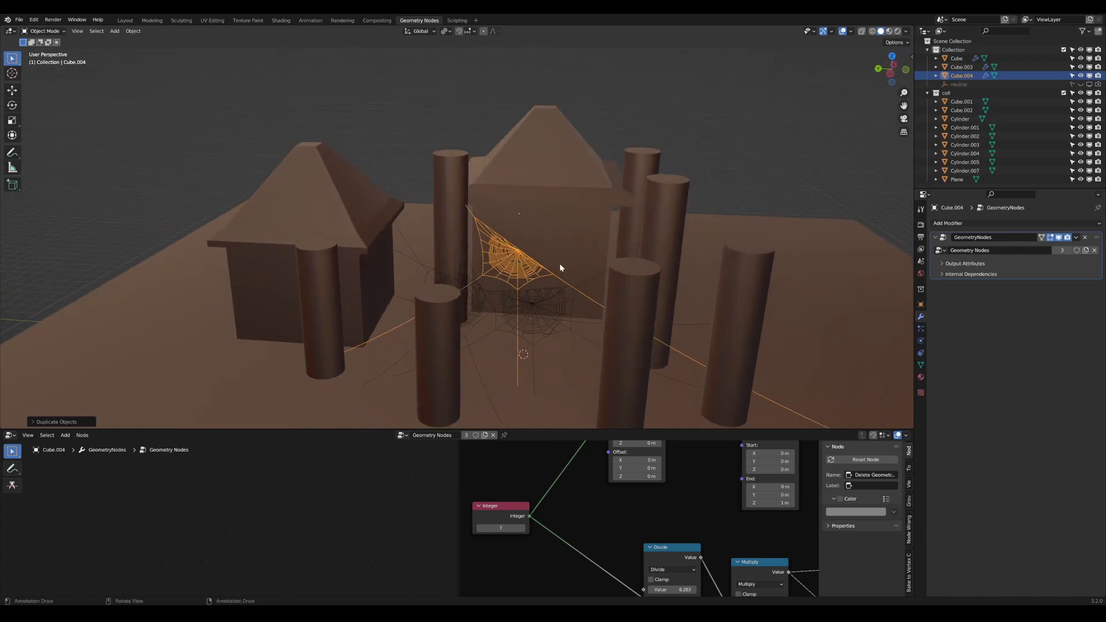
# Step: Start a new default scene without saving the changes to the current spider web file
pyautogui.scroll(6, 591, 254)
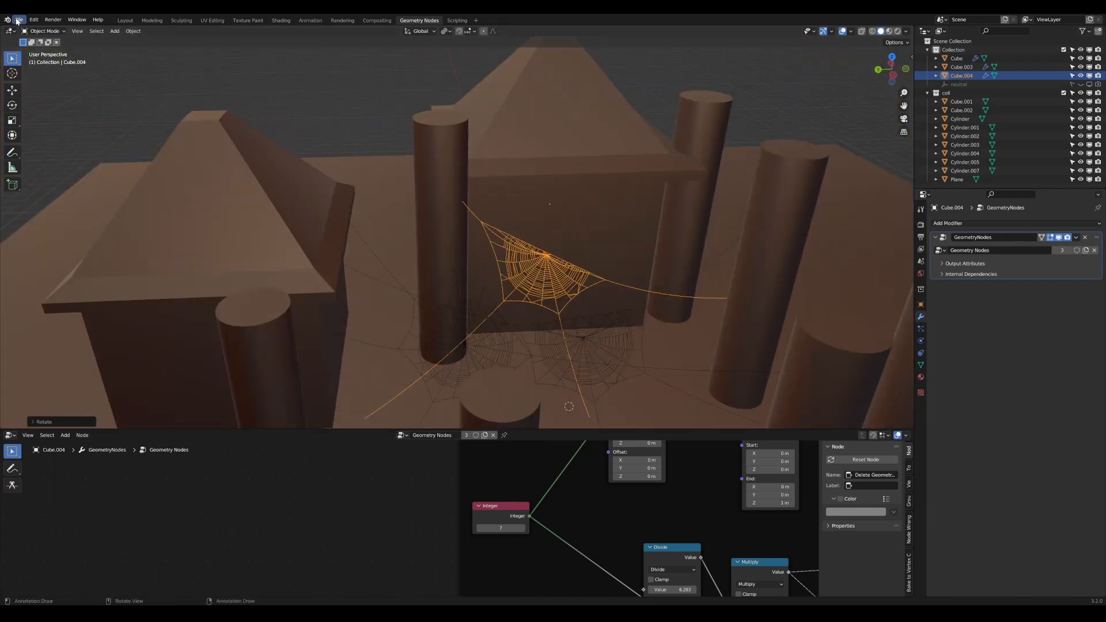
pyautogui.click(18, 20)
pyautogui.moveTo(26, 32)
pyautogui.click(115, 31)
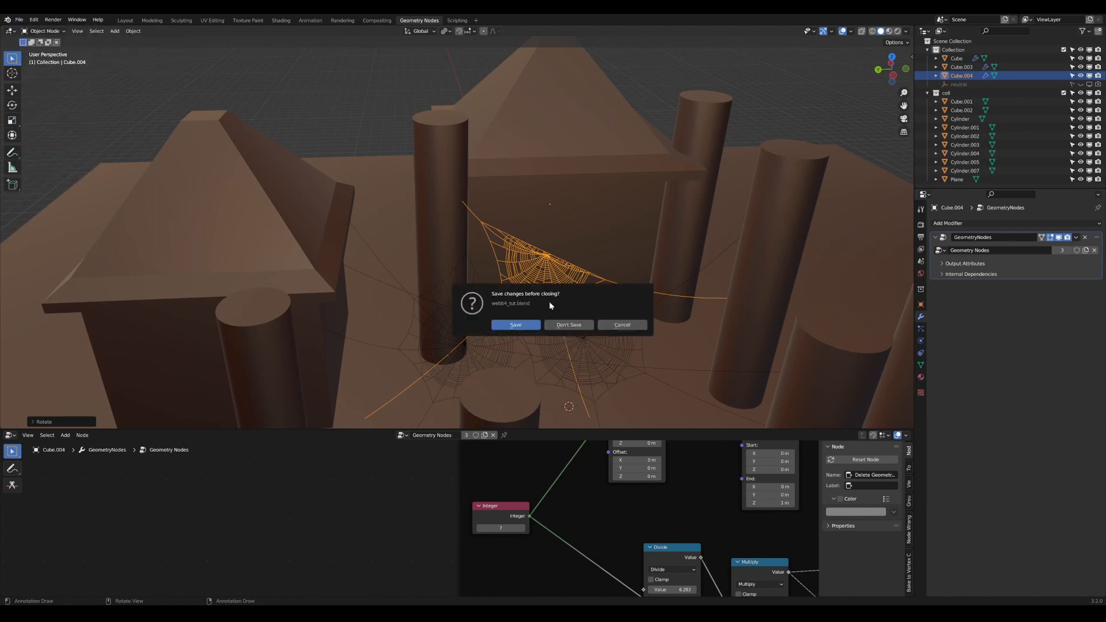
pyautogui.click(577, 325)
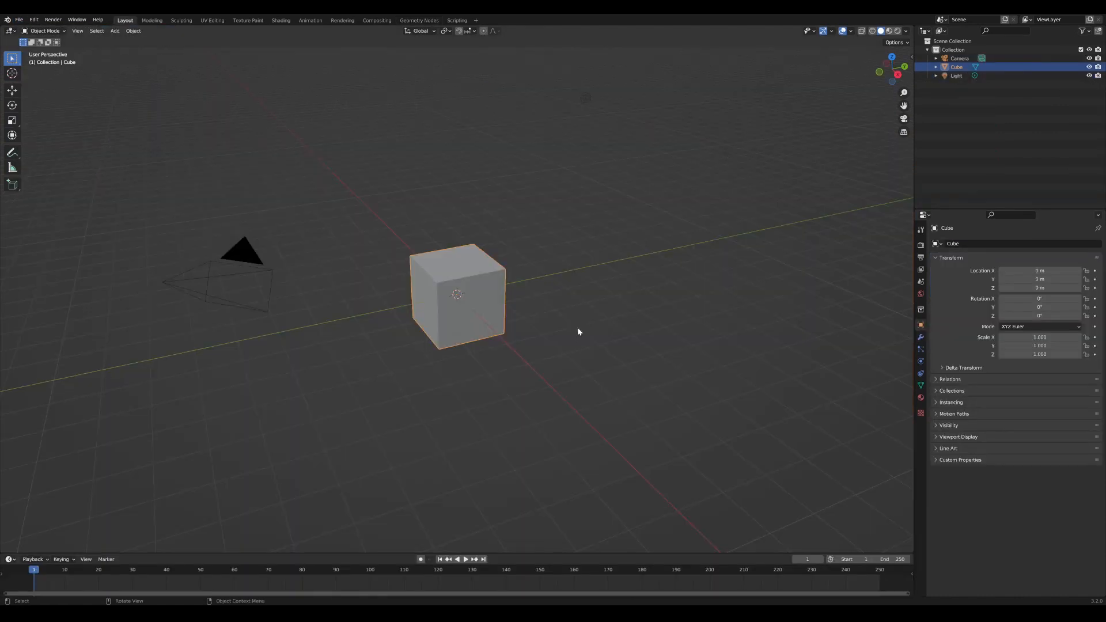
# Step: Delete the camera and the light from the default scene
pyautogui.click(268, 281)
pyautogui.press('x')
pyautogui.click(266, 279)
pyautogui.click(513, 180)
pyautogui.press('x')
pyautogui.click(513, 179)
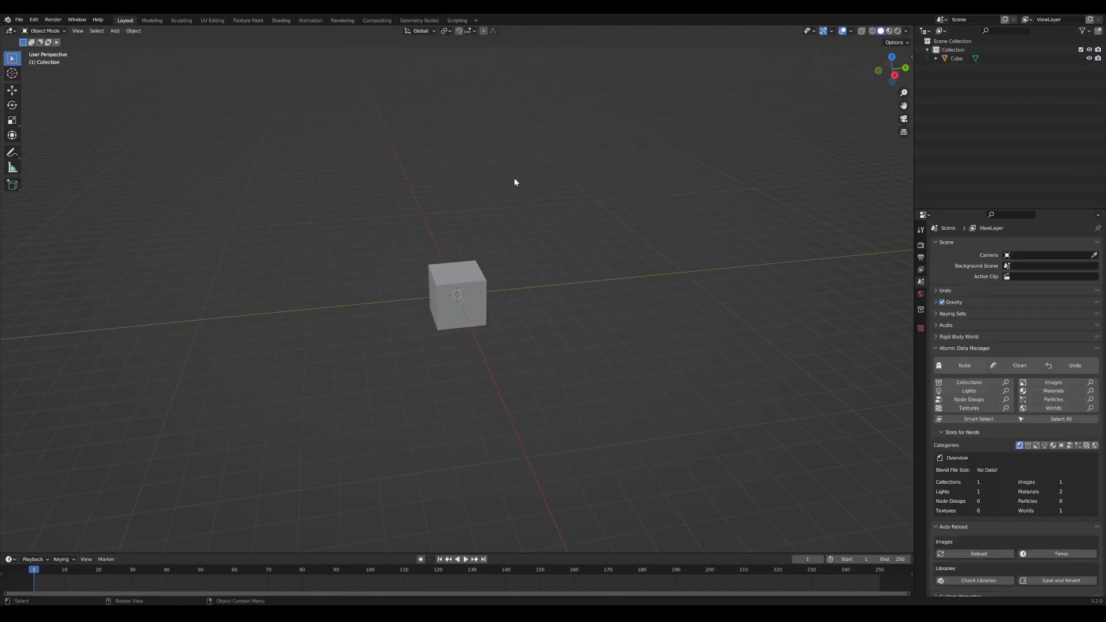
# Step: Move the default cube away from the world origin to a spot slightly lower and nearer the front
pyautogui.moveTo(448, 301); pyautogui.dragTo(474, 289, button='middle')
pyautogui.click(474, 288)
pyautogui.press('g')
pyautogui.click(440, 352)
# Step: Duplicate the cube three times, placing the copies beside, above and diagonally across from the original around the origin
pyautogui.moveTo(441, 352); pyautogui.dragTo(415, 344, button='middle')
pyautogui.hotkey('shift', 'd')
pyautogui.click(312, 292)
pyautogui.moveTo(312, 293); pyautogui.dragTo(358, 298, button='middle')
pyautogui.hotkey('shift', 'd')
pyautogui.click(420, 209)
pyautogui.moveTo(420, 209); pyautogui.dragTo(399, 221, button='middle')
pyautogui.hotkey('shift', 'd')
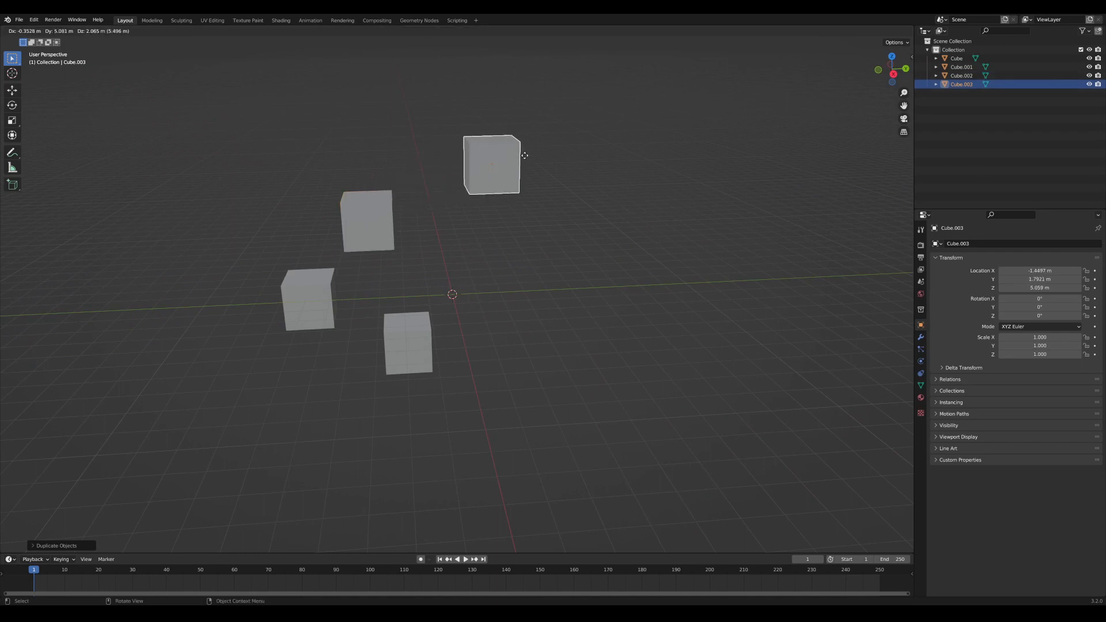
pyautogui.click(516, 164)
# Step: Place four more cube duplicates to close the loose ring around the origin and add depth in front of it
pyautogui.hotkey('shift', 'd')
pyautogui.click(585, 278)
pyautogui.hotkey('shift', 'd')
pyautogui.click(559, 393)
pyautogui.moveTo(481, 369); pyautogui.dragTo(449, 380, button='middle')
pyautogui.hotkey('shift', 'd')
pyautogui.click(596, 393)
pyautogui.hotkey('shift', 'd')
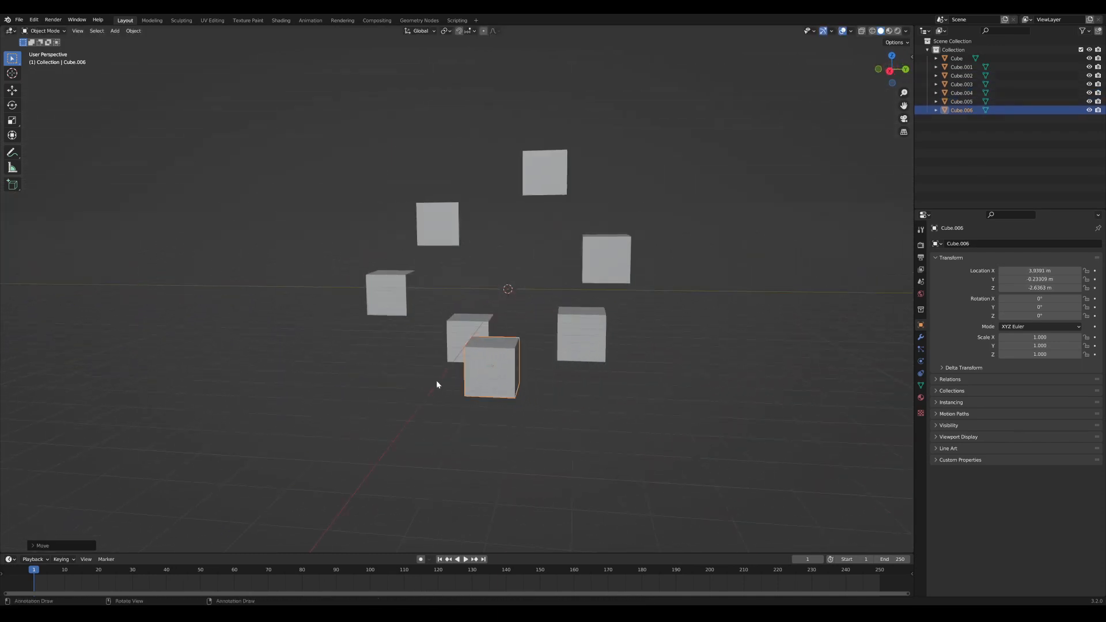
pyautogui.click(512, 237)
# Step: Reposition the latest cube, and scatter three more duplicates at different depths around the group
pyautogui.moveTo(514, 239); pyautogui.dragTo(566, 254, button='middle')
pyautogui.press('g')
pyautogui.click(597, 200)
pyautogui.hotkey('shift', 'd')
pyautogui.click(392, 195)
pyautogui.moveTo(391, 194); pyautogui.dragTo(395, 278, button='middle')
pyautogui.hotkey('shift', 'd')
pyautogui.click(312, 262)
pyautogui.hotkey('shift', 'd')
pyautogui.click(283, 310)
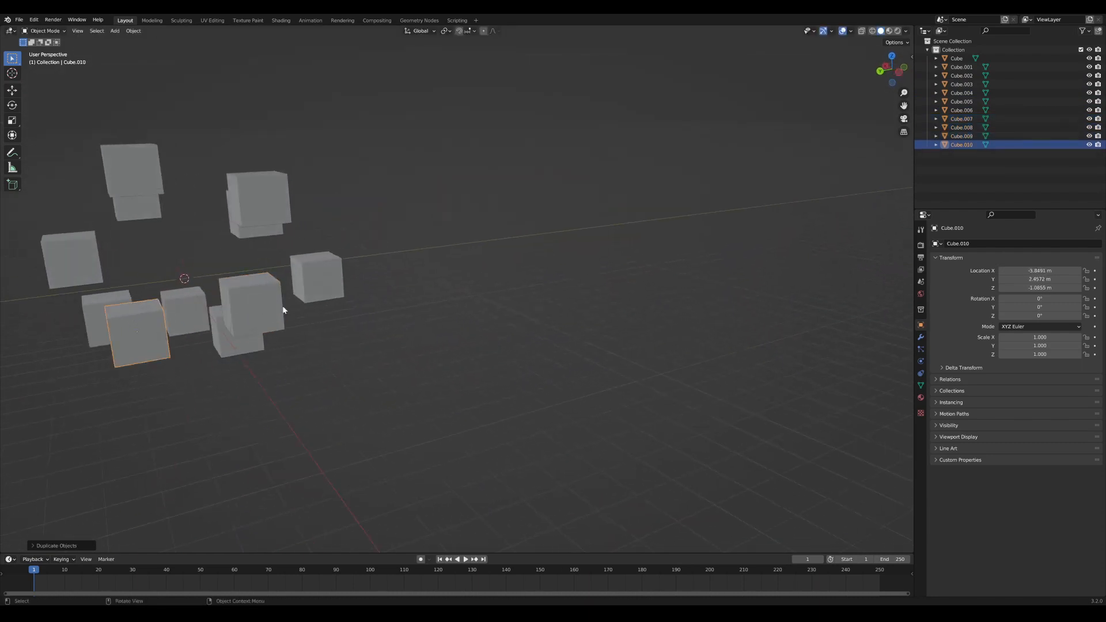
# Step: Add two more cube duplicates on the negative Y side of the cluster
pyautogui.moveTo(283, 310); pyautogui.dragTo(443, 344, button='middle')
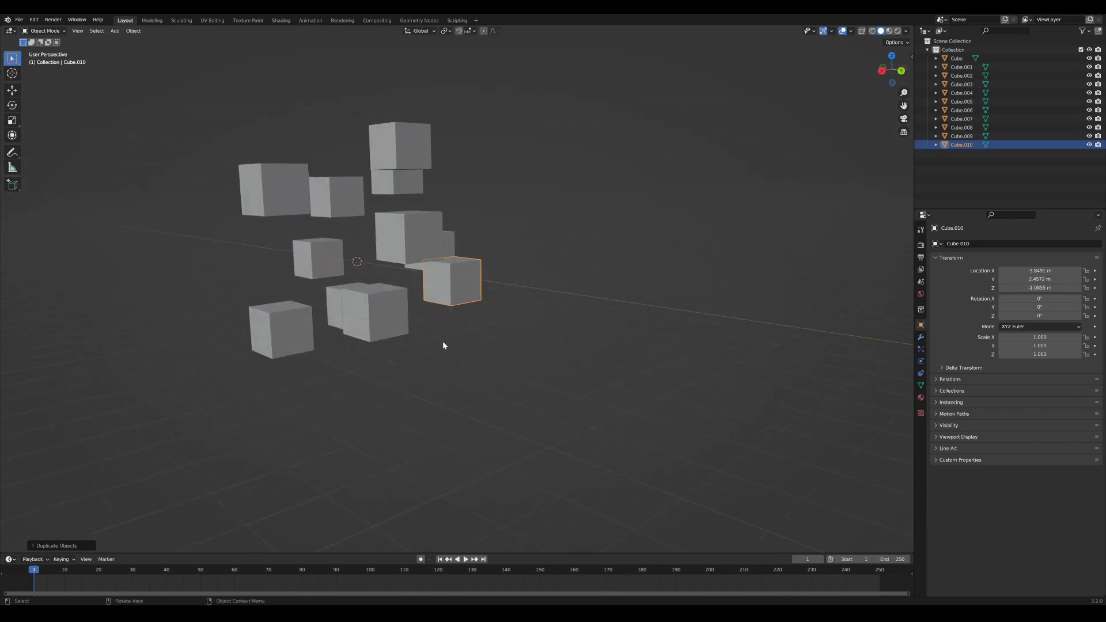
pyautogui.hotkey('shift', 'd')
pyautogui.click(201, 303)
pyautogui.moveTo(201, 303); pyautogui.dragTo(352, 340, button='middle')
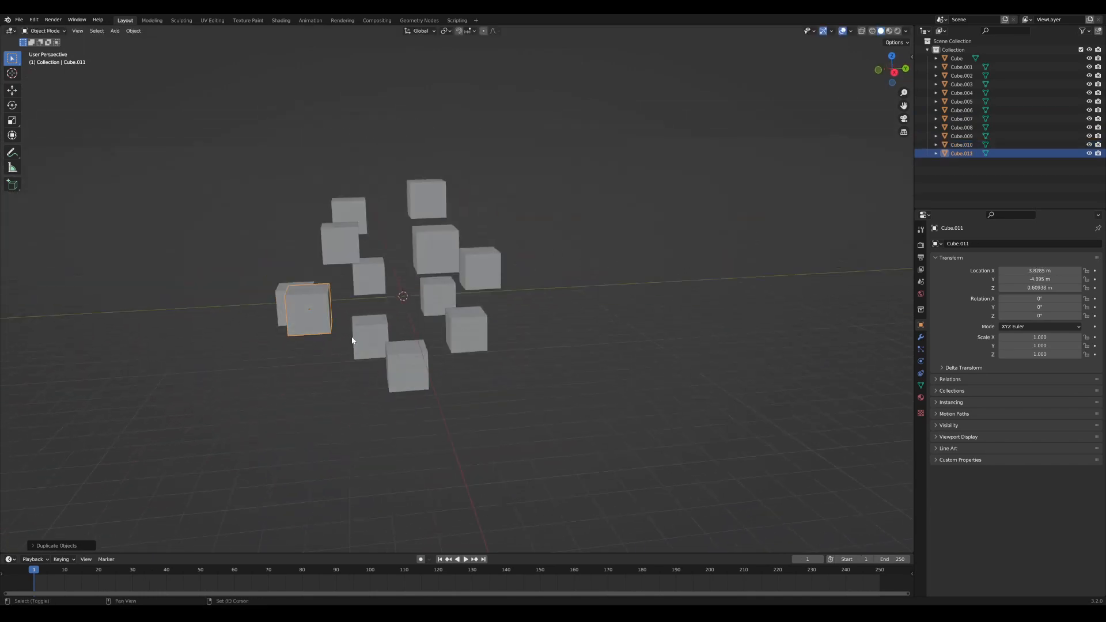
pyautogui.hotkey('shift', 'd')
pyautogui.click(347, 239)
# Step: Duplicate two further cubes, placing one low at the outer corner and one at the very top of the cluster
pyautogui.moveTo(346, 240); pyautogui.dragTo(302, 286, button='middle')
pyautogui.click(270, 333)
pyautogui.moveTo(271, 348); pyautogui.dragTo(322, 264, button='middle')
pyautogui.hotkey('shift', 'd')
pyautogui.click(316, 415)
pyautogui.moveTo(316, 415); pyautogui.dragTo(440, 385, button='middle')
pyautogui.click(210, 199)
pyautogui.moveTo(210, 198); pyautogui.dragTo(347, 250, button='middle')
pyautogui.hotkey('shift', 'd')
pyautogui.click(392, 171)
pyautogui.moveTo(392, 171); pyautogui.dragTo(464, 231, button='middle')
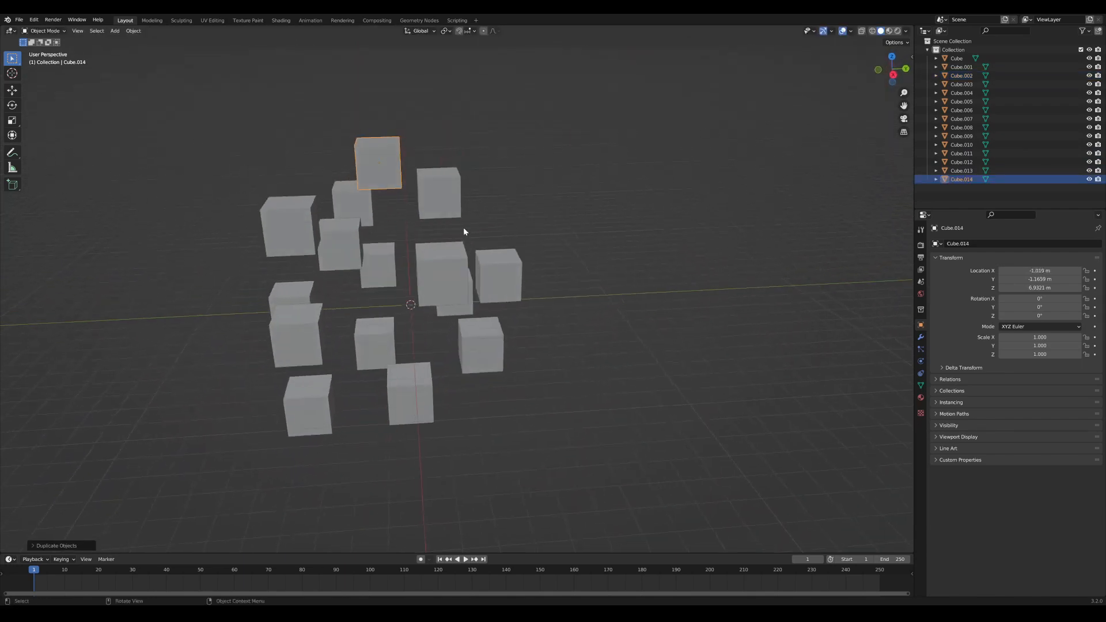
# Step: Move the upper cube Cube.003 slightly farther outward from the cluster
pyautogui.click(444, 197)
pyautogui.press('g')
pyautogui.click(466, 190)
pyautogui.moveTo(466, 191); pyautogui.dragTo(497, 265, button='middle')
# Step: Move all the cubes into a new collection named "conections"
pyautogui.press('a')
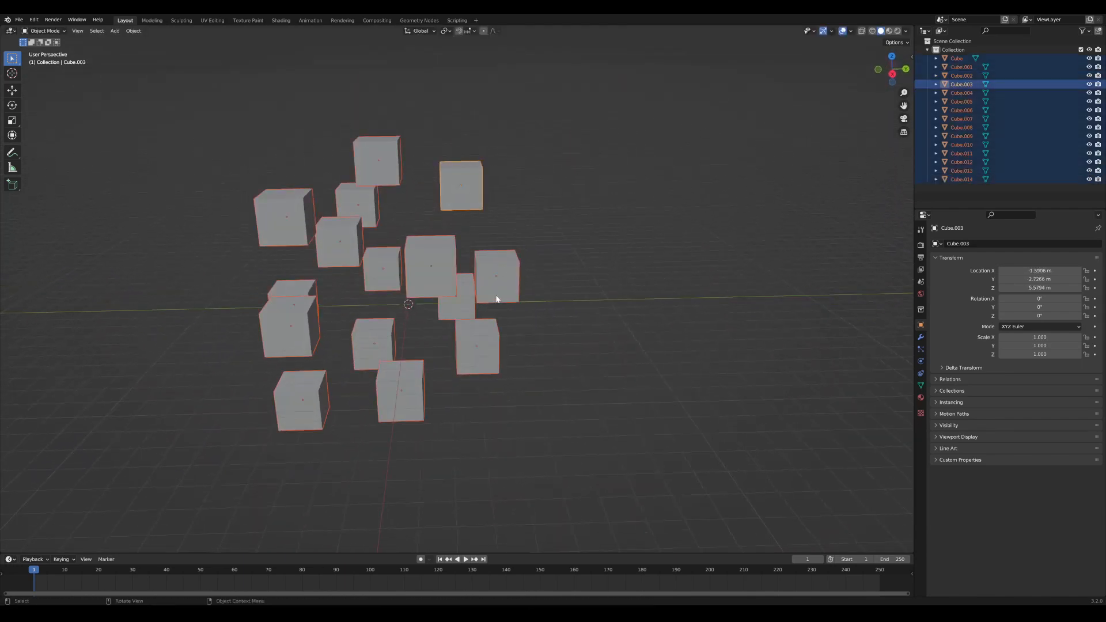
pyautogui.press('m')
pyautogui.click(497, 301)
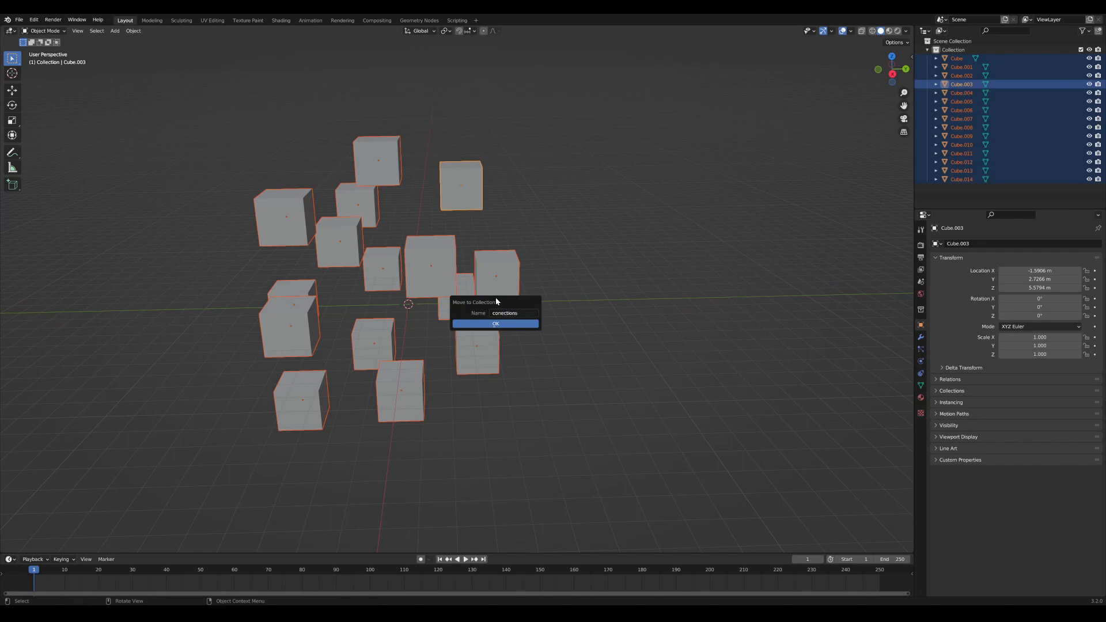
pyautogui.click(495, 324)
pyautogui.moveTo(495, 323); pyautogui.dragTo(520, 292, button='middle')
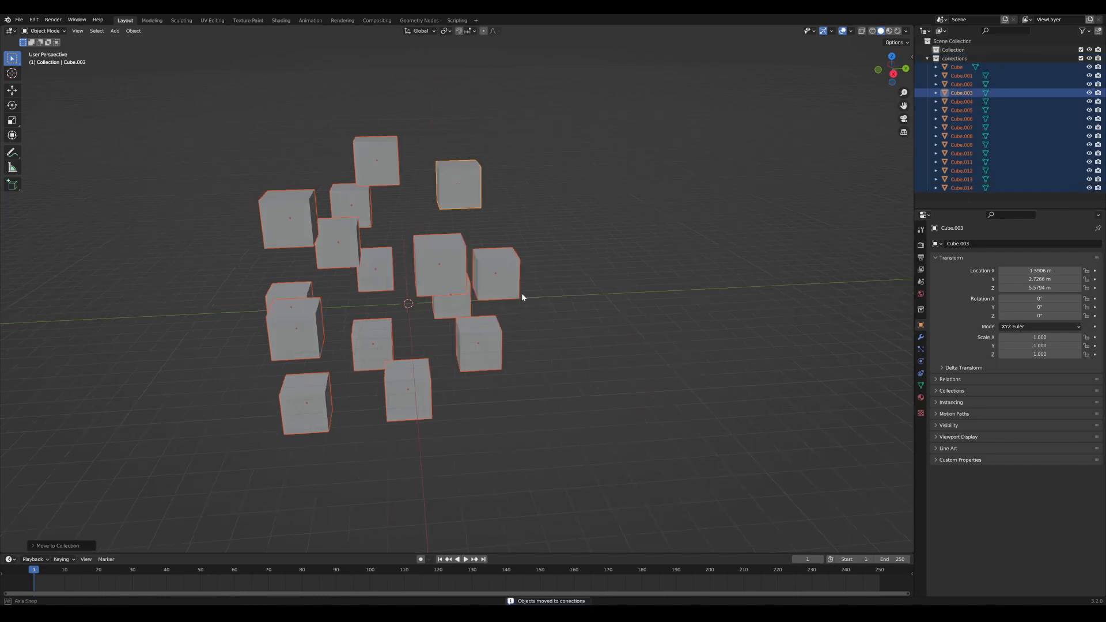
# Step: Collapse the conections collection, exclude it from the view layer and include it again
pyautogui.click(927, 58)
pyautogui.click(1081, 58)
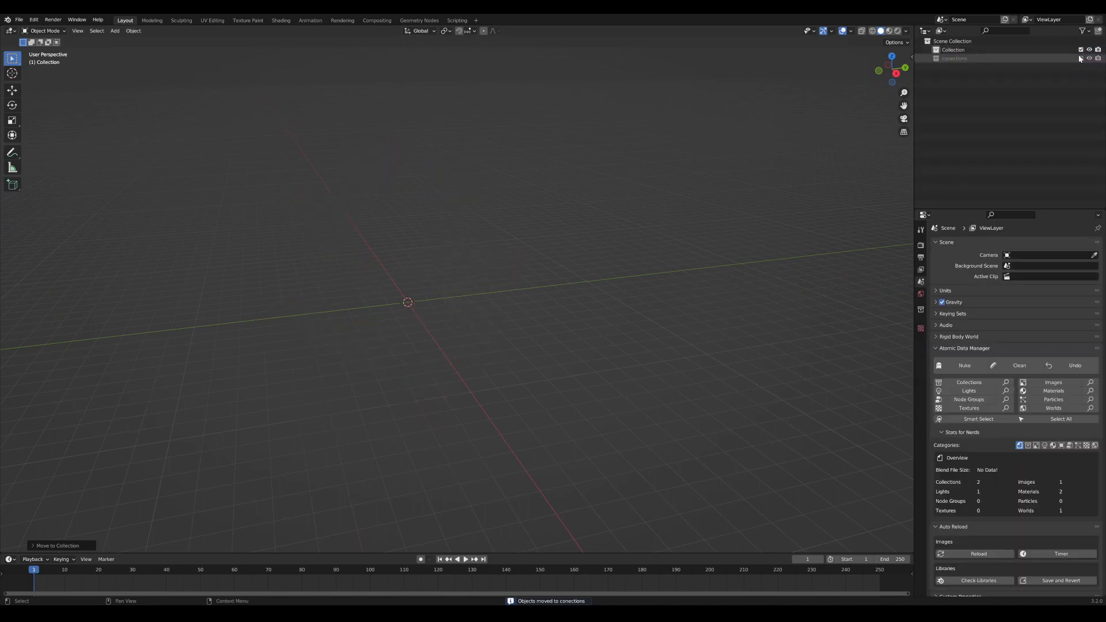
pyautogui.click(1080, 58)
pyautogui.moveTo(811, 189); pyautogui.dragTo(573, 254, button='middle')
# Step: Switch the viewport's solid shading lighting to MatCap
pyautogui.click(906, 31)
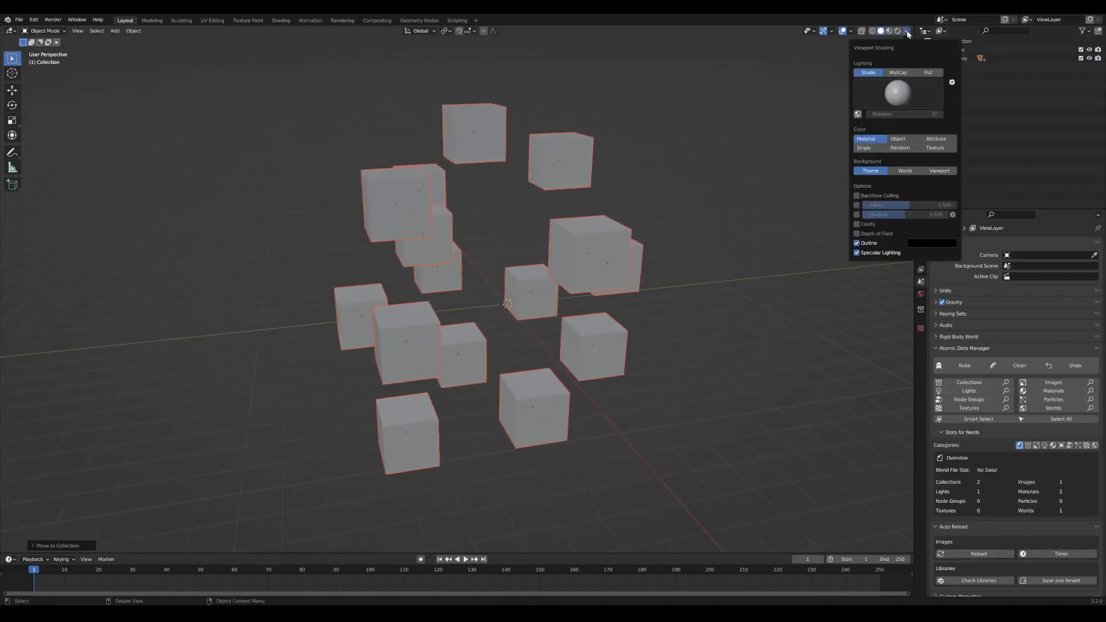
pyautogui.click(898, 73)
pyautogui.click(797, 152)
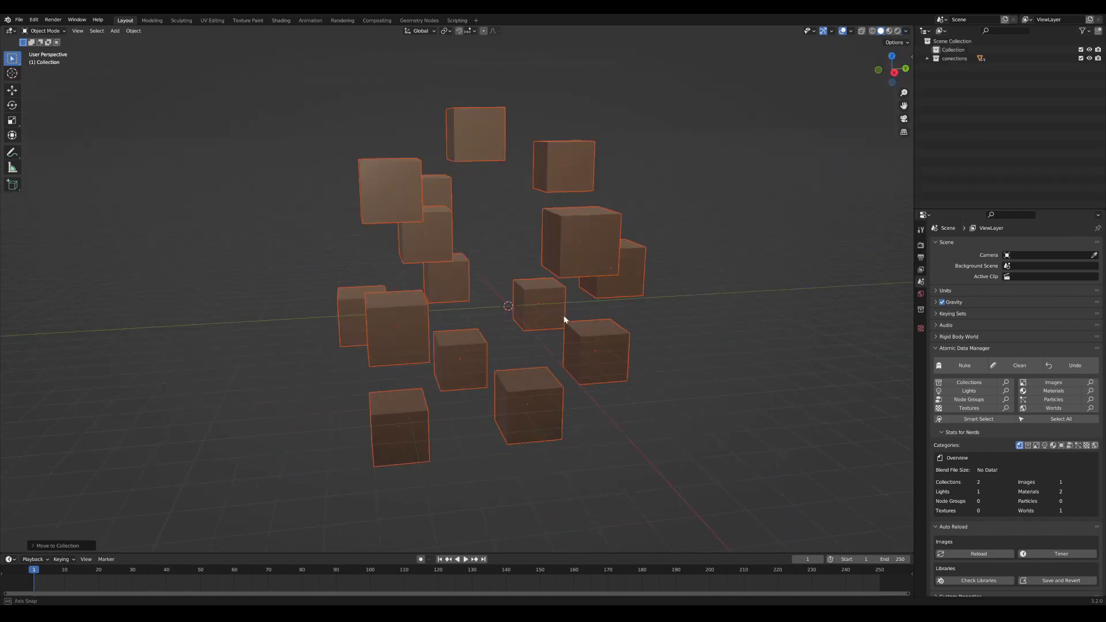
pyautogui.moveTo(564, 320)
pyautogui.mouseDown(button='middle')
pyautogui.moveTo(530, 316)
pyautogui.moveTo(545, 313)
pyautogui.mouseUp(button='middle')
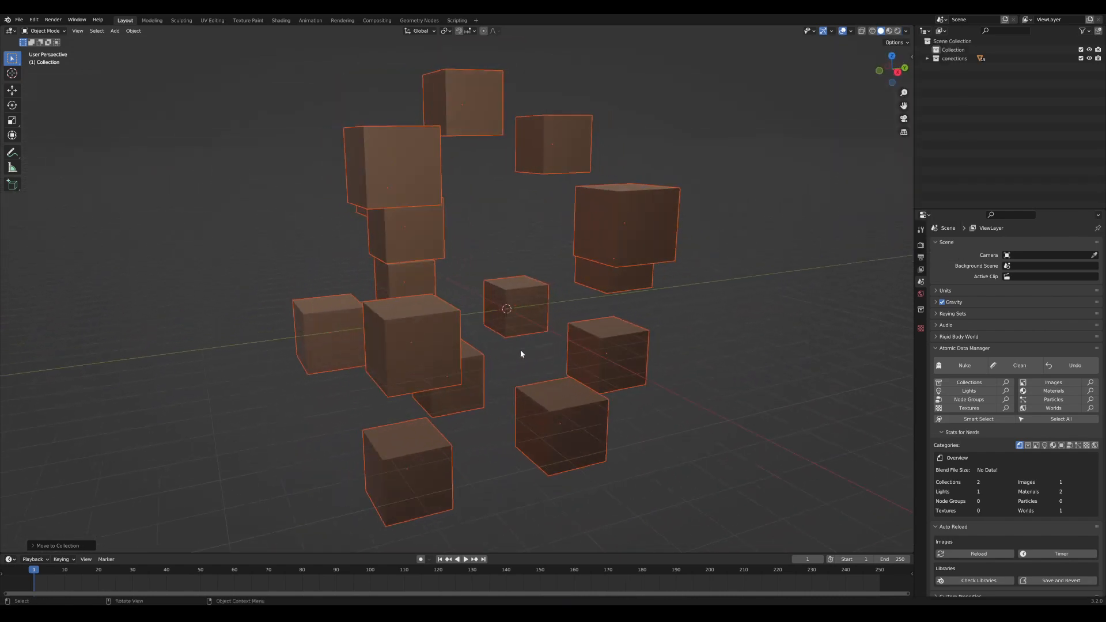
# Step: Add a new mesh cube at the world origin
pyautogui.moveTo(520, 354); pyautogui.dragTo(531, 348, button='middle')
pyautogui.hotkey('shift', 'a')
pyautogui.moveTo(536, 334)
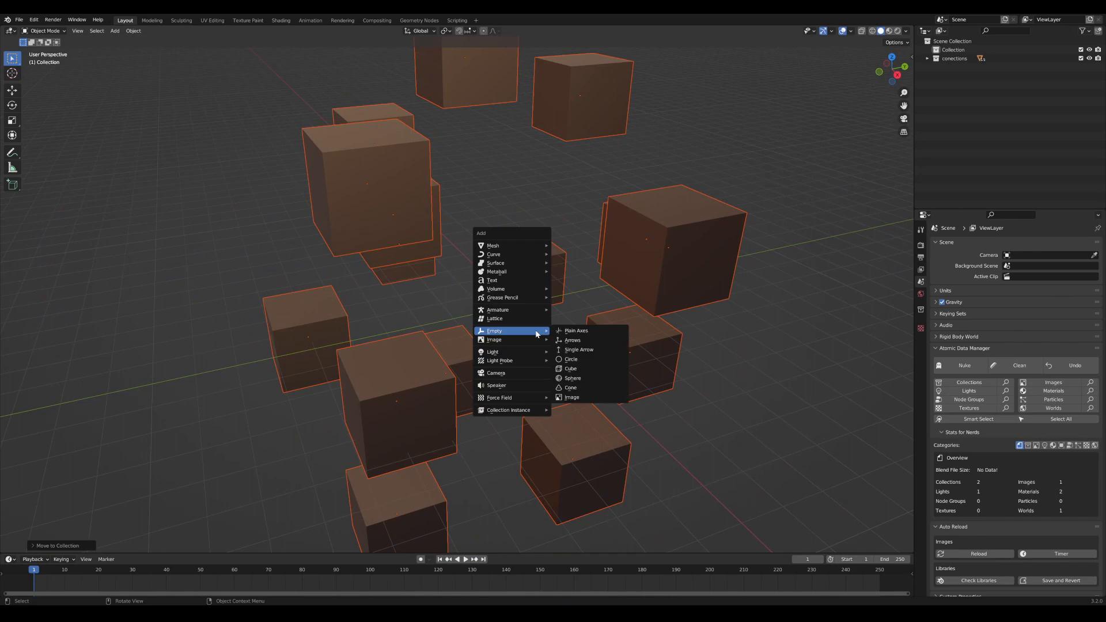
pyautogui.moveTo(506, 246)
pyautogui.click(573, 254)
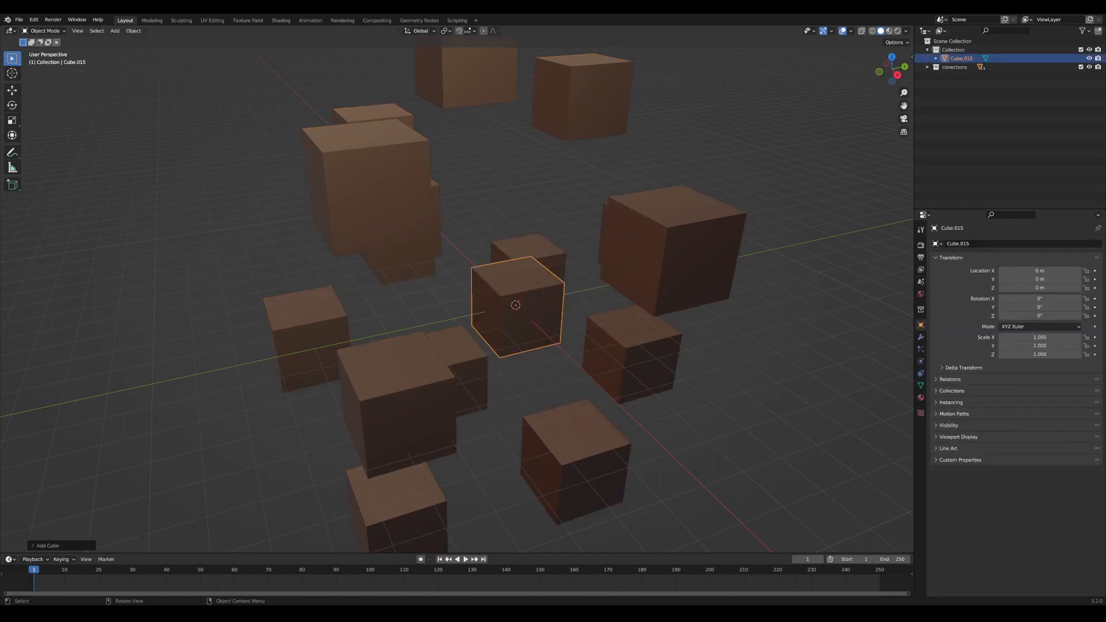
# Step: Enlarge the timeline area and change it to the Geometry Node Editor
pyautogui.moveTo(478, 535); pyautogui.dragTo(491, 545, button='middle')
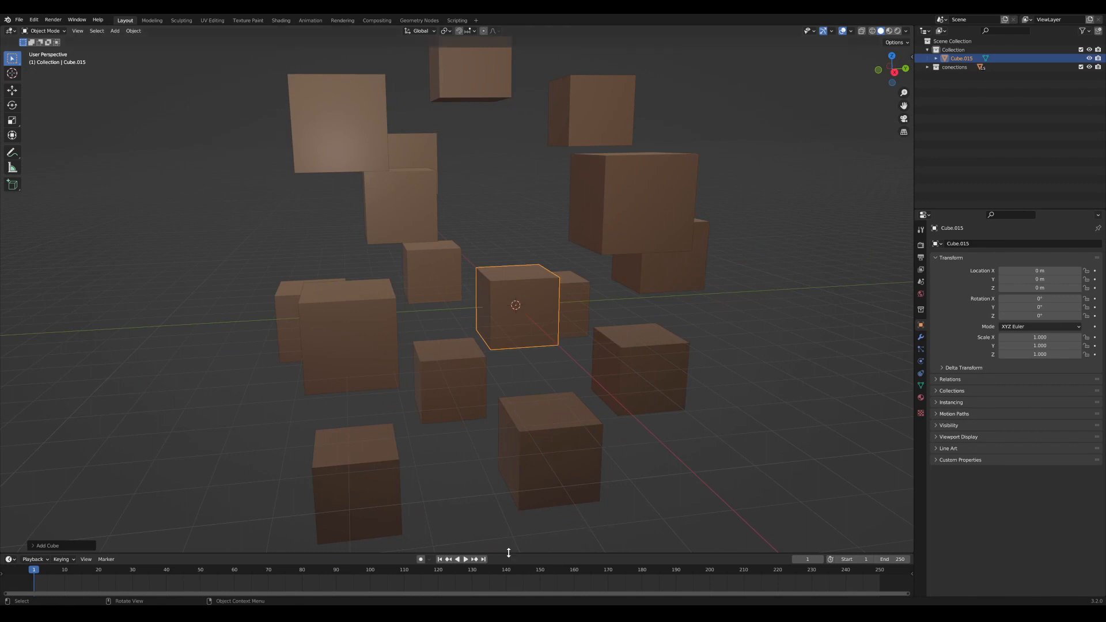
pyautogui.moveTo(505, 552); pyautogui.dragTo(441, 344)
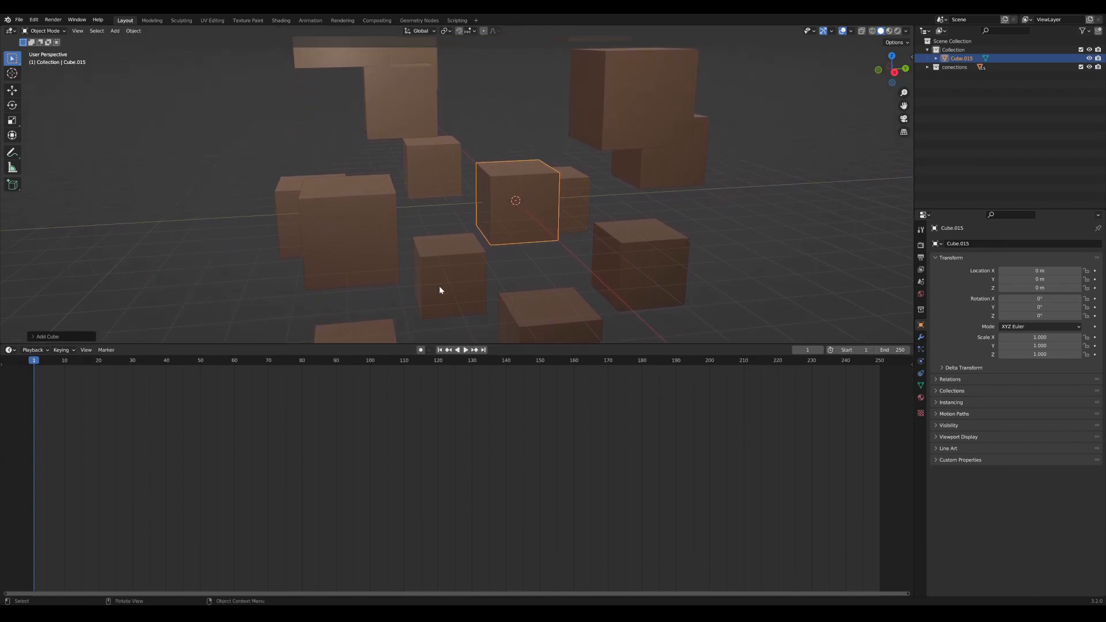
pyautogui.click(10, 350)
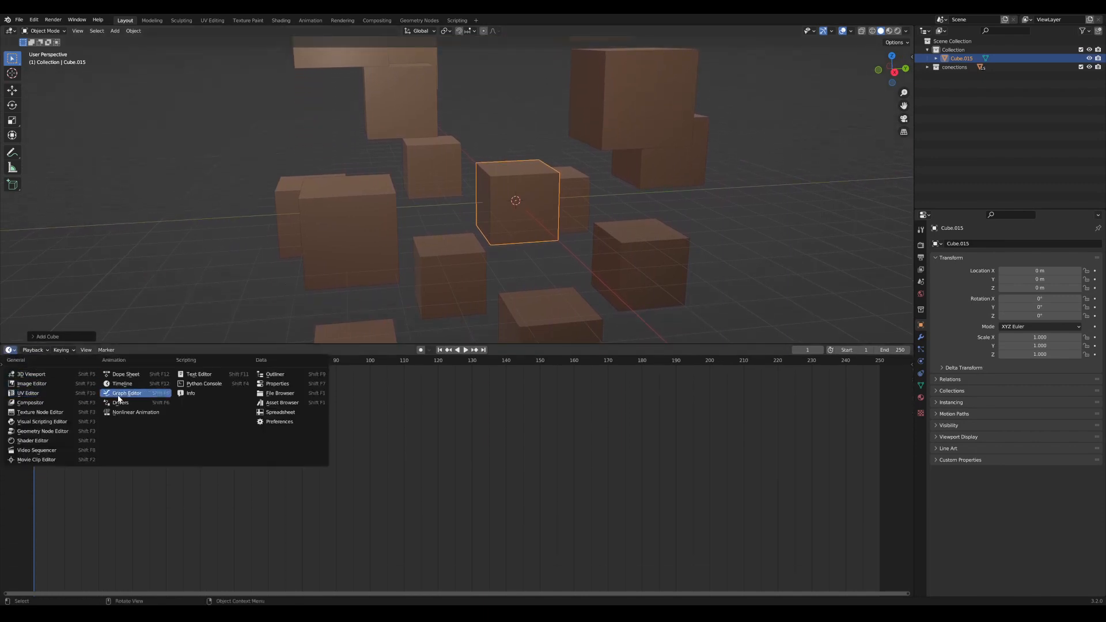
pyautogui.click(42, 431)
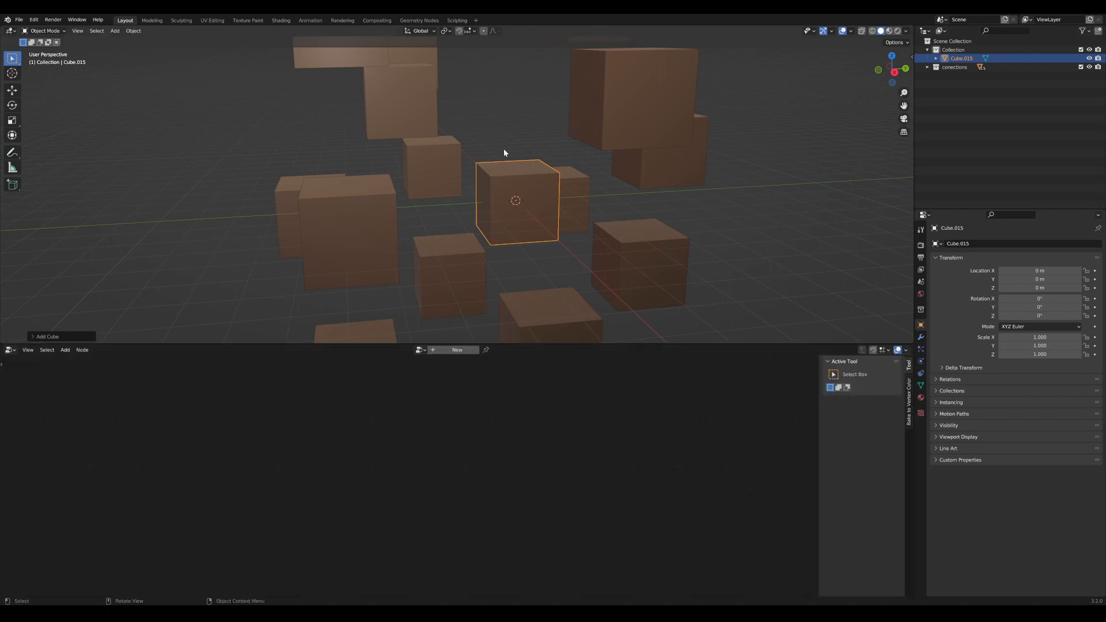
# Step: Create a new geometry node tree on the origin cube and delete its Group Input node
pyautogui.moveTo(504, 152); pyautogui.dragTo(496, 173, button='middle')
pyautogui.click(455, 350)
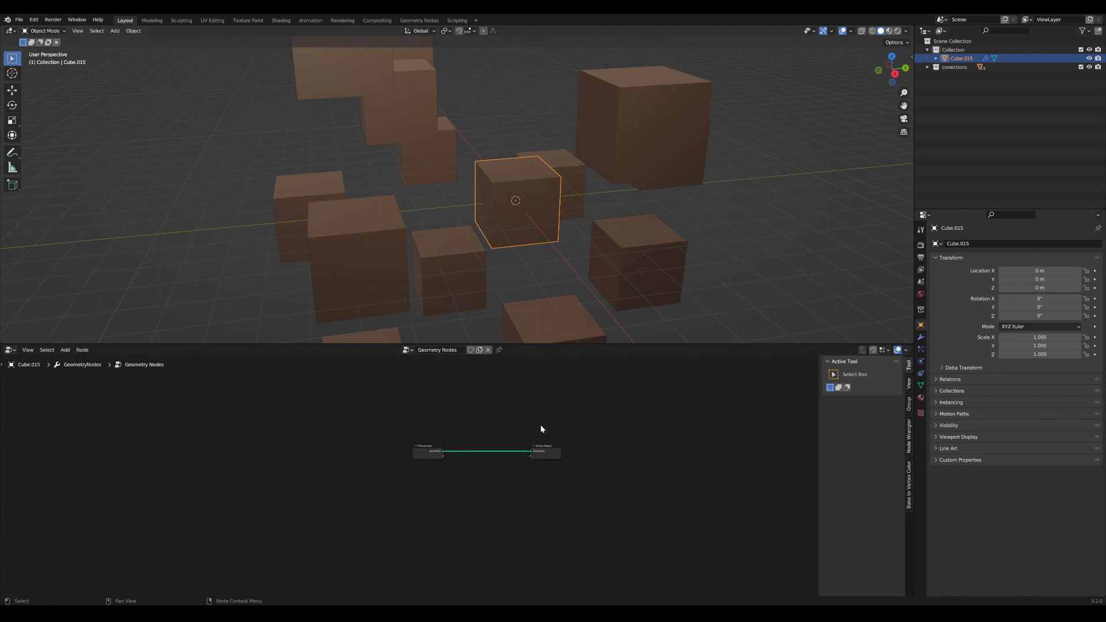
pyautogui.click(435, 454)
pyautogui.press('x')
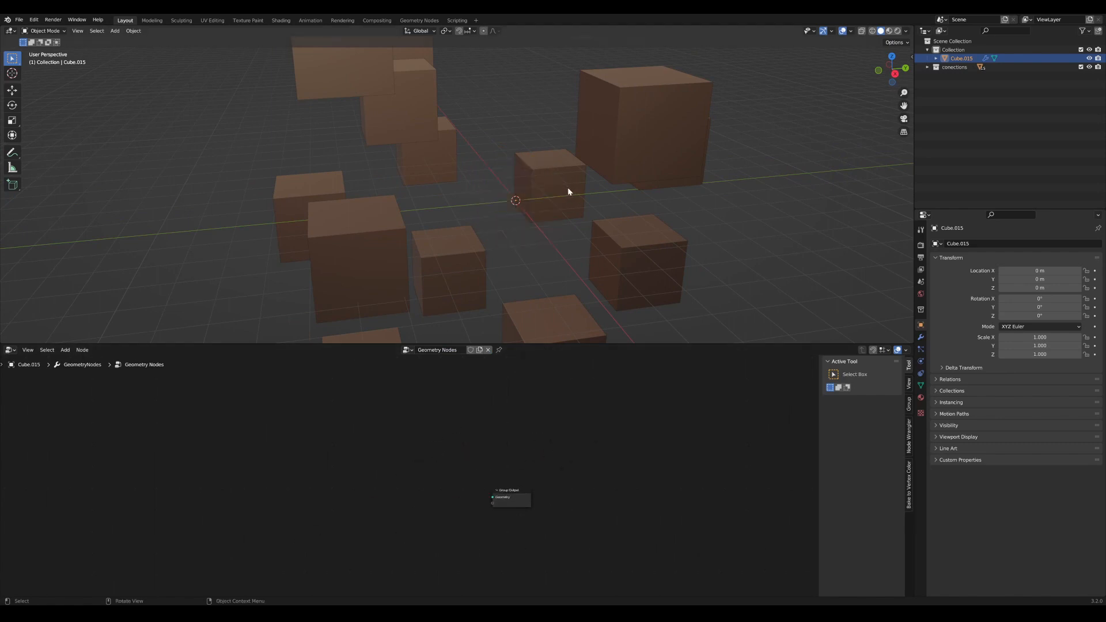
pyautogui.keyDown('shift'); pyautogui.moveTo(568, 189); pyautogui.dragTo(500, 201, button='middle'); pyautogui.keyUp('shift')
pyautogui.moveTo(499, 200); pyautogui.dragTo(436, 186, button='middle')
pyautogui.scroll(3, 456, 219)
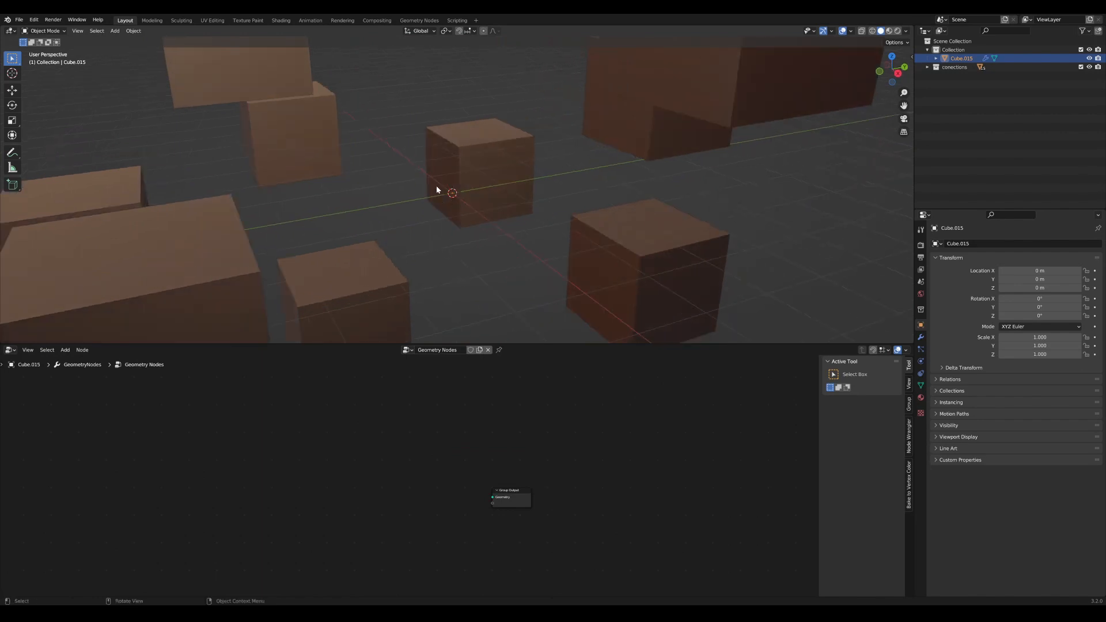
pyautogui.moveTo(485, 155)
pyautogui.mouseDown(button='middle')
pyautogui.moveTo(476, 208)
pyautogui.moveTo(455, 200)
pyautogui.moveTo(467, 192)
pyautogui.moveTo(469, 202)
pyautogui.moveTo(459, 192)
pyautogui.moveTo(506, 157)
pyautogui.mouseUp(button='middle')
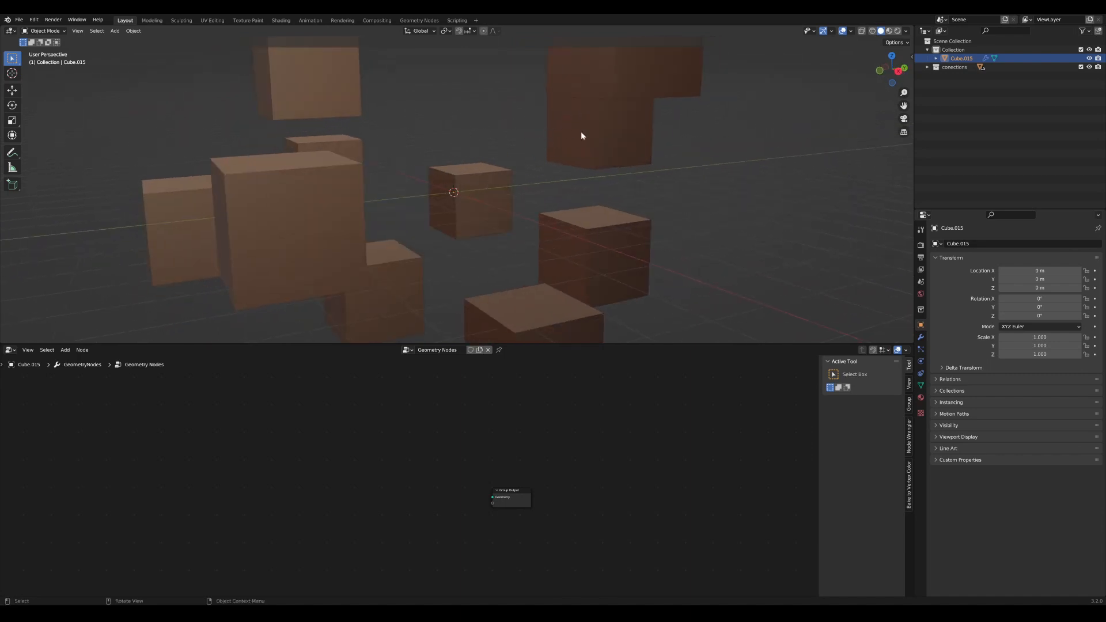
pyautogui.moveTo(585, 135); pyautogui.dragTo(535, 259, button='middle')
# Step: Enlarge the node editor area and add a Mesh Line node ahead of the Group Output node
pyautogui.scroll(4, 485, 445)
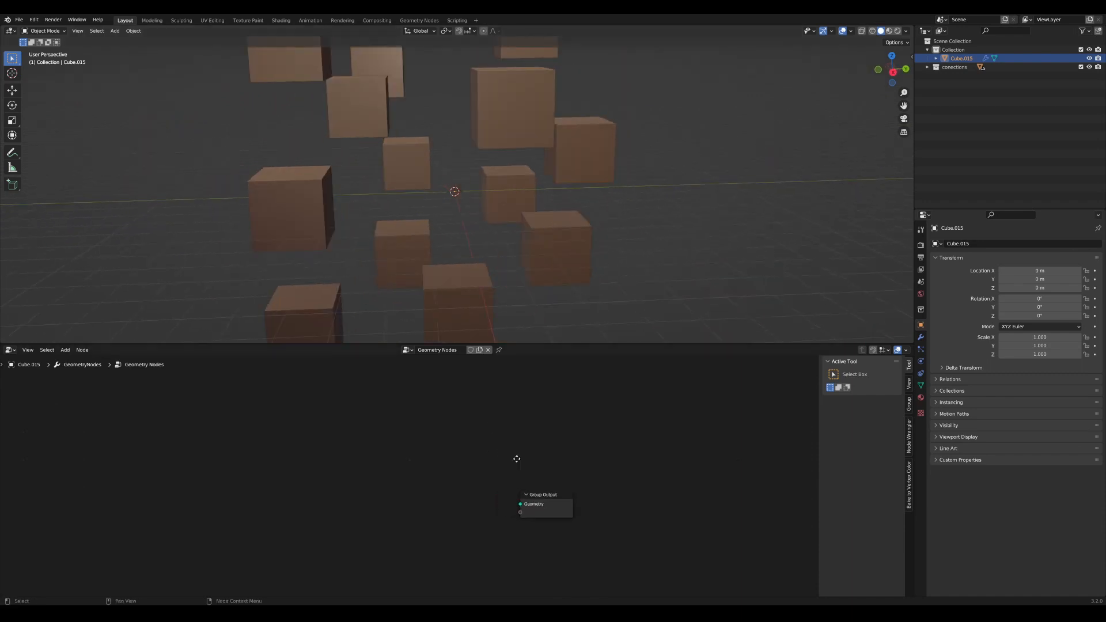
pyautogui.moveTo(527, 344); pyautogui.dragTo(527, 239)
pyautogui.scroll(2, 415, 445)
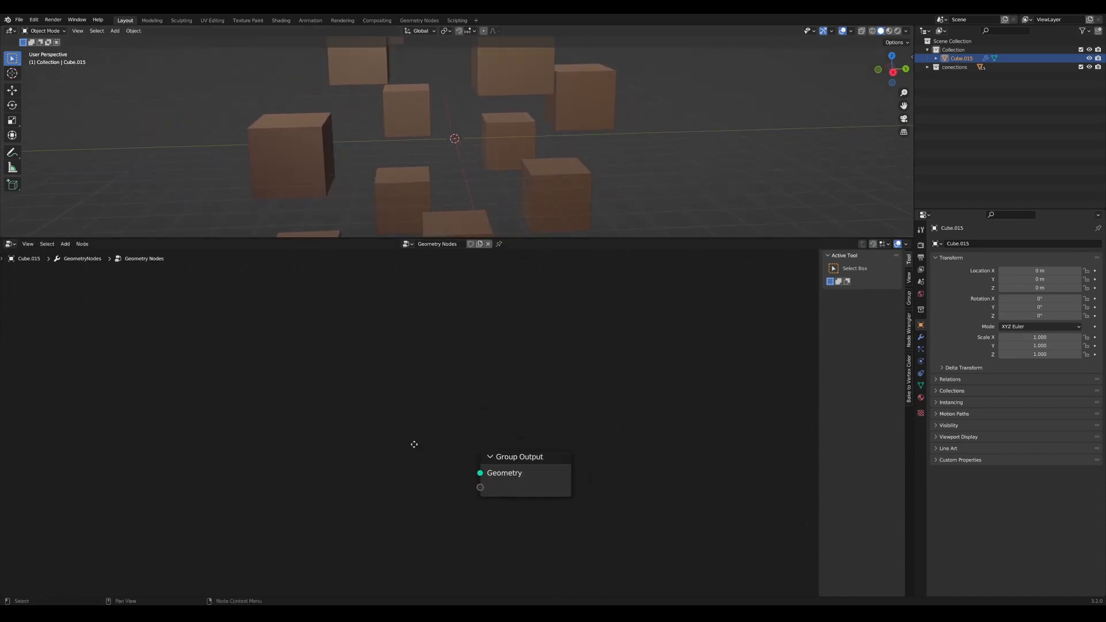
pyautogui.hotkey('shift', 'a')
pyautogui.write('mesh')
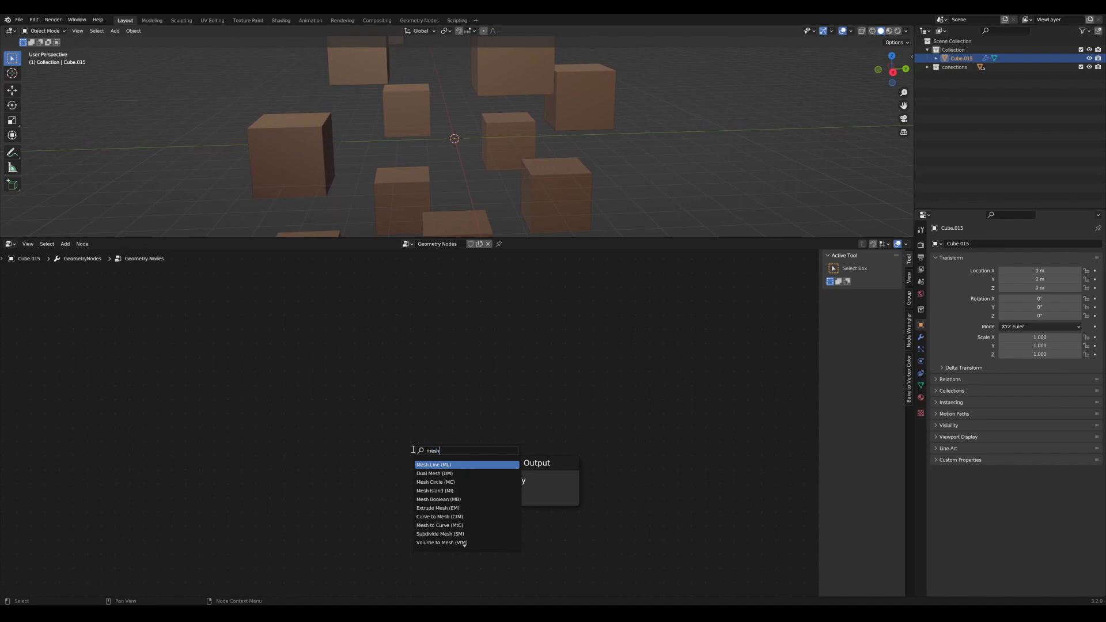
pyautogui.press('Return')
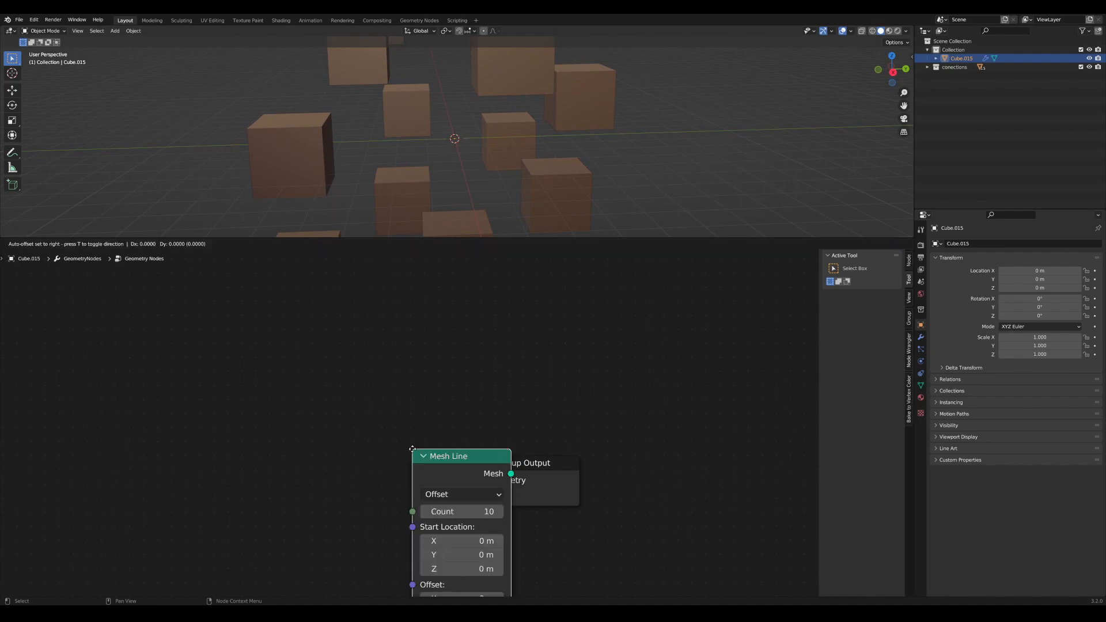
pyautogui.click(281, 350)
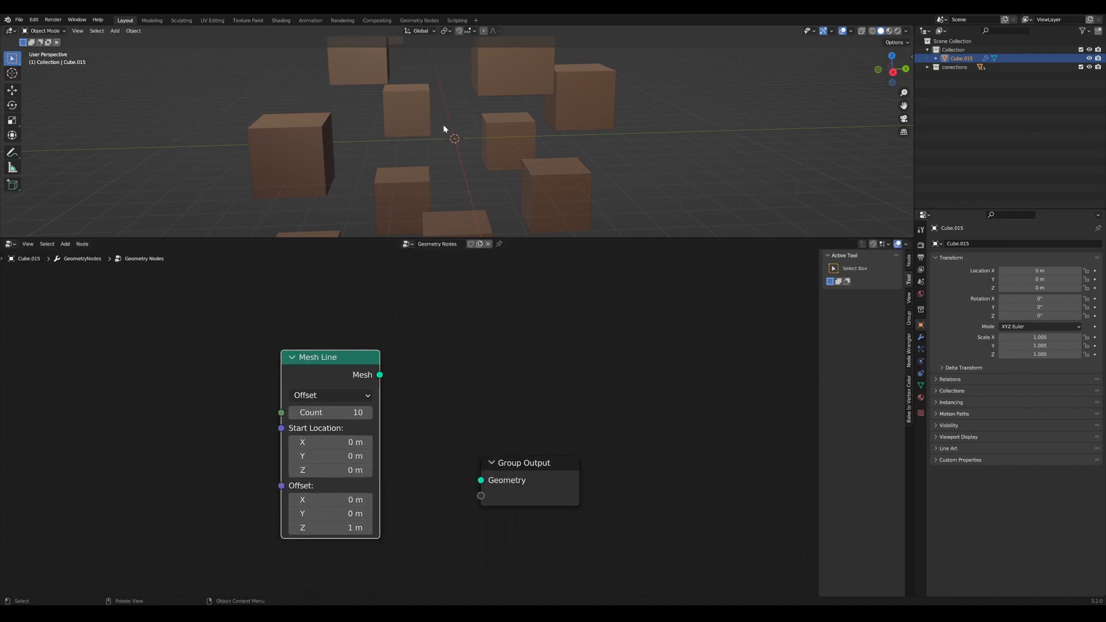
# Step: Set the Mesh Line node's Z offset to 0 m and spread the Mesh Line and Group Output nodes farther apart
pyautogui.moveTo(443, 125); pyautogui.dragTo(452, 126, button='middle')
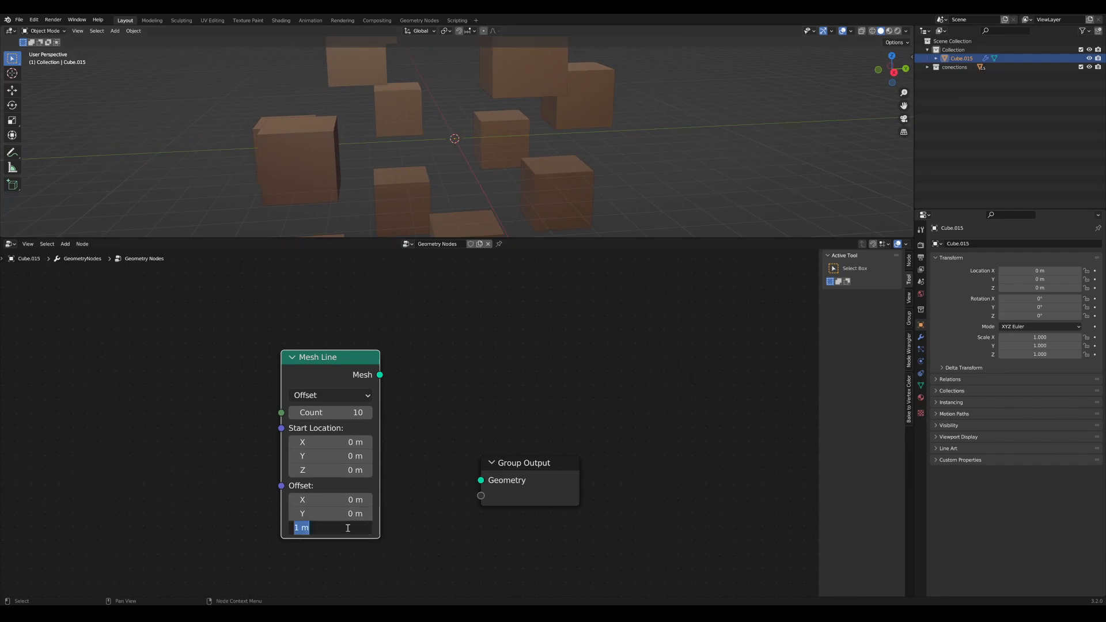
pyautogui.press('Return')
pyautogui.moveTo(348, 372); pyautogui.dragTo(335, 371)
pyautogui.moveTo(376, 368); pyautogui.dragTo(418, 364, button='middle')
pyautogui.scroll(1, 417, 364)
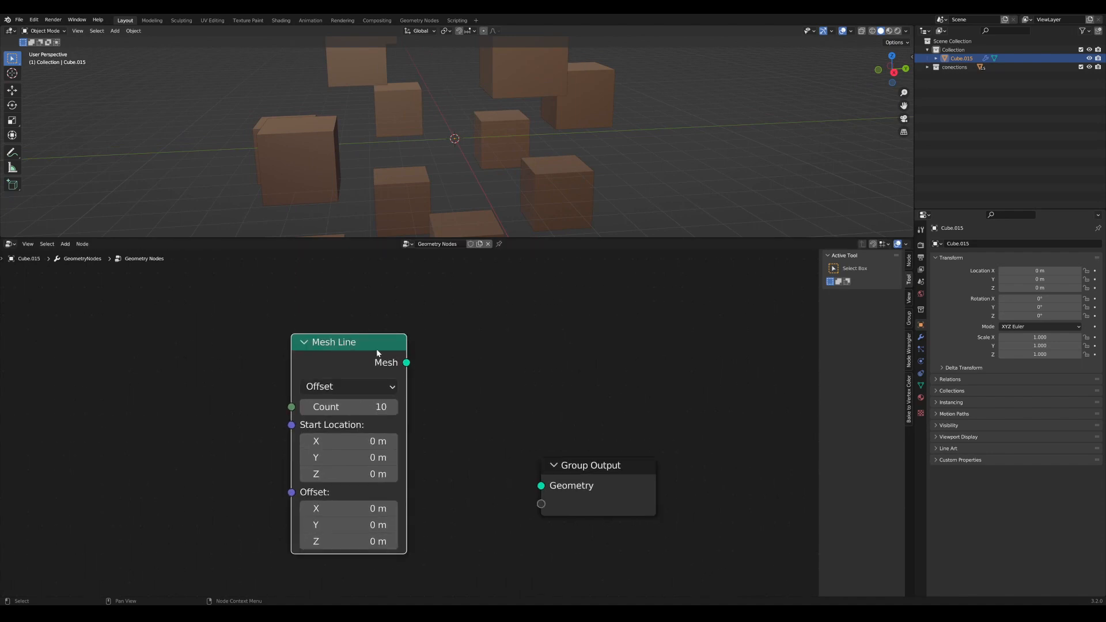
pyautogui.moveTo(368, 337); pyautogui.dragTo(268, 331)
pyautogui.moveTo(576, 466); pyautogui.dragTo(650, 422)
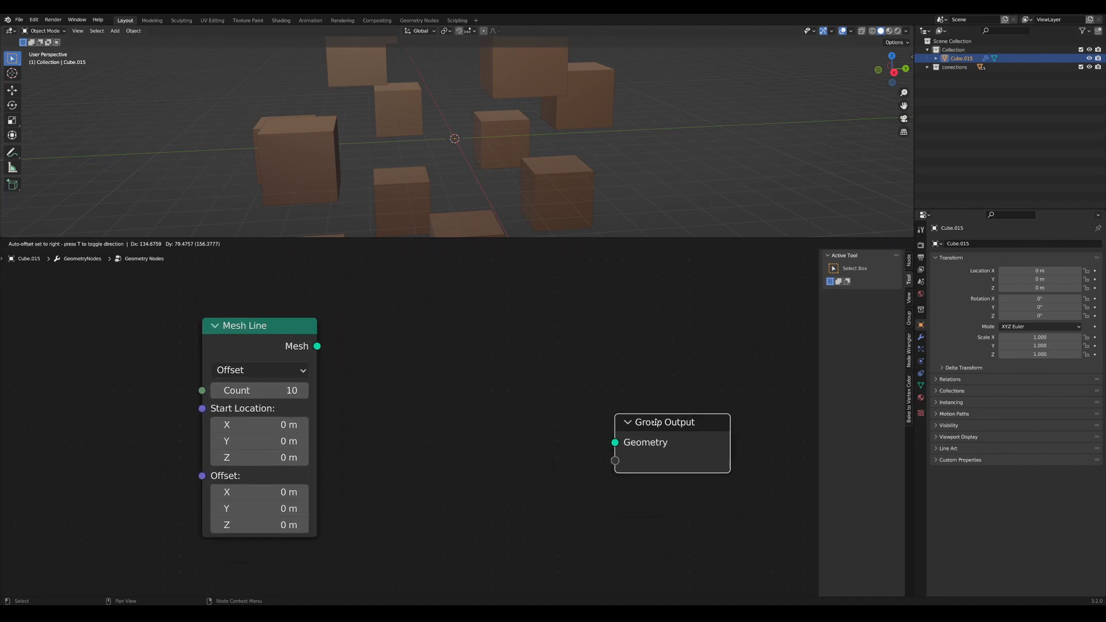
# Step: Set the Mesh Line node's Count to 14 and shift the node slightly in the editor
pyautogui.moveTo(280, 339); pyautogui.dragTo(294, 338)
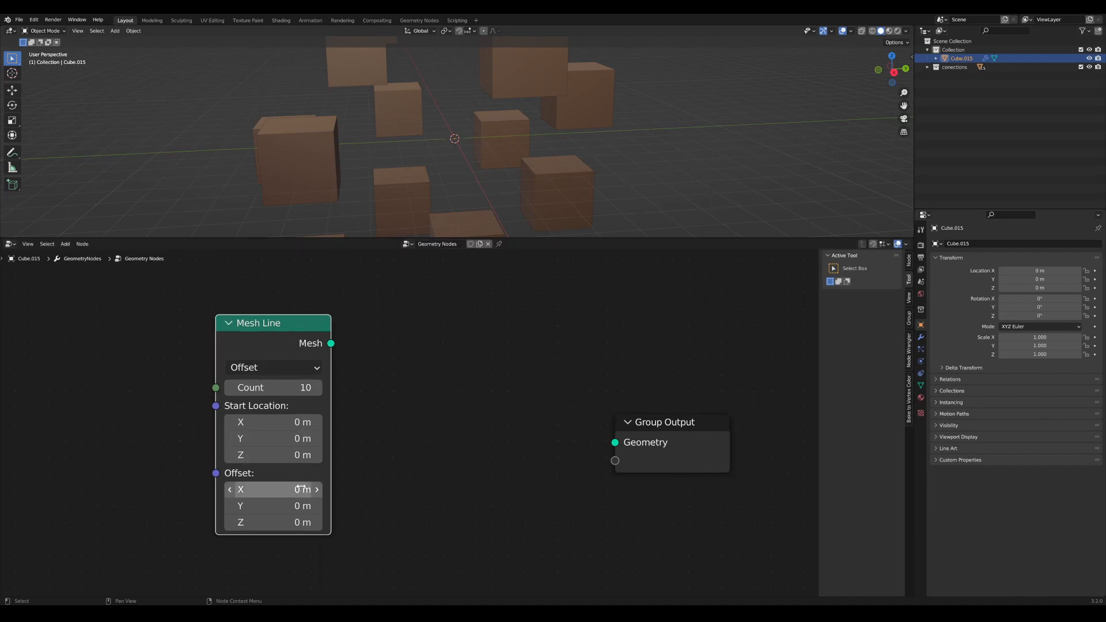
pyautogui.moveTo(284, 388)
pyautogui.mouseDown()
pyautogui.moveTo(254, 388)
pyautogui.moveTo(292, 390)
pyautogui.mouseUp()
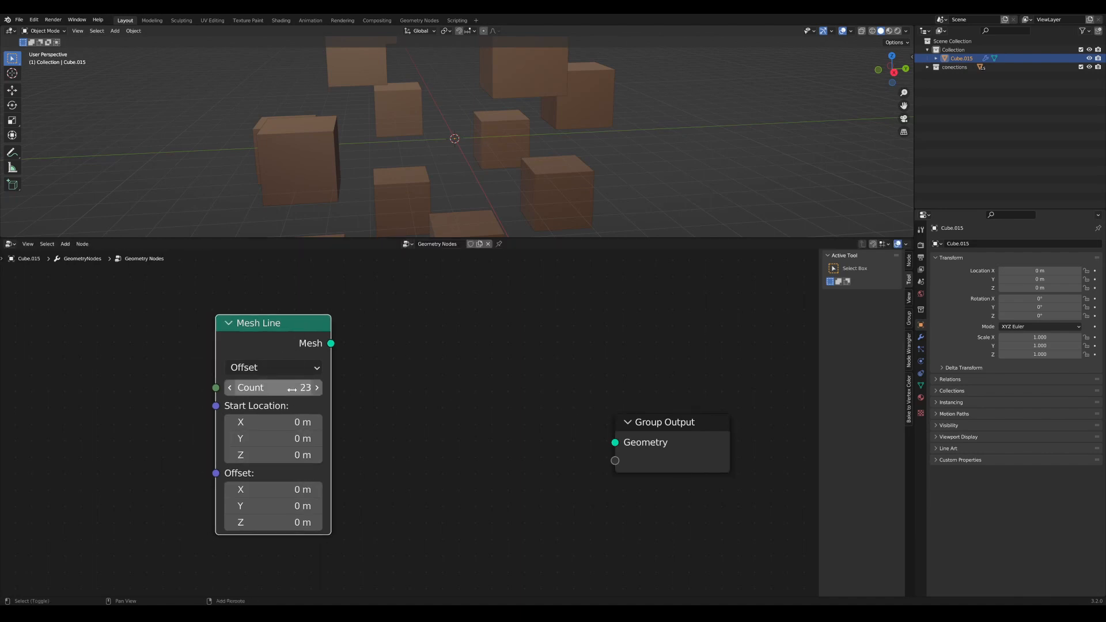
pyautogui.click(447, 444)
pyautogui.moveTo(303, 326); pyautogui.dragTo(312, 339)
pyautogui.moveTo(304, 400)
pyautogui.keyDown('shift'); pyautogui.mouseDown()
pyautogui.moveTo(260, 401)
pyautogui.moveTo(301, 401)
pyautogui.mouseUp(); pyautogui.keyUp('shift')
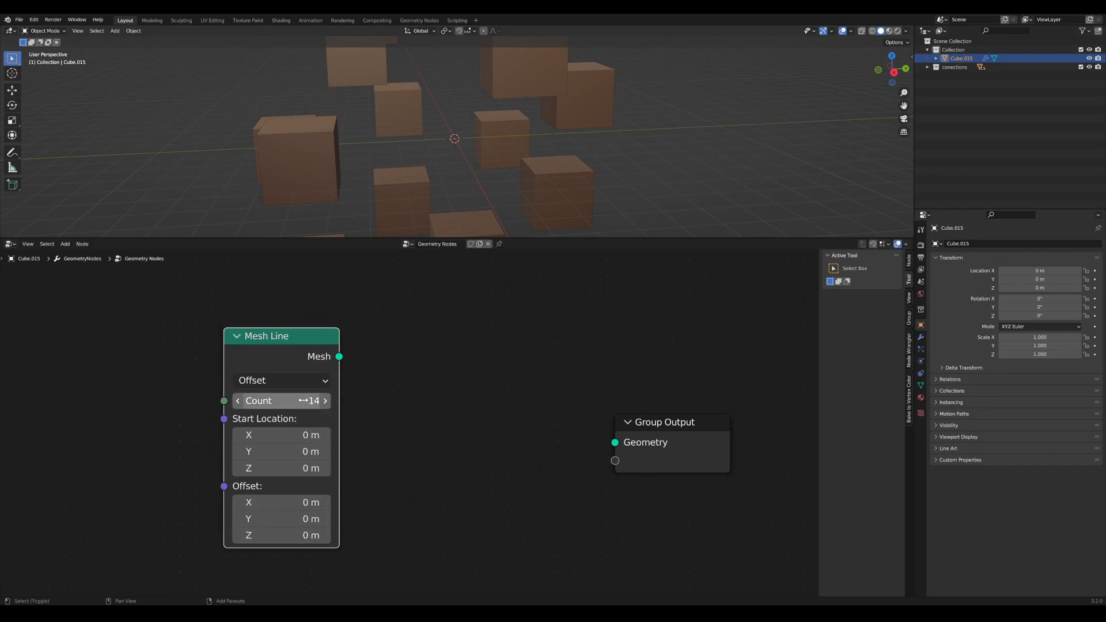
# Step: Add an Instance on Points node between the Mesh Line and Group Output nodes
pyautogui.moveTo(515, 366); pyautogui.dragTo(540, 372, button='middle')
pyautogui.hotkey('shift', 'a')
pyautogui.write('sinst')
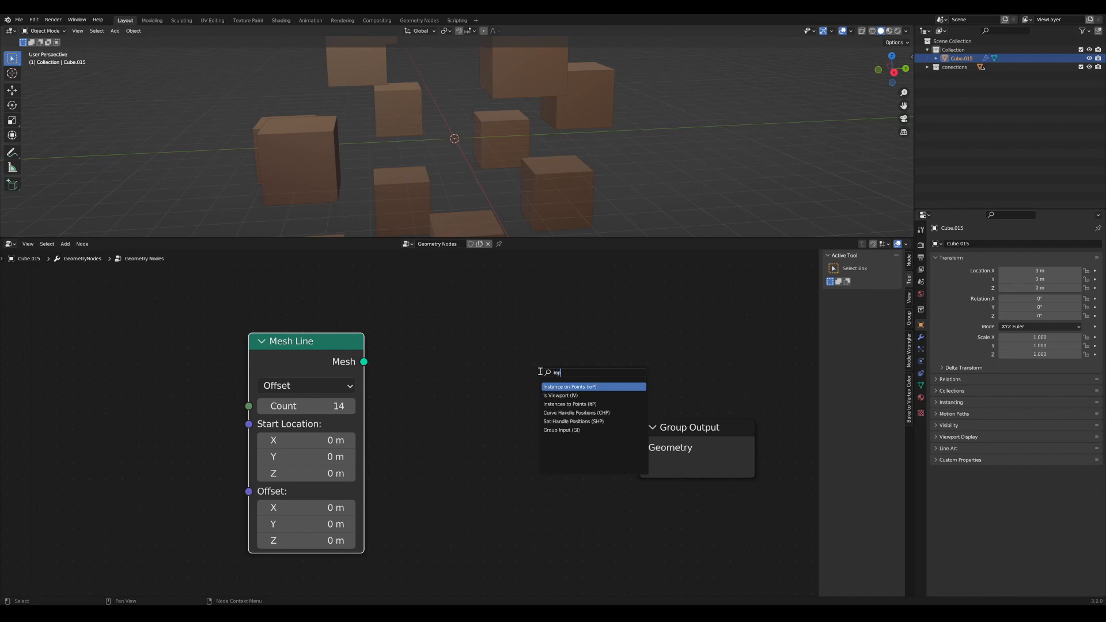
pyautogui.press('Return')
pyautogui.click(445, 326)
pyautogui.scroll(-2, 419, 430)
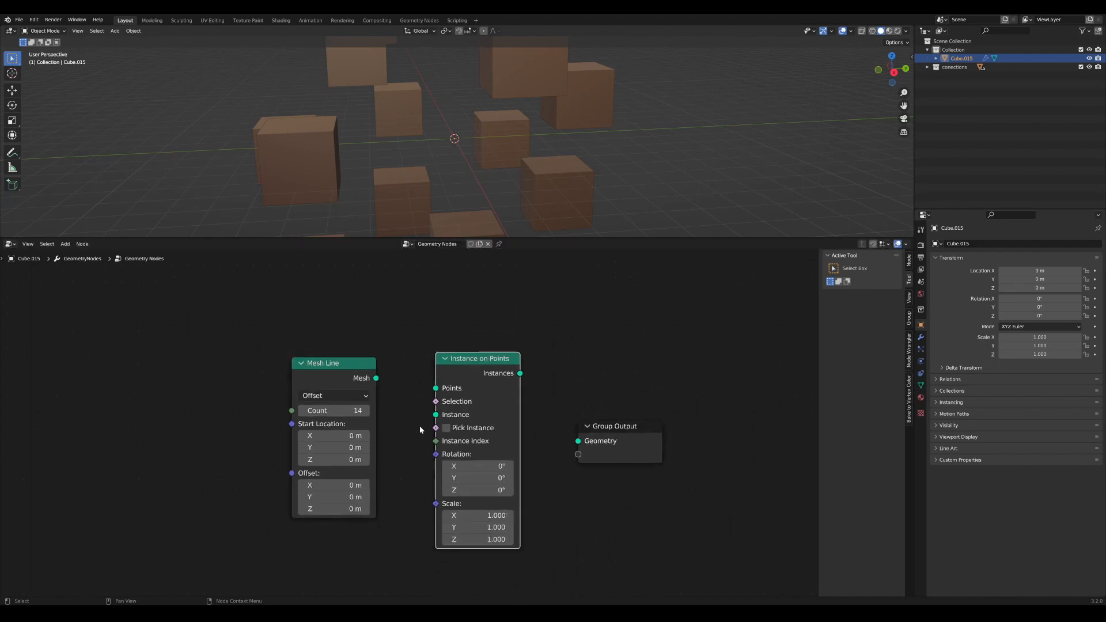
# Step: Move Mesh Line aside, add a Curve Line node below it, and connect its Curve output to the Instance input of Instance on Points
pyautogui.moveTo(340, 369); pyautogui.dragTo(245, 316)
pyautogui.hotkey('shift', 'a')
pyautogui.write('slin')
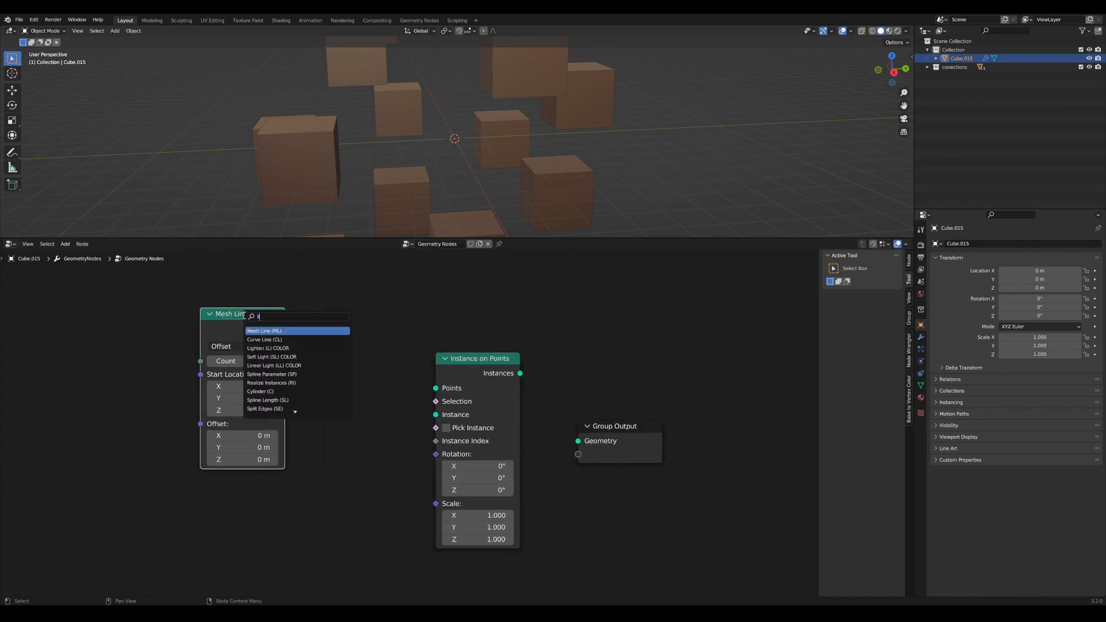
pyautogui.click(265, 340)
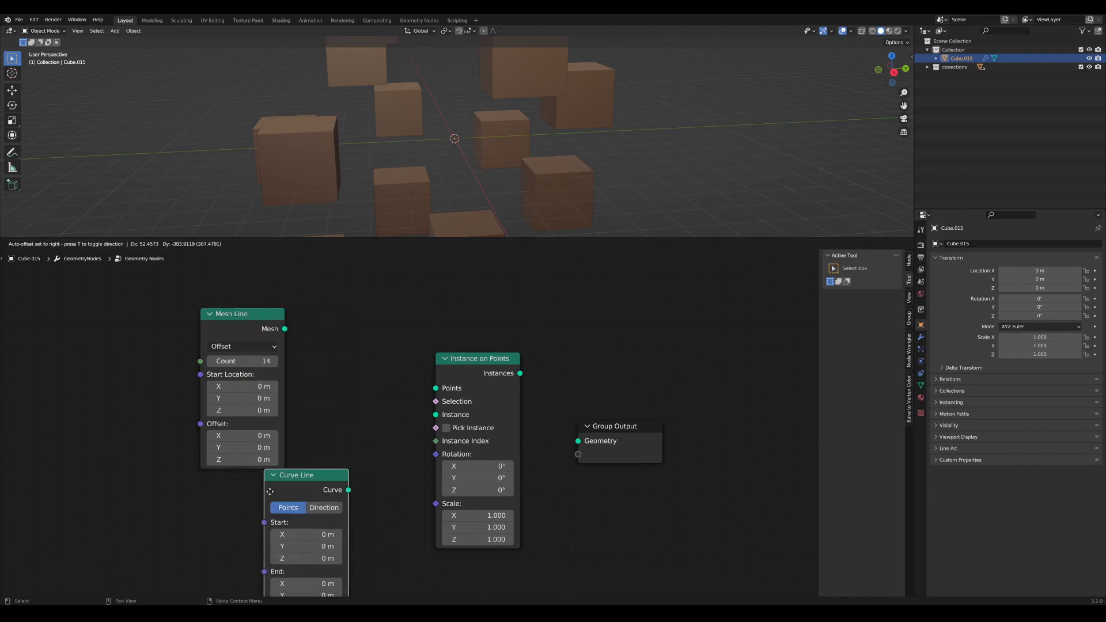
pyautogui.moveTo(300, 502); pyautogui.dragTo(436, 414)
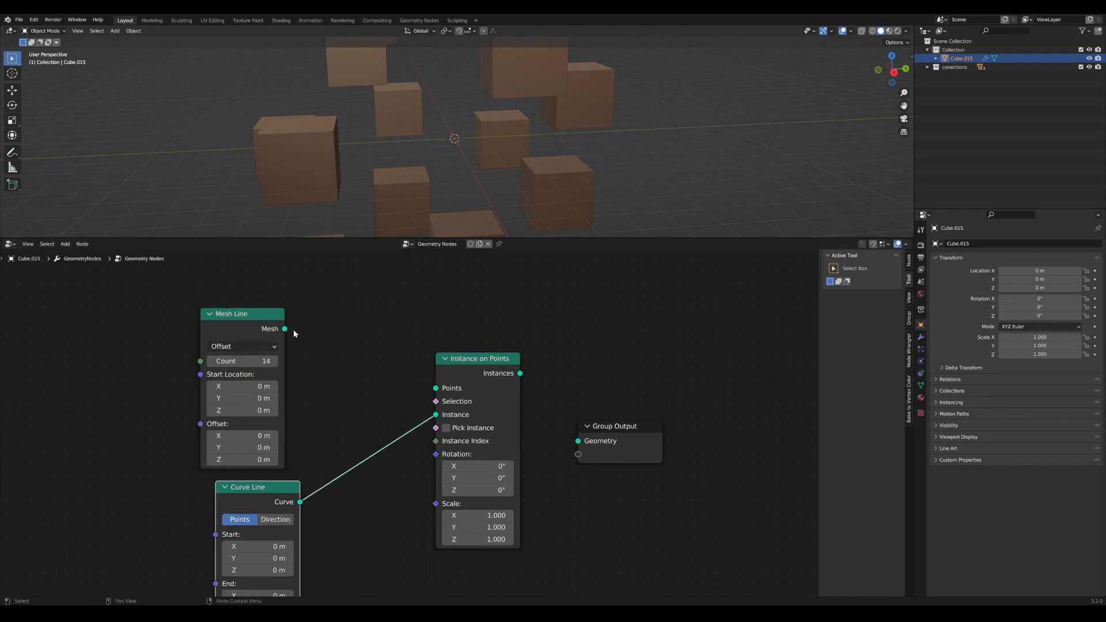
# Step: Connect Mesh Line to the Points input of Instance on Points and link its Instances output to the Group Output geometry
pyautogui.moveTo(284, 328); pyautogui.dragTo(440, 393)
pyautogui.keyDown('alt'); pyautogui.keyDown('shift'); pyautogui.click(500, 364); pyautogui.keyUp('shift'); pyautogui.keyUp('alt')
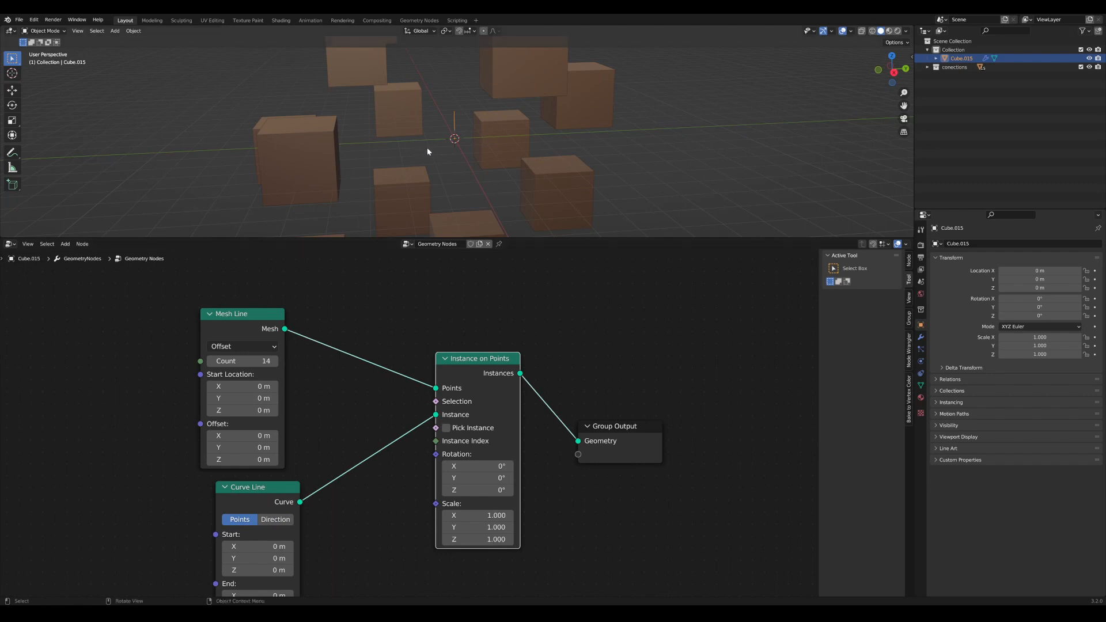
pyautogui.scroll(6, 459, 131)
pyautogui.moveTo(460, 131); pyautogui.dragTo(537, 162, button='middle')
pyautogui.moveTo(248, 316); pyautogui.dragTo(267, 313)
pyautogui.moveTo(499, 119); pyautogui.dragTo(493, 124, button='middle')
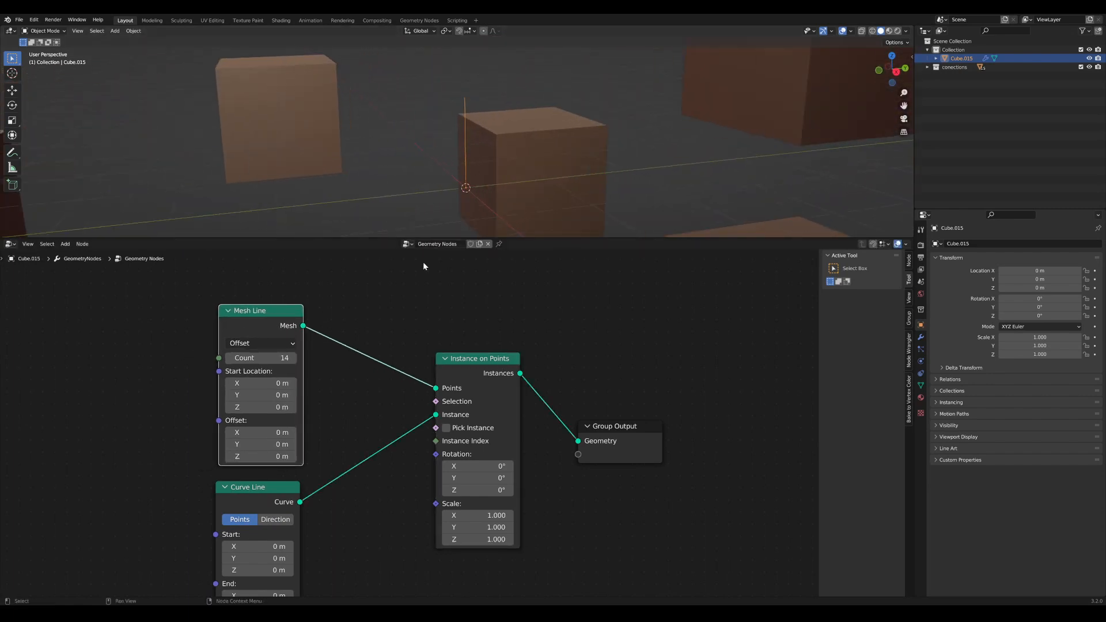
# Step: Spread the nodes apart so there is more space on both sides of the Instance on Points node
pyautogui.scroll(-8, 425, 357)
pyautogui.moveTo(472, 386); pyautogui.dragTo(424, 378, button='middle')
pyautogui.scroll(2, 439, 406)
pyautogui.moveTo(496, 427); pyautogui.dragTo(586, 417)
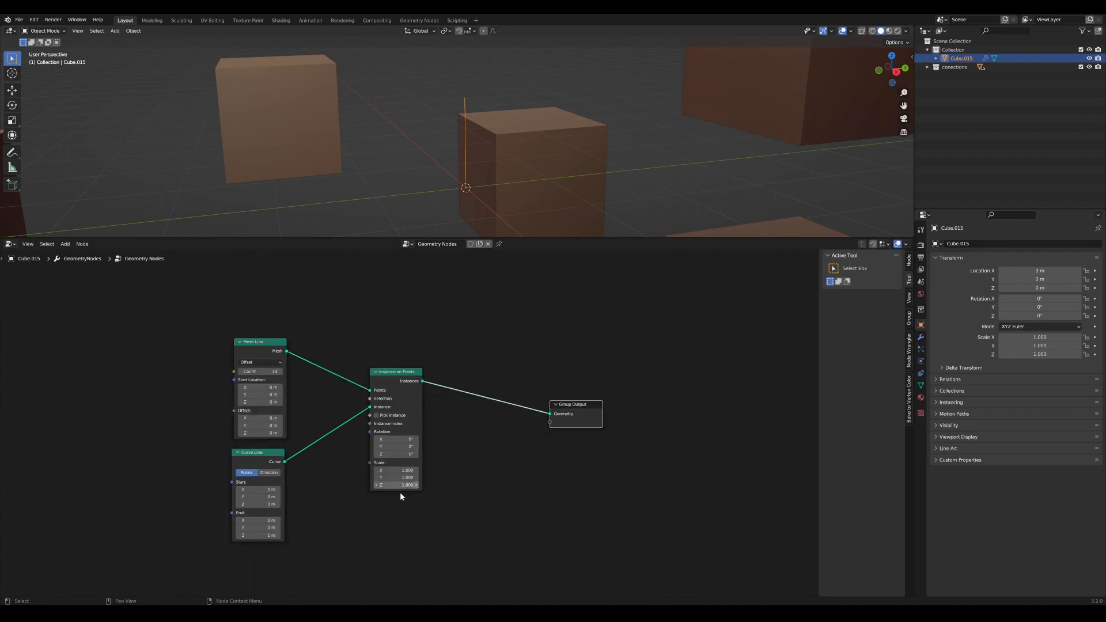
pyautogui.scroll(3, 400, 495)
pyautogui.moveTo(170, 507); pyautogui.dragTo(121, 288)
pyautogui.moveTo(318, 395); pyautogui.dragTo(381, 391, button='middle')
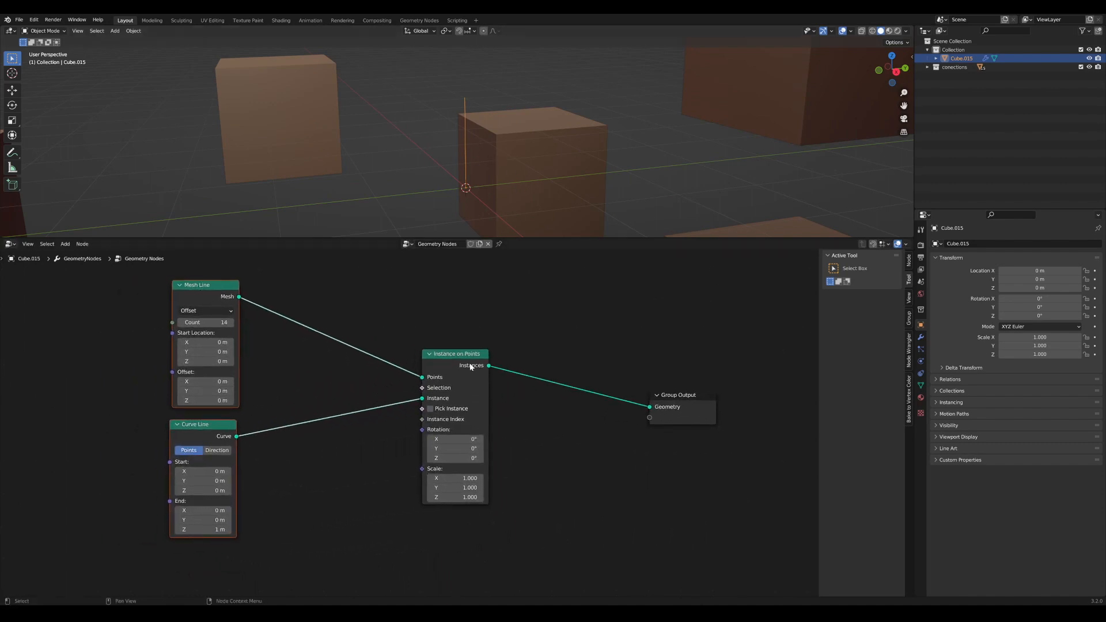
pyautogui.moveTo(470, 361); pyautogui.dragTo(508, 375)
# Step: Add a Combine XYZ node below Instance on Points and connect its Vector output to the Rotation input
pyautogui.moveTo(487, 511); pyautogui.dragTo(477, 468, button='middle')
pyautogui.press('Tab')
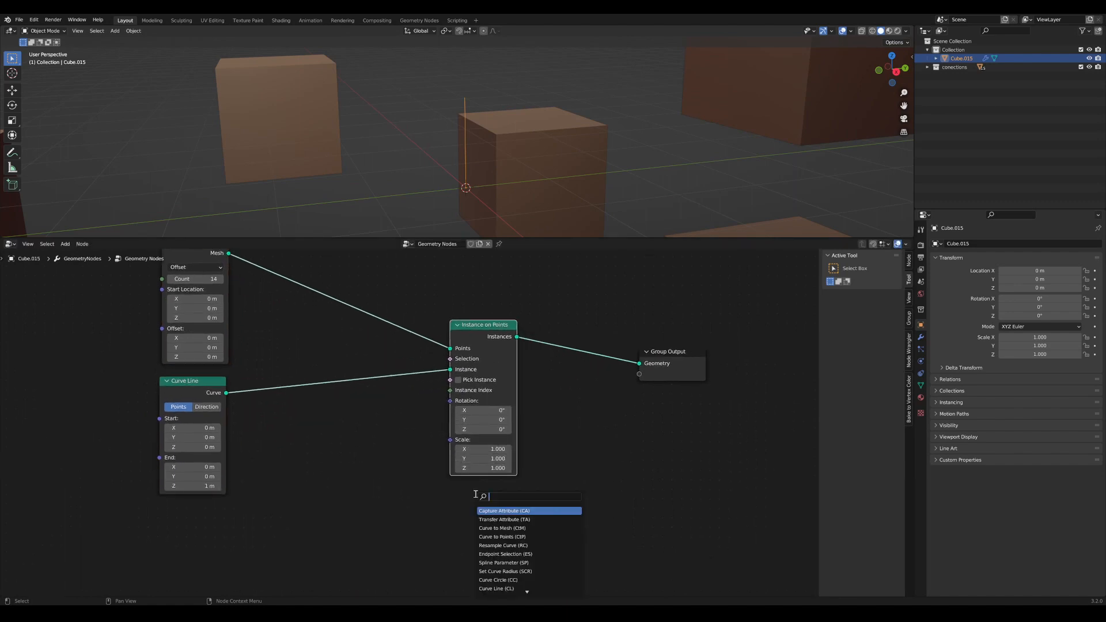
pyautogui.write('com')
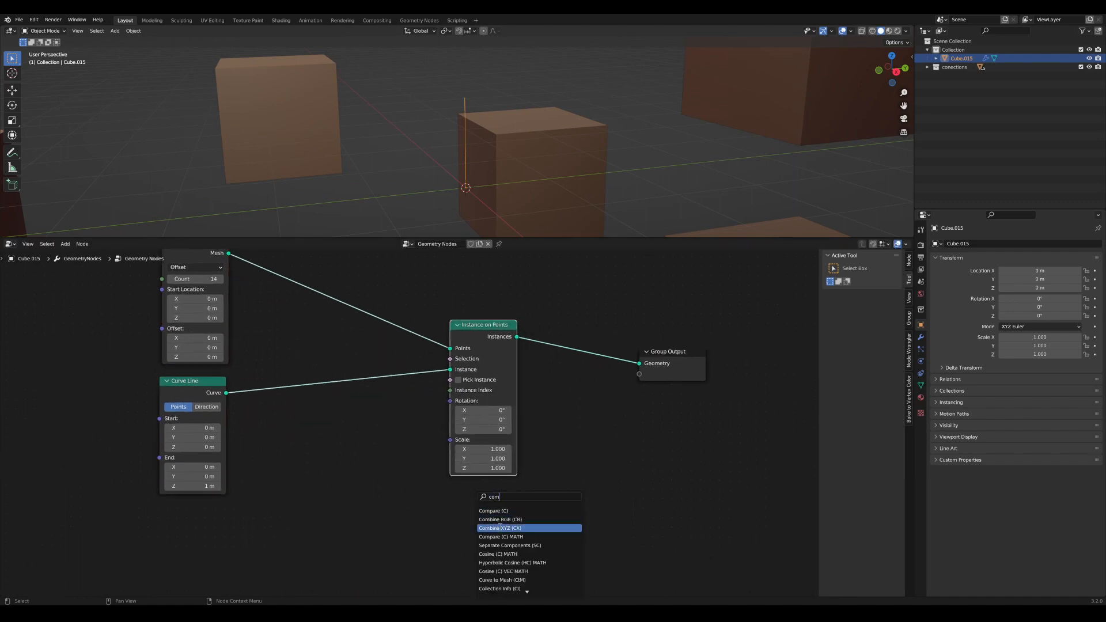
pyautogui.click(499, 527)
pyautogui.click(510, 496)
pyautogui.moveTo(517, 499); pyautogui.dragTo(465, 443)
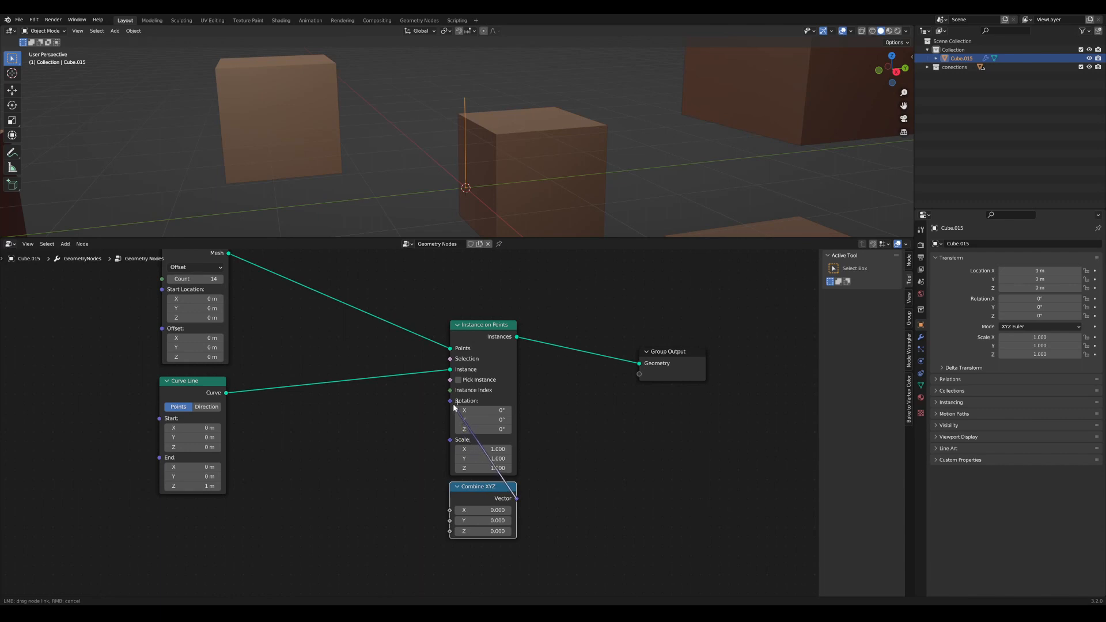
pyautogui.moveTo(453, 405); pyautogui.dragTo(451, 401)
pyautogui.moveTo(491, 488); pyautogui.dragTo(492, 463)
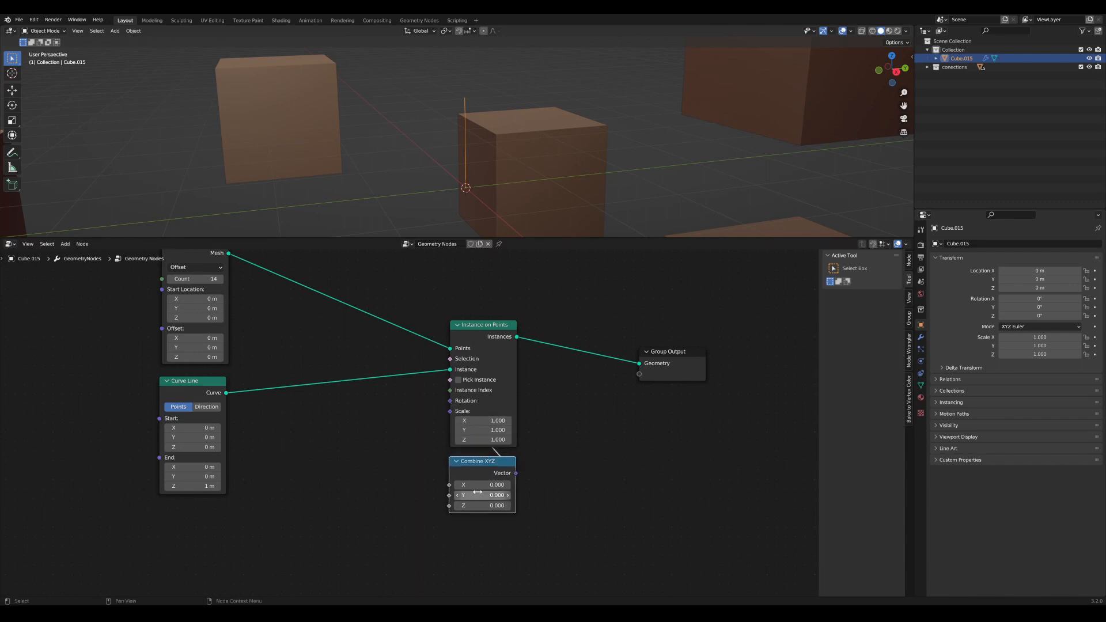
# Step: Add an Index node and connect it to the X input of the Combine XYZ node
pyautogui.moveTo(491, 125); pyautogui.dragTo(465, 179, button='middle')
pyautogui.scroll(-3, 407, 357)
pyautogui.moveTo(233, 301); pyautogui.dragTo(324, 333, button='middle')
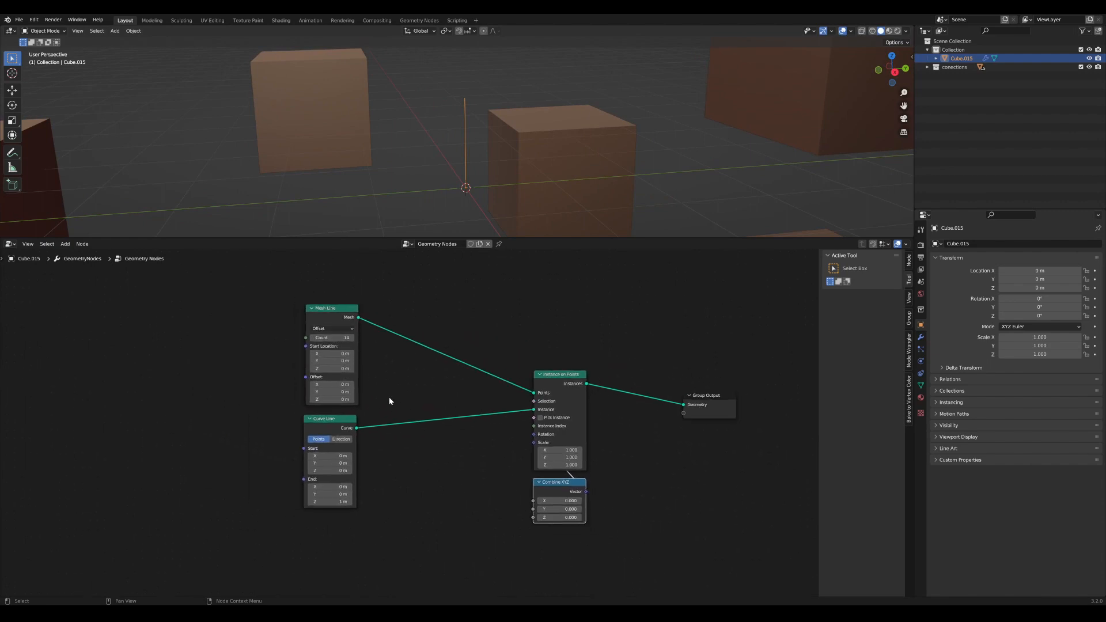
pyautogui.scroll(2, 429, 487)
pyautogui.moveTo(430, 488); pyautogui.dragTo(425, 471, button='middle')
pyautogui.press('Tab')
pyautogui.write('inde')
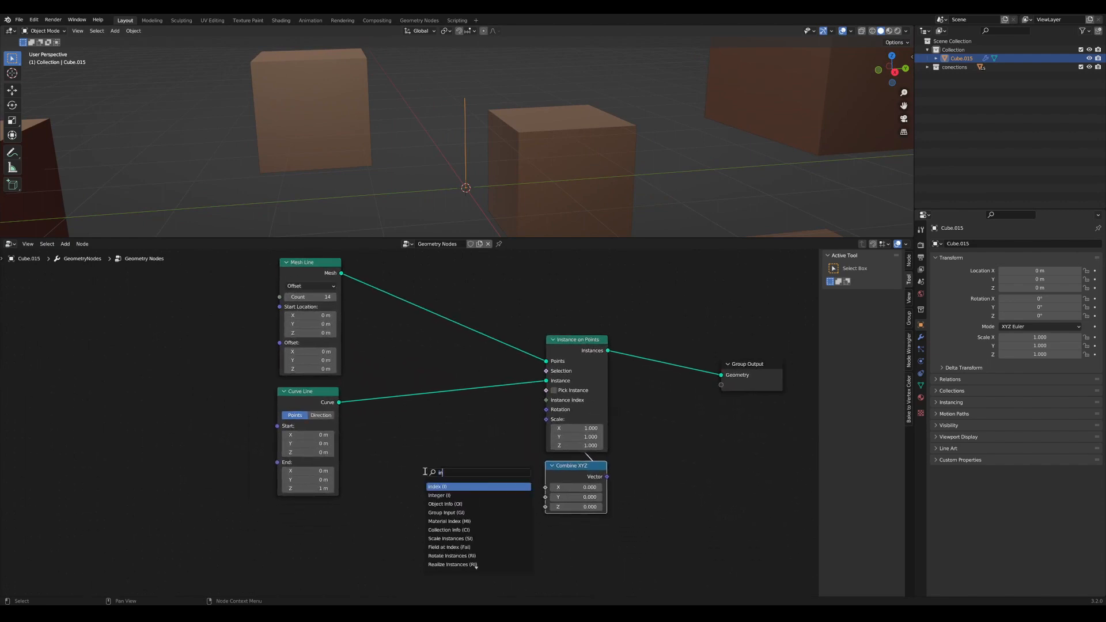
pyautogui.click(436, 487)
pyautogui.click(464, 501)
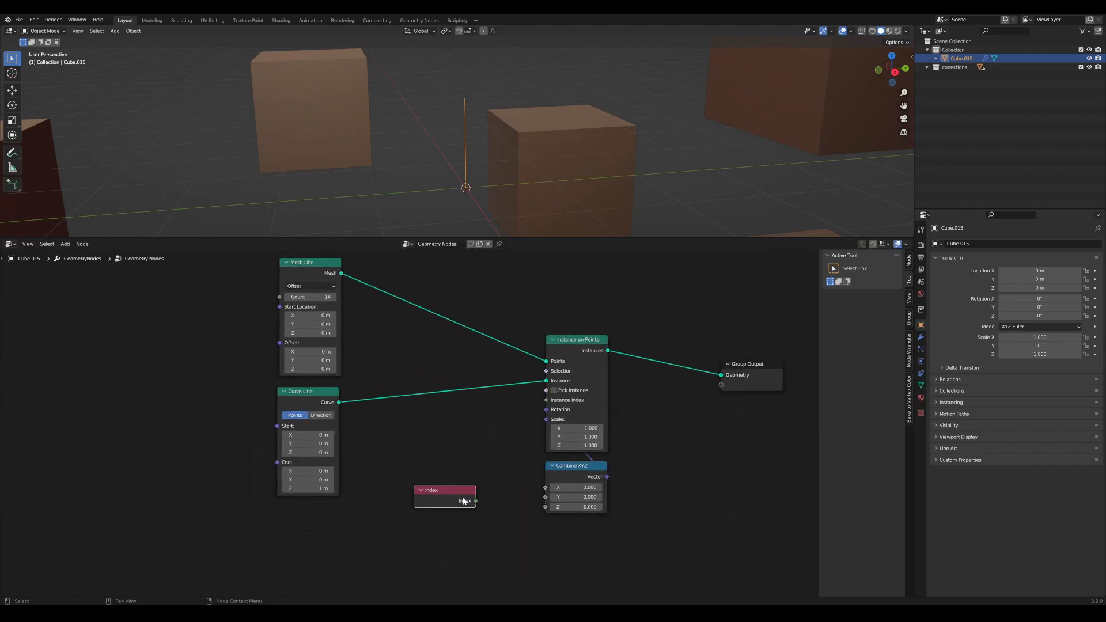
pyautogui.moveTo(476, 500); pyautogui.dragTo(545, 487)
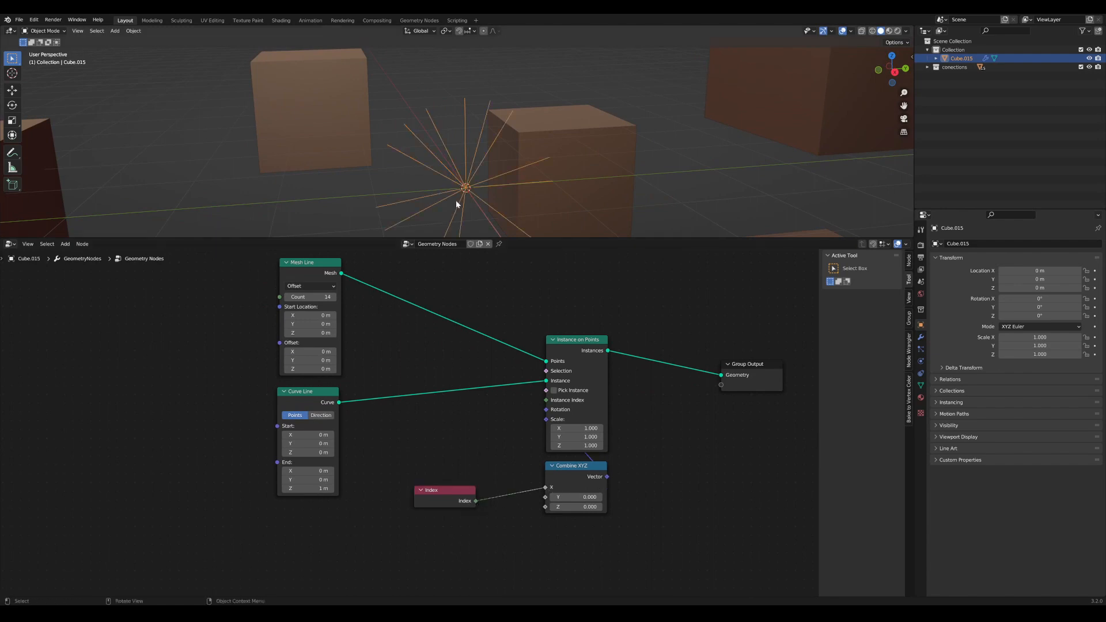
# Step: Set the Mesh Line Count to 4 and arrange the Index node below Curve Line and Combine XYZ below Instance on Points
pyautogui.scroll(2, 459, 199)
pyautogui.moveTo(321, 296); pyautogui.dragTo(304, 297)
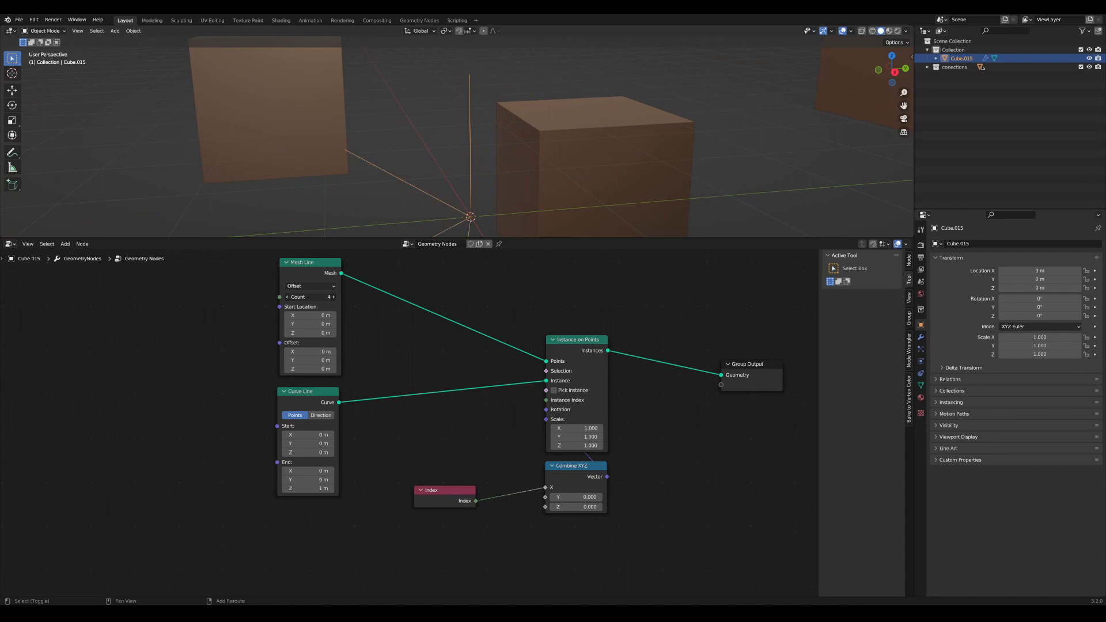
pyautogui.scroll(-1, 477, 256)
pyautogui.moveTo(501, 421); pyautogui.dragTo(565, 389, button='middle')
pyautogui.scroll(-1, 564, 389)
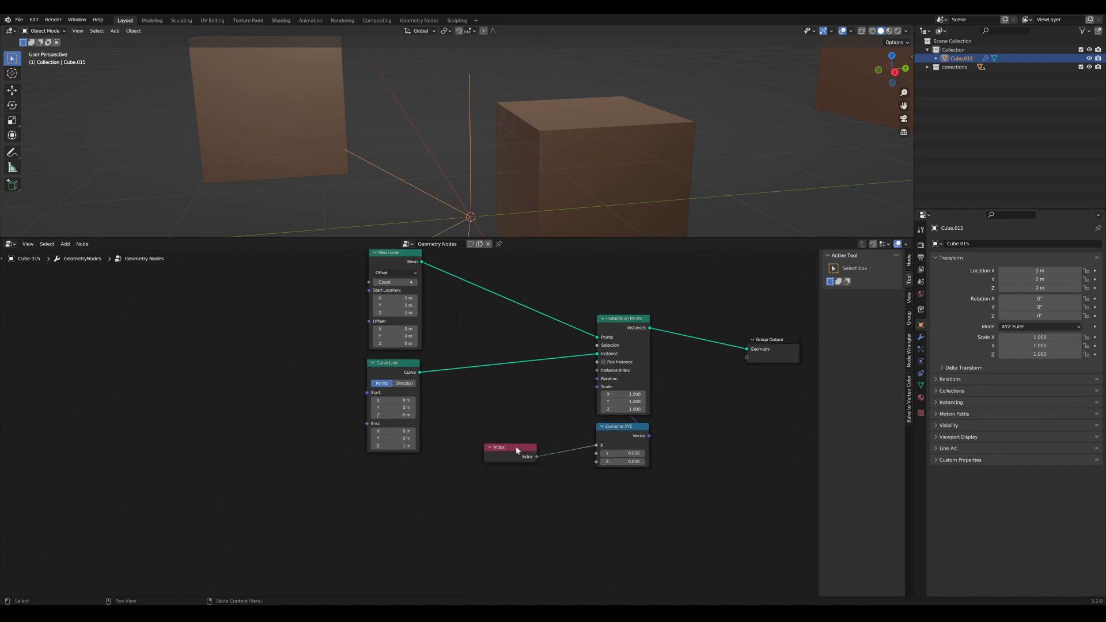
pyautogui.moveTo(513, 447); pyautogui.dragTo(396, 469)
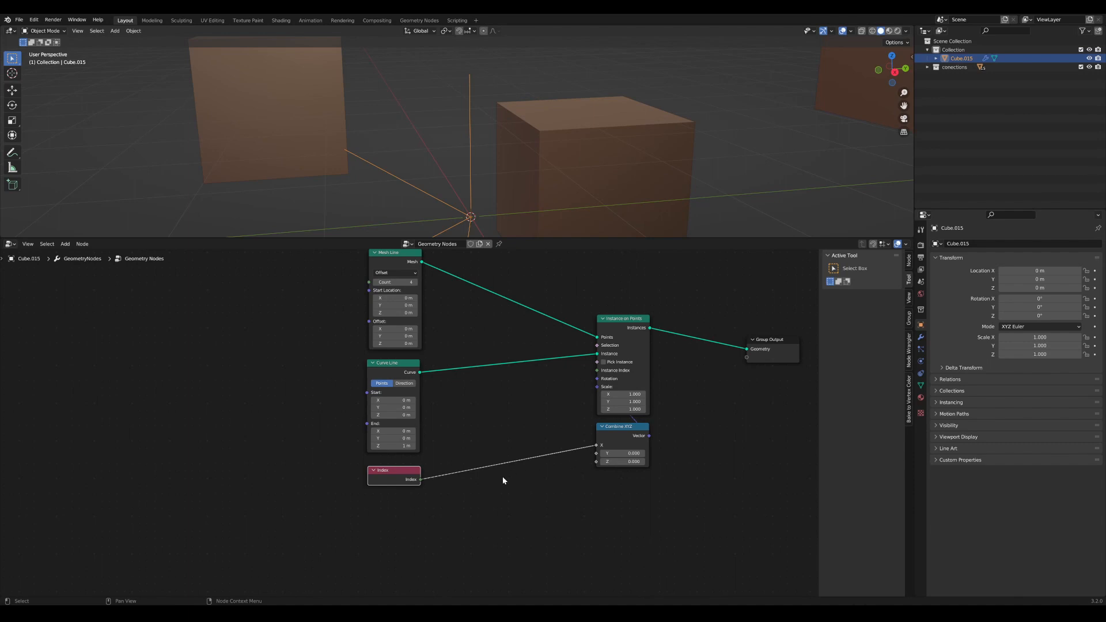
pyautogui.moveTo(620, 434); pyautogui.dragTo(615, 437)
pyautogui.moveTo(616, 438); pyautogui.dragTo(571, 480, button='middle')
pyautogui.moveTo(565, 471); pyautogui.dragTo(570, 472)
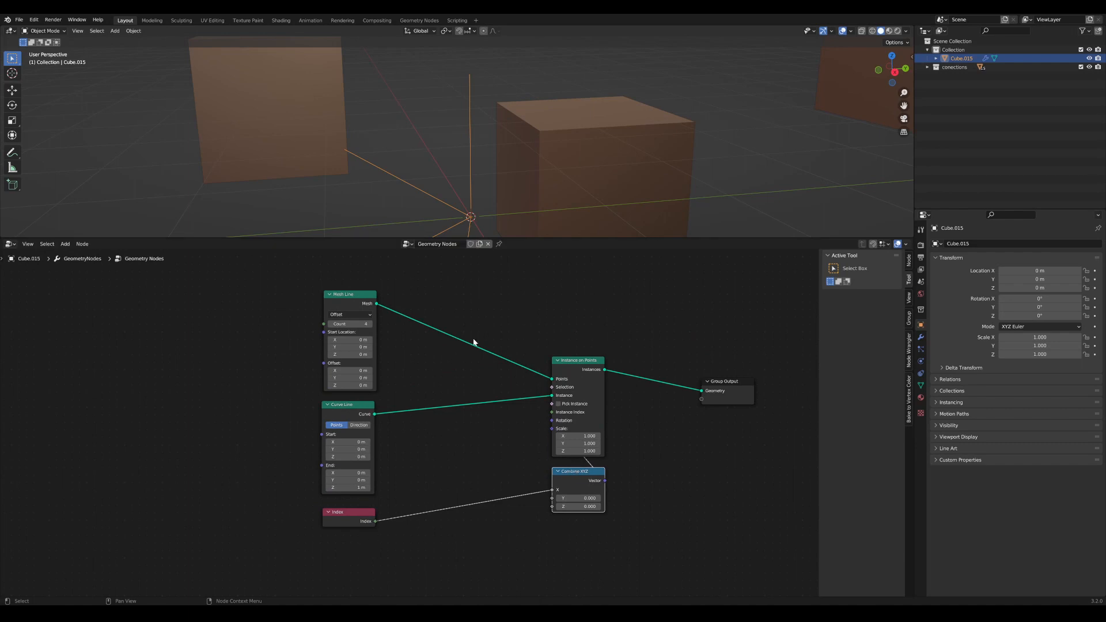
pyautogui.moveTo(448, 456); pyautogui.dragTo(458, 433, button='middle')
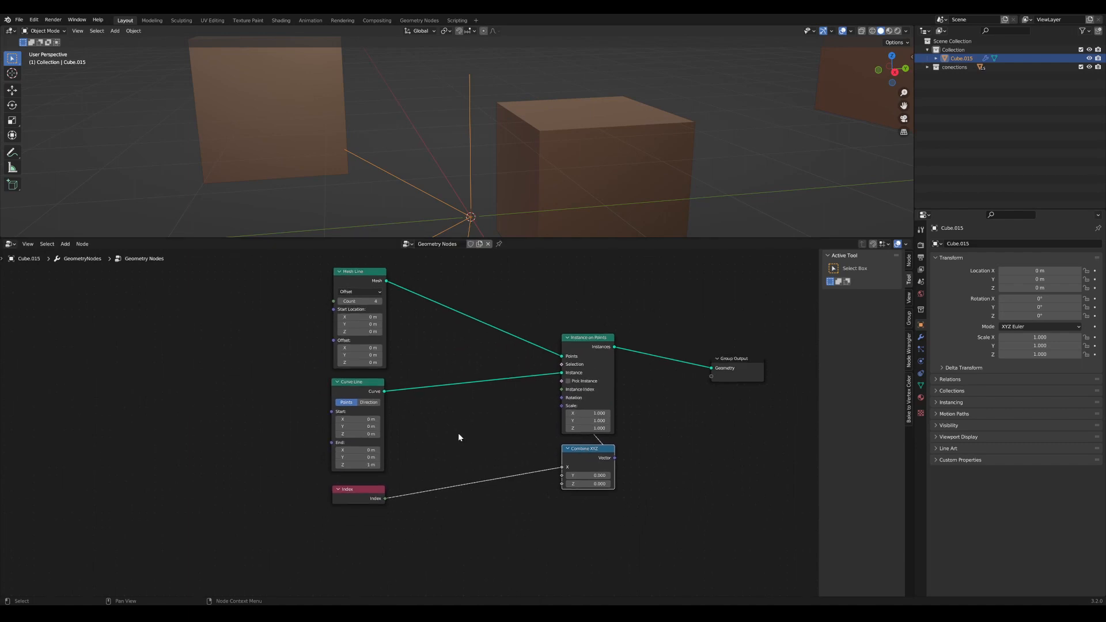
pyautogui.moveTo(367, 493); pyautogui.dragTo(370, 492)
# Step: Enlarge the 3D viewport and set the Mesh Line node's Count to 2
pyautogui.scroll(-3, 411, 423)
pyautogui.moveTo(461, 211); pyautogui.dragTo(451, 200, button='middle')
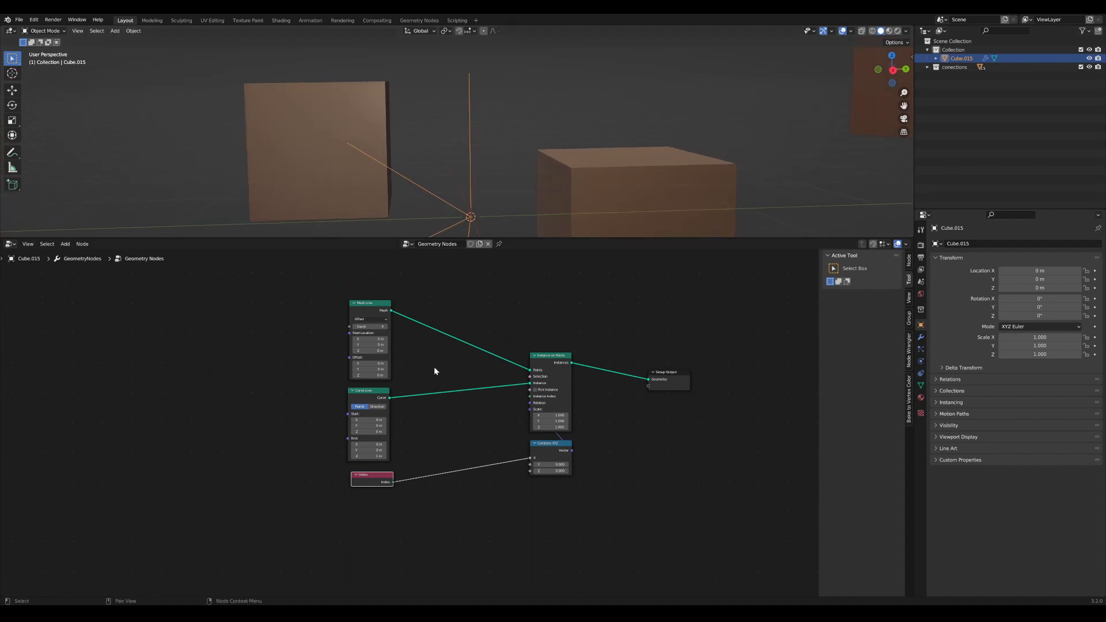
pyautogui.moveTo(439, 365); pyautogui.dragTo(502, 349, button='middle')
pyautogui.moveTo(497, 238); pyautogui.dragTo(487, 293)
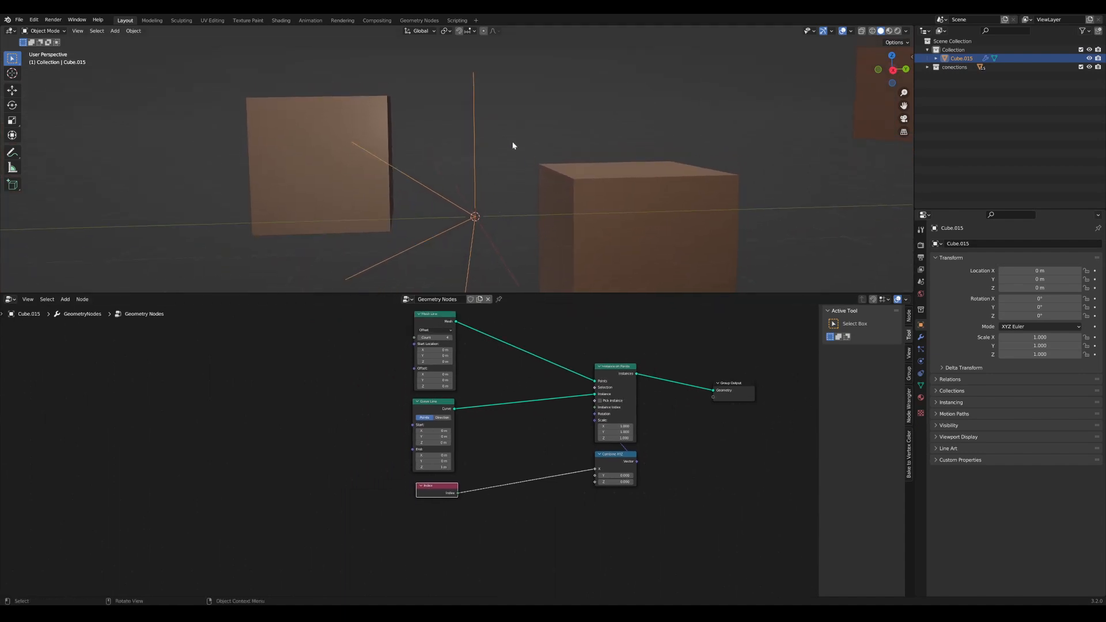
pyautogui.moveTo(442, 338)
pyautogui.mouseDown()
pyautogui.moveTo(423, 338)
pyautogui.moveTo(473, 338)
pyautogui.moveTo(429, 338)
pyautogui.mouseUp()
# Step: Add a Divide math node beside the Curve Line node and set its first value to tau (6.283)
pyautogui.scroll(5, 406, 421)
pyautogui.moveTo(352, 395); pyautogui.dragTo(396, 435, button='middle')
pyautogui.press('Tab')
pyautogui.write('div')
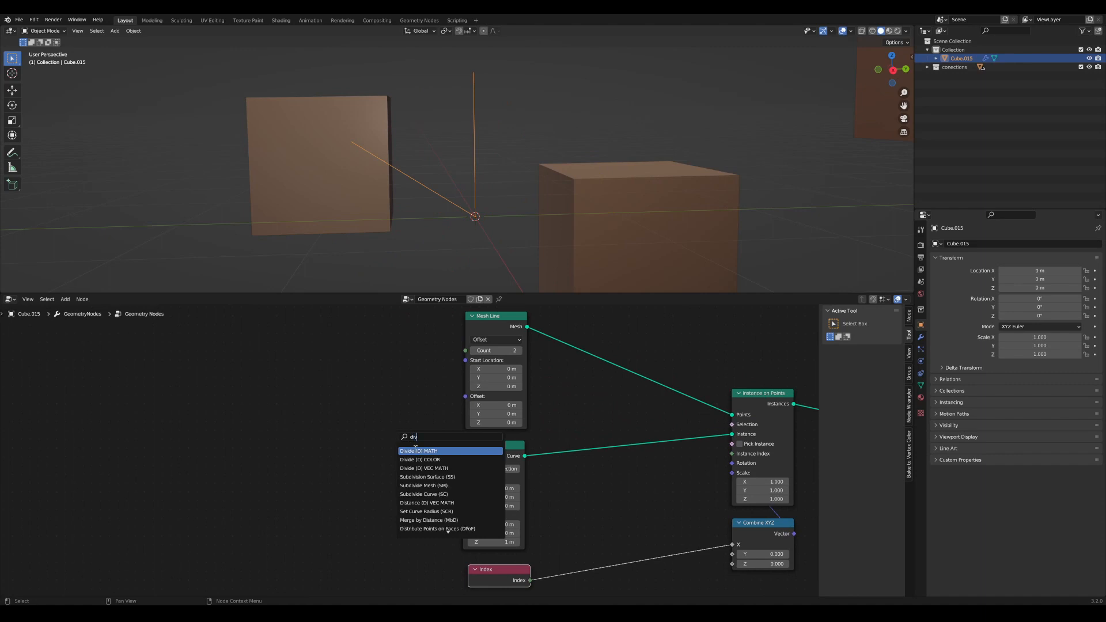
pyautogui.click(415, 451)
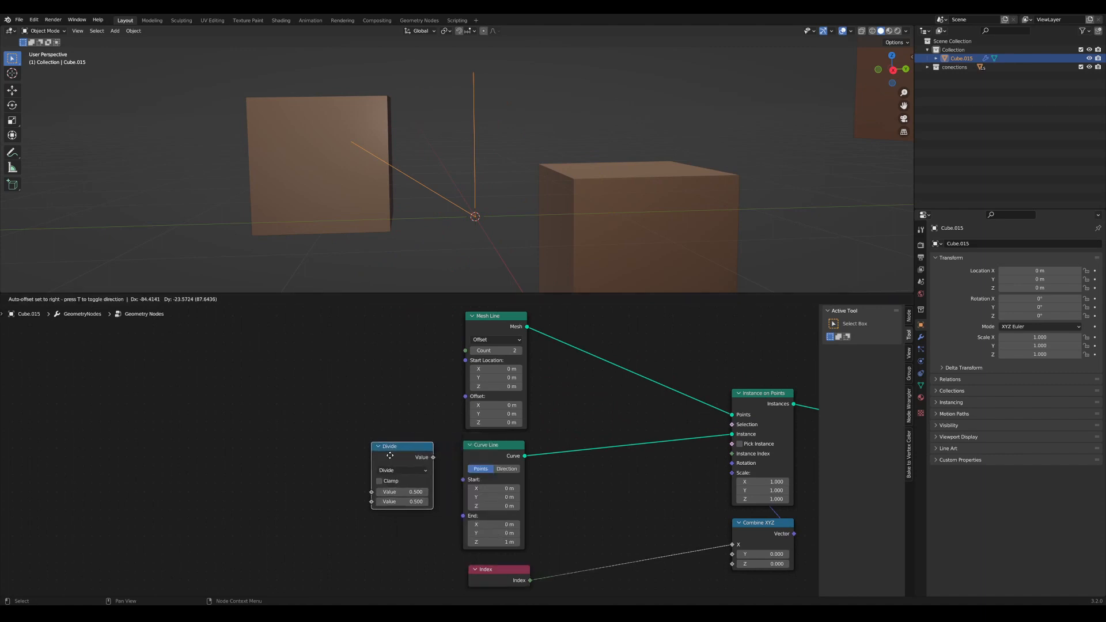
pyautogui.click(394, 449)
pyautogui.scroll(1, 394, 452)
pyautogui.click(424, 466)
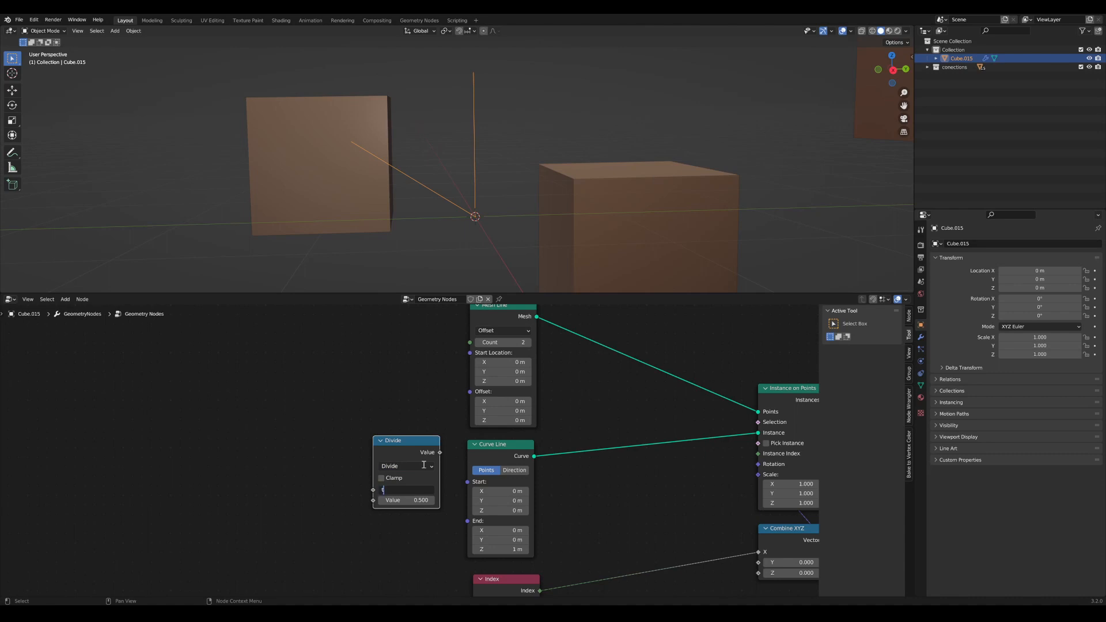
pyautogui.scroll(-1, 480, 378)
pyautogui.moveTo(481, 381); pyautogui.dragTo(471, 418, button='middle')
pyautogui.scroll(-1, 485, 400)
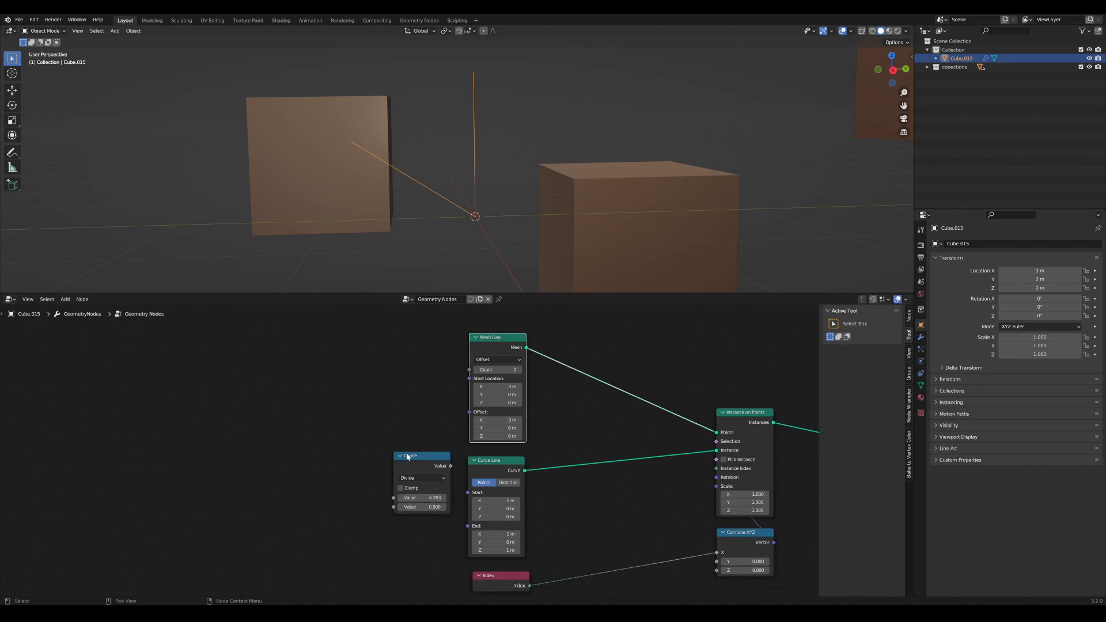
# Step: Add an Integer node in the free space ahead of the Mesh Line and Divide nodes
pyautogui.moveTo(402, 481); pyautogui.dragTo(403, 466, button='middle')
pyautogui.moveTo(330, 414); pyautogui.dragTo(334, 447, button='middle')
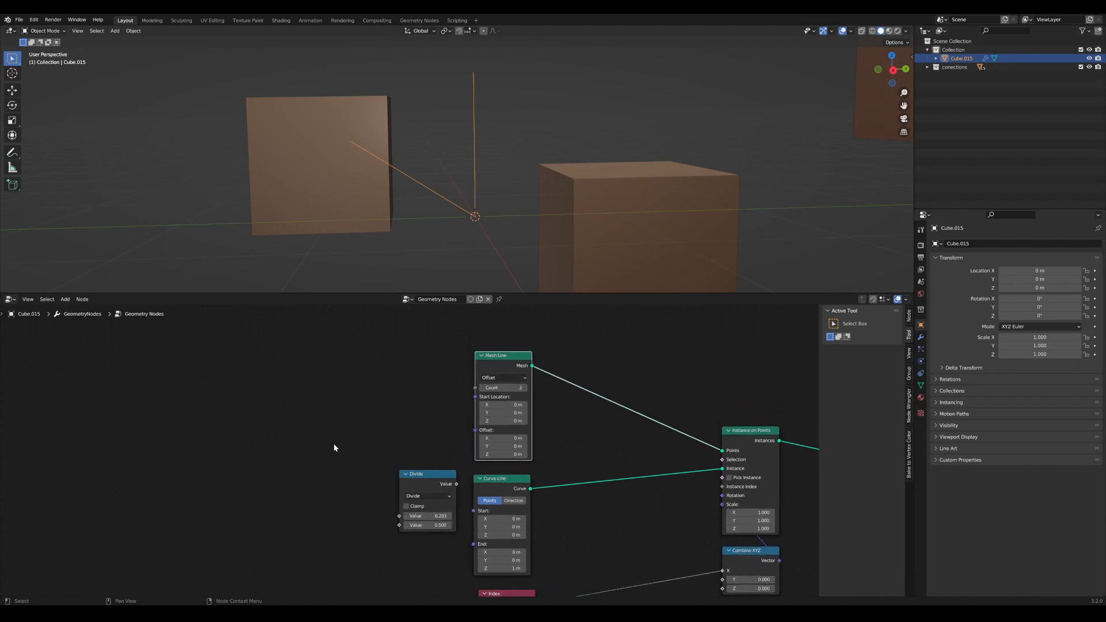
pyautogui.moveTo(422, 398); pyautogui.dragTo(438, 395, button='middle')
pyautogui.press('Tab')
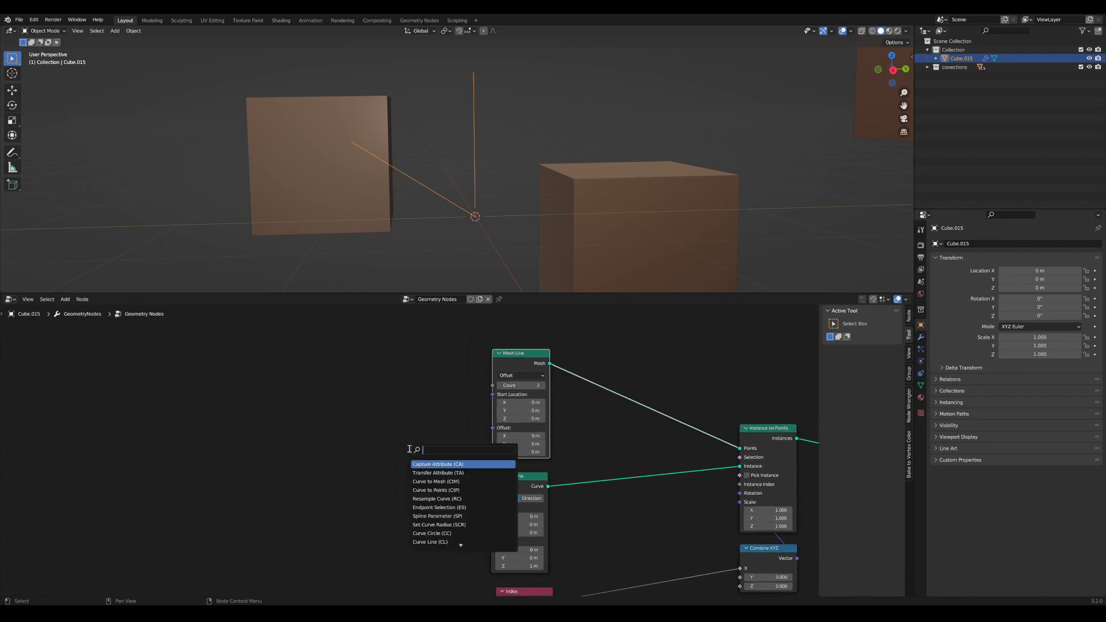
pyautogui.write('int')
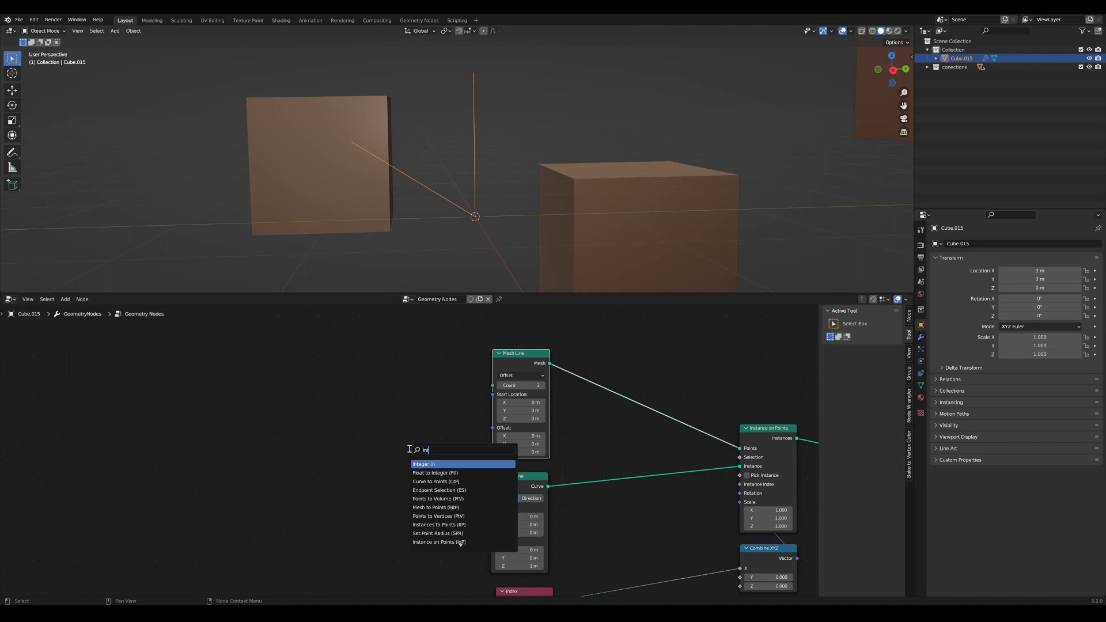
pyautogui.press('Return')
pyautogui.click(307, 419)
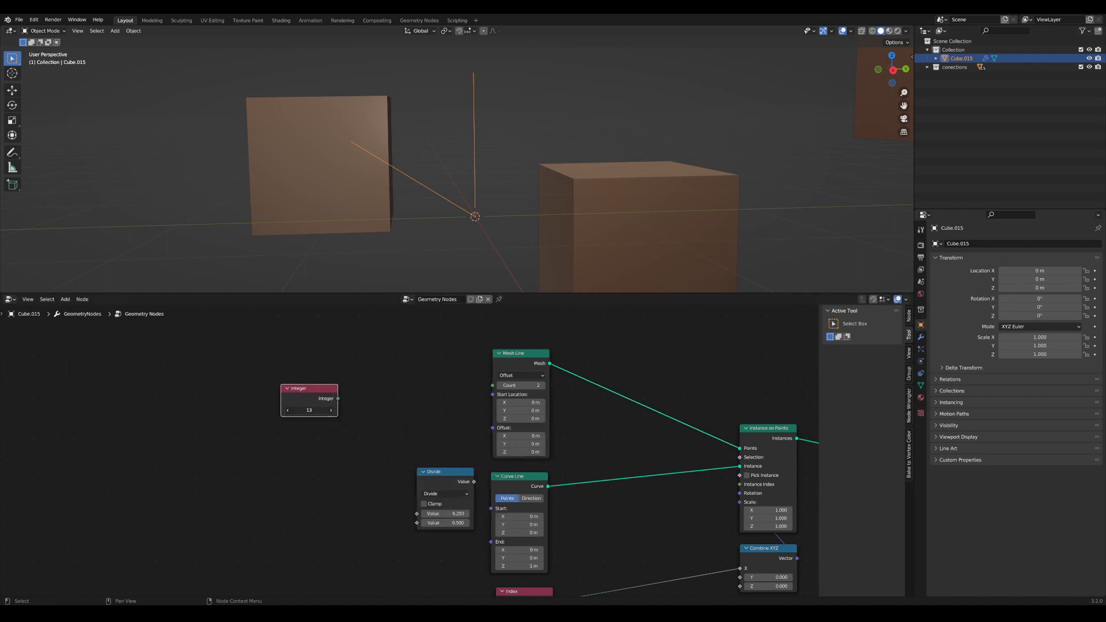
# Step: Connect the Integer node, set to 24, to Mesh Line's Count and Divide's second value, and move Index and Divide below Curve Line
pyautogui.moveTo(338, 398); pyautogui.dragTo(492, 385)
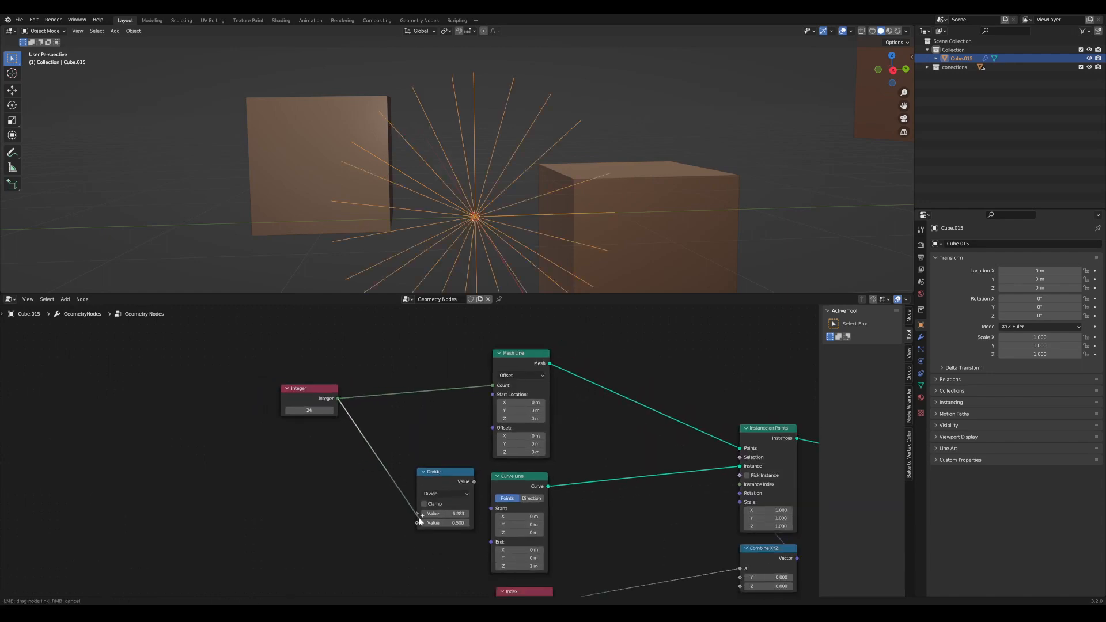
pyautogui.moveTo(419, 519); pyautogui.dragTo(418, 523)
pyautogui.scroll(-2, 443, 541)
pyautogui.moveTo(448, 551); pyautogui.dragTo(421, 460, button='middle')
pyautogui.moveTo(496, 500); pyautogui.dragTo(464, 534)
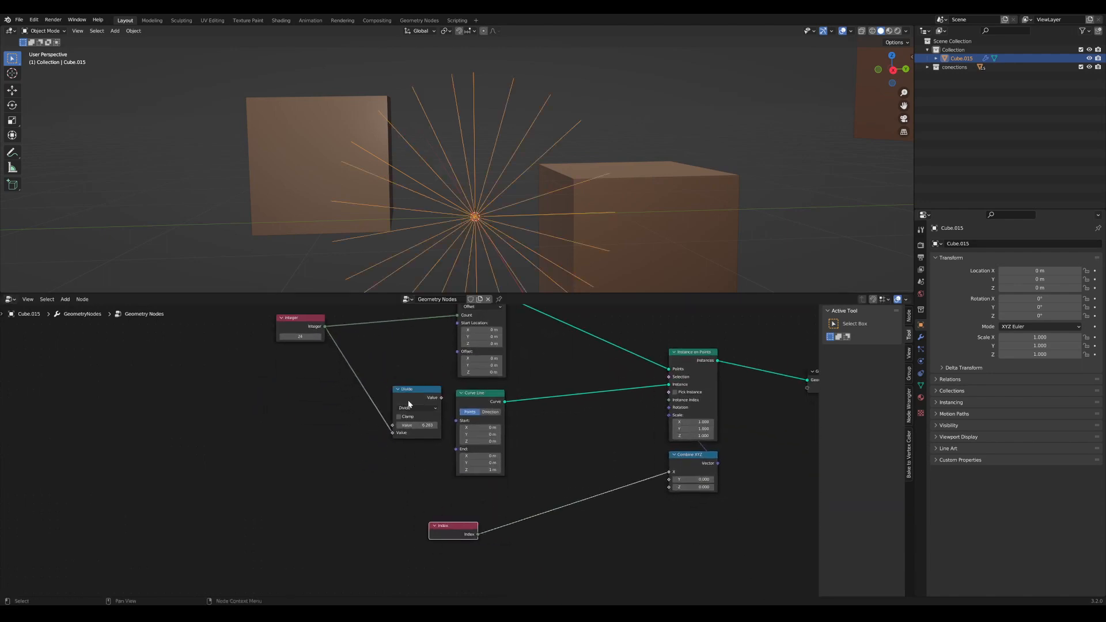
pyautogui.moveTo(410, 397); pyautogui.dragTo(456, 516)
pyautogui.hotkey('shift', 'a')
pyautogui.press('s')
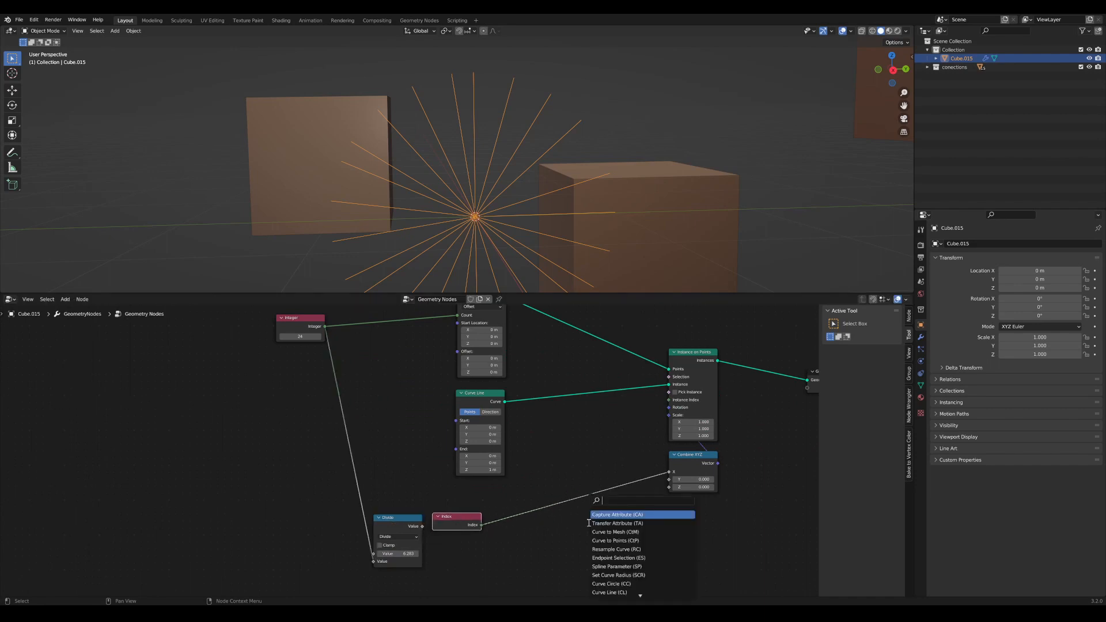
pyautogui.press('Escape')
pyautogui.click(696, 412)
pyautogui.moveTo(727, 415); pyautogui.dragTo(546, 458, button='middle')
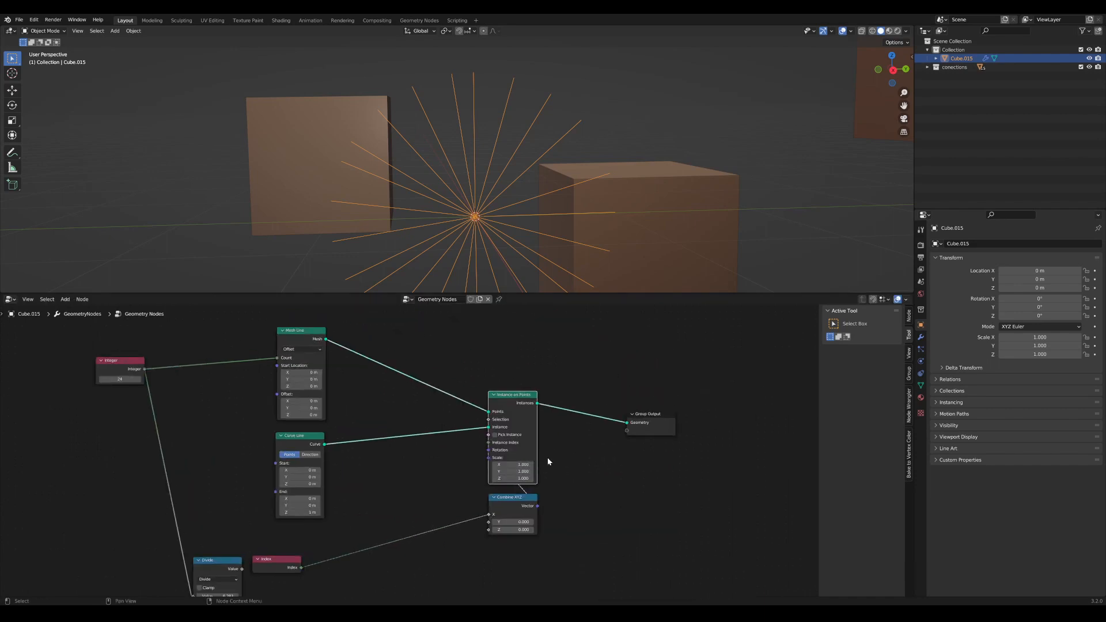
# Step: Add a Multiply math node on the link between the Index and Combine XYZ nodes
pyautogui.moveTo(380, 595); pyautogui.dragTo(560, 454, button='middle')
pyautogui.hotkey('shift', 'a')
pyautogui.write('s')
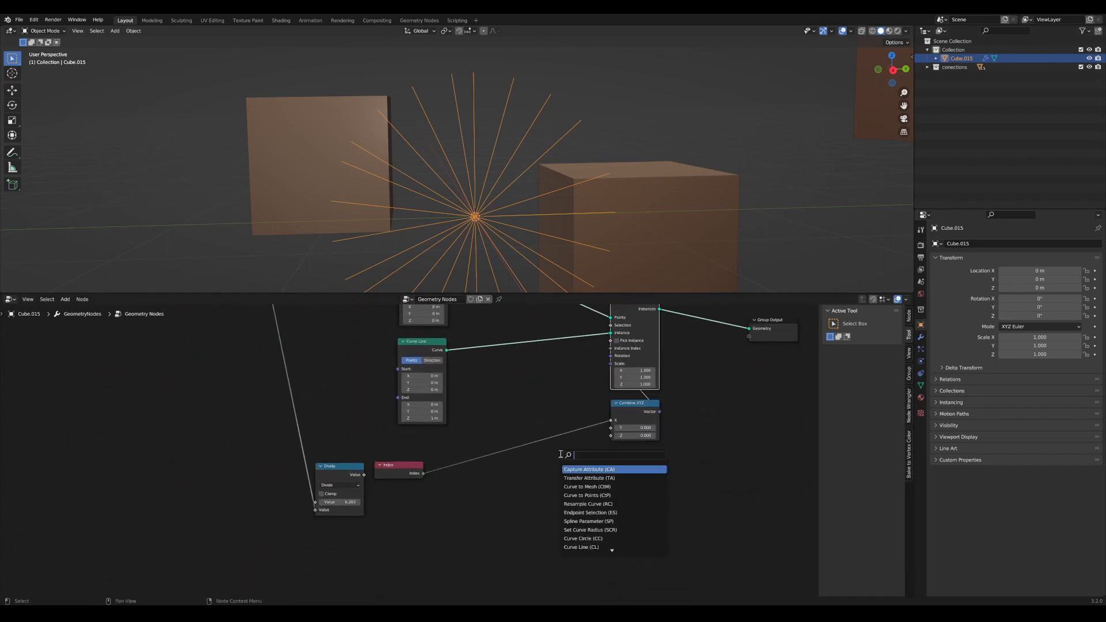
pyautogui.write('mul')
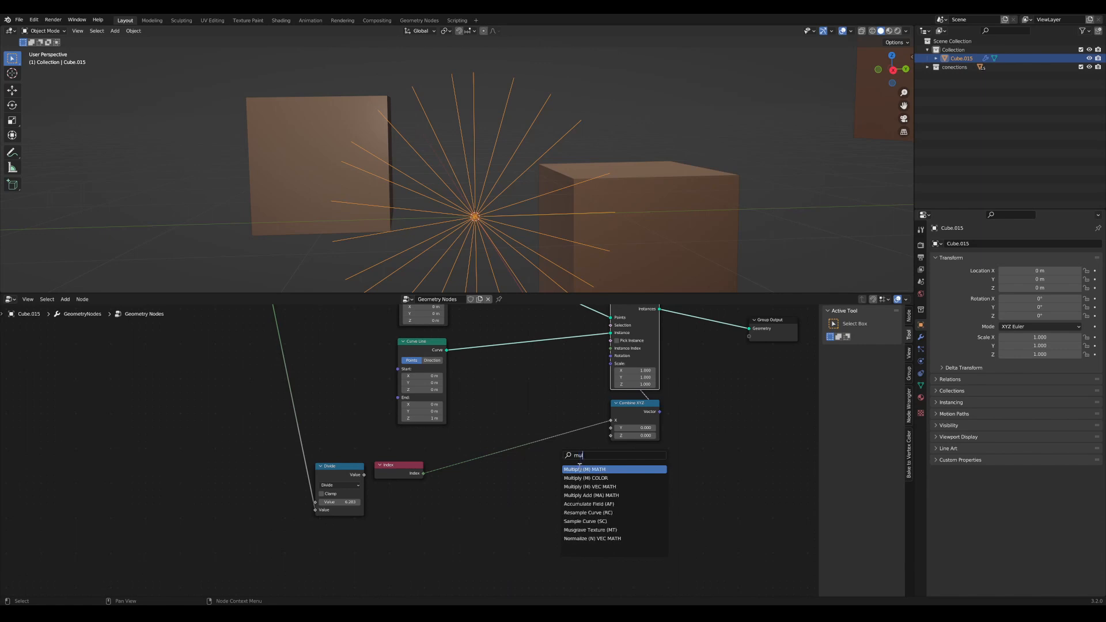
pyautogui.click(579, 469)
pyautogui.click(496, 476)
# Step: Place the Divide node beneath Index and connect its output to Multiply's second value
pyautogui.scroll(2, 527, 486)
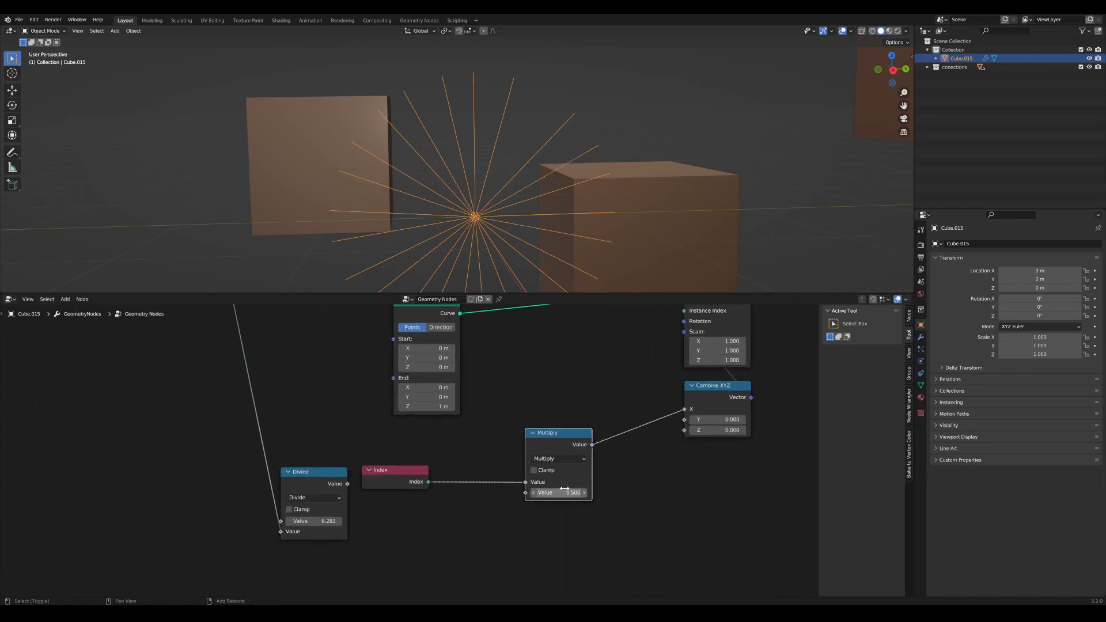
pyautogui.moveTo(564, 492)
pyautogui.mouseDown()
pyautogui.moveTo(519, 492)
pyautogui.moveTo(561, 493)
pyautogui.mouseUp()
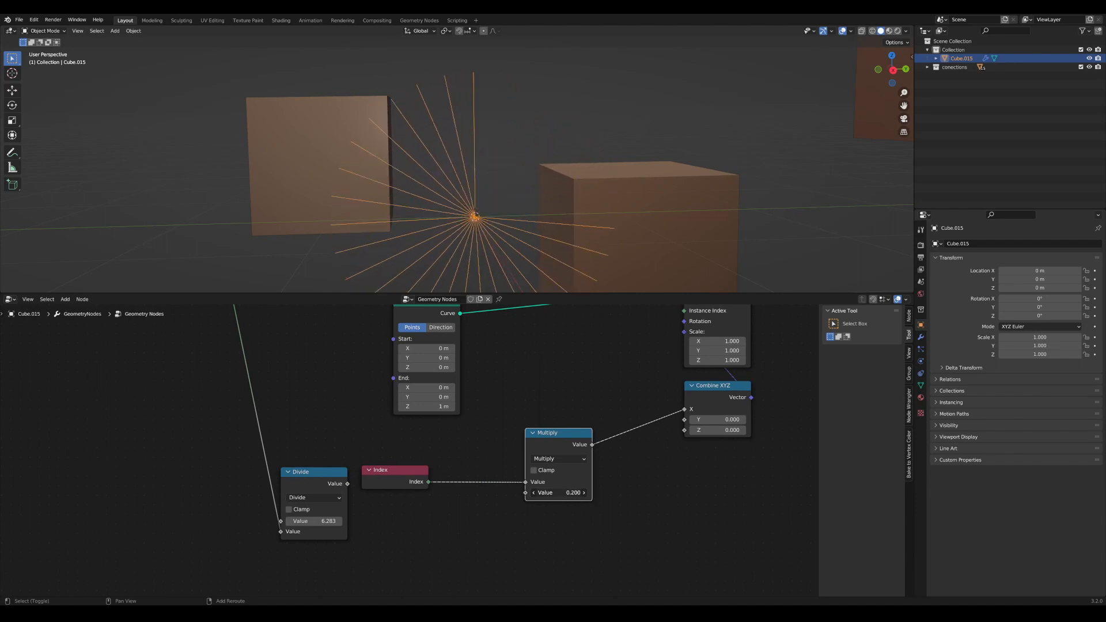
pyautogui.moveTo(331, 477); pyautogui.dragTo(526, 493)
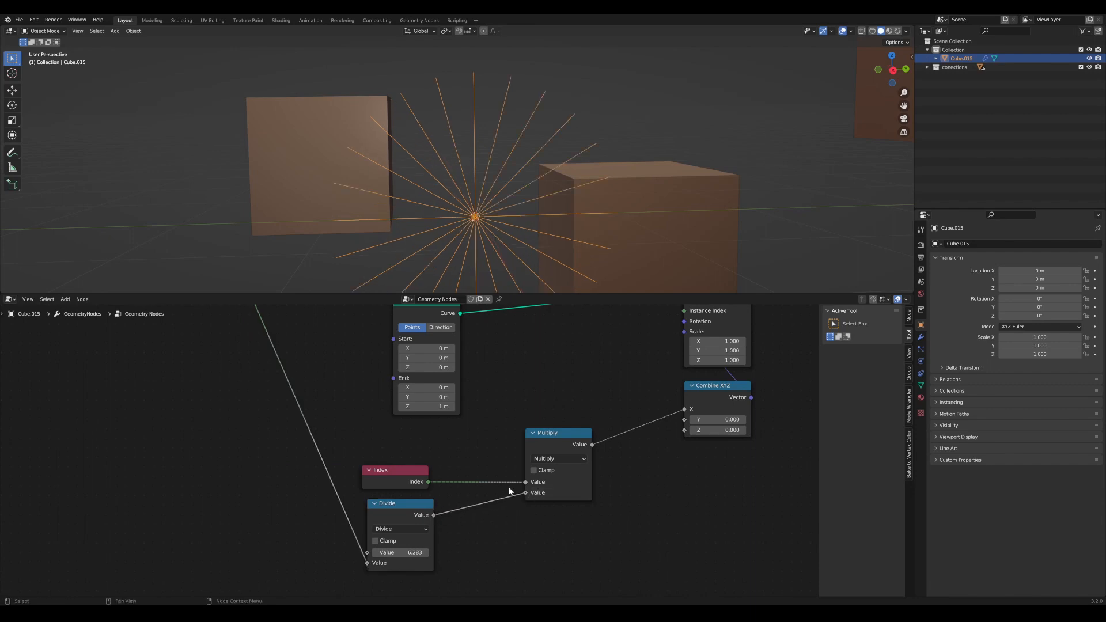
pyautogui.moveTo(406, 473); pyautogui.dragTo(411, 467)
# Step: Move the Integer node lower and set its value to 12
pyautogui.moveTo(439, 427); pyautogui.dragTo(462, 547, button='middle')
pyautogui.scroll(-2, 439, 395)
pyautogui.moveTo(440, 395); pyautogui.dragTo(468, 452, button='middle')
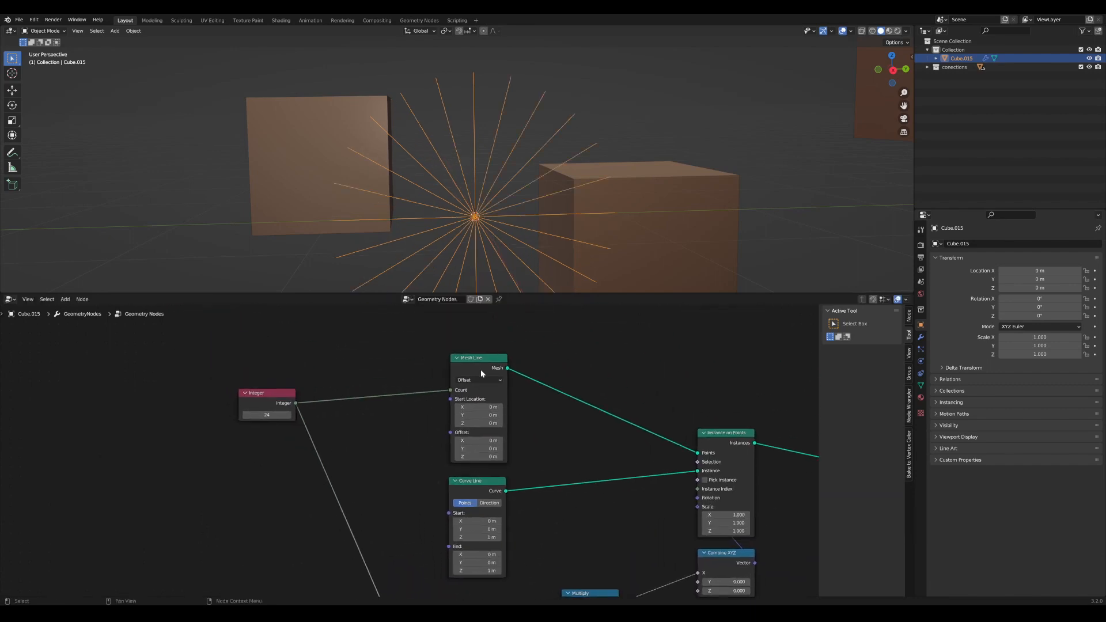
pyautogui.moveTo(261, 403); pyautogui.dragTo(293, 479)
pyautogui.moveTo(293, 479); pyautogui.dragTo(381, 430, button='middle')
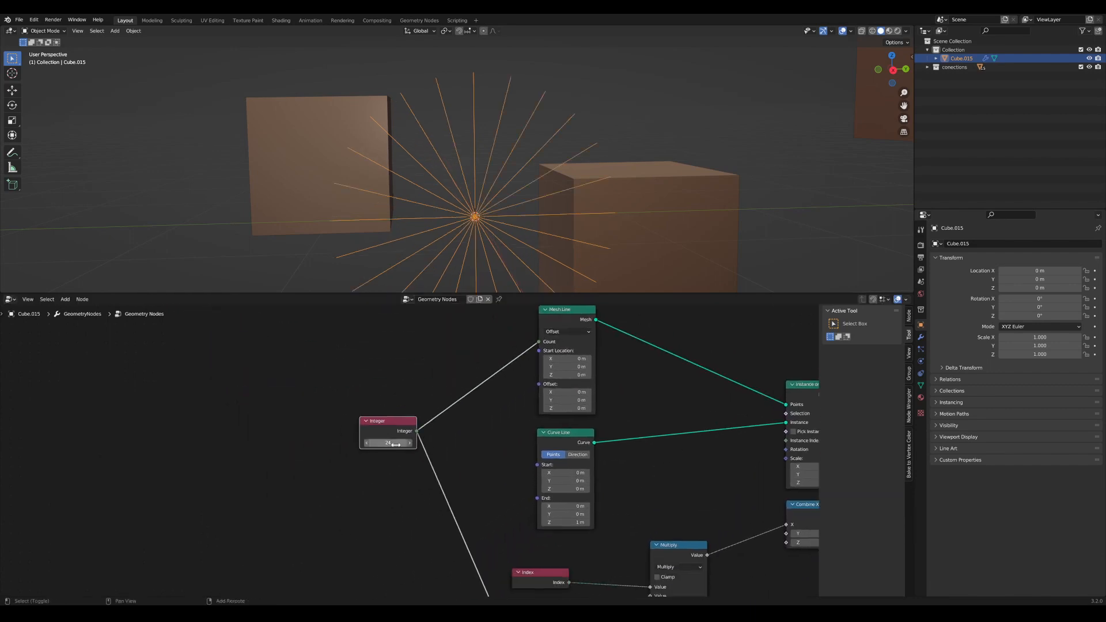
pyautogui.moveTo(388, 443)
pyautogui.keyDown('shift'); pyautogui.mouseDown()
pyautogui.moveTo(346, 443)
pyautogui.moveTo(406, 443)
pyautogui.moveTo(393, 443)
pyautogui.mouseUp(); pyautogui.keyUp('shift')
pyautogui.scroll(-5, 572, 123)
pyautogui.moveTo(550, 175); pyautogui.dragTo(547, 184, button='middle')
pyautogui.scroll(-3, 553, 327)
# Step: Maximize the node editor and tidy the layout, moving Multiply, Instance on Points and Combine XYZ closer to the other nodes
pyautogui.moveTo(584, 500); pyautogui.dragTo(535, 367)
pyautogui.hotkey('ctrl', 'space')
pyautogui.scroll(2, 529, 417)
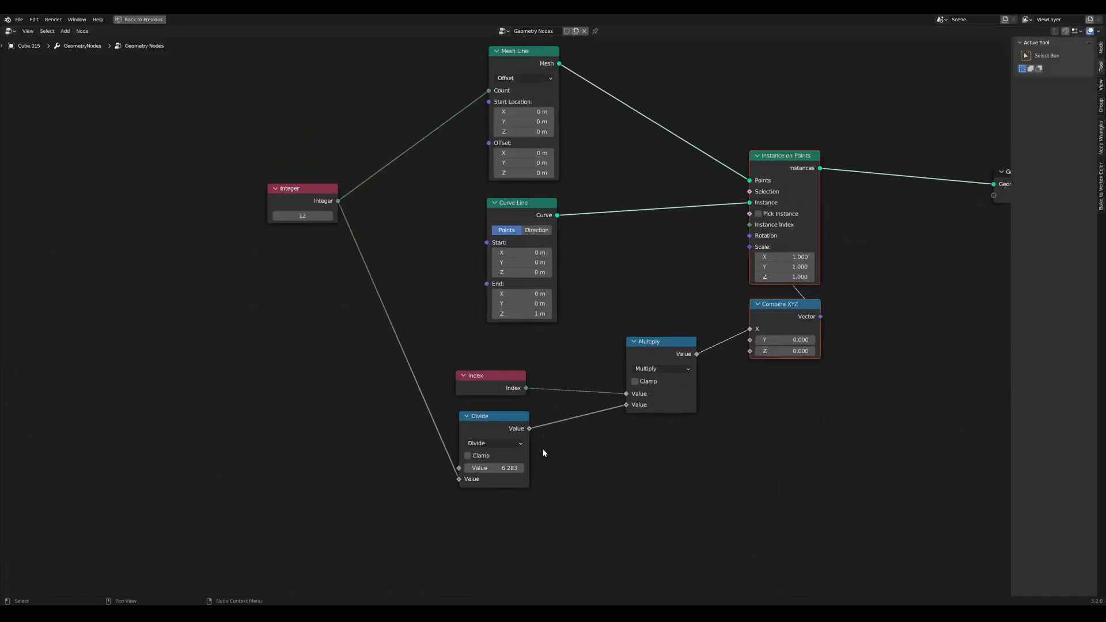
pyautogui.scroll(1, 542, 449)
pyautogui.moveTo(542, 451); pyautogui.dragTo(498, 356)
pyautogui.moveTo(681, 344); pyautogui.dragTo(667, 339)
pyautogui.moveTo(732, 372); pyautogui.dragTo(654, 411, button='middle')
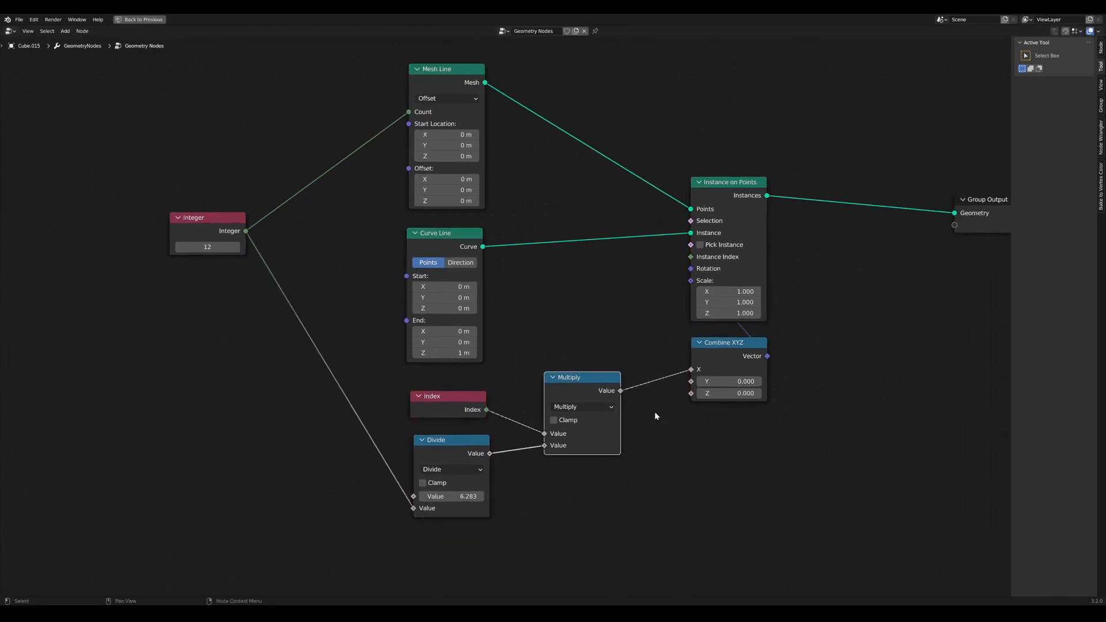
pyautogui.moveTo(779, 446); pyautogui.dragTo(717, 185)
pyautogui.moveTo(716, 185); pyautogui.dragTo(690, 164)
pyautogui.scroll(-5, 697, 179)
# Step: Join all nodes except Group Output in a frame and label it "base threads"
pyautogui.moveTo(735, 515); pyautogui.dragTo(264, 140)
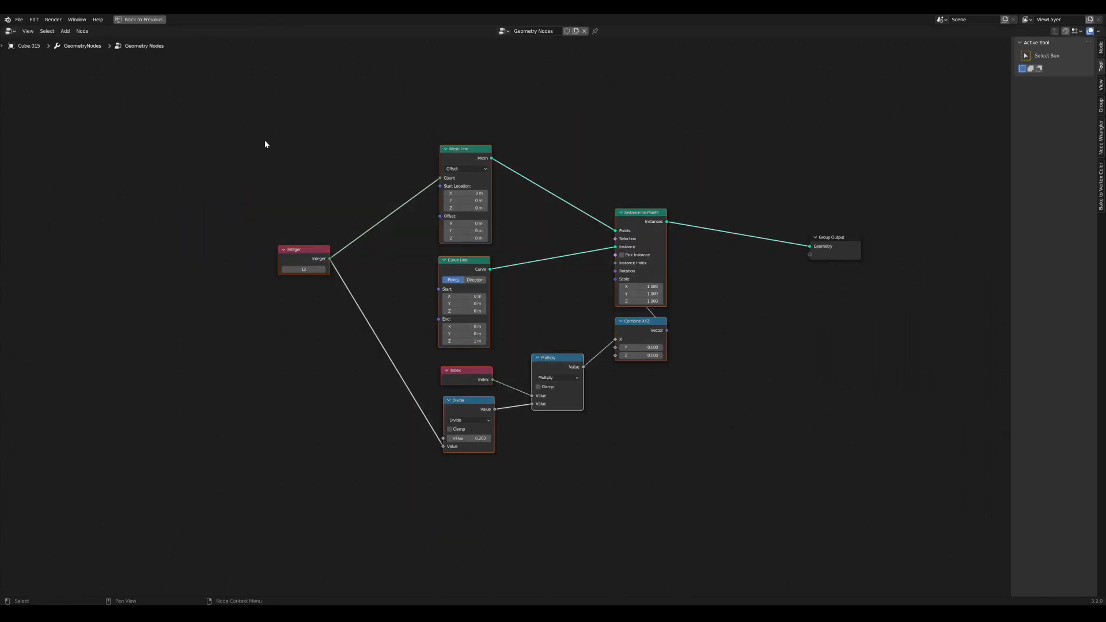
pyautogui.hotkey('ctrl', 'j')
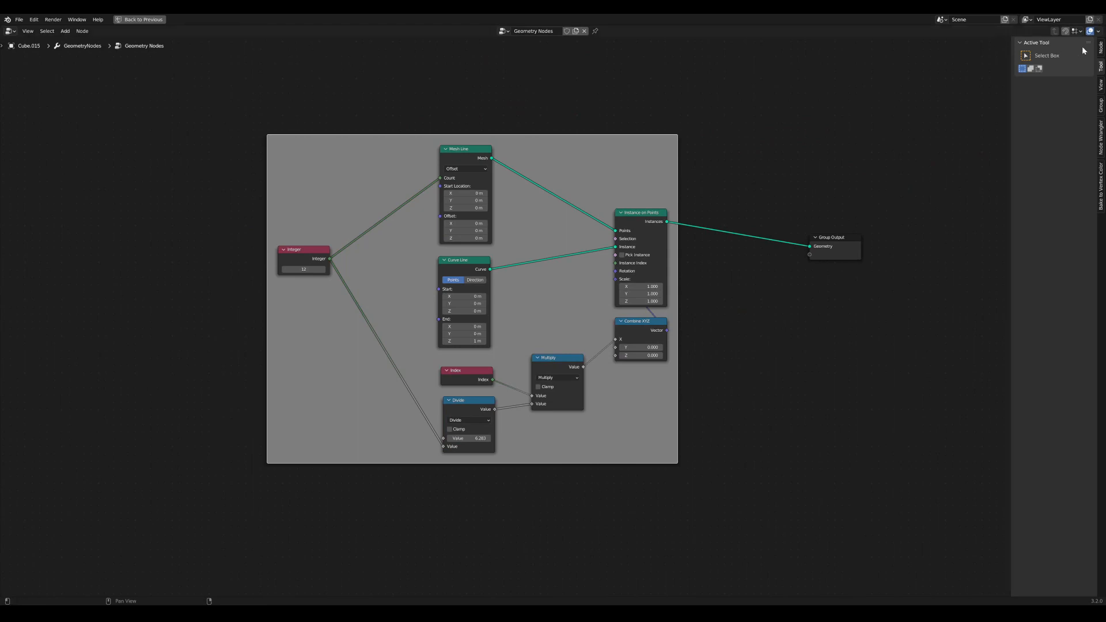
pyautogui.click(1100, 49)
pyautogui.click(1033, 94)
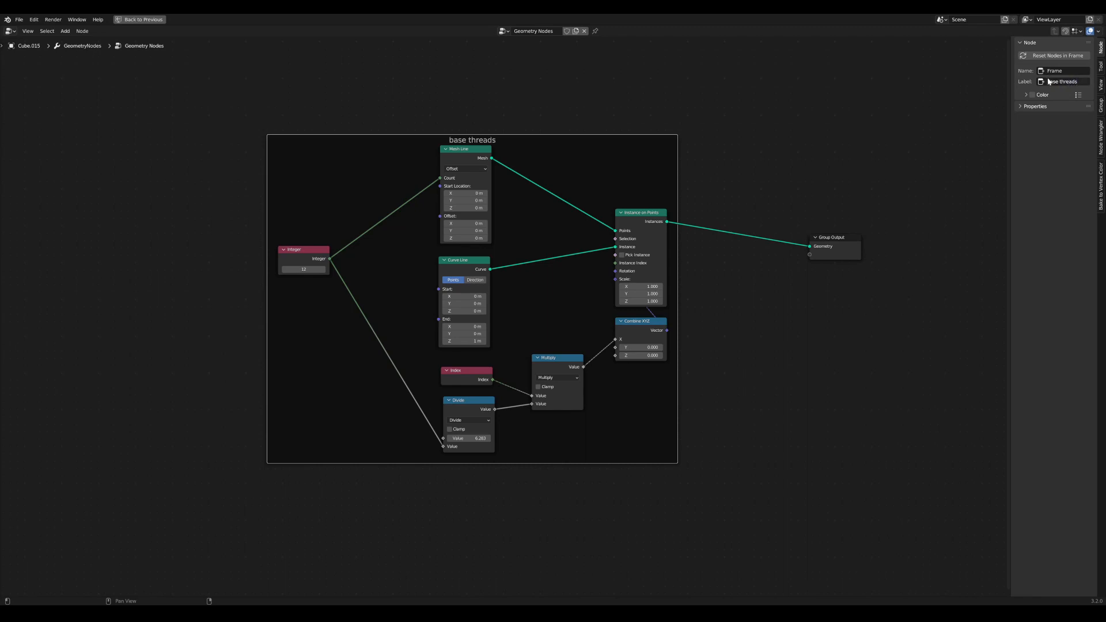
# Step: Move the Group Output node farther from the frame and restore the split layout with the 3D viewport
pyautogui.press('Home')
pyautogui.moveTo(713, 299); pyautogui.dragTo(841, 270)
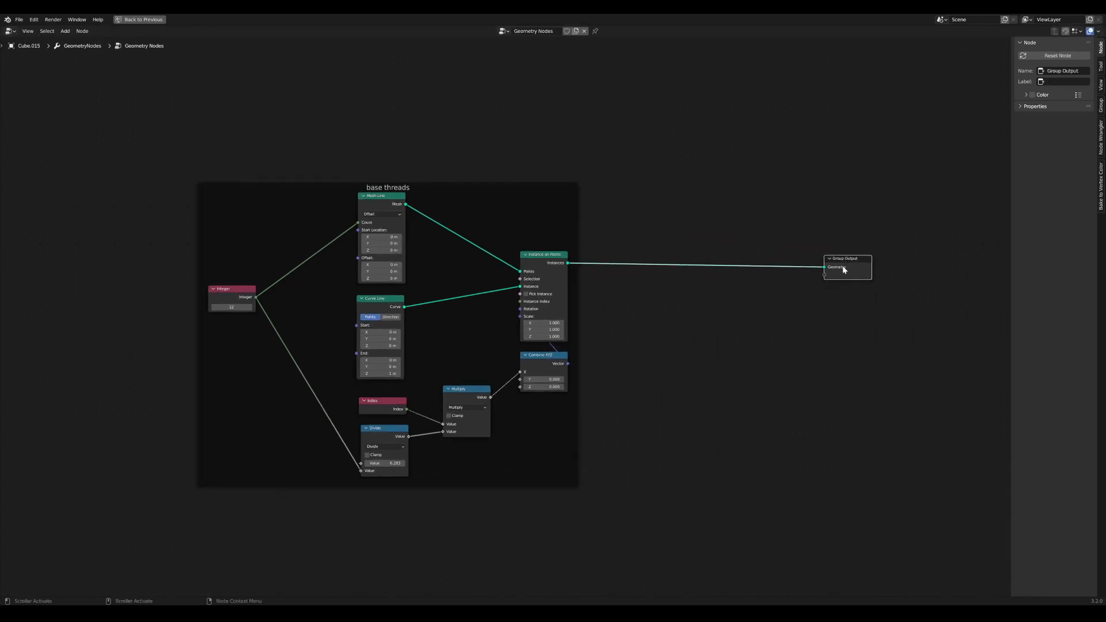
pyautogui.hotkey('ctrl', 'space')
pyautogui.press('Home')
pyautogui.moveTo(487, 190); pyautogui.dragTo(562, 144, button='middle')
pyautogui.scroll(3, 451, 165)
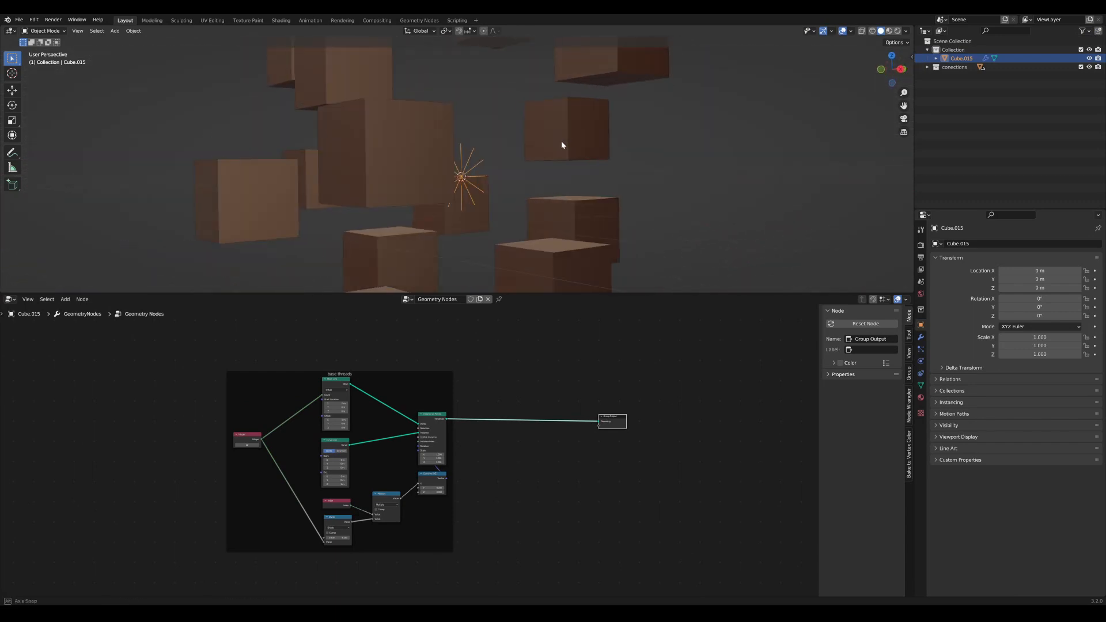
# Step: Move Cube.001, the cube in front of the web's origin, upward
pyautogui.moveTo(543, 224); pyautogui.dragTo(552, 174, button='middle')
pyautogui.click(542, 187)
pyautogui.scroll(-1, 565, 173)
pyautogui.scroll(-2, 553, 174)
pyautogui.click(466, 188)
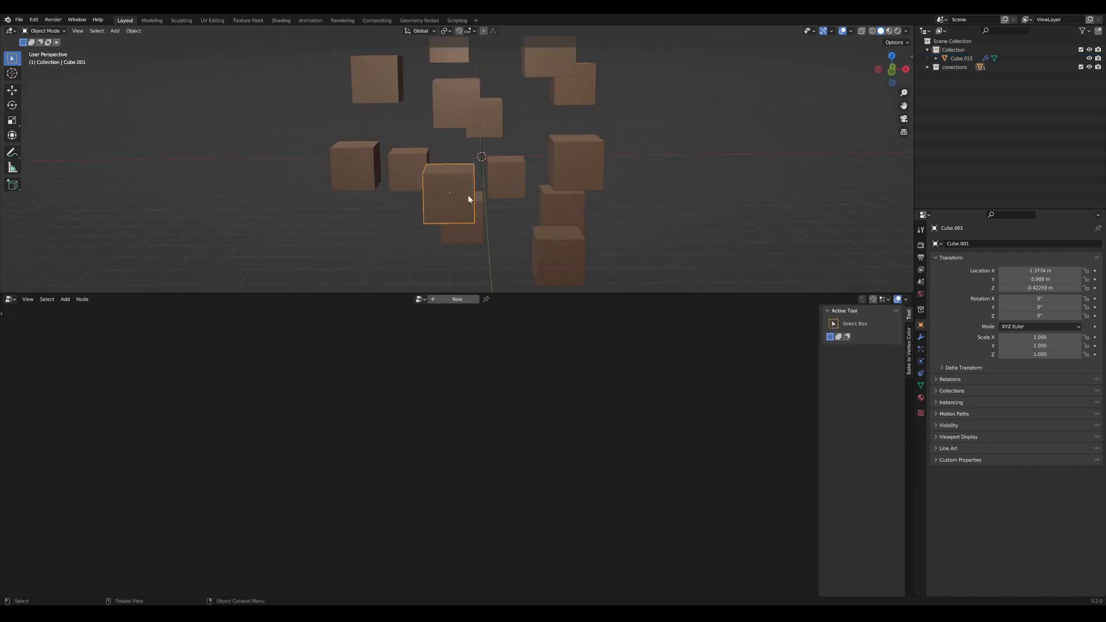
pyautogui.press('g')
pyautogui.click(475, 103)
# Step: Reposition two more cubes in the group surrounding the web's origin
pyautogui.moveTo(564, 195)
pyautogui.mouseDown(button='middle')
pyautogui.moveTo(546, 186)
pyautogui.moveTo(555, 205)
pyautogui.moveTo(534, 229)
pyautogui.moveTo(380, 235)
pyautogui.moveTo(579, 182)
pyautogui.moveTo(575, 192)
pyautogui.mouseUp(button='middle')
pyautogui.click(538, 206)
pyautogui.press('g')
pyautogui.click(534, 204)
pyautogui.click(530, 235)
pyautogui.click(541, 141)
pyautogui.press('g')
pyautogui.click(538, 157)
pyautogui.moveTo(538, 157); pyautogui.dragTo(513, 174, button='middle')
# Step: Select the web object at the origin again, with its radial threads in close view
pyautogui.click(551, 107)
pyautogui.scroll(2, 512, 174)
pyautogui.click(571, 151)
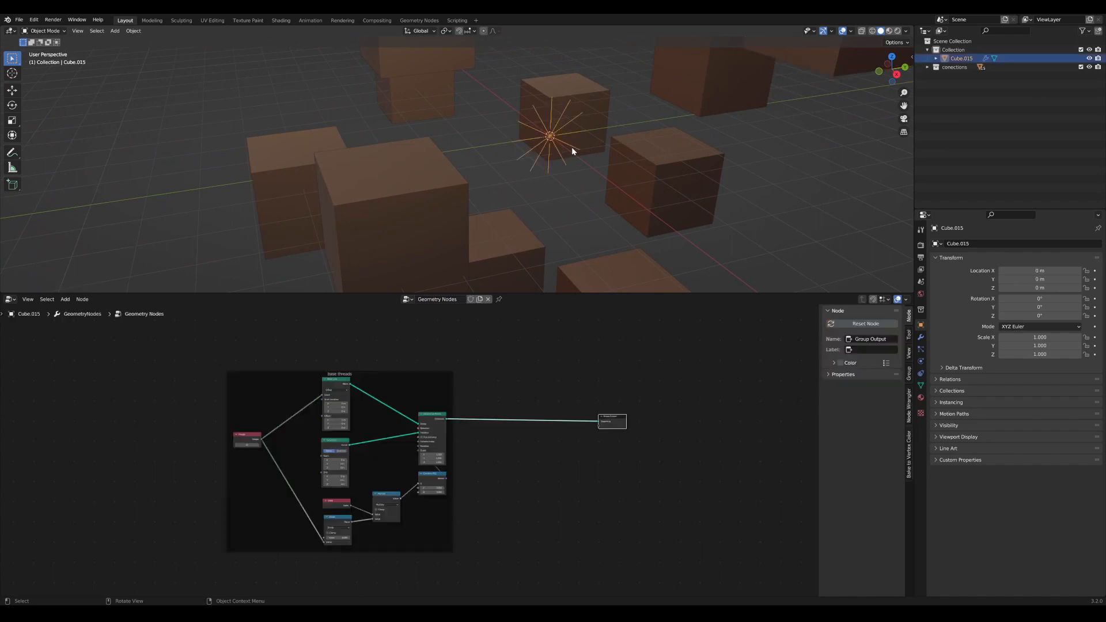
pyautogui.keyDown('shift'); pyautogui.moveTo(571, 151); pyautogui.dragTo(573, 216, button='middle'); pyautogui.keyUp('shift')
pyautogui.scroll(4, 573, 216)
pyautogui.keyDown('shift'); pyautogui.moveTo(614, 94); pyautogui.dragTo(547, 213, button='middle'); pyautogui.keyUp('shift')
pyautogui.scroll(-2, 547, 213)
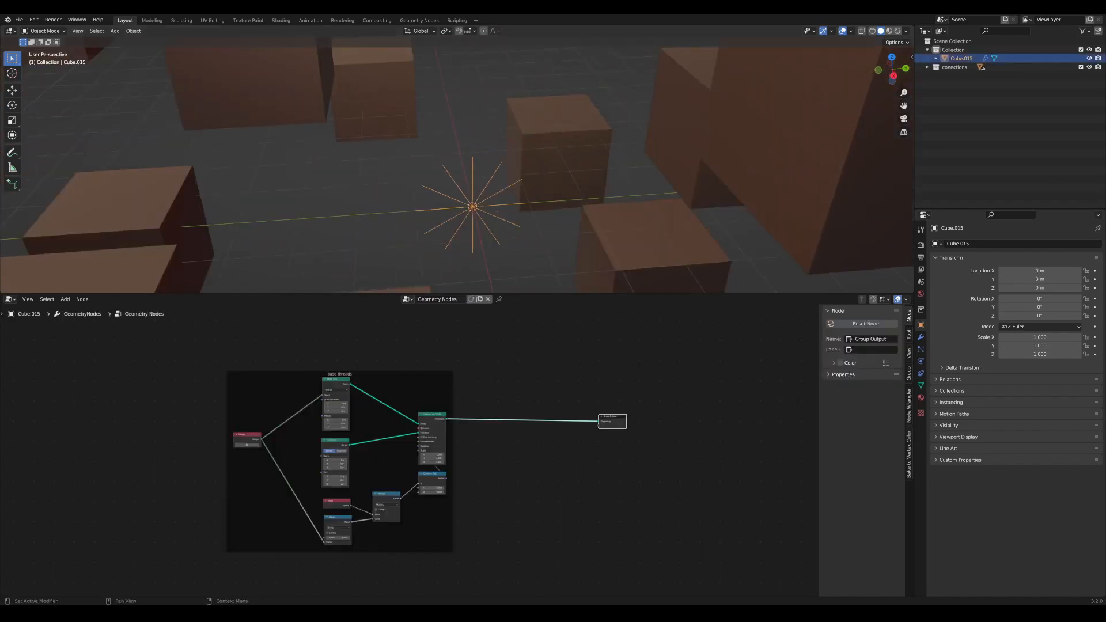
# Step: Move Group Output farther from the base threads frame and add a Raycast node above the link between them
pyautogui.scroll(-3, 501, 445)
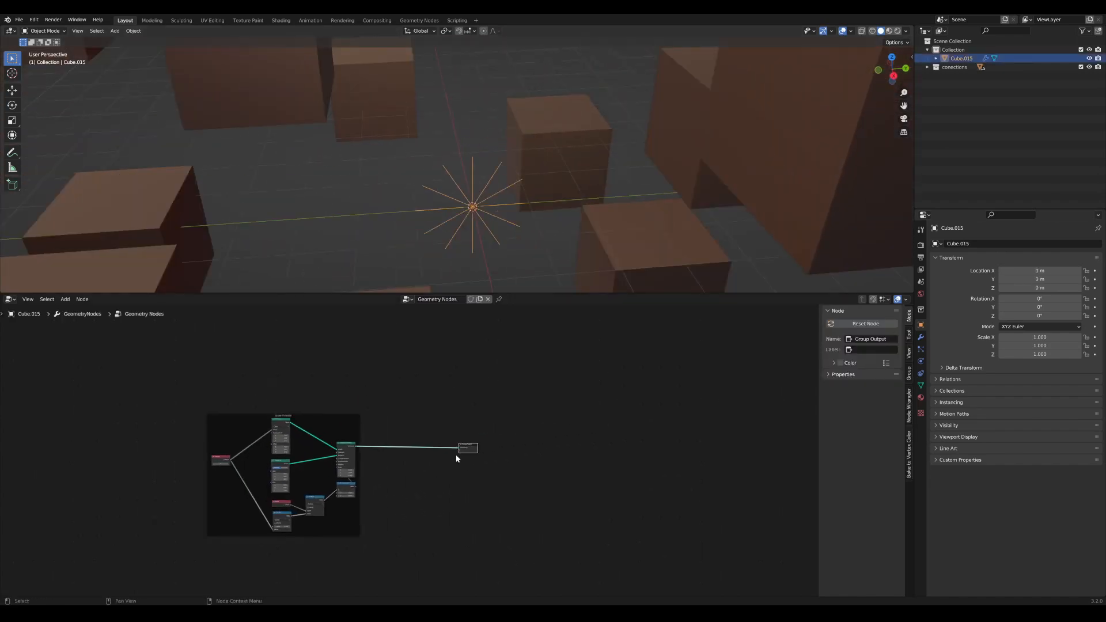
pyautogui.moveTo(457, 453); pyautogui.dragTo(612, 429)
pyautogui.scroll(2, 490, 442)
pyautogui.moveTo(490, 441); pyautogui.dragTo(544, 441, button='middle')
pyautogui.scroll(1, 493, 452)
pyautogui.moveTo(504, 393)
pyautogui.mouseDown(button='middle')
pyautogui.moveTo(493, 452)
pyautogui.moveTo(516, 389)
pyautogui.mouseUp(button='middle')
pyautogui.scroll(1, 490, 452)
pyautogui.press('Tab')
pyautogui.write('raycas')
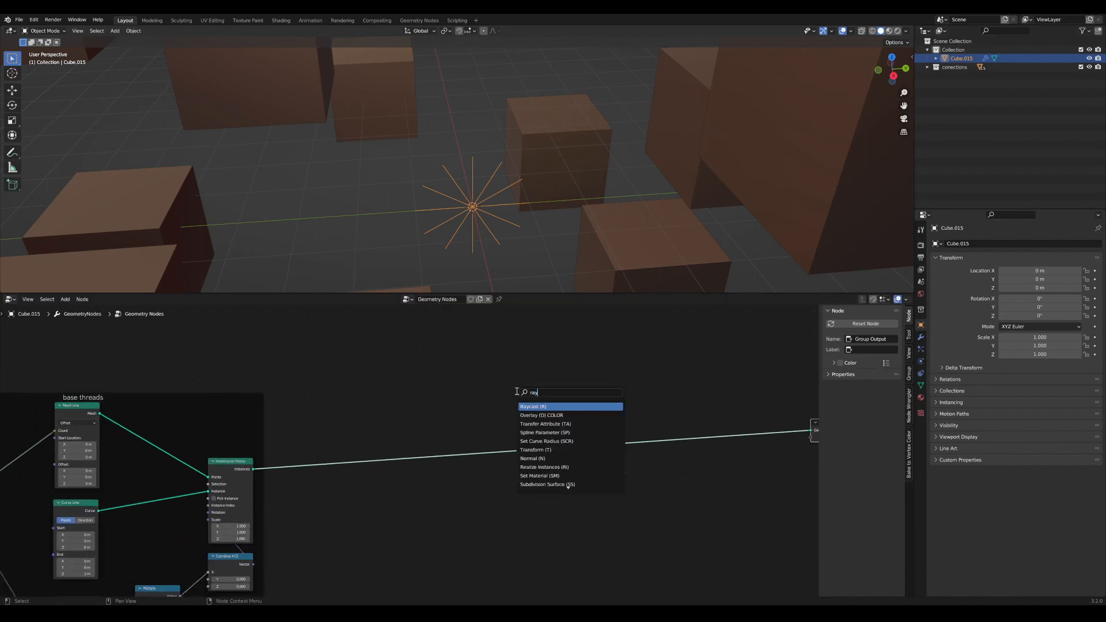
pyautogui.click(533, 407)
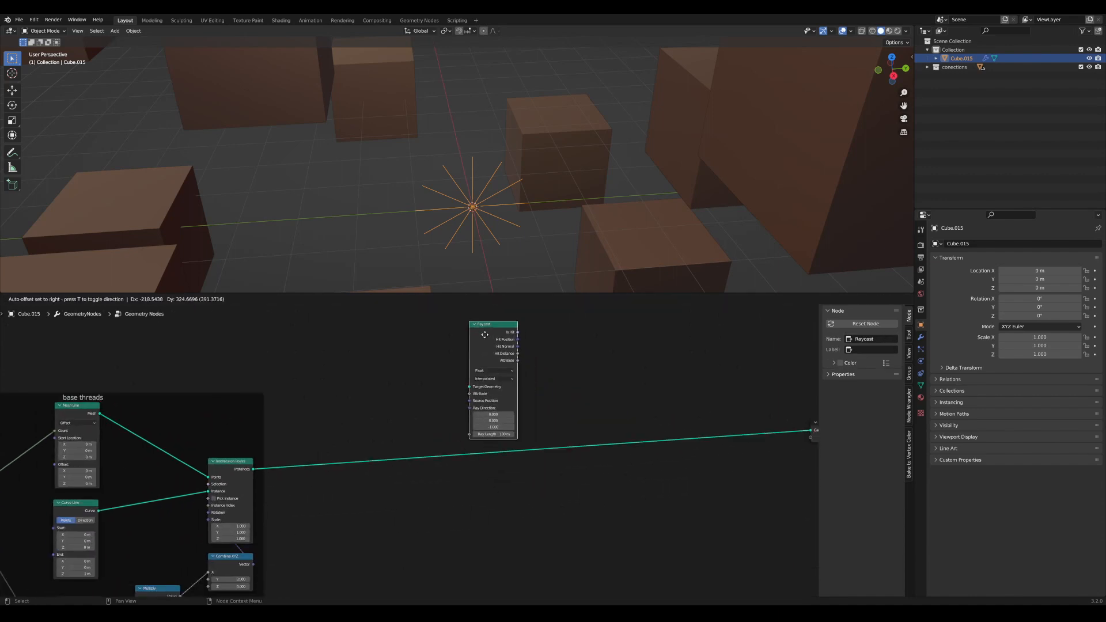
pyautogui.click(506, 323)
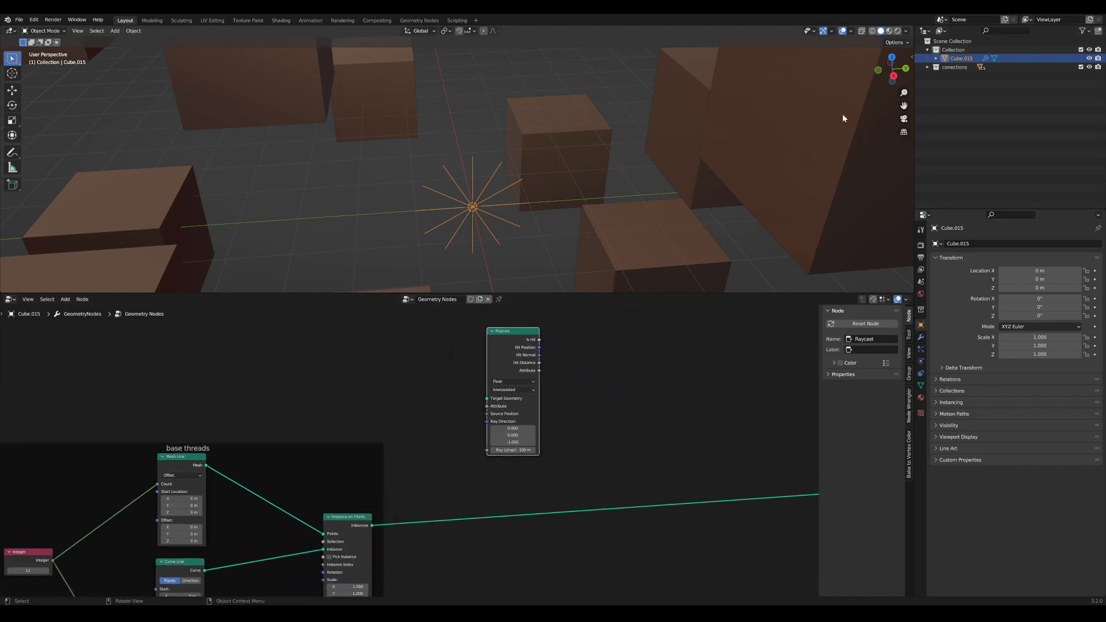
# Step: Add a Collection Info node ahead of the Raycast node
pyautogui.moveTo(573, 383); pyautogui.dragTo(584, 443, button='middle')
pyautogui.scroll(2, 553, 442)
pyautogui.press('Tab')
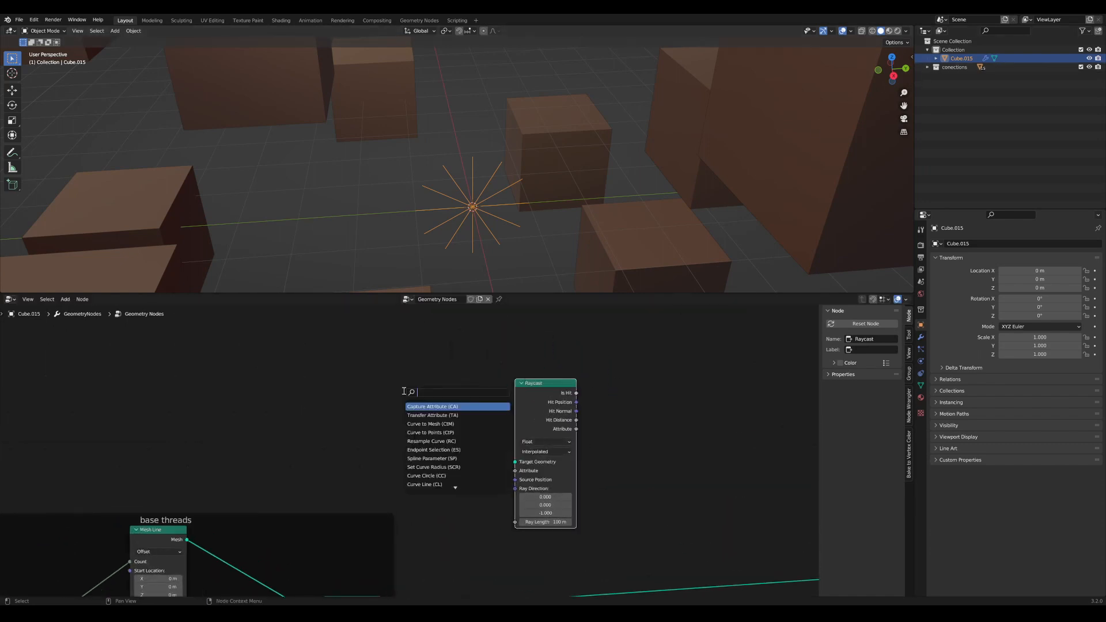
pyautogui.write('col')
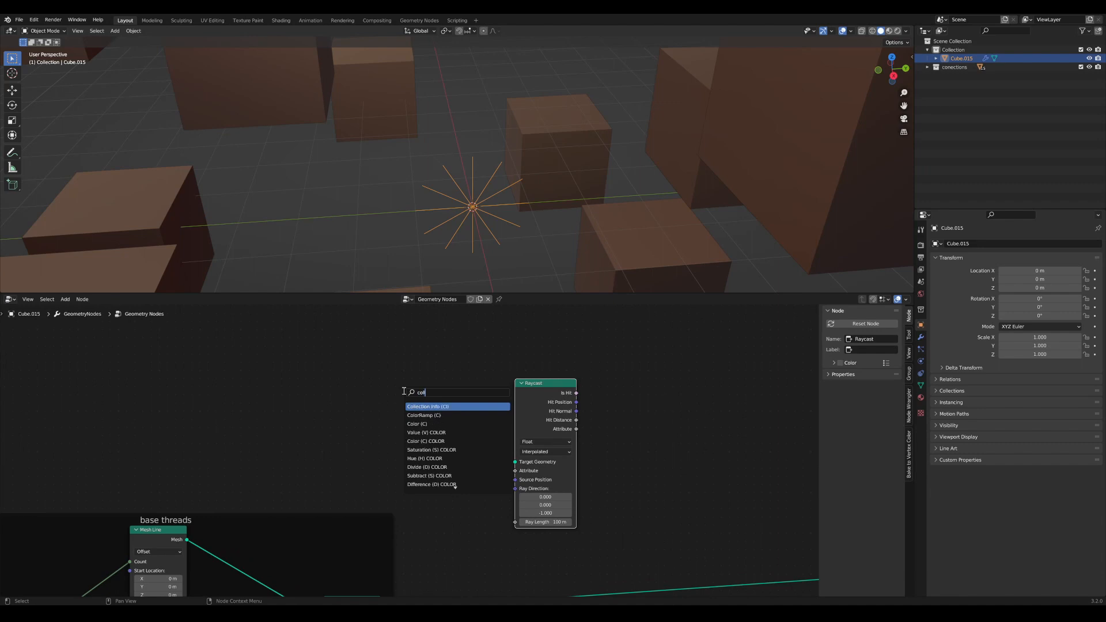
pyautogui.click(428, 406)
pyautogui.scroll(2, 357, 375)
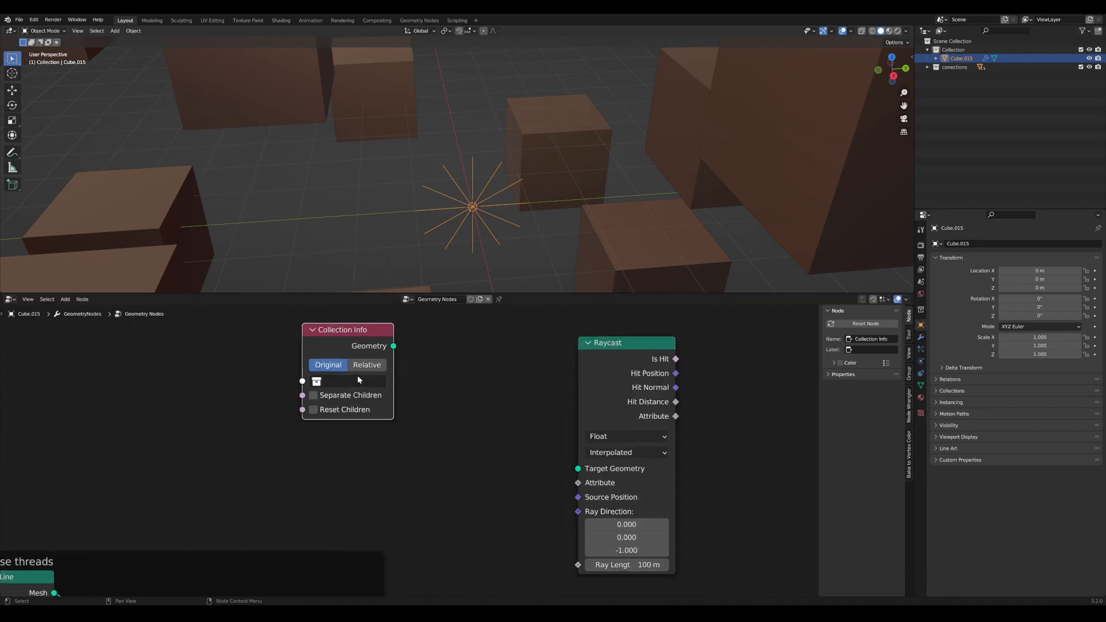
# Step: Assign the conections collection to Collection Info, set it to Relative, and move the node farther from Raycast
pyautogui.click(361, 381)
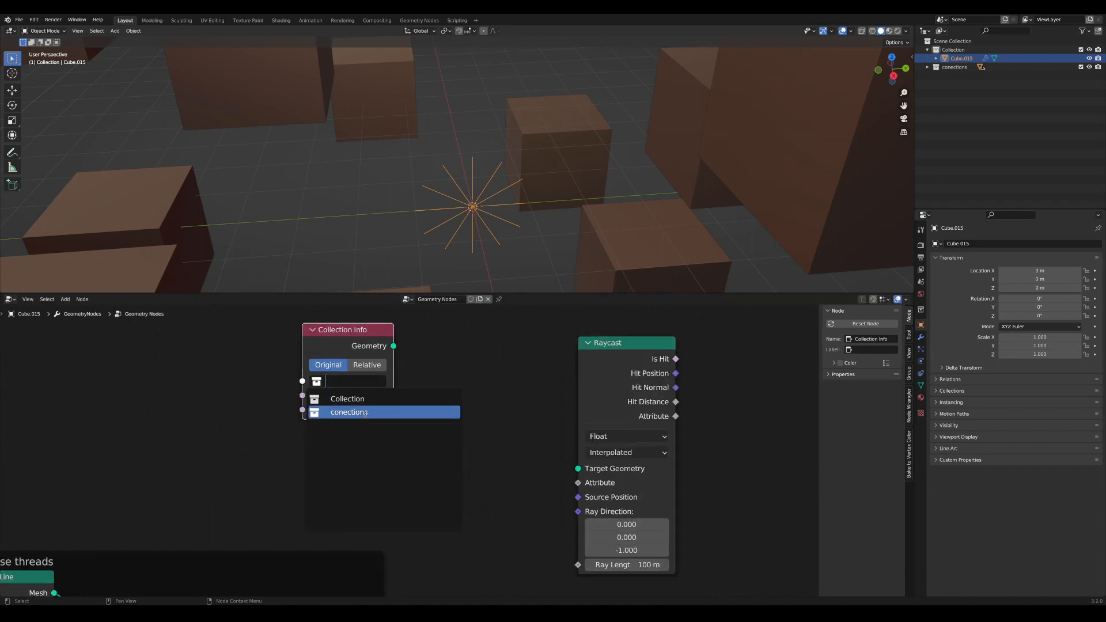
pyautogui.click(365, 413)
pyautogui.click(365, 366)
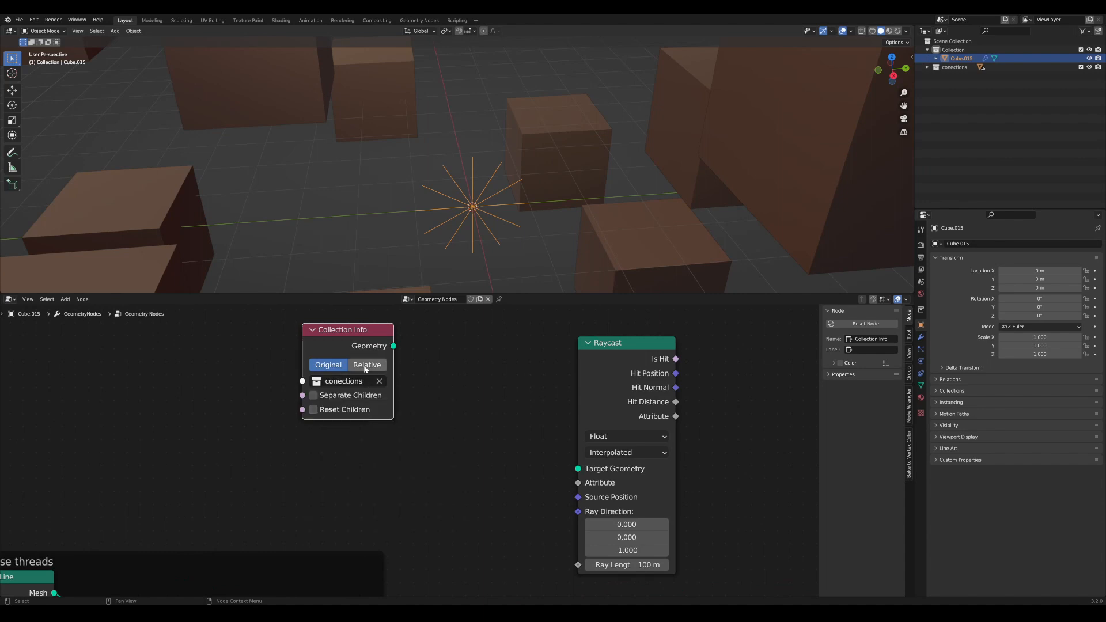
pyautogui.moveTo(355, 334); pyautogui.dragTo(253, 353)
# Step: Add a Realize Instances node between the Collection Info and Raycast nodes
pyautogui.moveTo(319, 370); pyautogui.dragTo(371, 409, button='middle')
pyautogui.press('Tab')
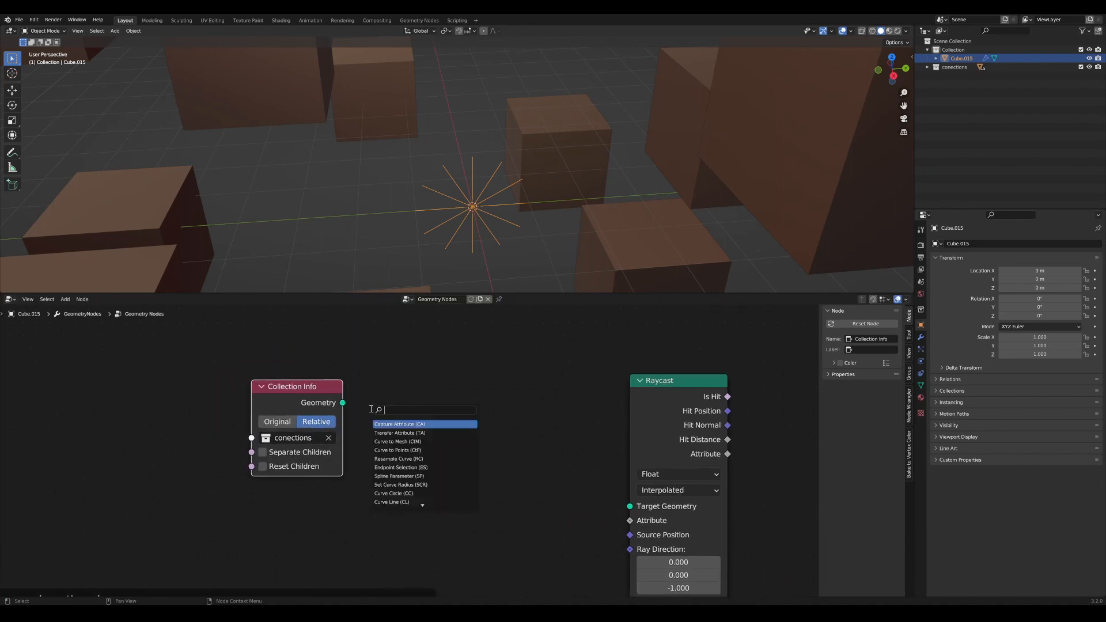
pyautogui.write('real')
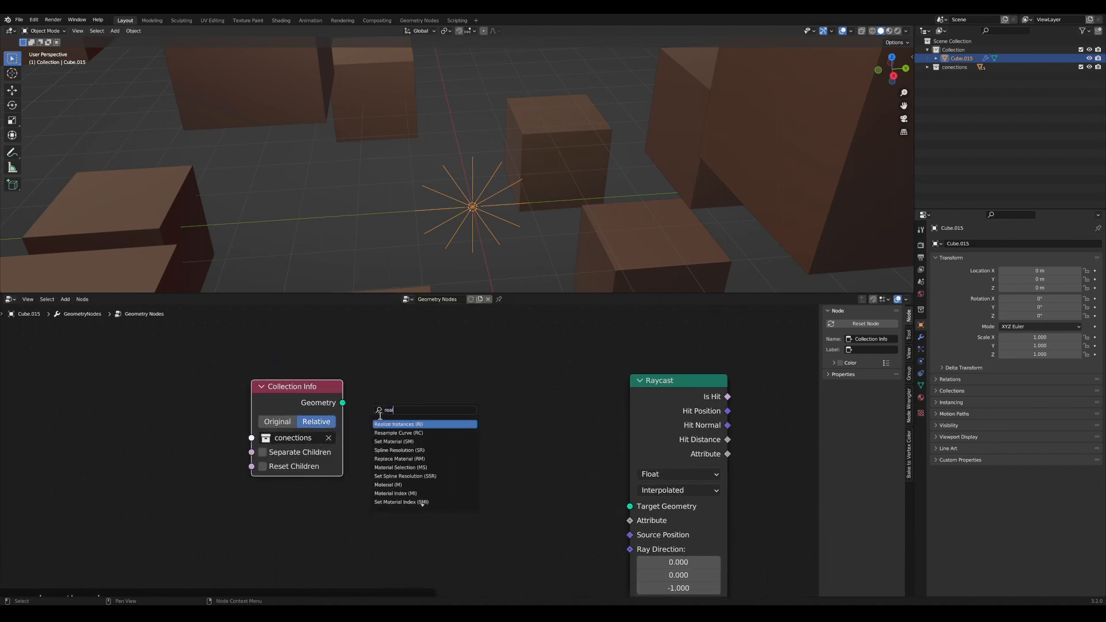
pyautogui.press('Return')
pyautogui.click(380, 416)
# Step: Connect Collection Info's Geometry through Realize Instances into Raycast's Target Geometry
pyautogui.moveTo(342, 402); pyautogui.dragTo(387, 395)
pyautogui.scroll(-1, 439, 420)
pyautogui.moveTo(439, 420); pyautogui.dragTo(362, 397, button='middle')
pyautogui.moveTo(376, 384); pyautogui.dragTo(542, 479)
pyautogui.scroll(-12, 585, 444)
pyautogui.scroll(6, 572, 430)
pyautogui.moveTo(551, 524); pyautogui.dragTo(509, 498, button='middle')
pyautogui.scroll(-1, 420, 509)
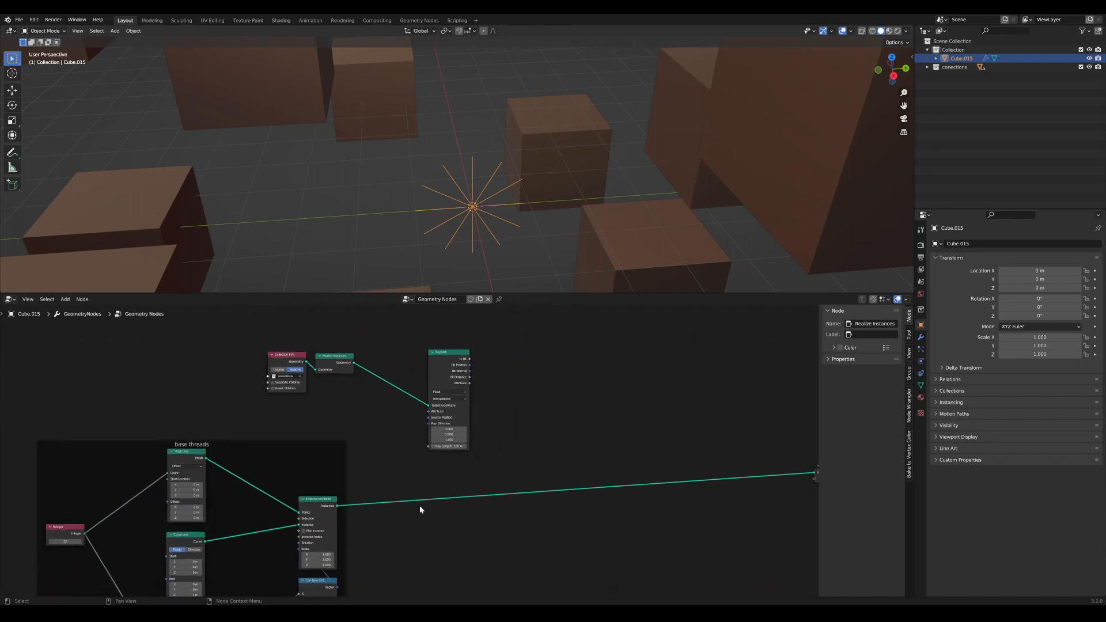
# Step: Move the Combine XYZ node down beside Multiply, freeing the space below Instance on Points
pyautogui.click(444, 349)
pyautogui.scroll(-3, 388, 472)
pyautogui.scroll(-1, 448, 369)
pyautogui.moveTo(448, 369); pyautogui.dragTo(457, 404, button='middle')
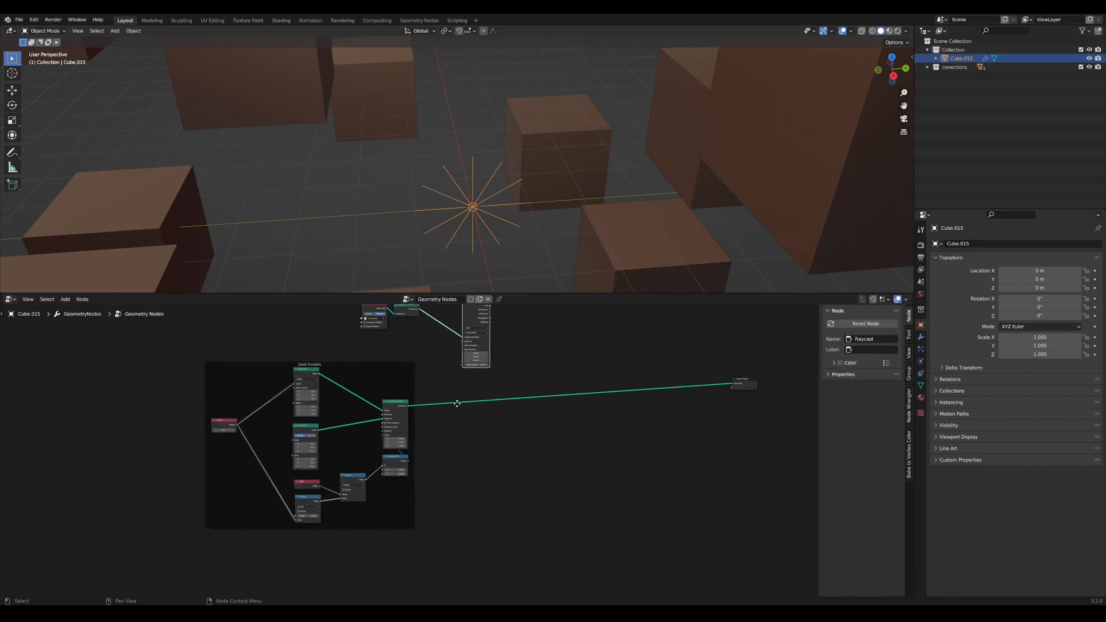
pyautogui.scroll(5, 407, 485)
pyautogui.moveTo(407, 485); pyautogui.dragTo(417, 504, button='middle')
pyautogui.moveTo(336, 510); pyautogui.dragTo(322, 518)
pyautogui.scroll(5, 351, 497)
pyautogui.moveTo(362, 517); pyautogui.dragTo(446, 476, button='middle')
pyautogui.moveTo(491, 451); pyautogui.dragTo(445, 497)
pyautogui.moveTo(475, 465); pyautogui.dragTo(396, 525, button='middle')
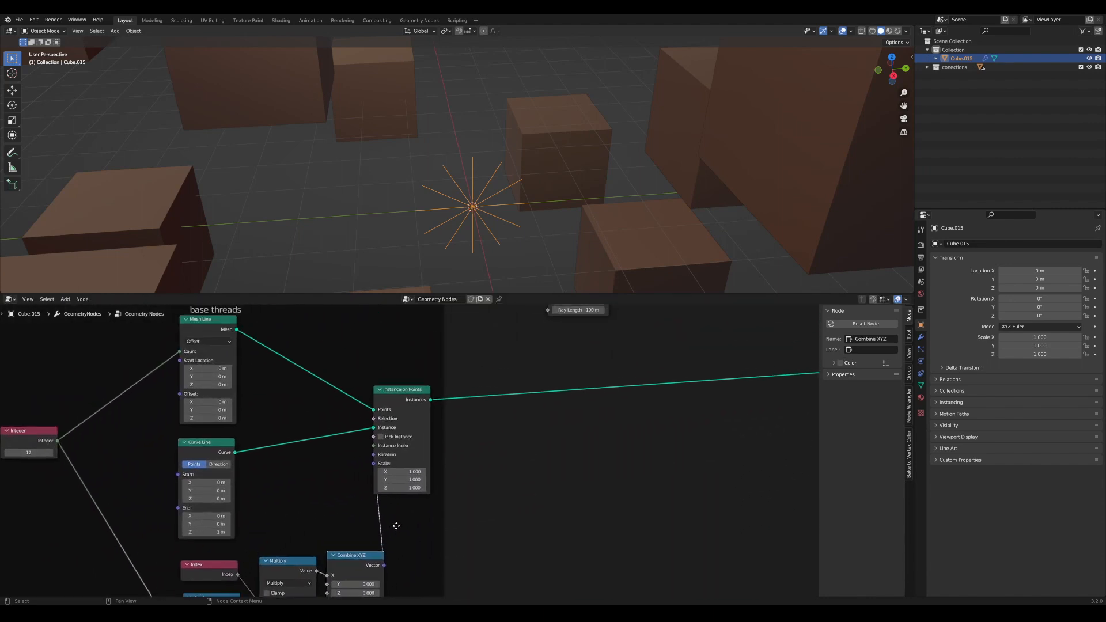
# Step: Move Instance on Points and Raycast farther along the node tree, and select the raycast nodes
pyautogui.moveTo(411, 397); pyautogui.dragTo(455, 390)
pyautogui.moveTo(403, 512)
pyautogui.mouseDown(button='middle')
pyautogui.moveTo(441, 474)
pyautogui.moveTo(405, 513)
pyautogui.mouseUp(button='middle')
pyautogui.moveTo(518, 407); pyautogui.dragTo(449, 511, button='middle')
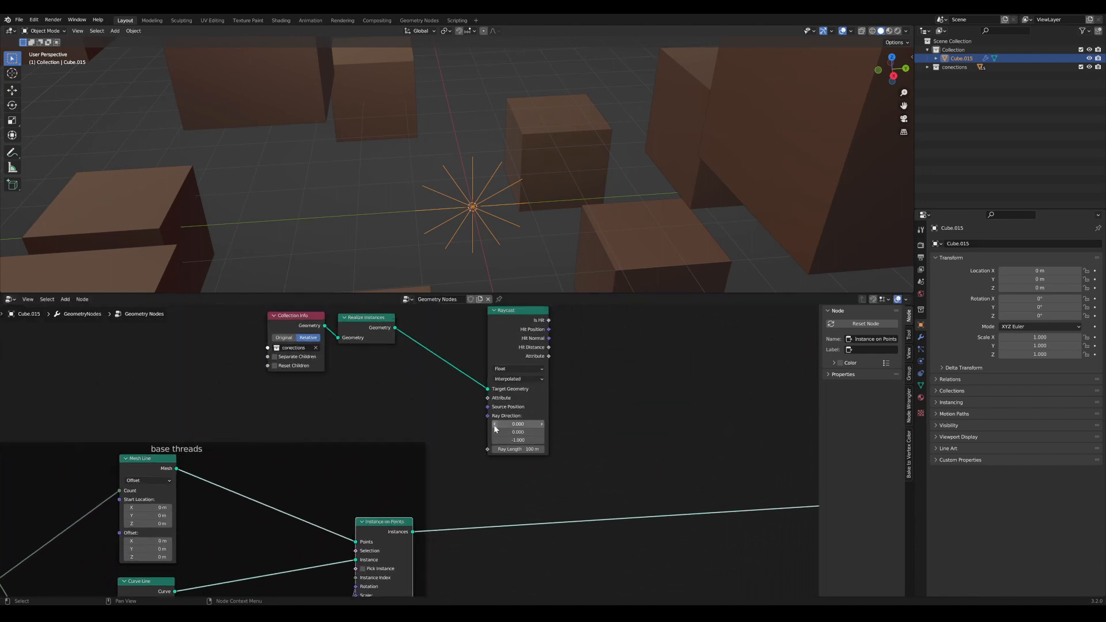
pyautogui.moveTo(516, 343); pyautogui.dragTo(539, 342)
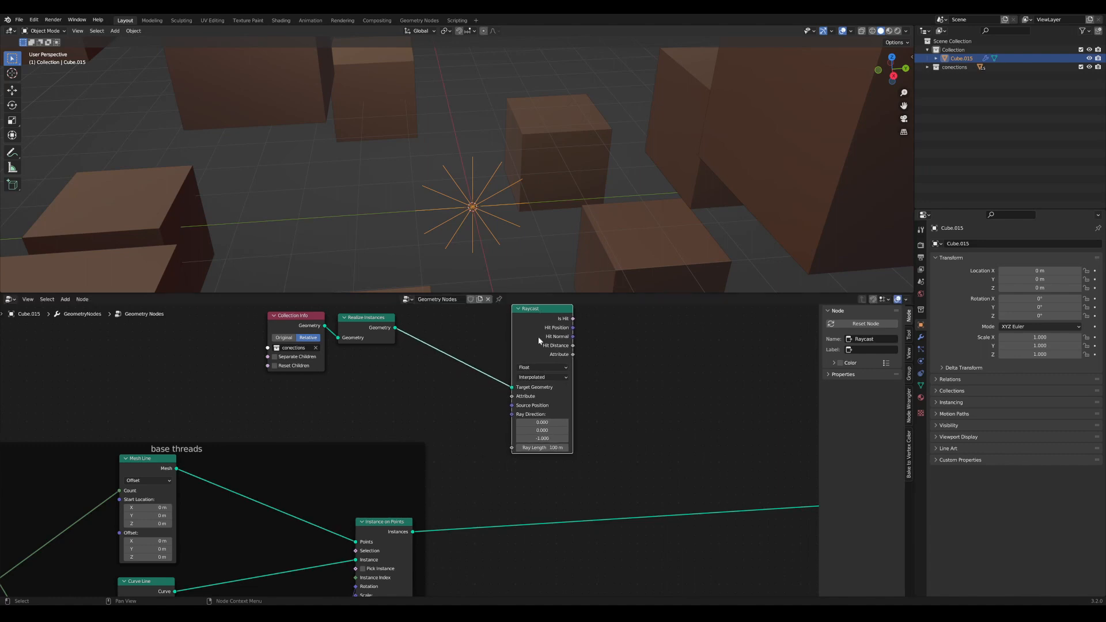
pyautogui.scroll(-3, 490, 409)
pyautogui.moveTo(448, 449); pyautogui.dragTo(449, 484, button='middle')
pyautogui.moveTo(593, 347); pyautogui.dragTo(369, 337)
pyautogui.scroll(-1, 399, 418)
pyautogui.moveTo(399, 417); pyautogui.dragTo(438, 334, button='middle')
pyautogui.moveTo(462, 432); pyautogui.dragTo(424, 431, button='middle')
# Step: Maximize the node editor and add a Vector Rotate node just before Raycast
pyautogui.hotkey('ctrl', 'space')
pyautogui.scroll(1, 490, 396)
pyautogui.moveTo(486, 449); pyautogui.dragTo(516, 432, button='middle')
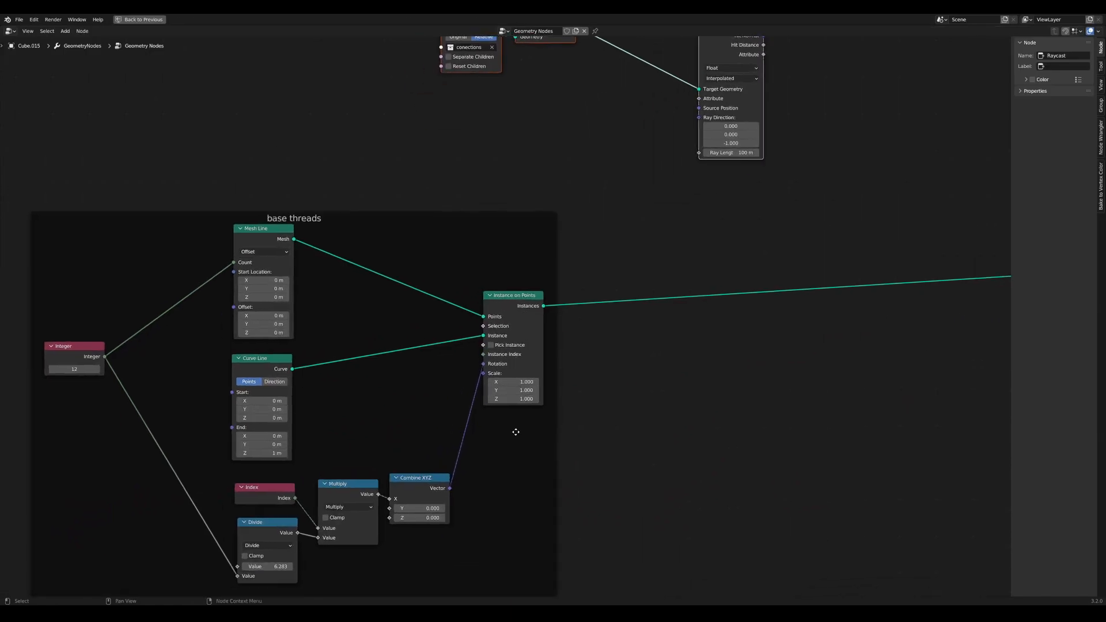
pyautogui.scroll(-1, 616, 417)
pyautogui.moveTo(625, 408); pyautogui.dragTo(574, 436, button='middle')
pyautogui.press('Tab')
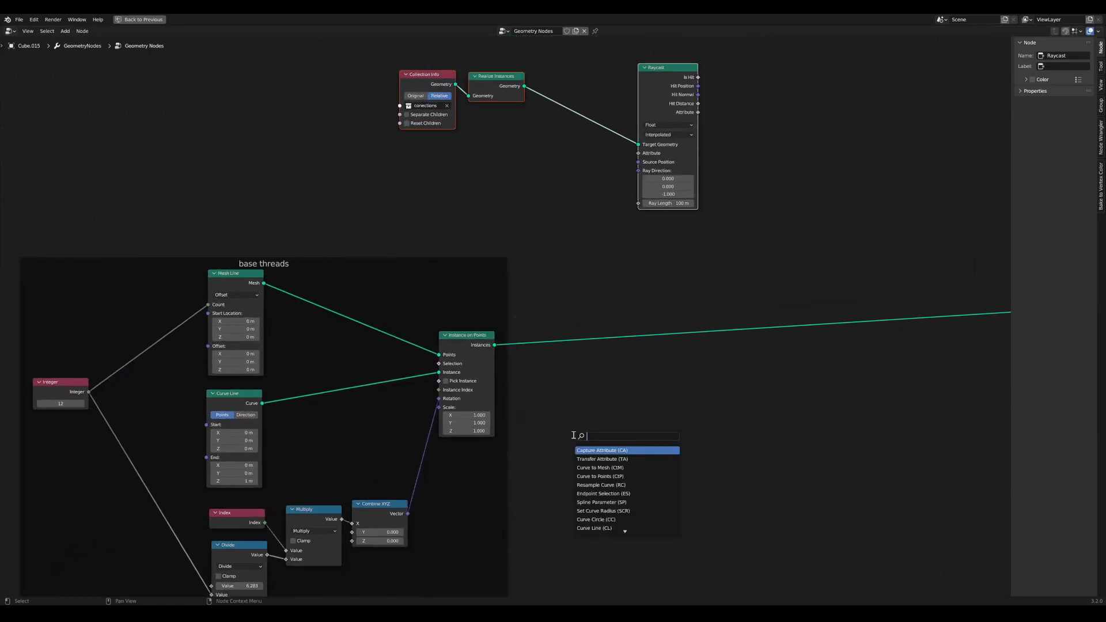
pyautogui.write('vec')
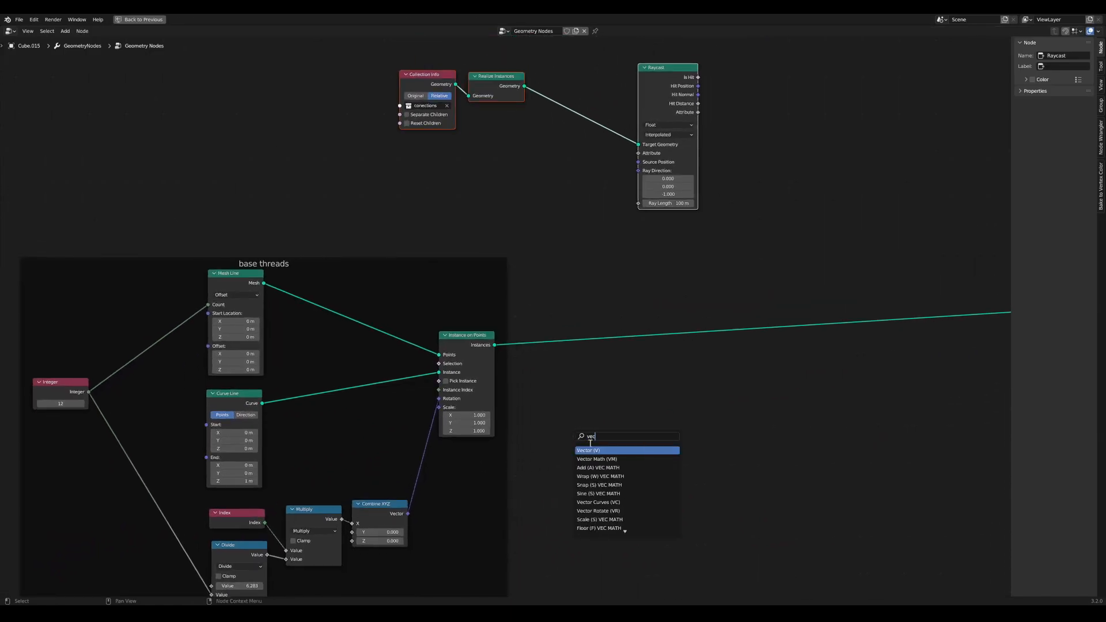
pyautogui.write('tor t')
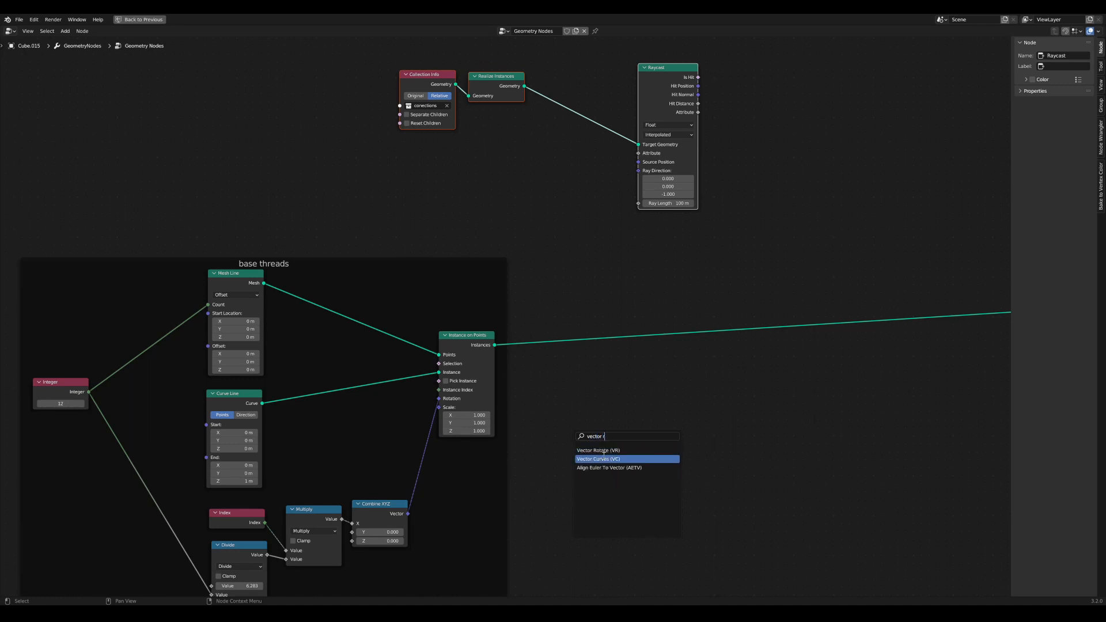
pyautogui.press('Return')
pyautogui.click(583, 178)
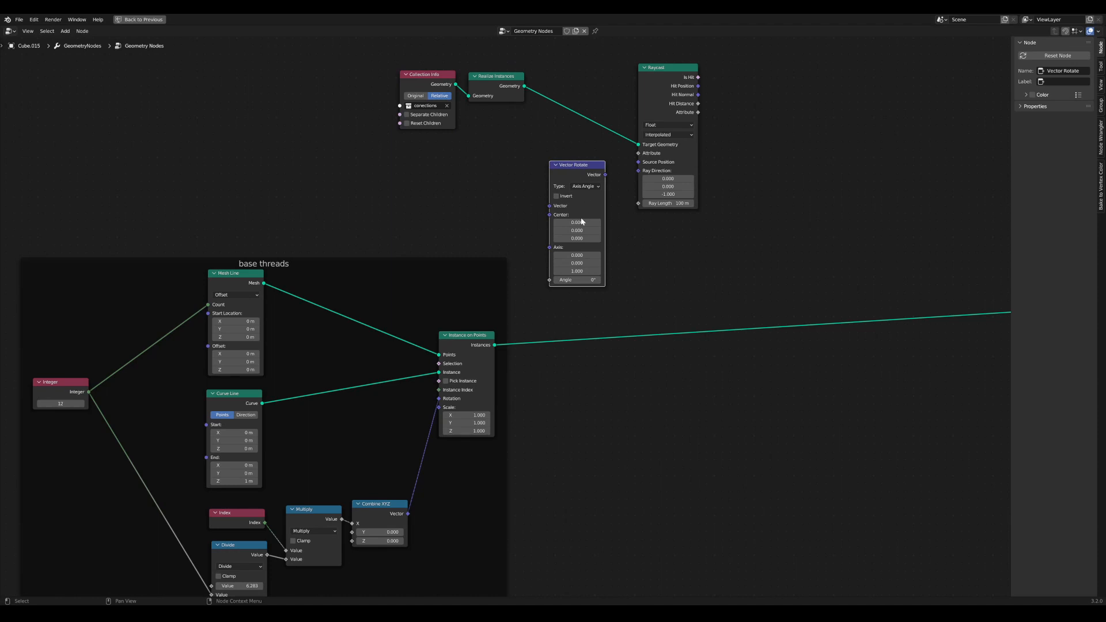
# Step: Add a Combine XYZ node with Z set to 1 and connect its Vector to Vector Rotate's Vector input
pyautogui.moveTo(548, 304); pyautogui.dragTo(619, 339, button='middle')
pyautogui.scroll(2, 579, 268)
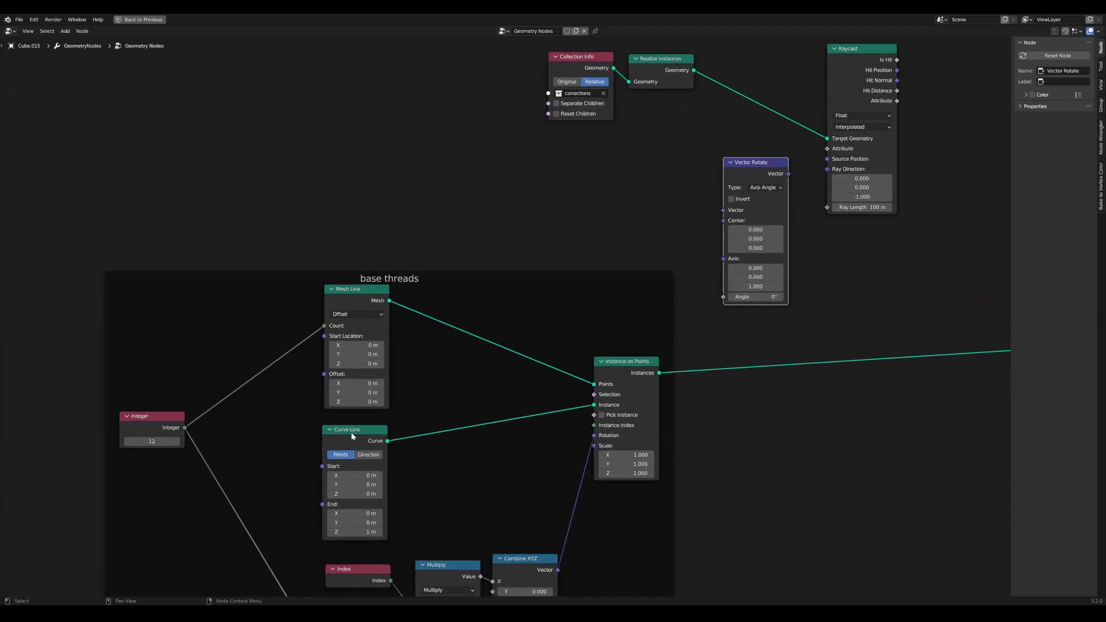
pyautogui.moveTo(361, 438); pyautogui.dragTo(363, 434)
pyautogui.moveTo(366, 442); pyautogui.dragTo(335, 440, button='middle')
pyautogui.moveTo(499, 373); pyautogui.dragTo(465, 407, button='middle')
pyautogui.press('Tab')
pyautogui.write('com')
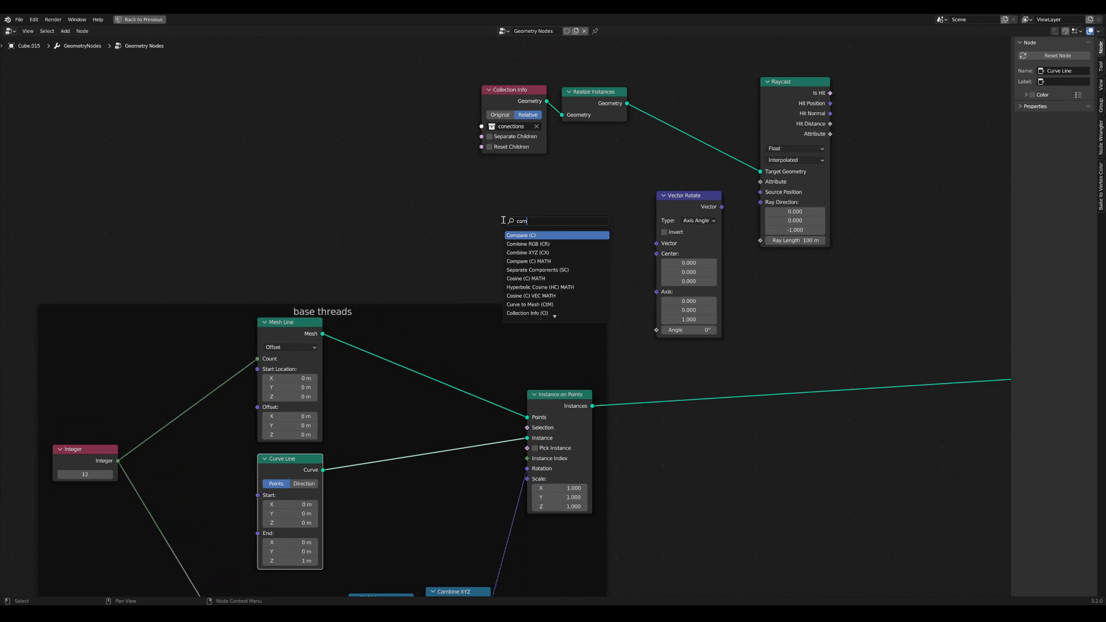
pyautogui.click(532, 253)
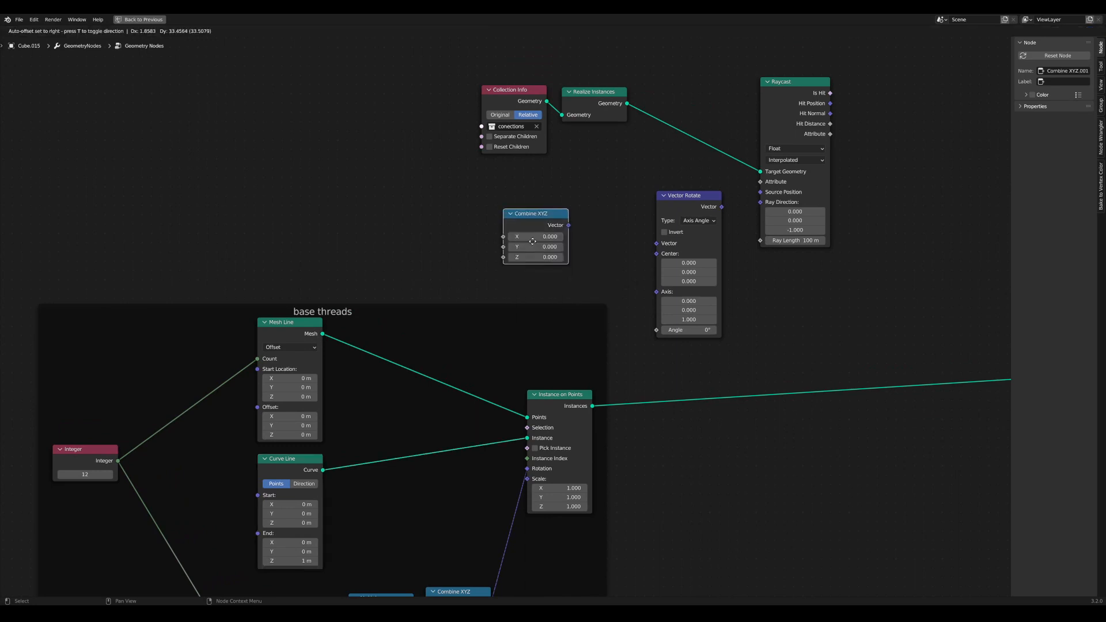
pyautogui.click(555, 234)
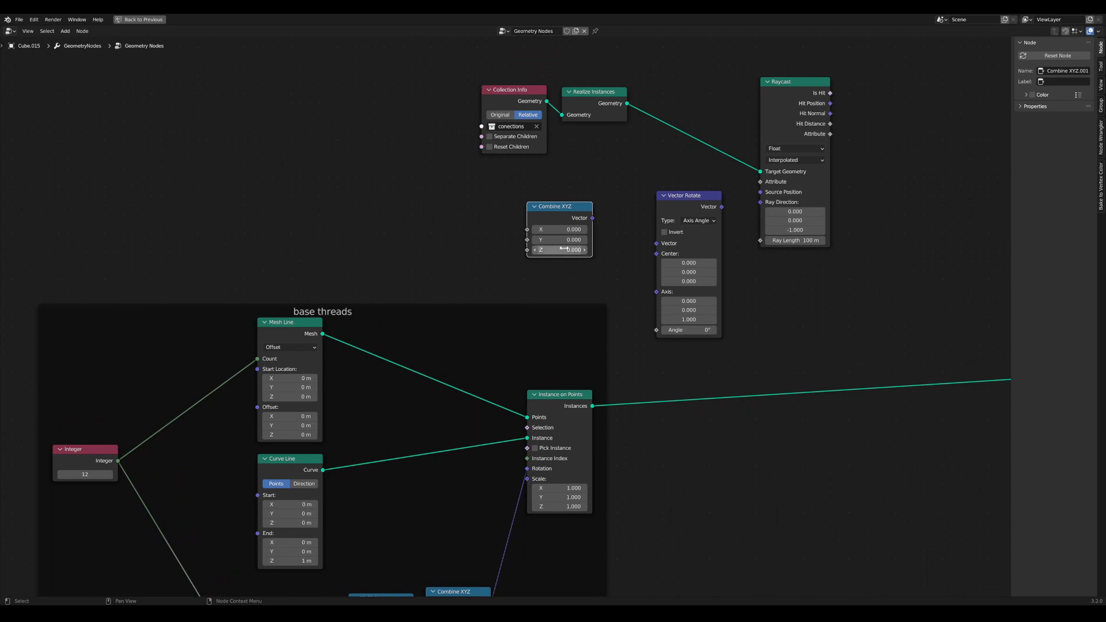
pyautogui.press('Return')
pyautogui.moveTo(592, 218); pyautogui.dragTo(662, 245)
# Step: Set the Vector Rotate node's rotation type to Euler
pyautogui.scroll(-2, 630, 347)
pyautogui.moveTo(535, 380); pyautogui.dragTo(541, 379)
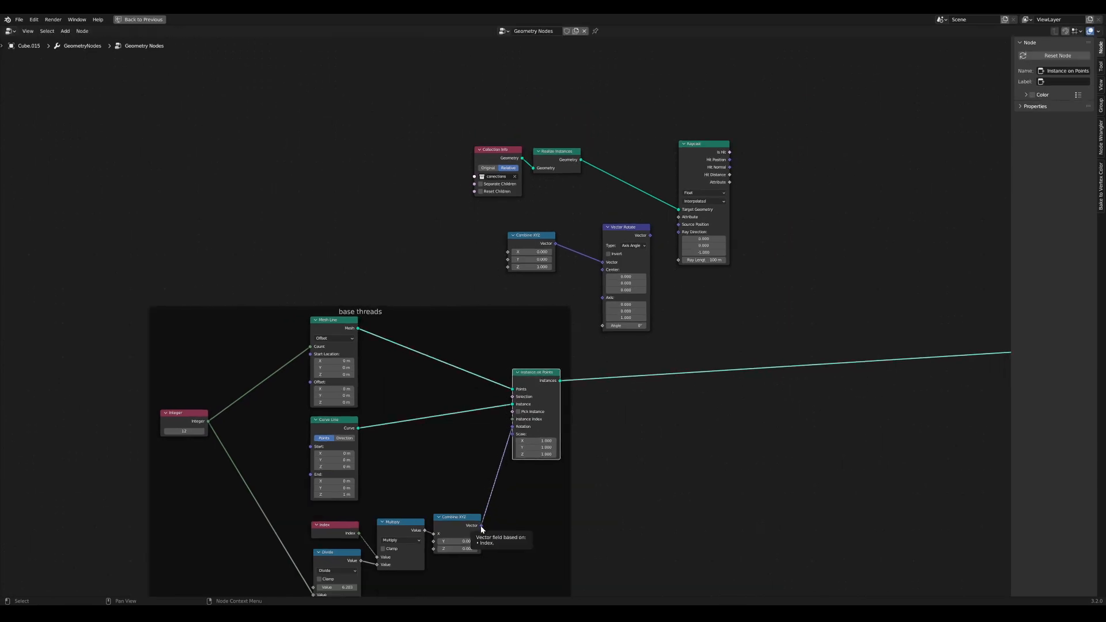
pyautogui.moveTo(481, 527); pyautogui.dragTo(457, 567, button='middle')
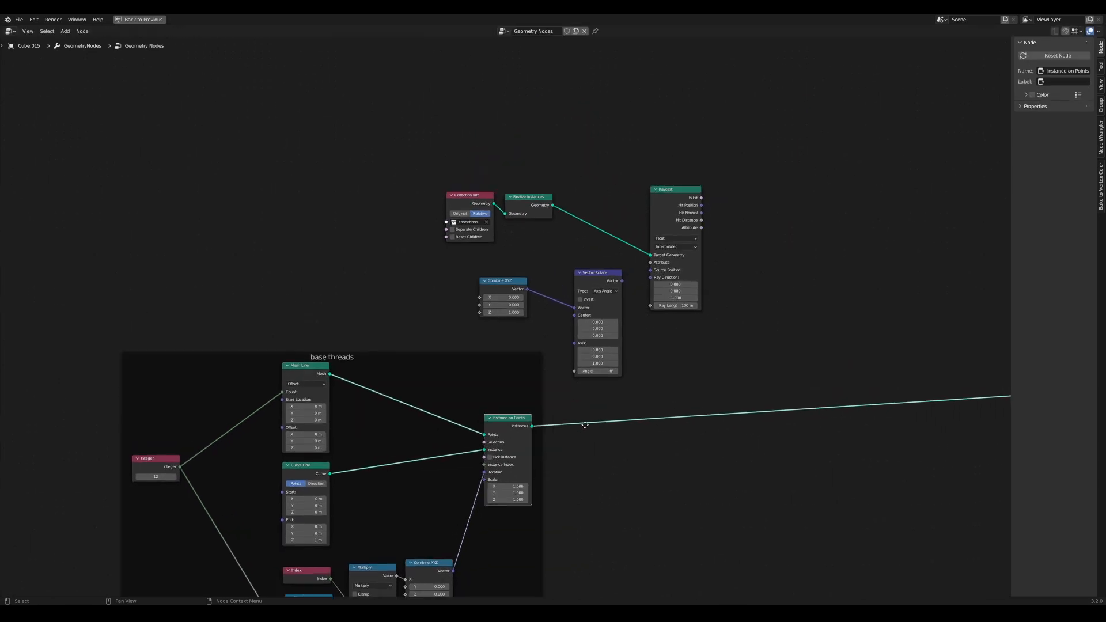
pyautogui.scroll(1, 611, 324)
pyautogui.click(616, 282)
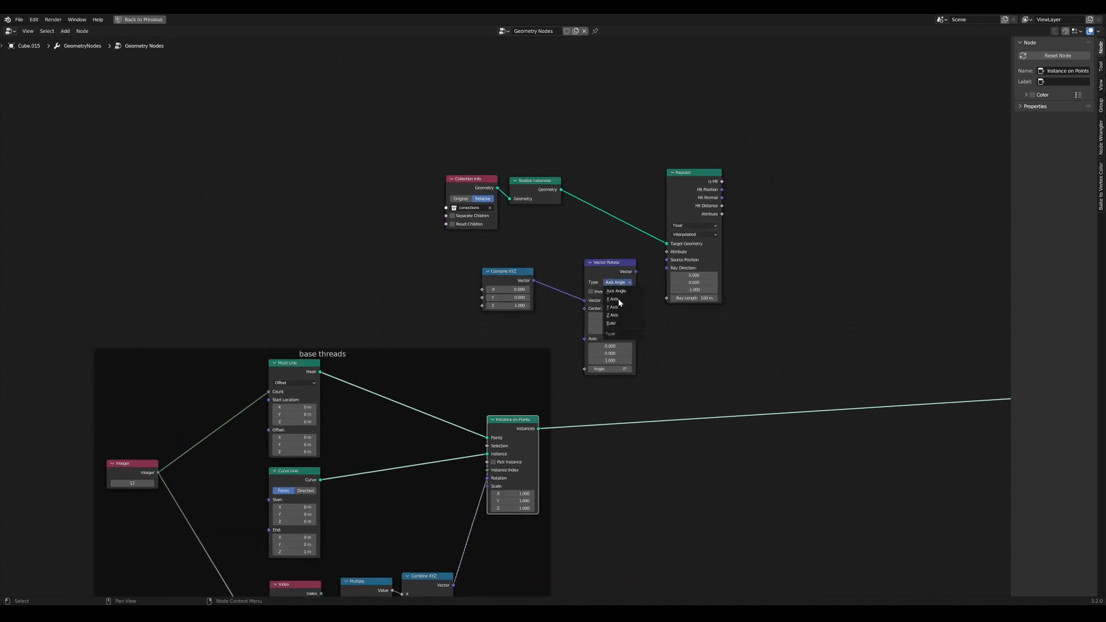
pyautogui.click(616, 325)
# Step: Connect the base threads' Combine XYZ Vector output to Vector Rotate's Rotation input
pyautogui.scroll(-1, 599, 396)
pyautogui.moveTo(508, 539); pyautogui.dragTo(511, 507, button='middle')
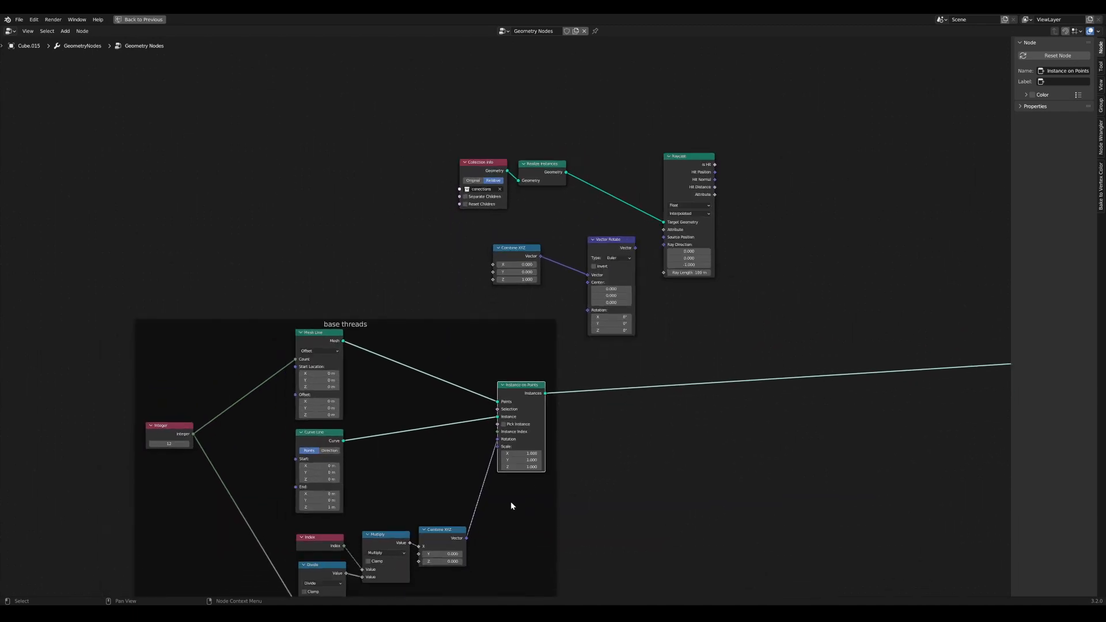
pyautogui.moveTo(545, 397); pyautogui.dragTo(589, 312)
pyautogui.moveTo(589, 313); pyautogui.dragTo(550, 422, button='middle')
pyautogui.scroll(-2, 550, 423)
# Step: Connect the Vector Rotate output to Raycast's Ray Direction input
pyautogui.moveTo(639, 273); pyautogui.dragTo(635, 259)
pyautogui.scroll(2, 599, 354)
pyautogui.moveTo(600, 357); pyautogui.dragTo(525, 378, button='middle')
pyautogui.moveTo(536, 384); pyautogui.dragTo(563, 363)
pyautogui.scroll(1, 551, 429)
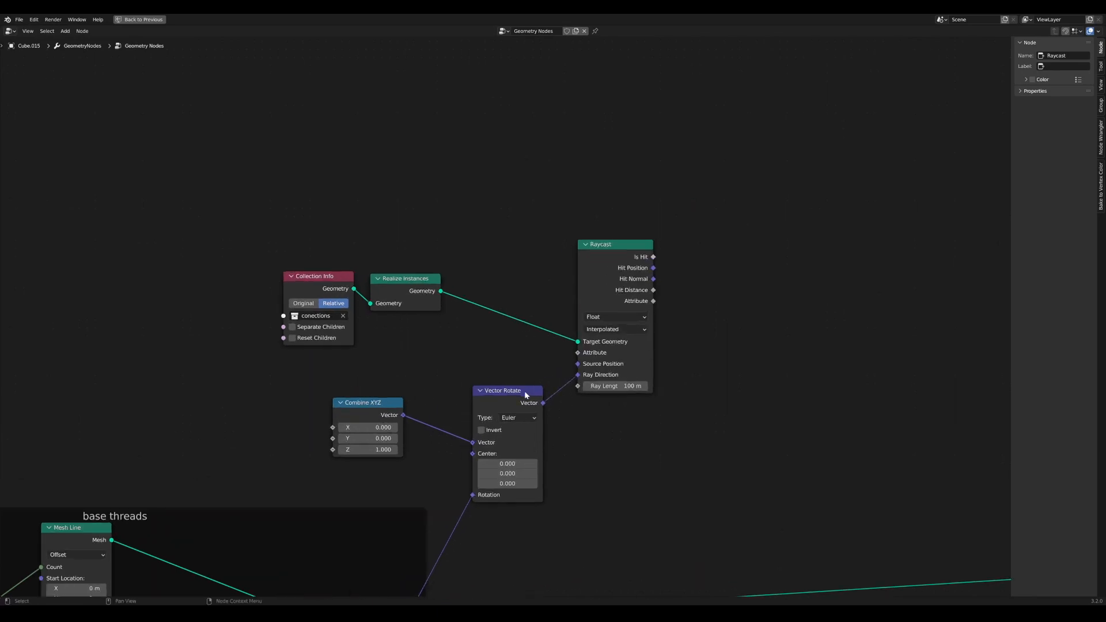
# Step: Tidy the raycast nodes by moving Vector Rotate and Combine XYZ closer to Raycast and shifting the whole group slightly
pyautogui.moveTo(526, 395); pyautogui.dragTo(533, 387)
pyautogui.moveTo(392, 403); pyautogui.dragTo(431, 396)
pyautogui.moveTo(447, 225); pyautogui.dragTo(284, 333)
pyautogui.scroll(-5, 499, 318)
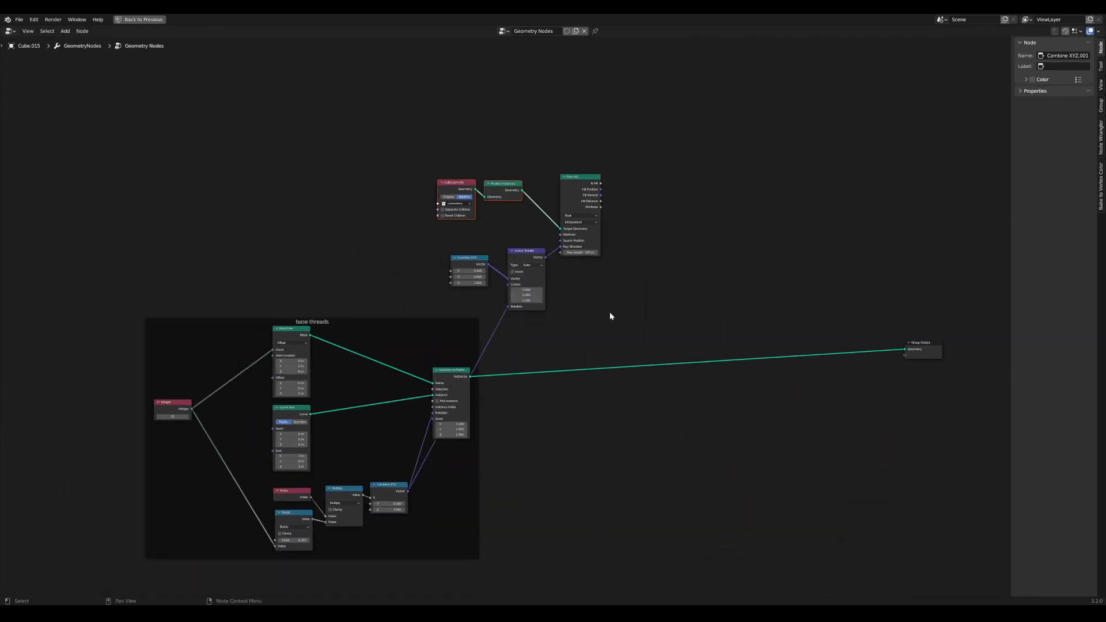
pyautogui.moveTo(612, 316); pyautogui.dragTo(451, 166)
pyautogui.moveTo(453, 183); pyautogui.dragTo(441, 180)
pyautogui.click(605, 145)
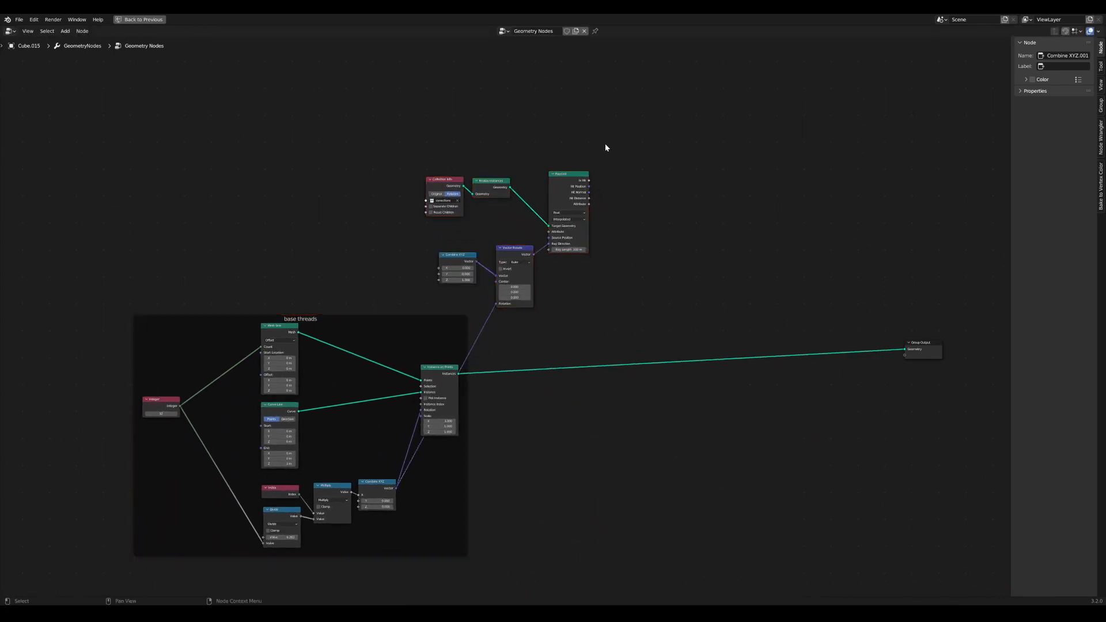
# Step: Move Instance on Points farther along and place the raycast nodes below its links, inside the base threads frame
pyautogui.moveTo(440, 370); pyautogui.dragTo(687, 370)
pyautogui.moveTo(640, 293); pyautogui.dragTo(358, 147)
pyautogui.moveTo(448, 181)
pyautogui.mouseDown()
pyautogui.moveTo(489, 366)
pyautogui.moveTo(471, 516)
pyautogui.moveTo(472, 506)
pyautogui.mouseUp()
pyautogui.moveTo(552, 468); pyautogui.dragTo(474, 372, button='middle')
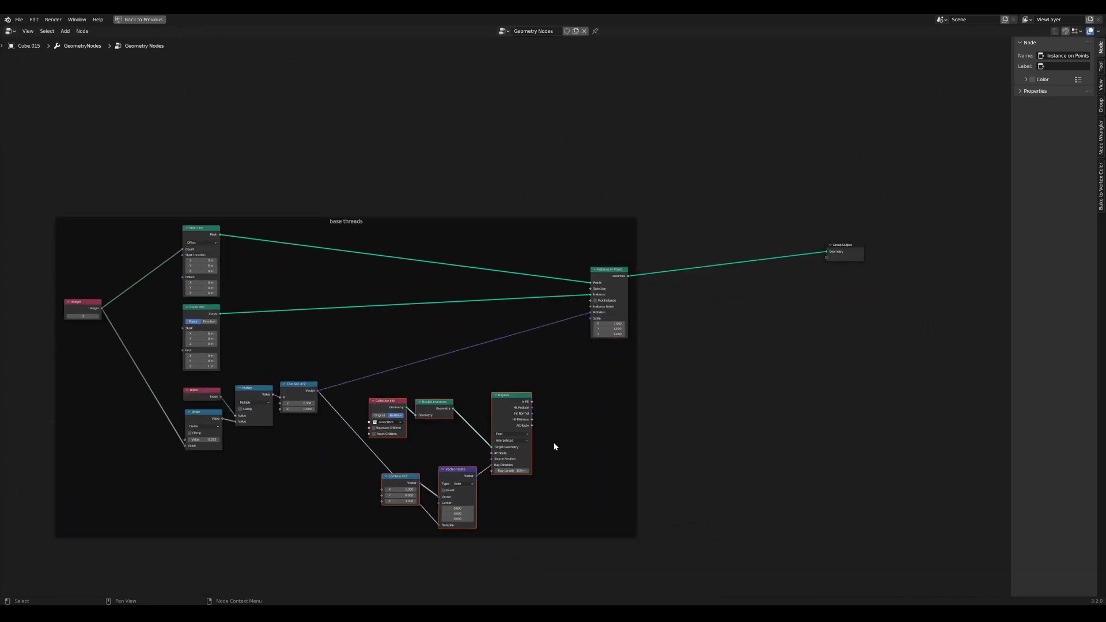
pyautogui.moveTo(556, 446); pyautogui.dragTo(535, 463, button='middle')
# Step: Restore the normal editor layout and nudge Instance on Points, Realize Instances and Collection Info into neater positions
pyautogui.hotkey('ctrl', 'space')
pyautogui.scroll(2, 426, 449)
pyautogui.moveTo(503, 534); pyautogui.dragTo(536, 468, button='middle')
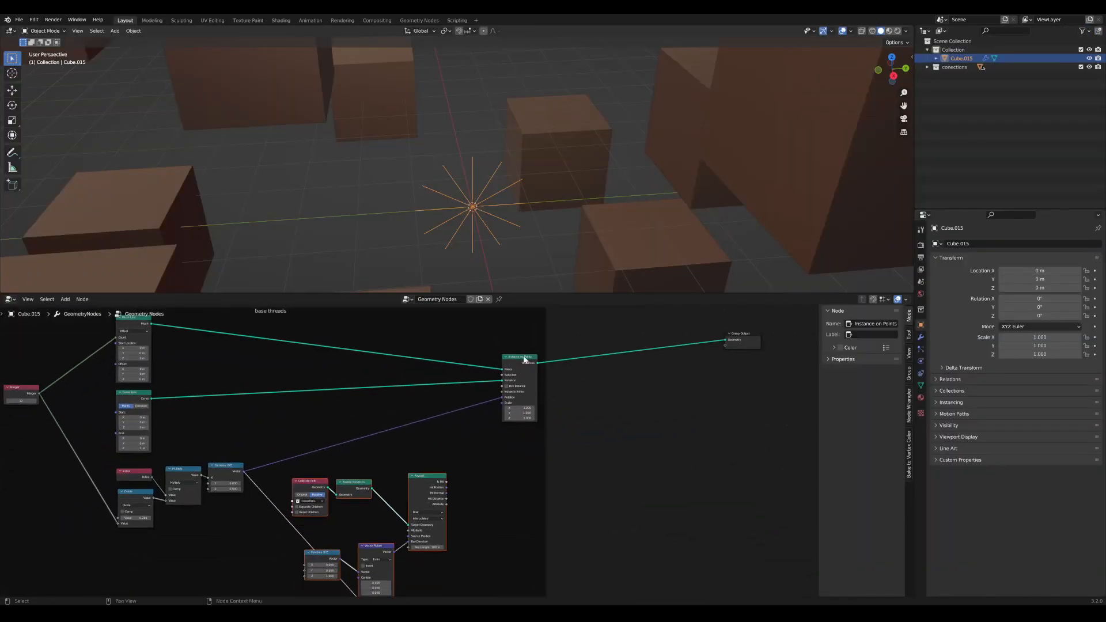
pyautogui.moveTo(525, 360); pyautogui.dragTo(543, 354)
pyautogui.scroll(2, 461, 496)
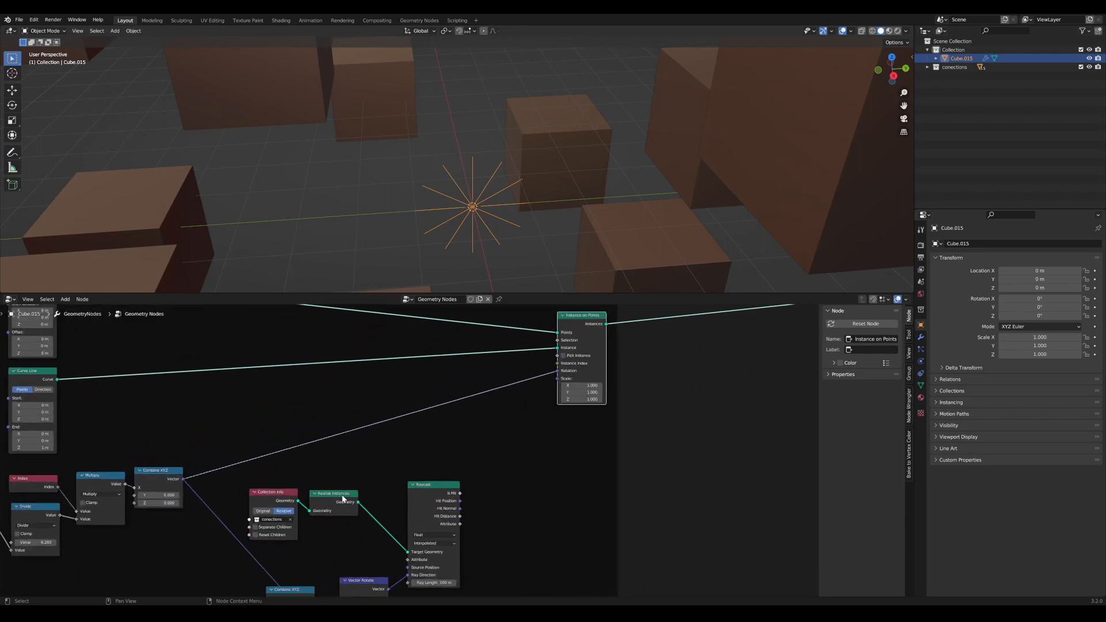
pyautogui.moveTo(342, 496); pyautogui.dragTo(354, 495)
pyautogui.moveTo(287, 502); pyautogui.dragTo(298, 501)
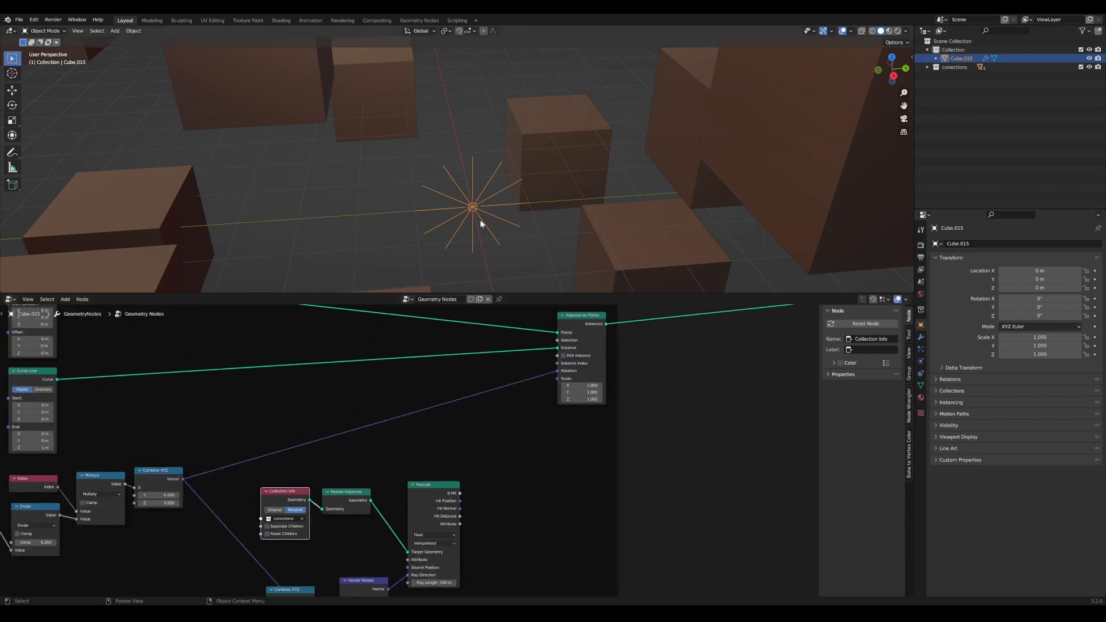
# Step: Connect Raycast's Is Hit output to the Selection input of Instance on Points
pyautogui.click(585, 315)
pyautogui.moveTo(476, 490); pyautogui.dragTo(453, 498, button='middle')
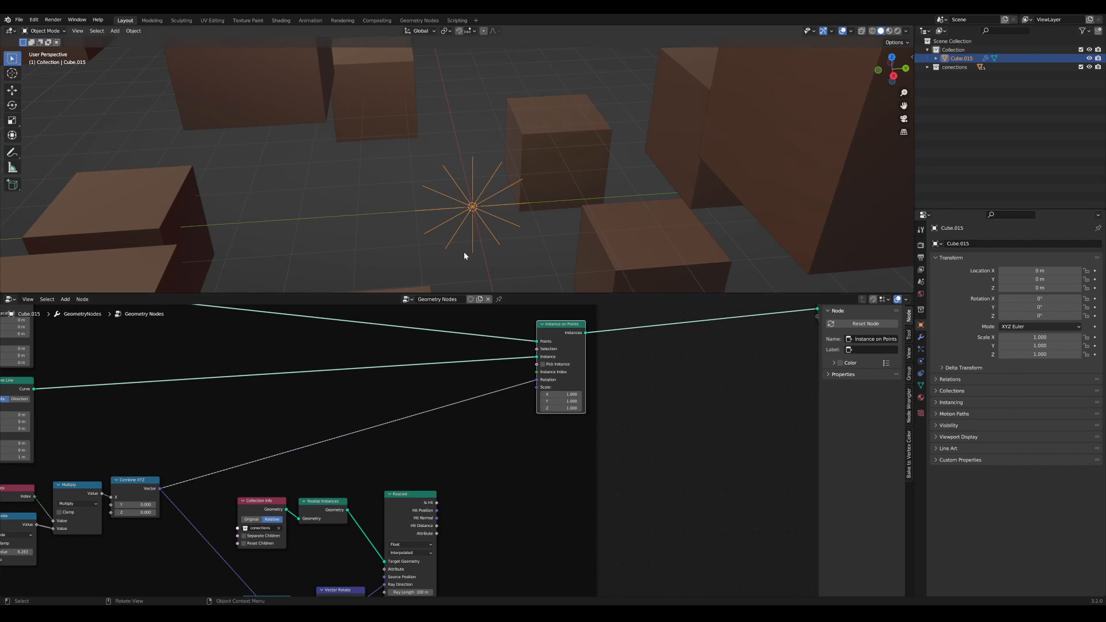
pyautogui.moveTo(437, 503); pyautogui.dragTo(544, 349)
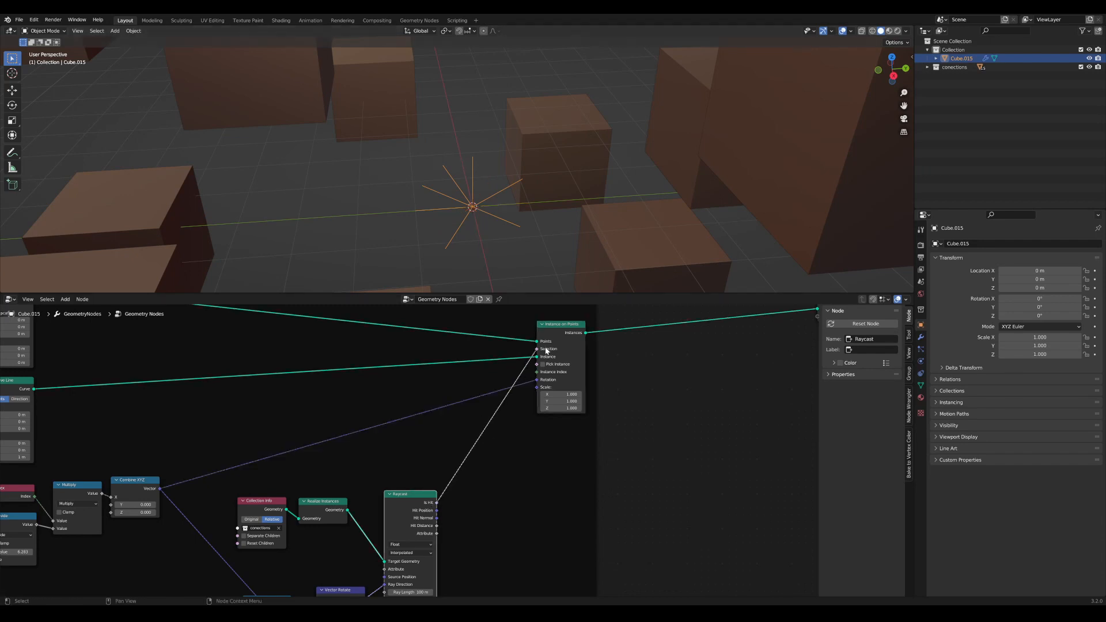
pyautogui.moveTo(473, 185)
pyautogui.mouseDown(button='middle')
pyautogui.moveTo(506, 160)
pyautogui.moveTo(477, 178)
pyautogui.mouseUp(button='middle')
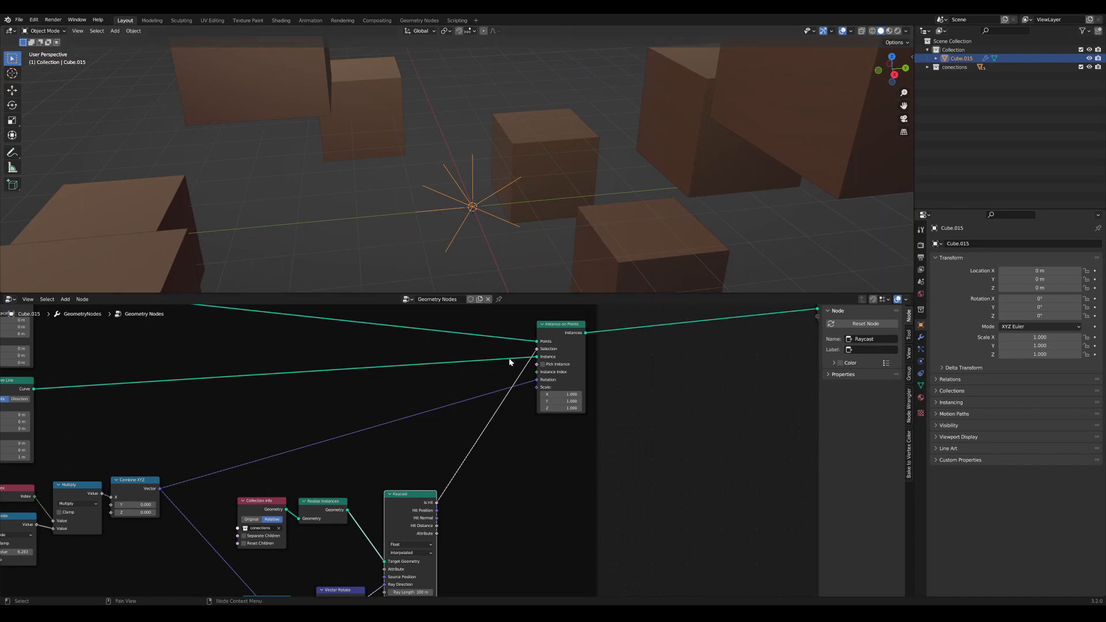
# Step: Connect Raycast's Hit Distance output to the Scale input of Instance on Points
pyautogui.moveTo(484, 457); pyautogui.dragTo(477, 425, button='middle')
pyautogui.scroll(-1, 476, 425)
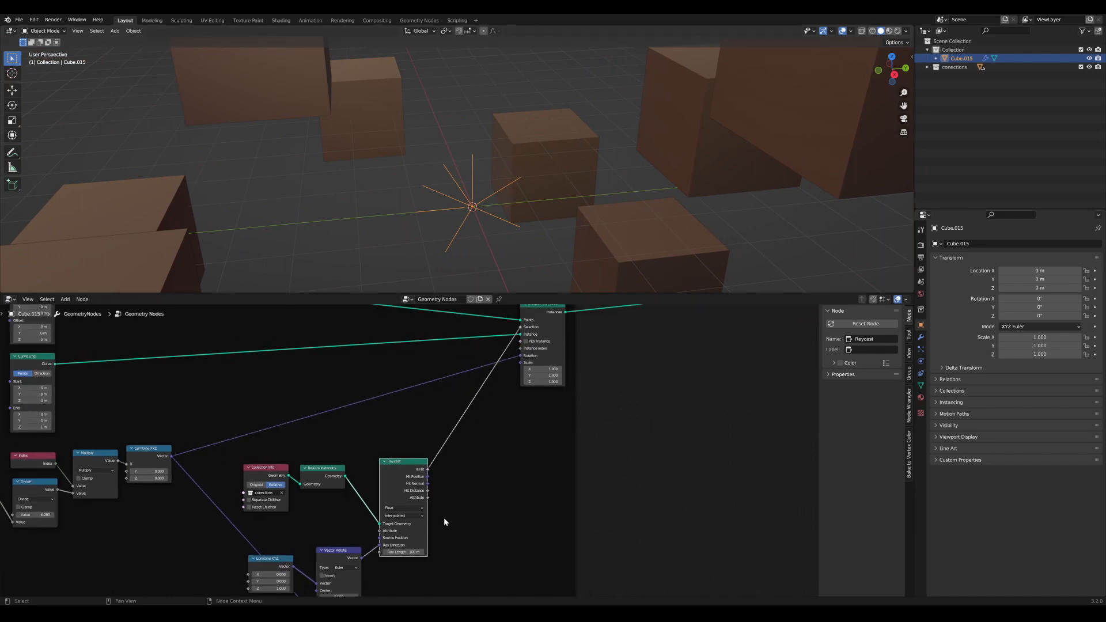
pyautogui.scroll(3, 444, 522)
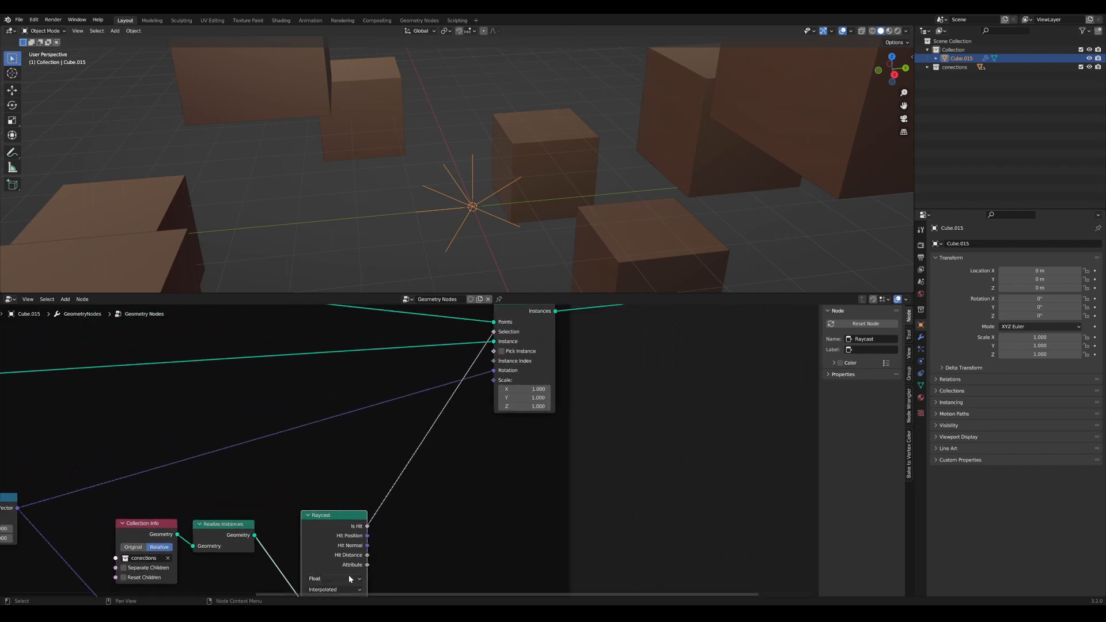
pyautogui.scroll(-1, 355, 573)
pyautogui.moveTo(367, 555); pyautogui.dragTo(486, 395)
pyautogui.moveTo(300, 454); pyautogui.dragTo(645, 397, button='middle')
pyautogui.moveTo(295, 416); pyautogui.dragTo(406, 454, button='middle')
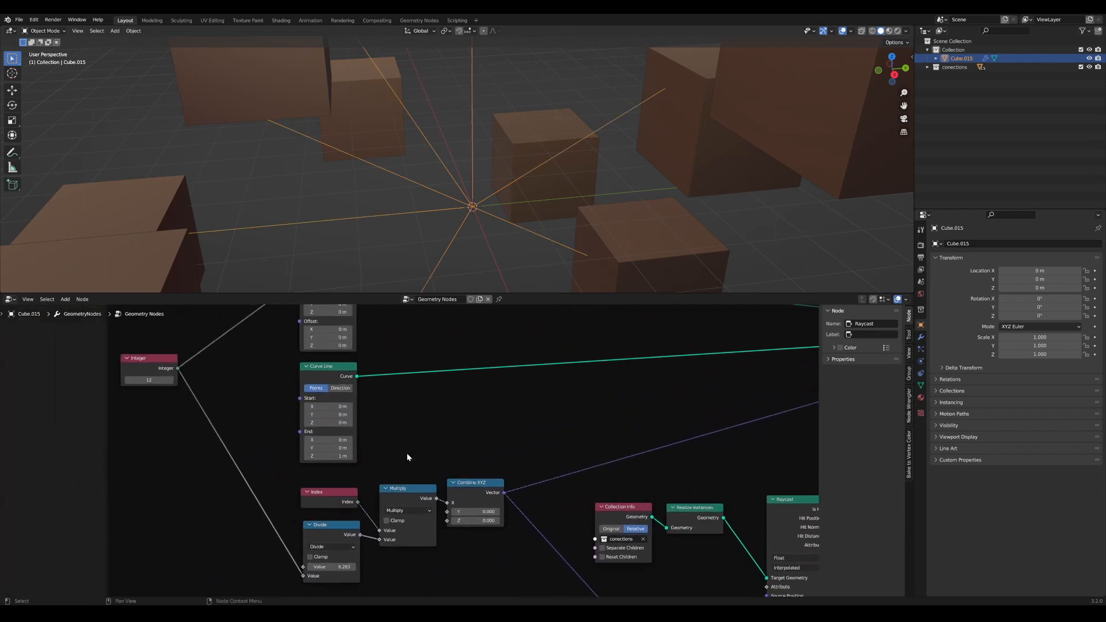
# Step: Try moving one of the surrounding cubes to test the threads, undo the move, and reselect the web object
pyautogui.moveTo(585, 237); pyautogui.dragTo(537, 146, button='middle')
pyautogui.click(410, 111)
pyautogui.scroll(3, 402, 120)
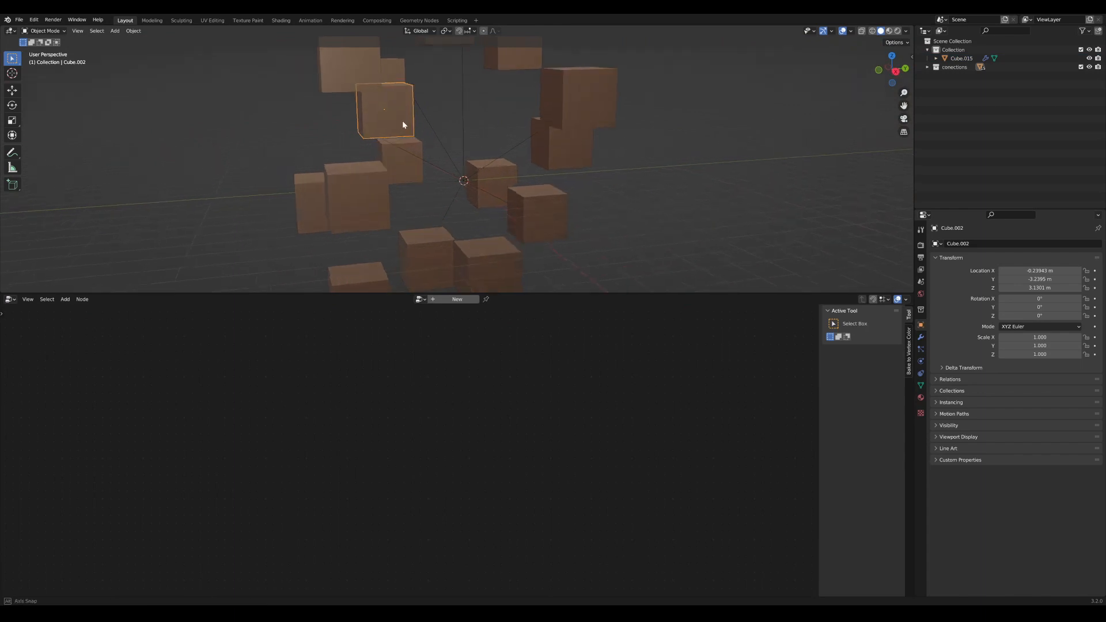
pyautogui.moveTo(390, 121)
pyautogui.mouseDown()
pyautogui.moveTo(365, 165)
pyautogui.moveTo(377, 214)
pyautogui.moveTo(403, 108)
pyautogui.mouseUp()
pyautogui.moveTo(403, 108); pyautogui.dragTo(426, 109, button='middle')
pyautogui.hotkey('ctrl', 'z')
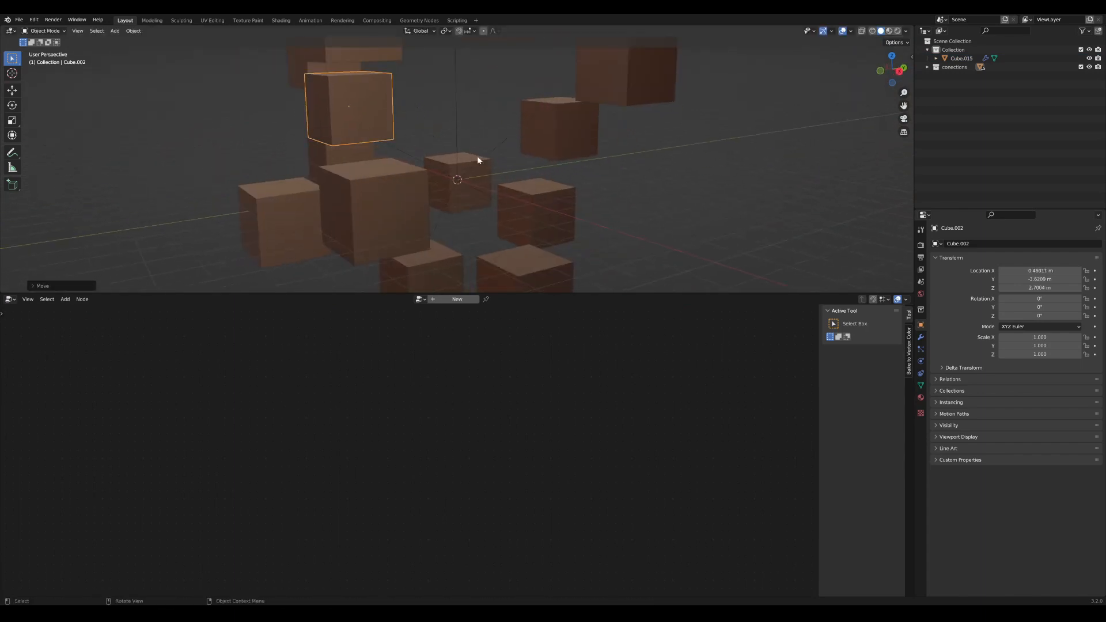
pyautogui.click(459, 180)
pyautogui.moveTo(459, 180); pyautogui.dragTo(423, 230, button='middle')
pyautogui.click(393, 190)
# Step: Move the Group Output node farther from the base threads frame and adjust the position of Instance on Points
pyautogui.scroll(-3, 553, 350)
pyautogui.scroll(-1, 587, 390)
pyautogui.moveTo(603, 392); pyautogui.dragTo(461, 410, button='middle')
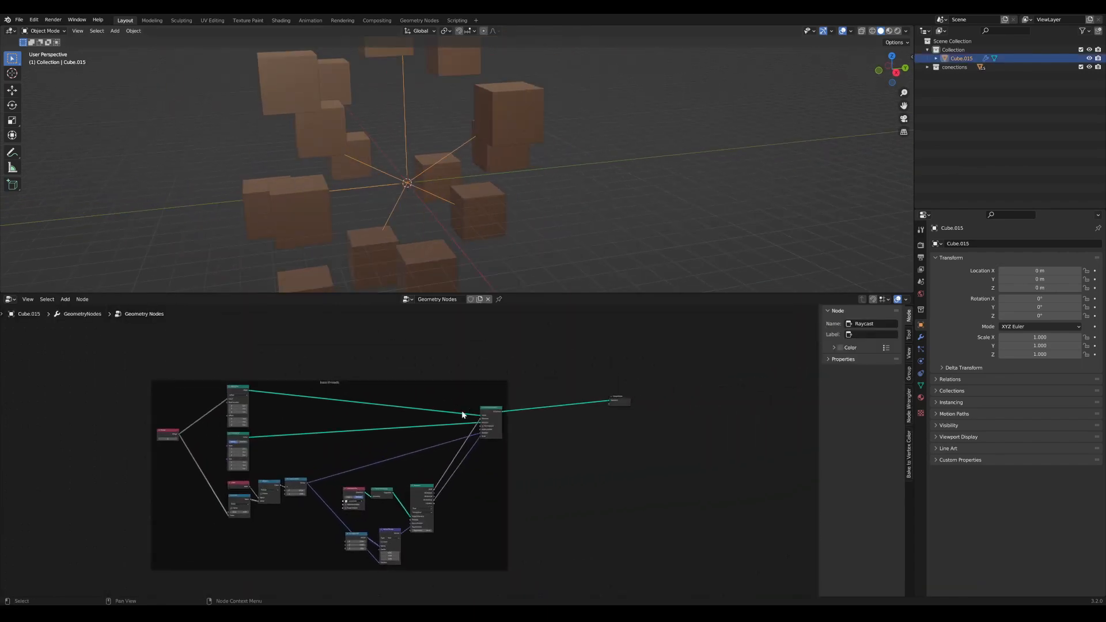
pyautogui.scroll(-1, 462, 410)
pyautogui.moveTo(485, 410); pyautogui.dragTo(474, 410)
pyautogui.moveTo(607, 403); pyautogui.dragTo(656, 403)
pyautogui.scroll(3, 472, 460)
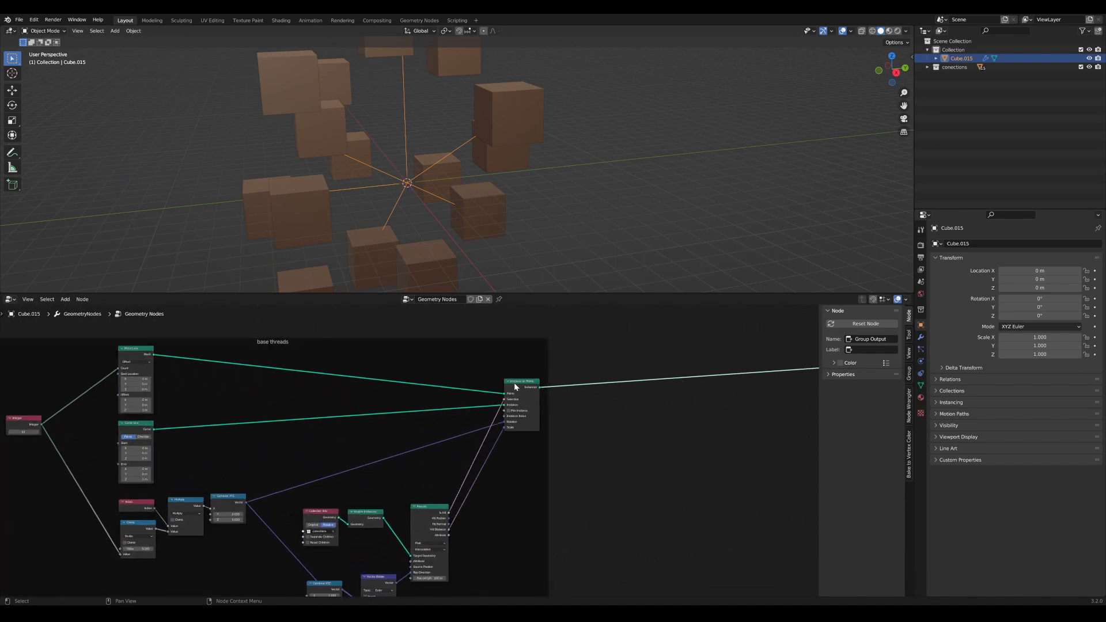
pyautogui.moveTo(514, 384); pyautogui.dragTo(516, 373)
# Step: Insert a Realize Instances node between Instance on Points and Group Output, placing it just above Instance on Points
pyautogui.scroll(2, 502, 412)
pyautogui.moveTo(545, 403); pyautogui.dragTo(468, 471, button='middle')
pyautogui.scroll(1, 467, 471)
pyautogui.press('Tab')
pyautogui.write('real')
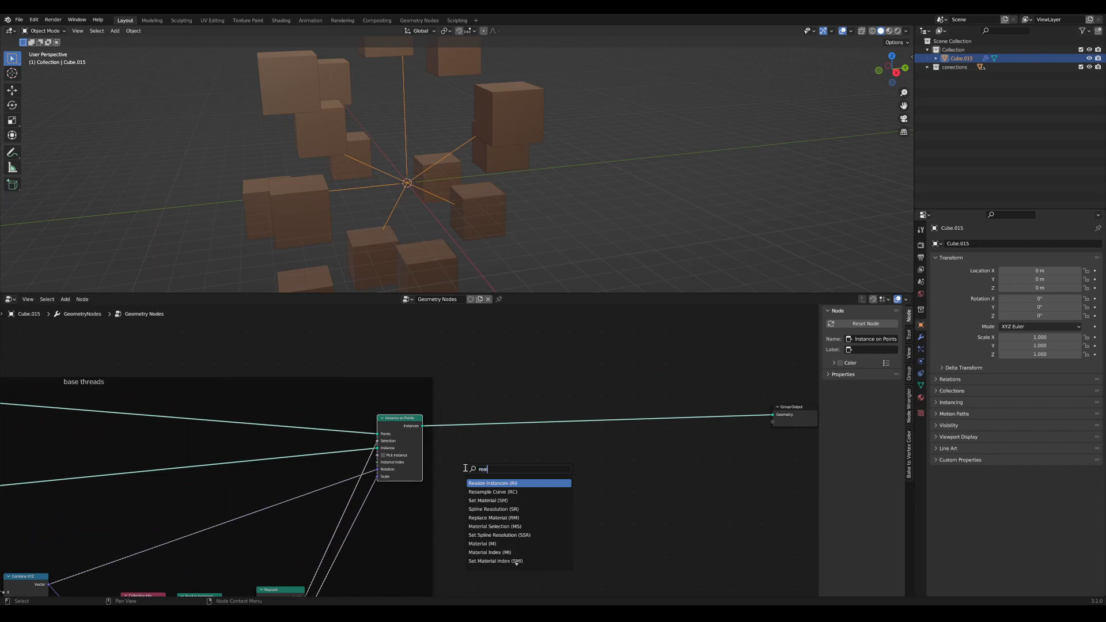
pyautogui.press('Return')
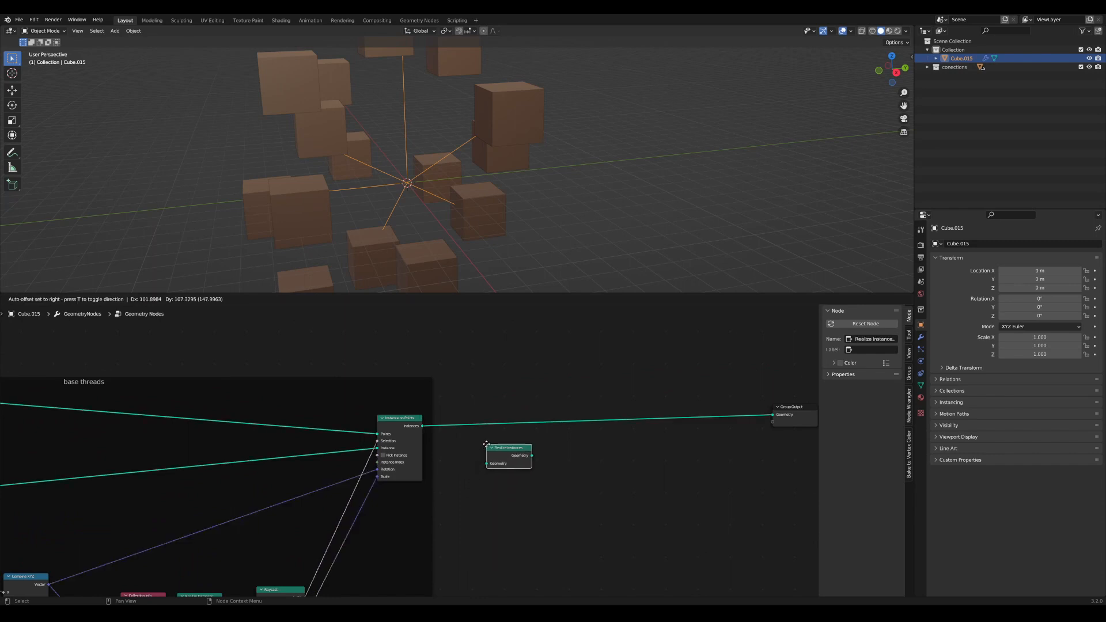
pyautogui.click(399, 395)
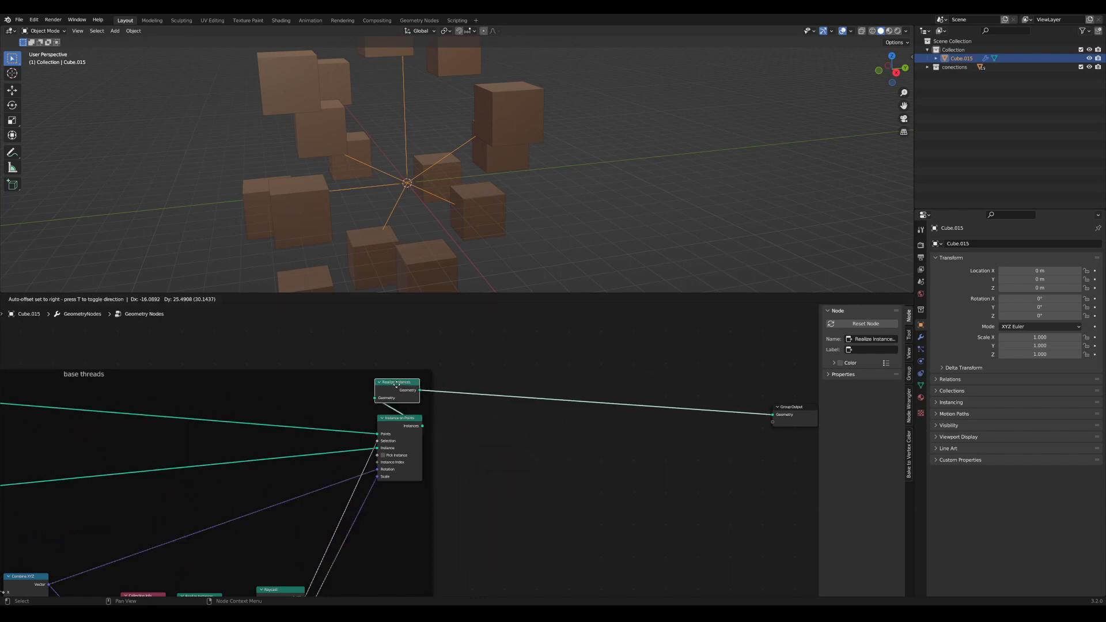
# Step: Move Group Output farther from the base threads frame and insert a Set Position node between Realize Instances and Group Output
pyautogui.moveTo(372, 220); pyautogui.dragTo(405, 181, button='middle')
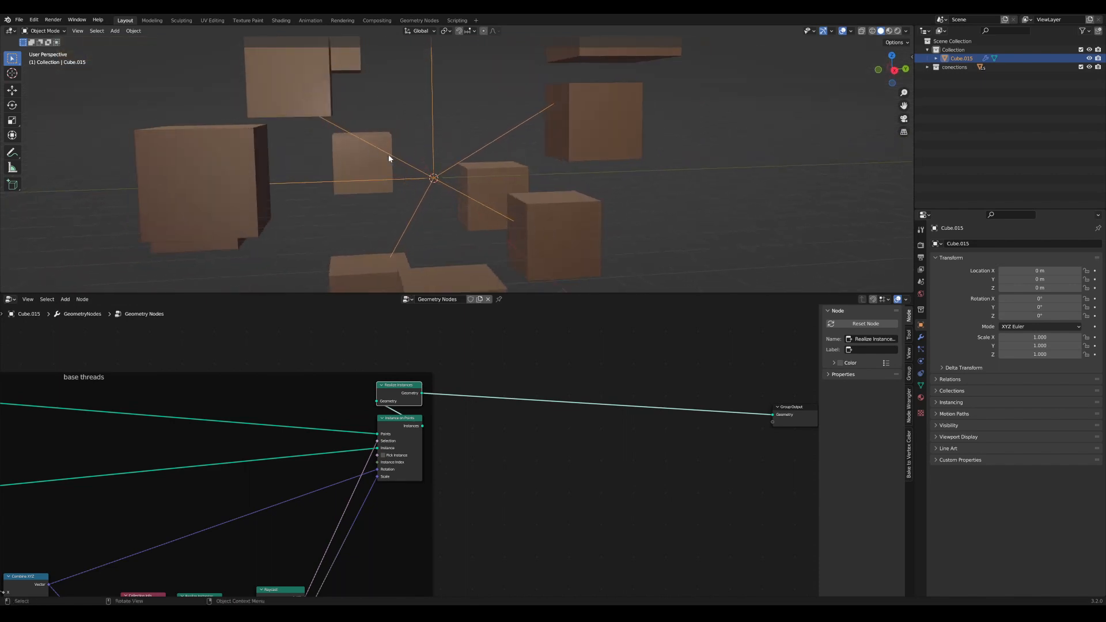
pyautogui.moveTo(465, 188); pyautogui.dragTo(456, 185, button='middle')
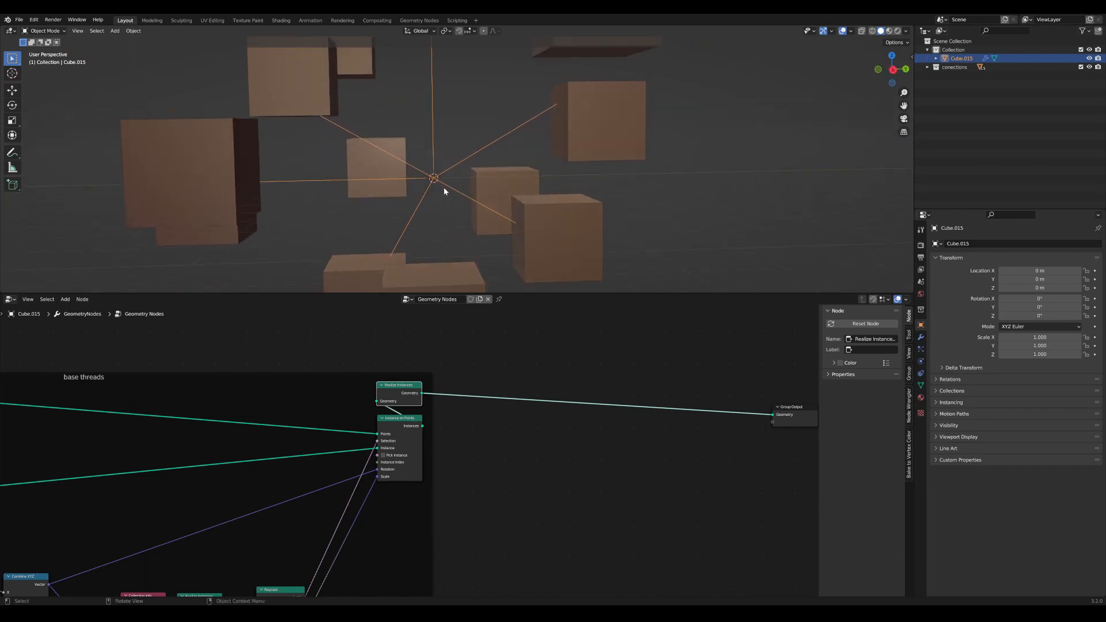
pyautogui.scroll(-4, 624, 422)
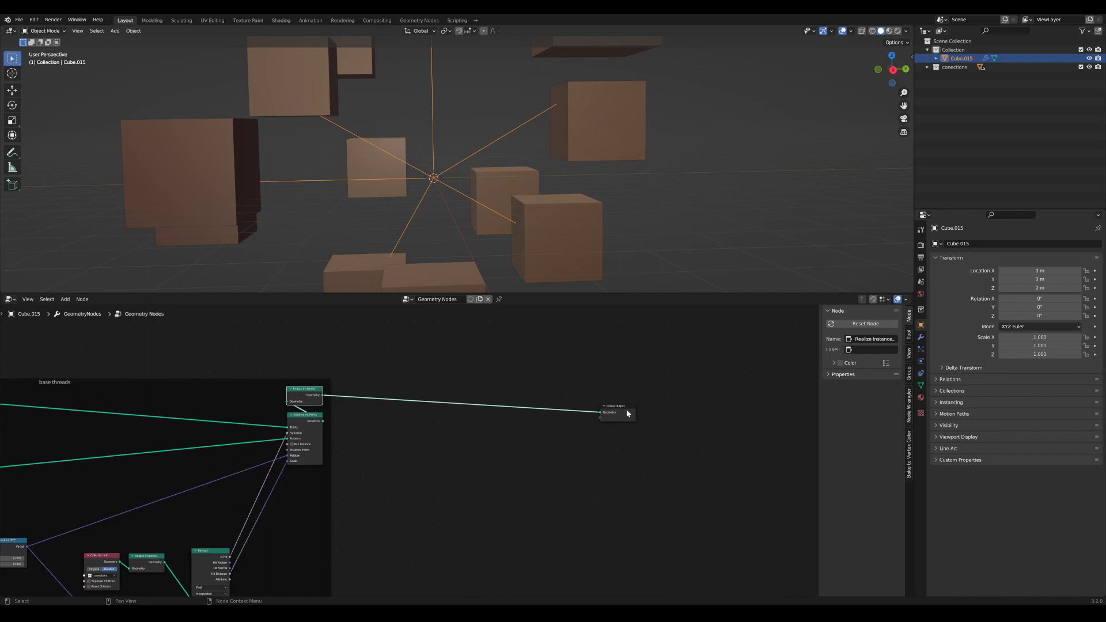
pyautogui.moveTo(628, 414); pyautogui.dragTo(704, 423)
pyautogui.moveTo(481, 420); pyautogui.dragTo(542, 431, button='middle')
pyautogui.scroll(1, 604, 432)
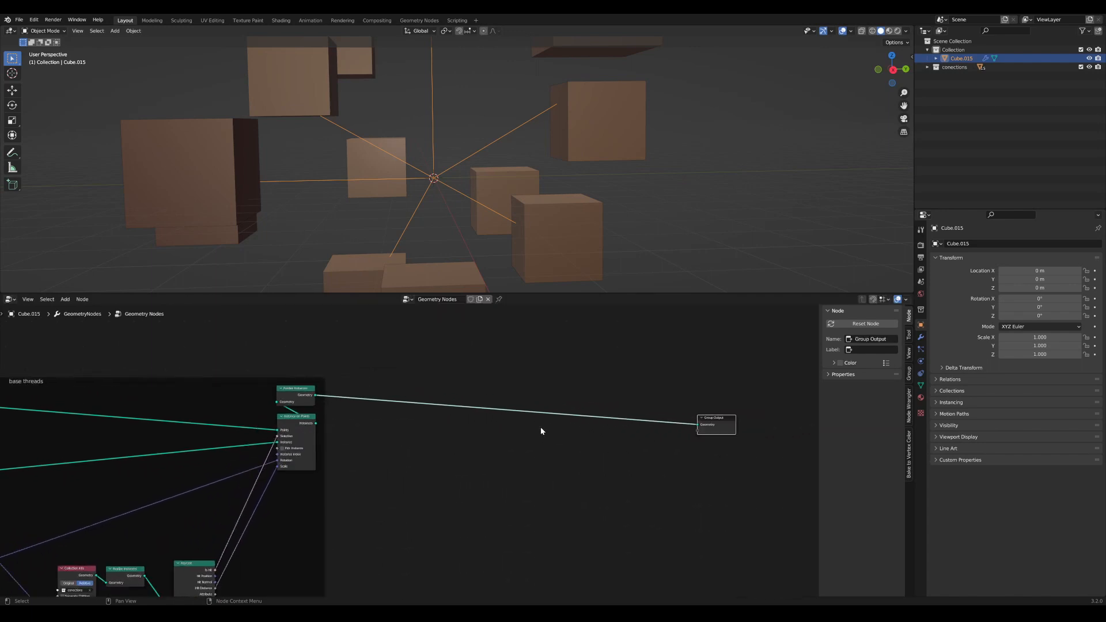
pyautogui.hotkey('shift', 'a')
pyautogui.write('set')
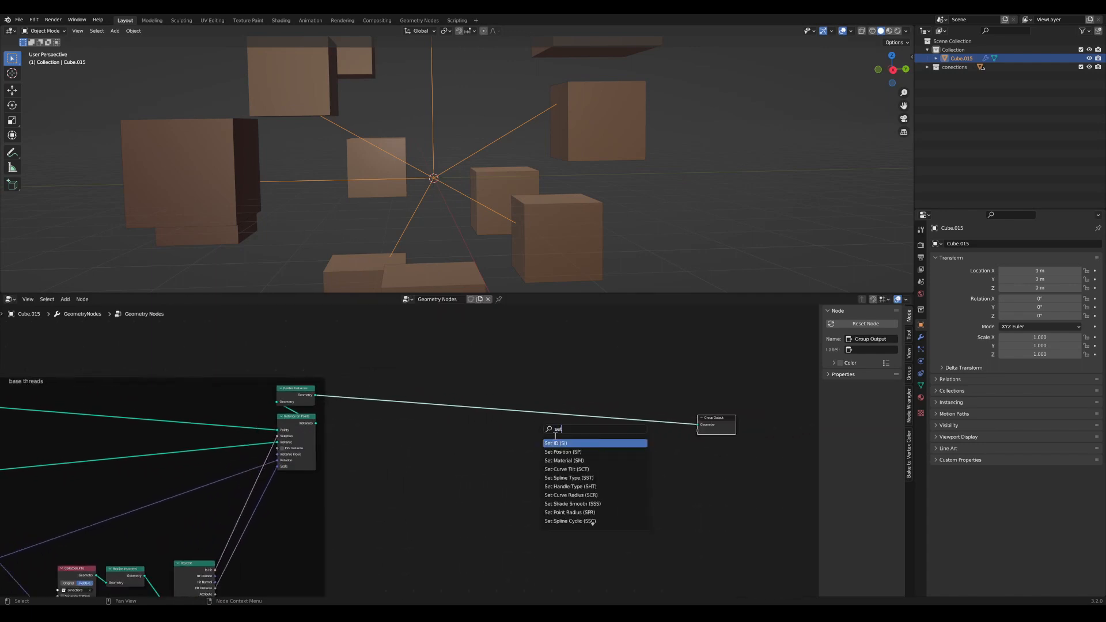
pyautogui.click(563, 451)
pyautogui.scroll(2, 597, 391)
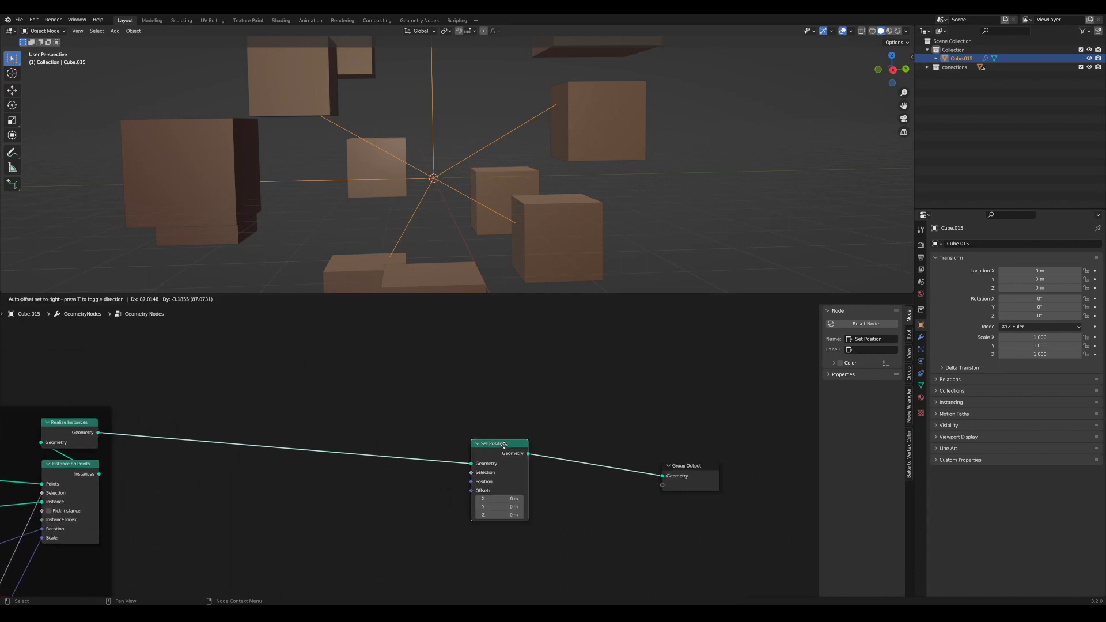
pyautogui.click(512, 447)
# Step: Add a Combine XYZ node below Set Position and connect its Vector output to the Offset input
pyautogui.moveTo(518, 517); pyautogui.dragTo(566, 477, button='middle')
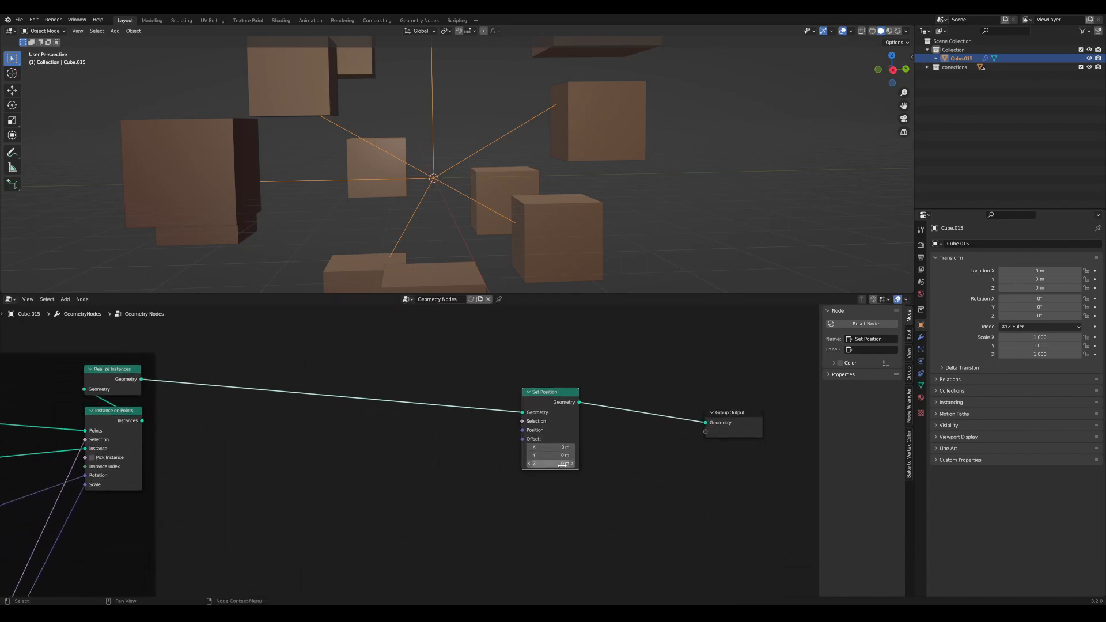
pyautogui.hotkey('shift', 'a')
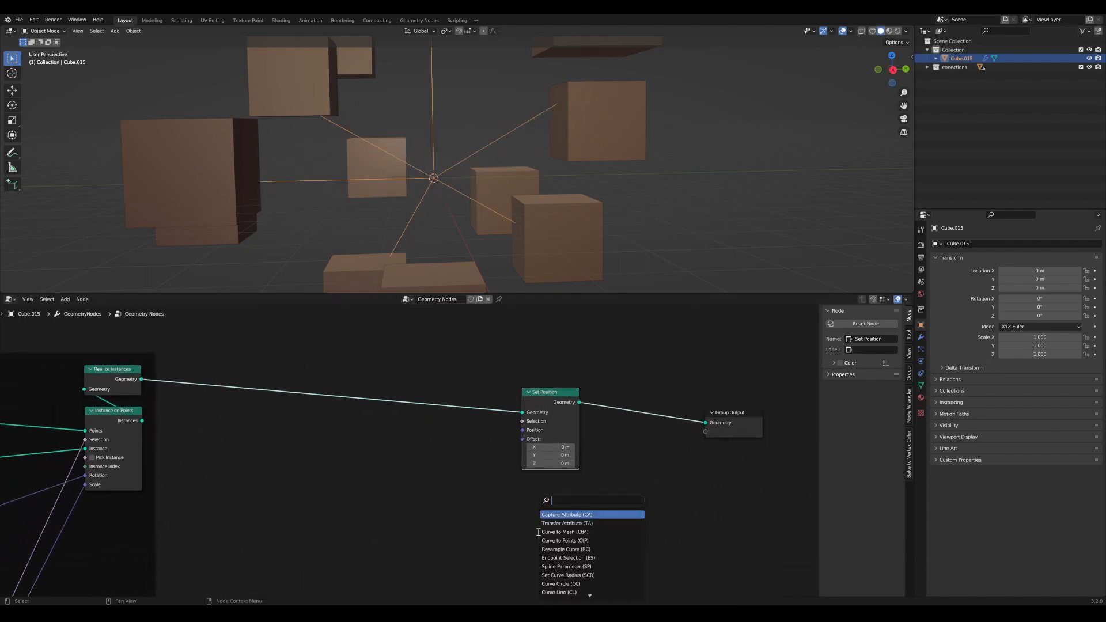
pyautogui.write('combi')
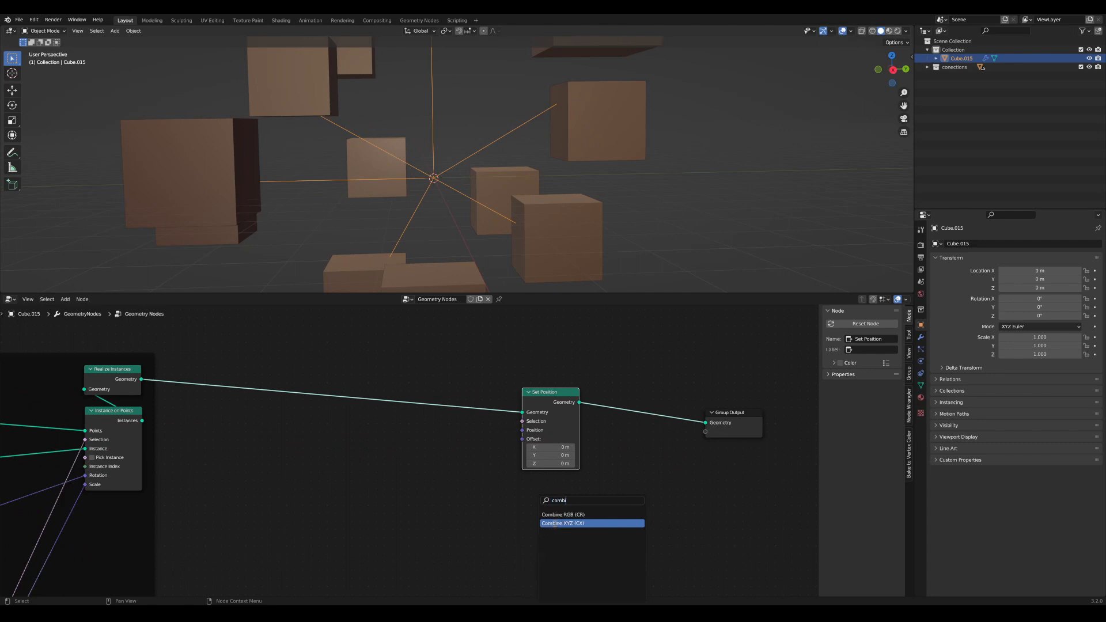
pyautogui.click(563, 523)
pyautogui.moveTo(584, 493); pyautogui.dragTo(523, 440)
pyautogui.moveTo(553, 485); pyautogui.dragTo(545, 462)
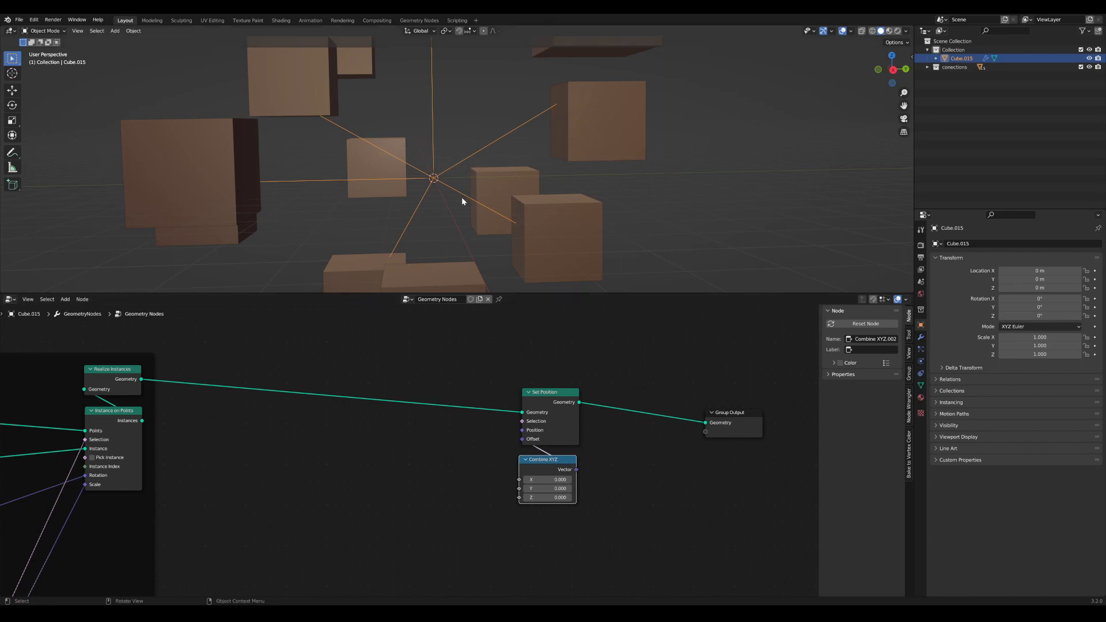
pyautogui.scroll(1, 420, 187)
pyautogui.scroll(1, 414, 190)
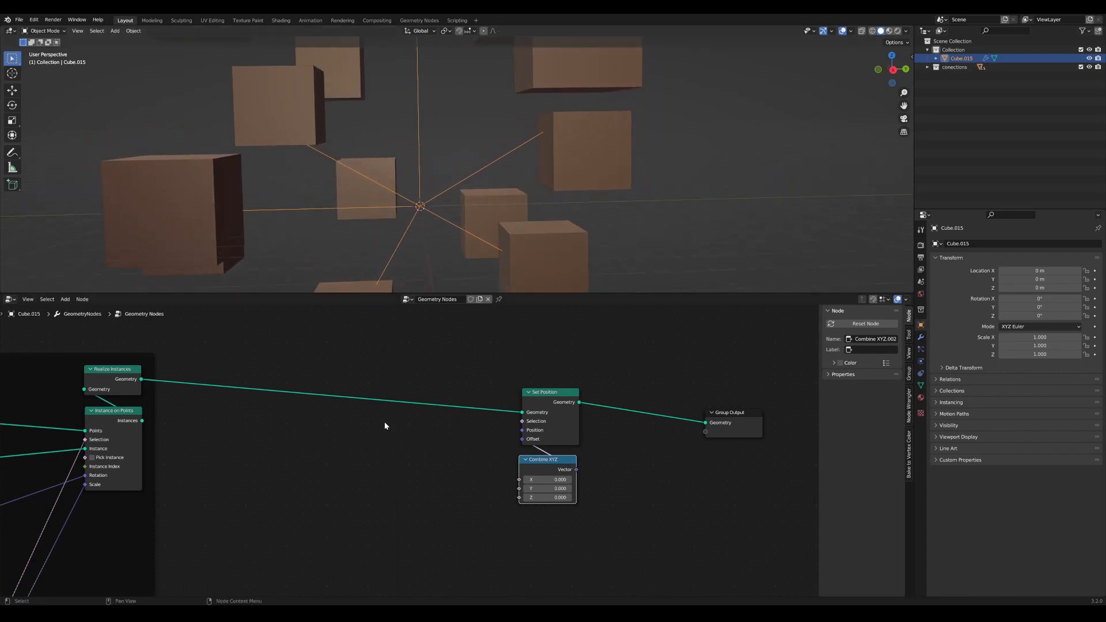
pyautogui.moveTo(370, 453); pyautogui.dragTo(385, 447, button='middle')
pyautogui.press('Tab')
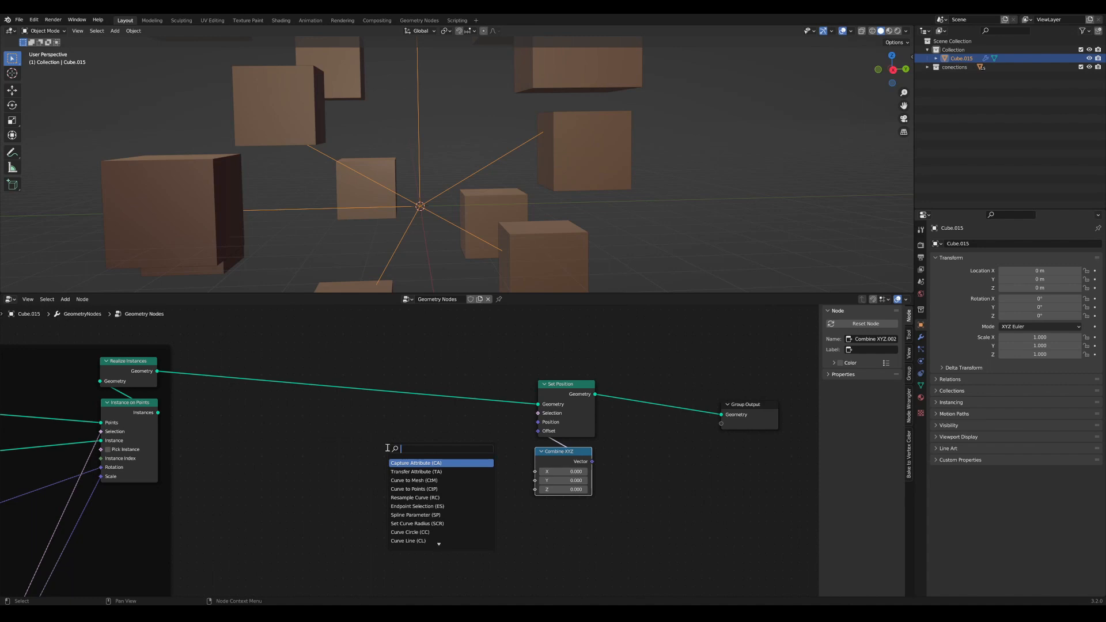
pyautogui.write('spl')
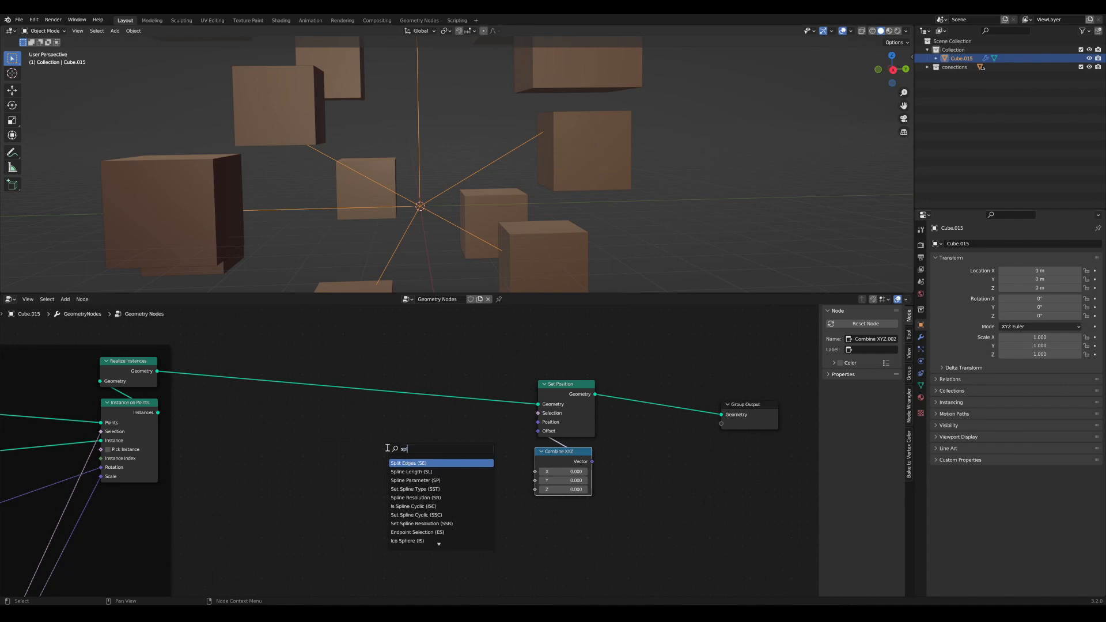
pyautogui.click(419, 488)
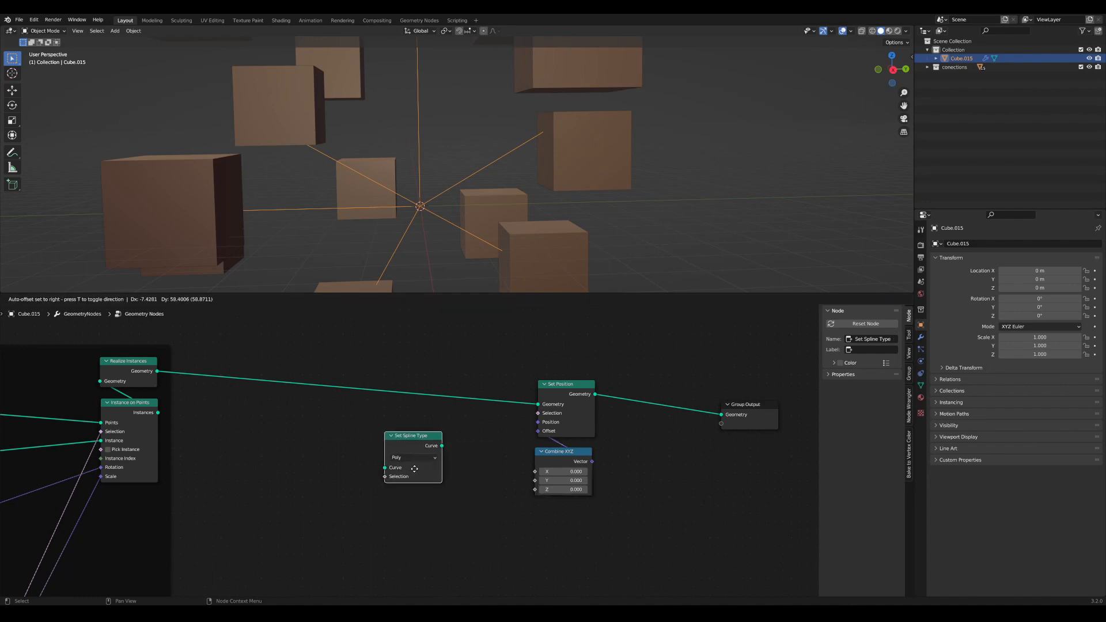
pyautogui.click(414, 468)
pyautogui.press('x')
# Step: Add a Spline Parameter node and connect its Factor output to the Z input of the new Combine XYZ
pyautogui.hotkey('shift', 'a')
pyautogui.write('s')
pyautogui.write('spline')
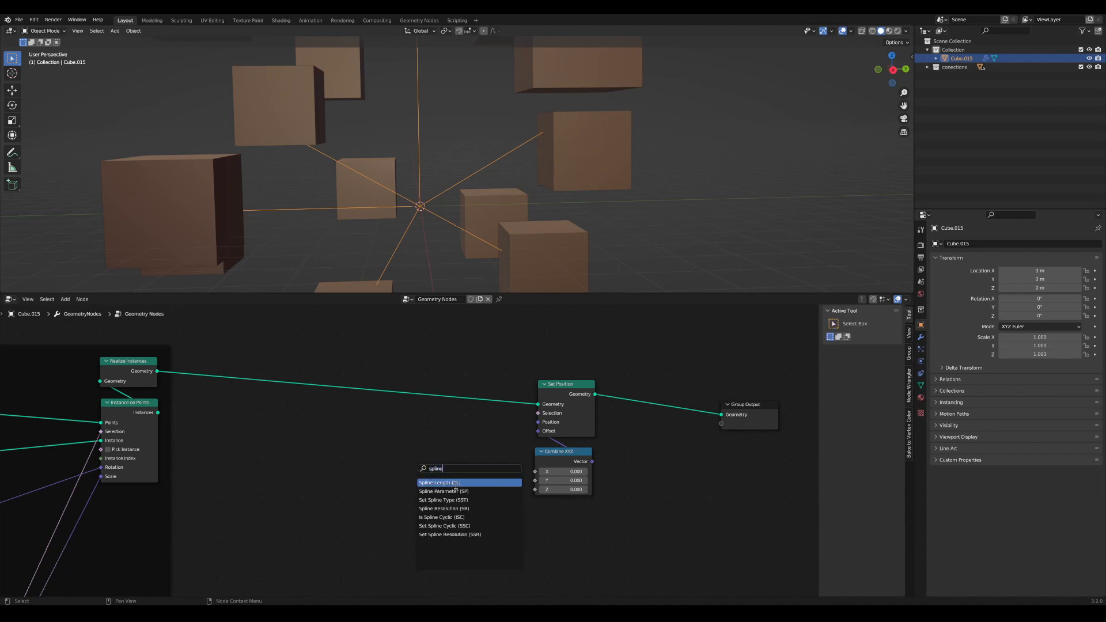
pyautogui.click(455, 490)
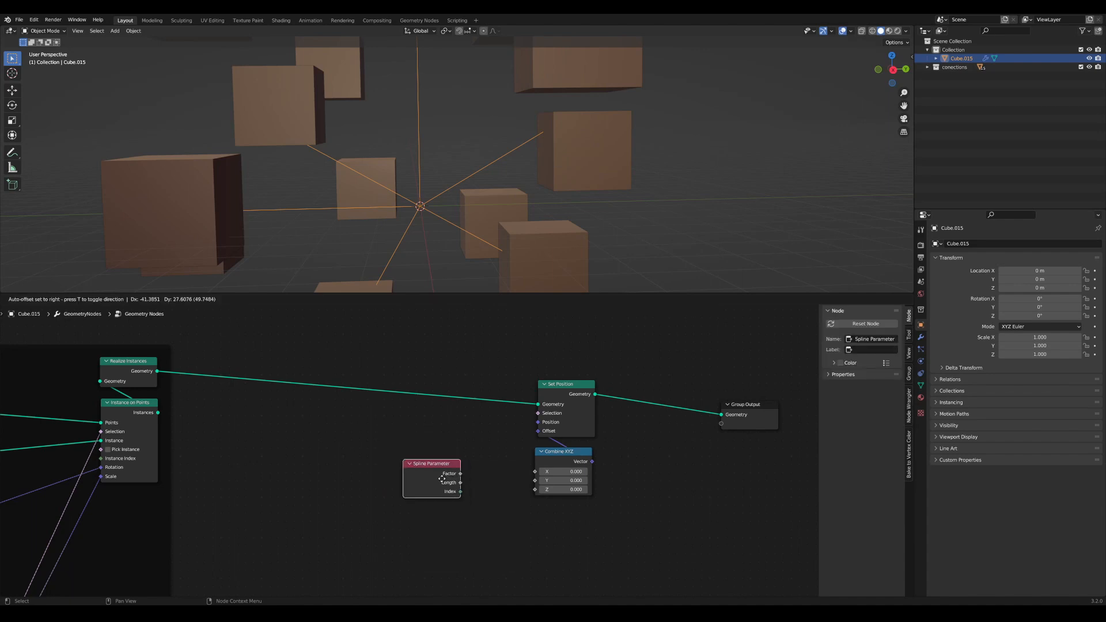
pyautogui.click(401, 468)
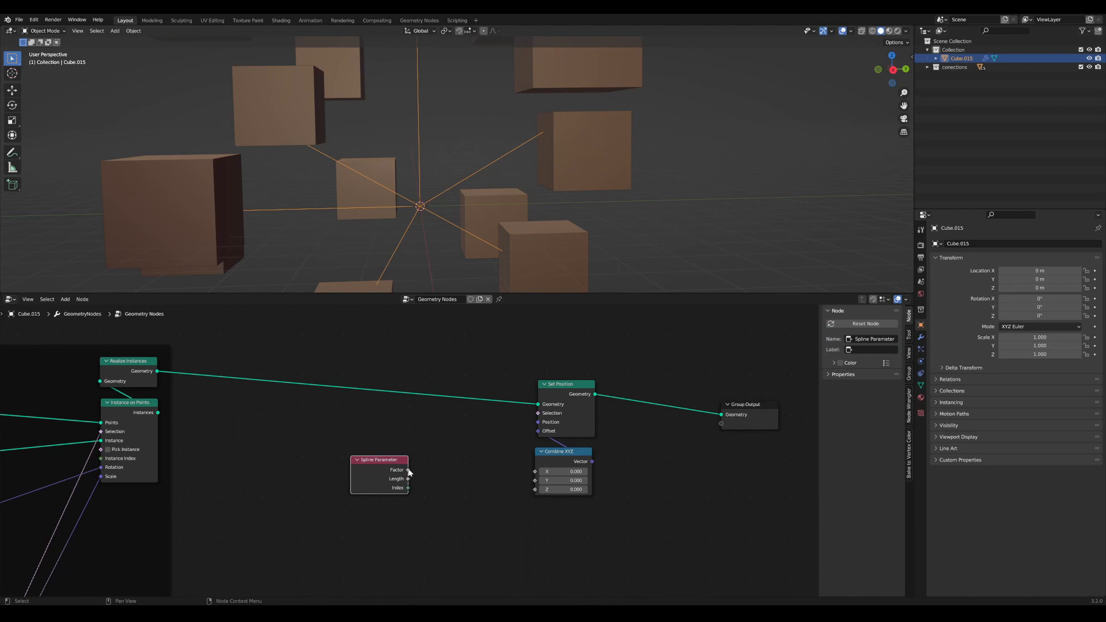
pyautogui.moveTo(407, 470); pyautogui.dragTo(536, 489)
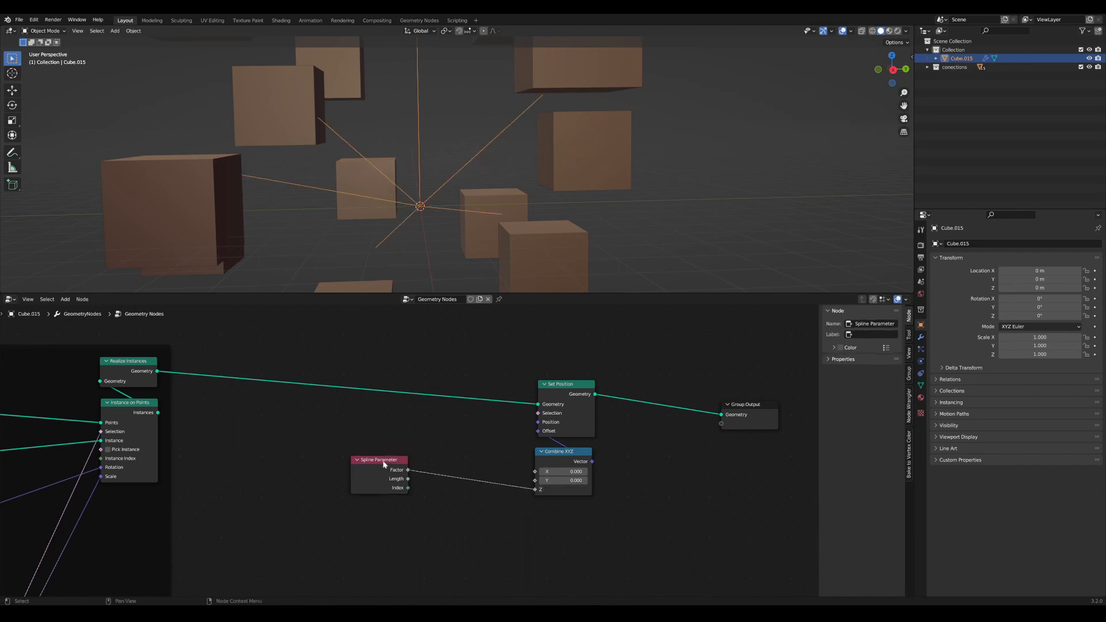
# Step: Insert a Power math node on the link between Spline Parameter and Combine XYZ, making room for it
pyautogui.moveTo(377, 463); pyautogui.dragTo(353, 483)
pyautogui.moveTo(432, 481); pyautogui.dragTo(574, 464, button='middle')
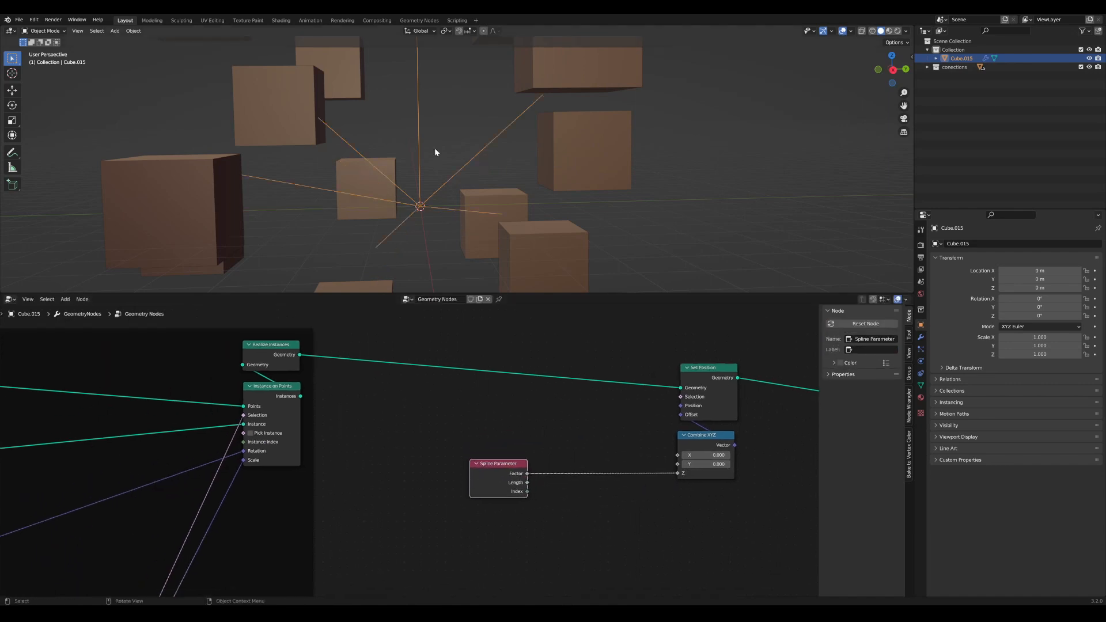
pyautogui.moveTo(488, 463); pyautogui.dragTo(446, 457)
pyautogui.press('Tab')
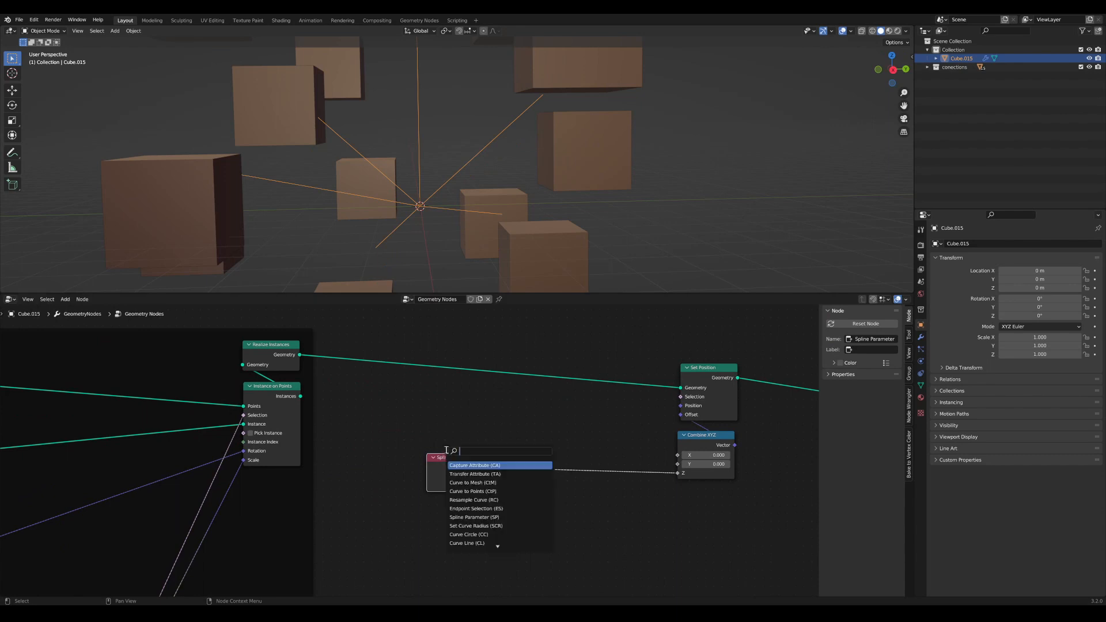
pyautogui.write('power')
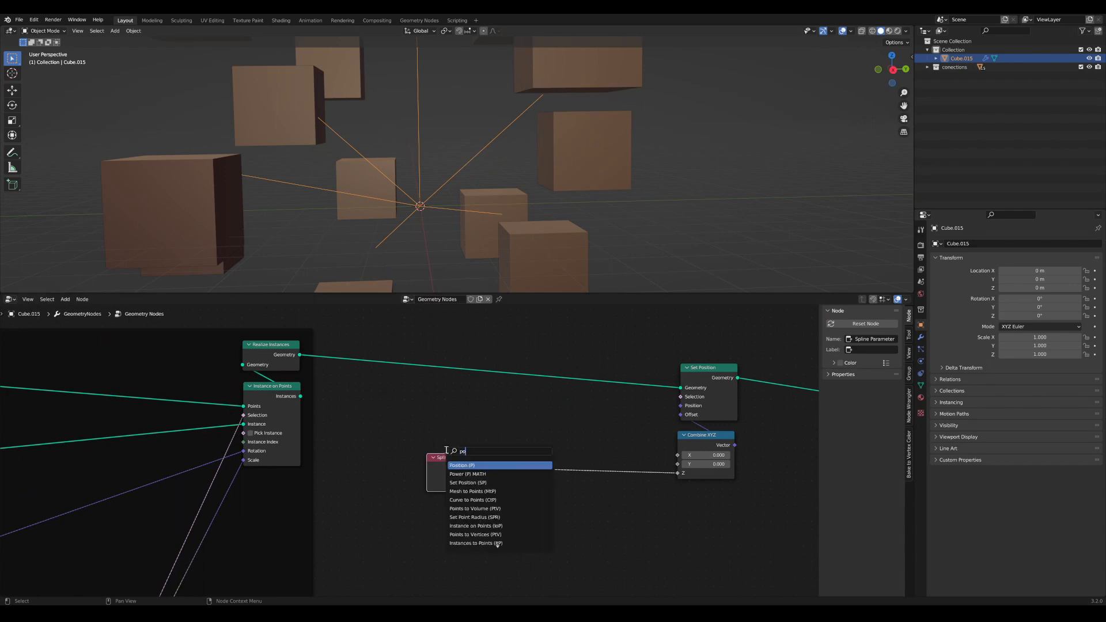
pyautogui.click(511, 468)
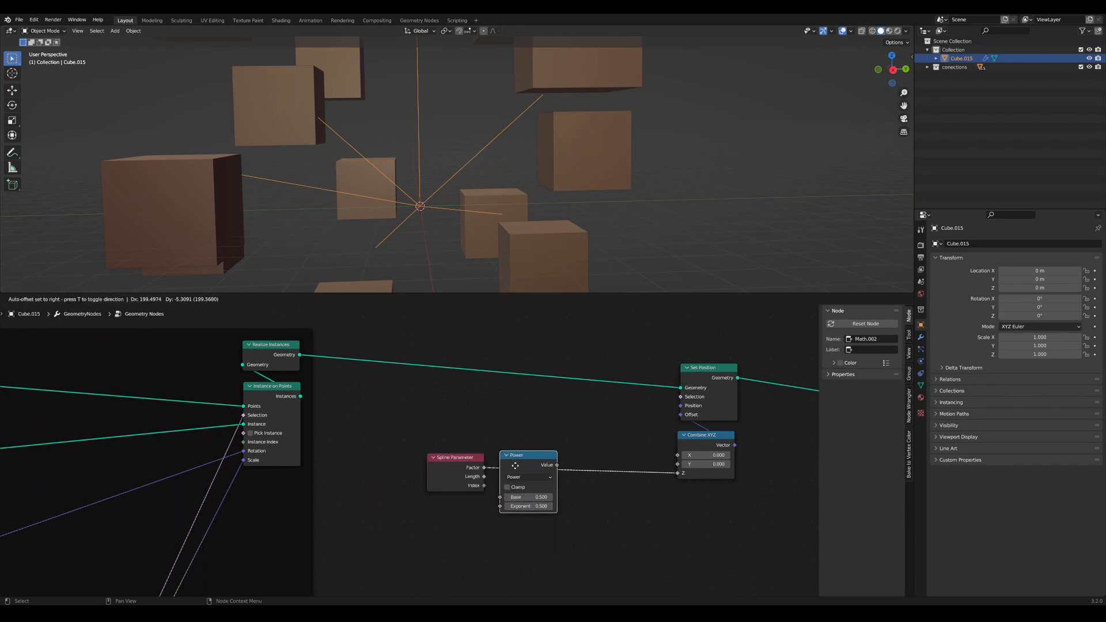
pyautogui.click(518, 465)
pyautogui.moveTo(551, 465); pyautogui.dragTo(550, 466)
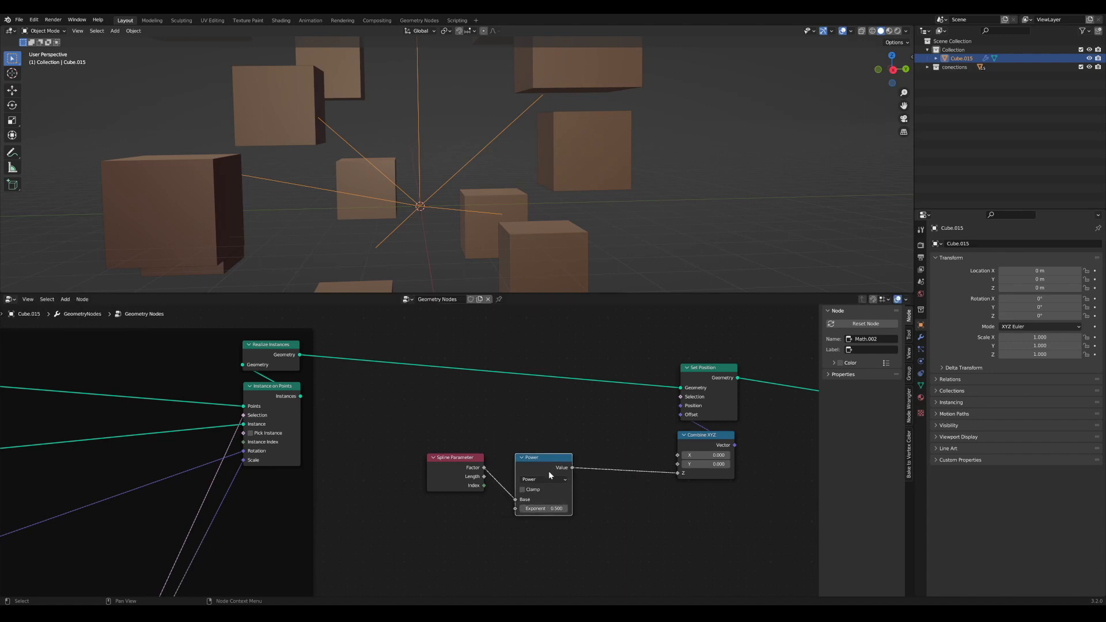
# Step: Set the Power node's exponent to 2 and tidy the positions of the Power and Spline Parameter nodes
pyautogui.click(542, 509)
pyautogui.write('2')
pyautogui.press('Return')
pyautogui.moveTo(546, 464); pyautogui.dragTo(542, 468)
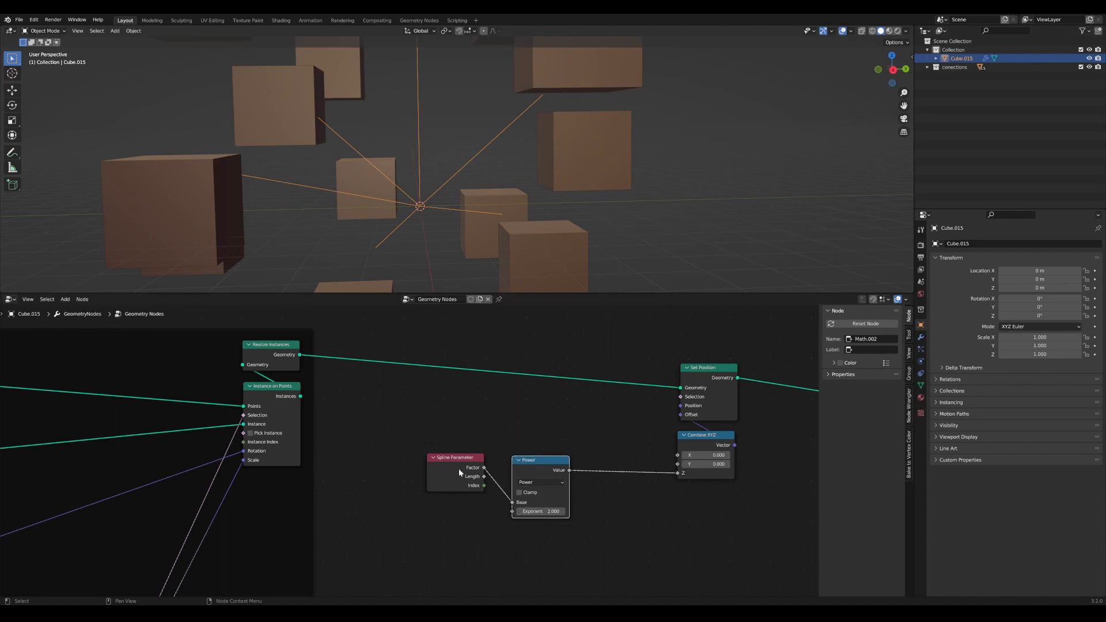
pyautogui.moveTo(458, 468); pyautogui.dragTo(470, 474)
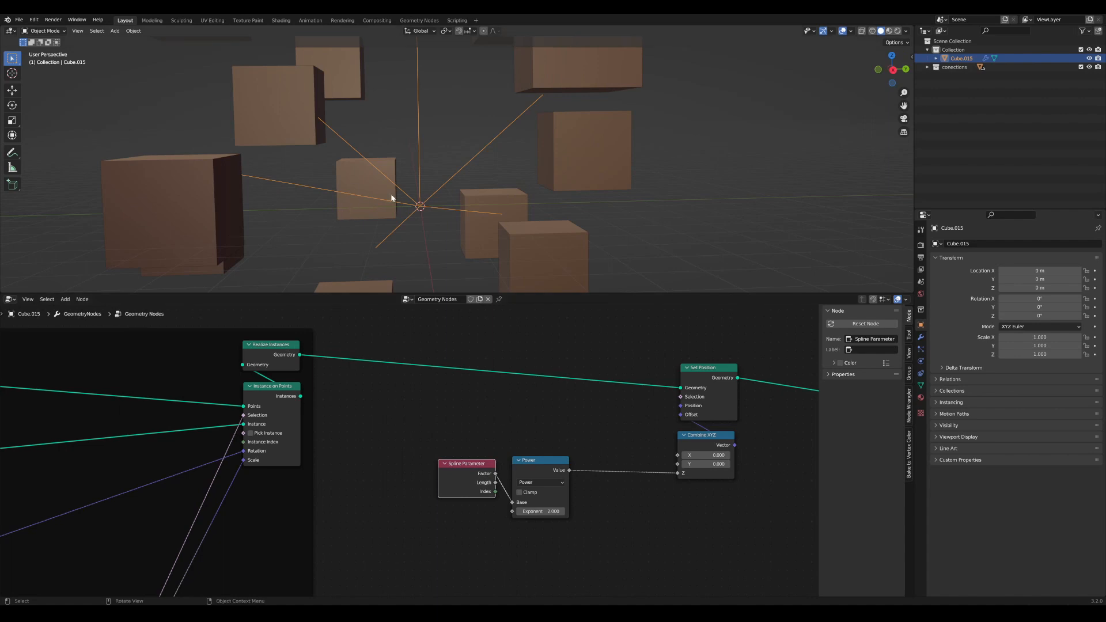
# Step: Insert a Resample Curve node between Realize Instances and Set Position and set its mode to Length
pyautogui.scroll(4, 426, 203)
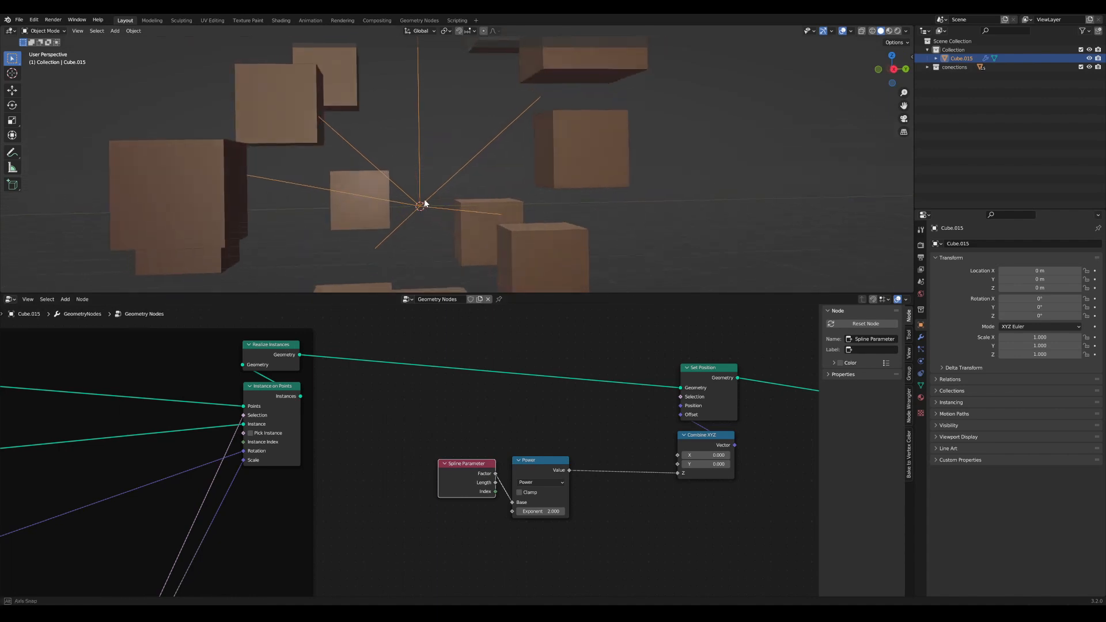
pyautogui.moveTo(425, 223); pyautogui.dragTo(429, 229, button='middle')
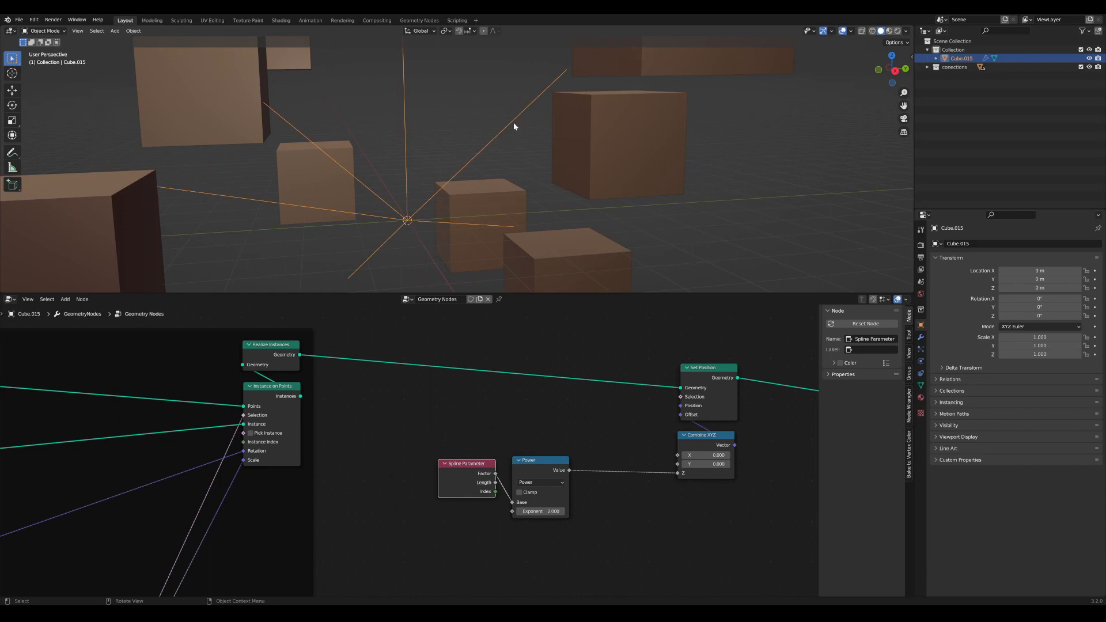
pyautogui.scroll(-1, 457, 395)
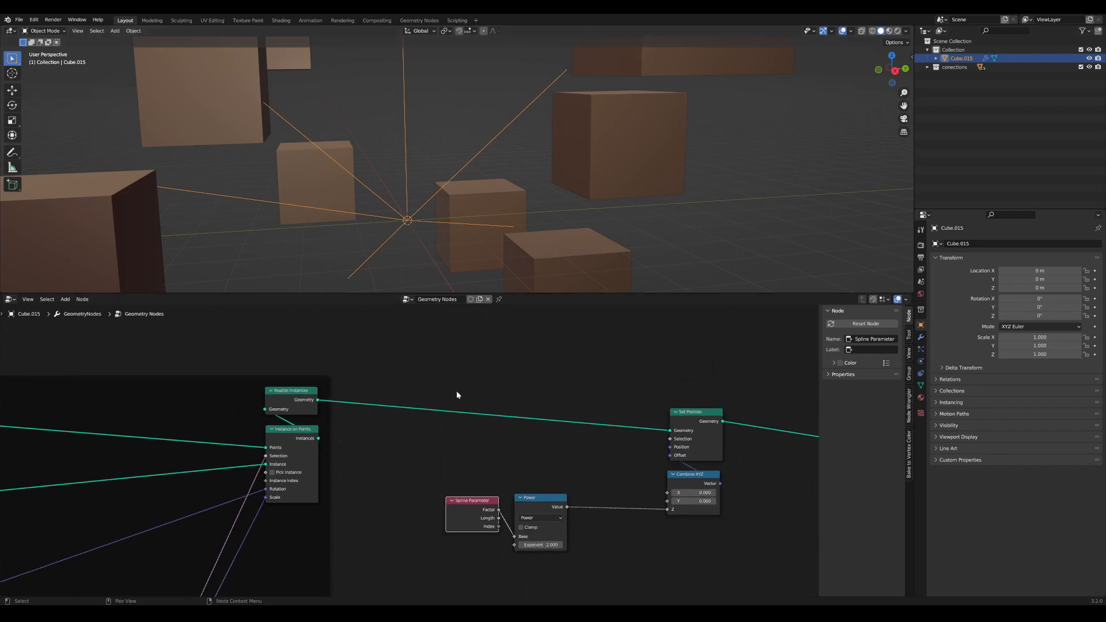
pyautogui.hotkey('shift', 'a')
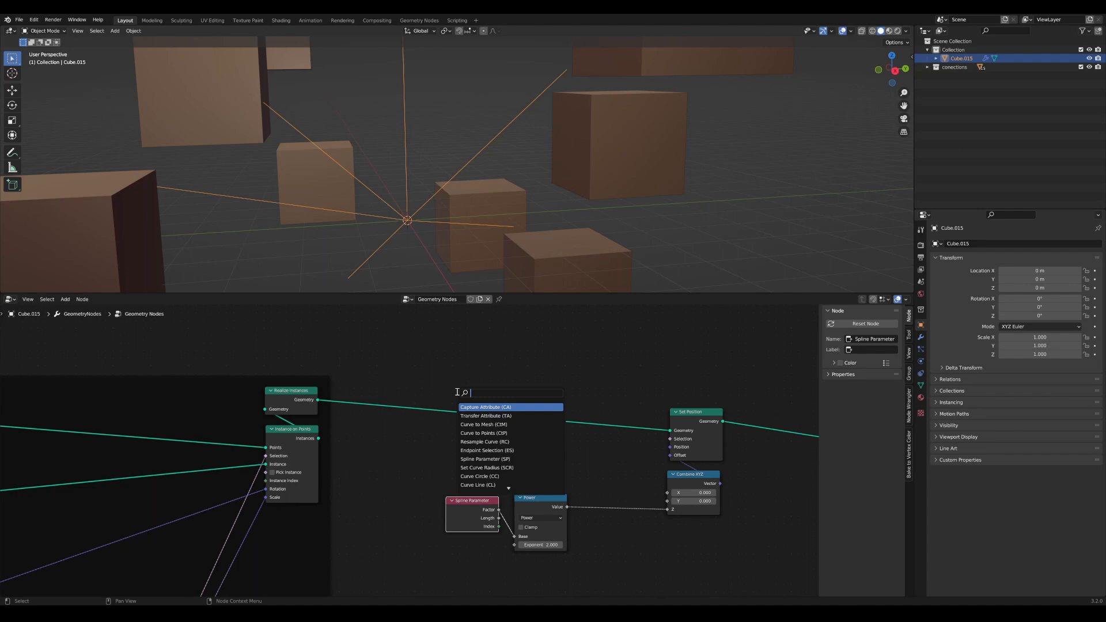
pyautogui.write('resa')
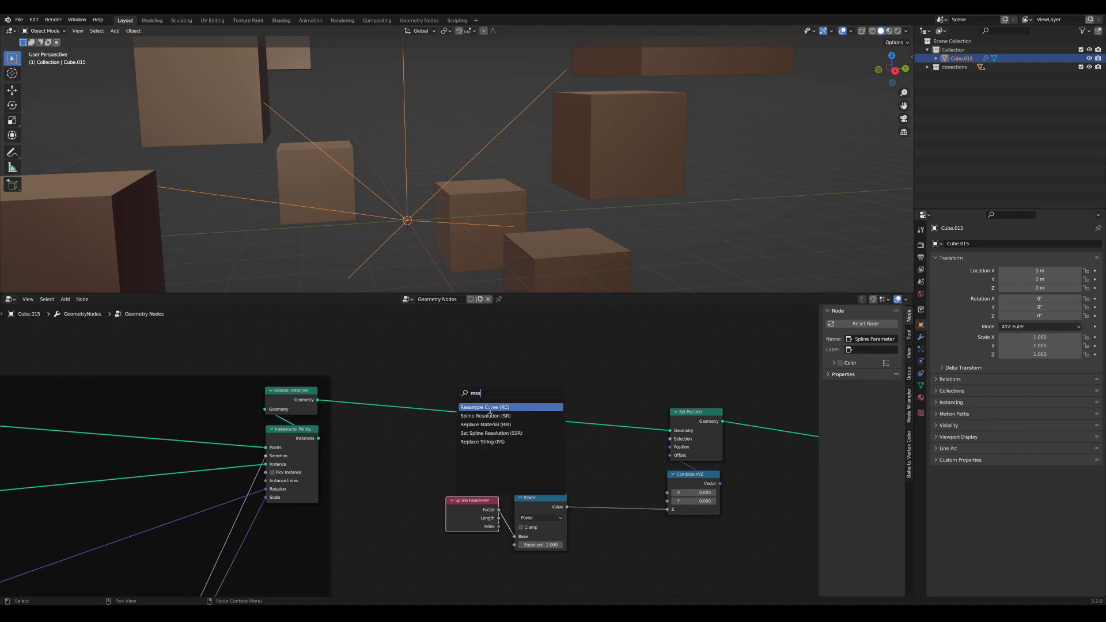
pyautogui.press('Return')
pyautogui.click(403, 396)
pyautogui.scroll(2, 403, 399)
pyautogui.scroll(3, 446, 429)
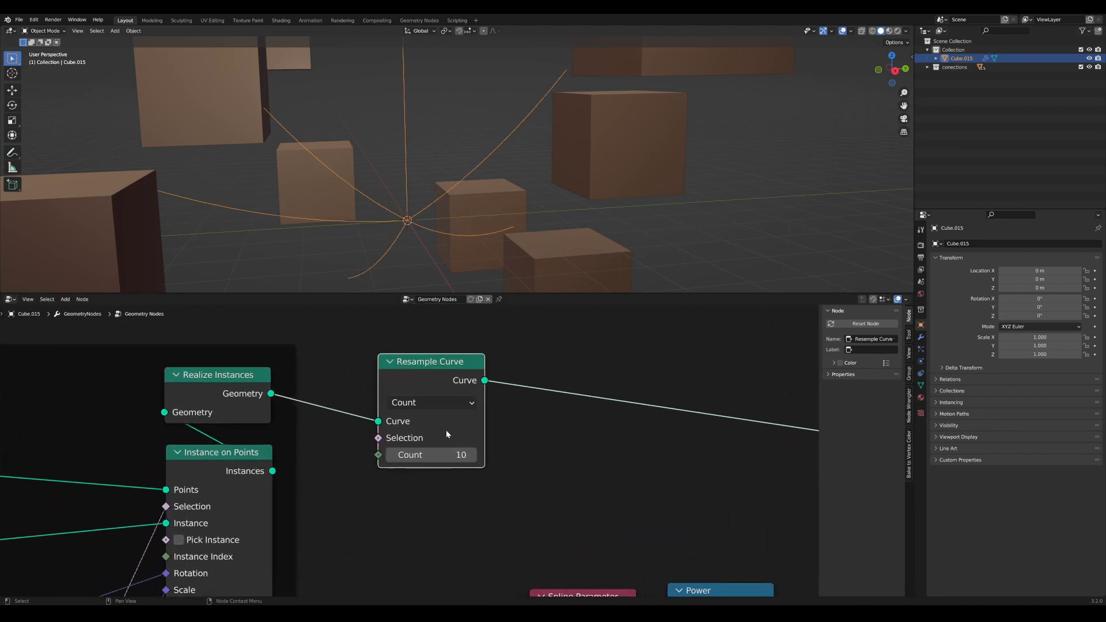
pyautogui.click(445, 399)
pyautogui.click(441, 456)
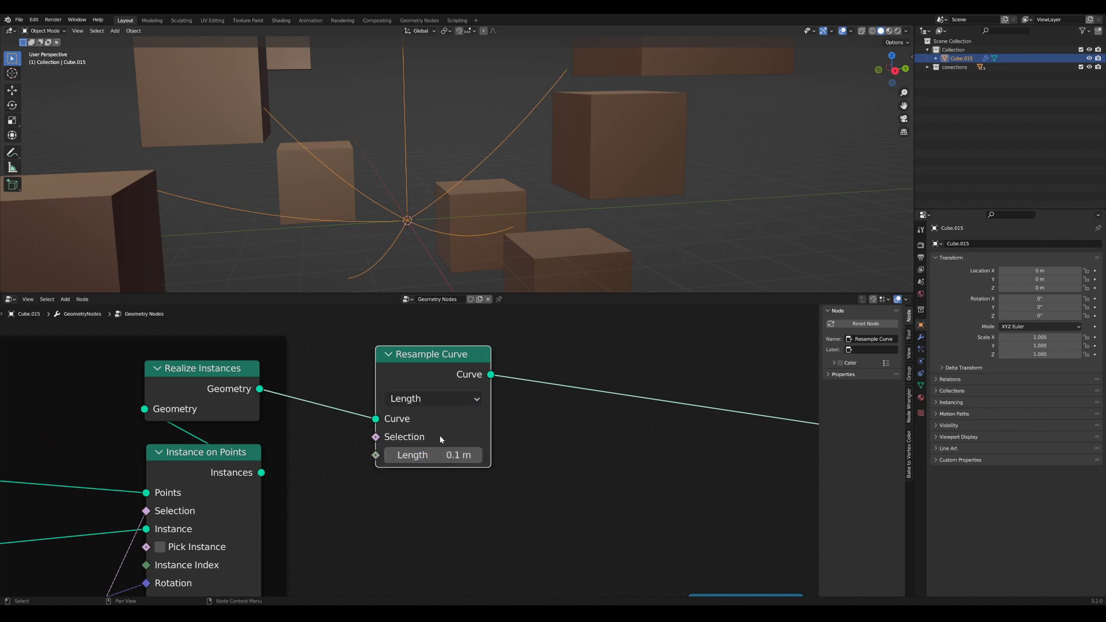
# Step: Move the Spline Parameter and Power nodes away from Combine XYZ to make room for another node between them
pyautogui.moveTo(414, 228); pyautogui.dragTo(425, 236, button='middle')
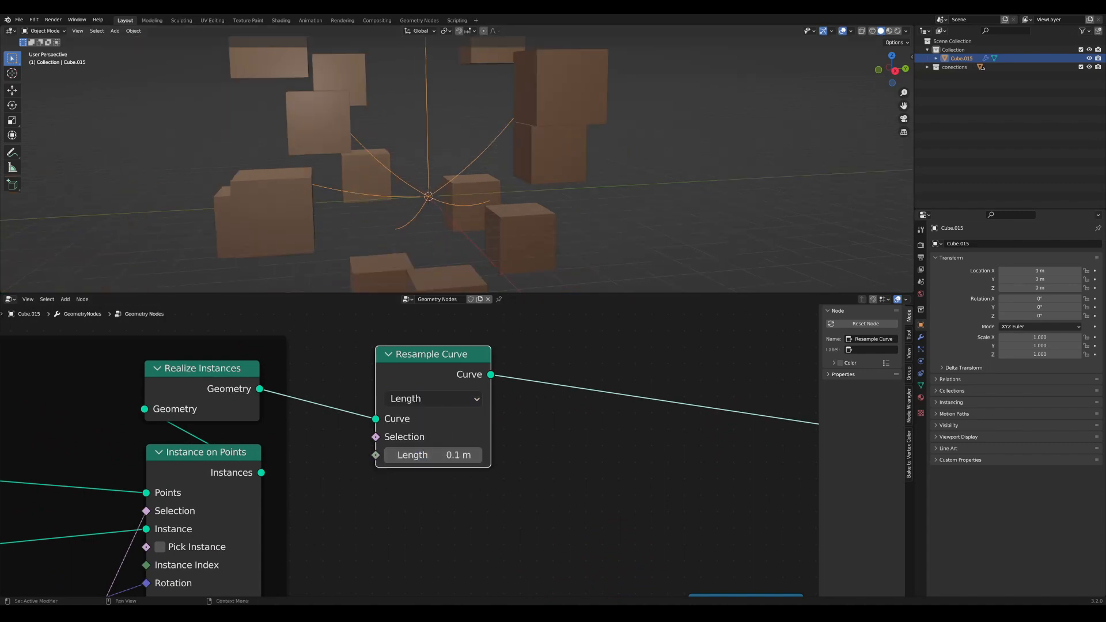
pyautogui.moveTo(439, 221); pyautogui.dragTo(433, 207, button='middle')
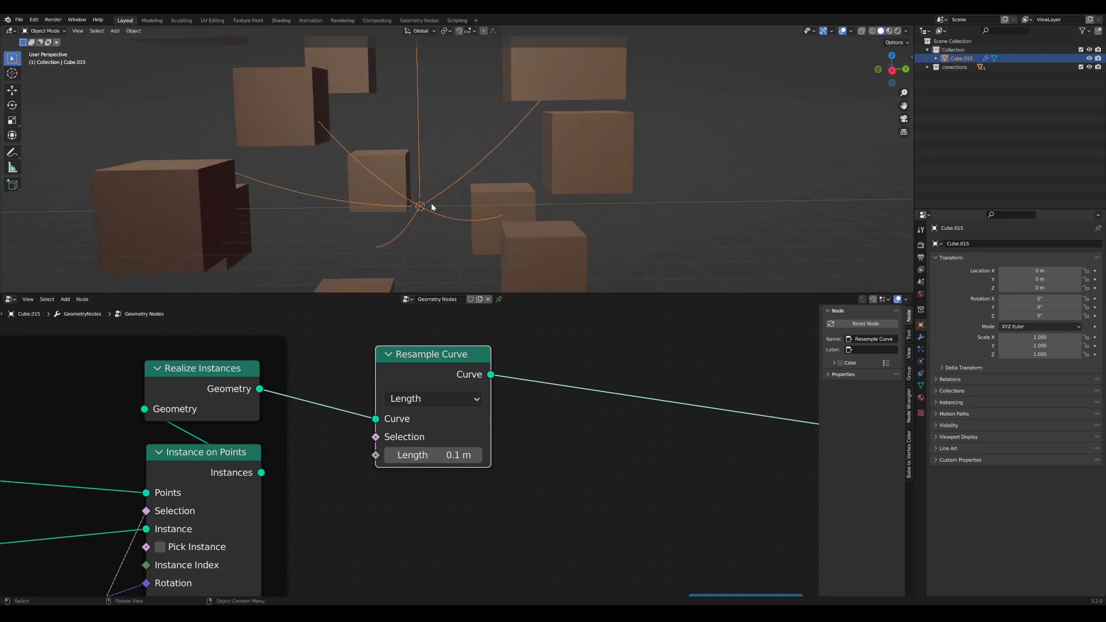
pyautogui.scroll(-5, 420, 485)
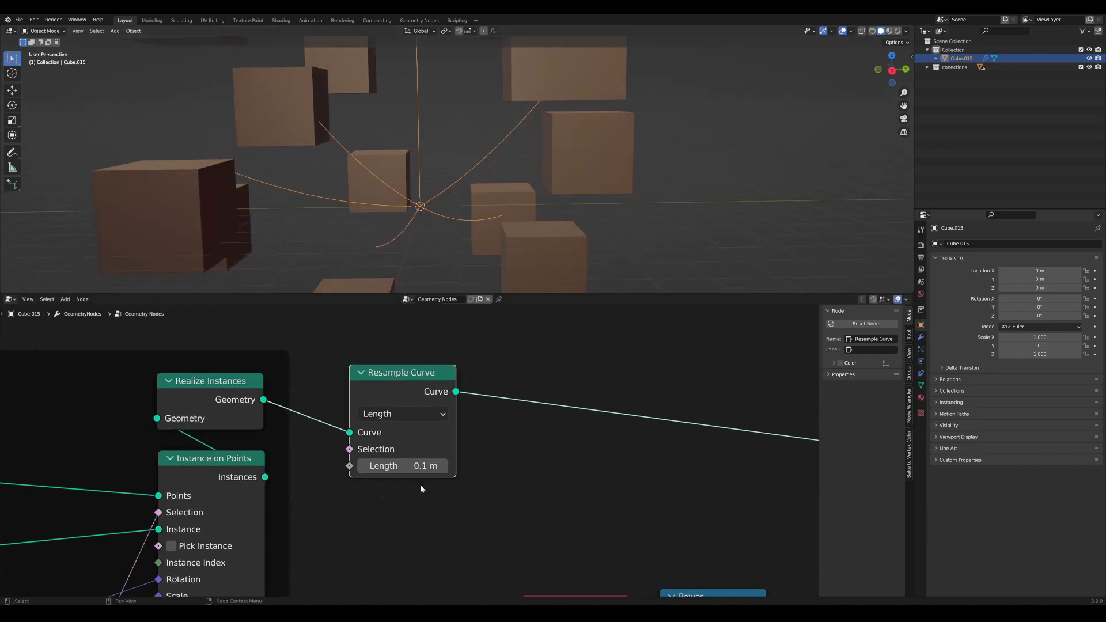
pyautogui.moveTo(510, 507); pyautogui.dragTo(396, 438, button='middle')
pyautogui.scroll(-2, 397, 439)
pyautogui.moveTo(517, 541); pyautogui.dragTo(385, 485)
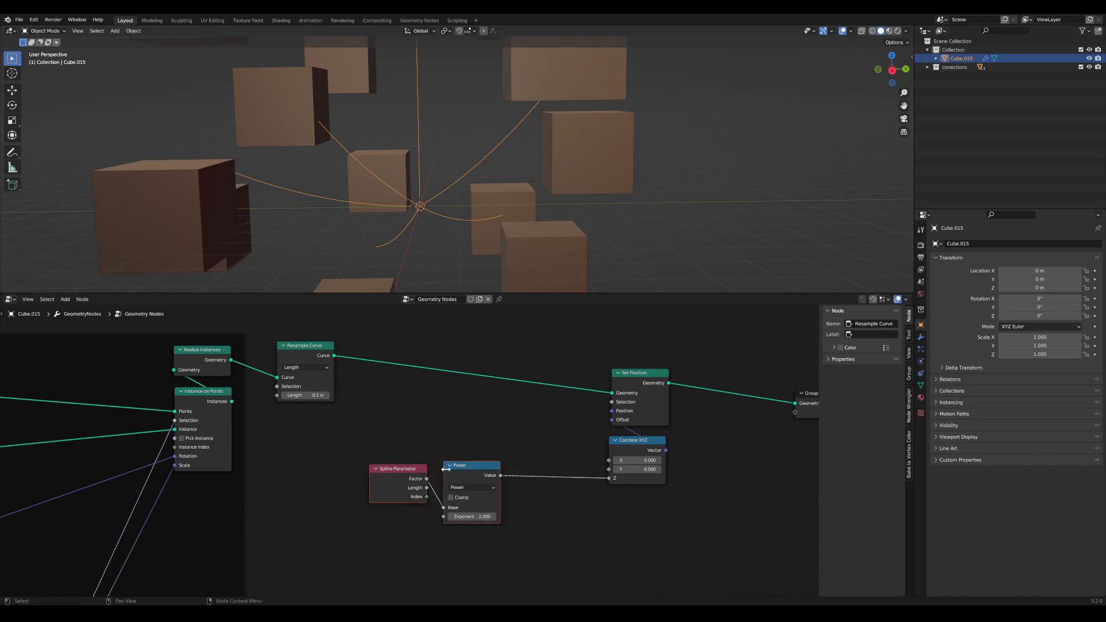
pyautogui.moveTo(459, 468); pyautogui.dragTo(434, 474)
pyautogui.moveTo(353, 101); pyautogui.dragTo(486, 160, button='middle')
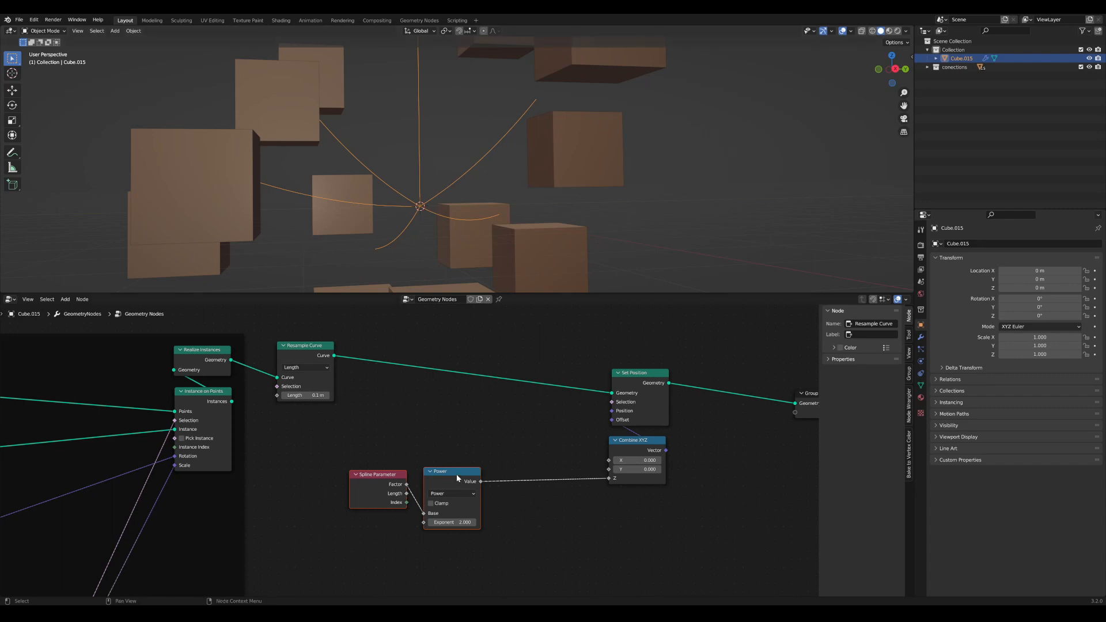
pyautogui.moveTo(456, 475); pyautogui.dragTo(455, 478)
pyautogui.moveTo(447, 236); pyautogui.dragTo(442, 235, button='middle')
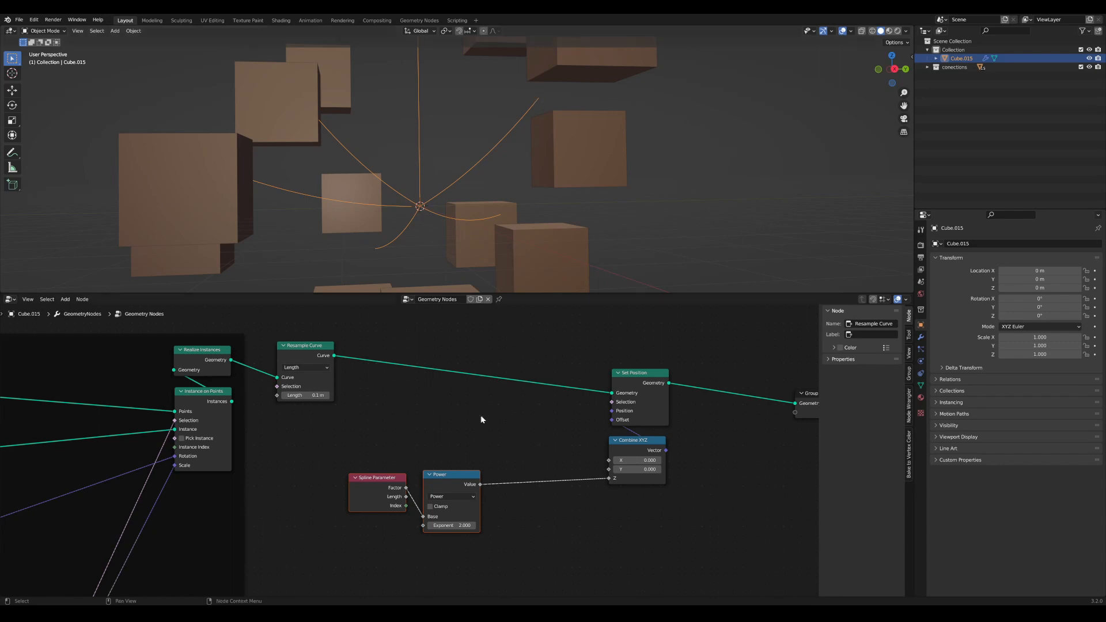
# Step: Insert a Subtract math node between Power and Combine XYZ and set its subtracted value to 1
pyautogui.moveTo(506, 501); pyautogui.dragTo(454, 477, button='middle')
pyautogui.press('Tab')
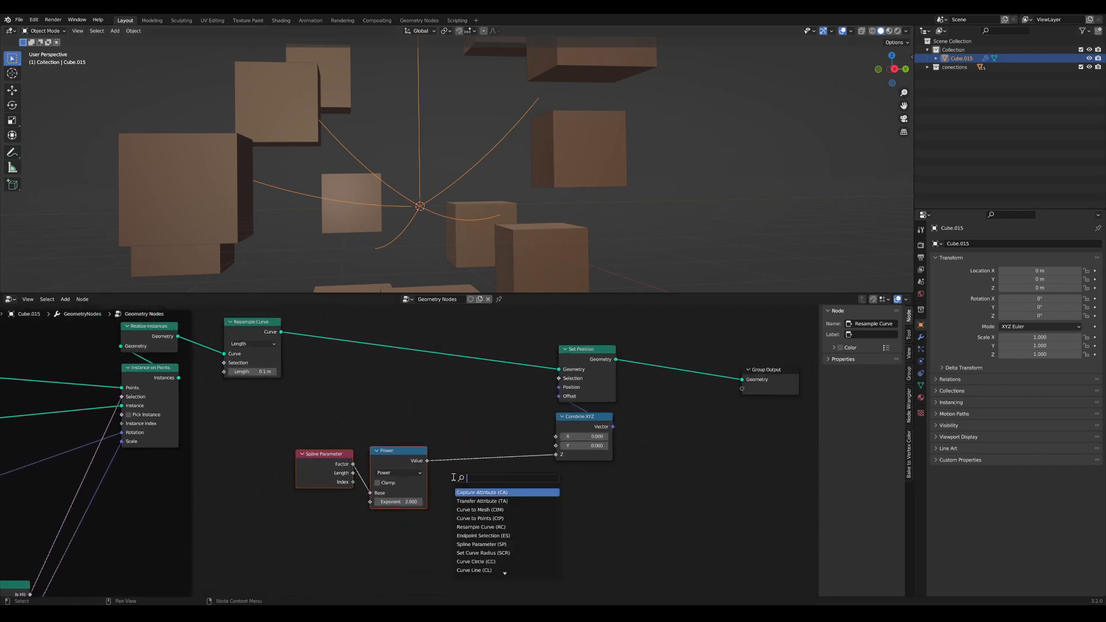
pyautogui.write('subt')
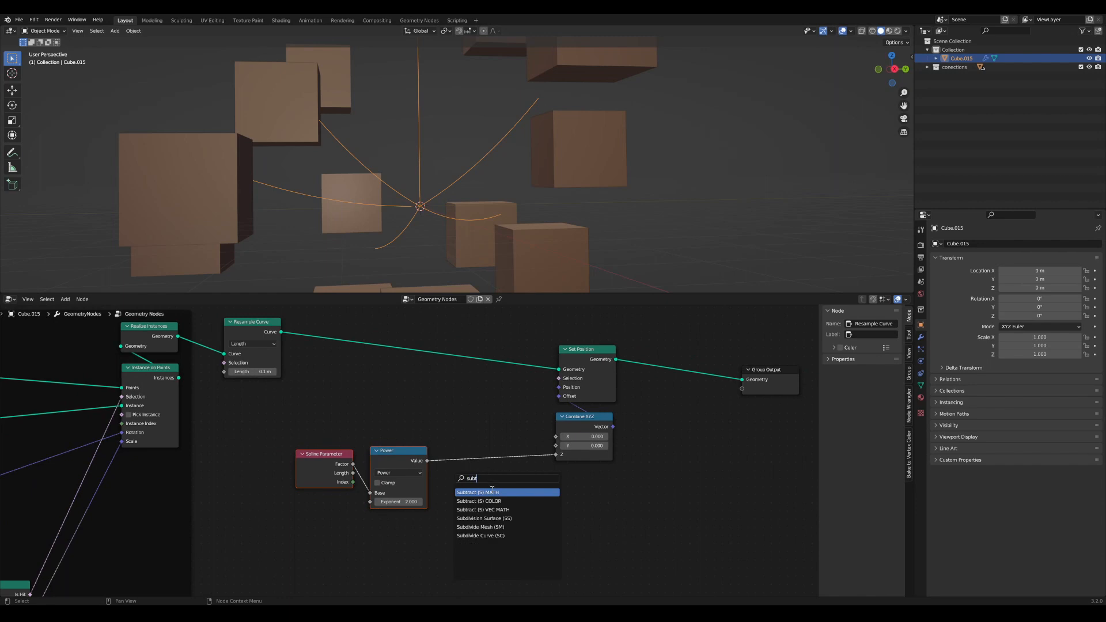
pyautogui.press('Return')
pyautogui.click(486, 469)
pyautogui.doubleClick(498, 502)
pyautogui.write('1')
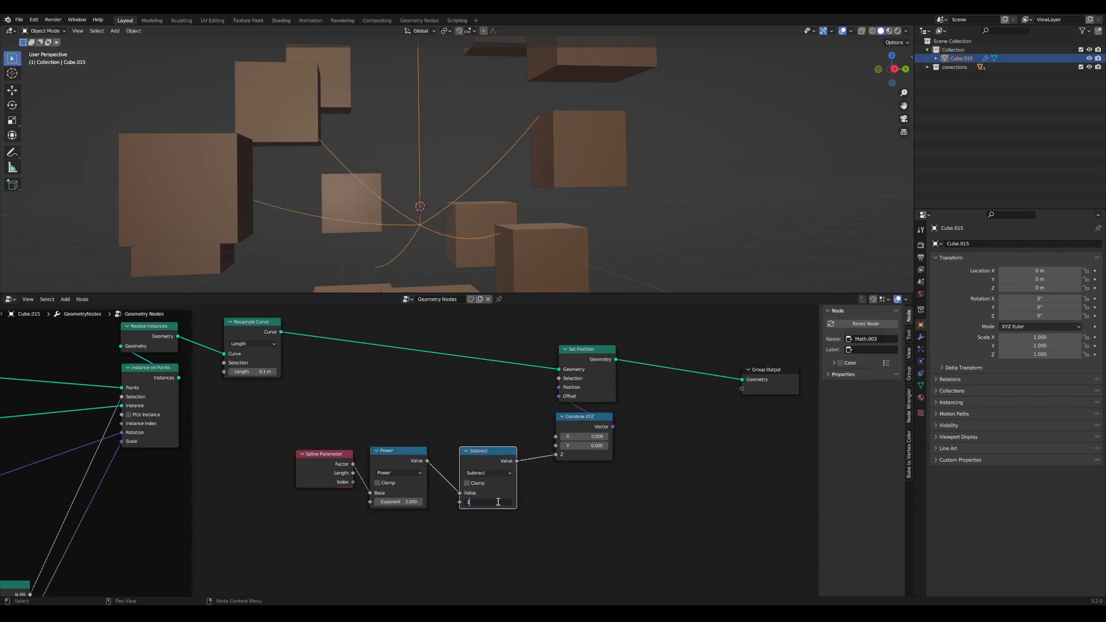
pyautogui.press('Return')
pyautogui.moveTo(405, 495); pyautogui.dragTo(441, 462, button='middle')
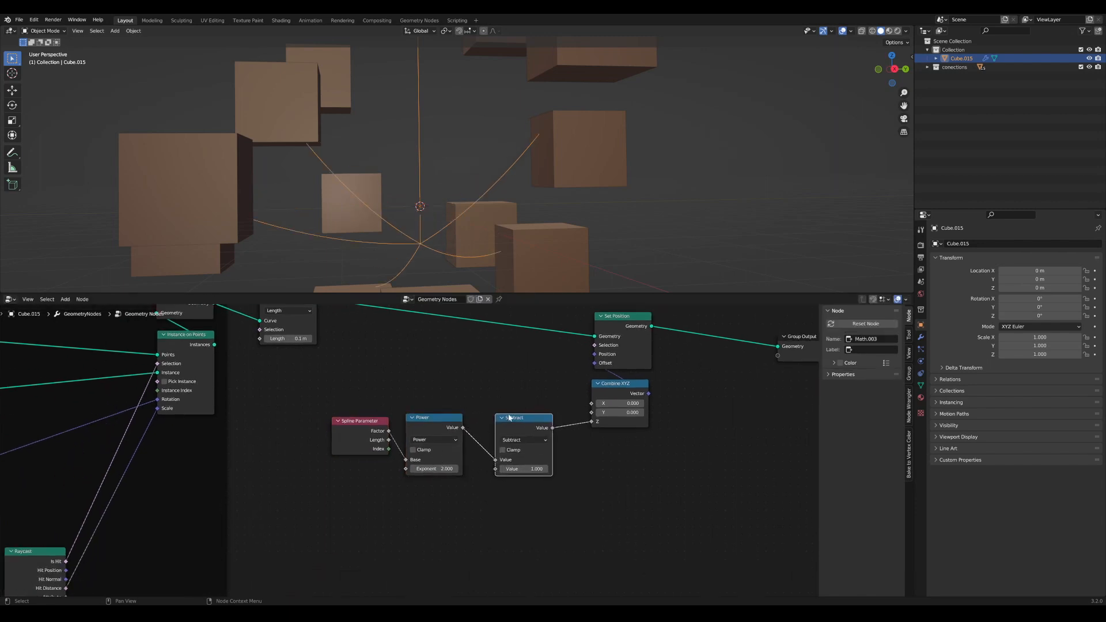
# Step: Insert a Multiply math node between Subtract and Combine XYZ, keeping the Subtract node close to Power
pyautogui.moveTo(516, 419); pyautogui.dragTo(422, 426)
pyautogui.moveTo(423, 426); pyautogui.dragTo(476, 433, button='middle')
pyautogui.scroll(-3, 476, 433)
pyautogui.press('Tab')
pyautogui.write('mul')
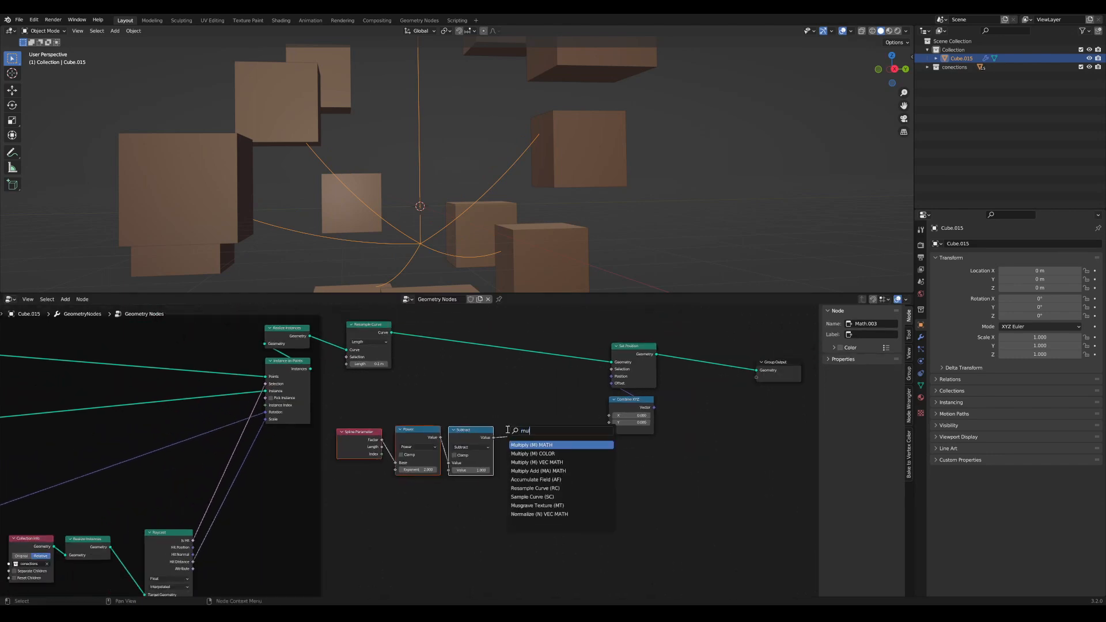
pyautogui.press('Return')
pyautogui.click(537, 433)
pyautogui.scroll(6, 526, 437)
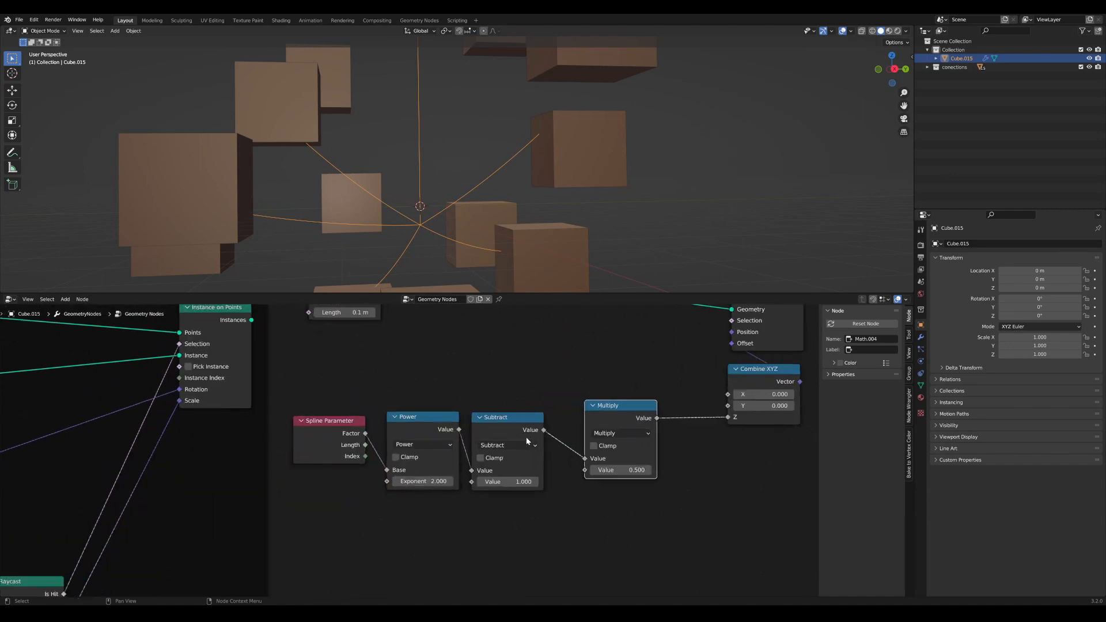
# Step: Set the Multiply value to 0.520 and space the Spline Parameter, Power, Subtract and Multiply nodes evenly
pyautogui.moveTo(526, 437); pyautogui.dragTo(423, 431, button='middle')
pyautogui.moveTo(523, 463)
pyautogui.keyDown('shift'); pyautogui.mouseDown()
pyautogui.moveTo(541, 463)
pyautogui.moveTo(527, 462)
pyautogui.mouseUp(); pyautogui.keyUp('shift')
pyautogui.scroll(-3, 447, 240)
pyautogui.moveTo(441, 181)
pyautogui.mouseDown(button='middle')
pyautogui.moveTo(472, 192)
pyautogui.moveTo(449, 200)
pyautogui.mouseUp(button='middle')
pyautogui.scroll(-2, 450, 199)
pyautogui.moveTo(428, 397); pyautogui.dragTo(430, 398)
pyautogui.moveTo(305, 410); pyautogui.dragTo(320, 400)
pyautogui.moveTo(245, 414); pyautogui.dragTo(263, 403)
# Step: Rotate the thread object freely to about -2.91° on X, -46.6° on Y and 2.93° on Z
pyautogui.moveTo(429, 186)
pyautogui.mouseDown(button='middle')
pyautogui.moveTo(524, 185)
pyautogui.moveTo(477, 216)
pyautogui.moveTo(416, 192)
pyautogui.mouseUp(button='middle')
pyautogui.press('r')
pyautogui.click(482, 178)
# Step: Move two of the surrounding cubes to new places around the threads and reselect the thread object Cube.015
pyautogui.click(496, 134)
pyautogui.moveTo(497, 134); pyautogui.dragTo(423, 169, button='middle')
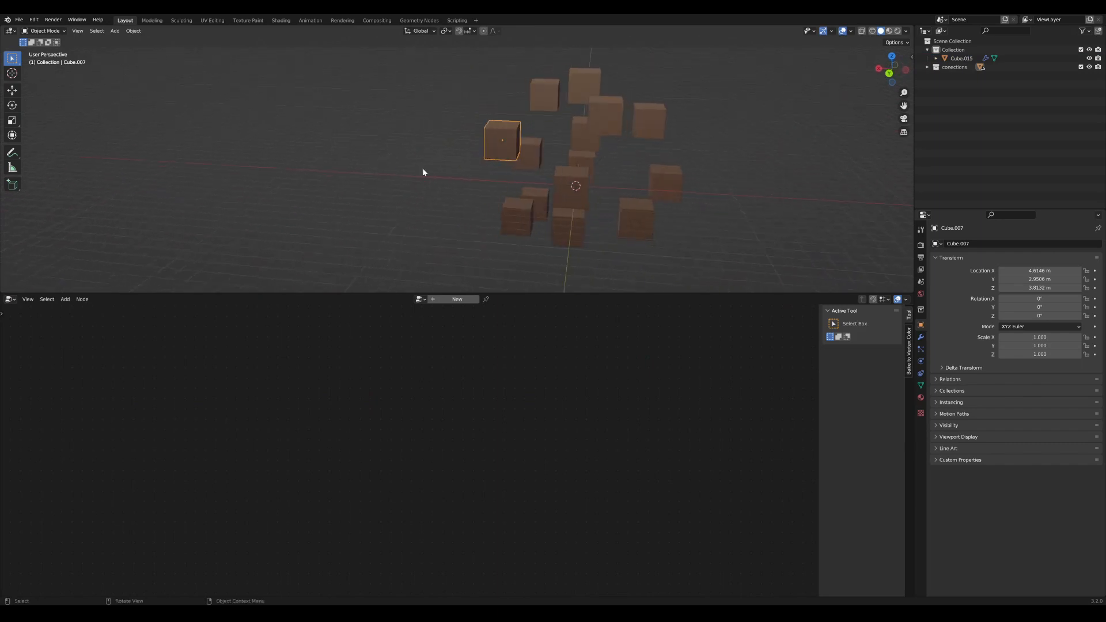
pyautogui.press('g')
pyautogui.click(607, 164)
pyautogui.moveTo(607, 163); pyautogui.dragTo(706, 218, button='middle')
pyautogui.click(650, 192)
pyautogui.press('g')
pyautogui.click(659, 206)
pyautogui.scroll(3, 645, 242)
pyautogui.keyDown('shift'); pyautogui.moveTo(634, 248); pyautogui.dragTo(632, 206, button='middle'); pyautogui.keyUp('shift')
pyautogui.click(612, 198)
pyautogui.scroll(2, 612, 201)
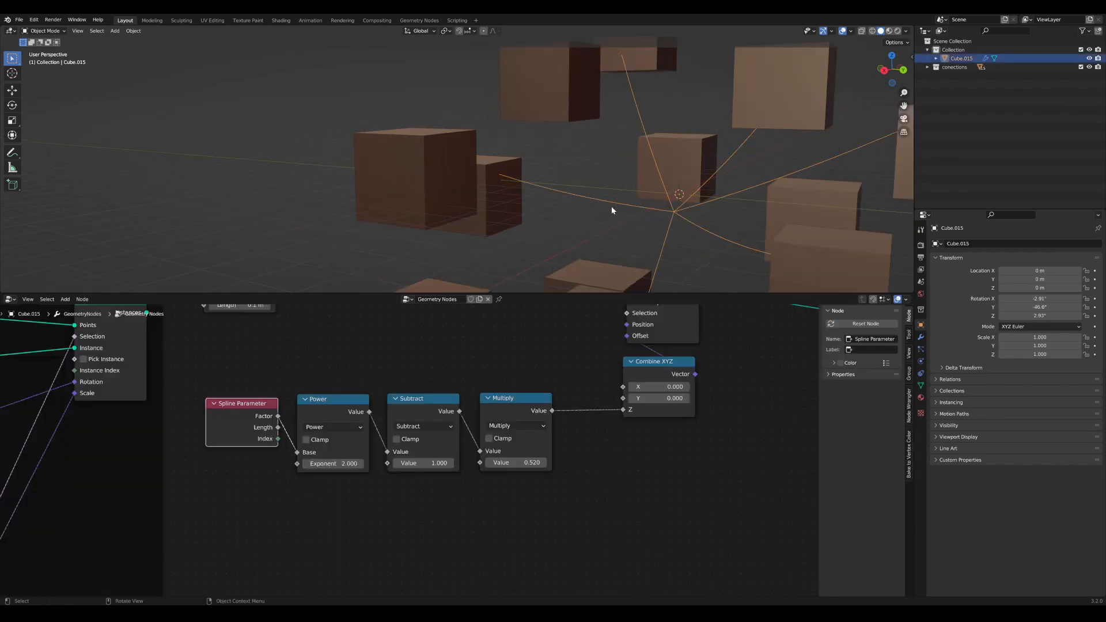
pyautogui.scroll(-4, 639, 248)
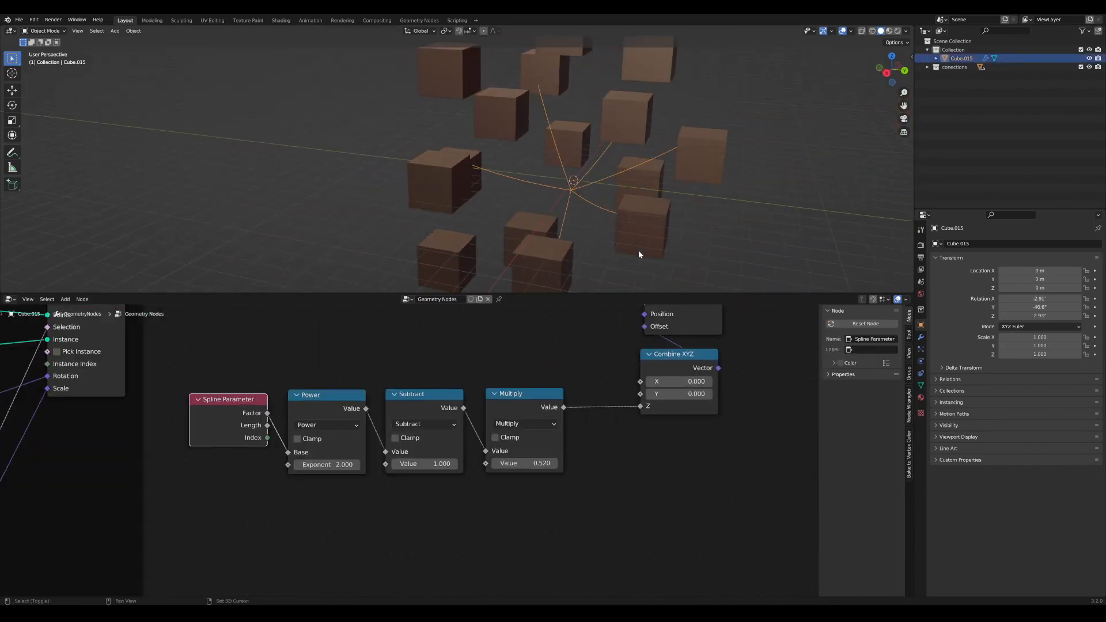
# Step: Test a Multiply value of -0.960 on the thread curvature and settle on 0.790
pyautogui.moveTo(526, 464); pyautogui.dragTo(473, 465)
pyautogui.moveTo(669, 183); pyautogui.dragTo(587, 168, button='middle')
pyautogui.scroll(2, 587, 168)
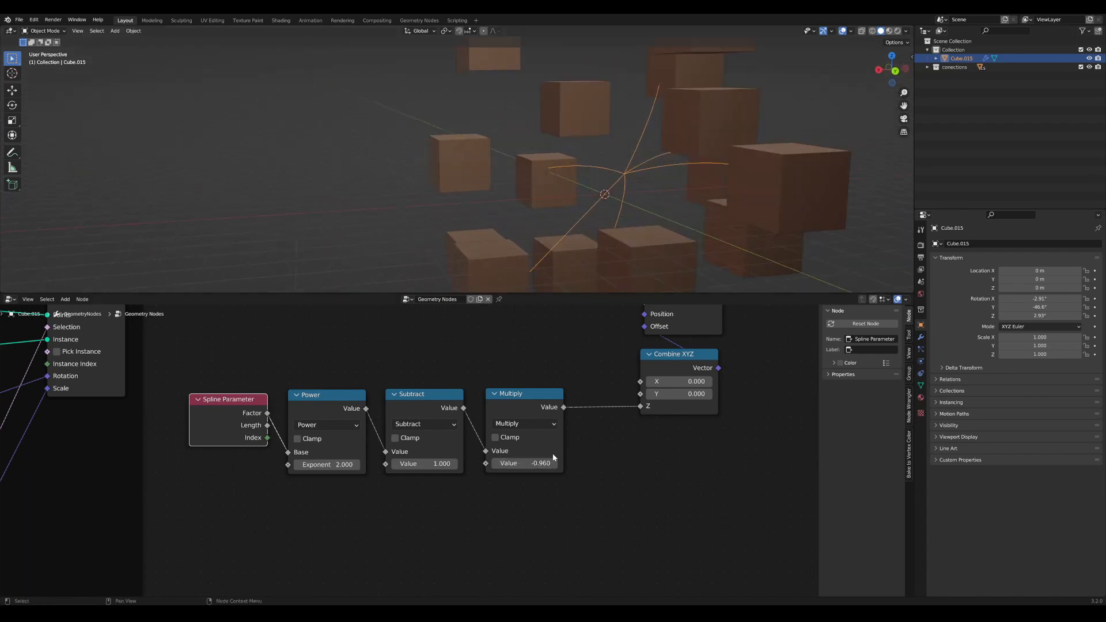
pyautogui.moveTo(542, 463); pyautogui.dragTo(608, 463)
pyautogui.moveTo(620, 177); pyautogui.dragTo(649, 189, button='middle')
pyautogui.scroll(-1, 579, 386)
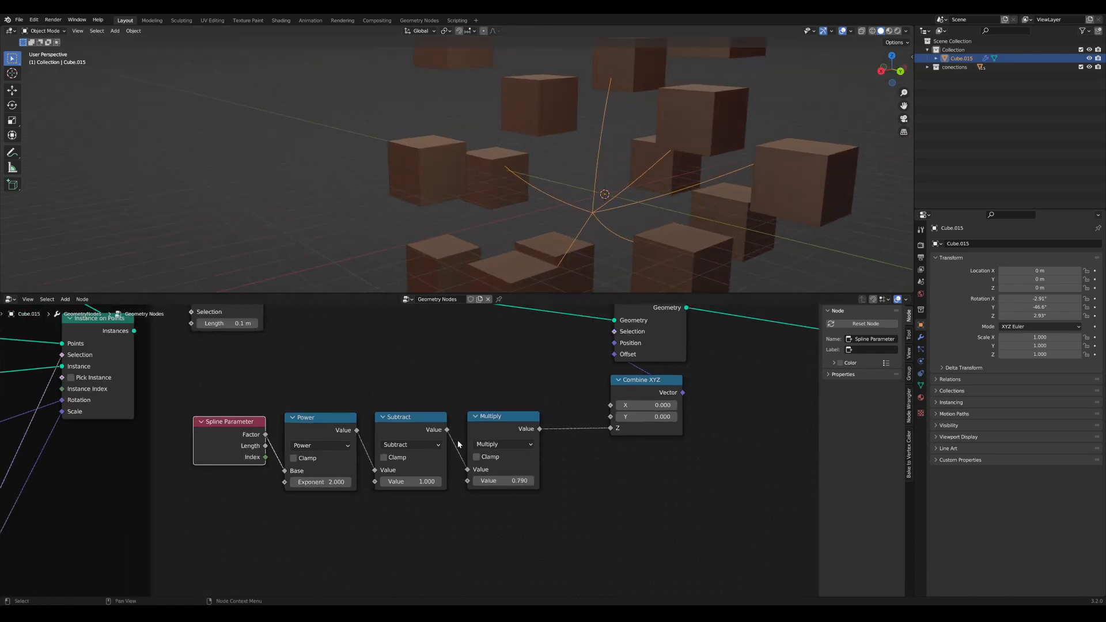
# Step: Place Combine XYZ beside Multiply and line up the Subtract, Power and Spline Parameter nodes in one compact row
pyautogui.moveTo(530, 400); pyautogui.dragTo(230, 501)
pyautogui.moveTo(639, 384); pyautogui.dragTo(582, 422)
pyautogui.moveTo(419, 421); pyautogui.dragTo(426, 419)
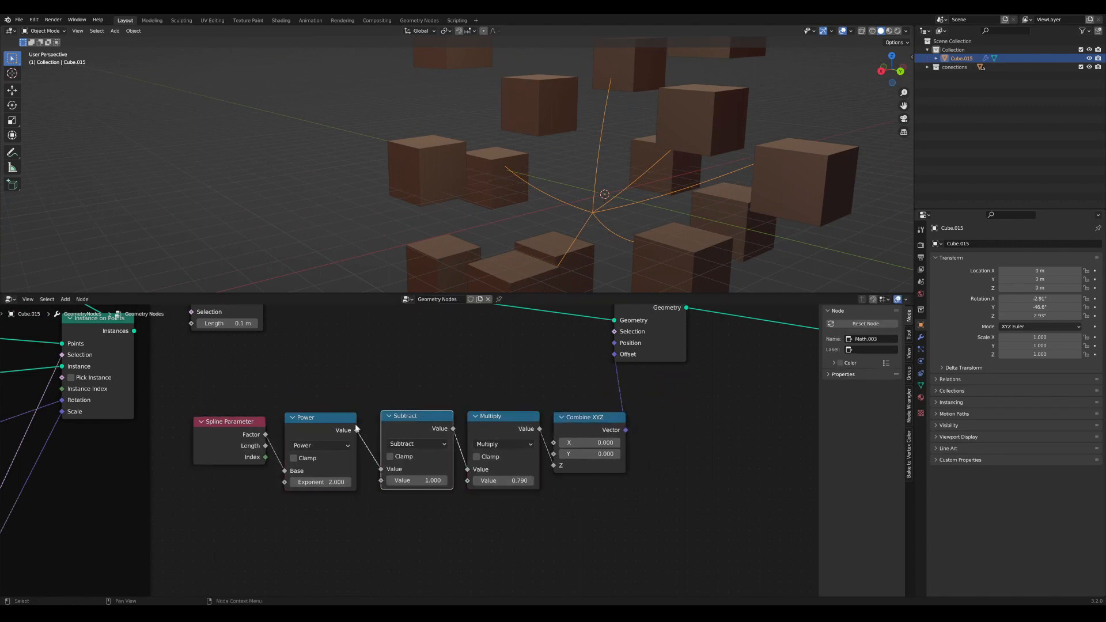
pyautogui.moveTo(327, 421); pyautogui.dragTo(337, 420)
pyautogui.moveTo(255, 419); pyautogui.dragTo(266, 416)
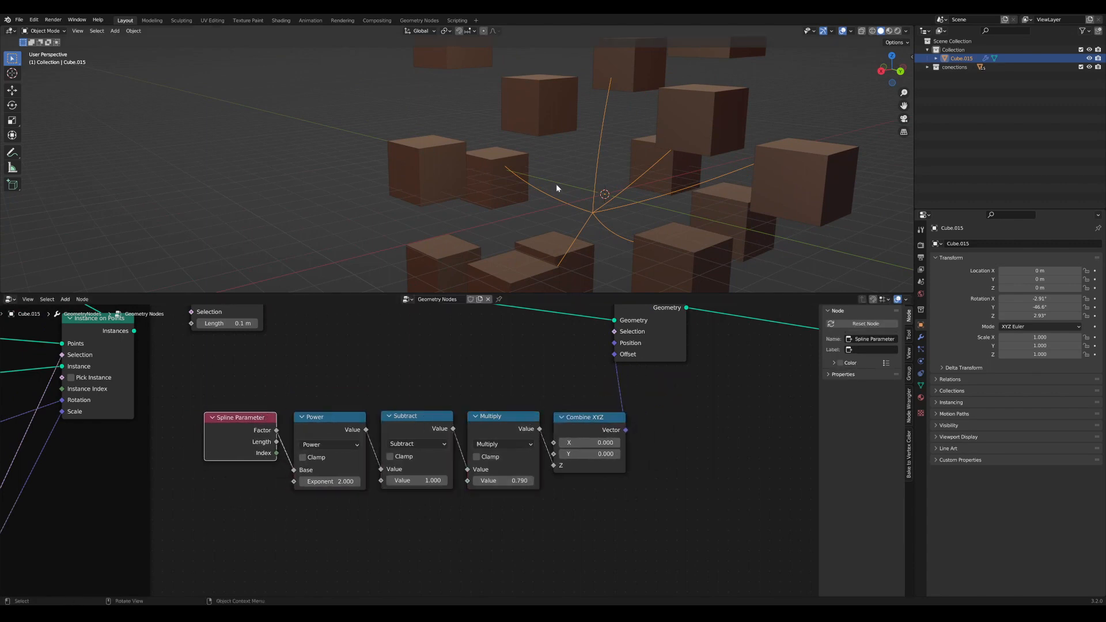
pyautogui.moveTo(555, 184); pyautogui.dragTo(622, 192, button='middle')
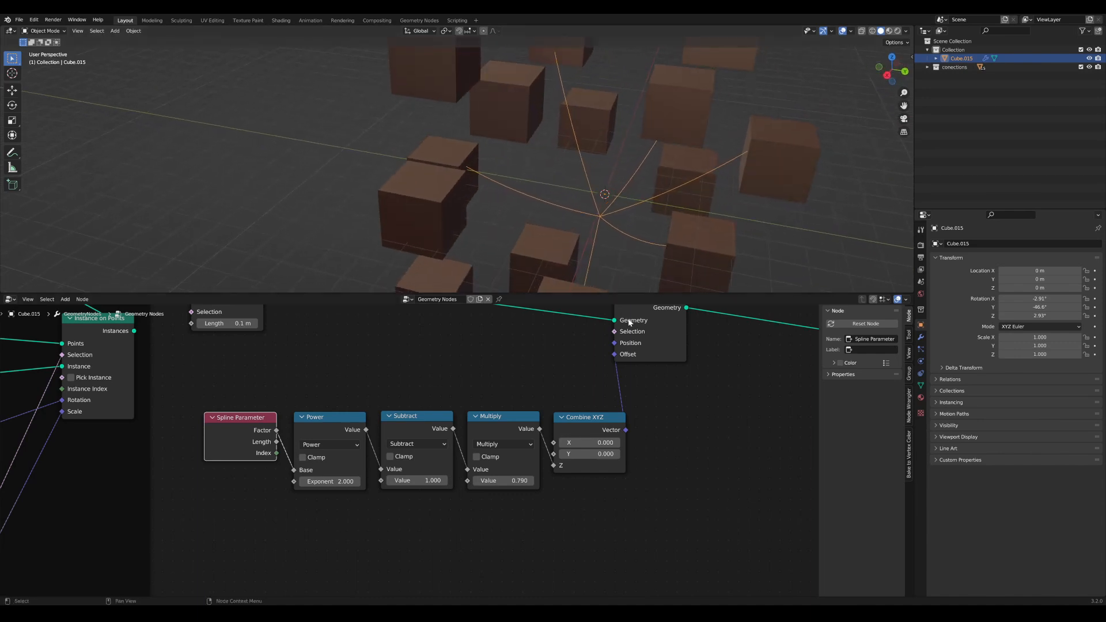
# Step: Move the Set Position and Group Output nodes farther from the math nodes, with Set Position slightly higher
pyautogui.moveTo(713, 339); pyautogui.dragTo(644, 390, button='middle')
pyautogui.click(587, 350)
pyautogui.moveTo(586, 349); pyautogui.dragTo(630, 336)
pyautogui.moveTo(639, 339); pyautogui.dragTo(580, 352, button='middle')
pyautogui.moveTo(789, 460); pyautogui.dragTo(563, 368)
pyautogui.moveTo(564, 369); pyautogui.dragTo(636, 345)
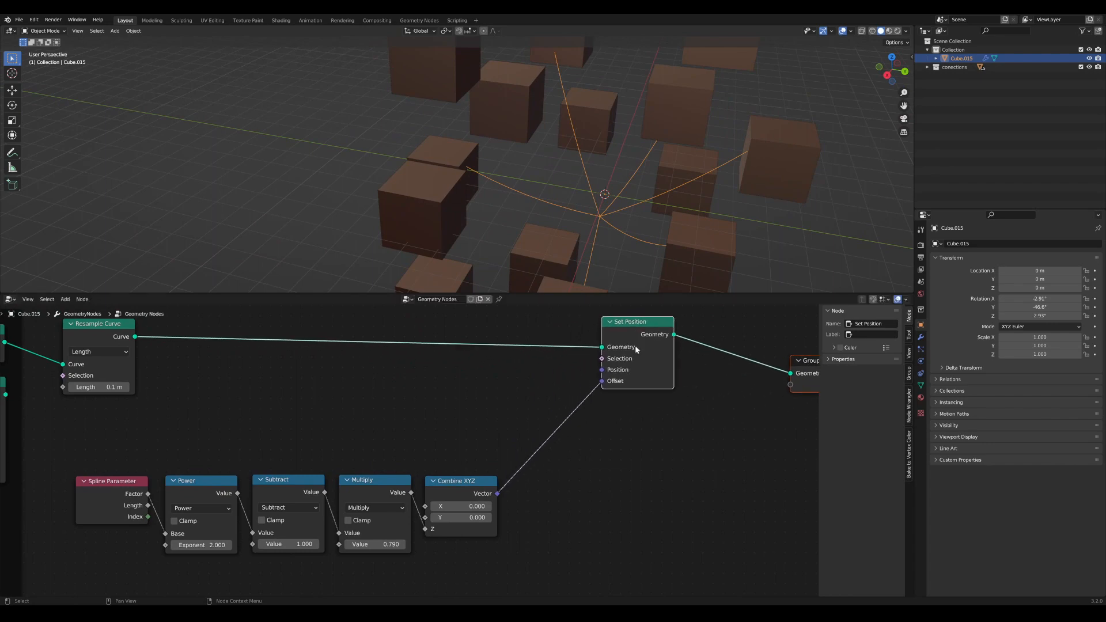
pyautogui.scroll(-3, 562, 530)
pyautogui.moveTo(563, 530); pyautogui.dragTo(548, 493, button='middle')
pyautogui.scroll(1, 558, 455)
# Step: Add an Arrows empty at the world origin and rename it neutral
pyautogui.moveTo(641, 118); pyautogui.dragTo(547, 197, button='middle')
pyautogui.hotkey('shift', 'a')
pyautogui.moveTo(549, 198)
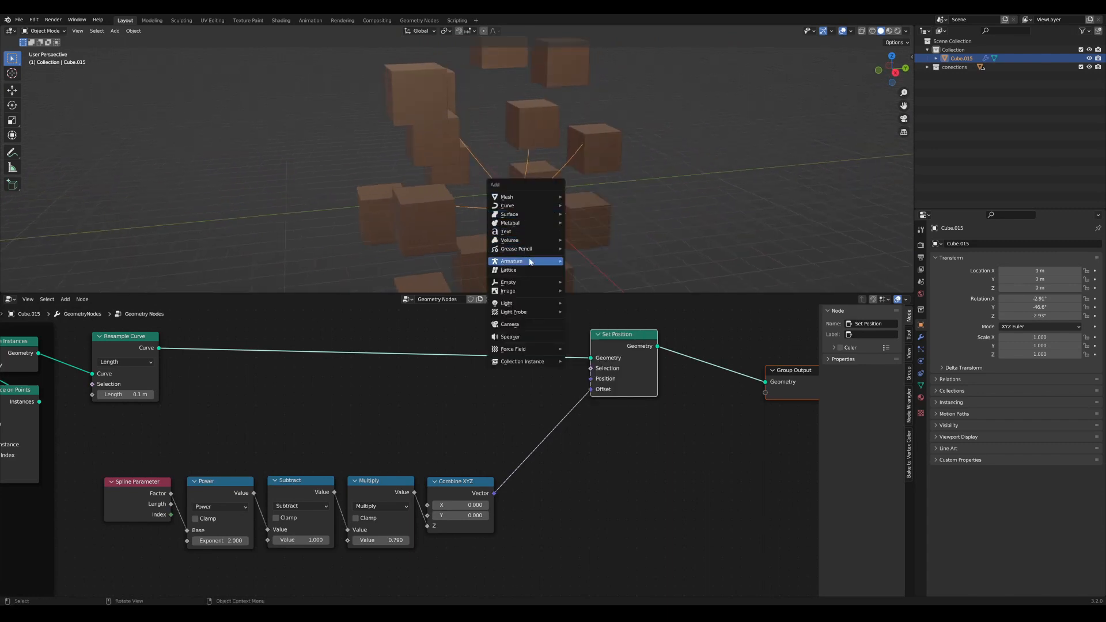
pyautogui.moveTo(518, 282)
pyautogui.click(596, 293)
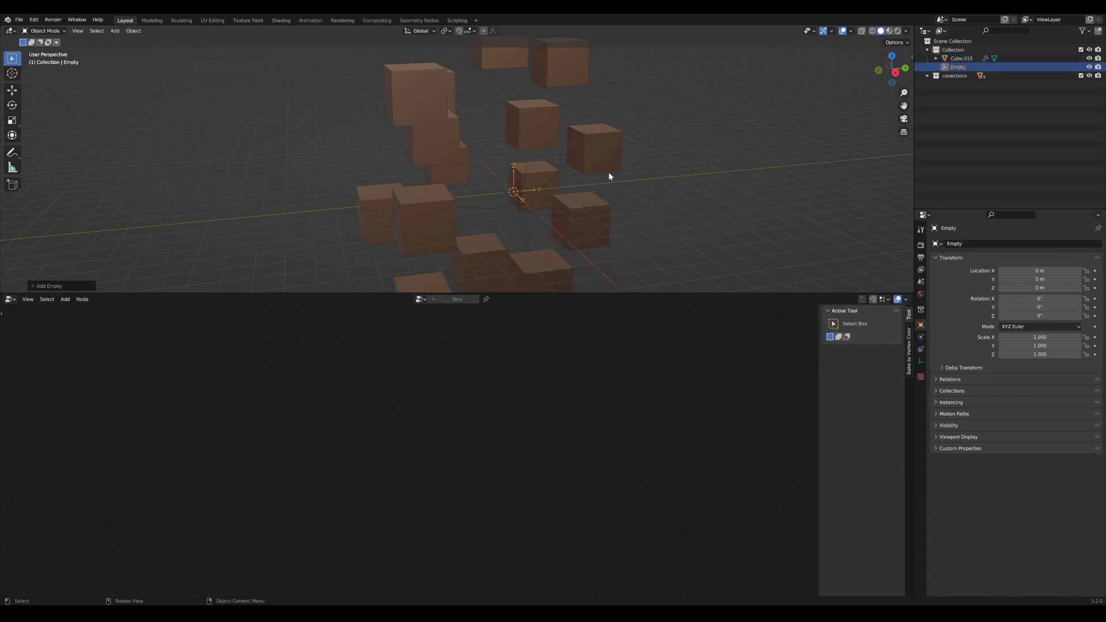
pyautogui.doubleClick(959, 67)
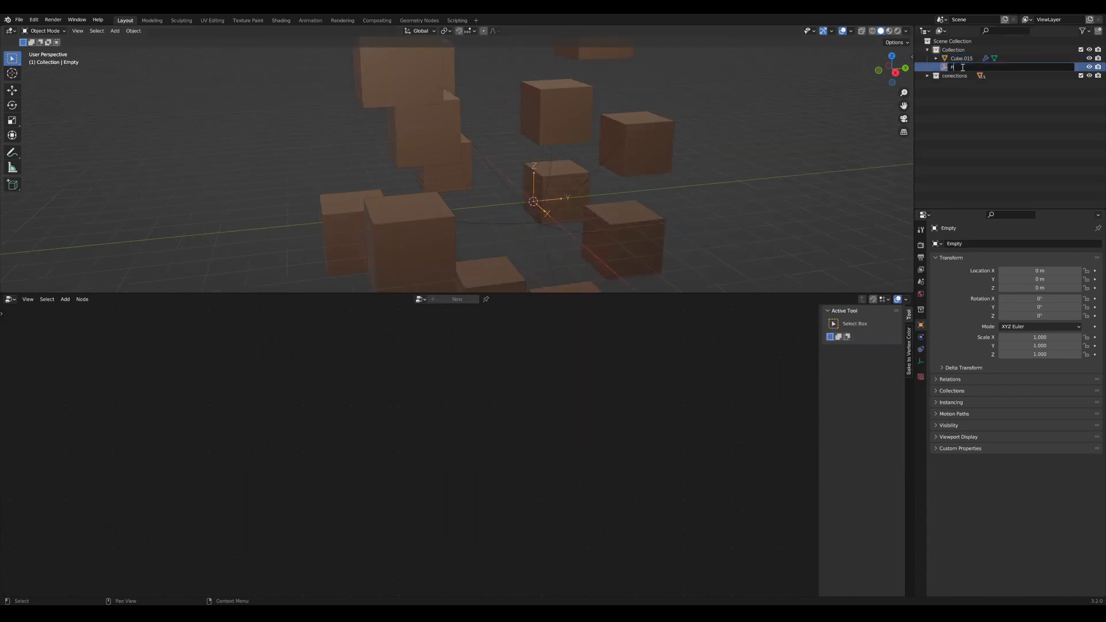
pyautogui.press('Return')
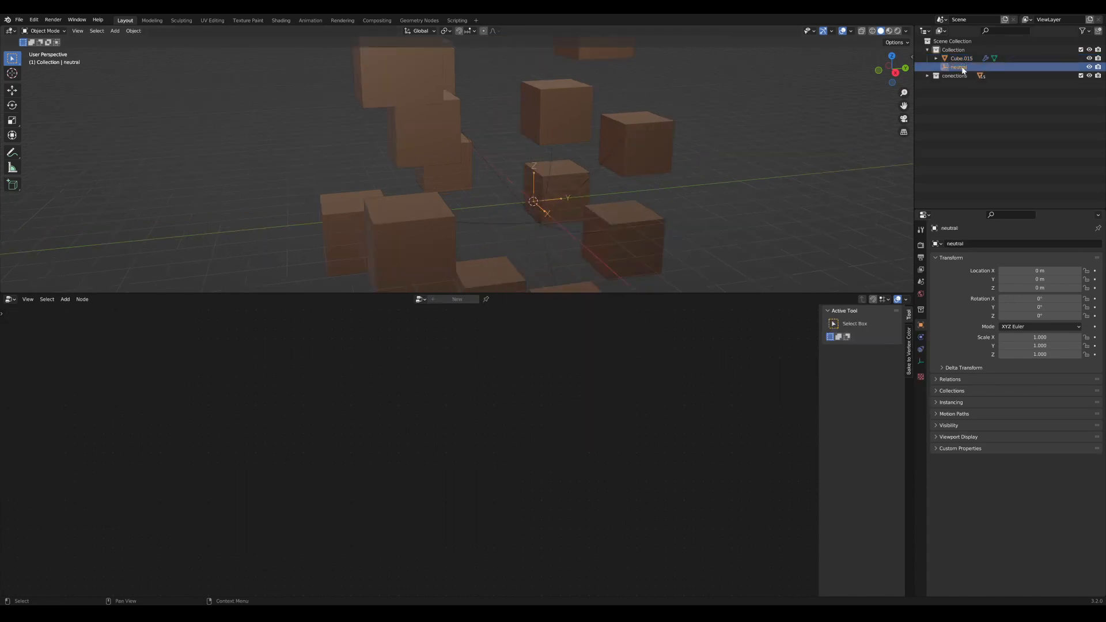
# Step: Show the selectability toggles in the outliner, make the neutral empty unselectable and hide it in the viewport
pyautogui.scroll(5, 887, 169)
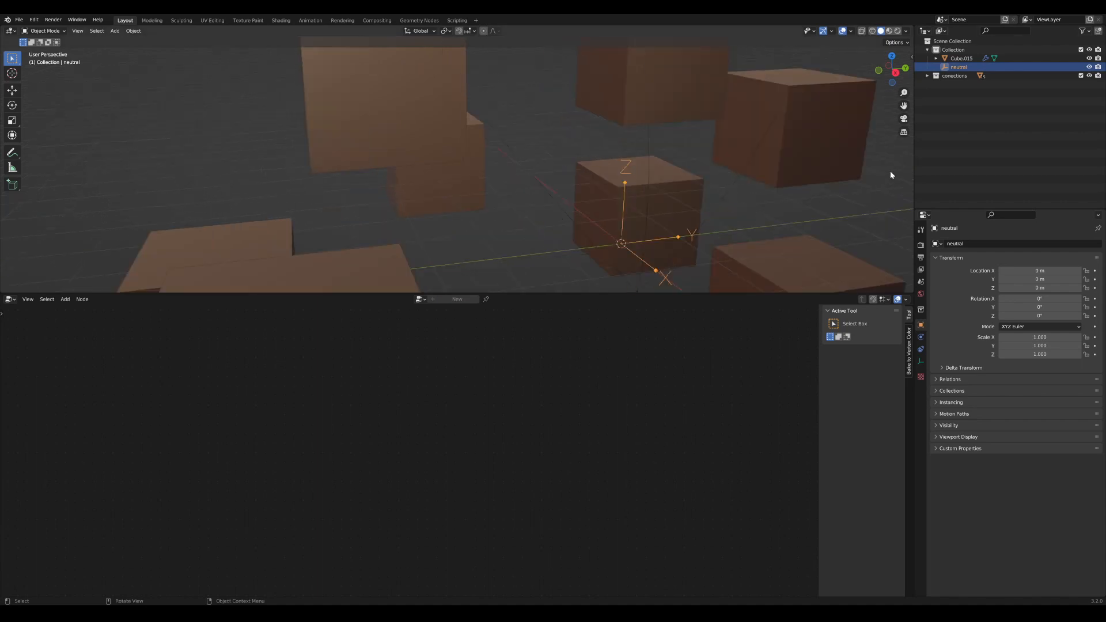
pyautogui.click(1084, 31)
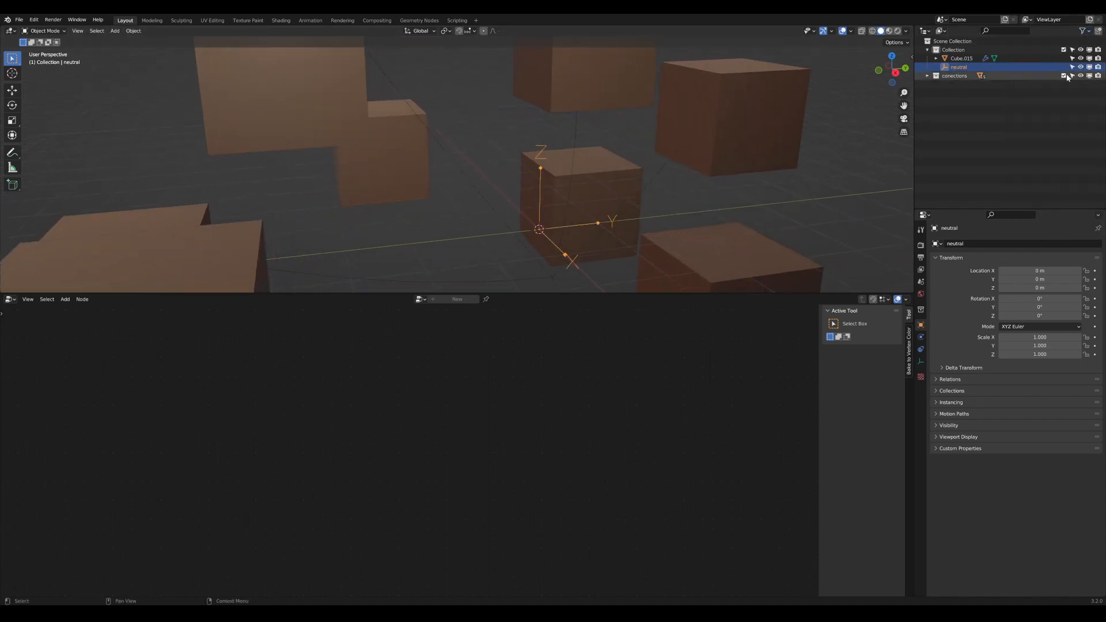
pyautogui.click(1073, 66)
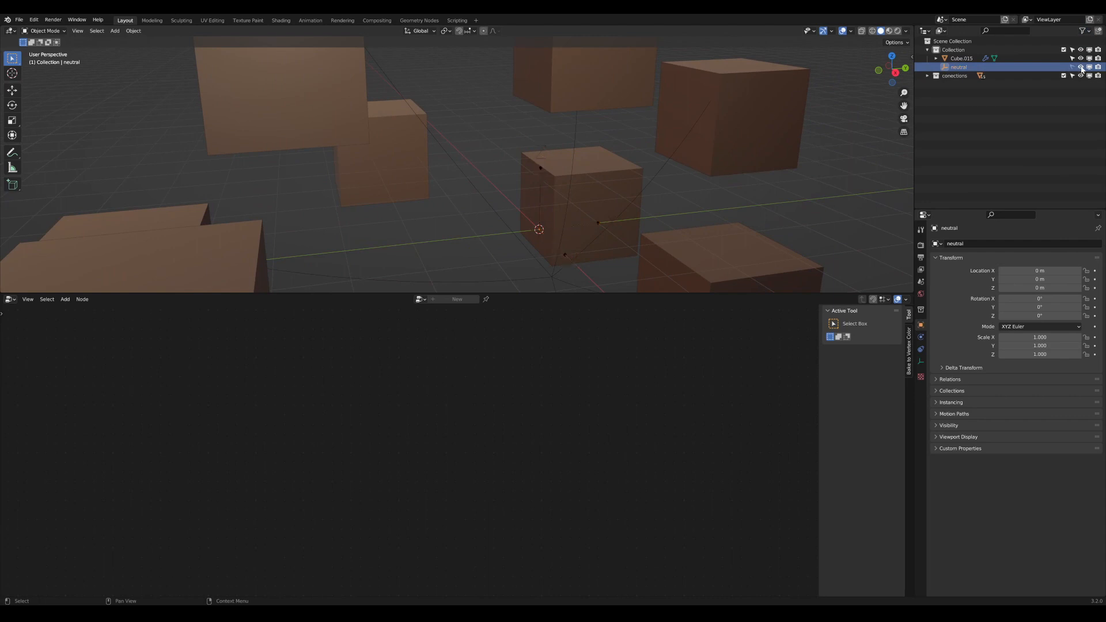
pyautogui.scroll(-5, 573, 220)
pyautogui.scroll(2, 560, 215)
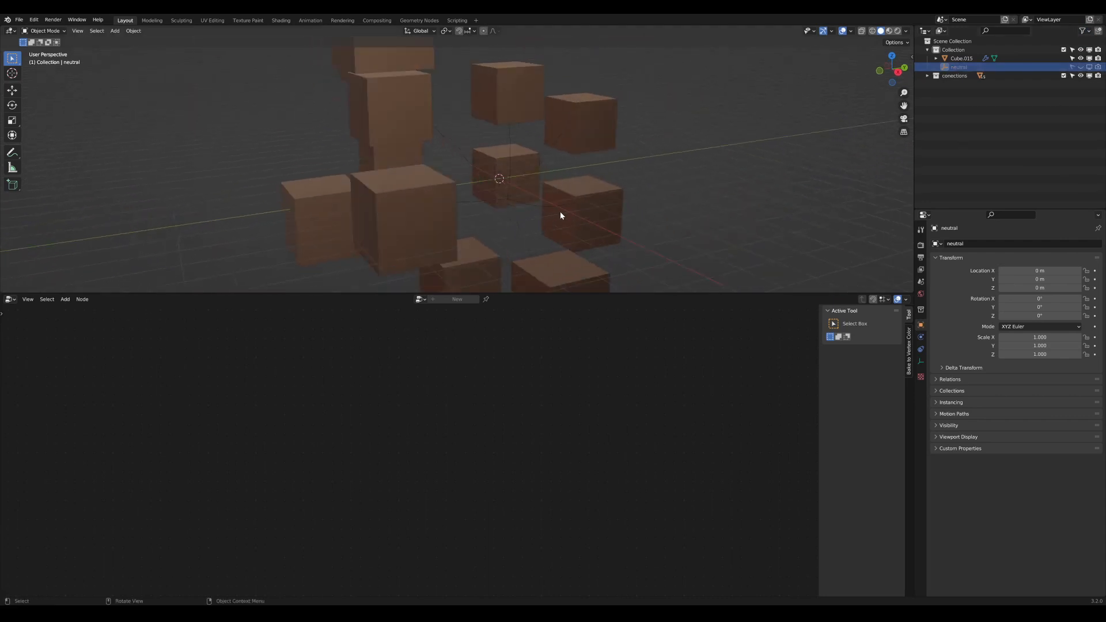
# Step: Reselect the thread object Cube.015 and nudge its Set Position node to leave space before the output
pyautogui.moveTo(591, 147); pyautogui.dragTo(491, 194, button='middle')
pyautogui.click(492, 193)
pyautogui.scroll(-4, 576, 495)
pyautogui.moveTo(584, 500); pyautogui.dragTo(543, 474, button='middle')
pyautogui.scroll(2, 591, 455)
pyautogui.moveTo(599, 341); pyautogui.dragTo(614, 331)
pyautogui.scroll(-1, 575, 407)
pyautogui.moveTo(575, 407); pyautogui.dragTo(485, 431, button='middle')
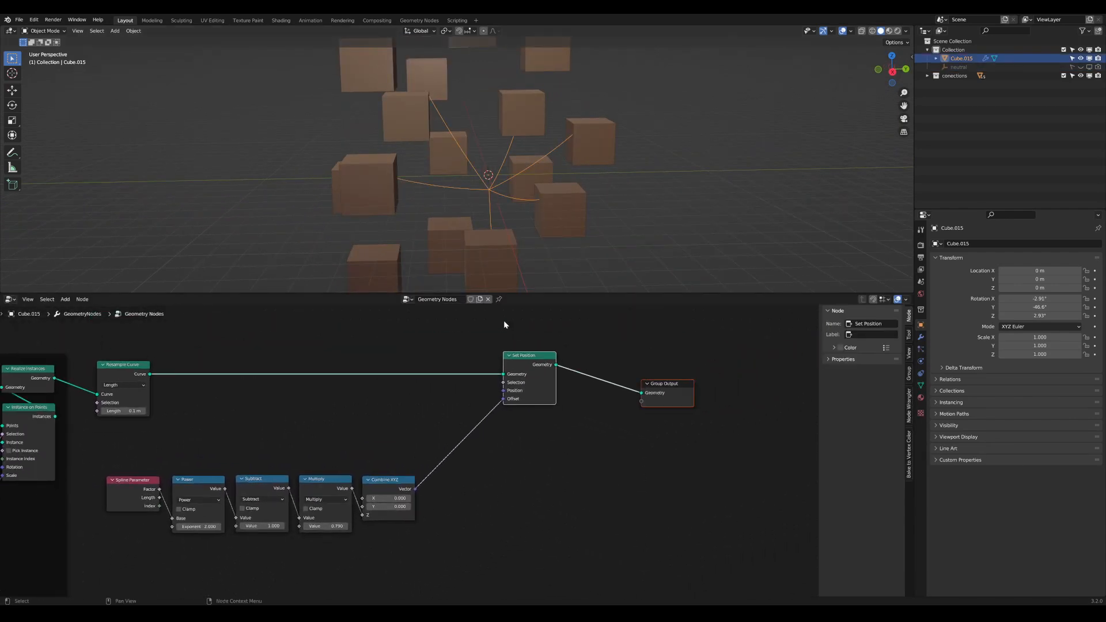
# Step: Add an Object Info node above the Multiply and Combine XYZ nodes and assign the neutral empty as its object
pyautogui.moveTo(437, 521); pyautogui.dragTo(498, 502, button='middle')
pyautogui.press('Tab')
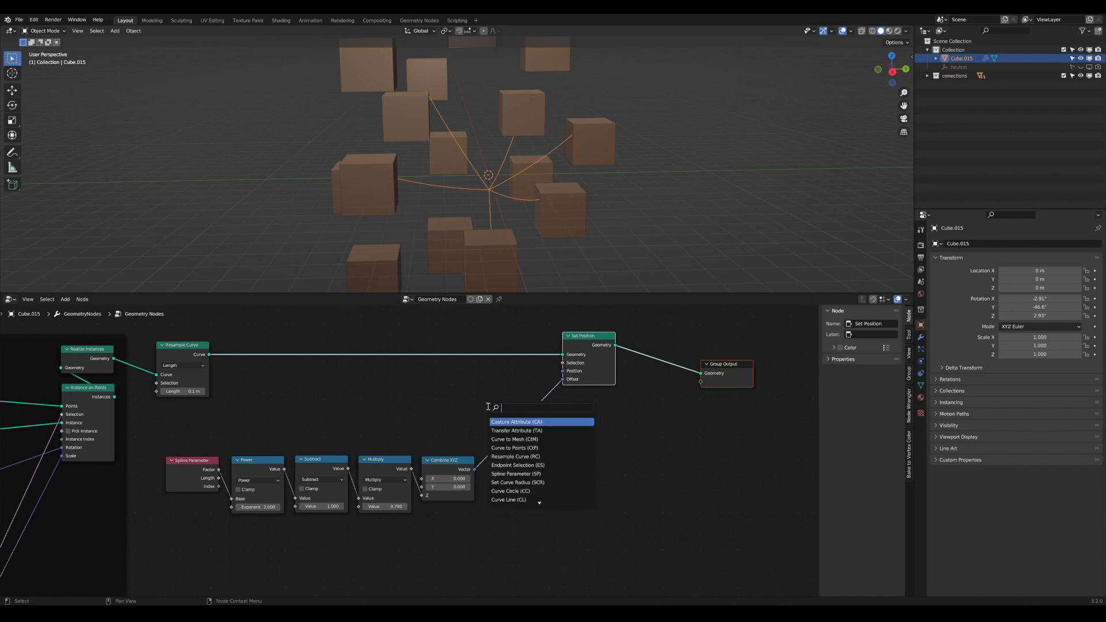
pyautogui.write('obje')
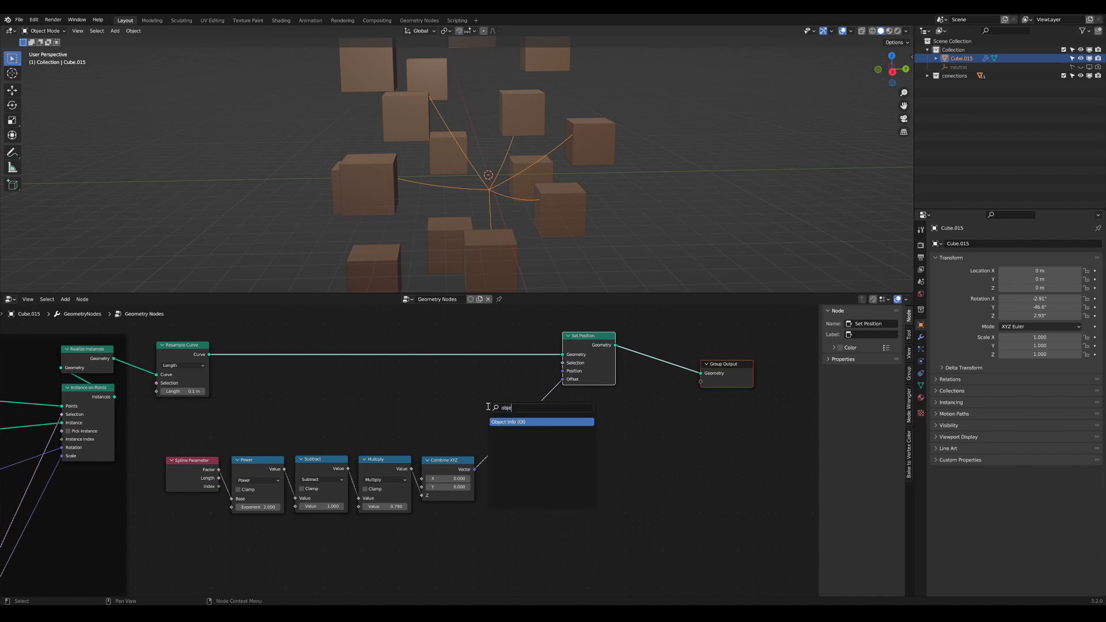
pyautogui.press('Return')
pyautogui.click(417, 391)
pyautogui.scroll(1, 417, 392)
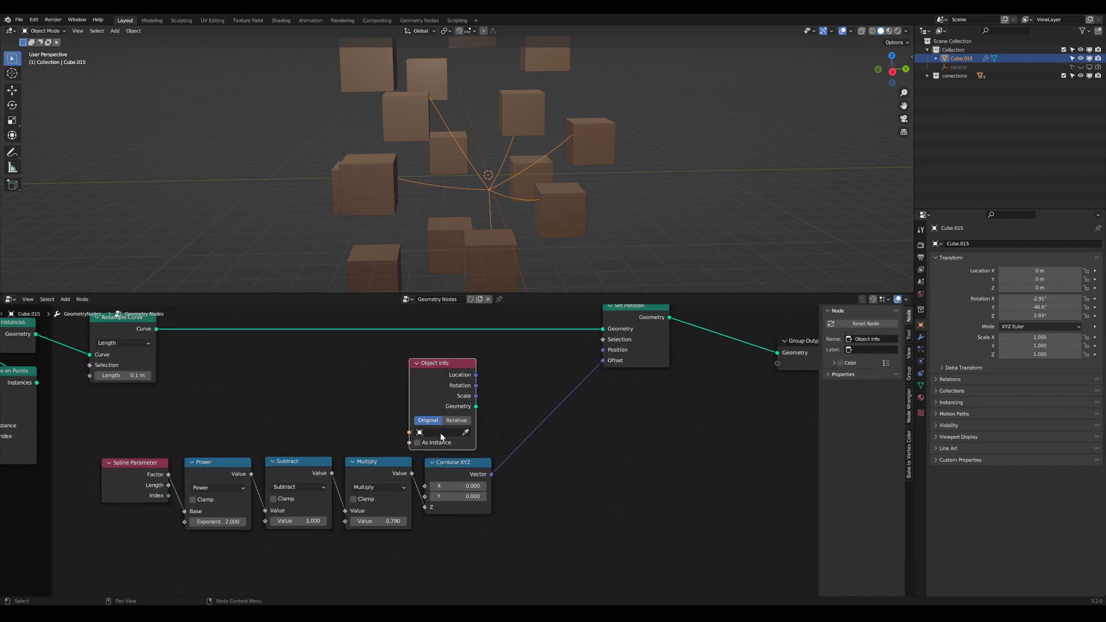
pyautogui.click(440, 432)
pyautogui.write('ne')
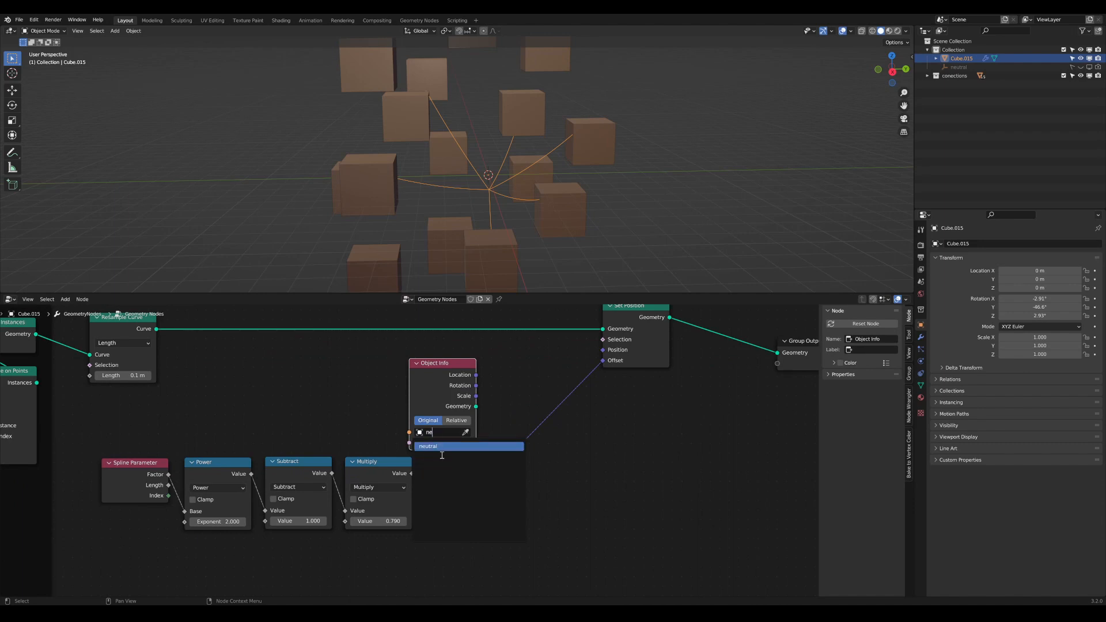
pyautogui.click(446, 450)
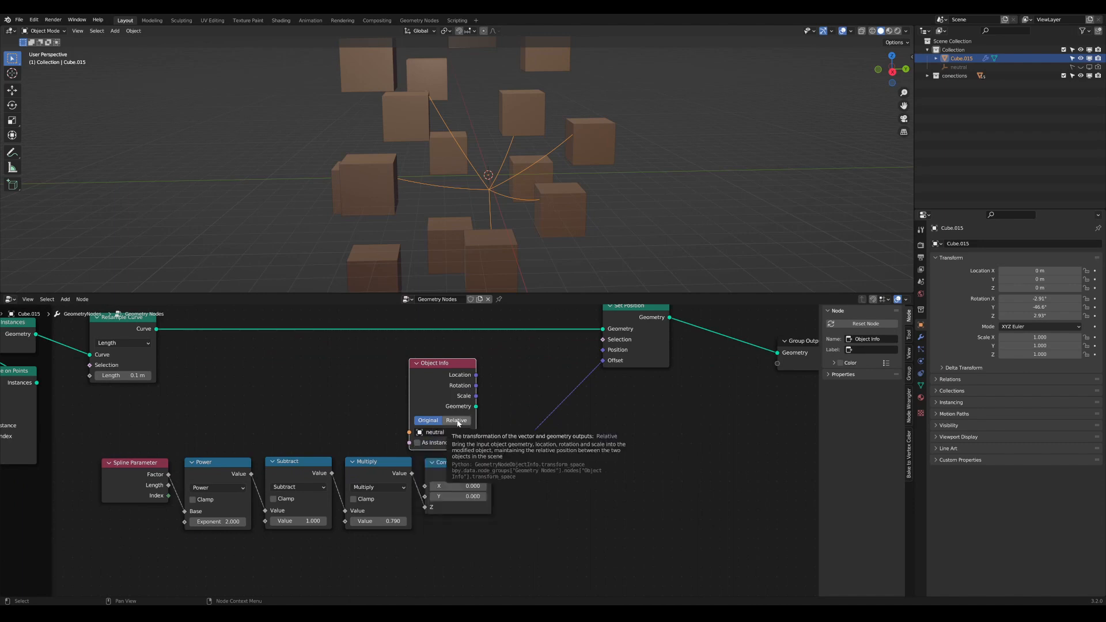
# Step: Set the Object Info node to Relative and lower the Spline Parameter to Combine XYZ node chain beneath it
pyautogui.click(456, 420)
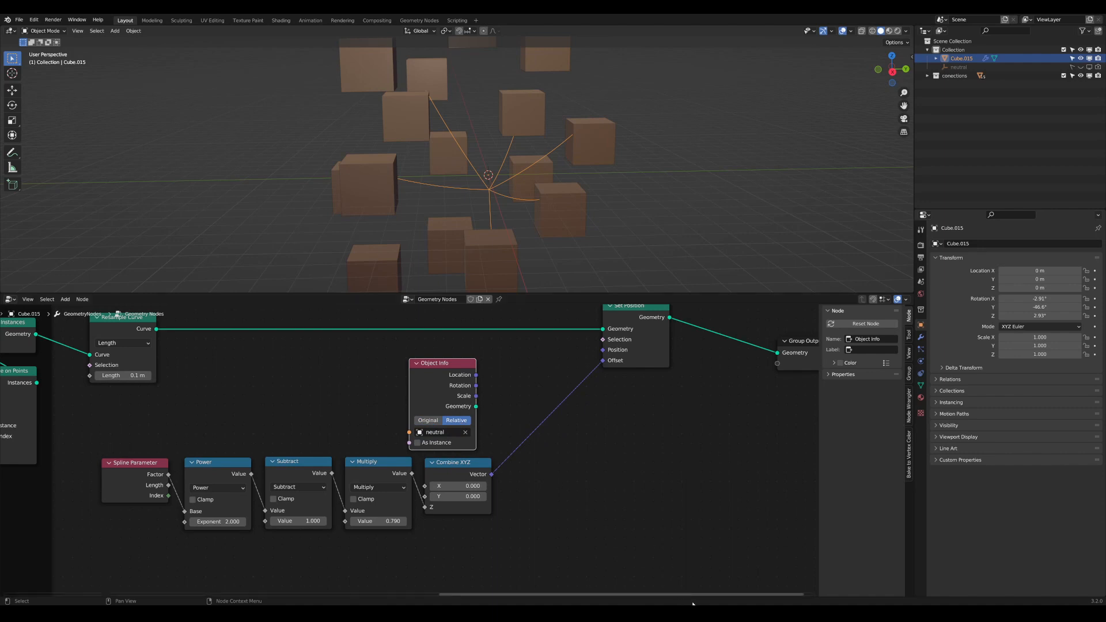
pyautogui.scroll(-2, 385, 533)
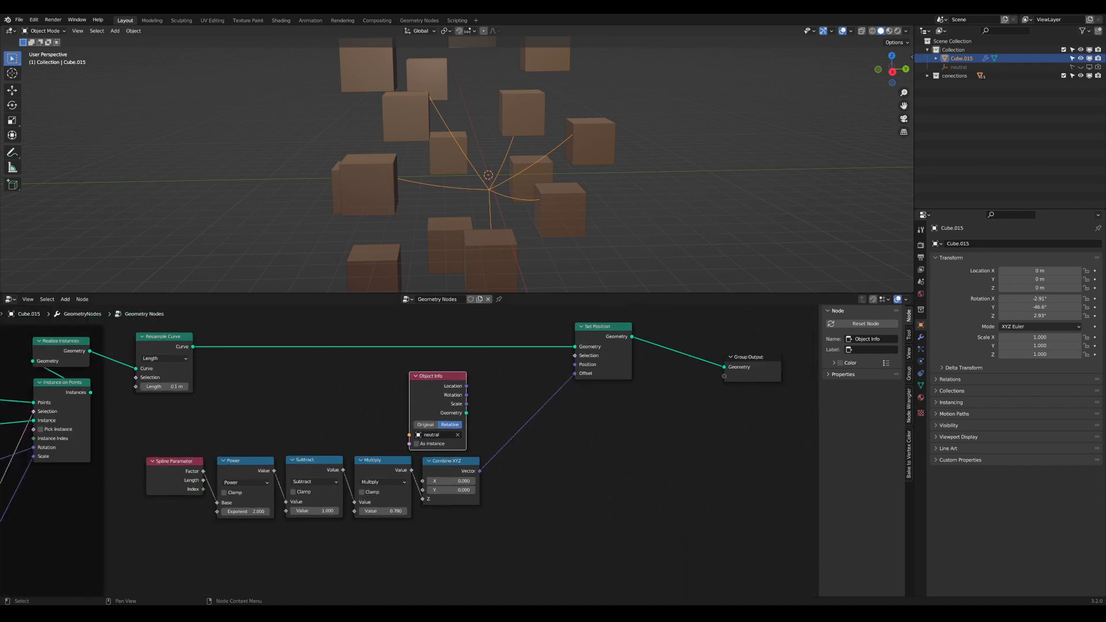
pyautogui.moveTo(458, 550); pyautogui.dragTo(120, 459)
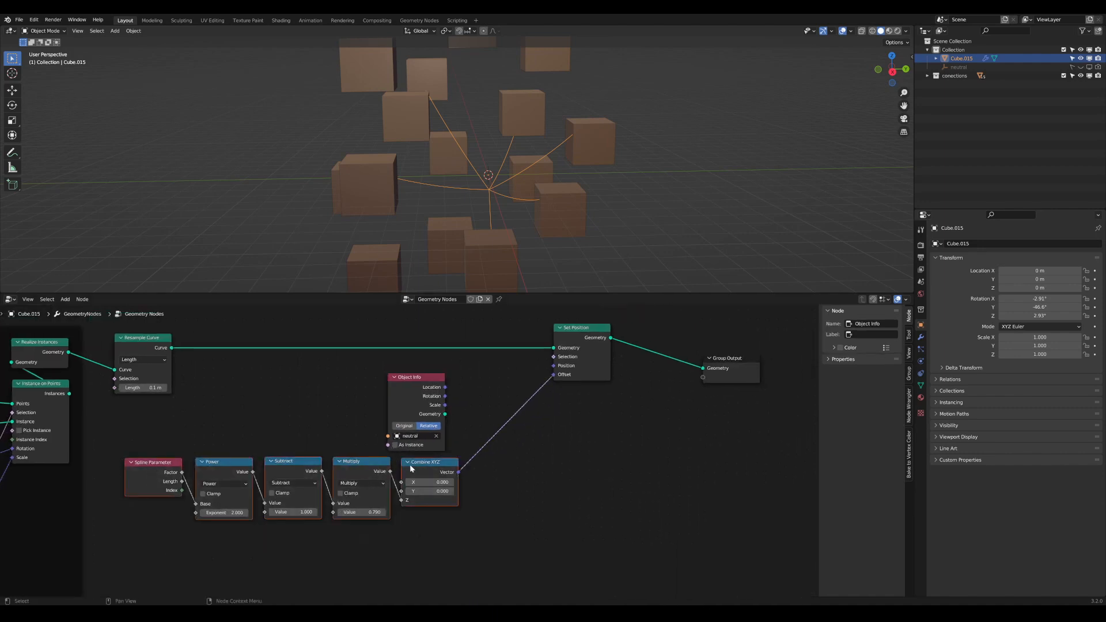
pyautogui.moveTo(409, 464); pyautogui.dragTo(406, 485)
# Step: Add a Vector Rotate node after the Combine XYZ node, below the Set Position node
pyautogui.moveTo(570, 517); pyautogui.dragTo(562, 515, button='middle')
pyautogui.press('Tab')
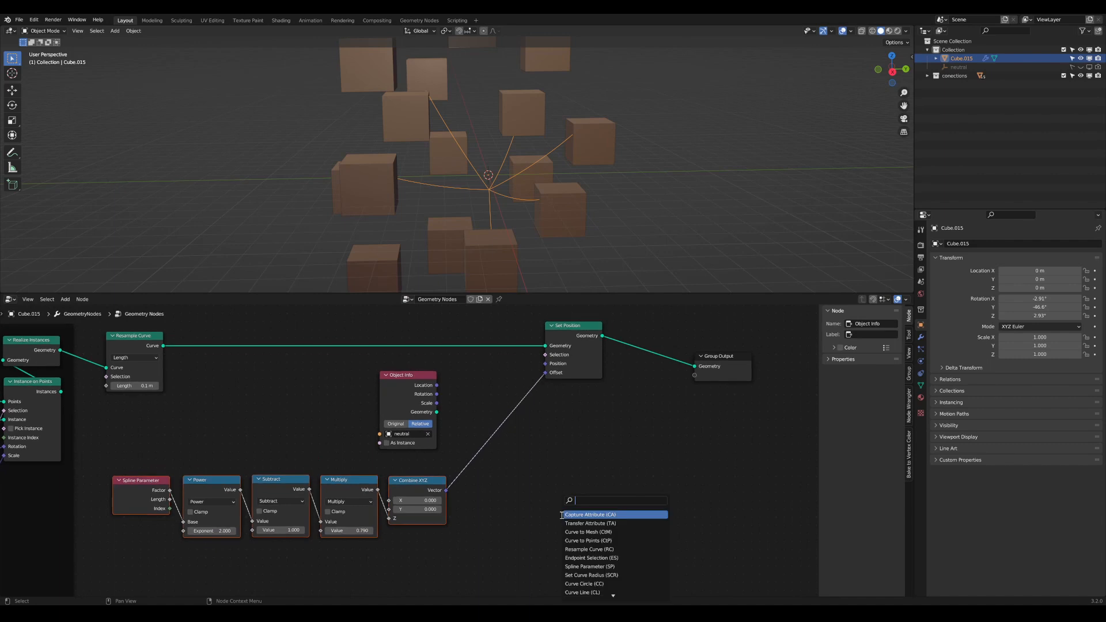
pyautogui.write('vector')
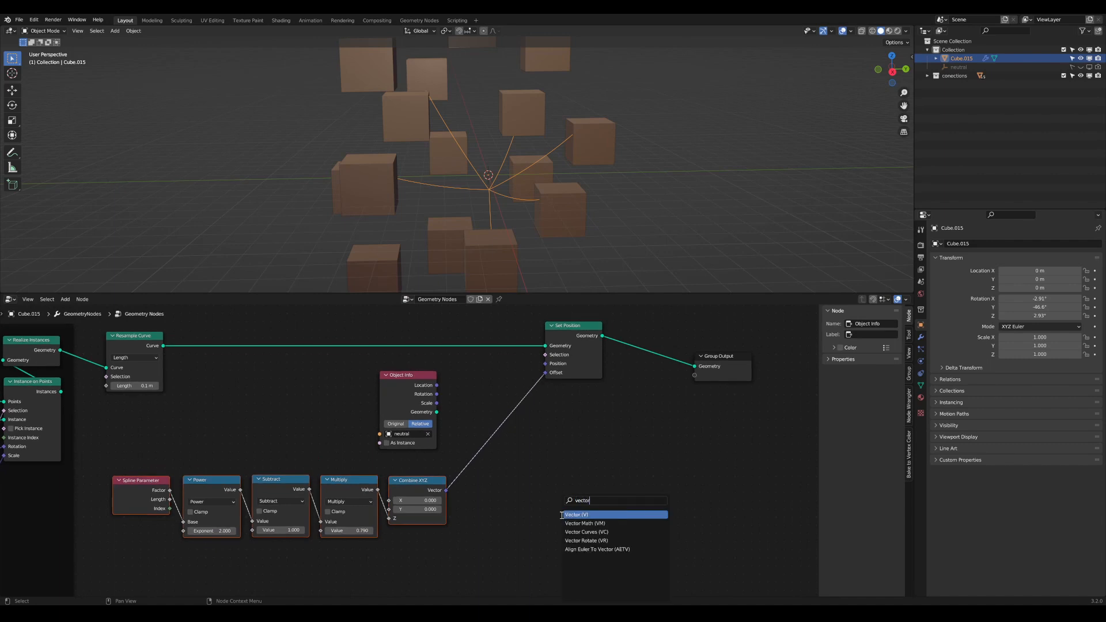
pyautogui.press('Down')
pyautogui.press('Down')
pyautogui.press('Down')
pyautogui.press('Return')
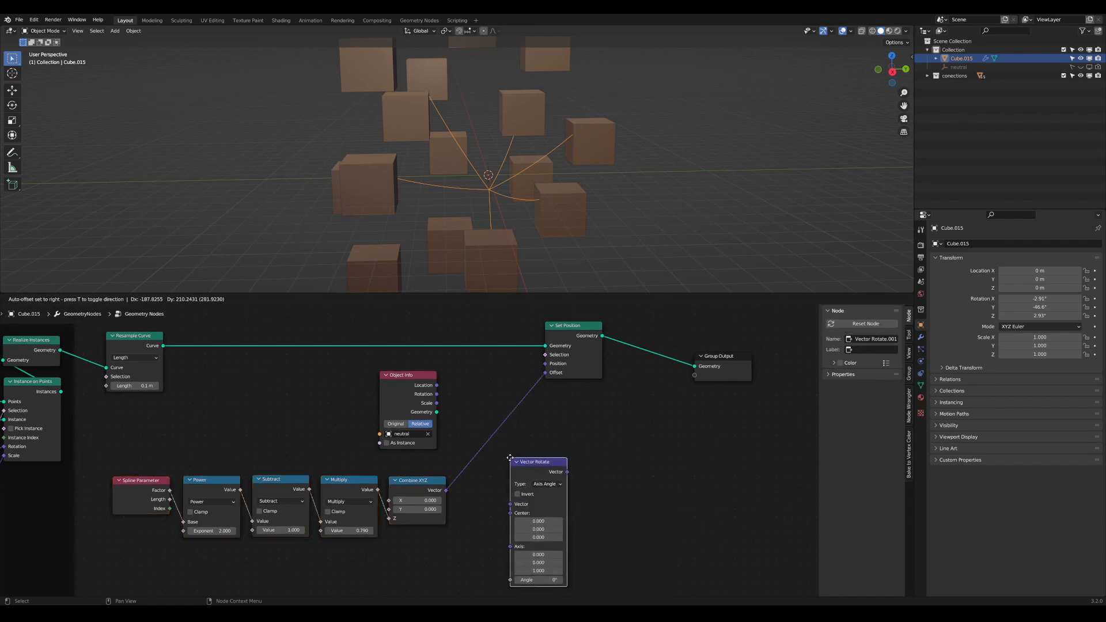
pyautogui.click(511, 456)
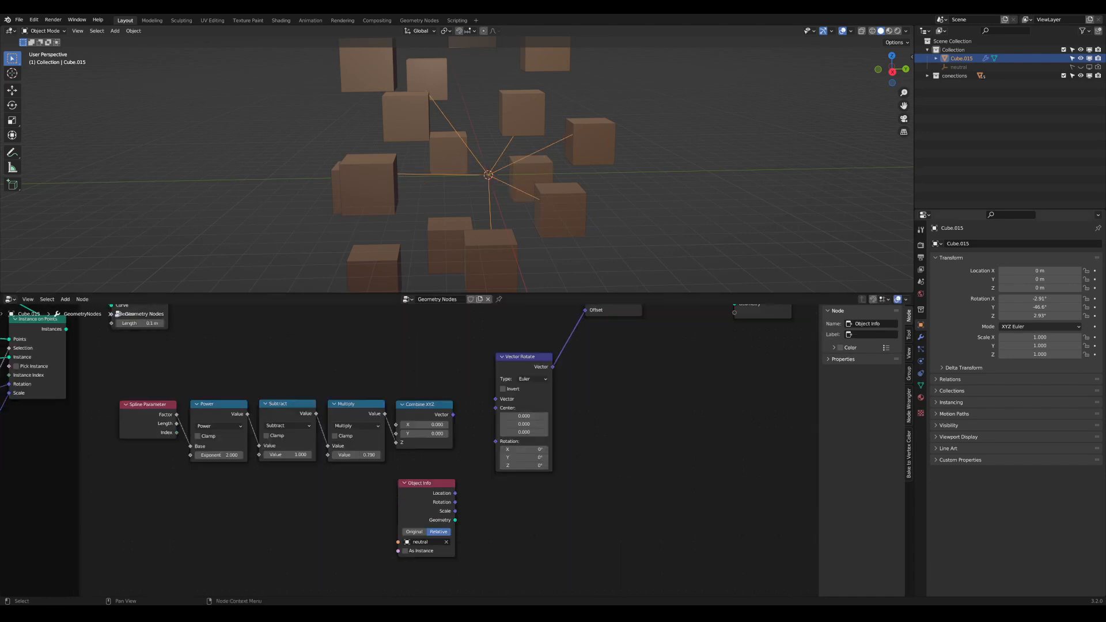
# Step: Feed the Combine XYZ vector into the Euler Vector Rotate node and connect the neutral Object Info's Rotation output to its Rotation input
pyautogui.scroll(2, 406, 451)
pyautogui.moveTo(479, 392); pyautogui.dragTo(528, 414, button='middle')
pyautogui.moveTo(516, 388); pyautogui.dragTo(123, 477)
pyautogui.moveTo(489, 427); pyautogui.dragTo(557, 413)
pyautogui.moveTo(486, 496); pyautogui.dragTo(466, 444, button='middle')
pyautogui.moveTo(470, 462); pyautogui.dragTo(466, 439)
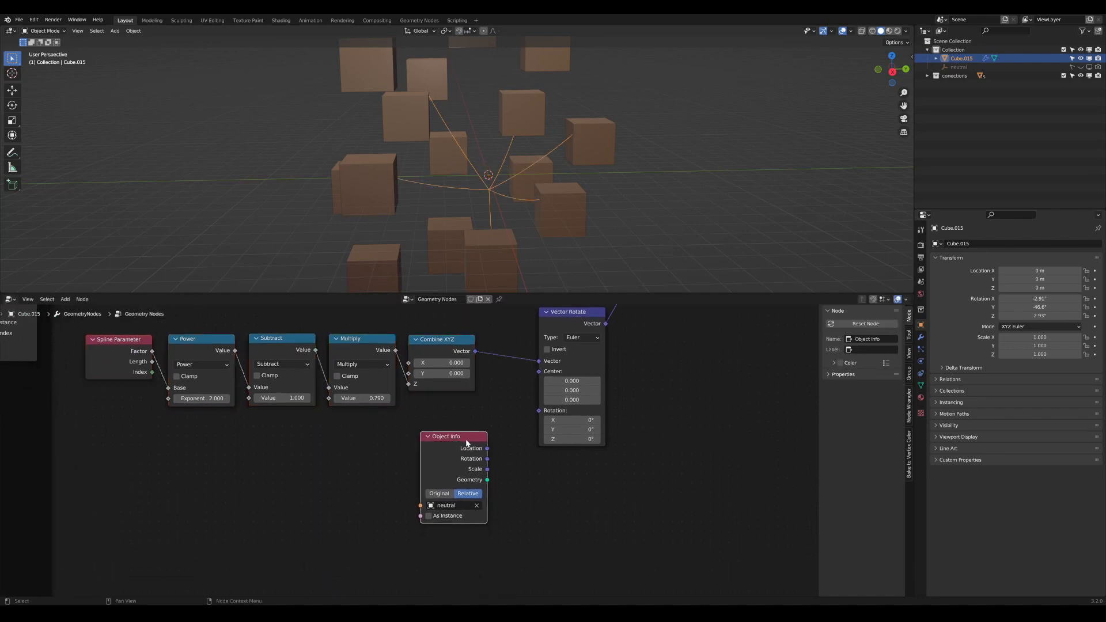
pyautogui.moveTo(469, 444); pyautogui.dragTo(460, 459, button='middle')
pyautogui.moveTo(477, 475); pyautogui.dragTo(539, 427)
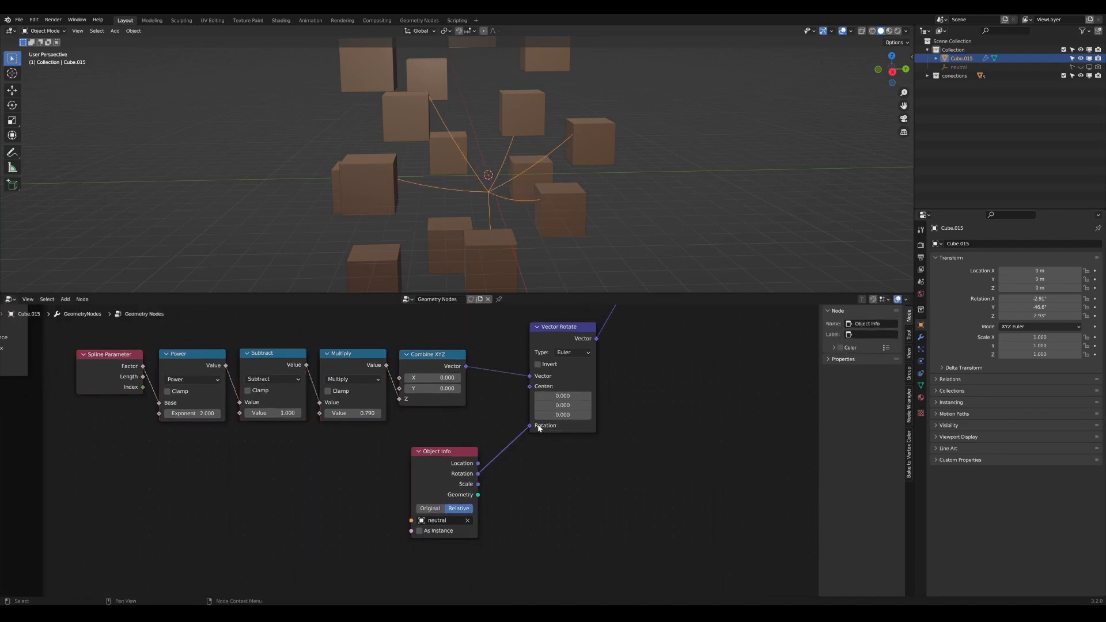
# Step: Set the Multiply value to 0.810 and check the sagging threads from several angles
pyautogui.moveTo(523, 418); pyautogui.dragTo(550, 424, button='middle')
pyautogui.moveTo(475, 122); pyautogui.dragTo(509, 130, button='middle')
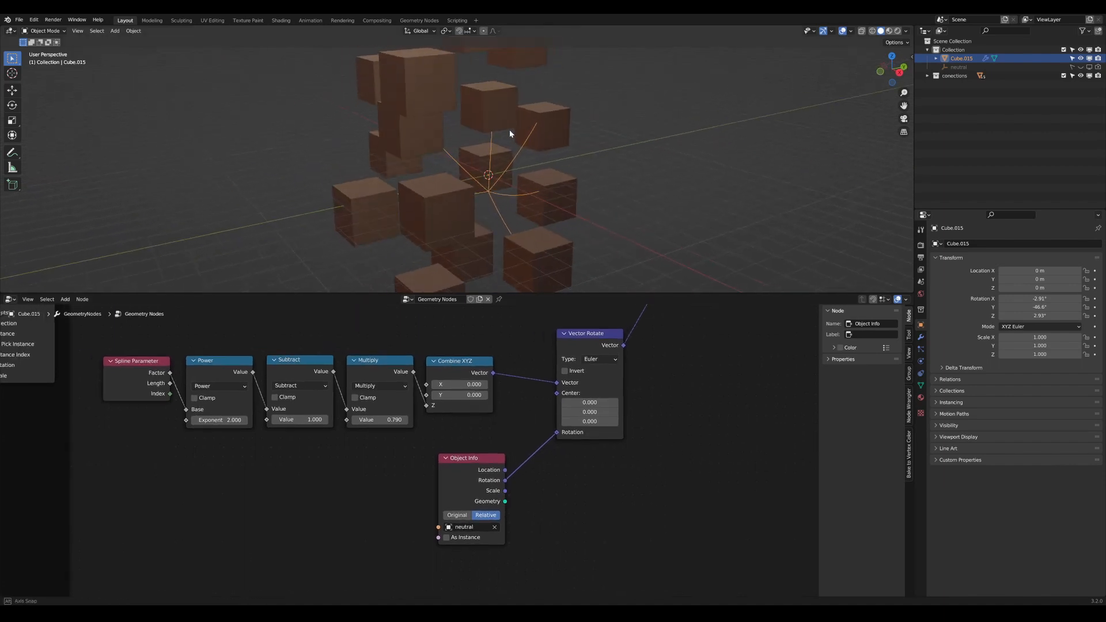
pyautogui.scroll(1, 420, 426)
pyautogui.moveTo(420, 428); pyautogui.dragTo(486, 445, button='middle')
pyautogui.scroll(-1, 516, 165)
pyautogui.moveTo(516, 165); pyautogui.dragTo(513, 167, button='middle')
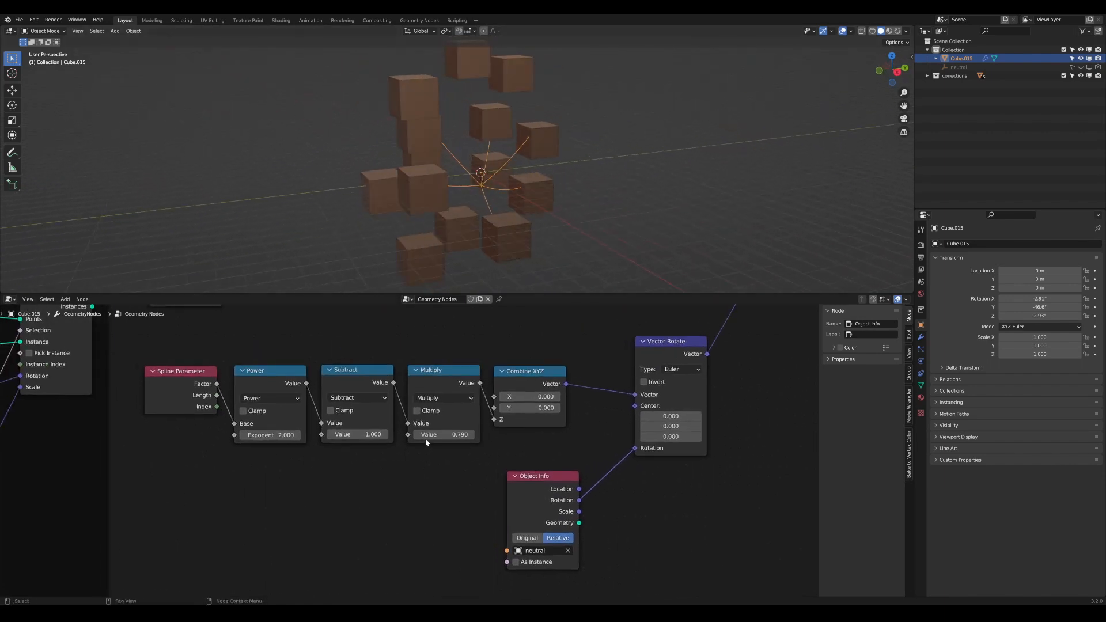
pyautogui.moveTo(441, 432); pyautogui.dragTo(475, 434)
pyautogui.moveTo(440, 107); pyautogui.dragTo(483, 108, button='middle')
pyautogui.scroll(5, 486, 191)
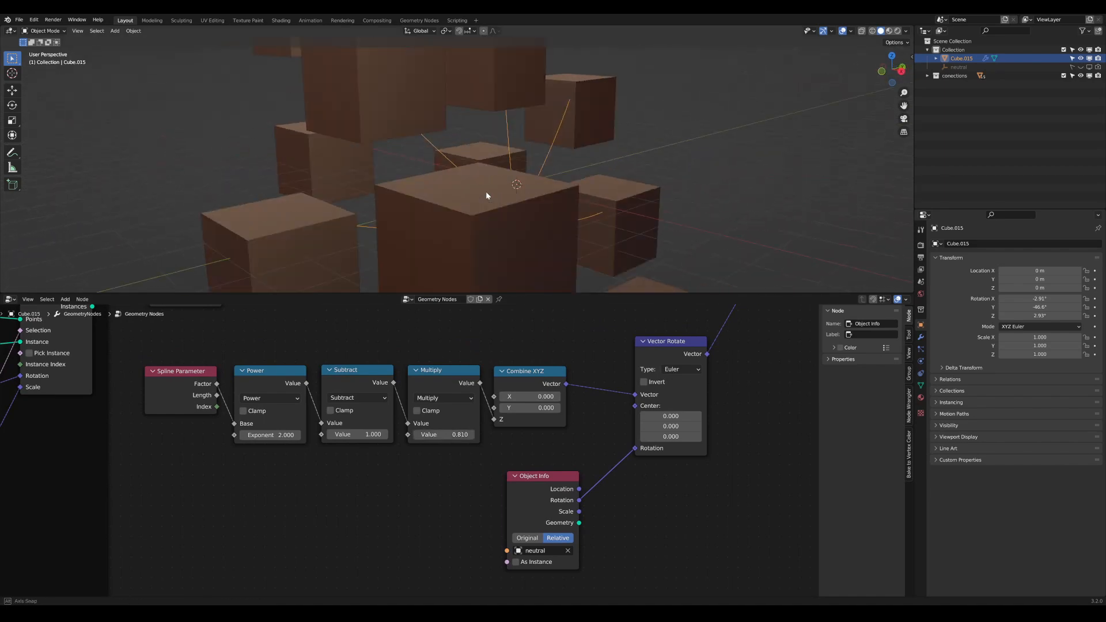
pyautogui.moveTo(485, 191); pyautogui.dragTo(390, 179, button='middle')
pyautogui.scroll(-5, 514, 224)
# Step: Rotate the thread object to about X -7.7° and Y -64.7°, and raise the Multiply value to 1.630 to test the sag direction
pyautogui.press('r')
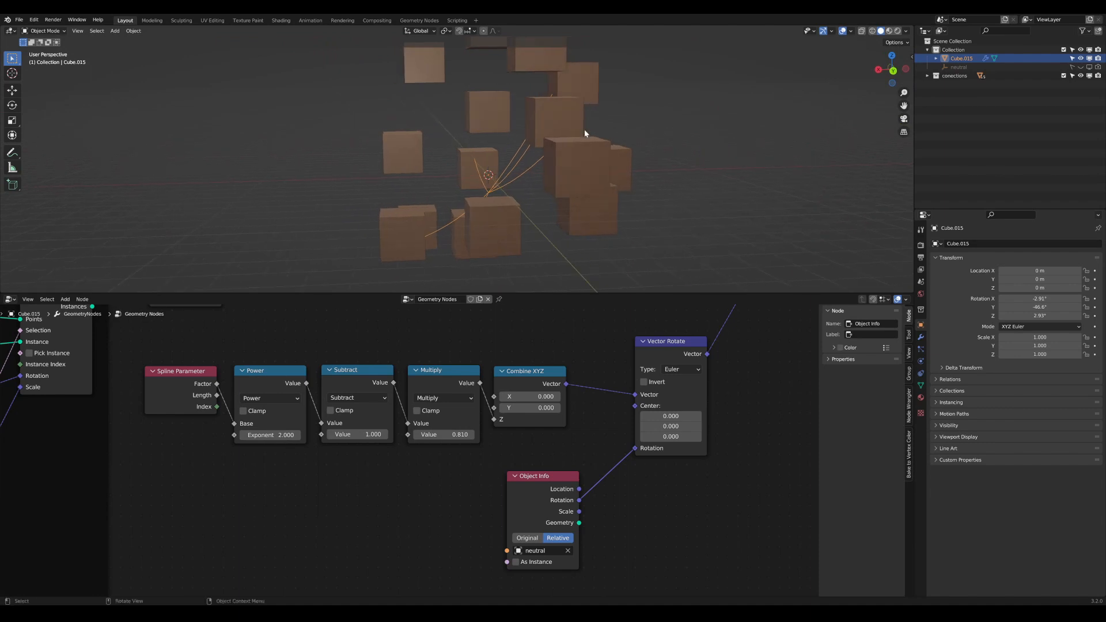
pyautogui.click(592, 193)
pyautogui.moveTo(416, 204); pyautogui.dragTo(481, 178, button='middle')
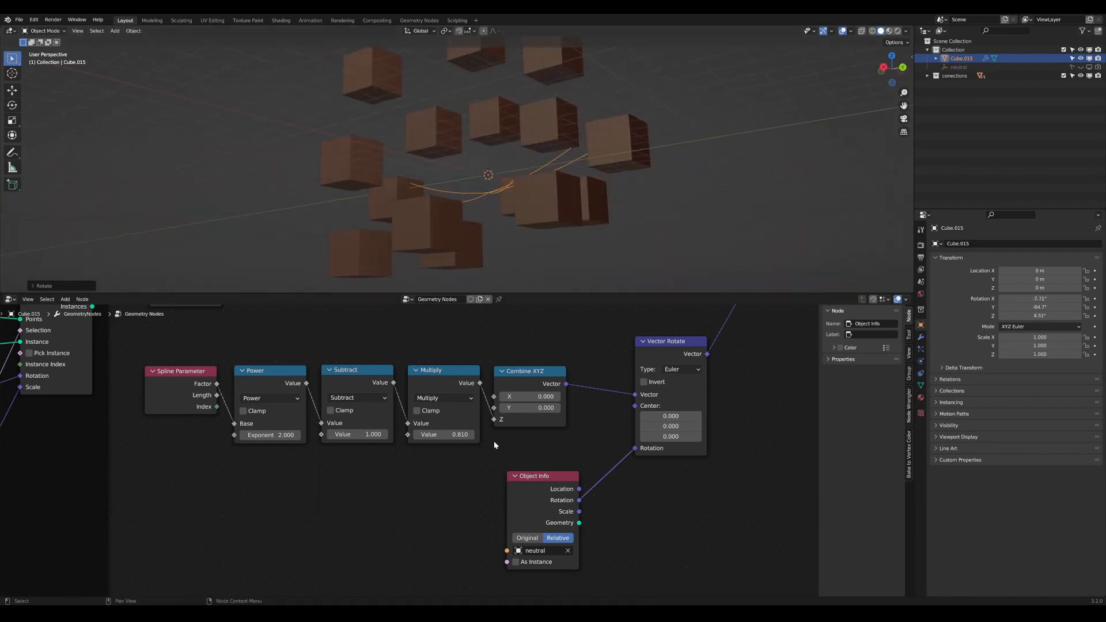
pyautogui.moveTo(445, 435); pyautogui.dragTo(480, 435)
pyautogui.moveTo(518, 130); pyautogui.dragTo(552, 167, button='middle')
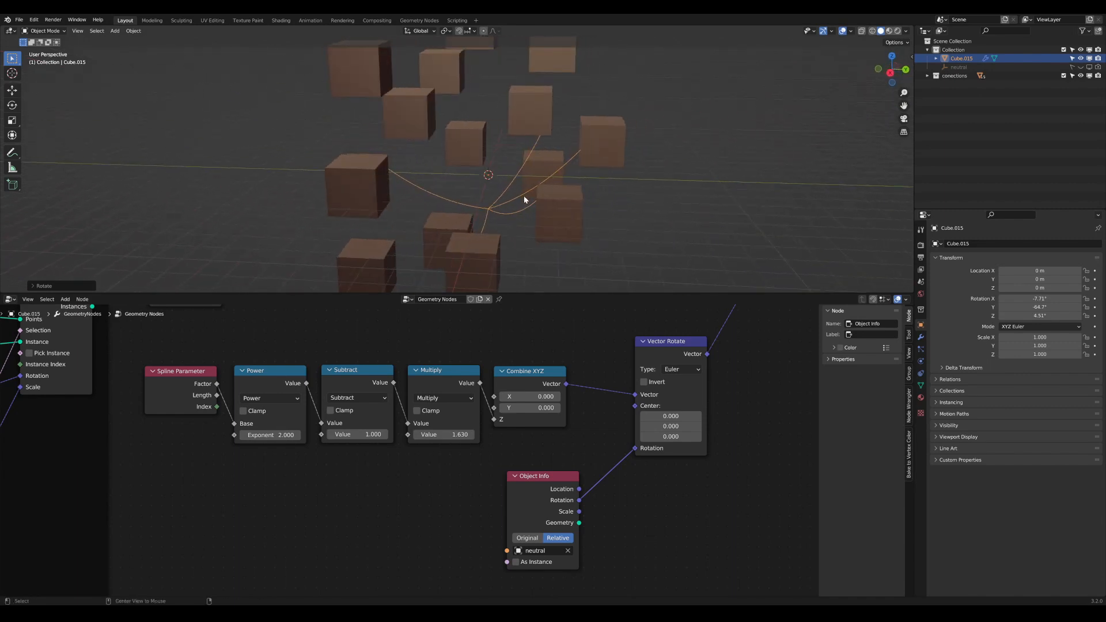
# Step: Clear the thread object's rotation and set the Multiply value to 0.410
pyautogui.hotkey('alt', 'r')
pyautogui.scroll(1, 749, 426)
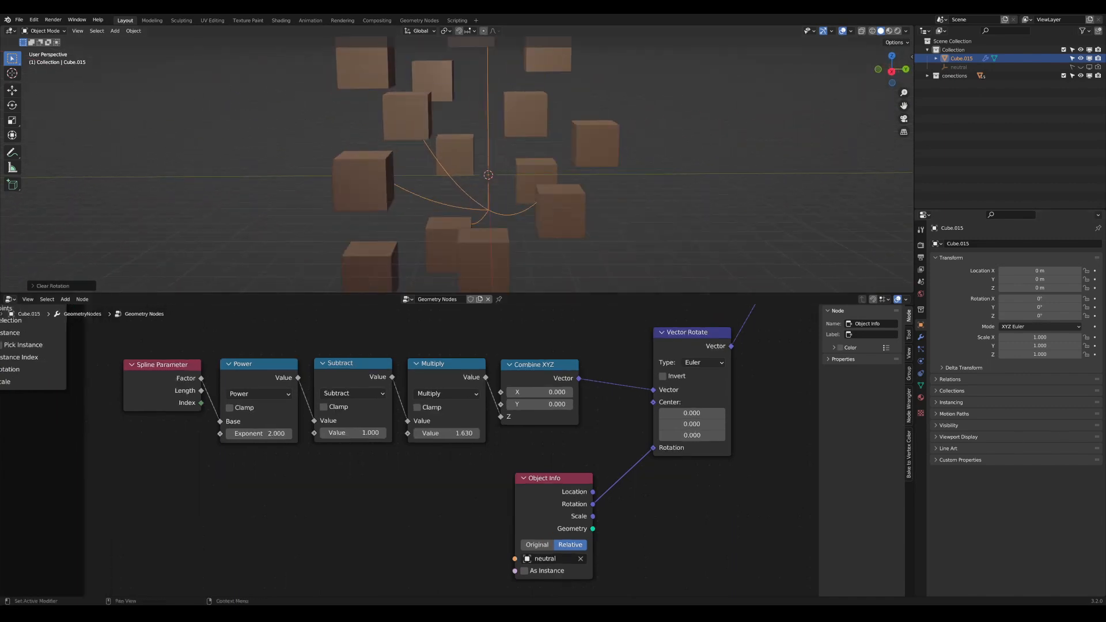
pyautogui.moveTo(455, 433)
pyautogui.mouseDown()
pyautogui.moveTo(380, 433)
pyautogui.moveTo(495, 438)
pyautogui.moveTo(447, 436)
pyautogui.mouseUp()
# Step: Move the foreground cube Cube.006 to the far side of the thread center and reselect the thread object Cube.015
pyautogui.click(514, 258)
pyautogui.moveTo(512, 260); pyautogui.dragTo(451, 274, button='middle')
pyautogui.press('g')
pyautogui.click(632, 154)
pyautogui.moveTo(633, 154); pyautogui.dragTo(724, 161, button='middle')
pyautogui.press('g')
pyautogui.click(774, 161)
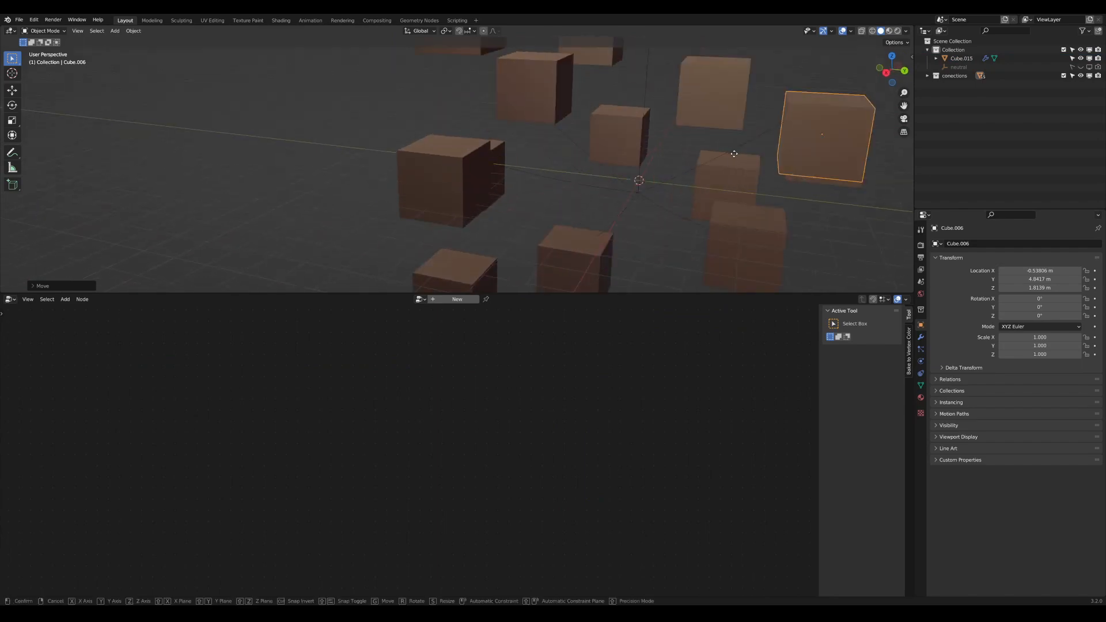
pyautogui.scroll(-6, 670, 198)
pyautogui.scroll(3, 571, 189)
pyautogui.click(541, 173)
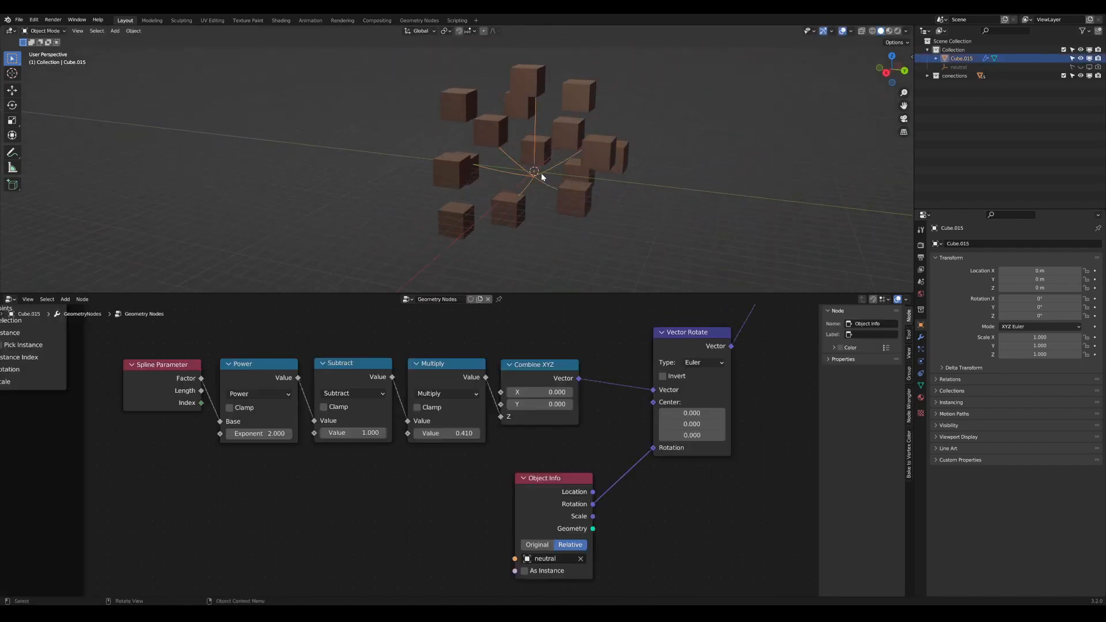
# Step: Shift the Spline Parameter, Power, Subtract, Multiply and Combine XYZ nodes closer to the Vector Rotate node
pyautogui.scroll(4, 557, 420)
pyautogui.scroll(-5, 557, 425)
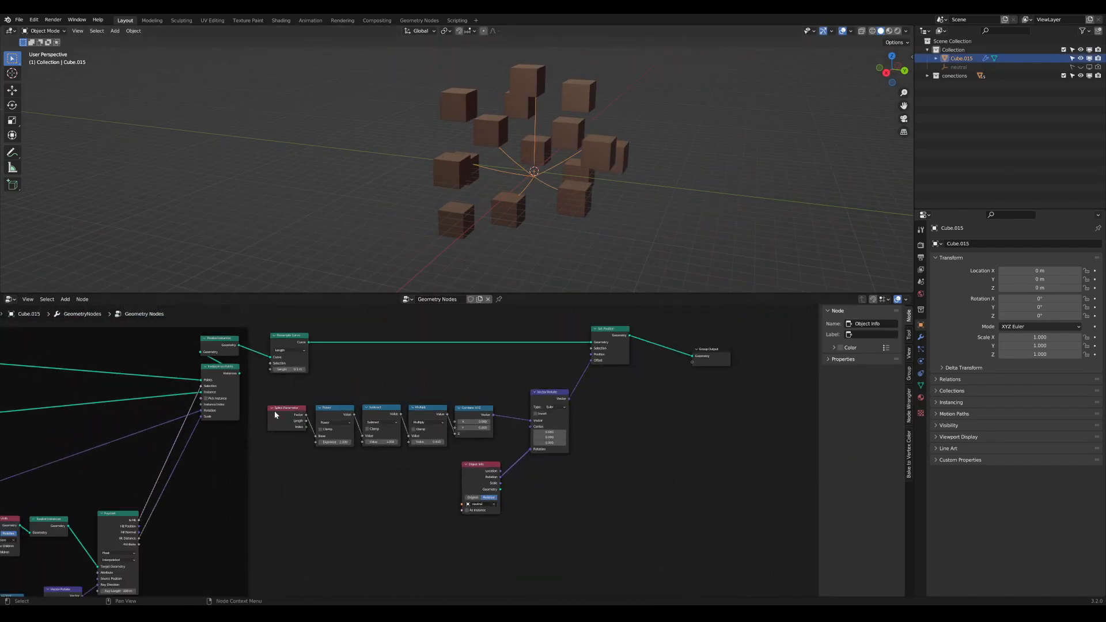
pyautogui.moveTo(484, 460); pyautogui.dragTo(286, 410)
pyautogui.press('g')
pyautogui.click(313, 406)
# Step: Maximize the node editor, move the Group Output farther away, and lower the Set Position node together with its offset nodes
pyautogui.hotkey('ctrl', 'space')
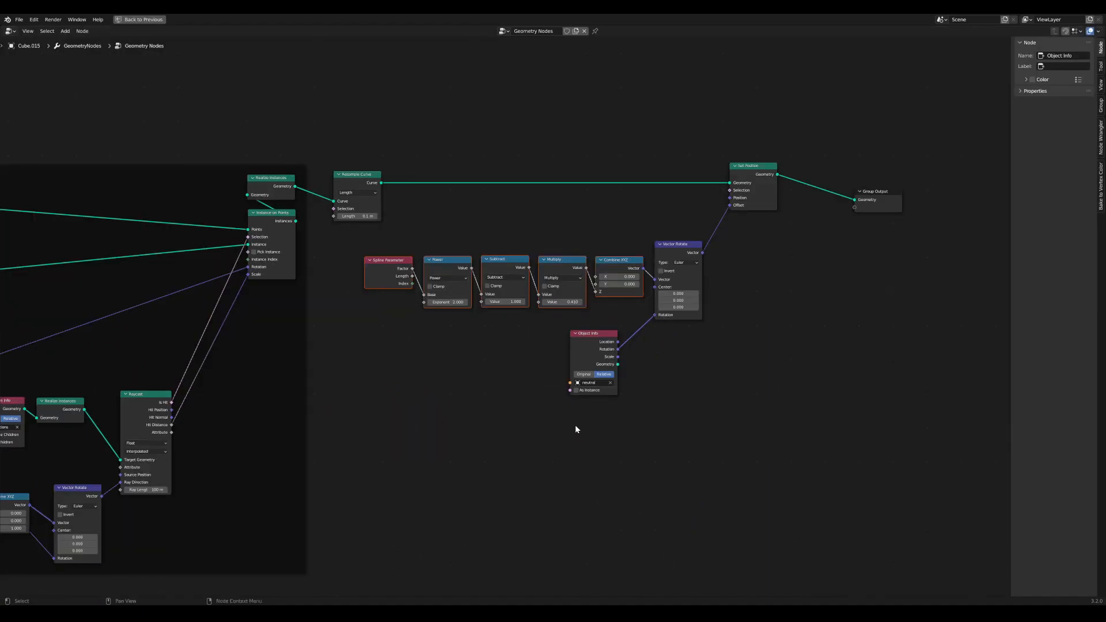
pyautogui.moveTo(704, 343); pyautogui.dragTo(572, 457, button='middle')
pyautogui.scroll(-3, 572, 457)
pyautogui.moveTo(711, 338); pyautogui.dragTo(862, 341)
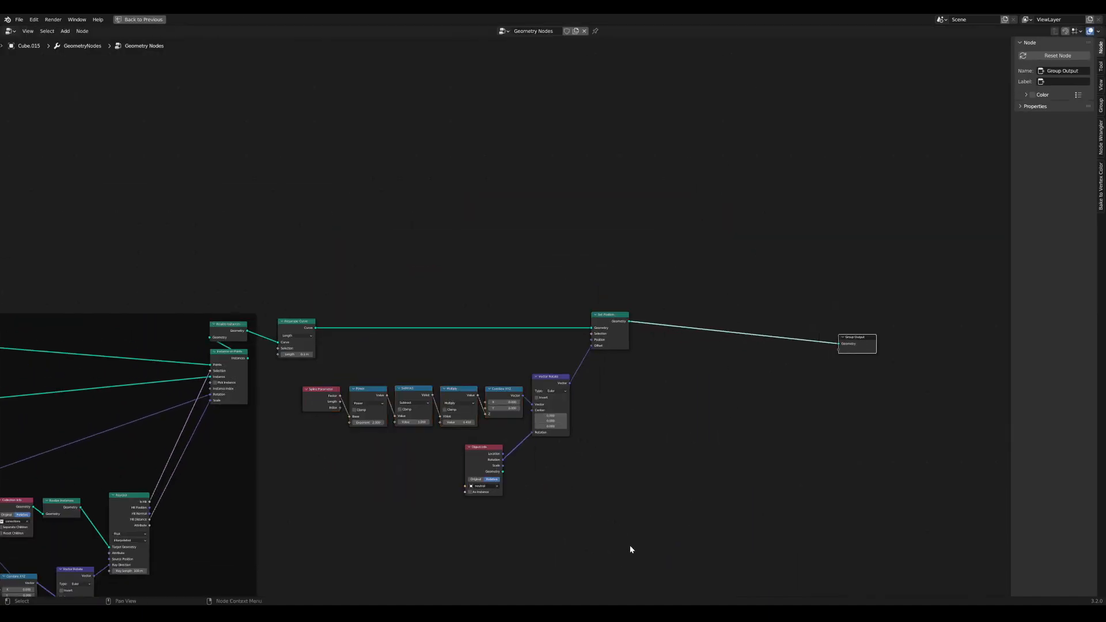
pyautogui.moveTo(627, 549); pyautogui.dragTo(363, 297)
pyautogui.moveTo(619, 322); pyautogui.dragTo(638, 386)
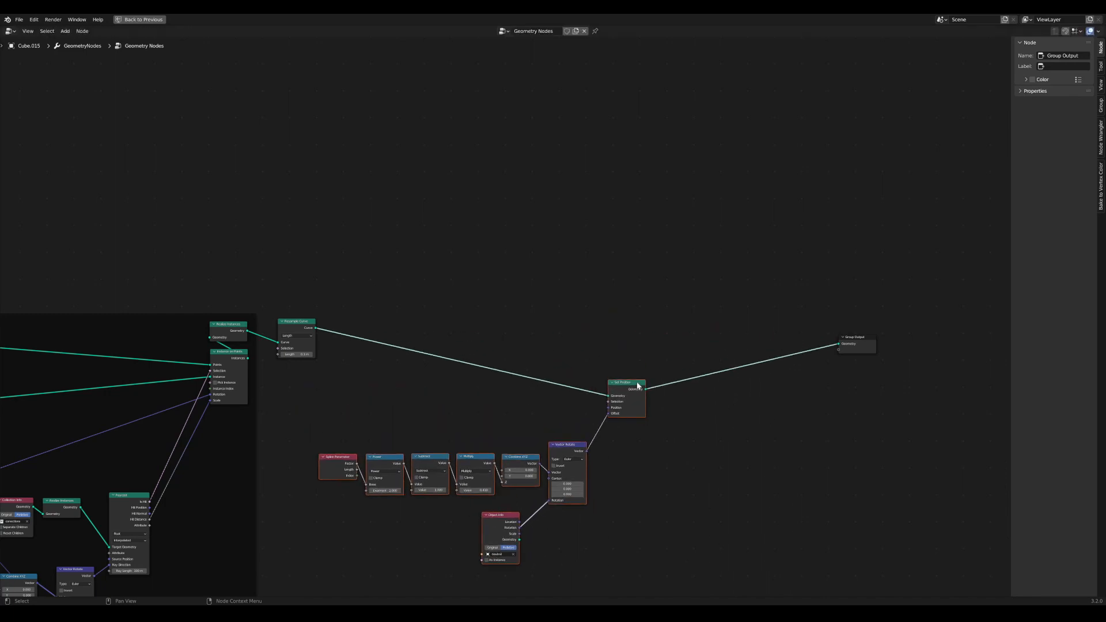
# Step: Join the selected sag nodes in a frame, turn off its custom color and label it slack
pyautogui.hotkey('ctrl', 'j')
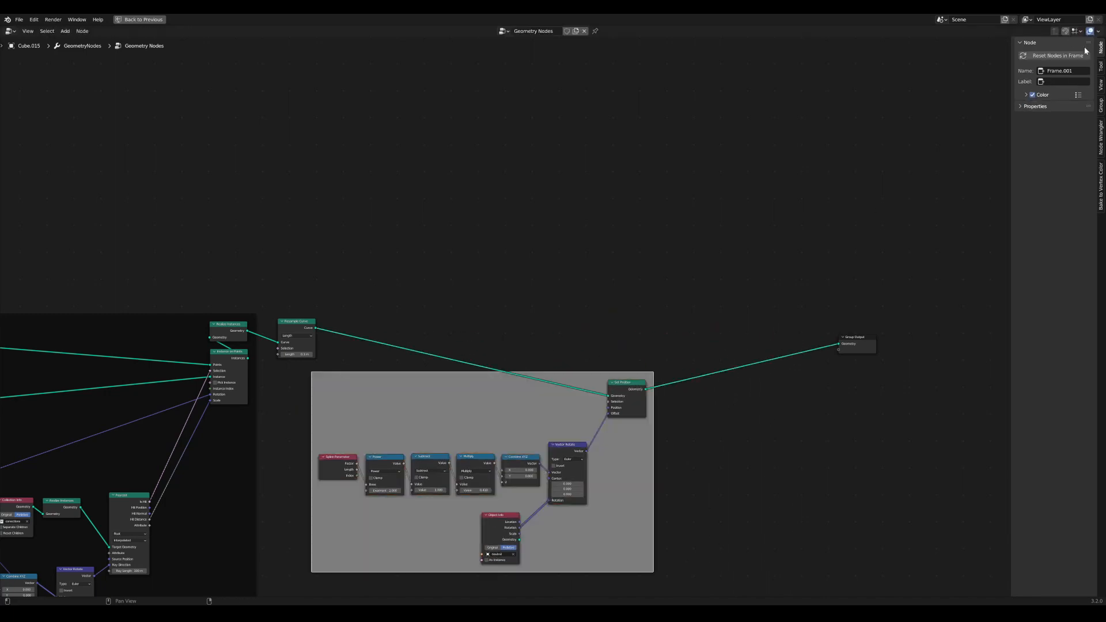
pyautogui.click(1032, 95)
pyautogui.click(1064, 80)
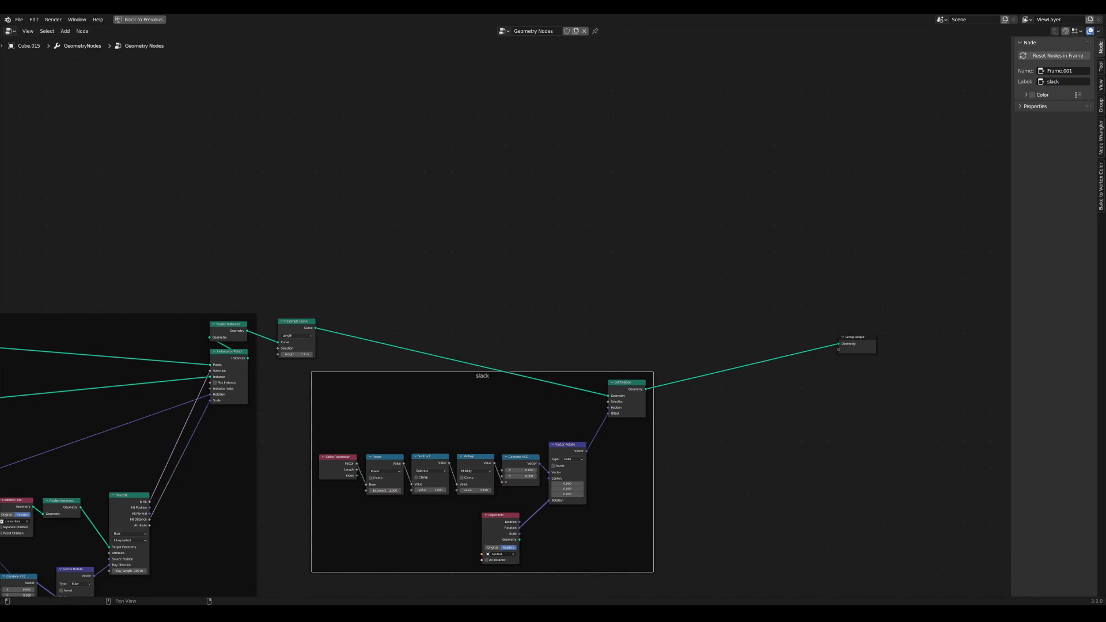
# Step: Restore the split layout, move the Resample Curve node up and the slack frame down, and nudge the base threads frame
pyautogui.scroll(-2, 806, 368)
pyautogui.moveTo(795, 372); pyautogui.dragTo(756, 373, button='middle')
pyautogui.hotkey('ctrl', 'space')
pyautogui.scroll(-3, 651, 402)
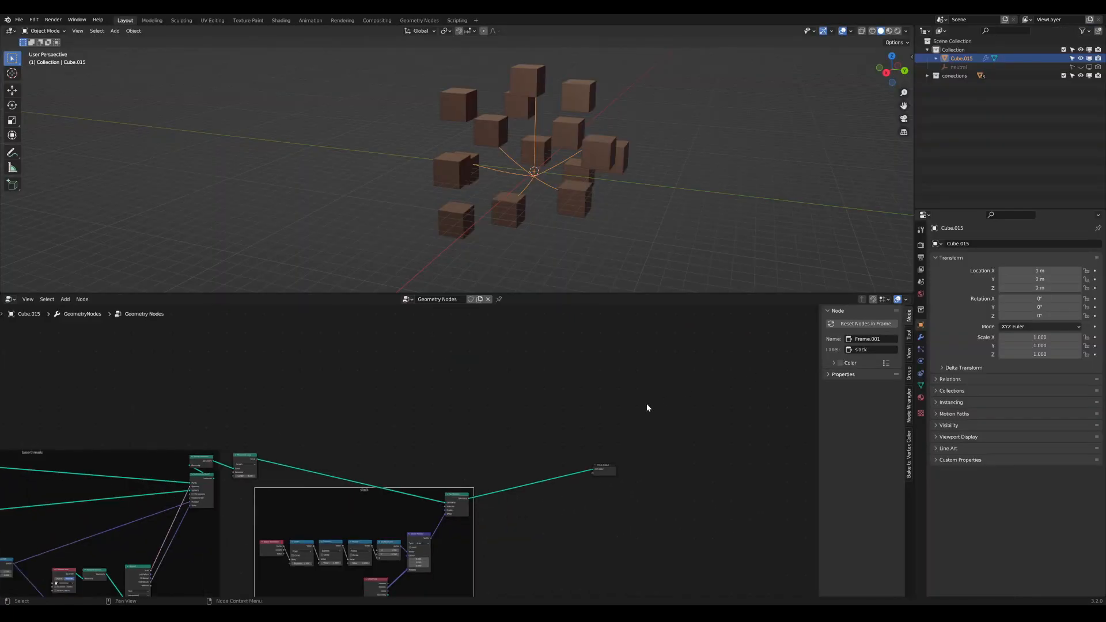
pyautogui.scroll(2, 570, 392)
pyautogui.click(357, 389)
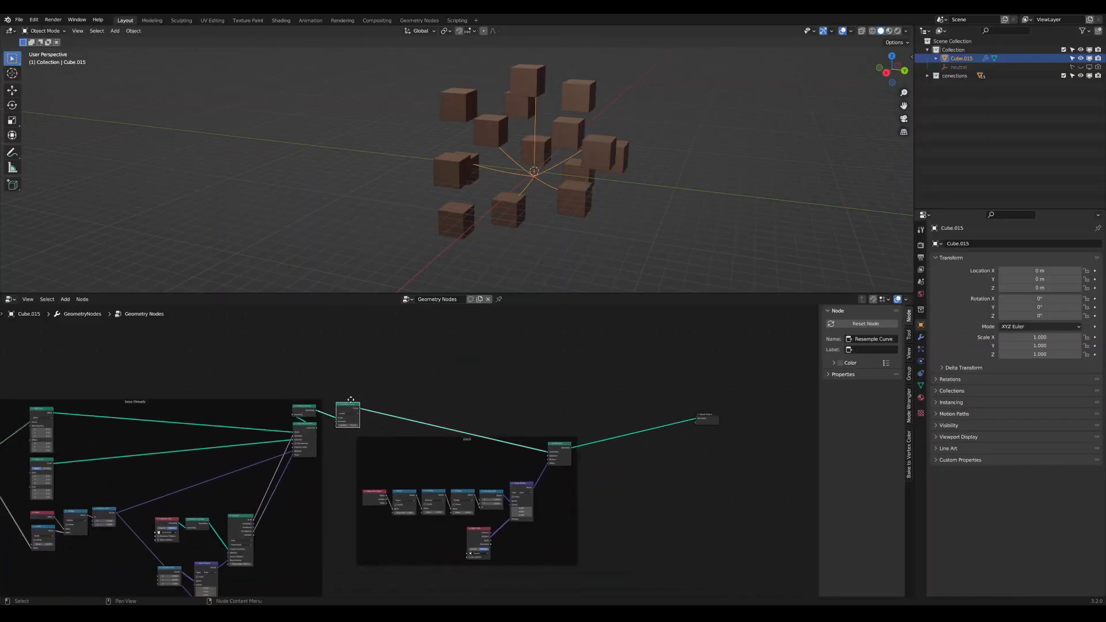
pyautogui.moveTo(467, 441); pyautogui.dragTo(464, 503)
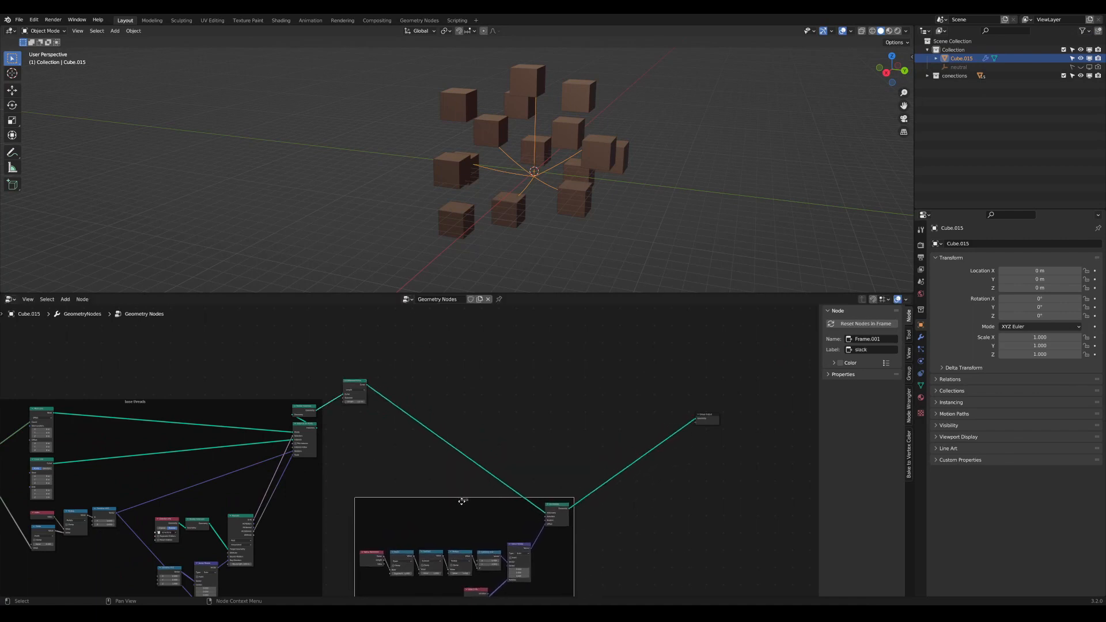
pyautogui.moveTo(271, 451); pyautogui.dragTo(477, 417, button='middle')
pyautogui.moveTo(387, 367); pyautogui.dragTo(379, 367)
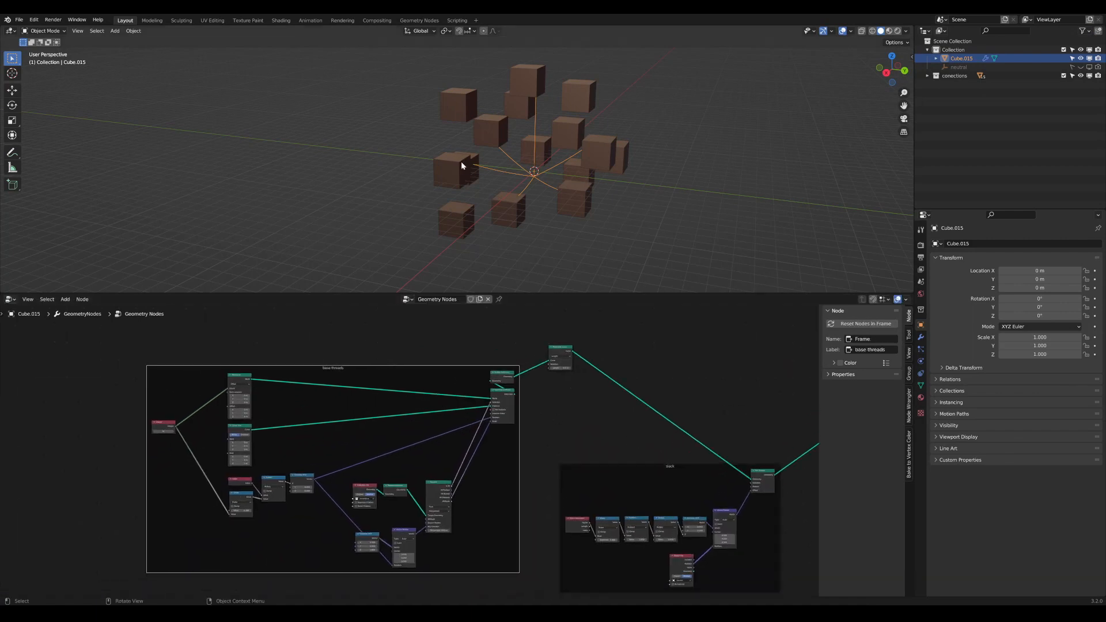
# Step: Examine the sagging threads between the cubes up close and from different angles
pyautogui.moveTo(460, 161)
pyautogui.mouseDown(button='middle')
pyautogui.moveTo(488, 146)
pyautogui.moveTo(479, 150)
pyautogui.mouseUp(button='middle')
pyautogui.scroll(7, 501, 190)
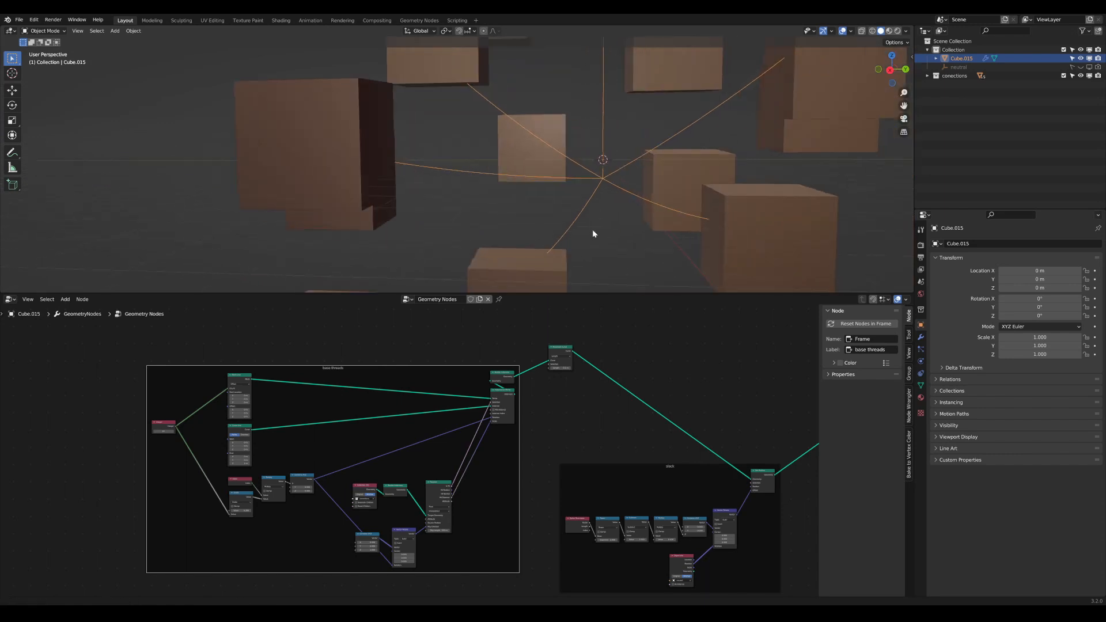
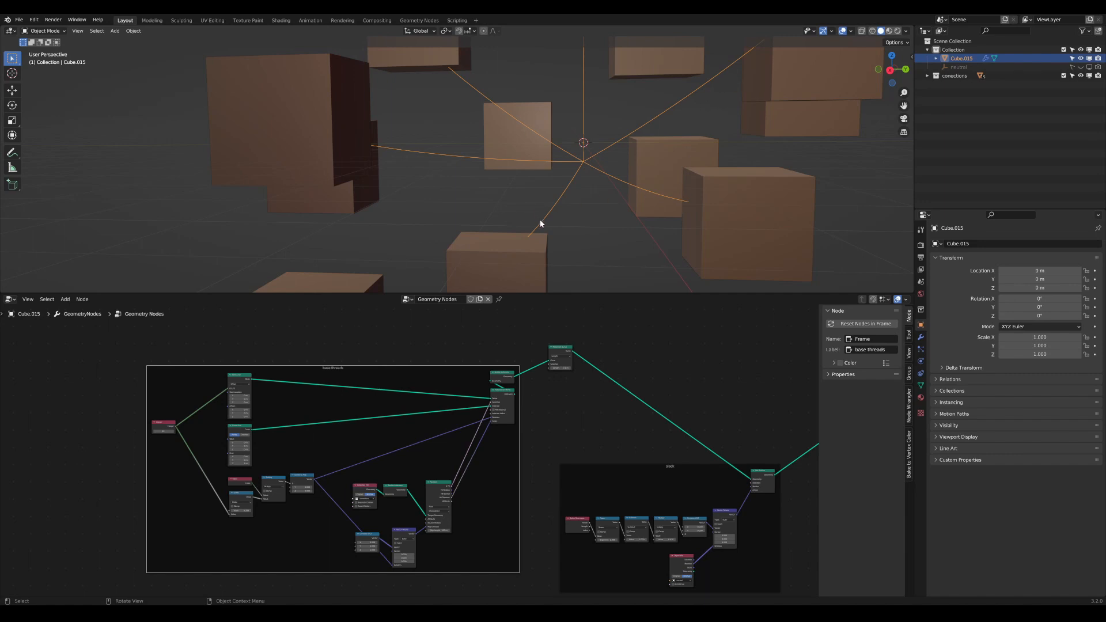
pyautogui.scroll(-4, 540, 237)
pyautogui.scroll(4, 539, 237)
pyautogui.scroll(-2, 540, 237)
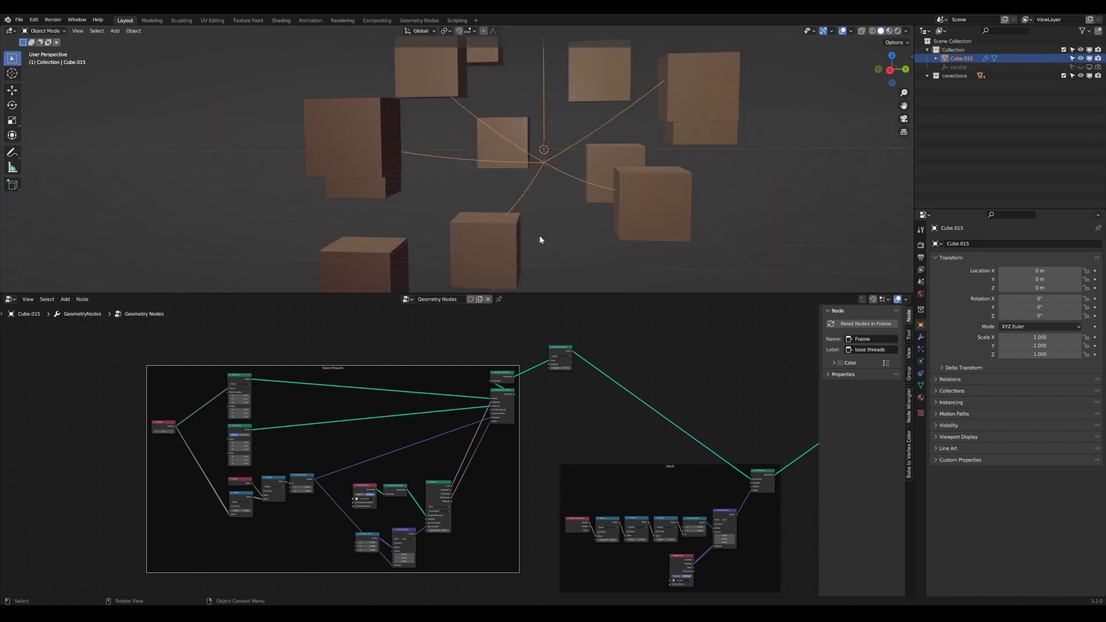
pyautogui.scroll(2, 539, 240)
pyautogui.scroll(-1, 686, 383)
pyautogui.moveTo(686, 382); pyautogui.dragTo(588, 373, button='middle')
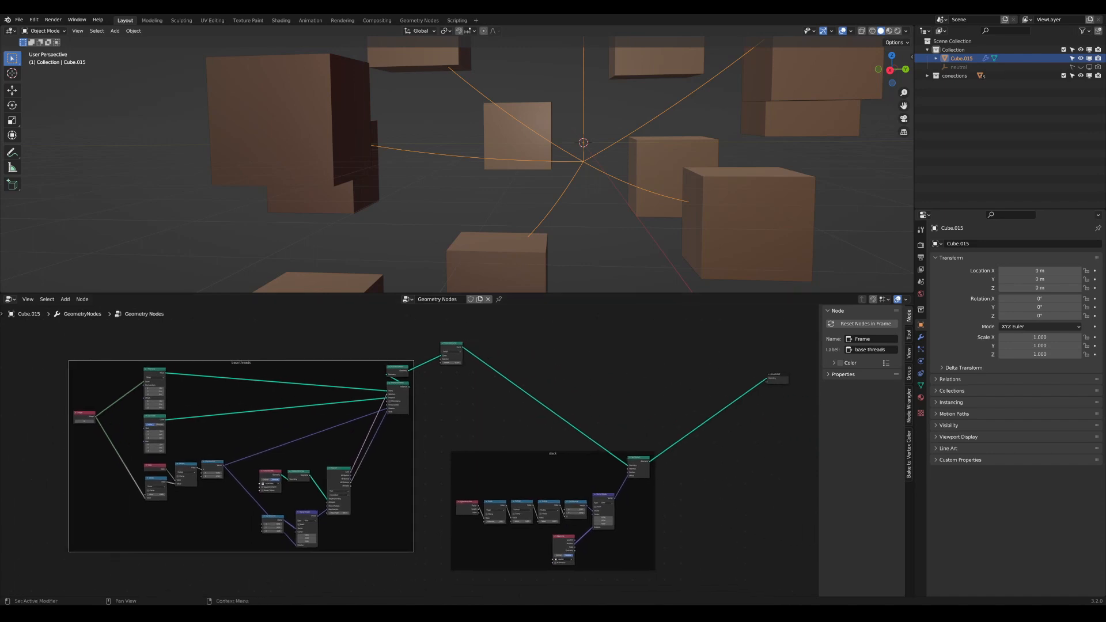
pyautogui.moveTo(556, 145); pyautogui.dragTo(555, 172, button='middle')
pyautogui.scroll(1, 556, 170)
pyautogui.scroll(-1, 555, 170)
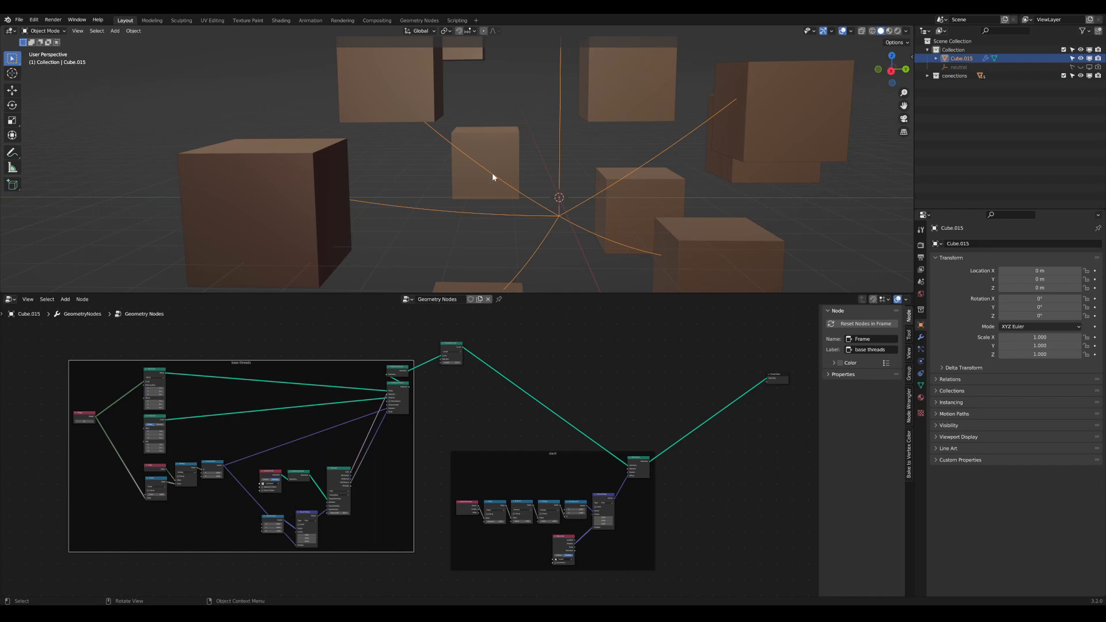
pyautogui.moveTo(492, 174); pyautogui.dragTo(548, 120, button='middle')
pyautogui.moveTo(513, 156); pyautogui.dragTo(596, 117, button='middle')
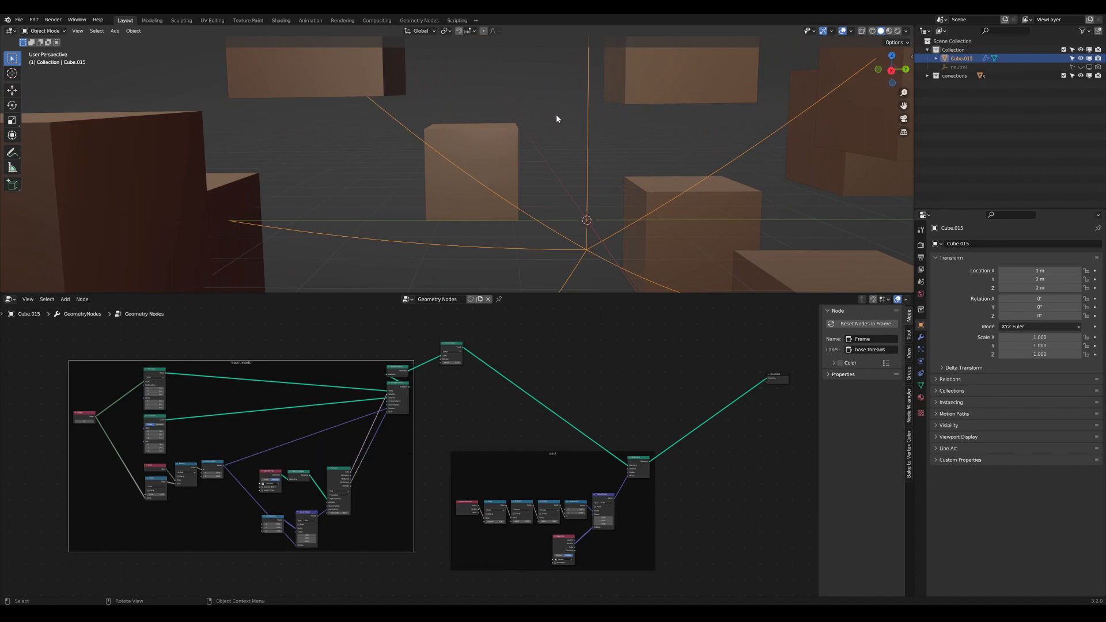
pyautogui.moveTo(547, 179); pyautogui.dragTo(531, 203, button='middle')
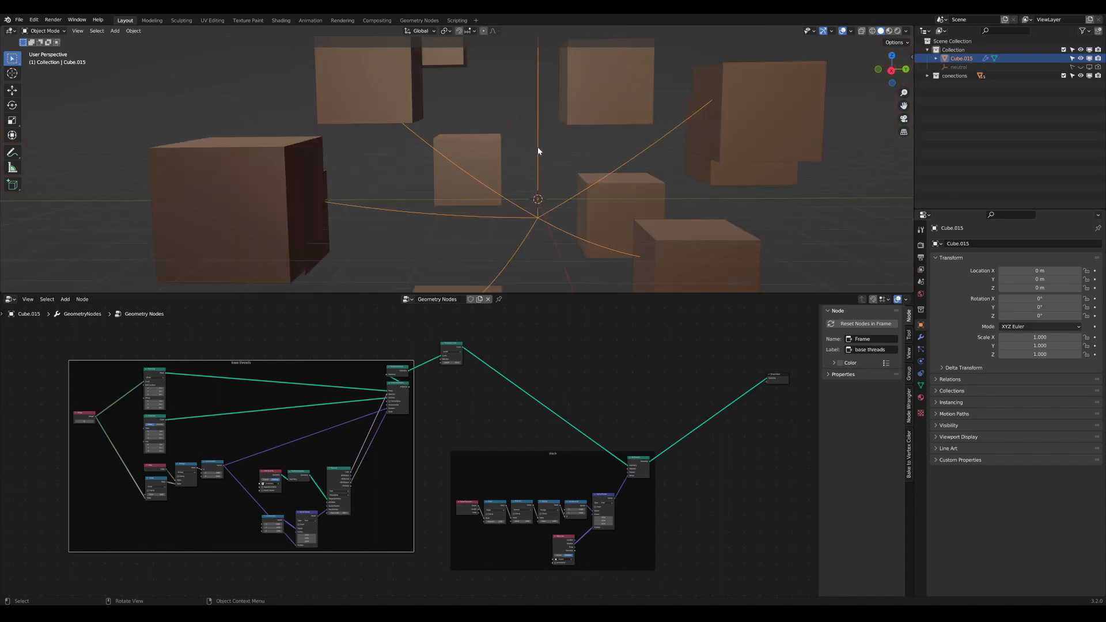
# Step: Move the Group Output node farther from the slack section and nudge the slack frame down
pyautogui.scroll(5, 538, 151)
pyautogui.scroll(-3, 590, 189)
pyautogui.scroll(-2, 636, 420)
pyautogui.moveTo(753, 388); pyautogui.dragTo(638, 387, button='middle')
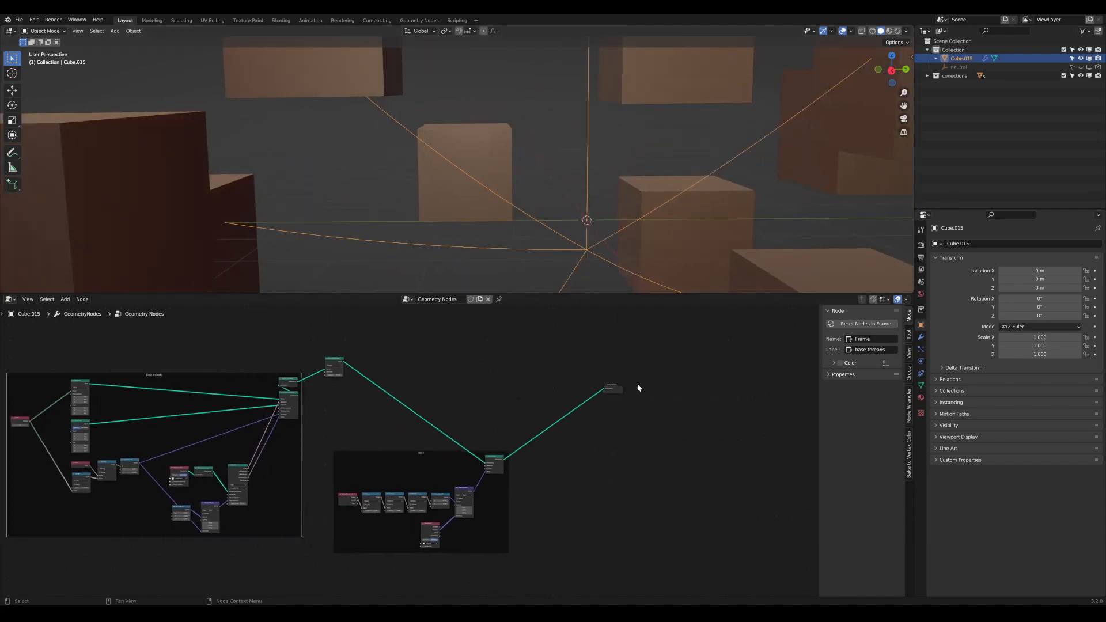
pyautogui.moveTo(611, 390); pyautogui.dragTo(651, 381)
pyautogui.moveTo(597, 380); pyautogui.dragTo(454, 449, button='middle')
pyautogui.moveTo(568, 447); pyautogui.dragTo(565, 434)
pyautogui.scroll(3, 421, 460)
pyautogui.scroll(-1, 422, 460)
pyautogui.moveTo(421, 459); pyautogui.dragTo(435, 425, button='middle')
pyautogui.scroll(1, 430, 464)
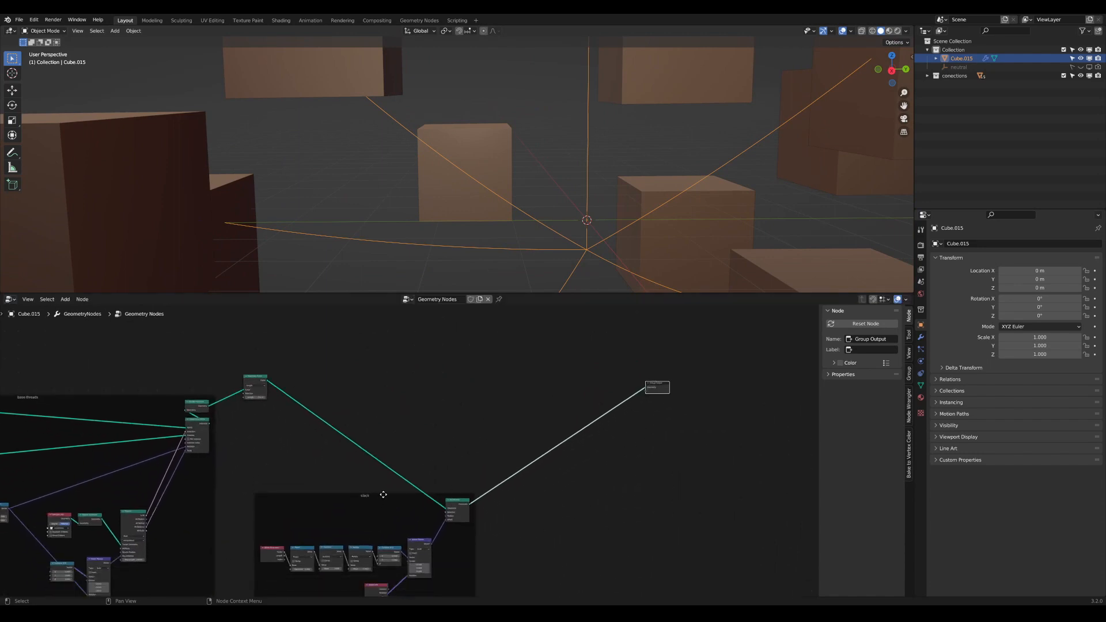
pyautogui.moveTo(383, 494); pyautogui.dragTo(383, 502)
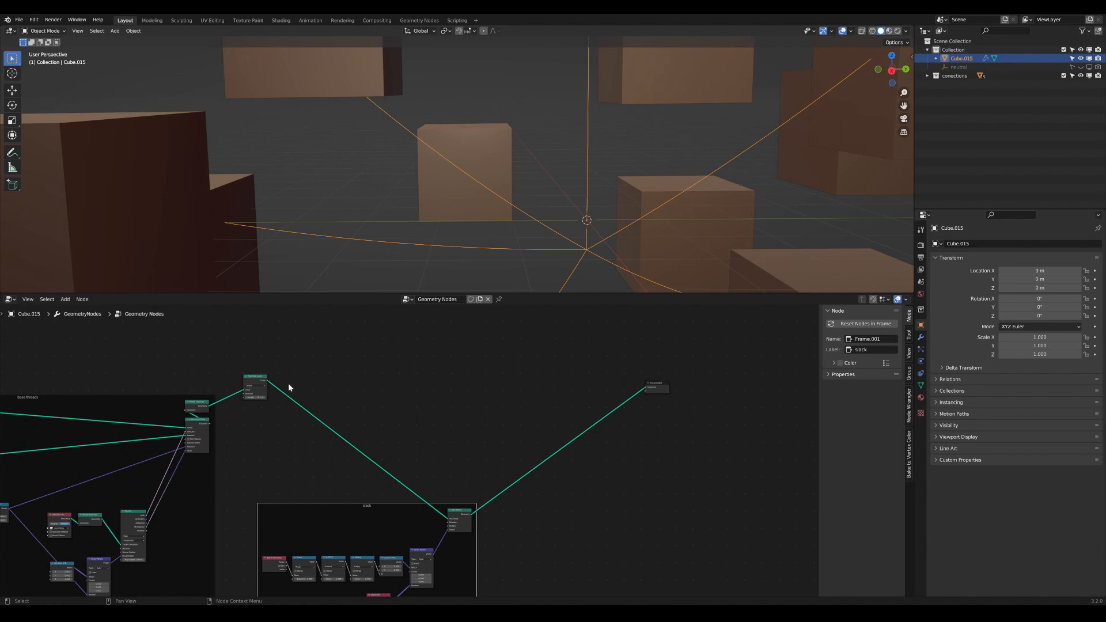
# Step: Add a Join Geometry node on the link between Set Position and Group Output
pyautogui.press('Tab')
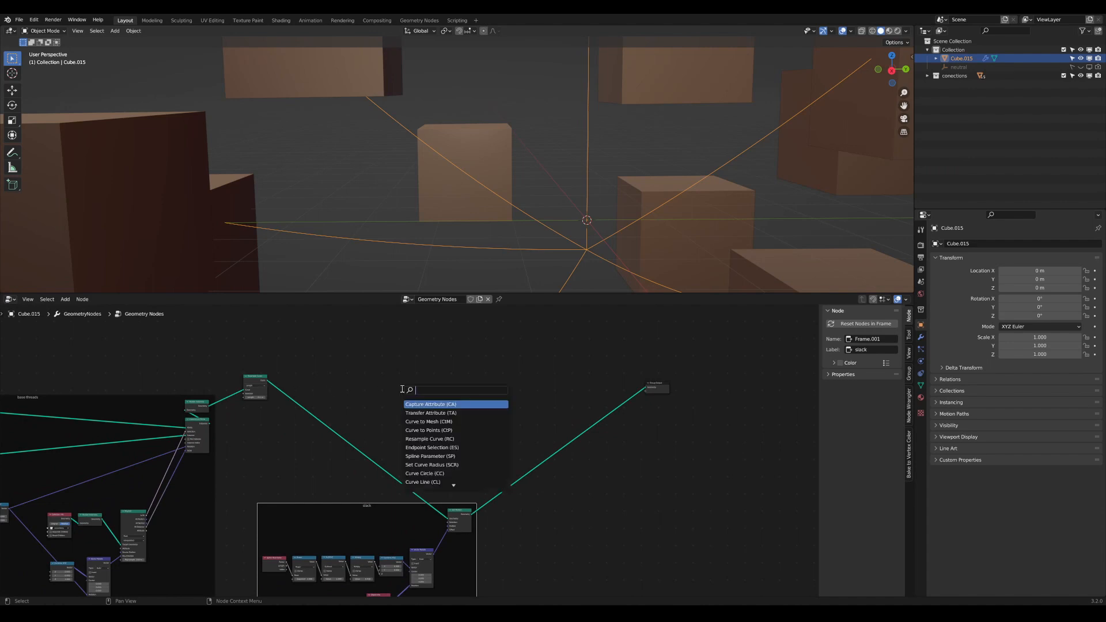
pyautogui.write('join')
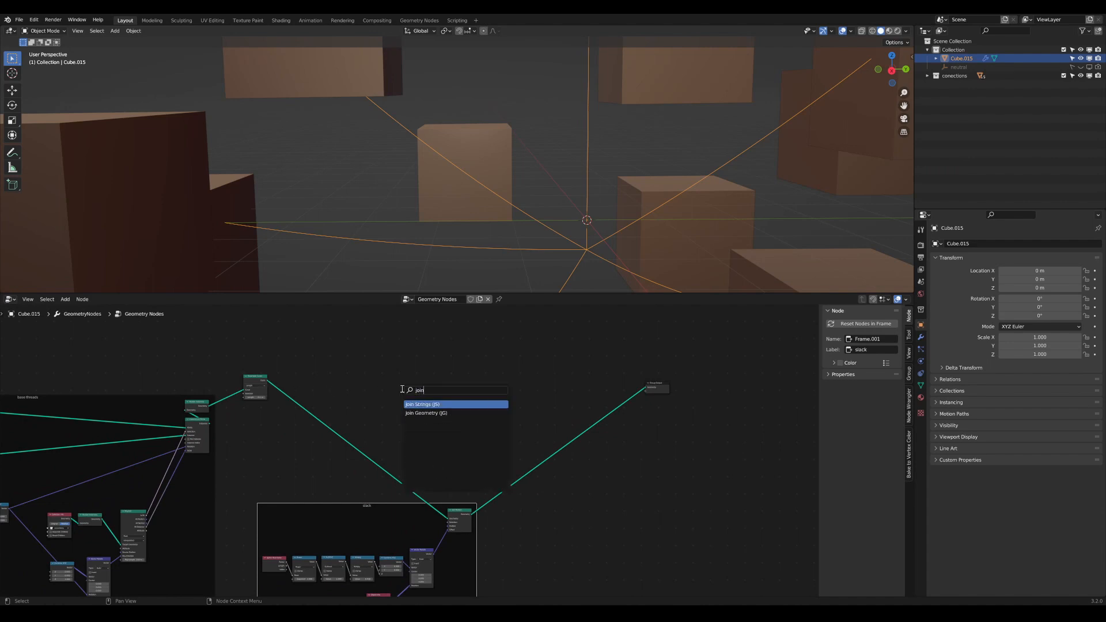
pyautogui.press('Down')
pyautogui.press('Return')
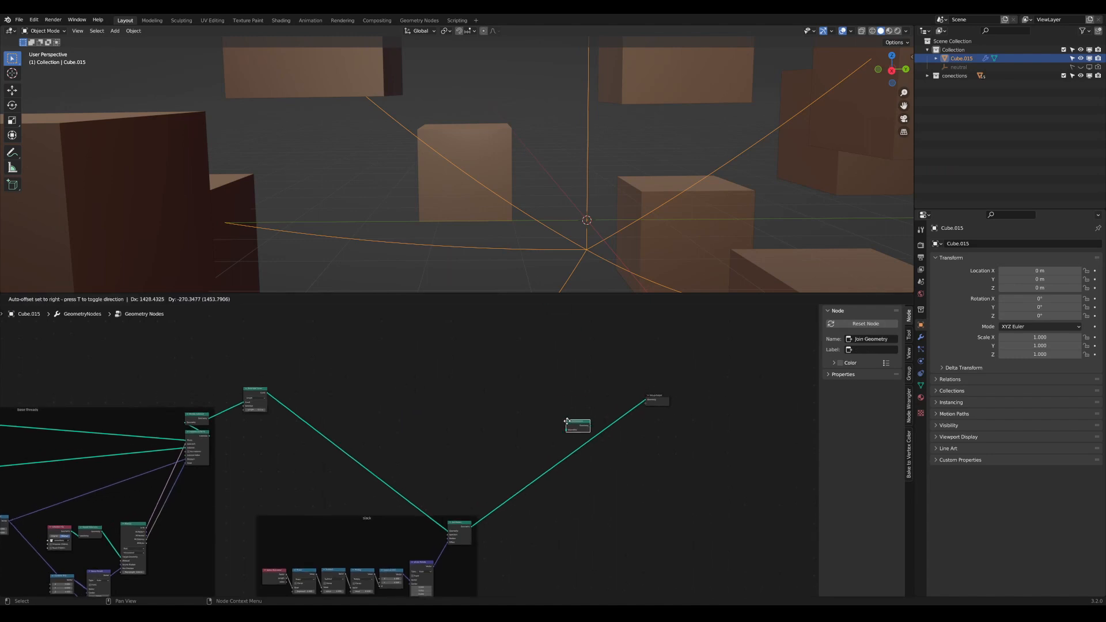
pyautogui.click(596, 425)
pyautogui.scroll(3, 596, 424)
pyautogui.moveTo(596, 424); pyautogui.dragTo(625, 440, button='middle')
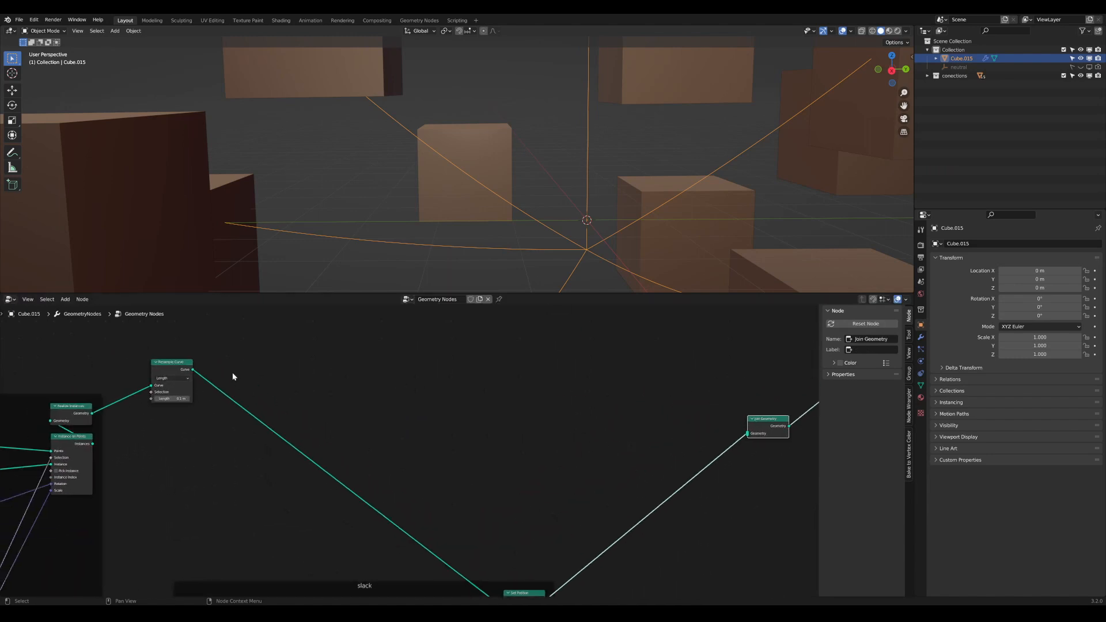
# Step: Link the Resample Curve output into the Join Geometry node as an additional input
pyautogui.moveTo(192, 369); pyautogui.dragTo(757, 400)
pyautogui.scroll(-6, 553, 253)
pyautogui.scroll(-1, 512, 490)
pyautogui.moveTo(530, 564); pyautogui.dragTo(482, 510, button='middle')
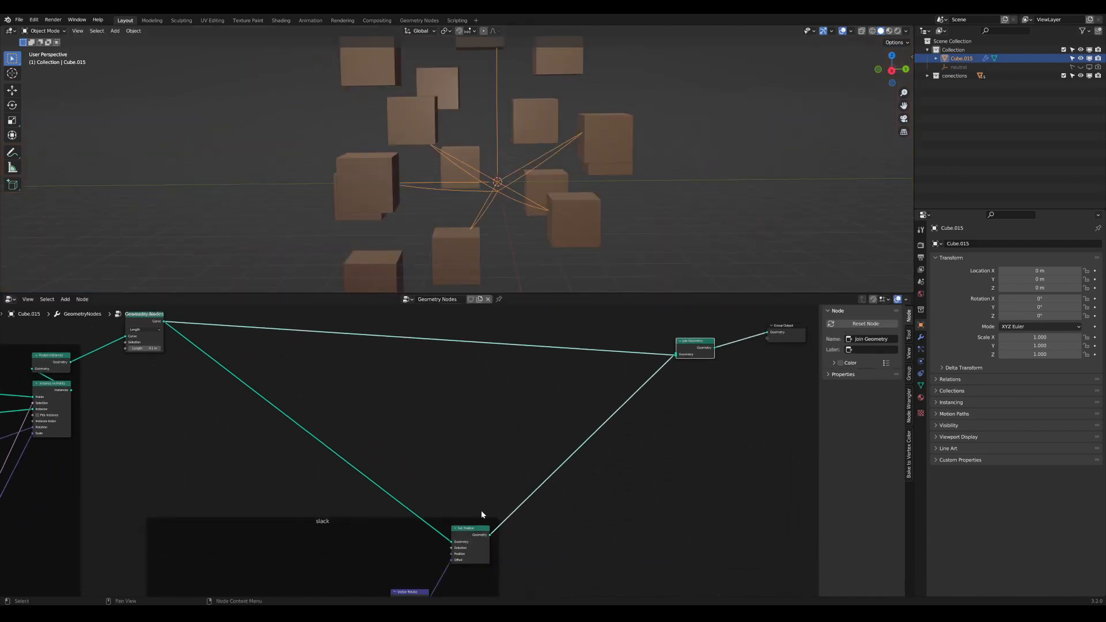
# Step: Add a reroute on the upper link into Join Geometry, feed it from the Set Position output, and reposition it
pyautogui.moveTo(491, 536); pyautogui.dragTo(536, 375)
pyautogui.keyDown('shift'); pyautogui.moveTo(526, 378); pyautogui.dragTo(551, 306, button='right'); pyautogui.keyUp('shift')
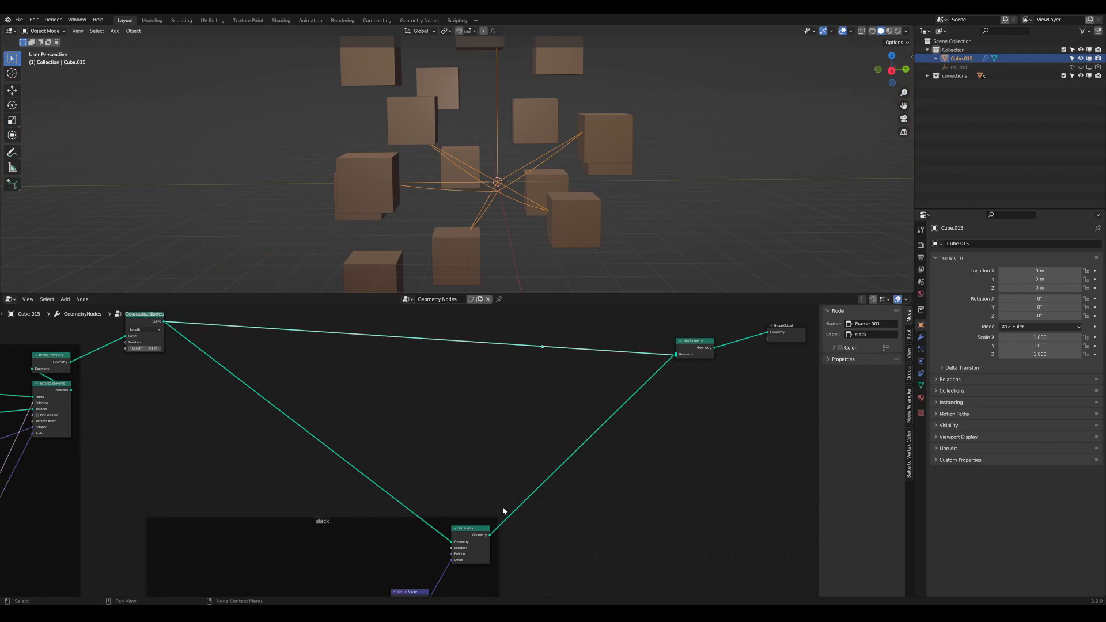
pyautogui.moveTo(491, 535); pyautogui.dragTo(542, 346)
pyautogui.moveTo(550, 375); pyautogui.dragTo(552, 425, button='middle')
pyautogui.moveTo(553, 423); pyautogui.dragTo(530, 379)
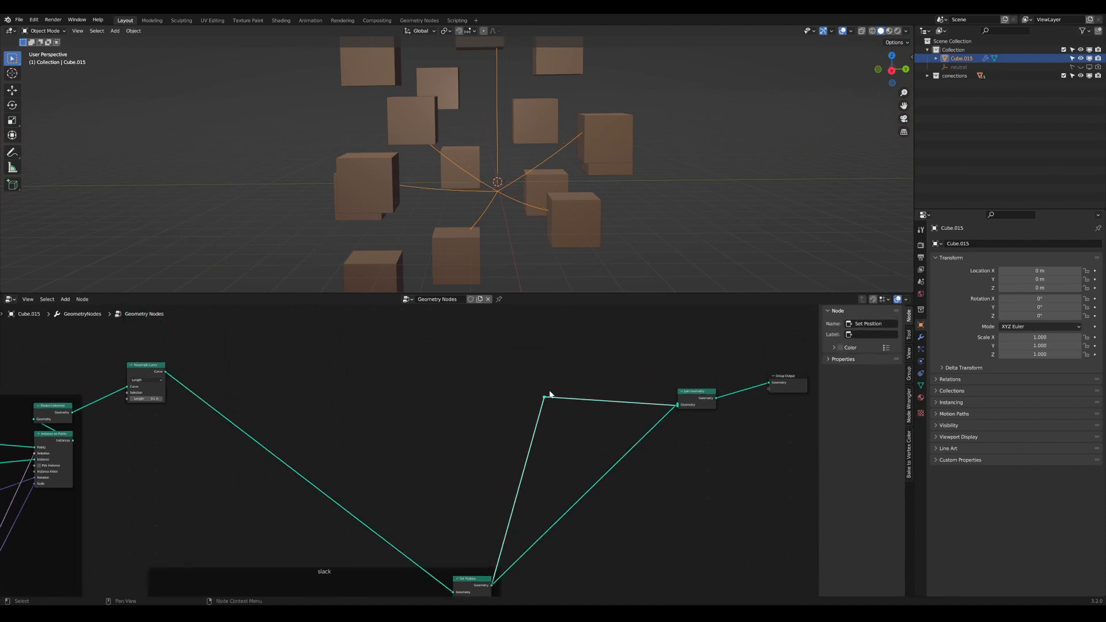
pyautogui.press('g')
pyautogui.click(580, 356)
# Step: Select the Join Geometry and Group Output nodes and move them farther away and lower to free space for new nodes
pyautogui.moveTo(605, 388); pyautogui.dragTo(501, 412, button='middle')
pyautogui.scroll(-1, 507, 415)
pyautogui.moveTo(697, 464); pyautogui.dragTo(570, 378)
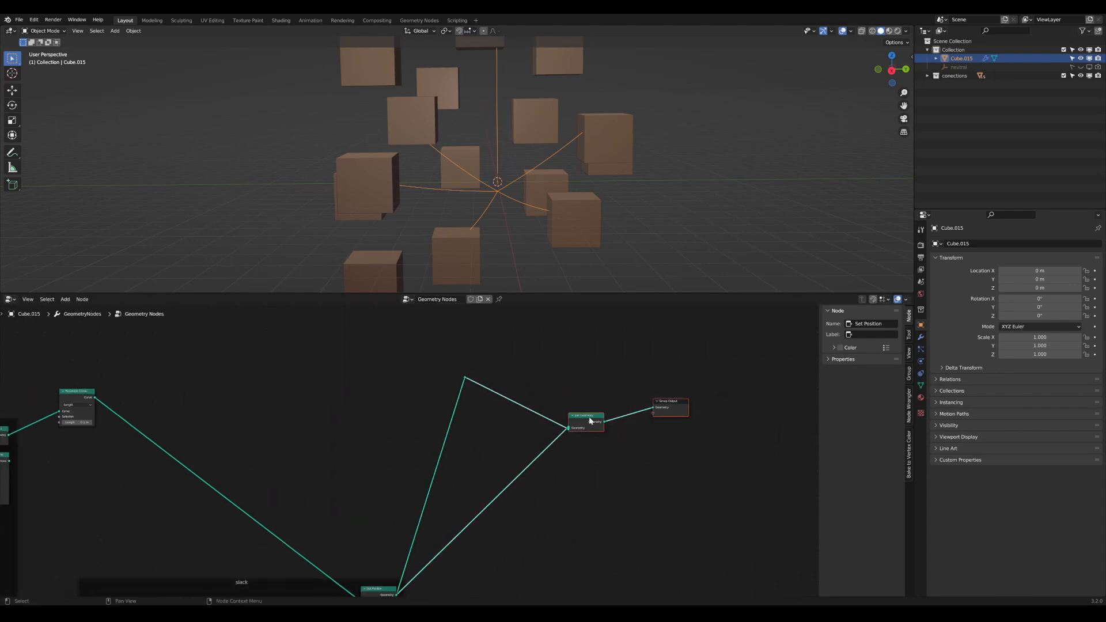
pyautogui.moveTo(590, 422); pyautogui.dragTo(808, 526)
pyautogui.moveTo(706, 499); pyautogui.dragTo(565, 528, button='middle')
pyautogui.scroll(-1, 434, 461)
pyautogui.moveTo(476, 456); pyautogui.dragTo(616, 417, button='middle')
pyautogui.scroll(4, 617, 417)
pyautogui.moveTo(580, 382); pyautogui.dragTo(534, 395, button='middle')
# Step: Deselect the web object and enlarge the node editor slightly, bringing the threads closer in the 3D view
pyautogui.click(547, 291)
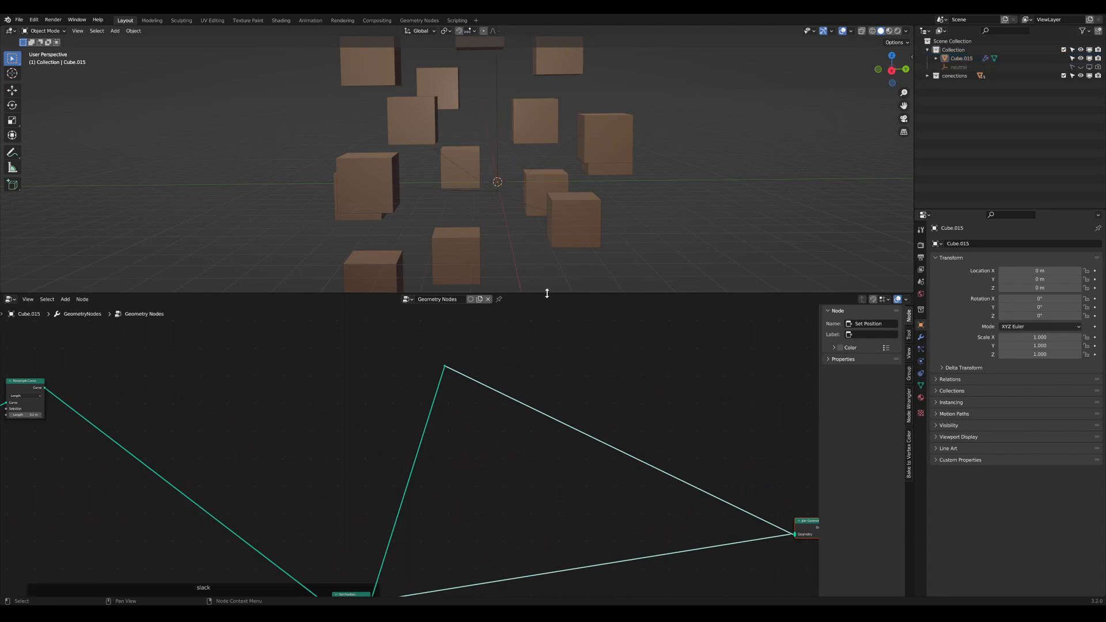
pyautogui.moveTo(547, 293); pyautogui.dragTo(547, 279)
pyautogui.scroll(6, 539, 180)
pyautogui.keyDown('shift'); pyautogui.moveTo(638, 196); pyautogui.dragTo(572, 201, button='middle'); pyautogui.keyUp('shift')
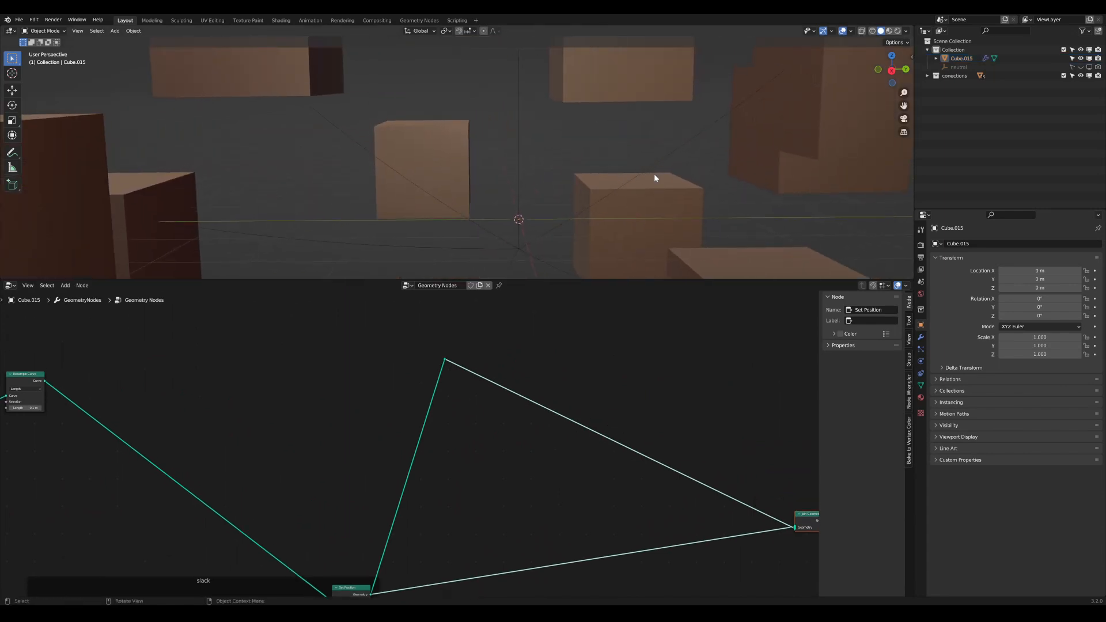
pyautogui.scroll(-2, 644, 413)
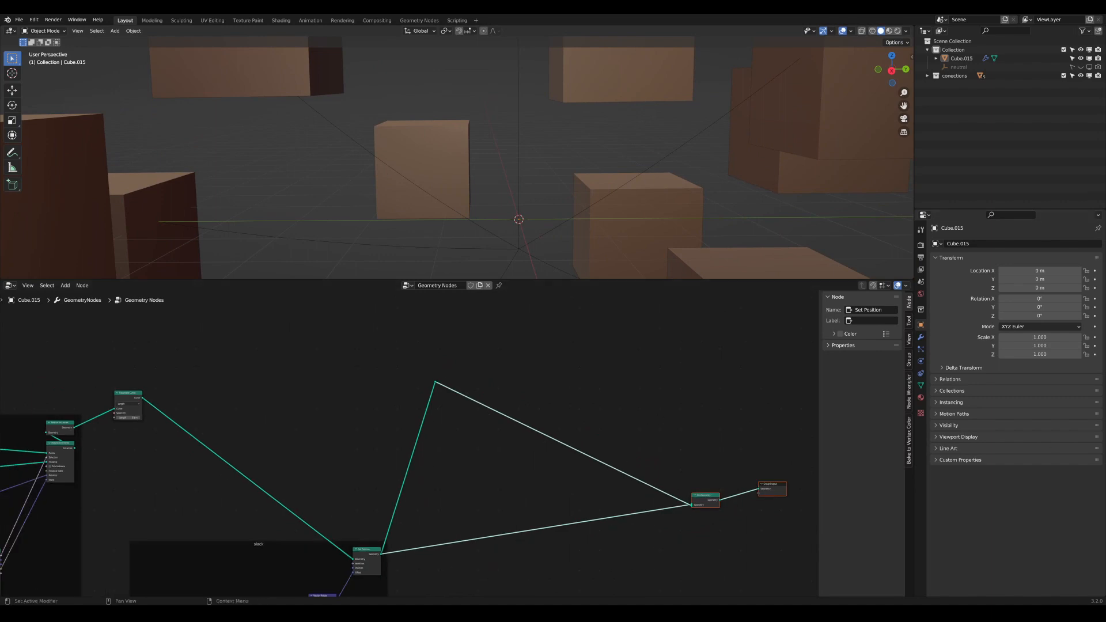
# Step: Insert an Instance on Points node on the link between the reroute and Join Geometry
pyautogui.scroll(1, 556, 391)
pyautogui.moveTo(555, 391); pyautogui.dragTo(479, 407, button='middle')
pyautogui.press('Tab')
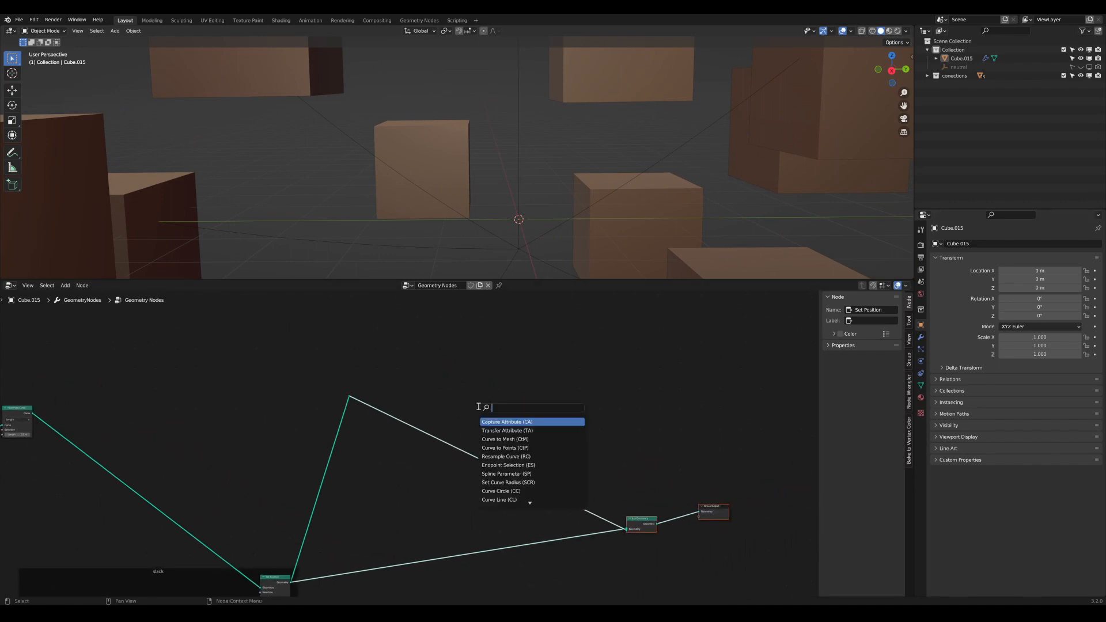
pyautogui.write('inst')
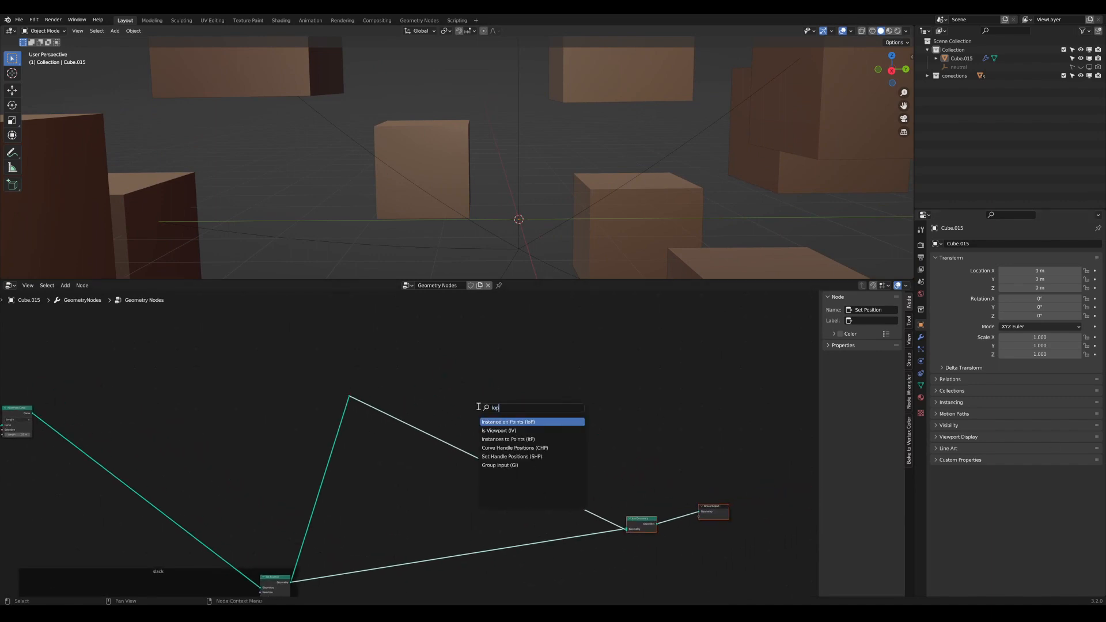
pyautogui.press('Return')
pyautogui.click(469, 411)
pyautogui.moveTo(470, 413); pyautogui.dragTo(528, 382)
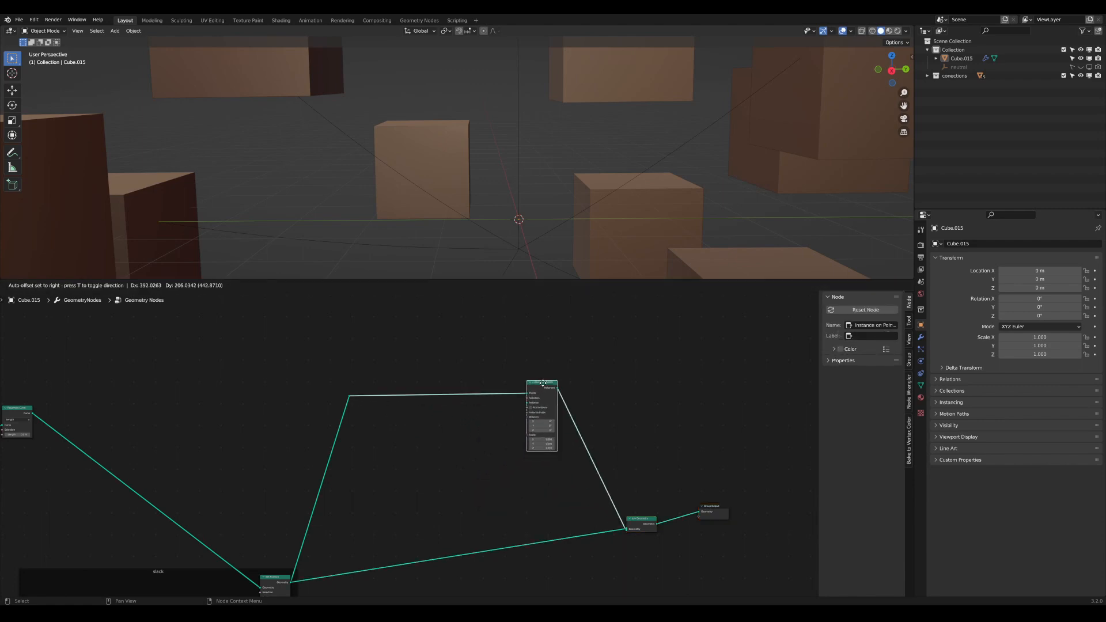
# Step: Add a Curve Line node and connect its curve to the Instance input of Instance on Points
pyautogui.scroll(3, 474, 439)
pyautogui.scroll(-1, 474, 439)
pyautogui.moveTo(474, 439); pyautogui.dragTo(422, 472, button='middle')
pyautogui.press('Tab')
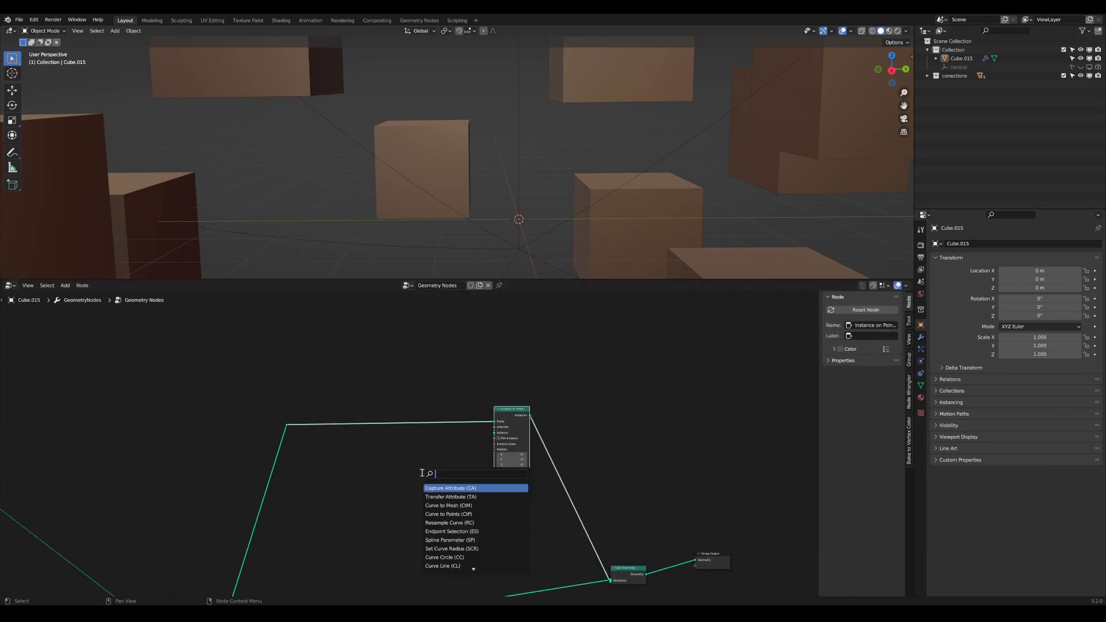
pyautogui.write('line')
pyautogui.press('Down')
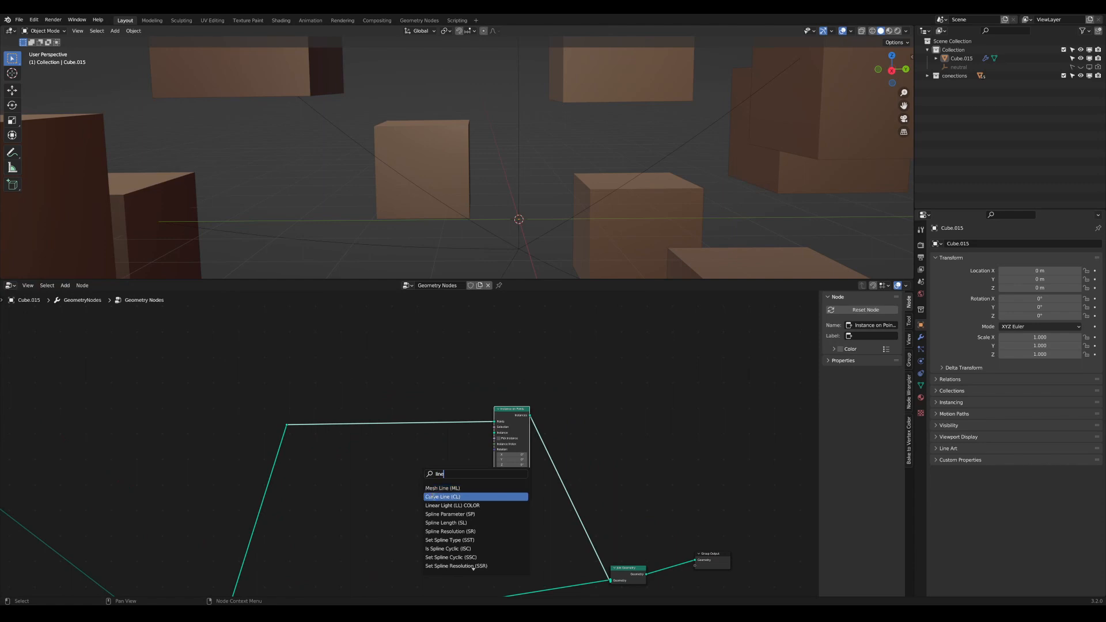
pyautogui.press('Return')
pyautogui.click(425, 477)
pyautogui.moveTo(428, 461); pyautogui.dragTo(495, 433)
# Step: Examine the lines instanced along the threads from several angles, along with the Curve Line and Instance on Points settings
pyautogui.moveTo(610, 115); pyautogui.dragTo(507, 209, button='middle')
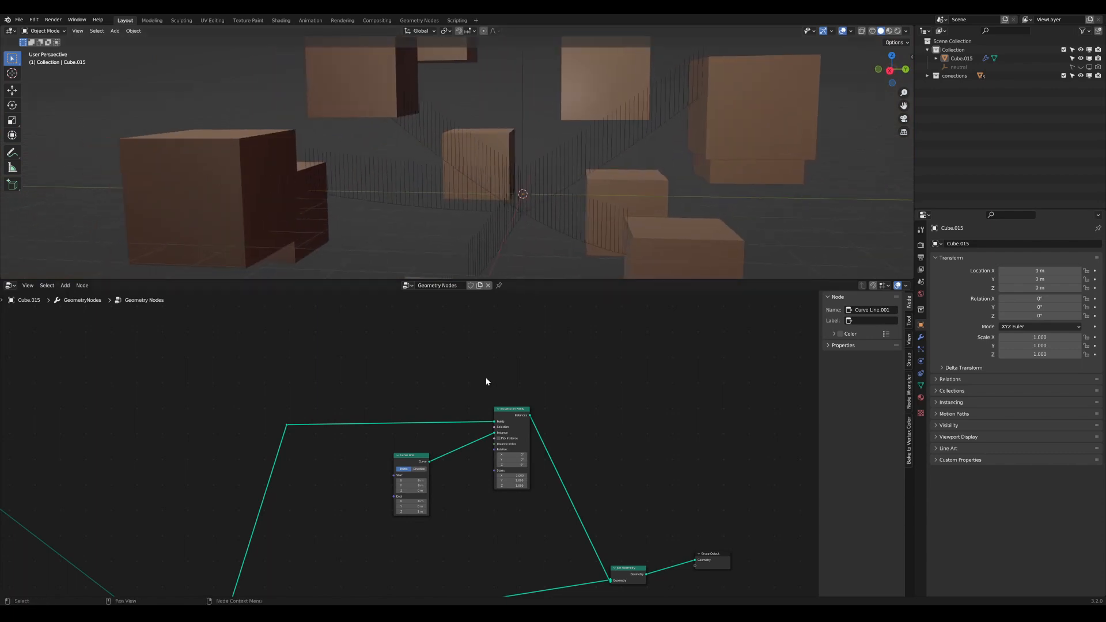
pyautogui.scroll(1, 486, 380)
pyautogui.moveTo(484, 382); pyautogui.dragTo(482, 410, button='middle')
pyautogui.moveTo(411, 498); pyautogui.dragTo(432, 489)
pyautogui.scroll(3, 424, 430)
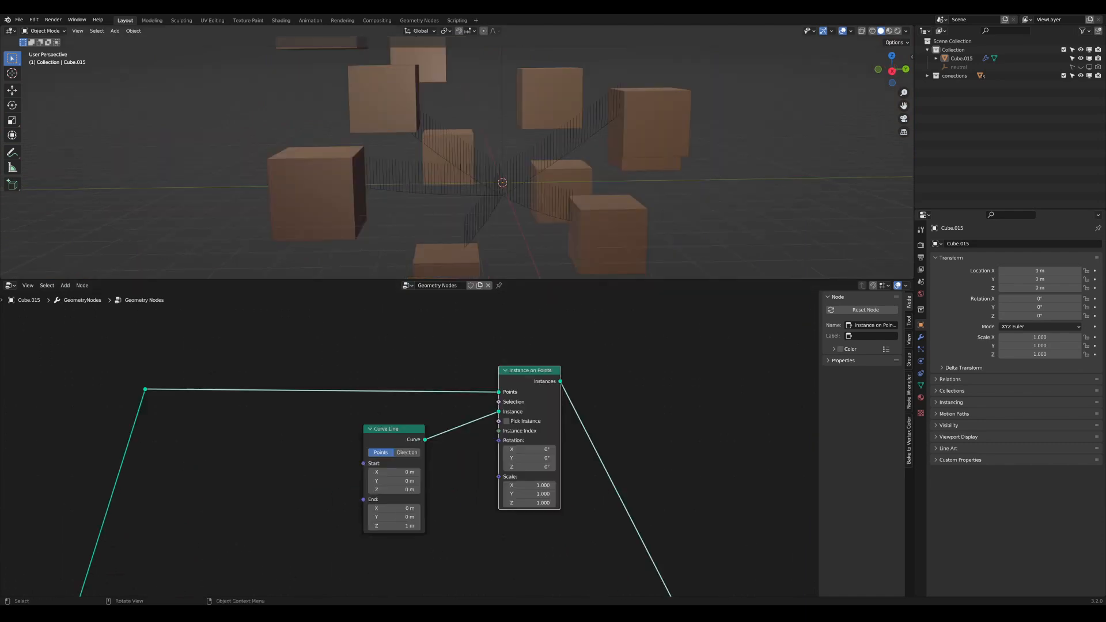
pyautogui.scroll(4, 559, 175)
pyautogui.moveTo(560, 174); pyautogui.dragTo(554, 201, button='middle')
pyautogui.scroll(-2, 558, 182)
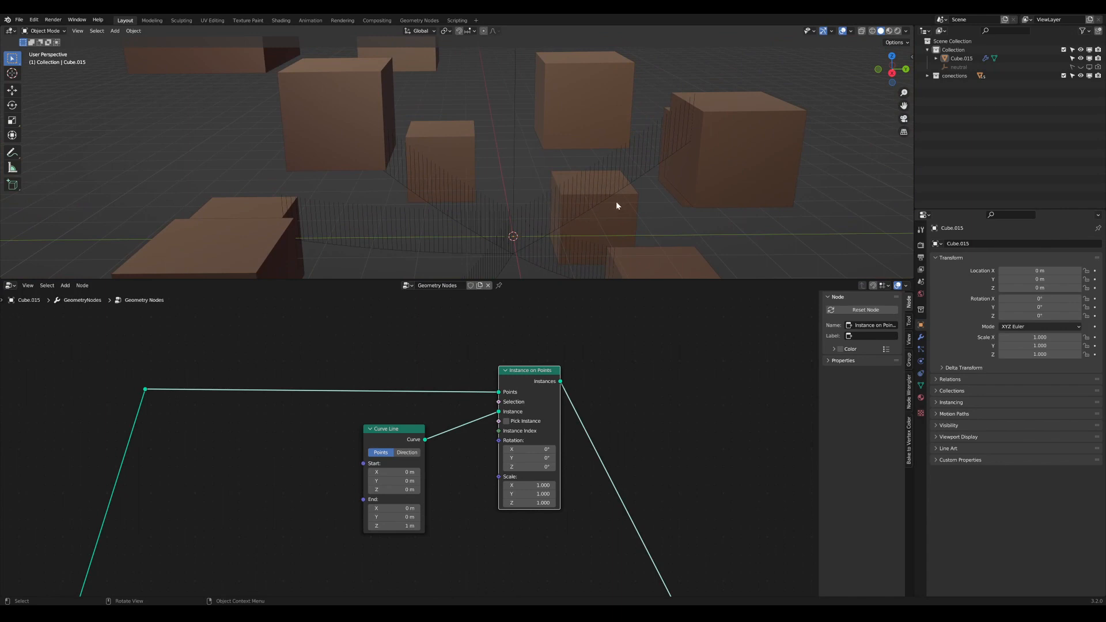
pyautogui.scroll(-1, 447, 372)
# Step: Move Curve Line closer to Instance on Points, insert a Delete Geometry node before its Points input, and preview that node's output
pyautogui.moveTo(390, 430); pyautogui.dragTo(418, 428)
pyautogui.moveTo(375, 369); pyautogui.dragTo(432, 383, button='middle')
pyautogui.scroll(1, 432, 383)
pyautogui.press('Tab')
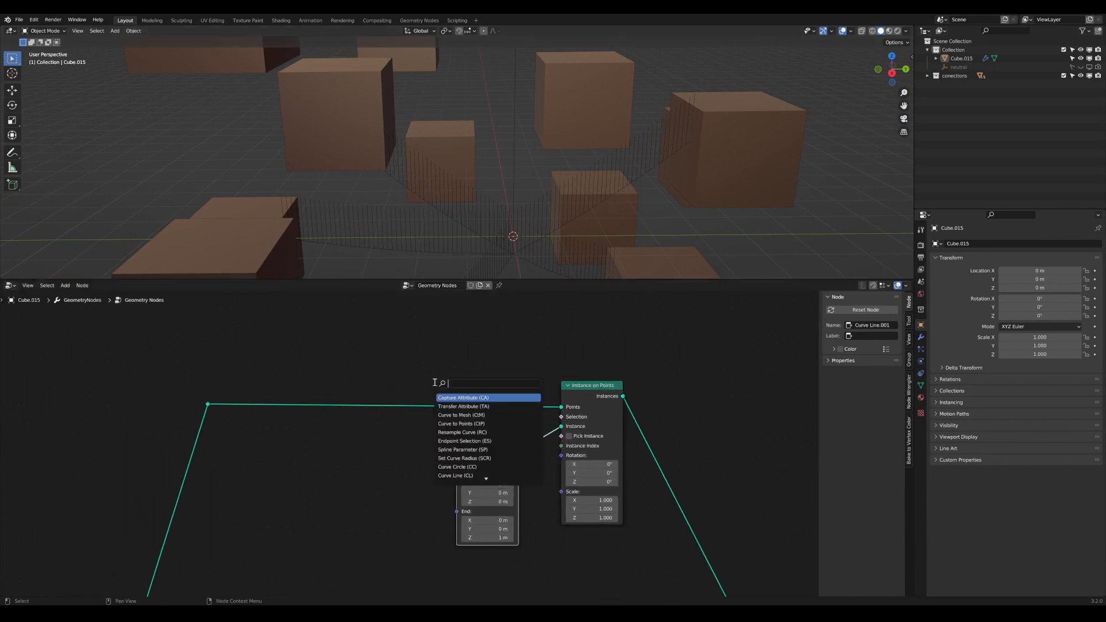
pyautogui.write('del')
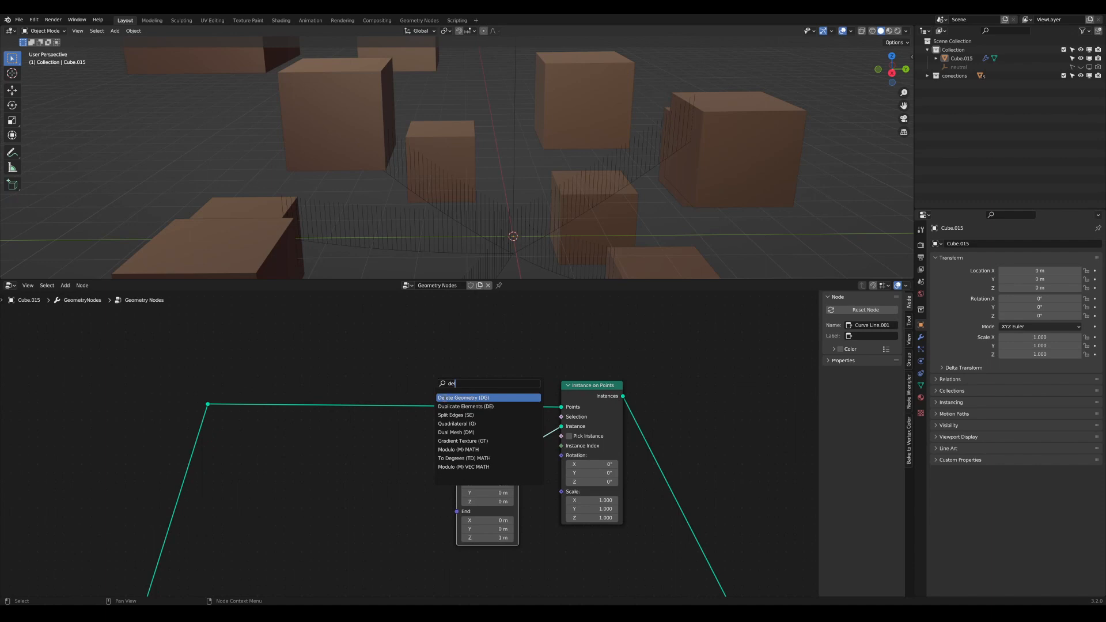
pyautogui.click(444, 396)
pyautogui.click(399, 377)
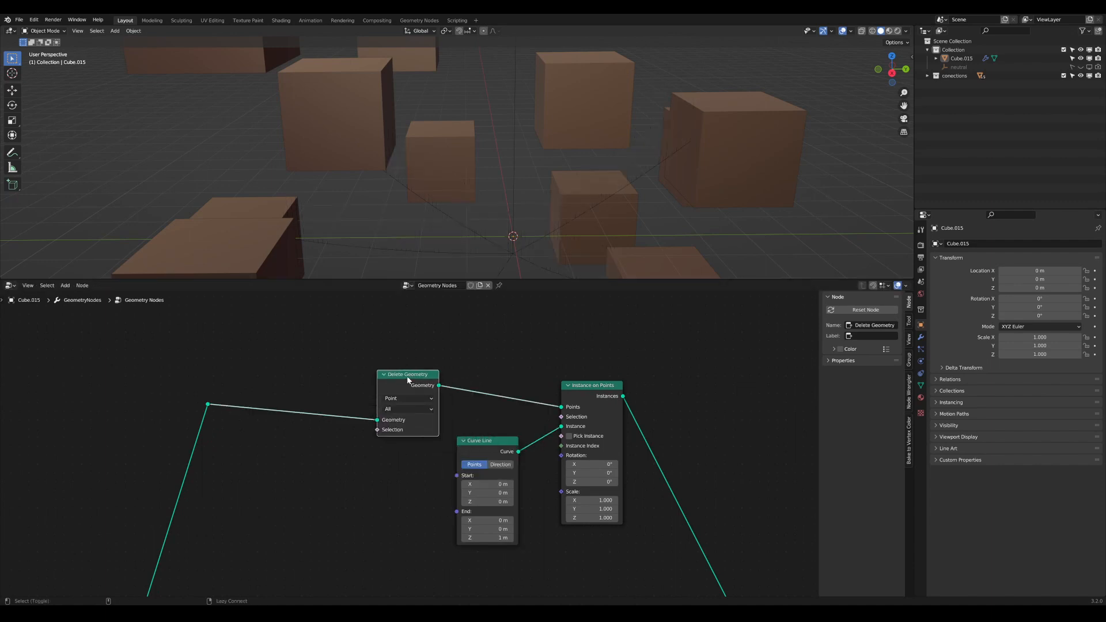
pyautogui.keyDown('alt'); pyautogui.keyDown('shift'); pyautogui.click(407, 377); pyautogui.keyUp('shift'); pyautogui.keyUp('alt')
# Step: Add a Spline Parameter node above and before the Delete Geometry node
pyautogui.scroll(-1, 447, 377)
pyautogui.moveTo(408, 377); pyautogui.dragTo(477, 470, button='middle')
pyautogui.scroll(2, 449, 377)
pyautogui.scroll(2, 477, 470)
pyautogui.scroll(1, 477, 473)
pyautogui.hotkey('shift', 'a')
pyautogui.write('s')
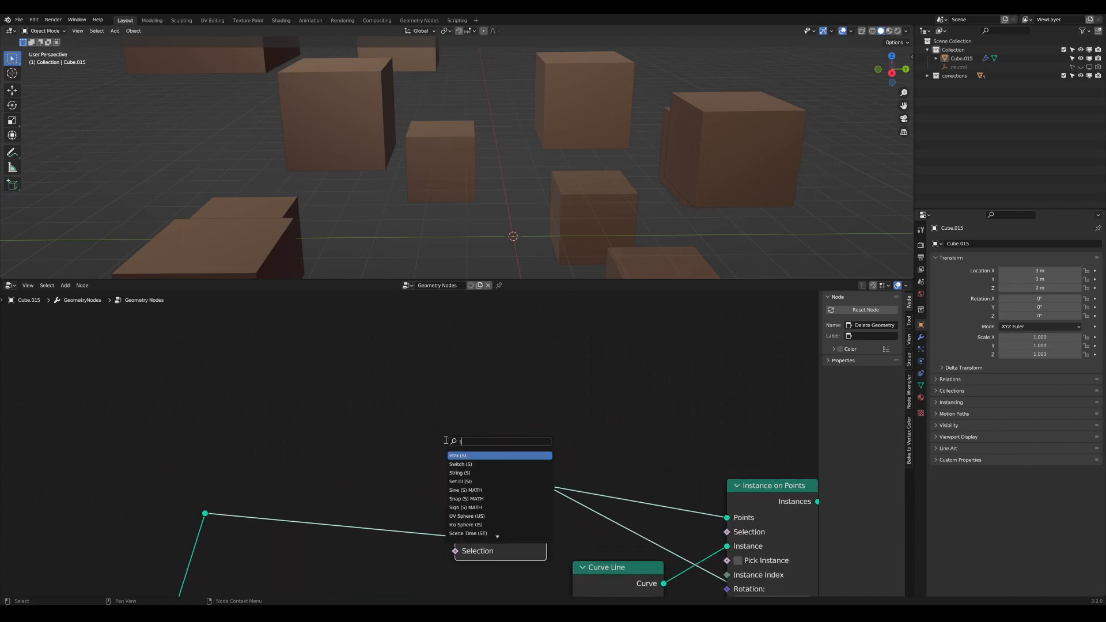
pyautogui.write('plin')
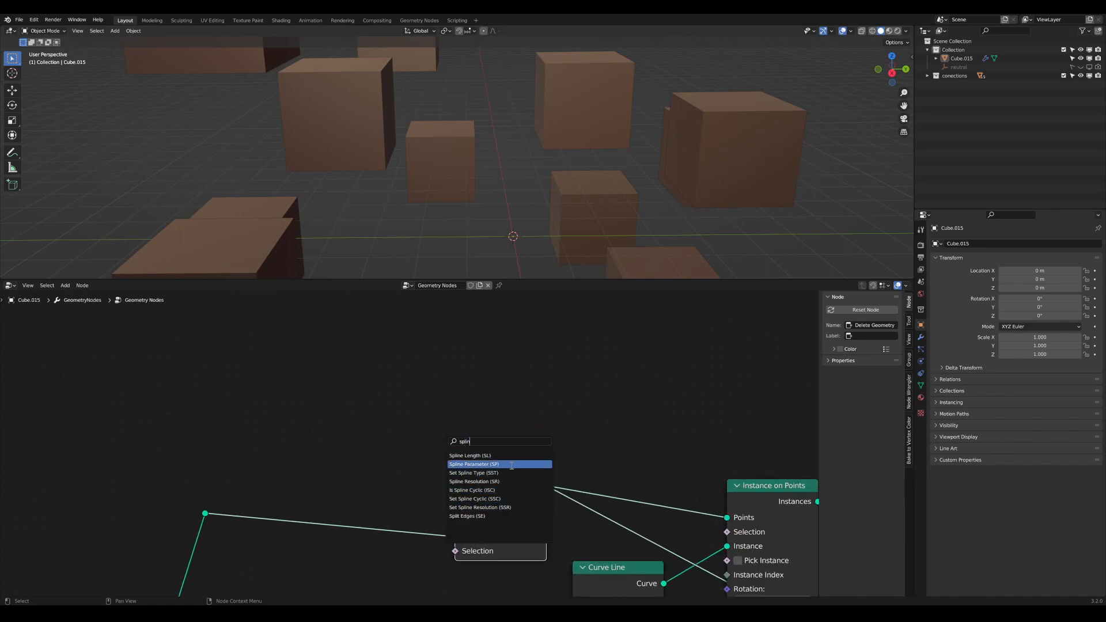
pyautogui.click(477, 464)
pyautogui.click(308, 391)
pyautogui.moveTo(308, 391); pyautogui.dragTo(419, 407, button='middle')
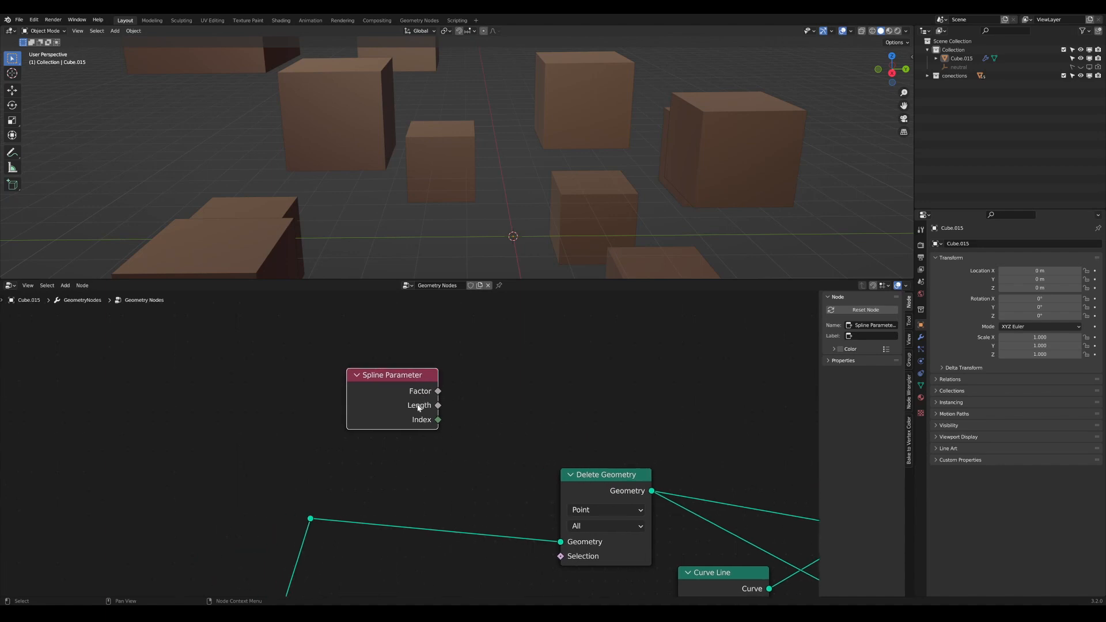
# Step: Lower the reroute feeding Delete Geometry, preview its output, and check the threads between the cubes
pyautogui.moveTo(277, 540); pyautogui.dragTo(315, 509, button='middle')
pyautogui.moveTo(348, 489); pyautogui.dragTo(343, 524)
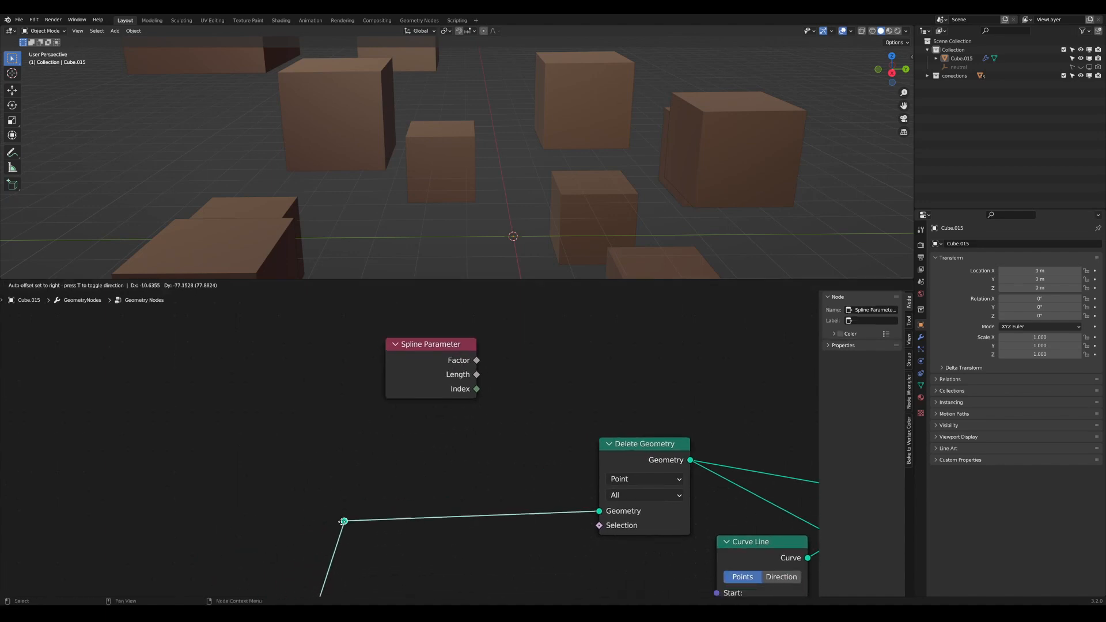
pyautogui.scroll(-2, 450, 358)
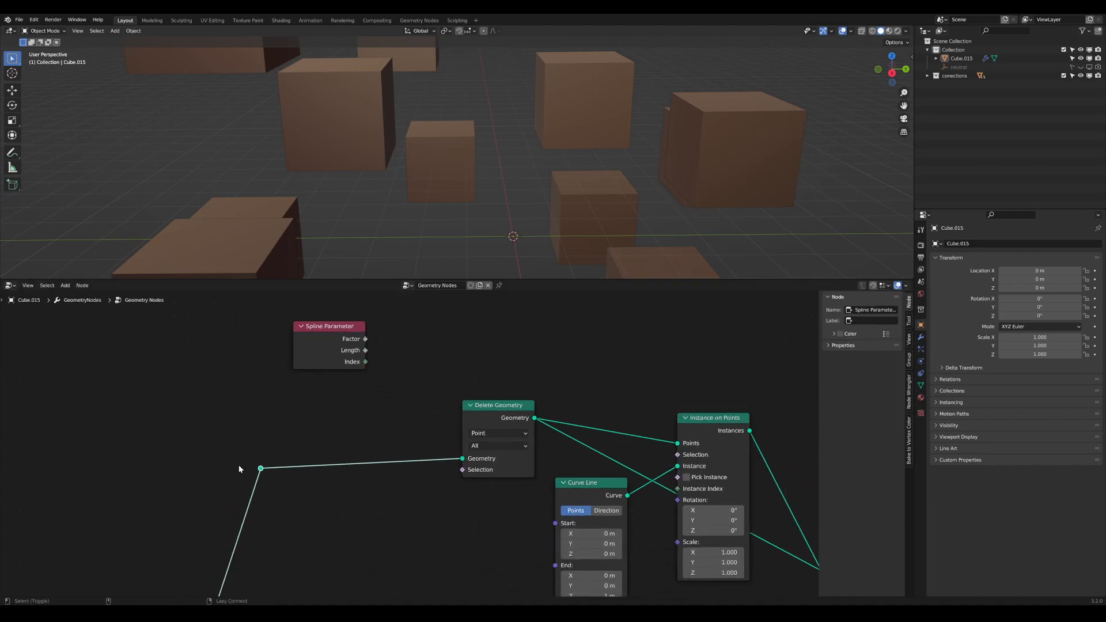
pyautogui.keyDown('alt'); pyautogui.keyDown('shift'); pyautogui.click(260, 468); pyautogui.keyUp('shift'); pyautogui.keyUp('alt')
pyautogui.moveTo(499, 345); pyautogui.dragTo(521, 369, button='middle')
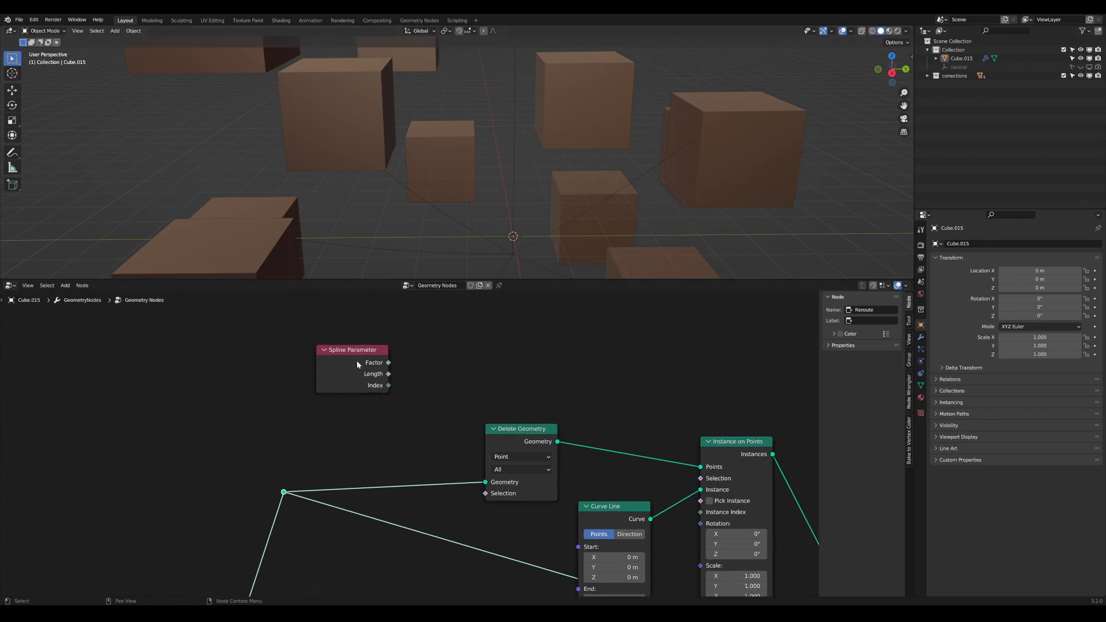
pyautogui.moveTo(357, 360); pyautogui.dragTo(357, 361)
pyautogui.scroll(-2, 600, 206)
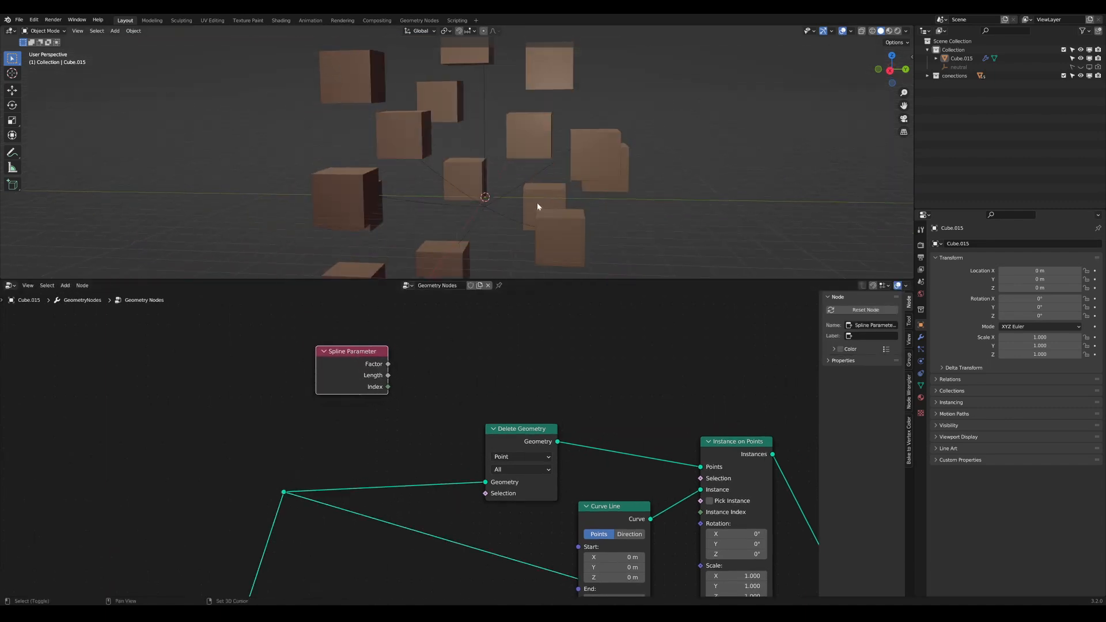
pyautogui.scroll(4, 538, 199)
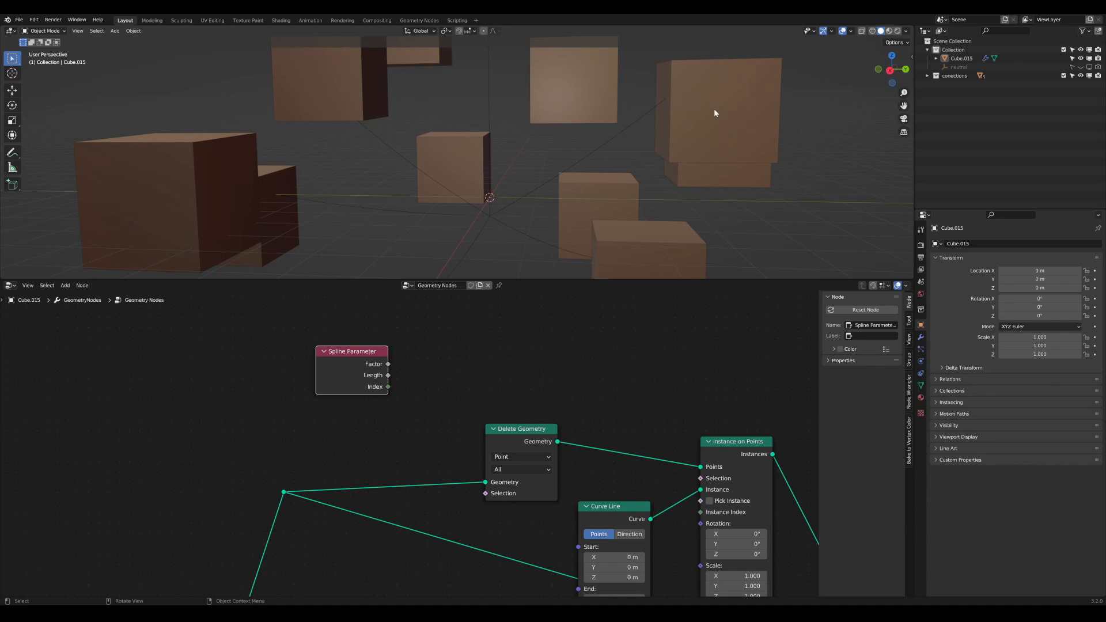
# Step: Add an Index node directly below the Spline Parameter node
pyautogui.scroll(-1, 433, 320)
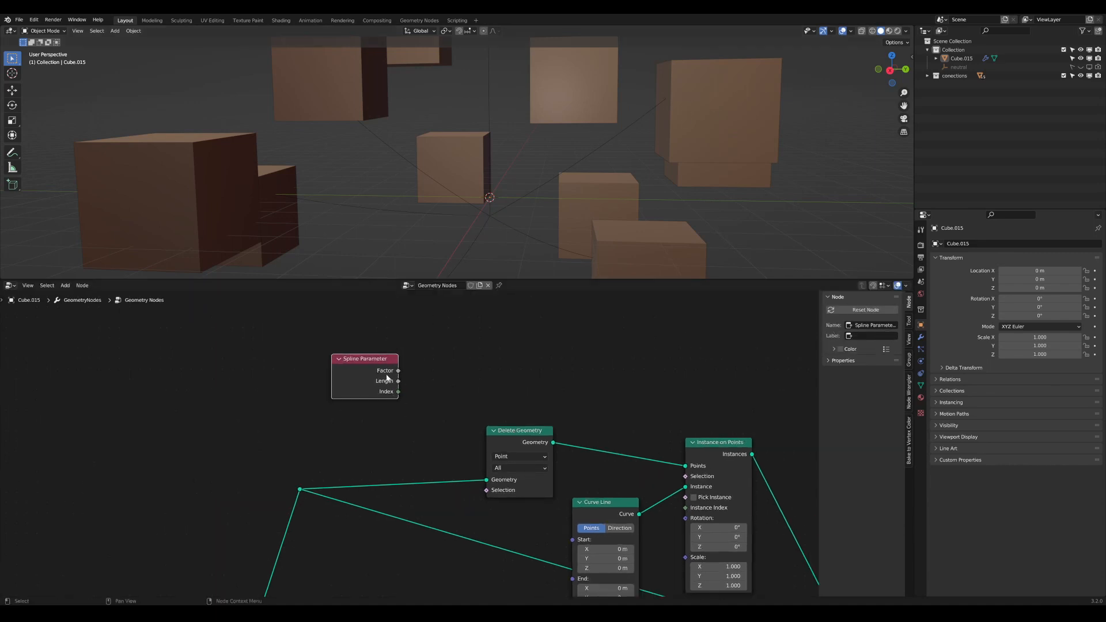
pyautogui.scroll(1, 392, 392)
pyautogui.press('Tab')
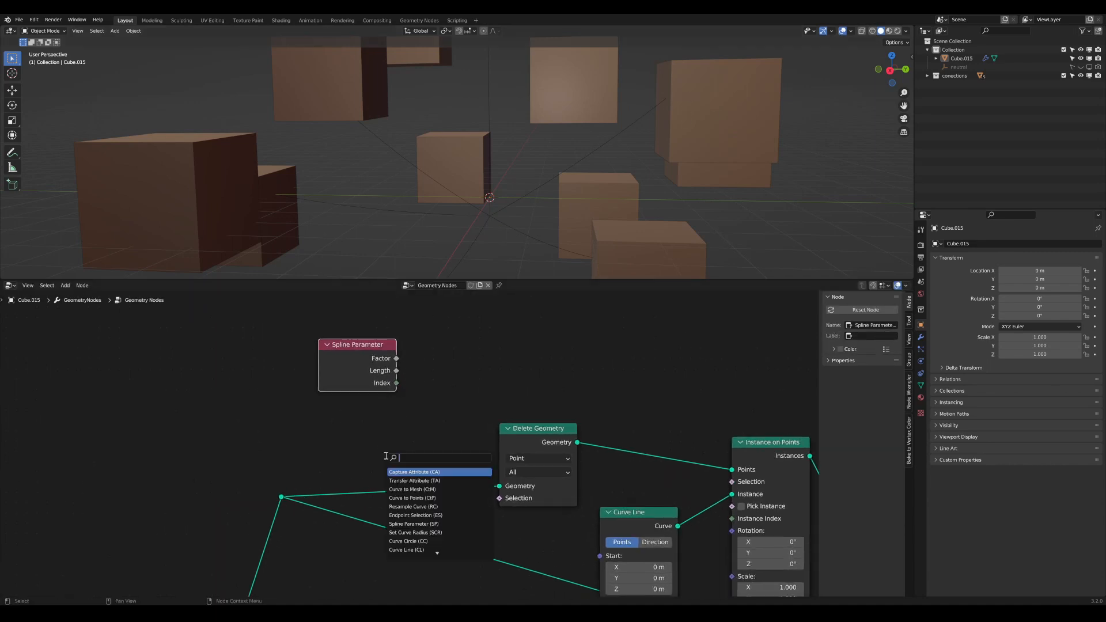
pyautogui.write('inde')
pyautogui.press('Return')
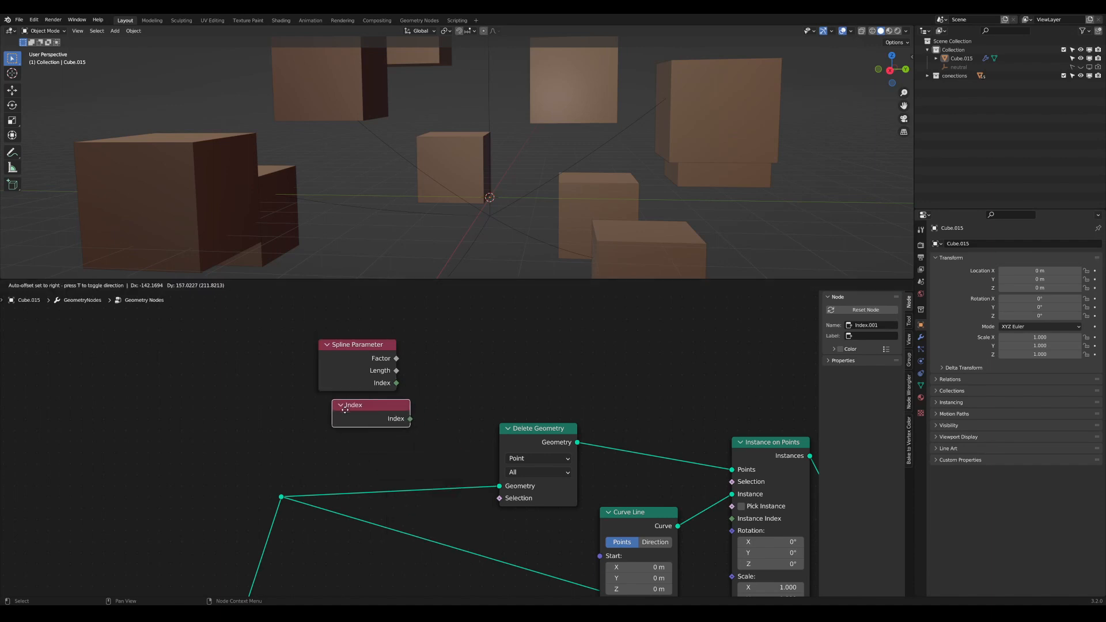
pyautogui.click(341, 413)
pyautogui.moveTo(341, 414); pyautogui.dragTo(344, 421)
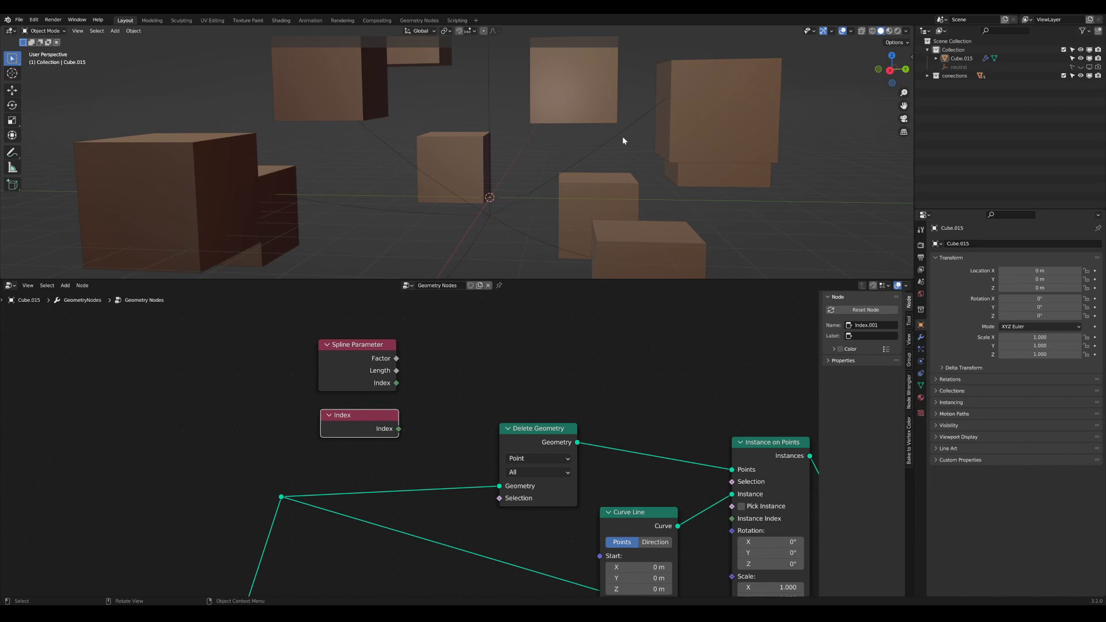
# Step: Check the threads between the cubes, then delete the Index node below Spline Parameter
pyautogui.moveTo(656, 107); pyautogui.dragTo(666, 105, button='middle')
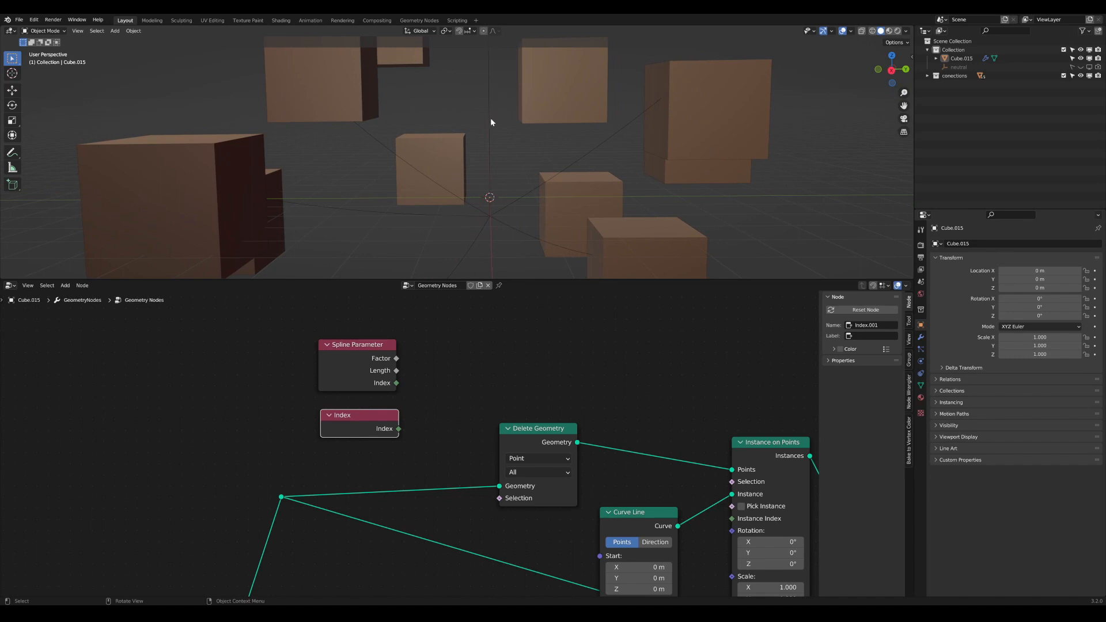
pyautogui.moveTo(490, 118); pyautogui.dragTo(492, 228, button='middle')
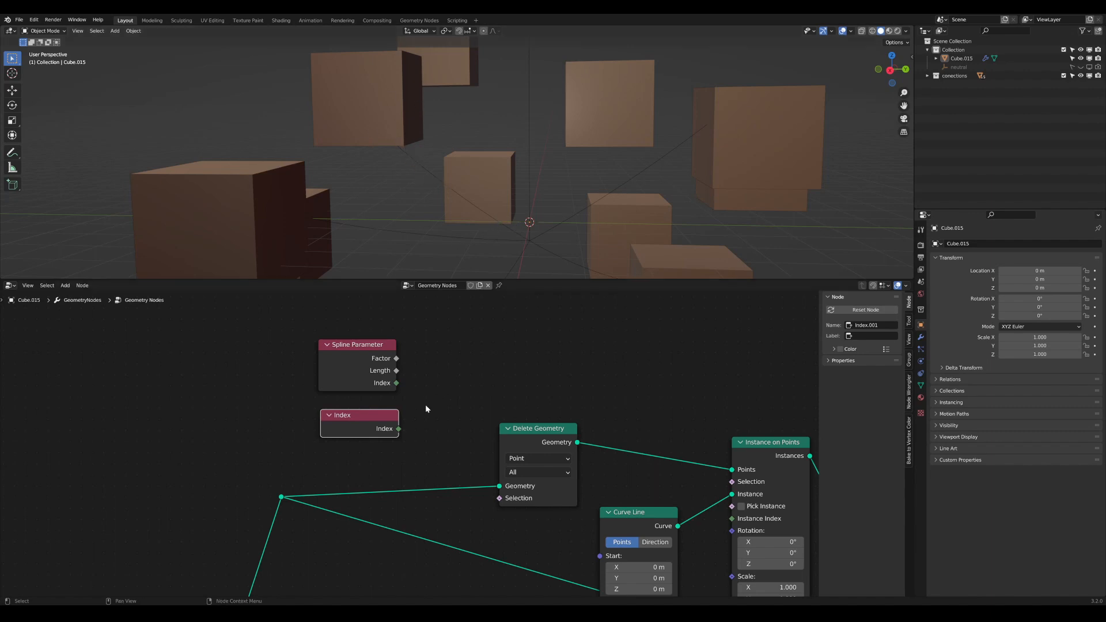
pyautogui.moveTo(369, 418); pyautogui.dragTo(368, 419)
pyautogui.moveTo(368, 345); pyautogui.dragTo(371, 343)
pyautogui.click(370, 417)
pyautogui.moveTo(370, 415); pyautogui.dragTo(361, 418)
pyautogui.press('x')
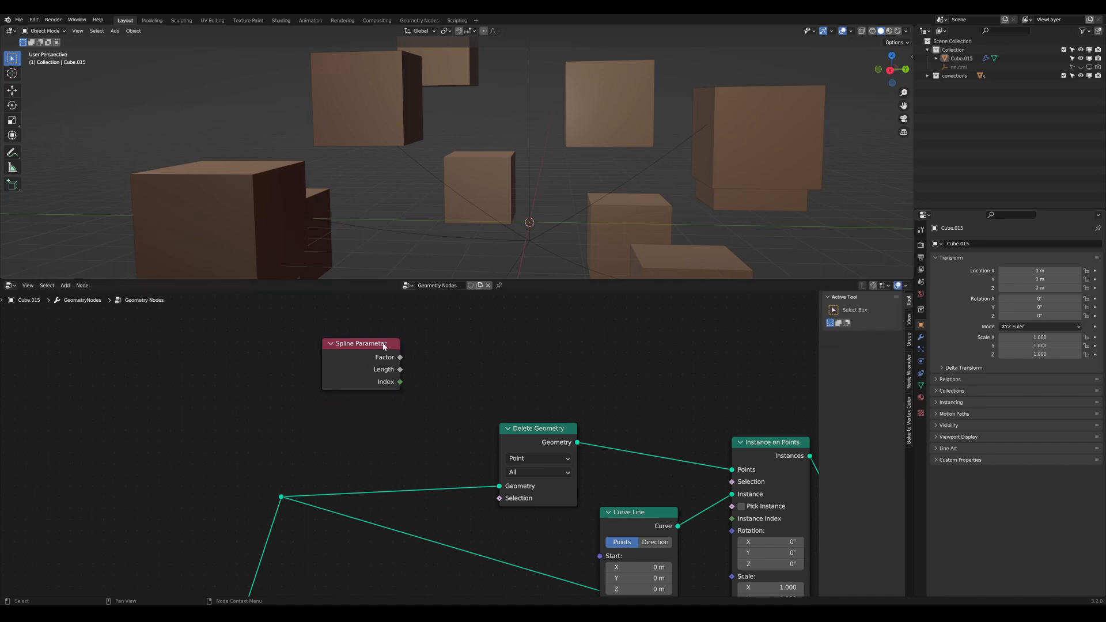
# Step: Reposition the Spline Parameter node and add a Compare node beside its outputs
pyautogui.moveTo(384, 346); pyautogui.dragTo(378, 353)
pyautogui.moveTo(435, 415)
pyautogui.mouseDown(button='middle')
pyautogui.moveTo(406, 405)
pyautogui.moveTo(425, 428)
pyautogui.mouseUp(button='middle')
pyautogui.moveTo(351, 376); pyautogui.dragTo(346, 358)
pyautogui.press('Tab')
pyautogui.write('comp')
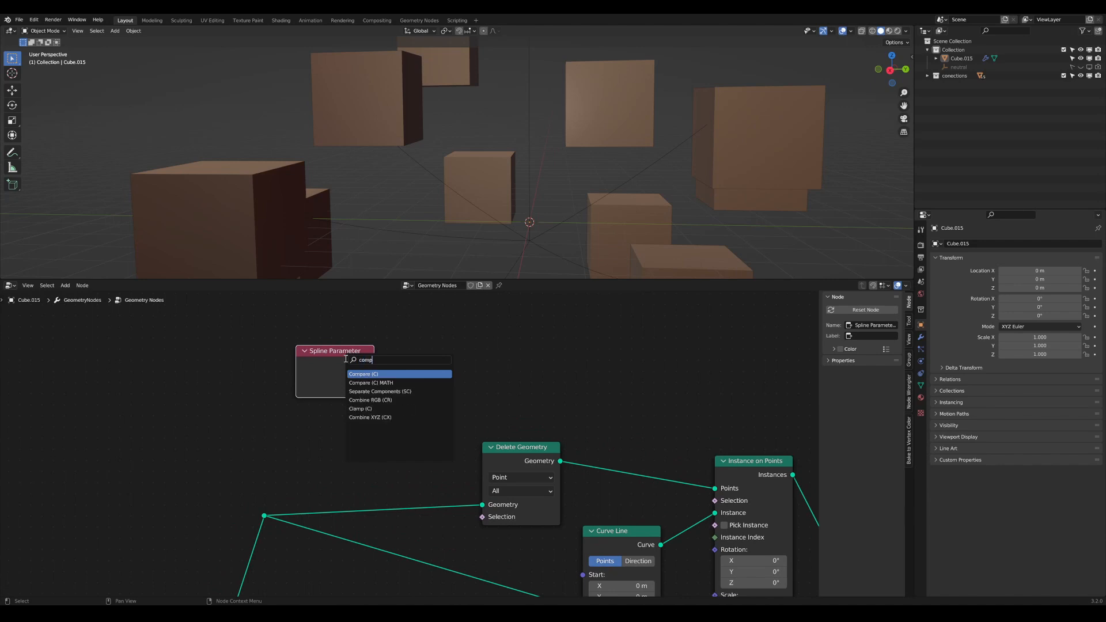
pyautogui.write('a')
pyautogui.click(369, 375)
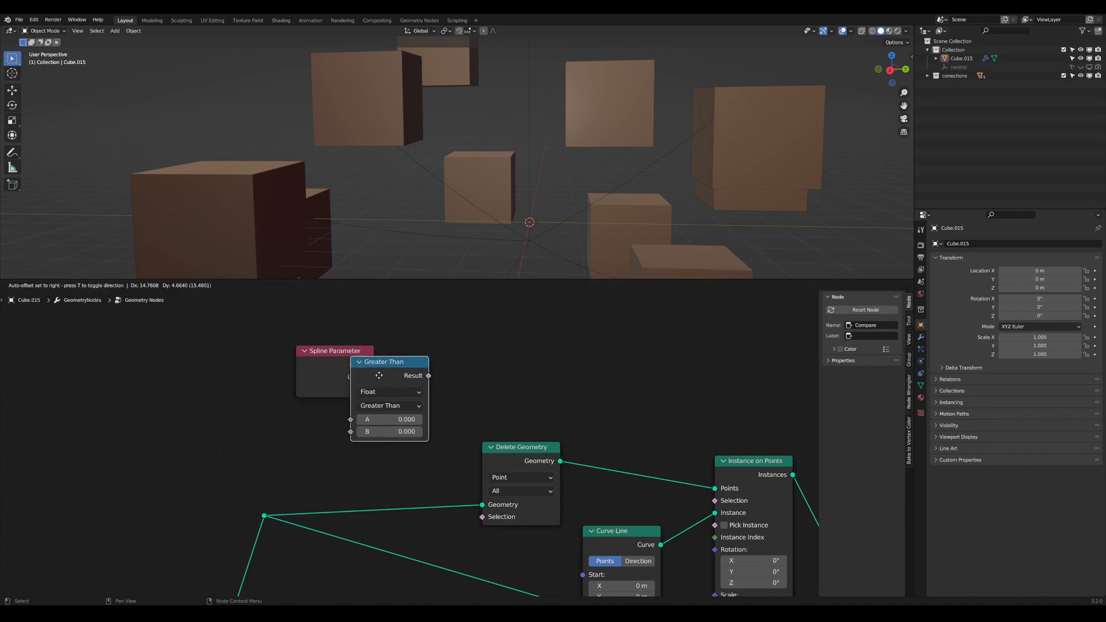
pyautogui.click(421, 360)
# Step: Set the Compare node to Integer and Not Equal, feed the spline Index into A, and set B to 12
pyautogui.click(371, 389)
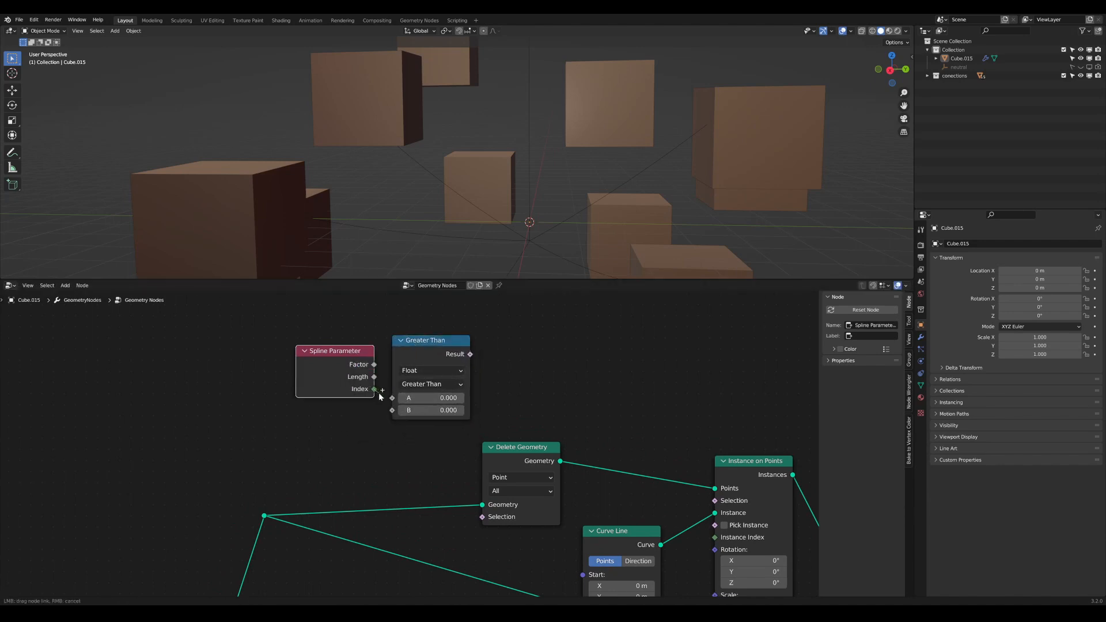
pyautogui.click(417, 371)
pyautogui.click(414, 396)
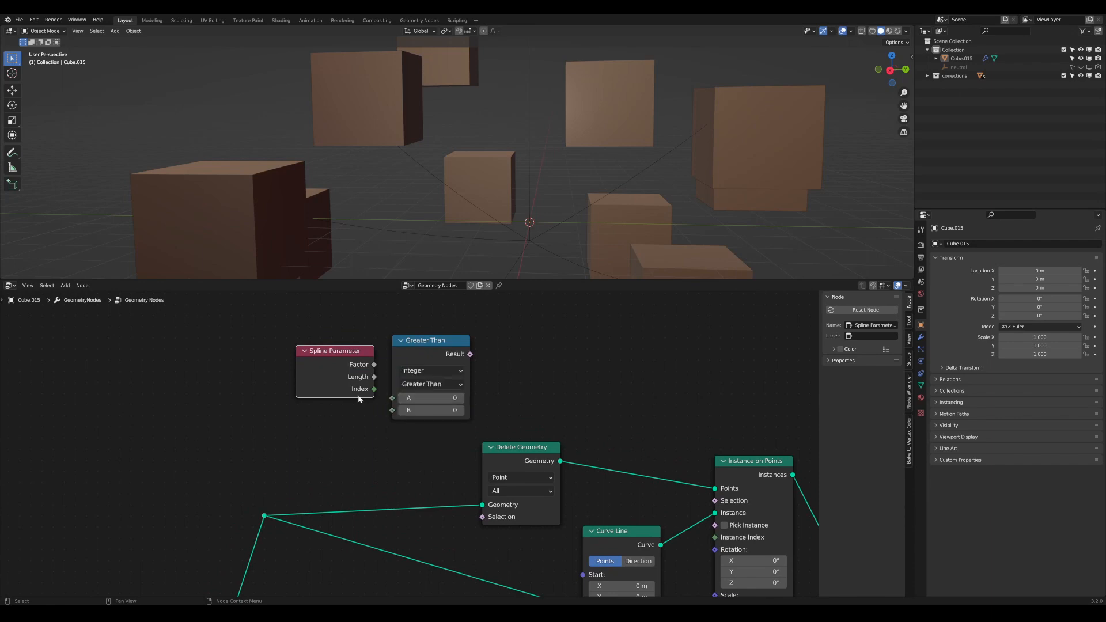
pyautogui.moveTo(374, 390); pyautogui.dragTo(392, 397)
pyautogui.click(433, 384)
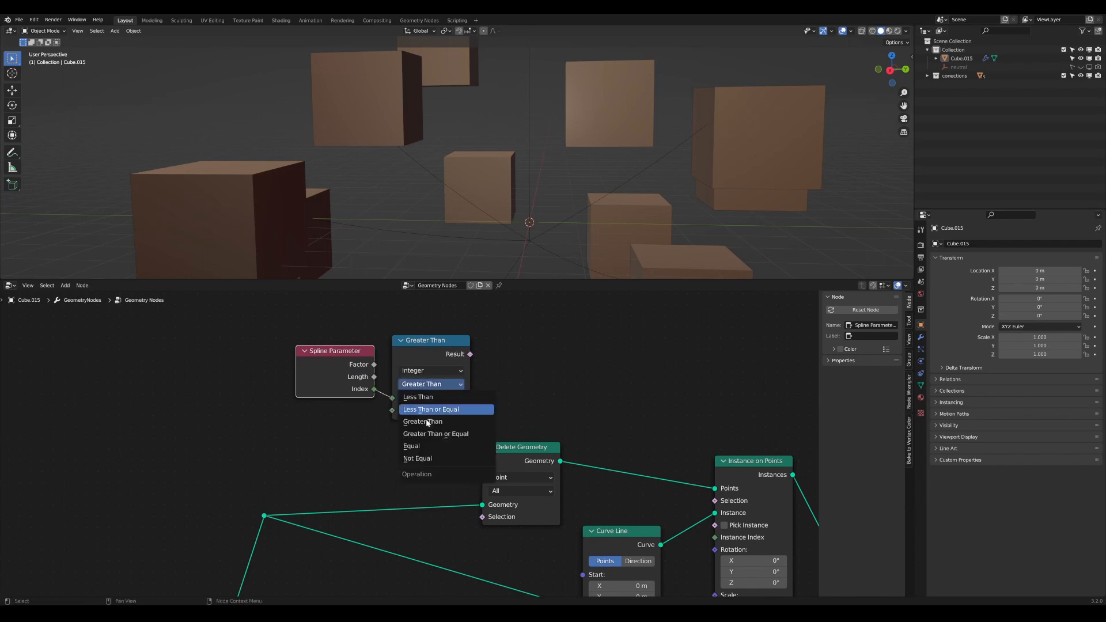
pyautogui.click(426, 459)
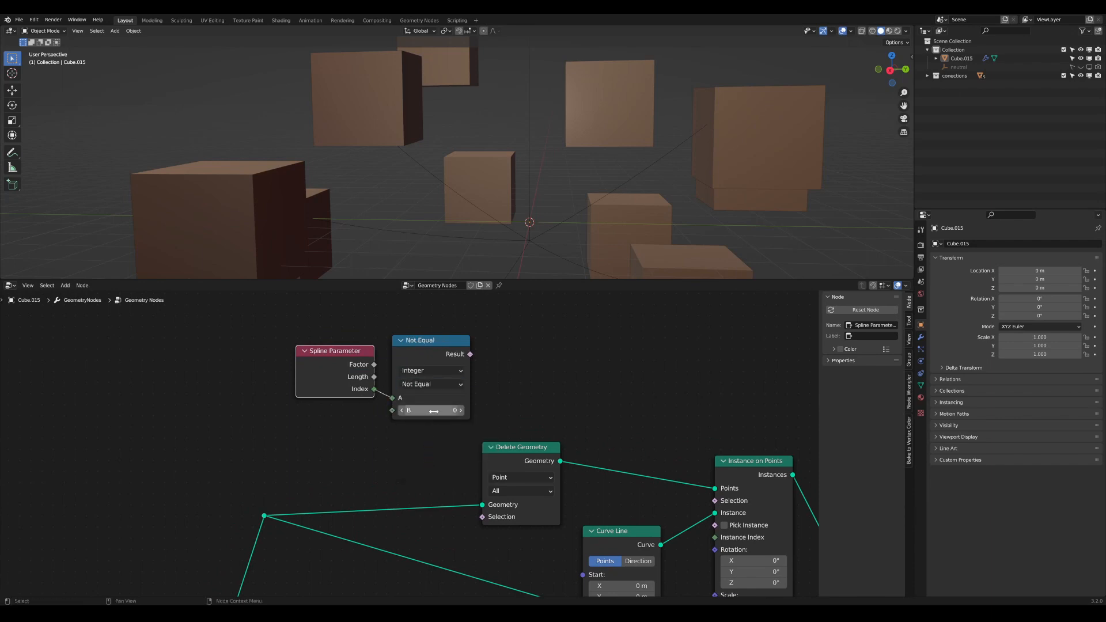
pyautogui.click(434, 411)
pyautogui.write('12')
pyautogui.press('Return')
# Step: Connect the Not Equal result to Delete Geometry's Selection and preview the Delete Geometry output
pyautogui.moveTo(338, 360); pyautogui.dragTo(330, 354)
pyautogui.moveTo(546, 461); pyautogui.dragTo(549, 417)
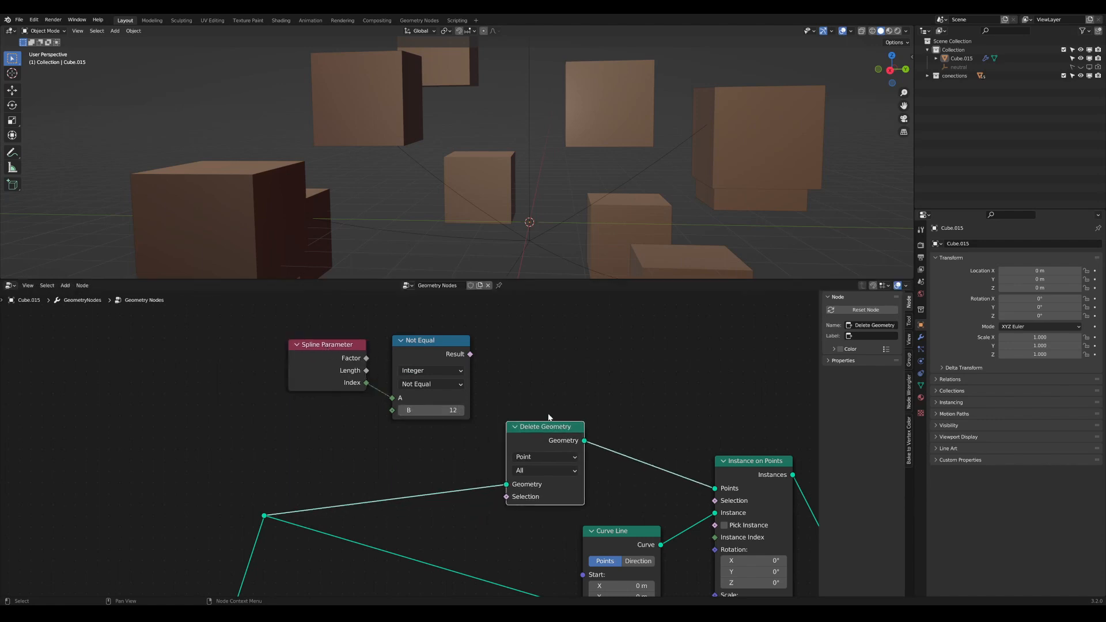
pyautogui.moveTo(470, 354); pyautogui.dragTo(505, 498)
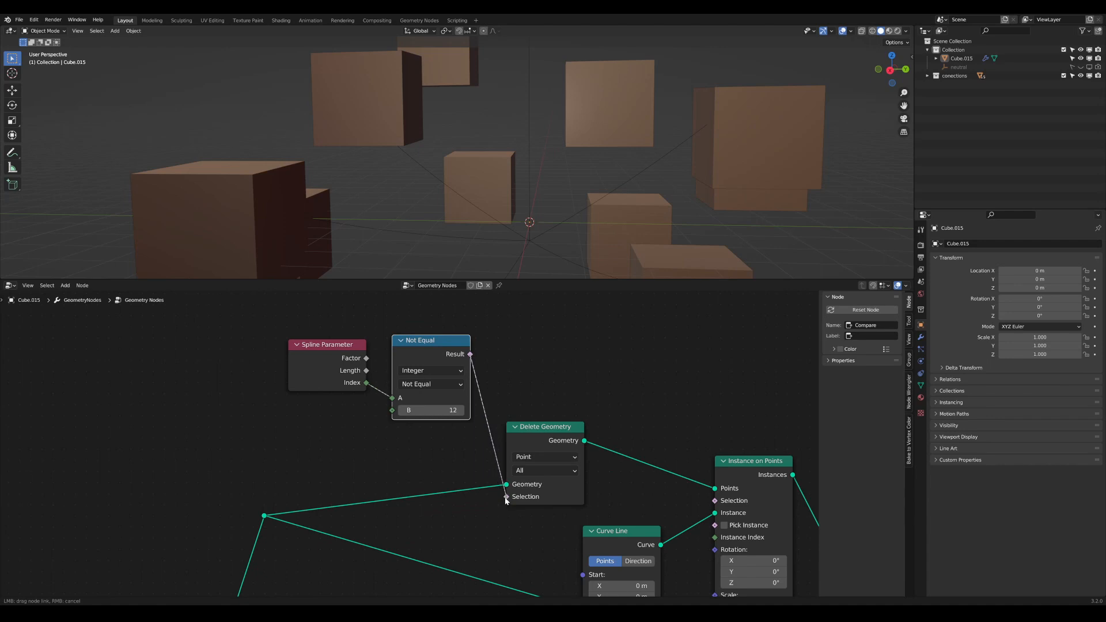
pyautogui.scroll(-1, 533, 472)
pyautogui.moveTo(533, 473); pyautogui.dragTo(494, 438, button='middle')
pyautogui.keyDown('ctrl'); pyautogui.keyDown('shift'); pyautogui.click(491, 404); pyautogui.keyUp('shift'); pyautogui.keyUp('ctrl')
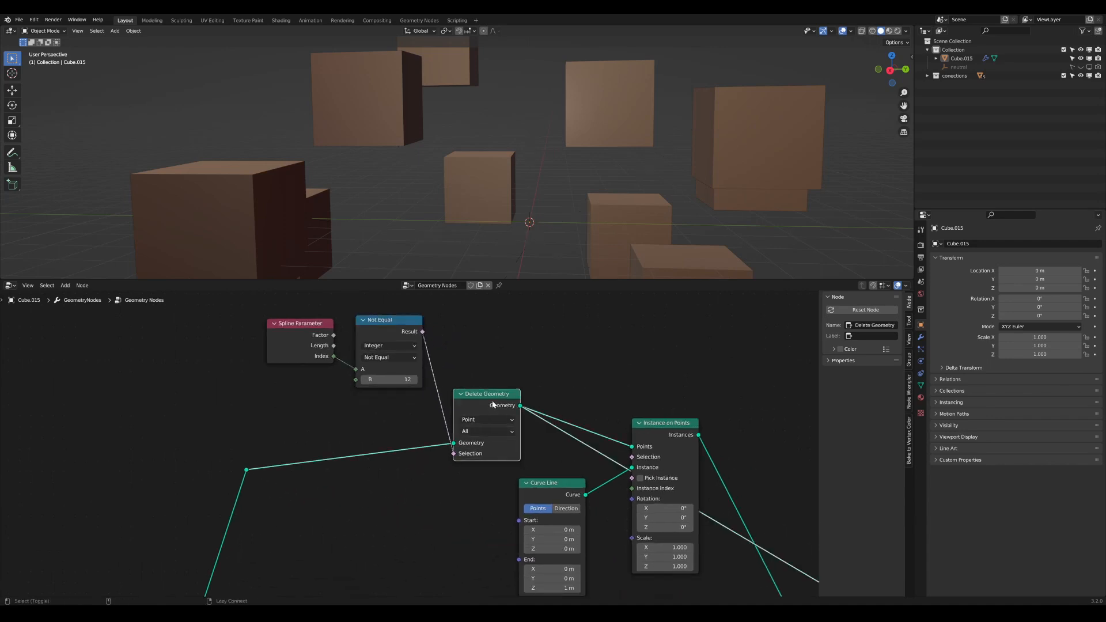
# Step: Preview the output of the Instance on Points node
pyautogui.moveTo(698, 440); pyautogui.dragTo(601, 397, button='middle')
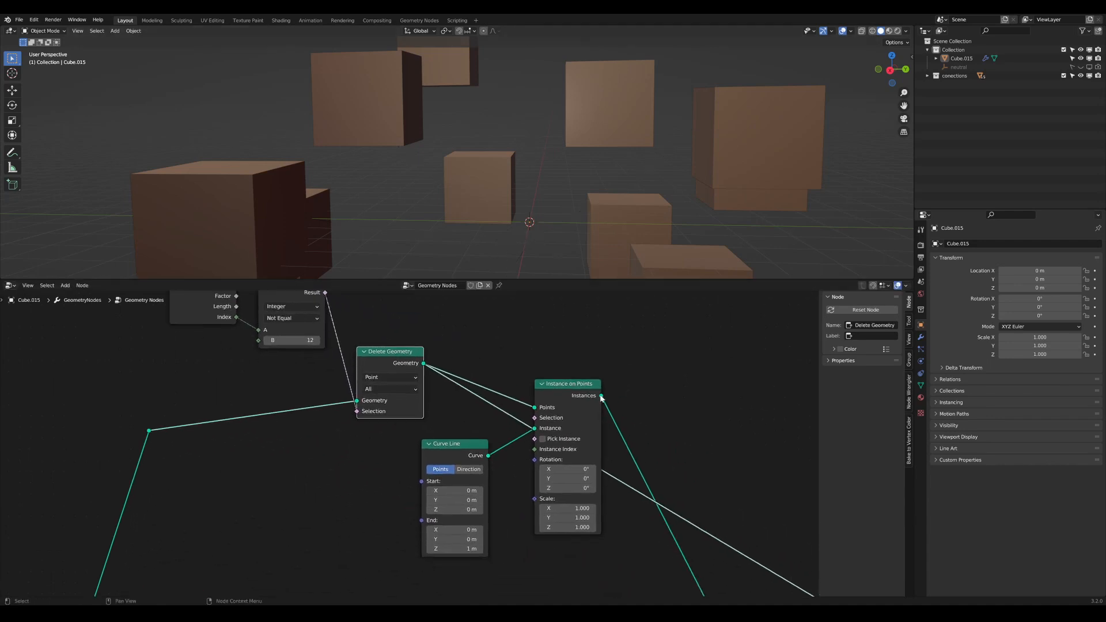
pyautogui.keyDown('ctrl'); pyautogui.keyDown('shift'); pyautogui.click(571, 385); pyautogui.keyUp('shift'); pyautogui.keyUp('ctrl')
pyautogui.scroll(-1, 412, 441)
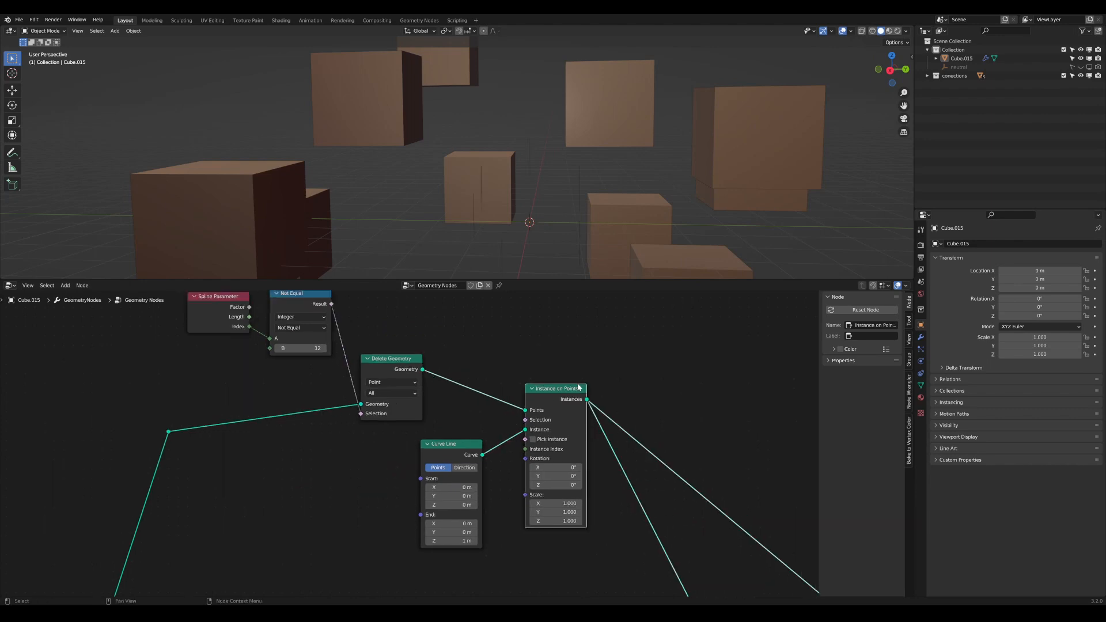
# Step: View the instanced lines from another angle and try 17 as the Not Equal node's B value
pyautogui.moveTo(547, 178); pyautogui.dragTo(558, 172, button='middle')
pyautogui.scroll(3, 412, 435)
pyautogui.moveTo(287, 359); pyautogui.dragTo(372, 412, button='middle')
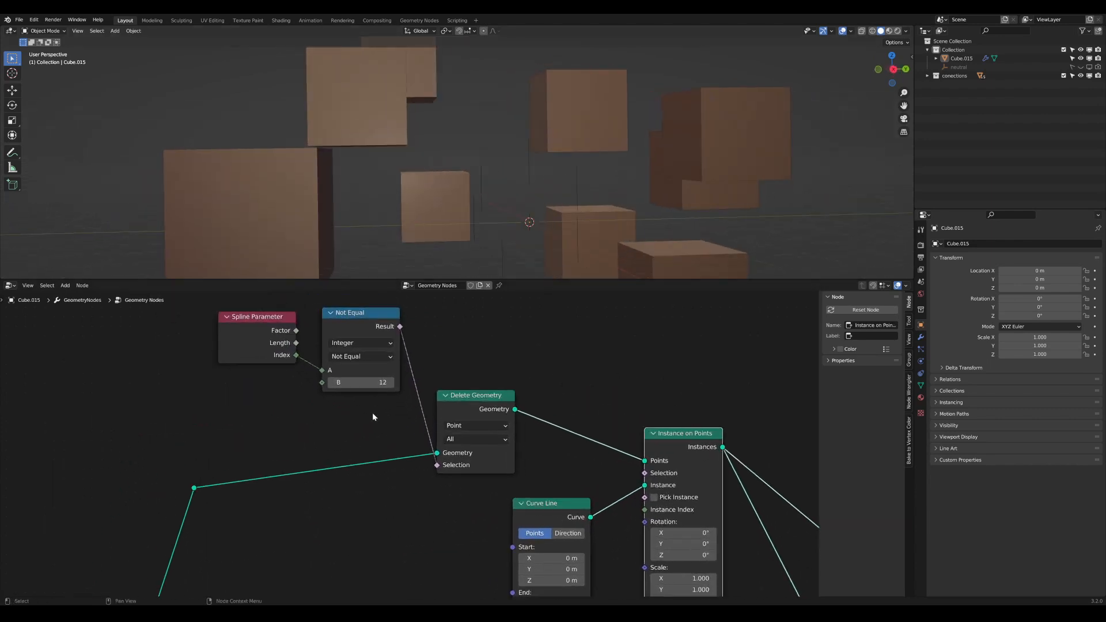
pyautogui.keyDown('shift'); pyautogui.moveTo(346, 383); pyautogui.dragTo(349, 383); pyautogui.keyUp('shift')
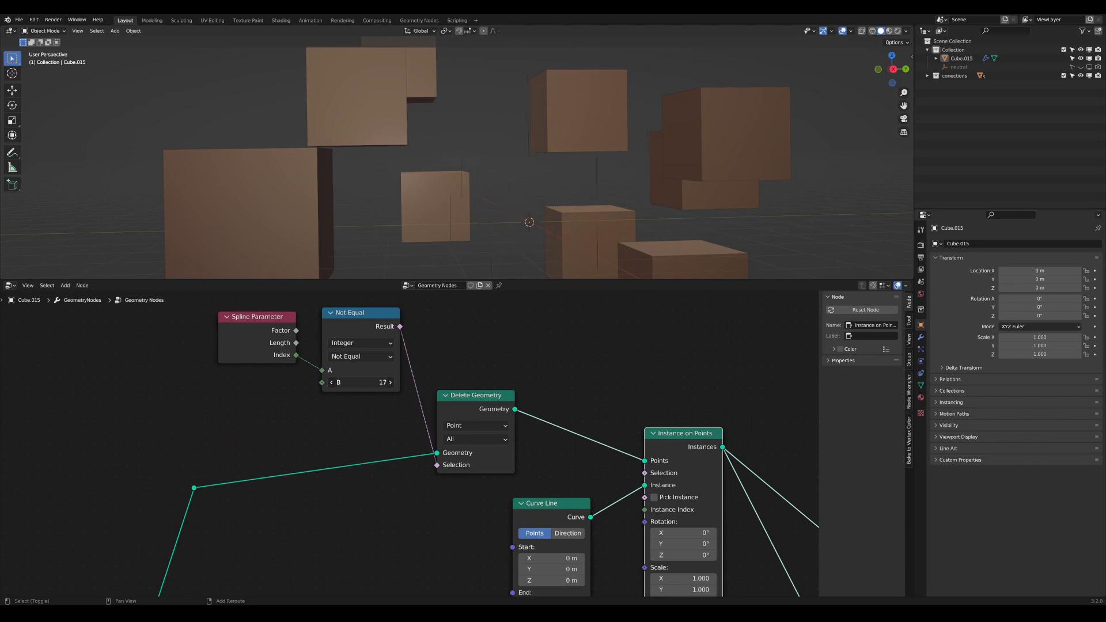
# Step: Move Group Output away from Join Geometry and connect the Join Geometry output to it
pyautogui.scroll(-6, 395, 449)
pyautogui.moveTo(501, 482); pyautogui.dragTo(397, 402, button='middle')
pyautogui.scroll(-6, 398, 402)
pyautogui.moveTo(524, 443); pyautogui.dragTo(448, 392, button='middle')
pyautogui.moveTo(471, 457); pyautogui.dragTo(479, 470)
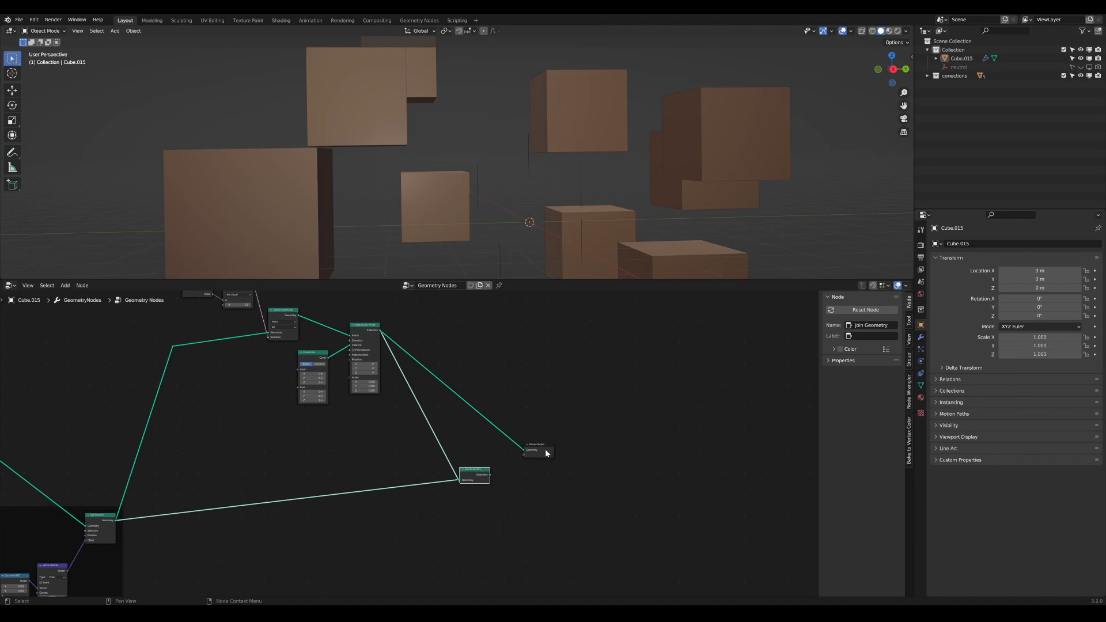
pyautogui.moveTo(545, 450); pyautogui.dragTo(580, 447)
pyautogui.moveTo(489, 474); pyautogui.dragTo(559, 447)
pyautogui.moveTo(471, 168)
pyautogui.mouseDown(button='middle')
pyautogui.moveTo(504, 177)
pyautogui.moveTo(478, 184)
pyautogui.mouseUp(button='middle')
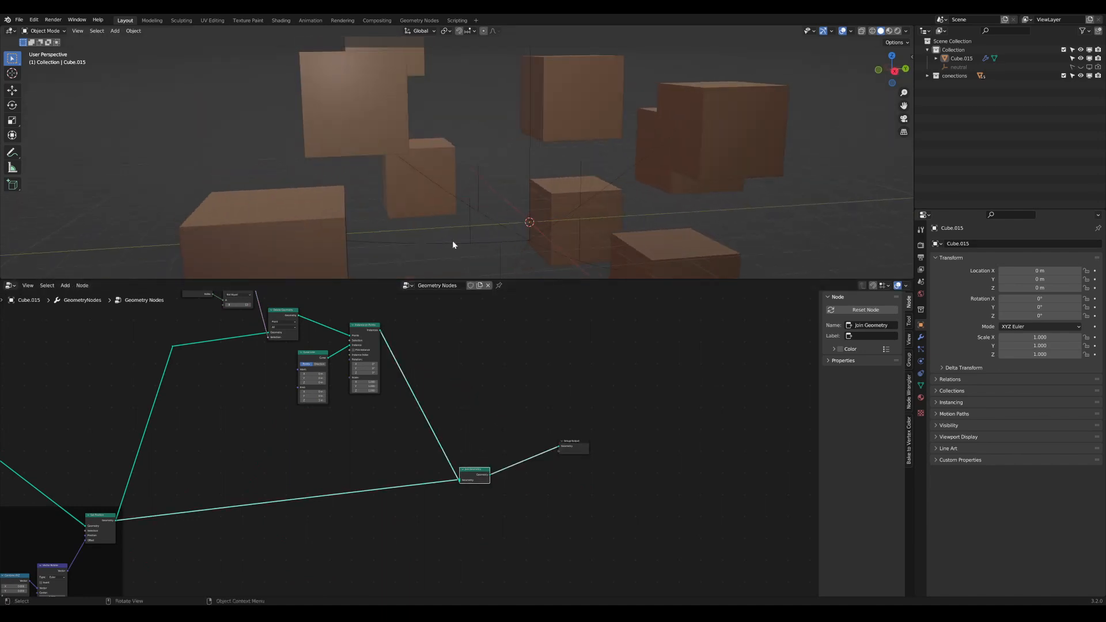
# Step: Set the Not Equal node's B value to 15
pyautogui.scroll(3, 452, 240)
pyautogui.scroll(4, 269, 365)
pyautogui.moveTo(269, 366); pyautogui.dragTo(394, 452, button='middle')
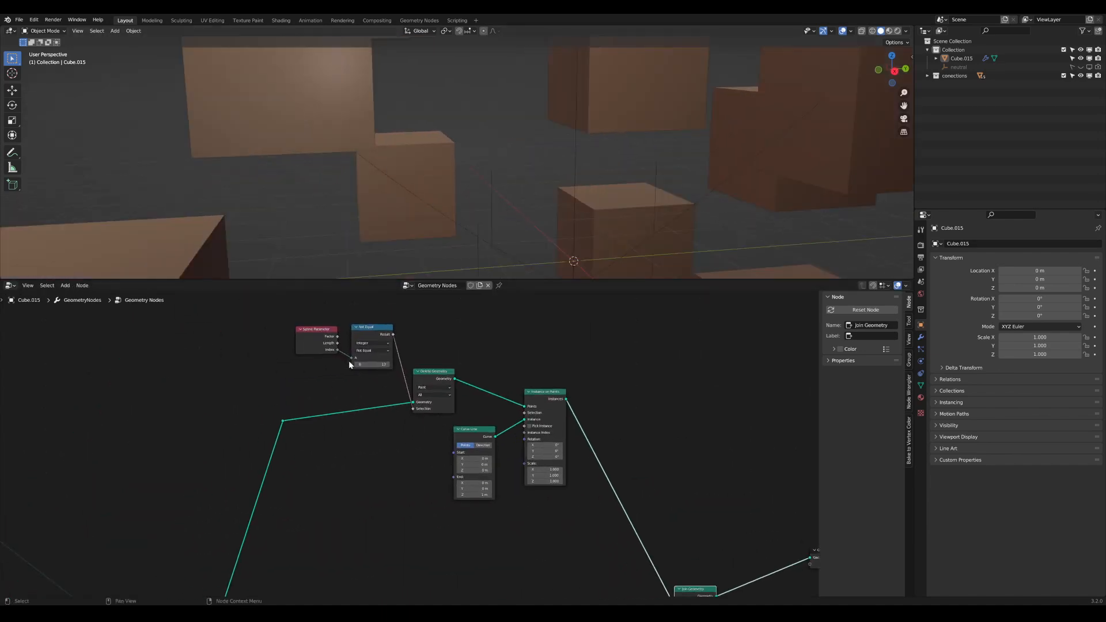
pyautogui.moveTo(360, 364); pyautogui.dragTo(383, 364)
# Step: Dissolve the reroute feeding Delete Geometry so the slack threads link directly to its Geometry input
pyautogui.scroll(-5, 557, 206)
pyautogui.scroll(-1, 415, 409)
pyautogui.moveTo(415, 409); pyautogui.dragTo(507, 362, button='middle')
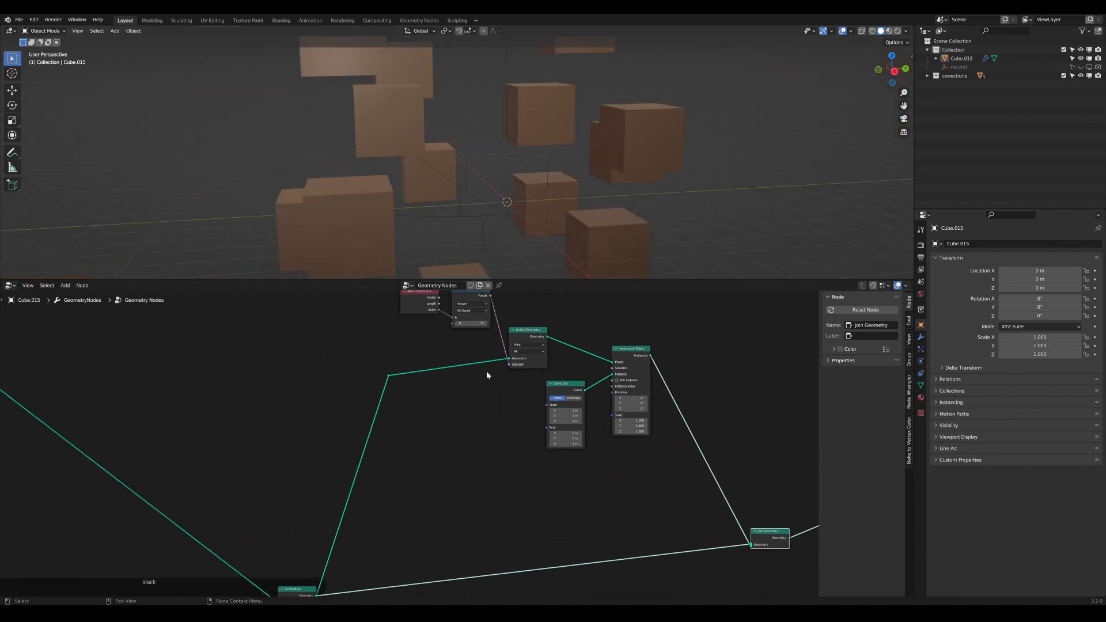
pyautogui.scroll(-1, 472, 397)
pyautogui.scroll(1, 460, 417)
pyautogui.moveTo(459, 415); pyautogui.dragTo(368, 362)
pyautogui.hotkey('ctrl', 'x')
pyautogui.scroll(1, 366, 368)
pyautogui.moveTo(363, 368); pyautogui.dragTo(331, 436, button='middle')
pyautogui.scroll(2, 378, 409)
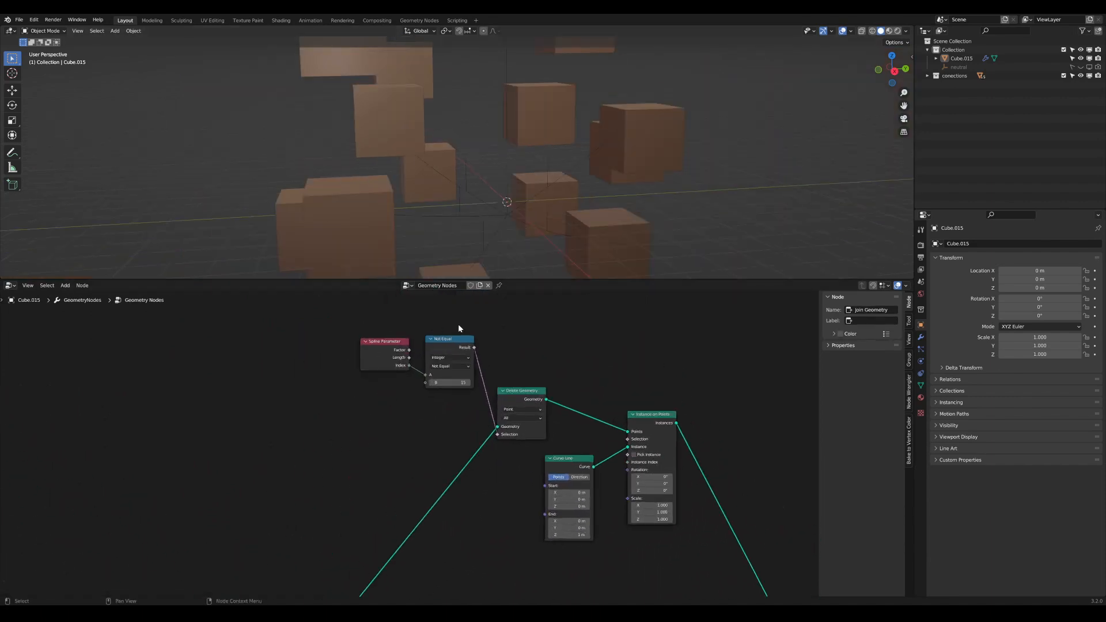
pyautogui.moveTo(459, 324); pyautogui.dragTo(426, 376)
pyautogui.scroll(4, 467, 364)
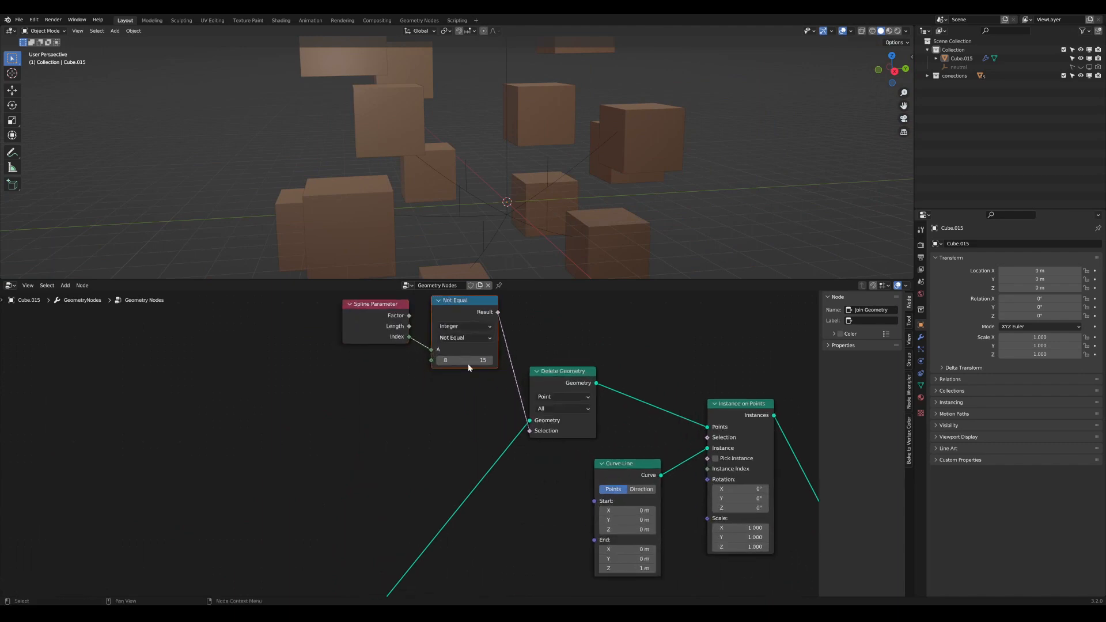
# Step: Add an Integer node with the value 19, connect it to the Not Equal node's B input, and place it below Spline Parameter
pyautogui.scroll(3, 423, 451)
pyautogui.moveTo(423, 451); pyautogui.dragTo(415, 489, button='middle')
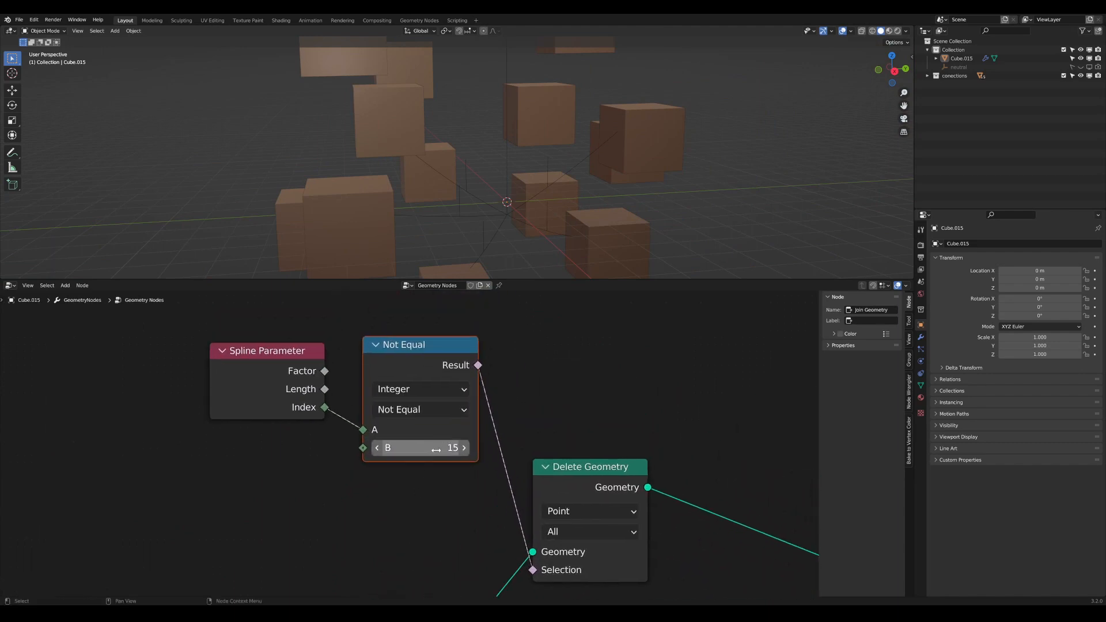
pyautogui.press('Tab')
pyautogui.write('int')
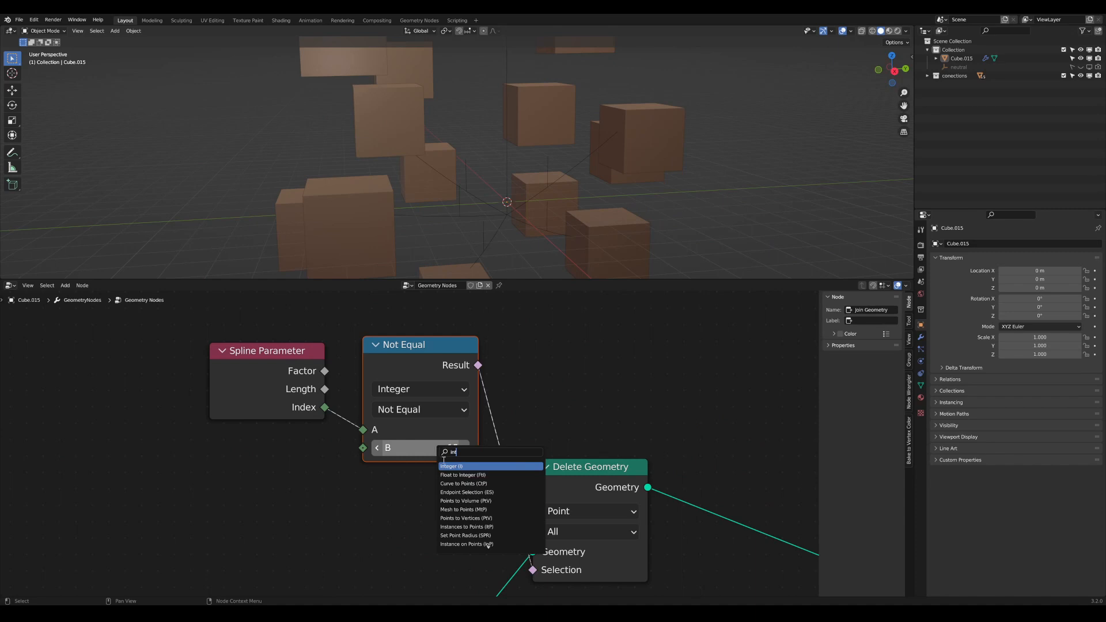
pyautogui.click(444, 467)
pyautogui.click(261, 477)
pyautogui.moveTo(353, 480); pyautogui.dragTo(253, 515)
pyautogui.moveTo(224, 480); pyautogui.dragTo(202, 492)
pyautogui.scroll(-3, 201, 496)
pyautogui.moveTo(170, 522); pyautogui.dragTo(225, 458, button='middle')
pyautogui.moveTo(235, 416); pyautogui.dragTo(222, 414)
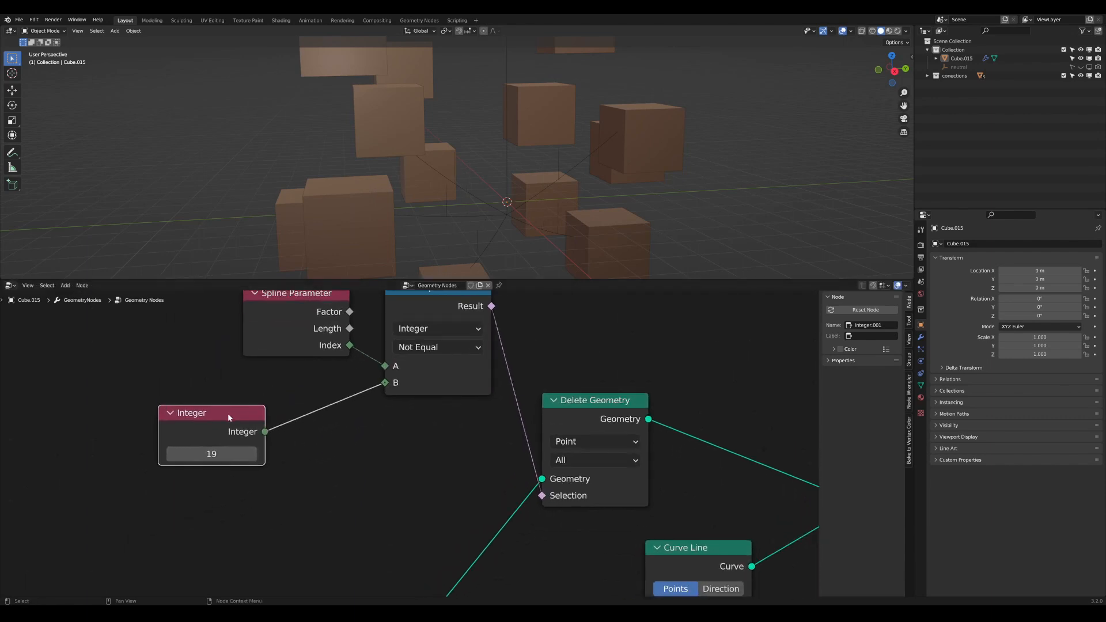
pyautogui.scroll(-2, 229, 417)
pyautogui.scroll(-2, 518, 218)
pyautogui.moveTo(518, 217); pyautogui.dragTo(528, 215, button='middle')
pyautogui.moveTo(259, 422); pyautogui.dragTo(266, 429)
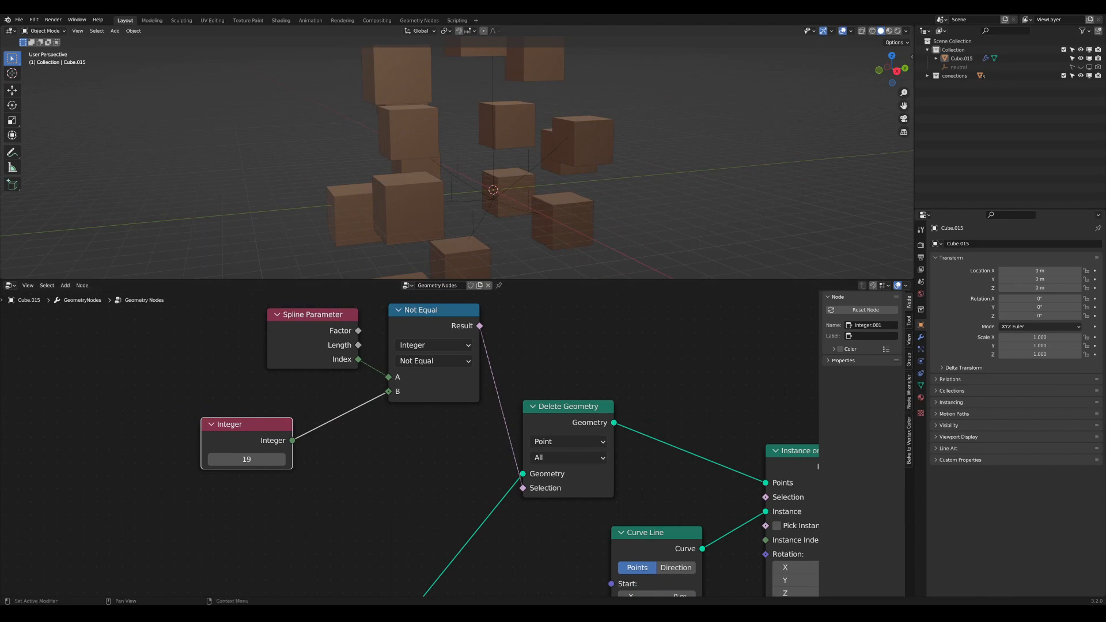
# Step: Nudge Delete Geometry and move the Curve Line and Instance on Points nodes together farther below it
pyautogui.scroll(-4, 438, 405)
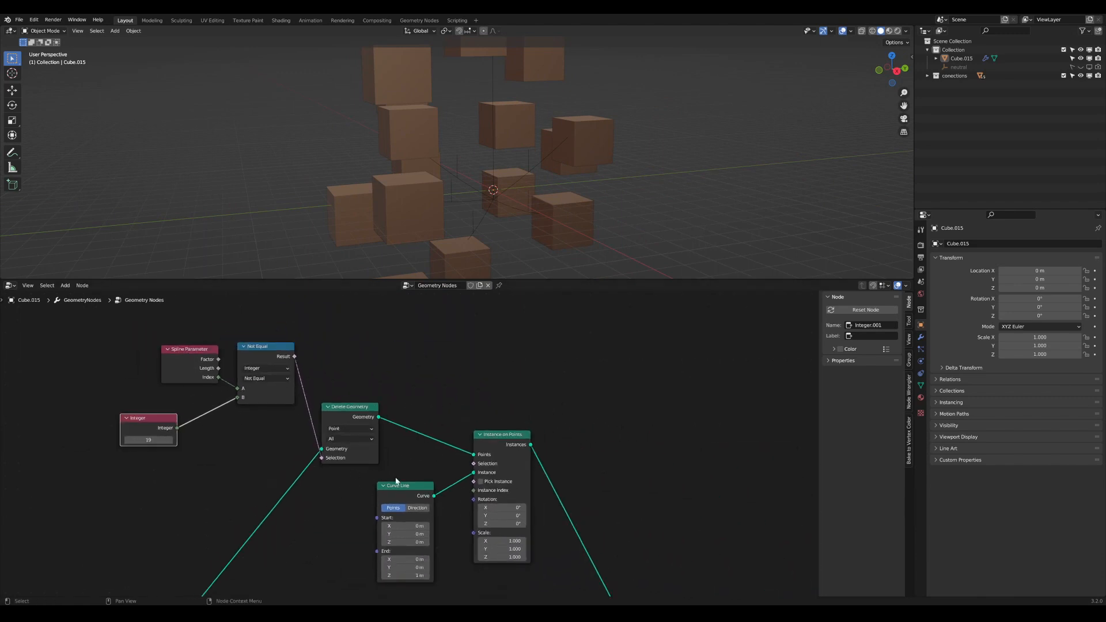
pyautogui.scroll(-1, 451, 451)
pyautogui.scroll(5, 523, 147)
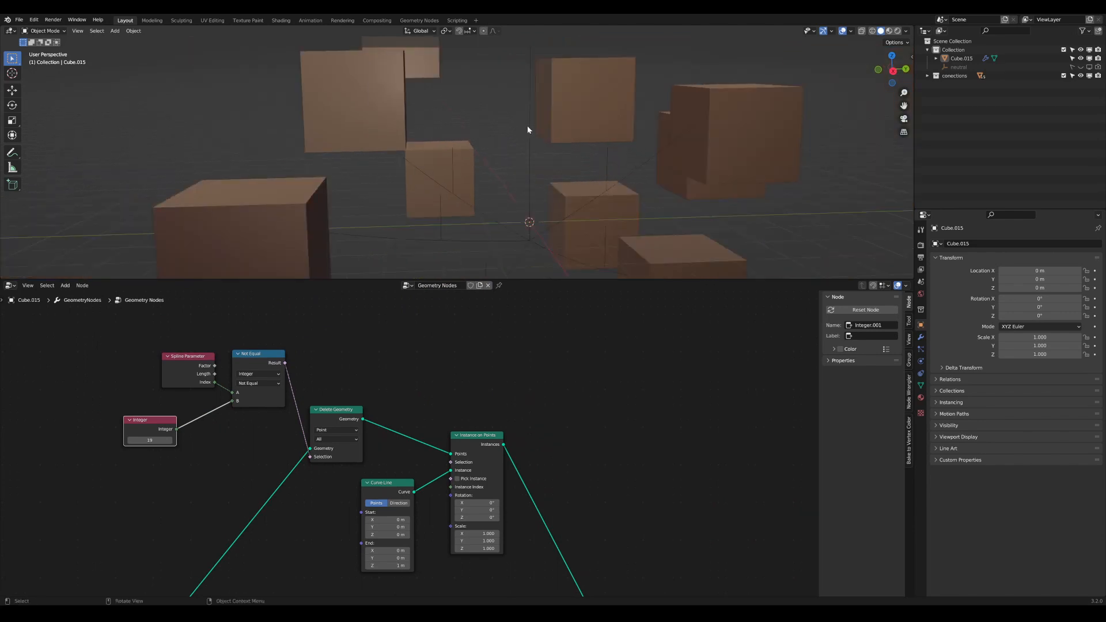
pyautogui.scroll(-1, 415, 478)
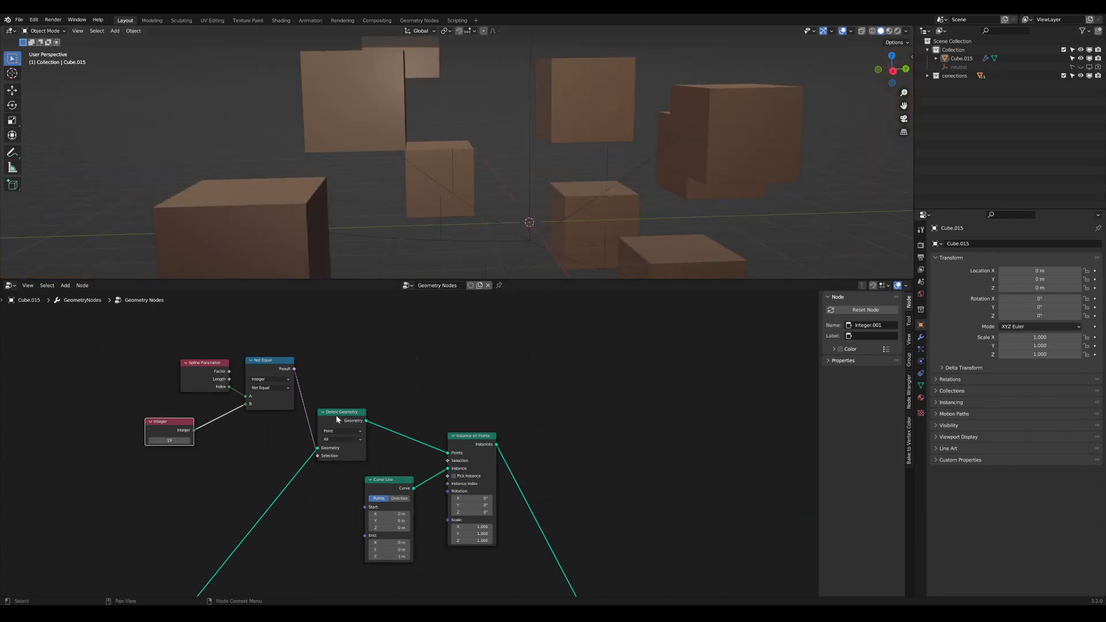
pyautogui.moveTo(337, 420)
pyautogui.mouseDown()
pyautogui.moveTo(372, 430)
pyautogui.moveTo(333, 421)
pyautogui.mouseUp()
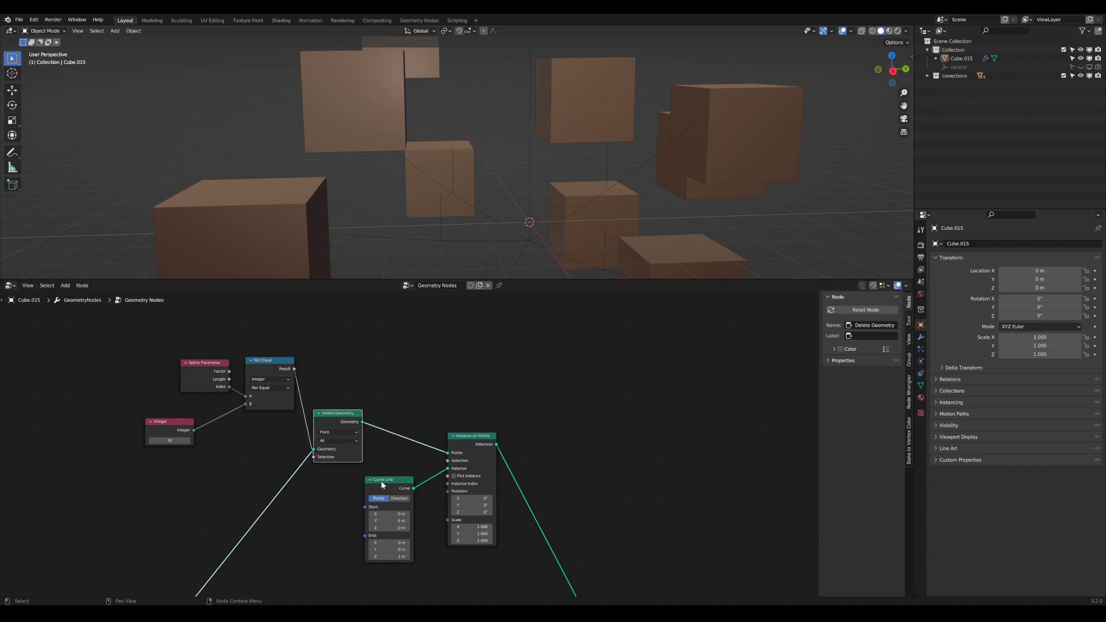
pyautogui.moveTo(381, 485); pyautogui.dragTo(402, 467)
pyautogui.moveTo(504, 557); pyautogui.dragTo(386, 442)
pyautogui.moveTo(477, 443); pyautogui.dragTo(461, 524)
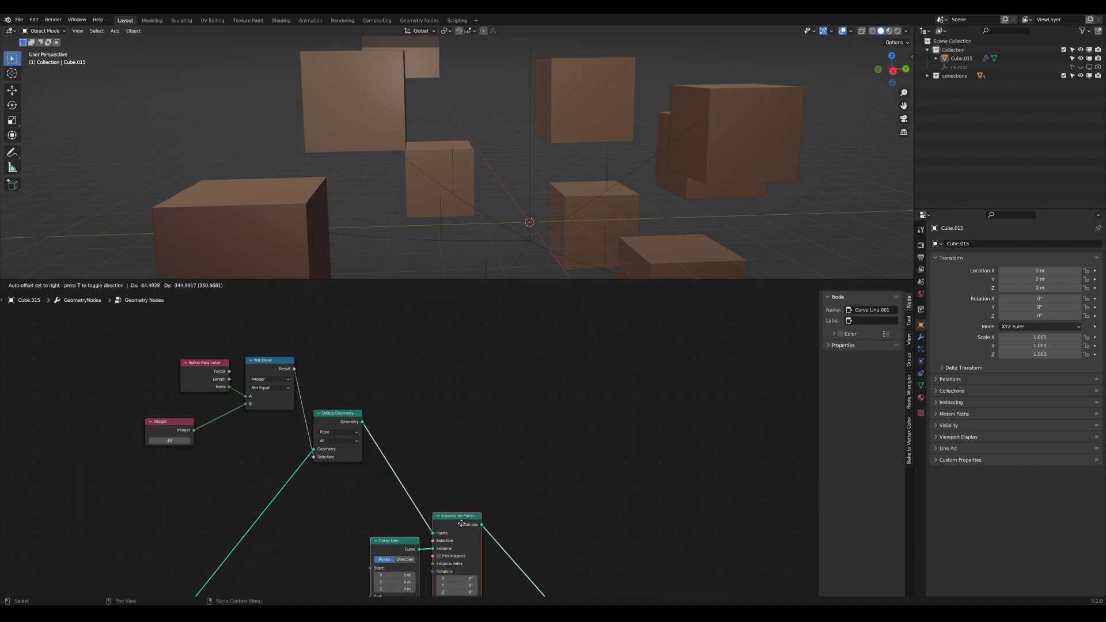
# Step: Insert a Realize Instances node on the link directly after Instance on Points
pyautogui.moveTo(521, 556); pyautogui.dragTo(464, 460, button='middle')
pyautogui.scroll(1, 477, 450)
pyautogui.press('Tab')
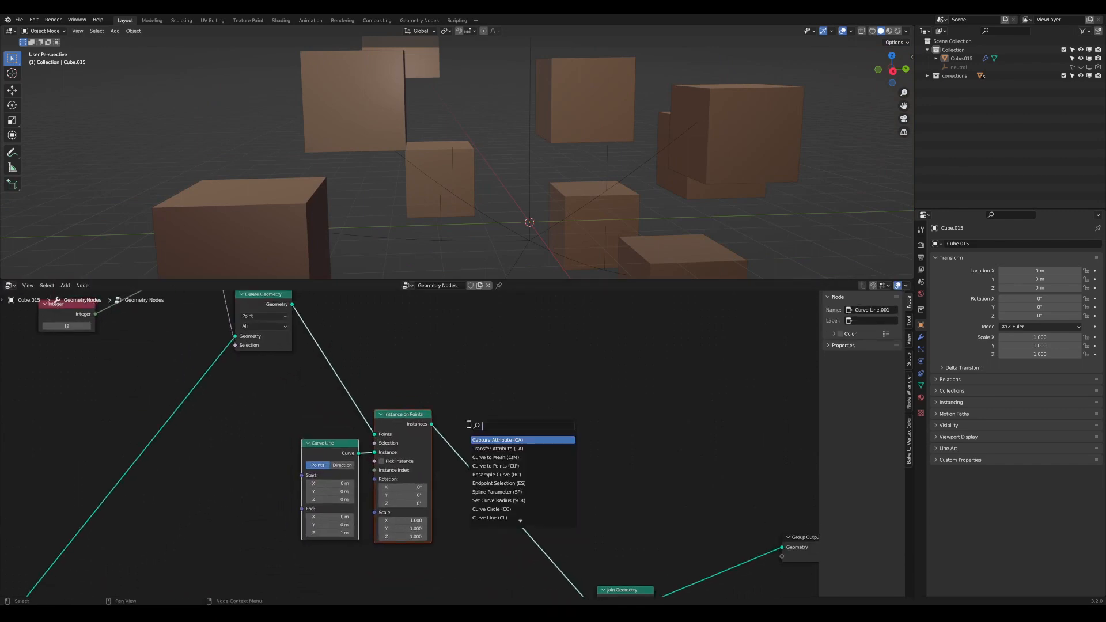
pyautogui.write('real')
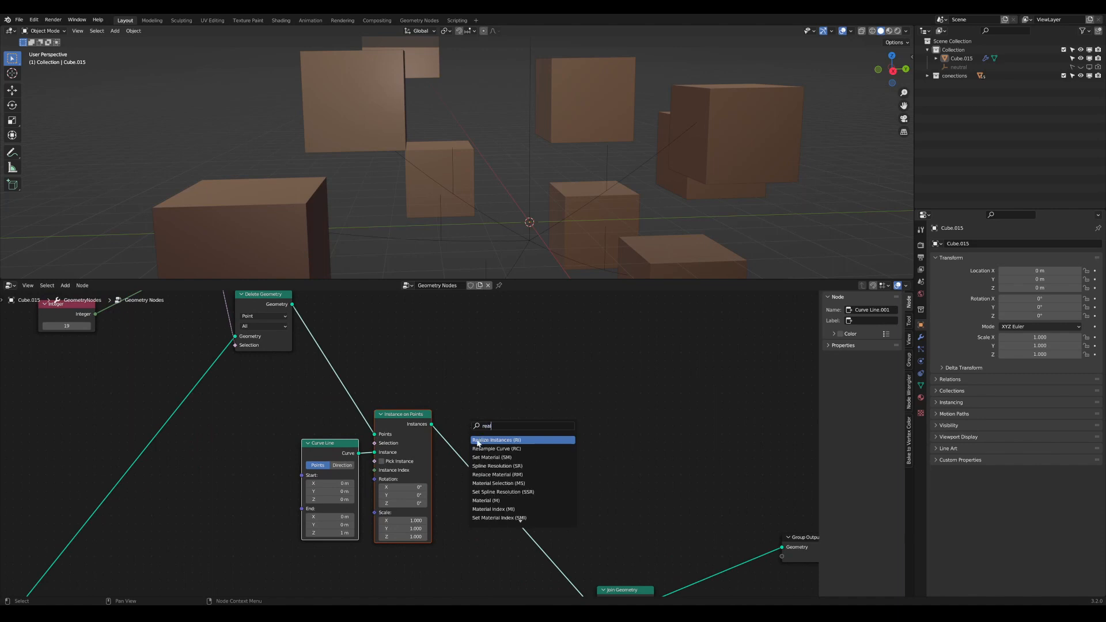
pyautogui.click(478, 440)
pyautogui.click(474, 433)
pyautogui.moveTo(484, 427); pyautogui.dragTo(460, 418)
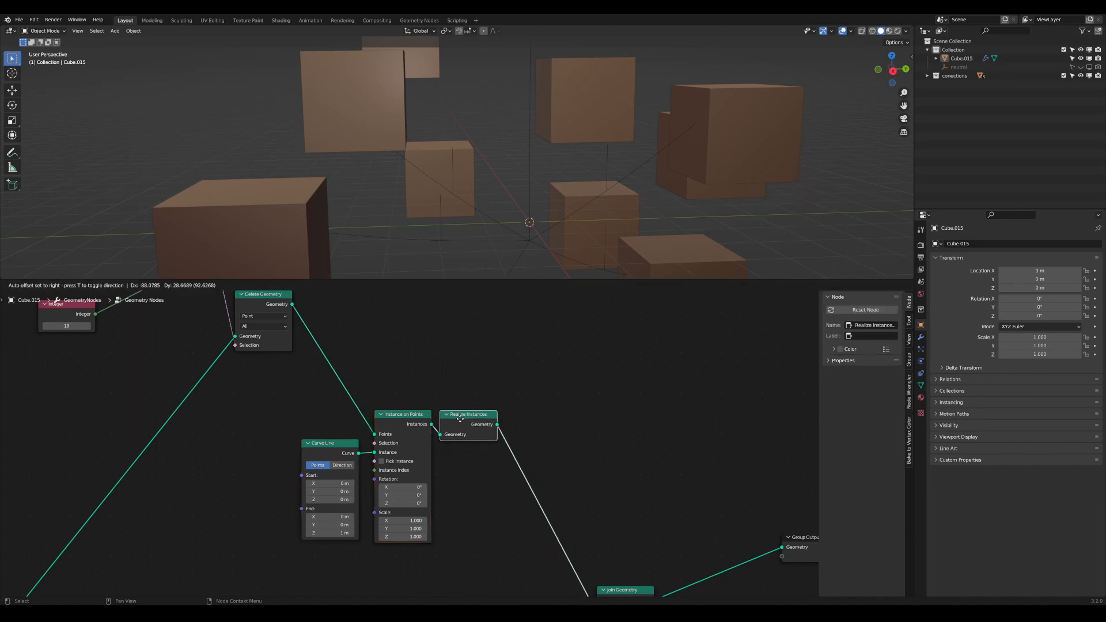
# Step: Move the Join Geometry and Group Output nodes farther away to make room after Realize Instances
pyautogui.scroll(-5, 500, 446)
pyautogui.moveTo(501, 447); pyautogui.dragTo(409, 426, button='middle')
pyautogui.moveTo(646, 578); pyautogui.dragTo(471, 476)
pyautogui.moveTo(456, 523); pyautogui.dragTo(566, 569)
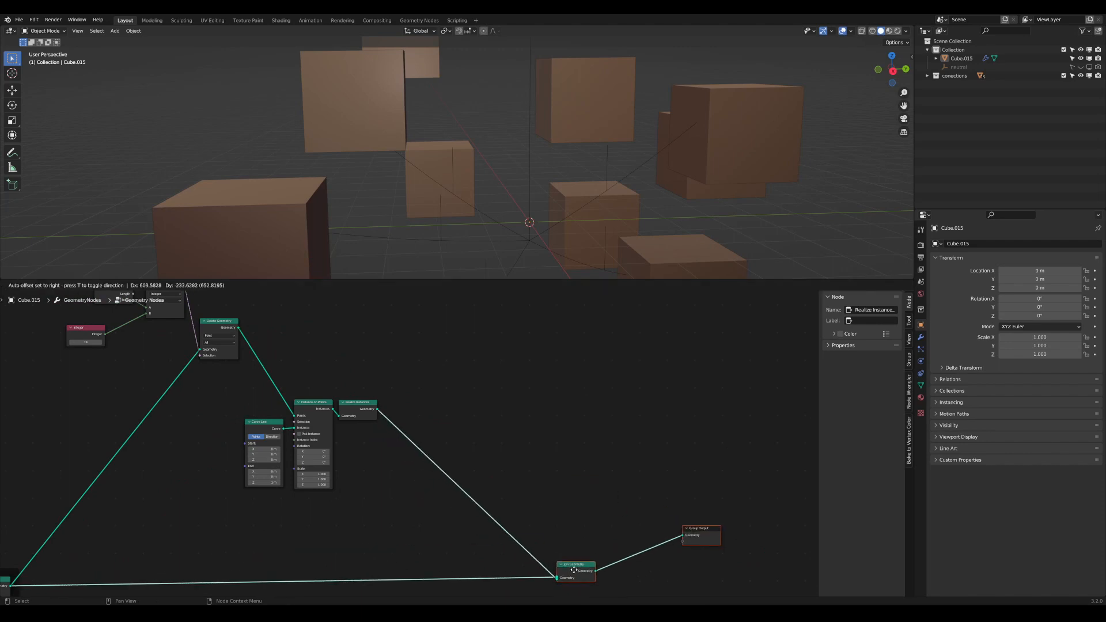
# Step: Insert a Set Position node on the link between Realize Instances and Join Geometry
pyautogui.scroll(3, 478, 457)
pyautogui.hotkey('shift', 'a')
pyautogui.write('set')
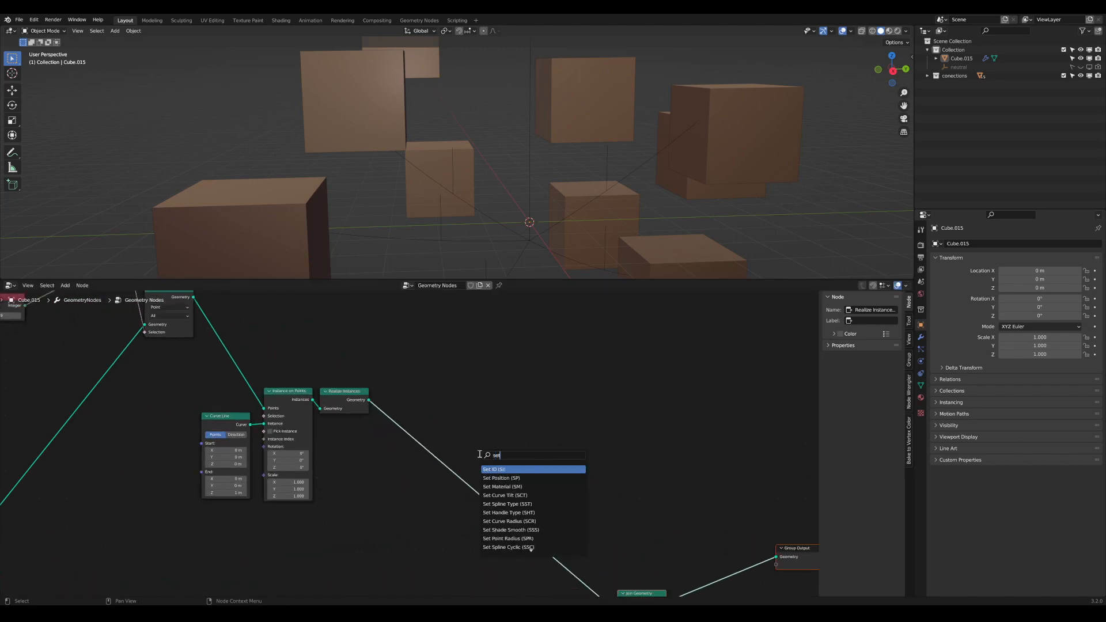
pyautogui.press('Down')
pyautogui.press('Return')
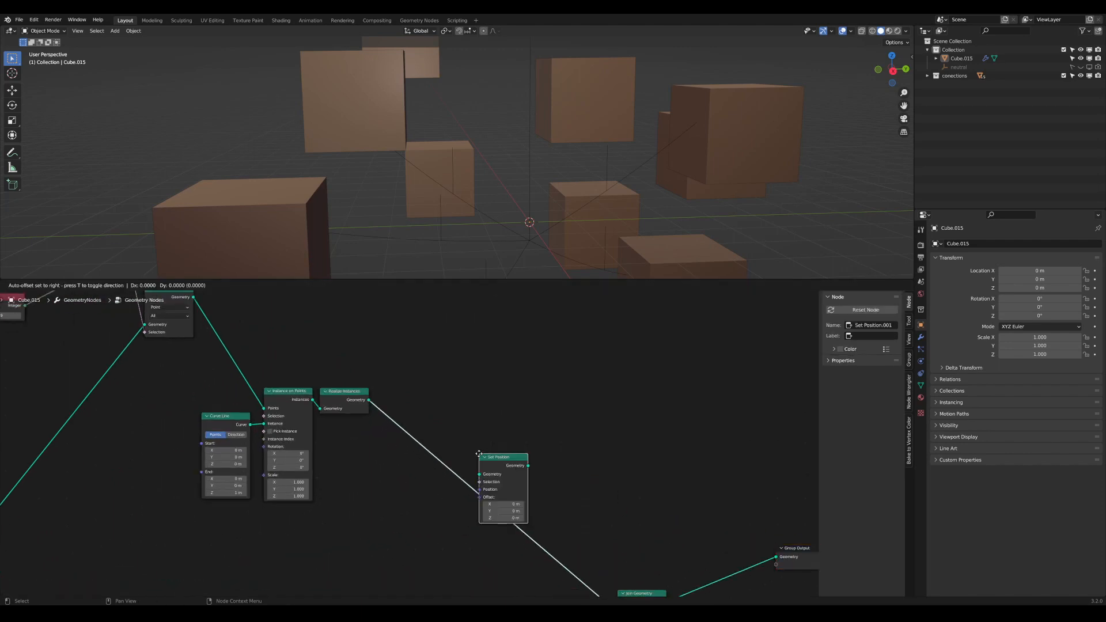
pyautogui.click(513, 402)
# Step: Add an Endpoint Selection node just above the Set Position node
pyautogui.scroll(2, 529, 329)
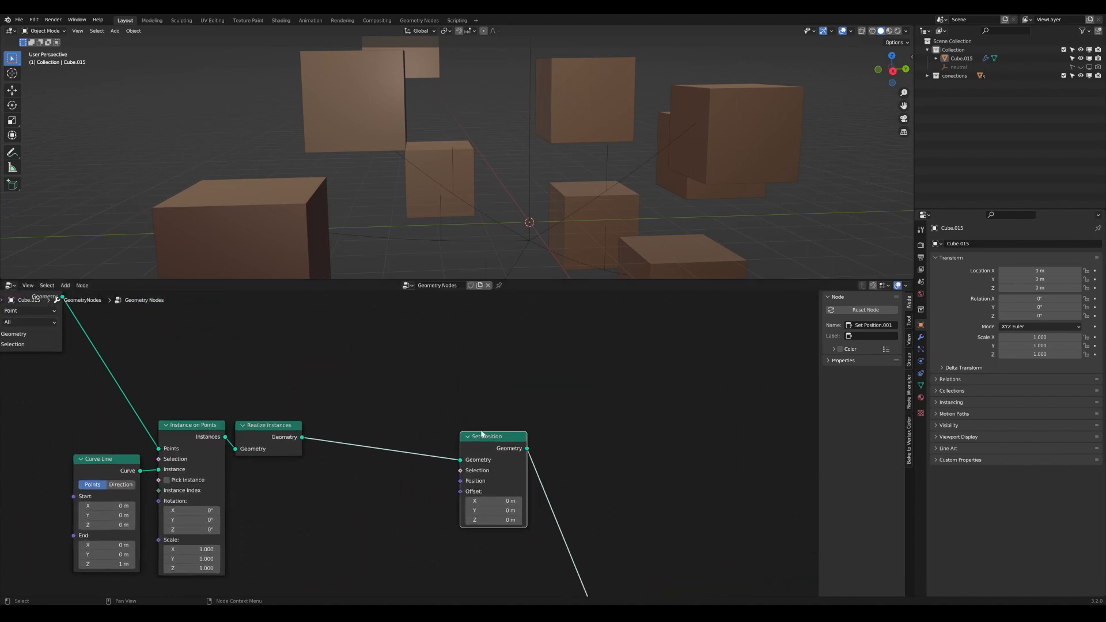
pyautogui.scroll(2, 484, 181)
pyautogui.press('Tab')
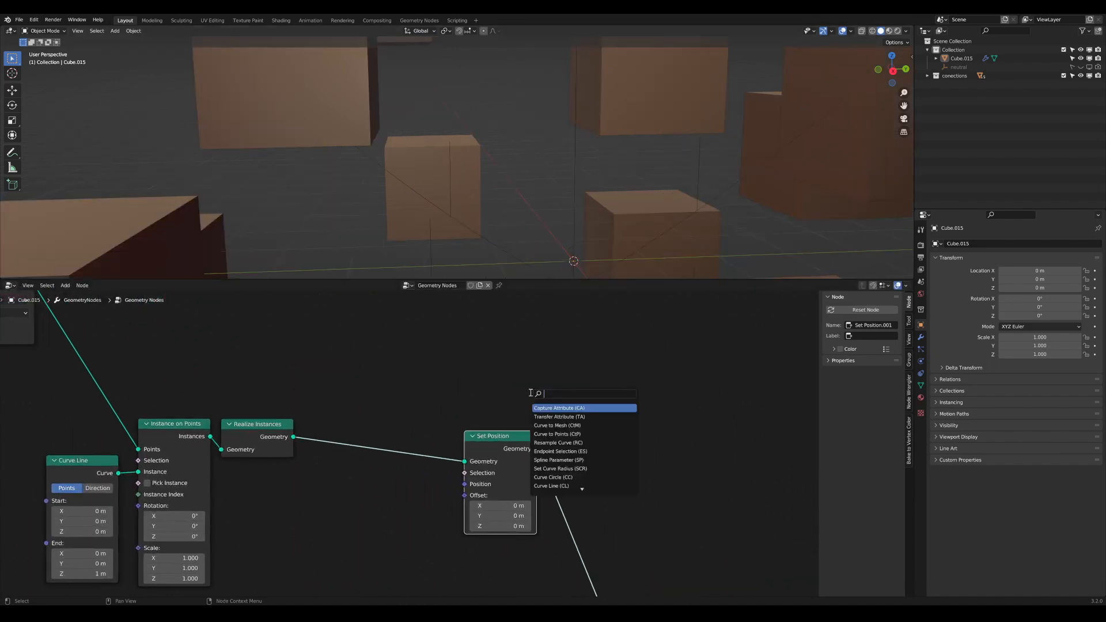
pyautogui.write('end')
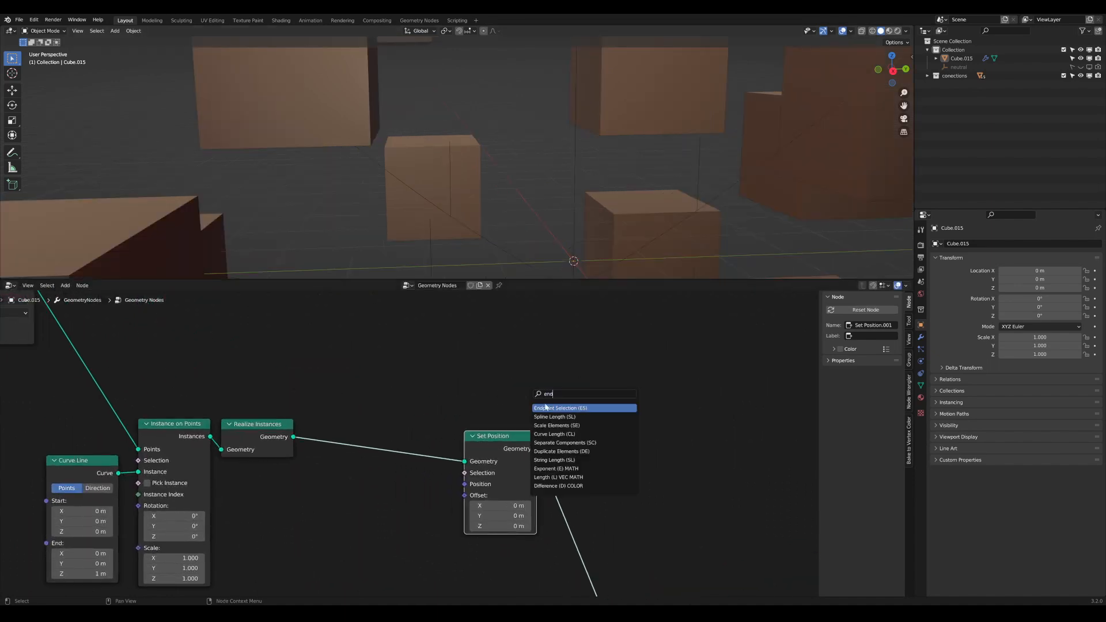
pyautogui.click(546, 407)
pyautogui.click(488, 387)
# Step: Set the Endpoint Selection's Start Size to 0 and connect its output to the Set Position node's Selection input
pyautogui.scroll(2, 488, 387)
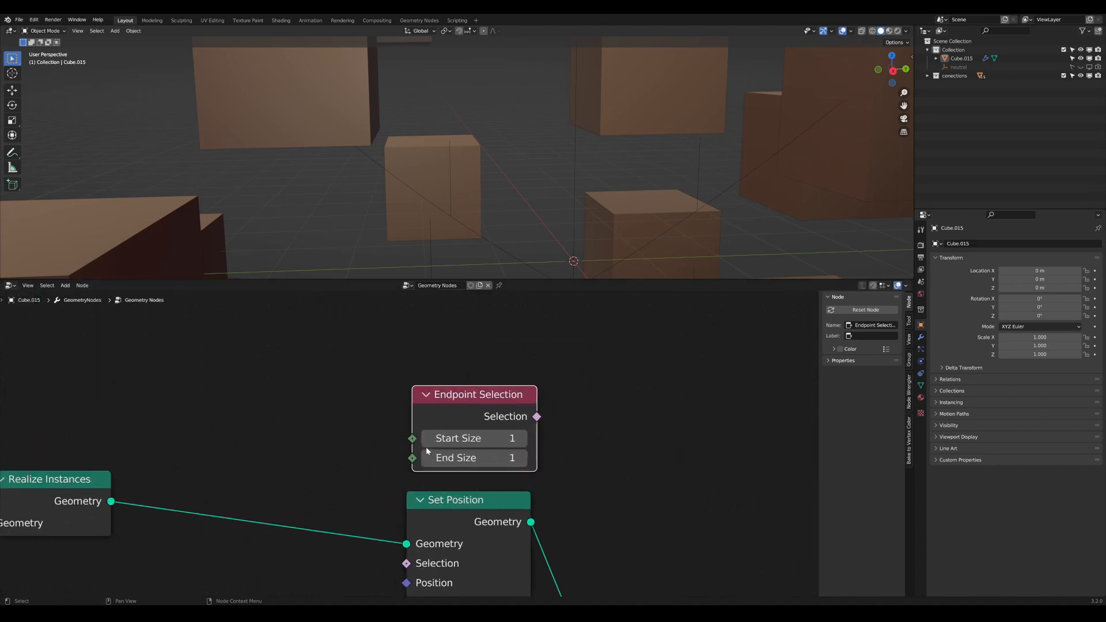
pyautogui.click(426, 442)
pyautogui.moveTo(502, 399); pyautogui.dragTo(500, 399)
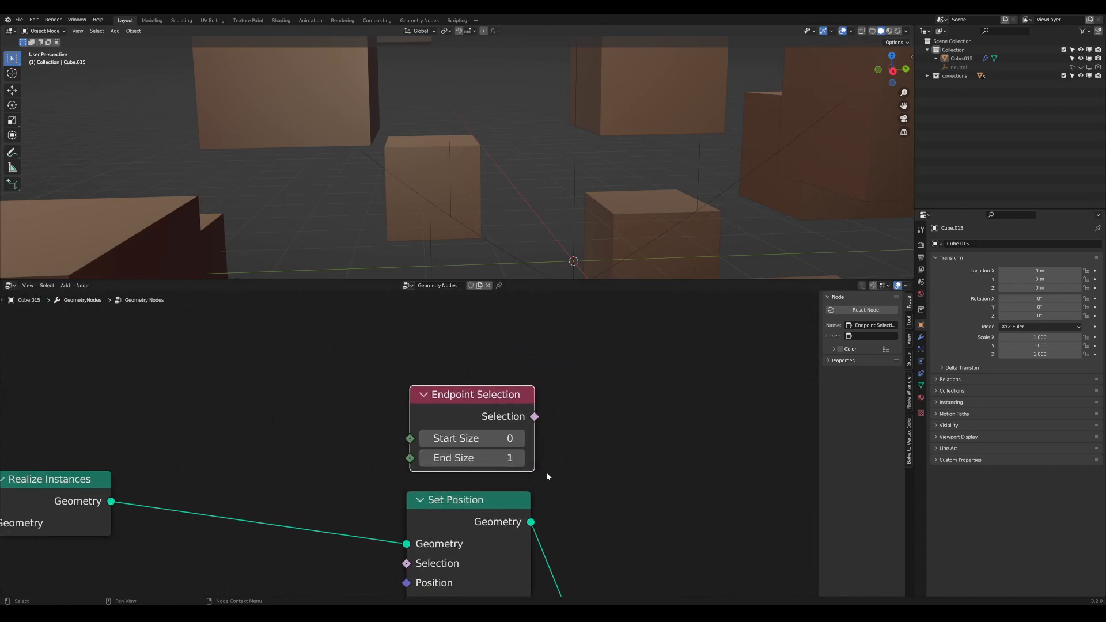
pyautogui.moveTo(546, 477); pyautogui.dragTo(541, 452, button='middle')
pyautogui.moveTo(528, 392); pyautogui.dragTo(400, 538)
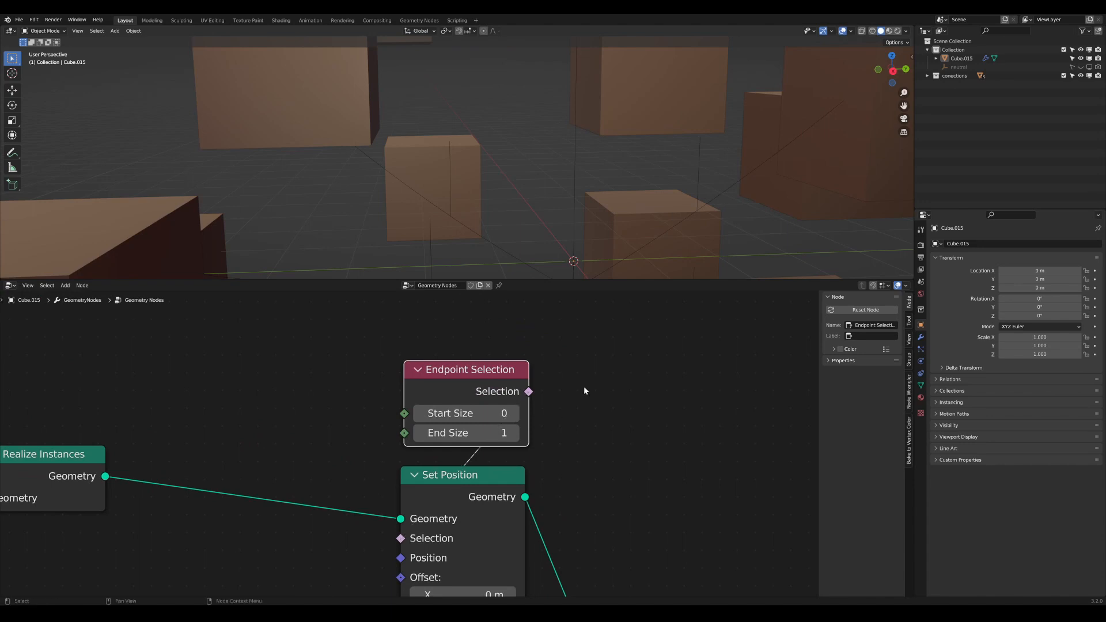
# Step: Test the Set Position node's Z and Y offsets, resetting both to 0 m
pyautogui.scroll(-2, 585, 391)
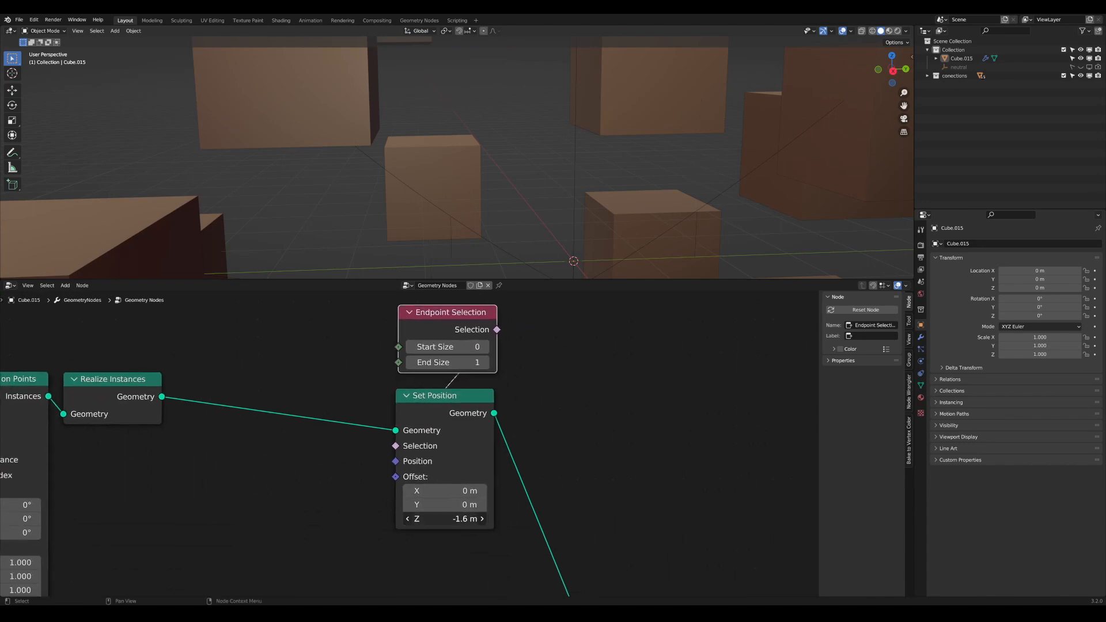
pyautogui.press('BackSpace')
pyautogui.moveTo(461, 505); pyautogui.dragTo(450, 504)
pyautogui.rightClick(450, 505)
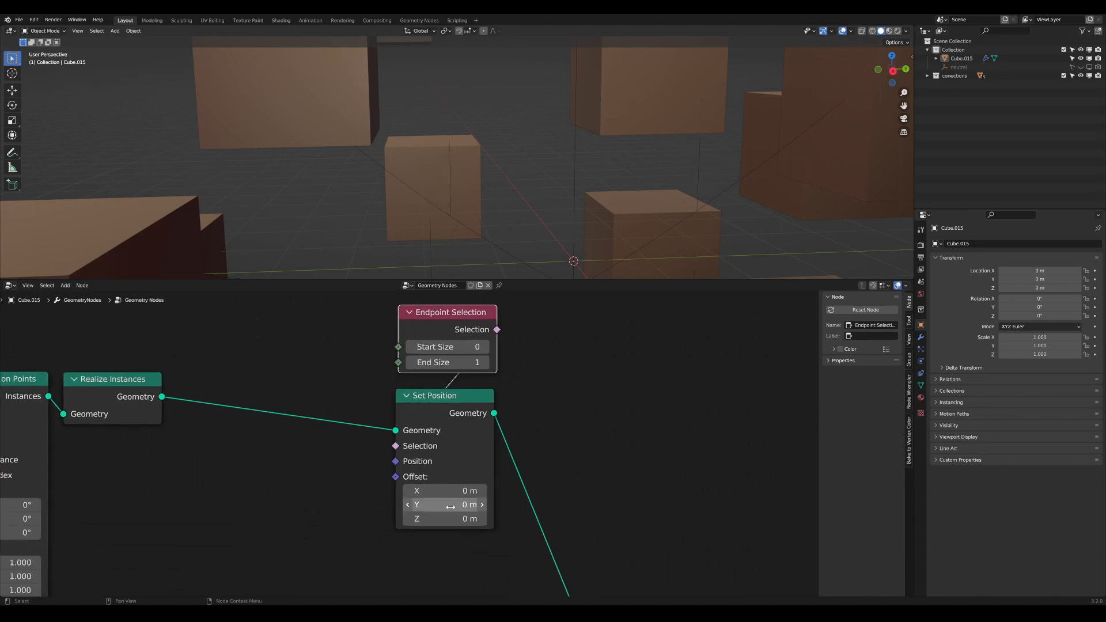
# Step: Select the Endpoint Selection and Set Position nodes and move them together slightly upward
pyautogui.scroll(-3, 449, 501)
pyautogui.moveTo(474, 473); pyautogui.dragTo(545, 473, button='middle')
pyautogui.moveTo(522, 534); pyautogui.dragTo(521, 322)
pyautogui.scroll(-3, 513, 368)
pyautogui.moveTo(512, 470); pyautogui.dragTo(485, 556, button='middle')
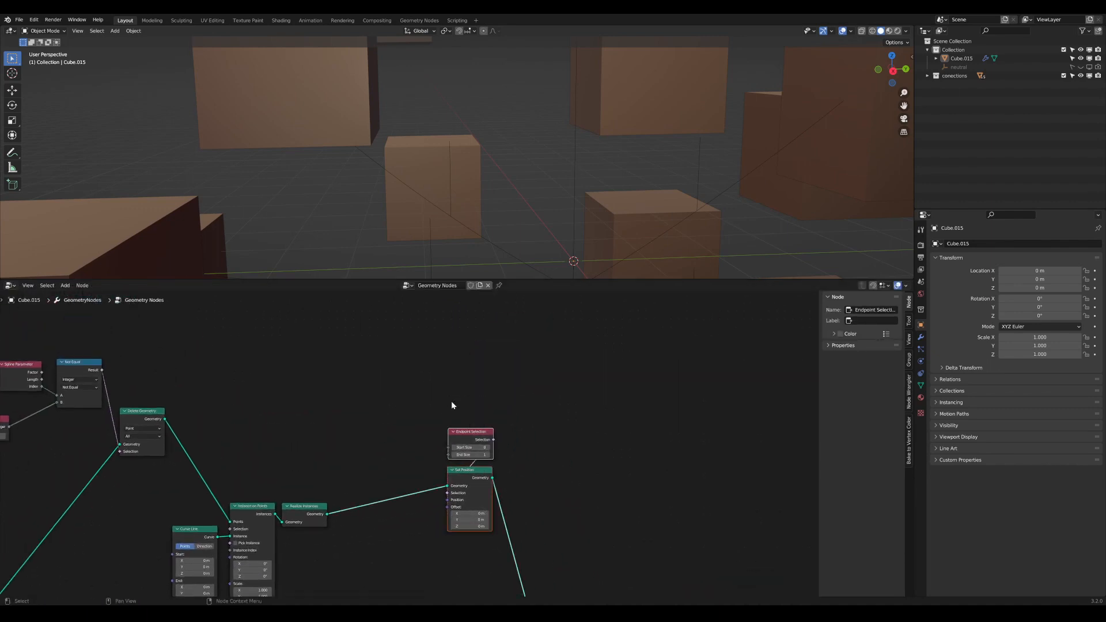
pyautogui.moveTo(465, 433); pyautogui.dragTo(464, 412)
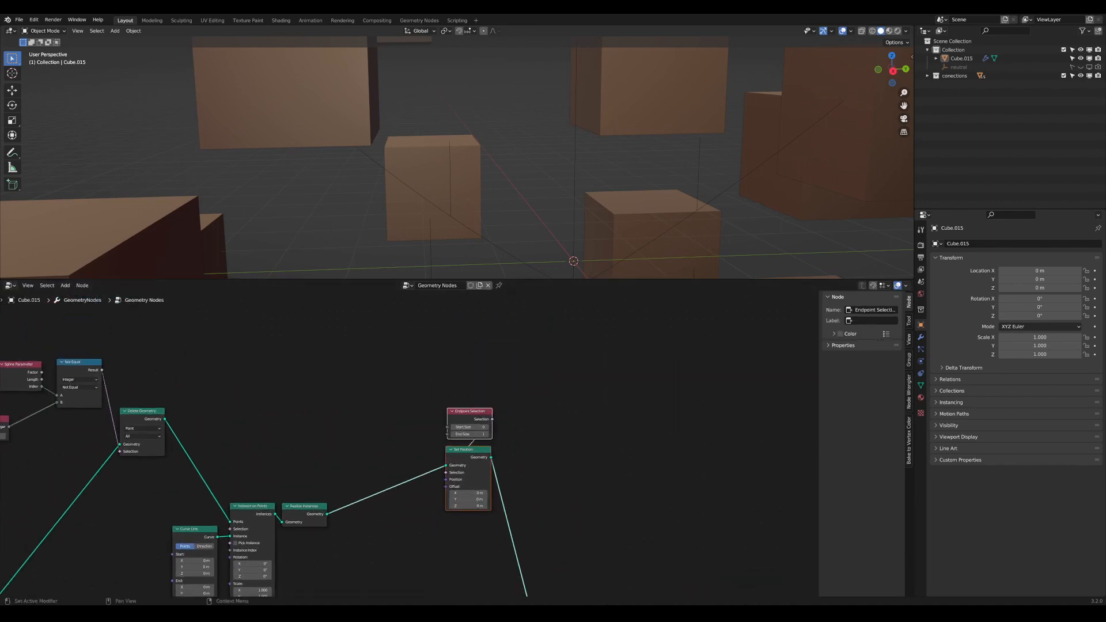
# Step: Lower the Not Equal node and move the Integer node closer to its B input
pyautogui.moveTo(105, 456); pyautogui.dragTo(295, 467, button='middle')
pyautogui.scroll(2, 295, 468)
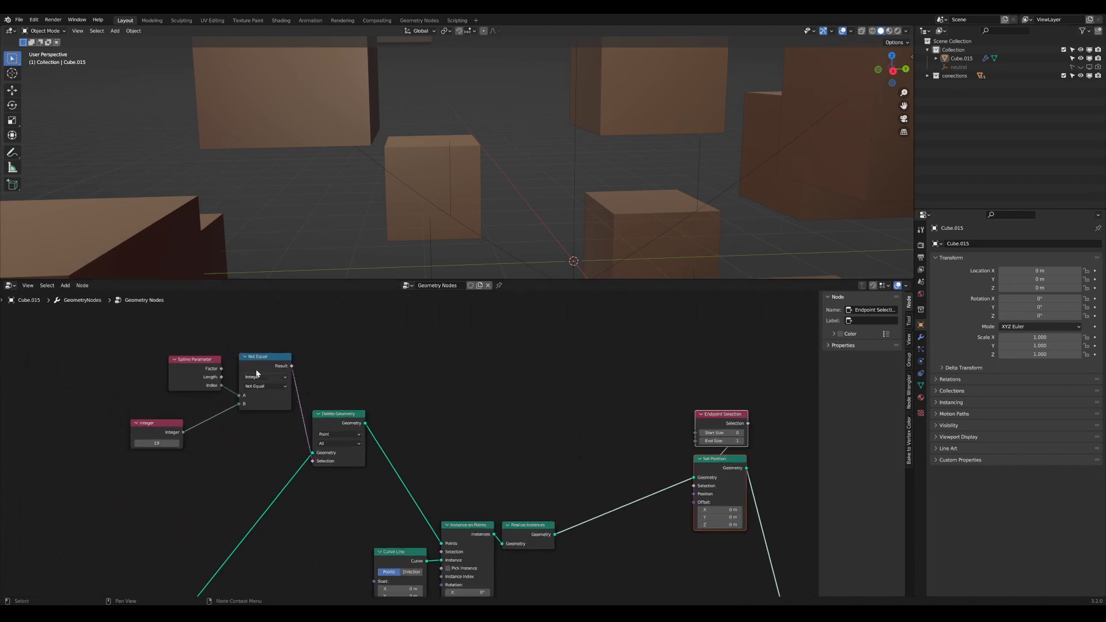
pyautogui.moveTo(254, 357); pyautogui.dragTo(251, 384)
pyautogui.moveTo(162, 429); pyautogui.dragTo(188, 419)
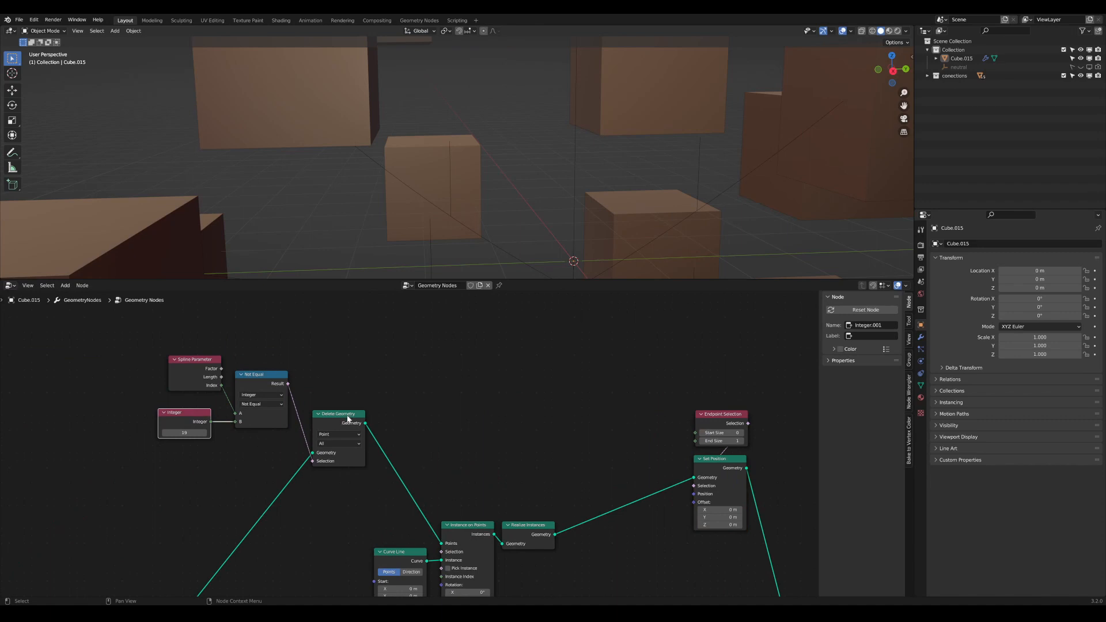
# Step: Select the Curve Line, Instance on Points and Realize Instances nodes and move them together farther down
pyautogui.moveTo(556, 587); pyautogui.dragTo(543, 549, button='middle')
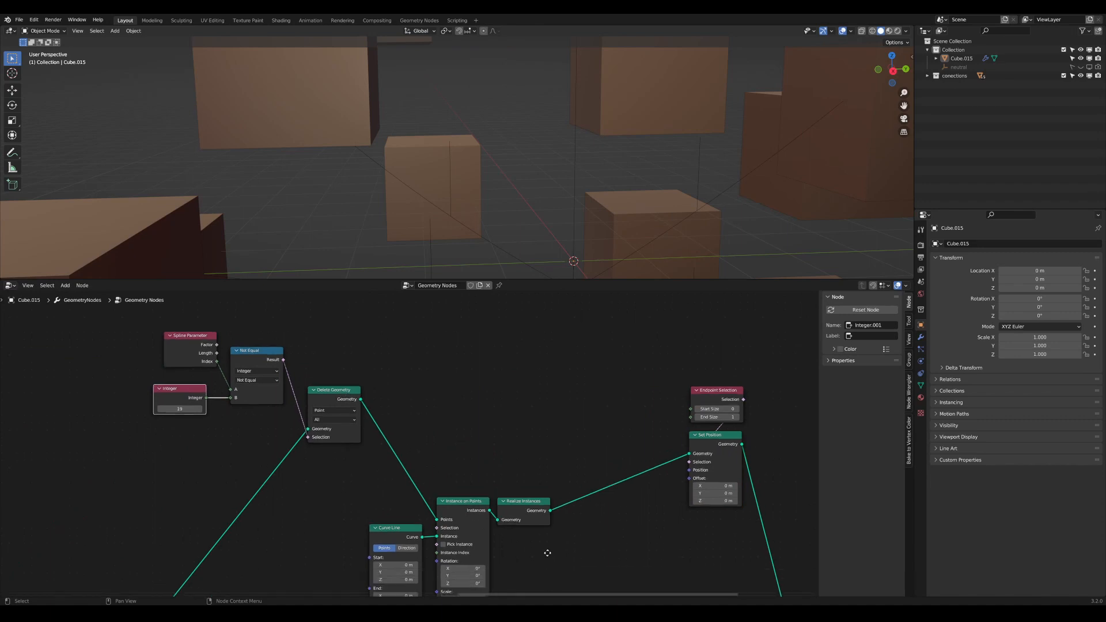
pyautogui.scroll(-1, 543, 549)
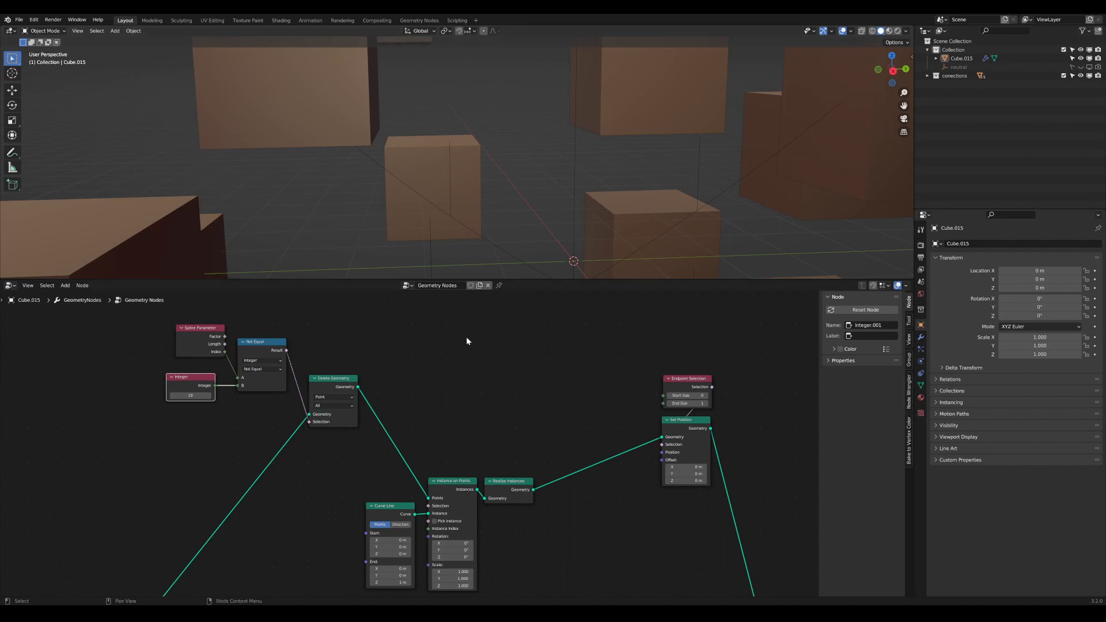
pyautogui.click(322, 380)
pyautogui.moveTo(511, 479); pyautogui.dragTo(479, 407, button='middle')
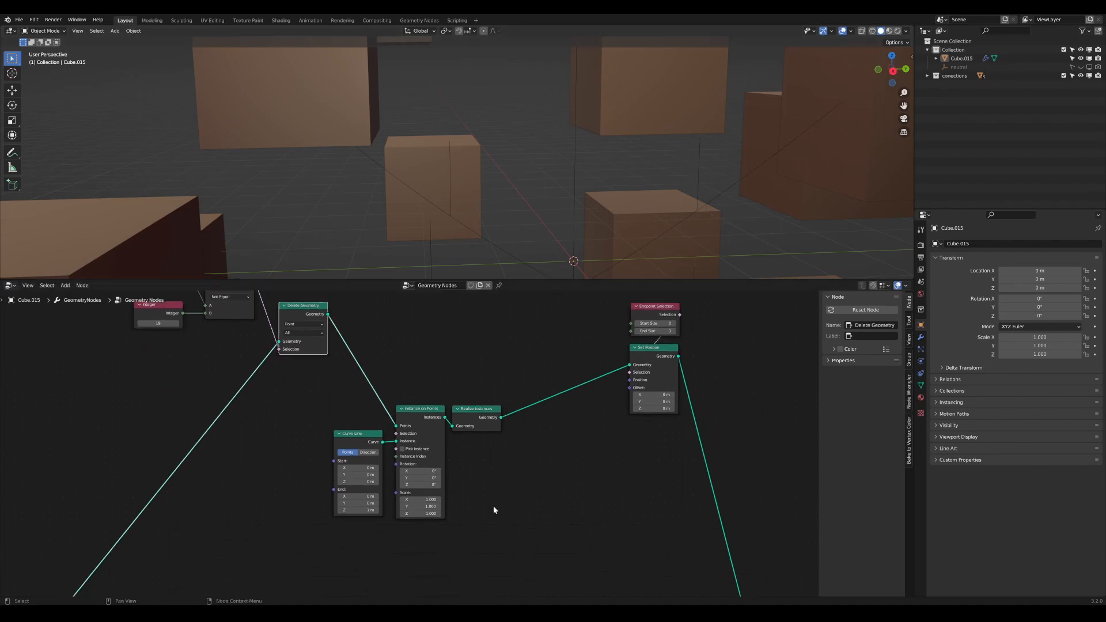
pyautogui.moveTo(493, 509); pyautogui.dragTo(330, 406)
pyautogui.moveTo(477, 413); pyautogui.dragTo(498, 448)
# Step: Add a Field at Index node in the free space between Delete Geometry and Endpoint Selection
pyautogui.moveTo(473, 363); pyautogui.dragTo(434, 455, button='middle')
pyautogui.scroll(1, 434, 454)
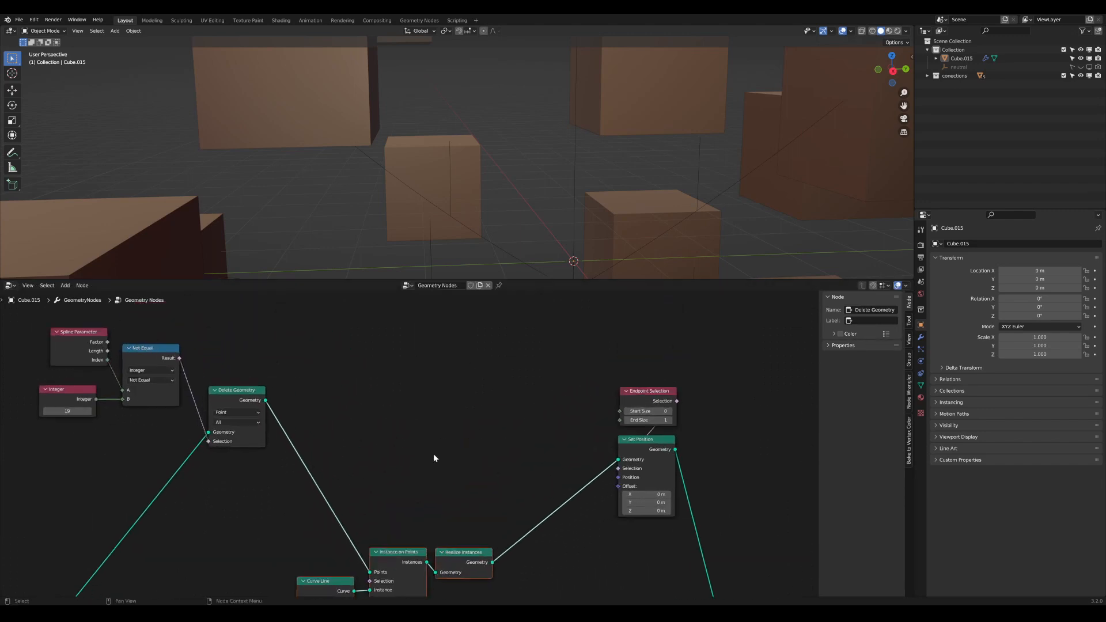
pyautogui.press('Tab')
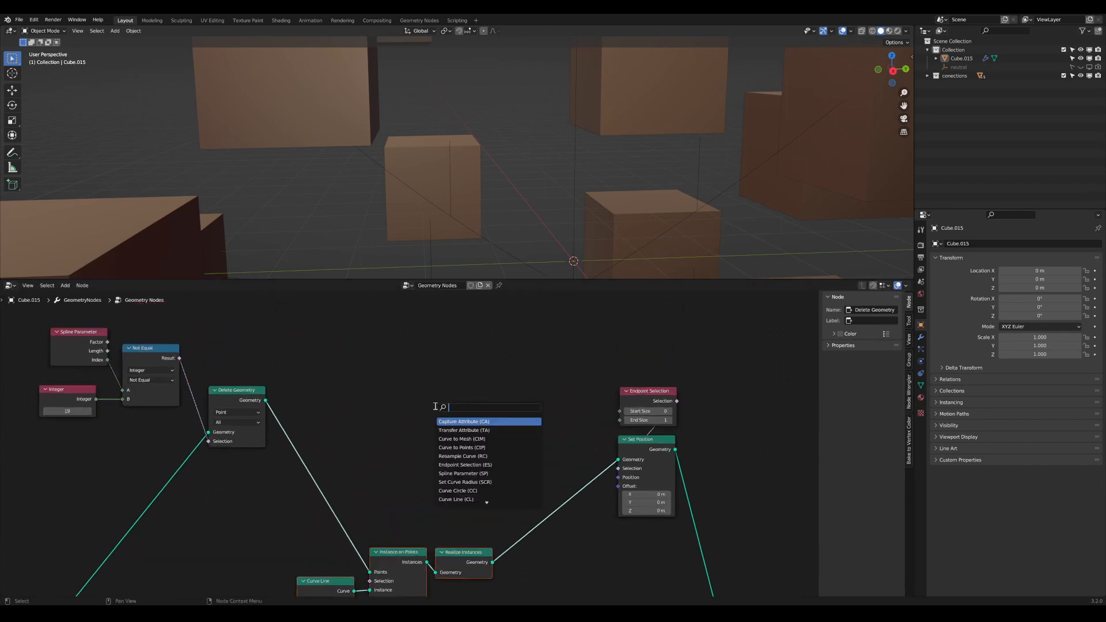
pyautogui.write('field')
pyautogui.press('Return')
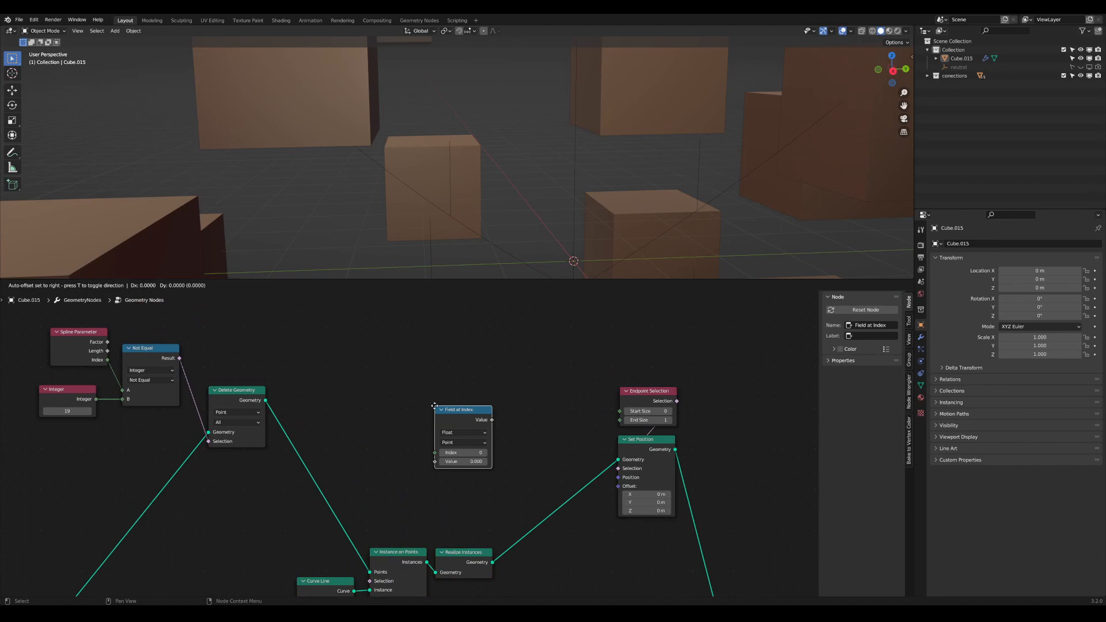
pyautogui.scroll(2, 411, 345)
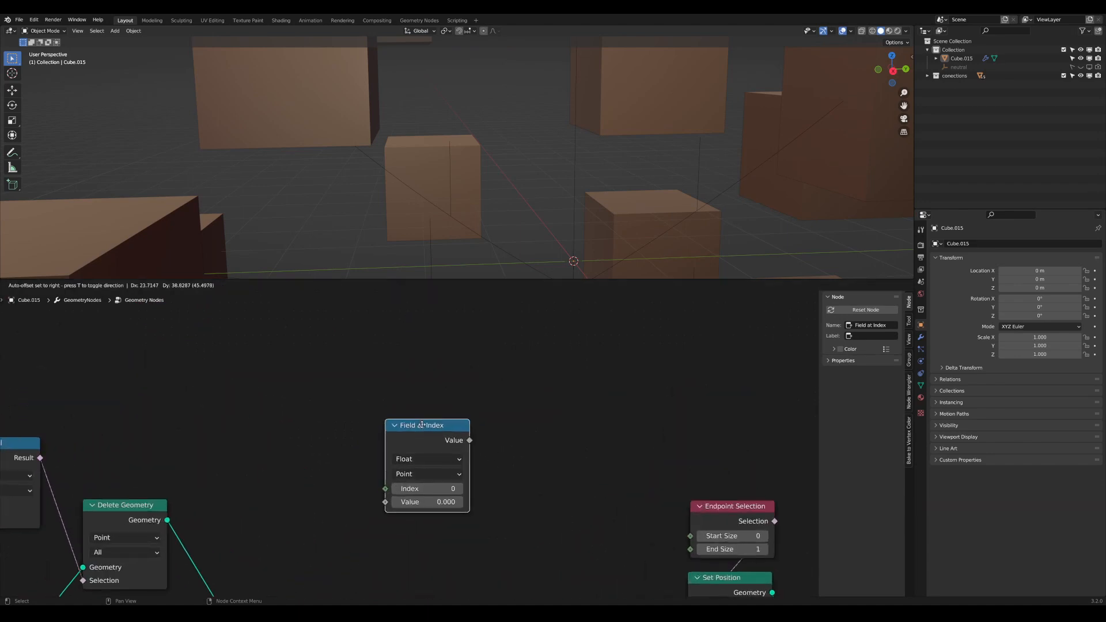
pyautogui.click(421, 424)
# Step: Position the Field at Index node between Delete Geometry and Endpoint Selection and set its data type to Vector
pyautogui.moveTo(438, 451); pyautogui.dragTo(484, 409, button='middle')
pyautogui.click(475, 416)
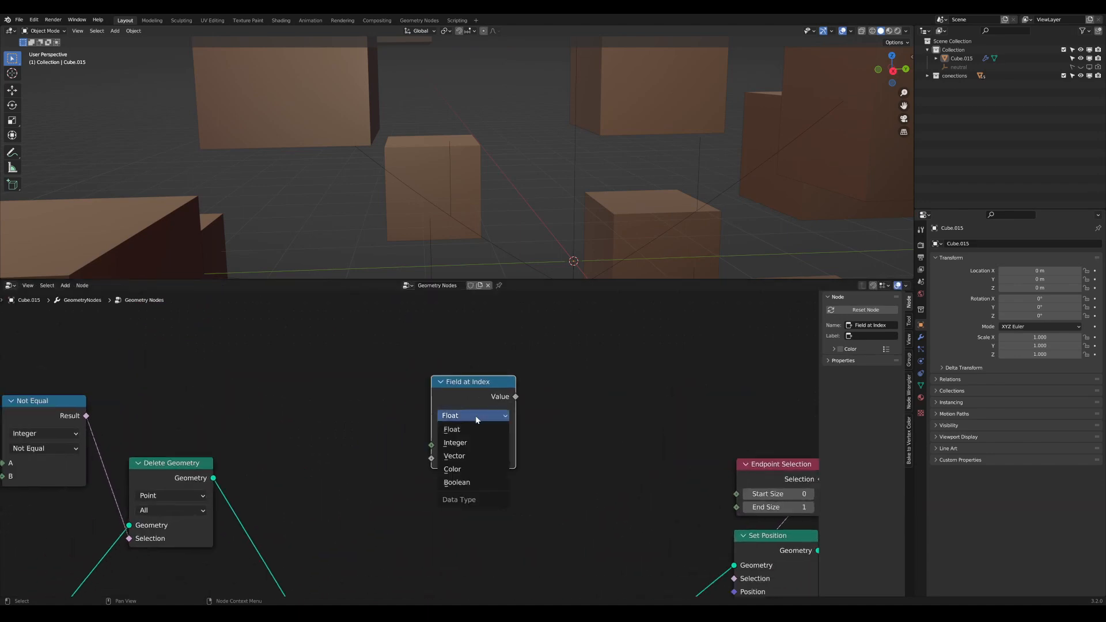
pyautogui.click(464, 454)
# Step: Add a Position node beside Field at Index and connect its output to the Value input
pyautogui.moveTo(398, 425); pyautogui.dragTo(417, 420, button='middle')
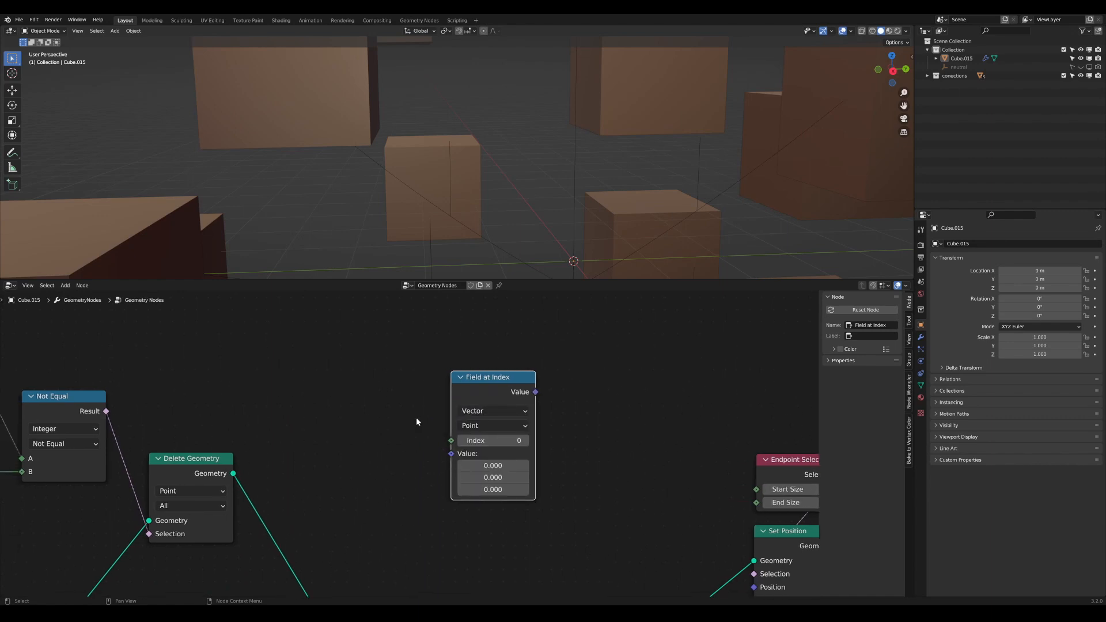
pyautogui.press('Tab')
pyautogui.write('pos')
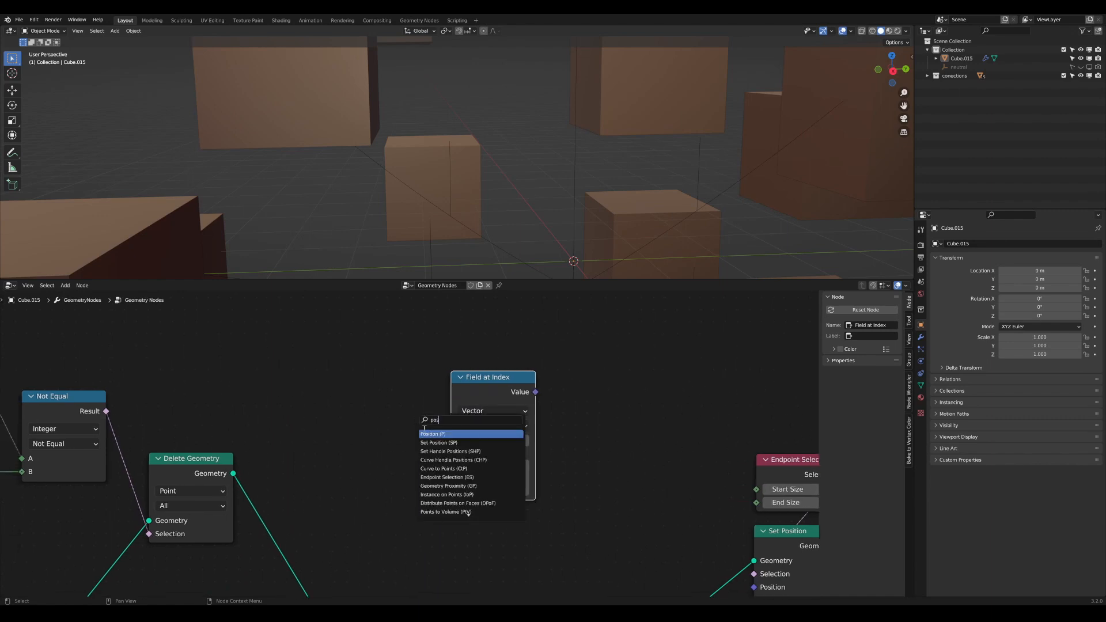
pyautogui.press('Return')
pyautogui.click(354, 467)
pyautogui.moveTo(429, 471); pyautogui.dragTo(450, 453)
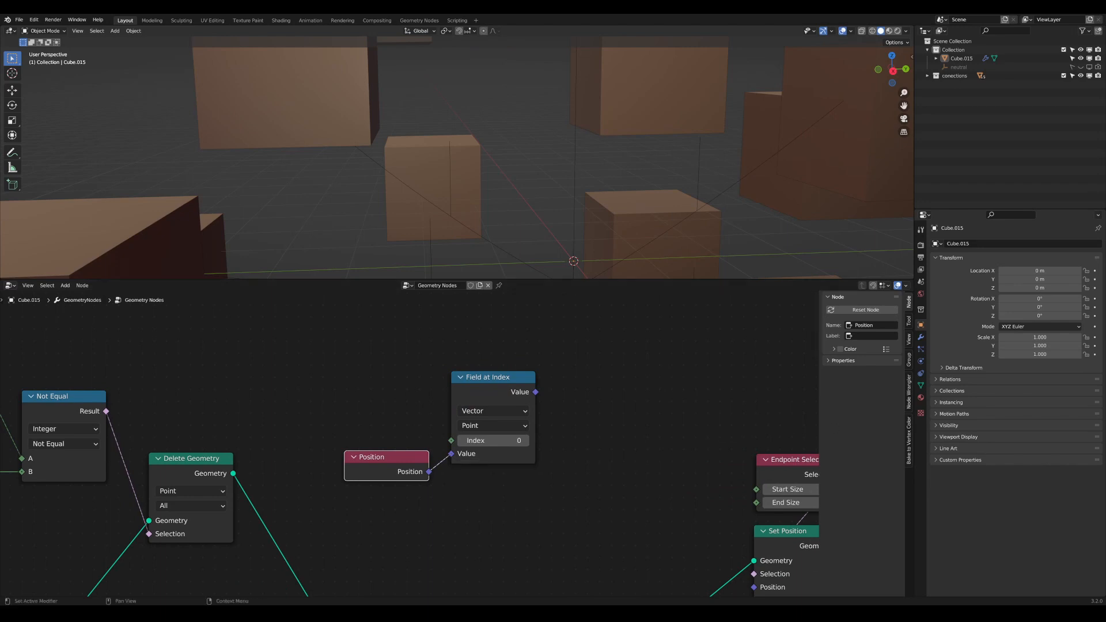
# Step: Add an Index node above the Position node, before Field at Index
pyautogui.moveTo(542, 409); pyautogui.dragTo(510, 423, button='middle')
pyautogui.scroll(-3, 511, 424)
pyautogui.moveTo(376, 387); pyautogui.dragTo(397, 409, button='middle')
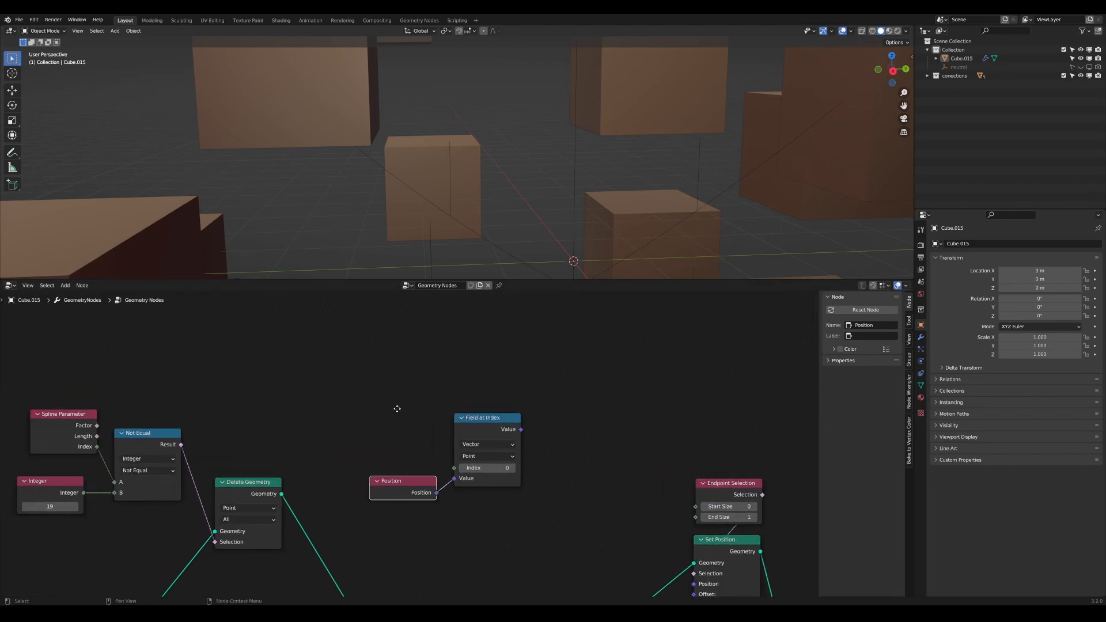
pyautogui.hotkey('shift', 'a')
pyautogui.write('s')
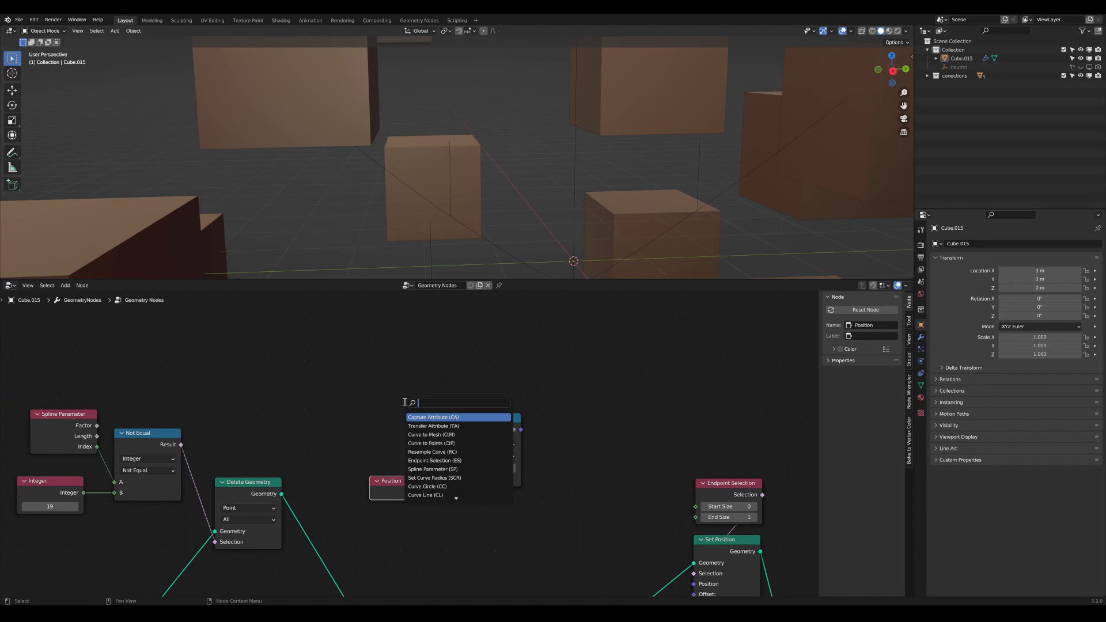
pyautogui.write('Inde')
pyautogui.press('Return')
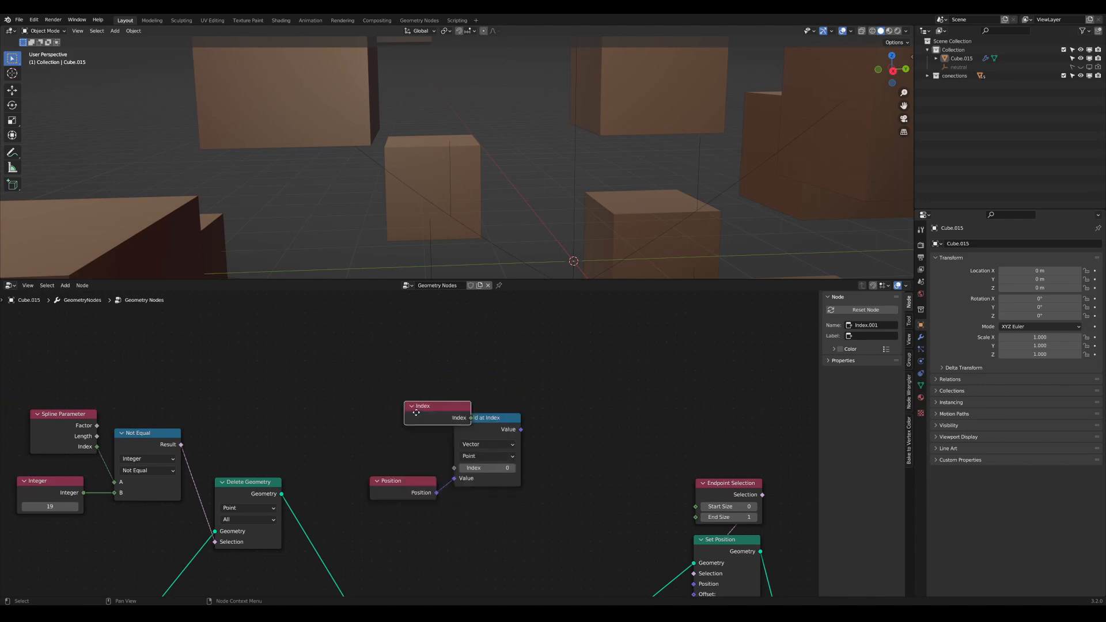
pyautogui.click(364, 410)
# Step: Spread out the Field at Index, Position and Index nodes to make room for a node between them
pyautogui.scroll(1, 585, 471)
pyautogui.moveTo(502, 429); pyautogui.dragTo(546, 429)
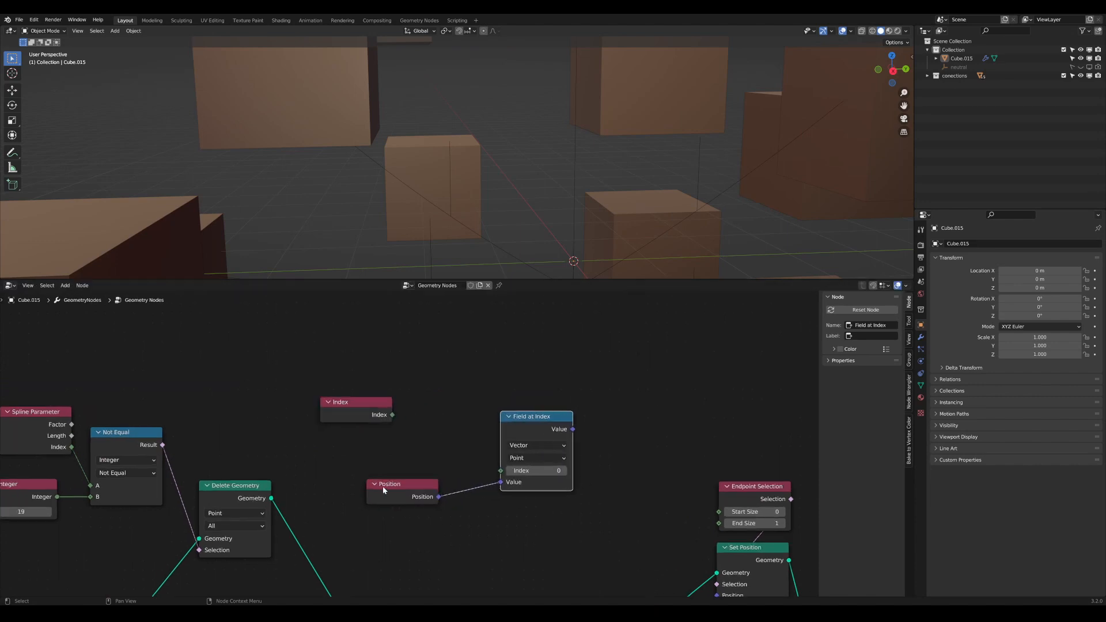
pyautogui.moveTo(383, 488); pyautogui.dragTo(409, 498)
pyautogui.moveTo(350, 415); pyautogui.dragTo(332, 379)
# Step: Add an Add math node between Index and Field at Index and set its second value to 1
pyautogui.hotkey('shift', 'a')
pyautogui.write('s')
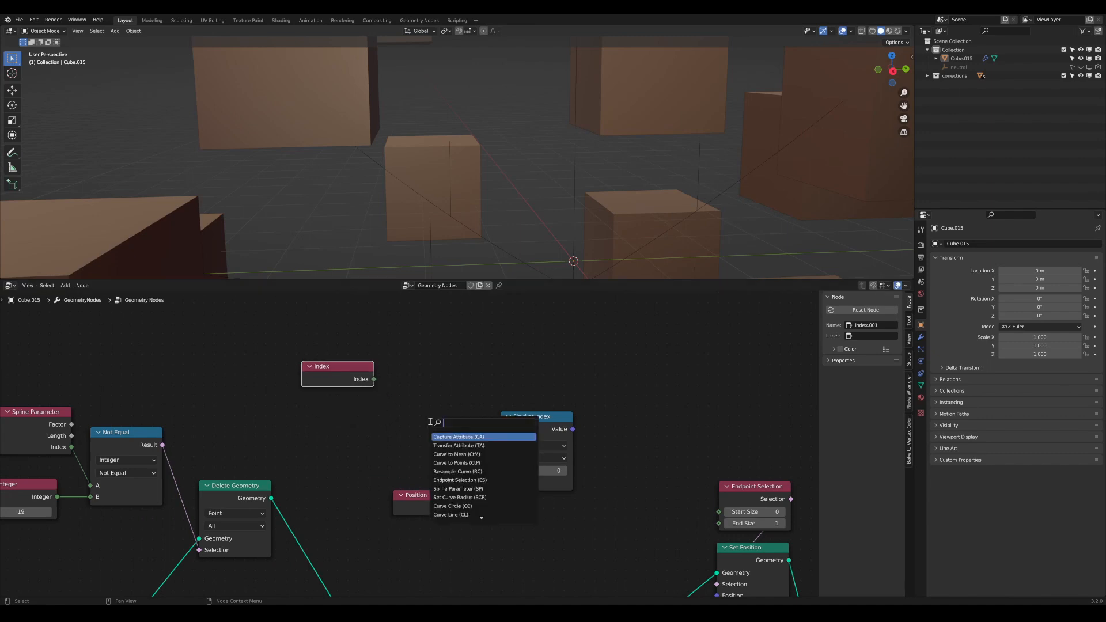
pyautogui.write('add')
pyautogui.press('Return')
pyautogui.click(413, 387)
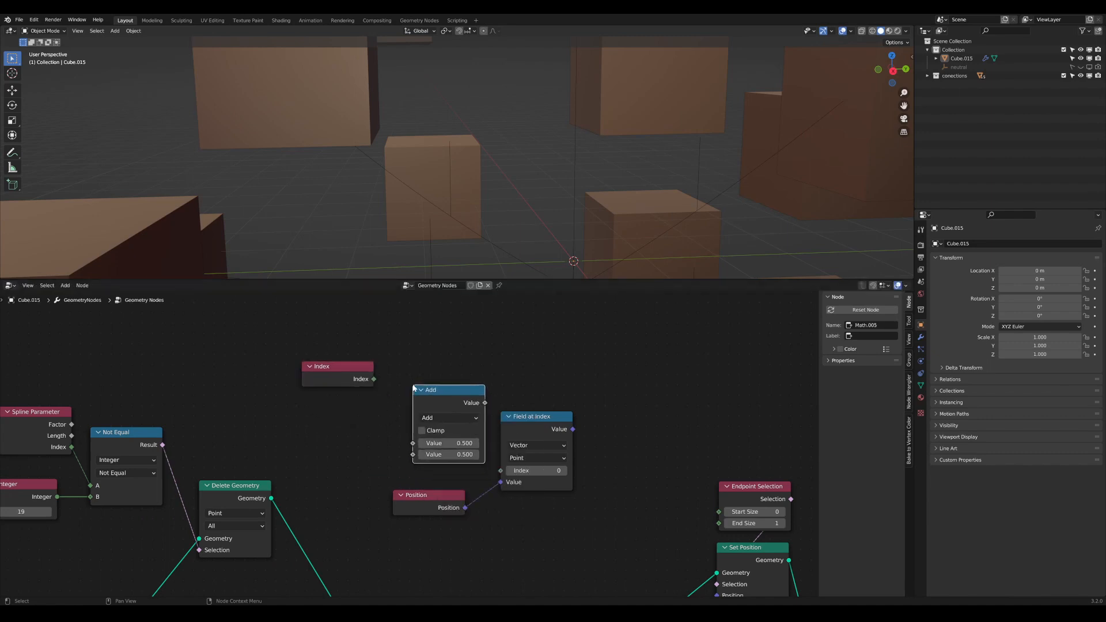
pyautogui.click(448, 455)
pyautogui.write('1')
pyautogui.press('Return')
# Step: Connect Index through the Add node to Field at Index's Index input, and move the Position and Index nodes closer
pyautogui.moveTo(374, 379); pyautogui.dragTo(413, 443)
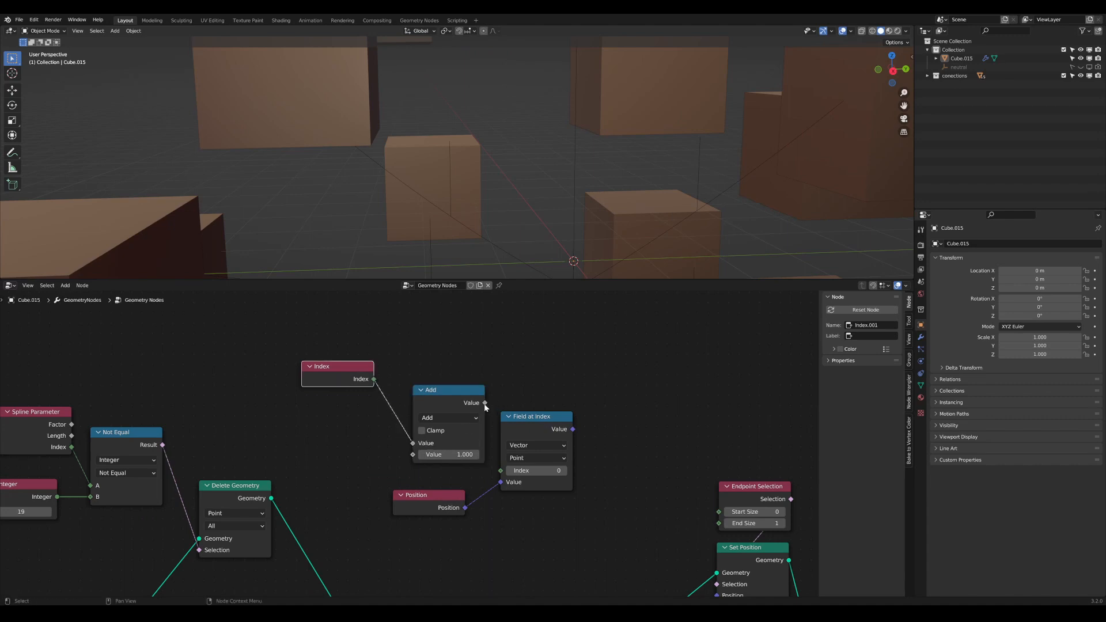
pyautogui.moveTo(485, 403); pyautogui.dragTo(500, 471)
pyautogui.moveTo(451, 495); pyautogui.dragTo(467, 483)
pyautogui.moveTo(348, 367); pyautogui.dragTo(370, 394)
# Step: Connect Field at Index's Value output to the Position input of Set Position and inspect the lines in the viewport
pyautogui.moveTo(532, 471); pyautogui.dragTo(448, 418, button='middle')
pyautogui.scroll(-1, 484, 418)
pyautogui.scroll(-3, 389, 216)
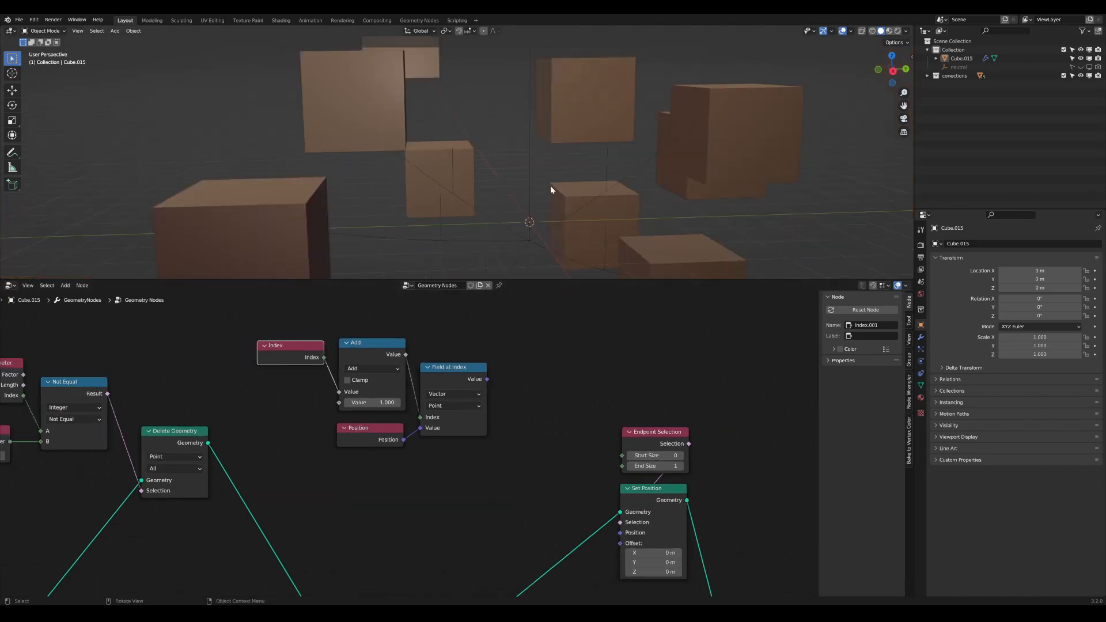
pyautogui.scroll(-1, 216, 422)
pyautogui.moveTo(217, 422); pyautogui.dragTo(286, 369, button='middle')
pyautogui.moveTo(441, 385); pyautogui.dragTo(350, 459, button='middle')
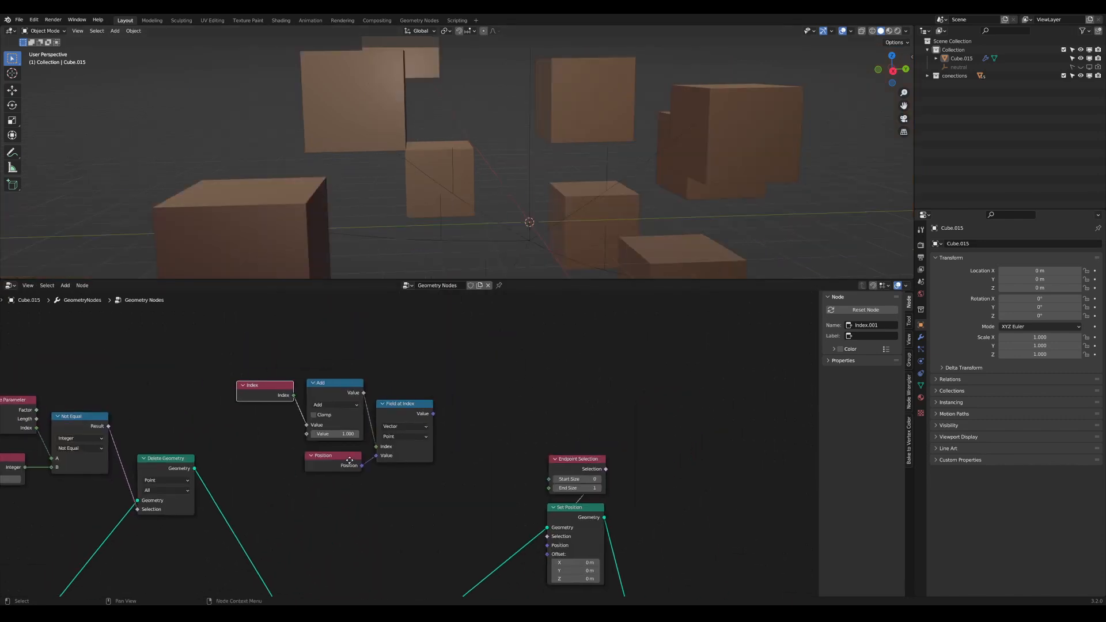
pyautogui.scroll(1, 434, 445)
pyautogui.moveTo(434, 445); pyautogui.dragTo(394, 406, button='middle')
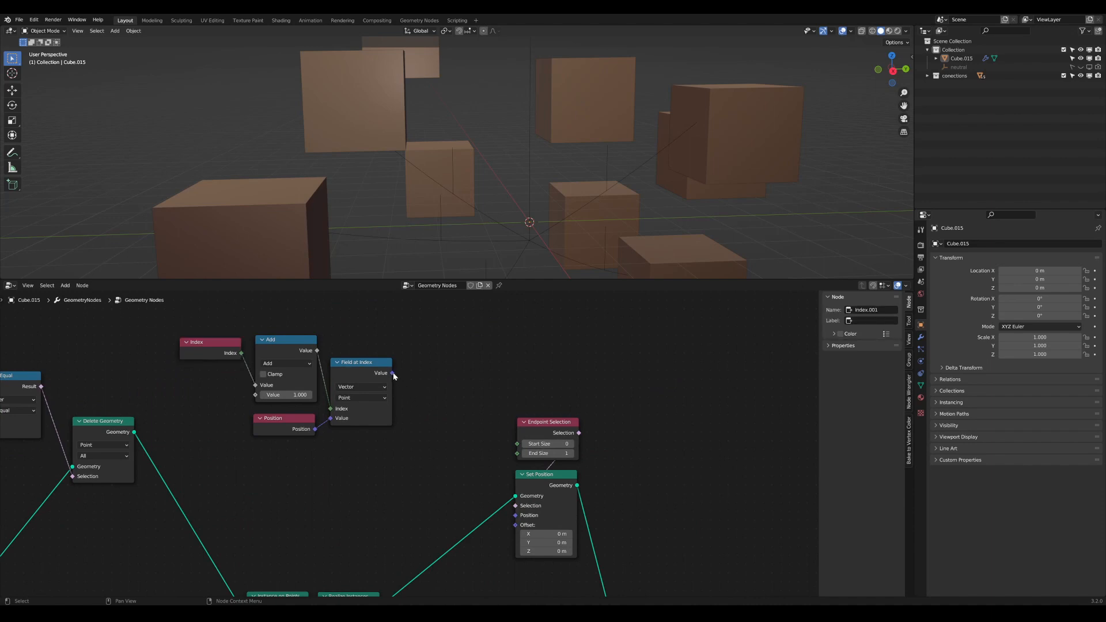
pyautogui.moveTo(393, 373); pyautogui.dragTo(519, 516)
pyautogui.scroll(-5, 547, 132)
pyautogui.scroll(7, 512, 211)
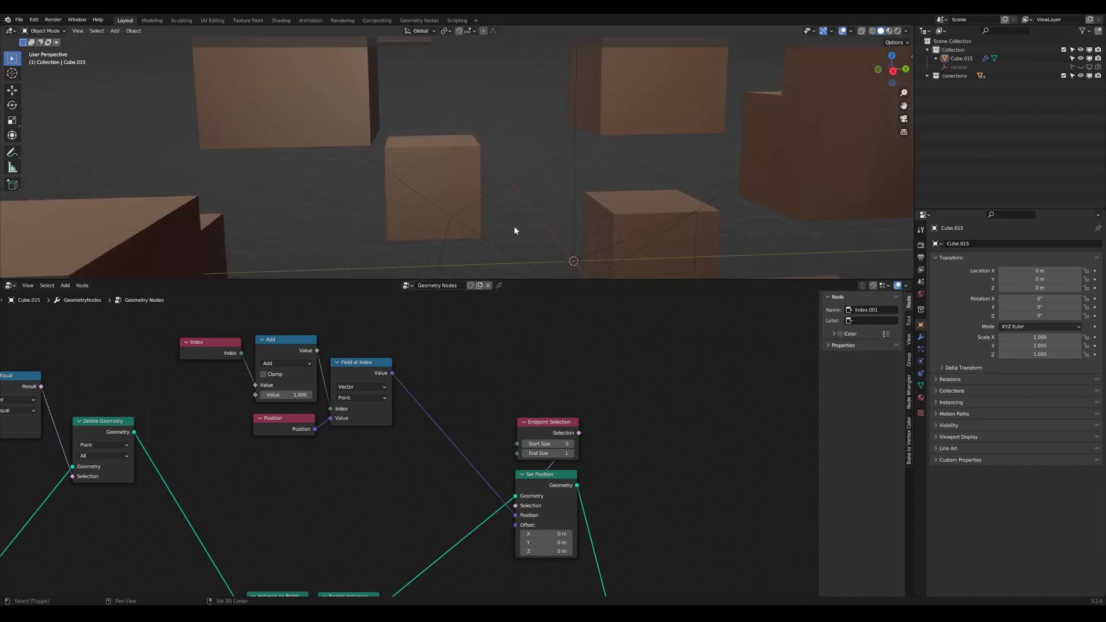
pyautogui.keyDown('shift'); pyautogui.moveTo(514, 226); pyautogui.dragTo(489, 195, button='middle'); pyautogui.keyUp('shift')
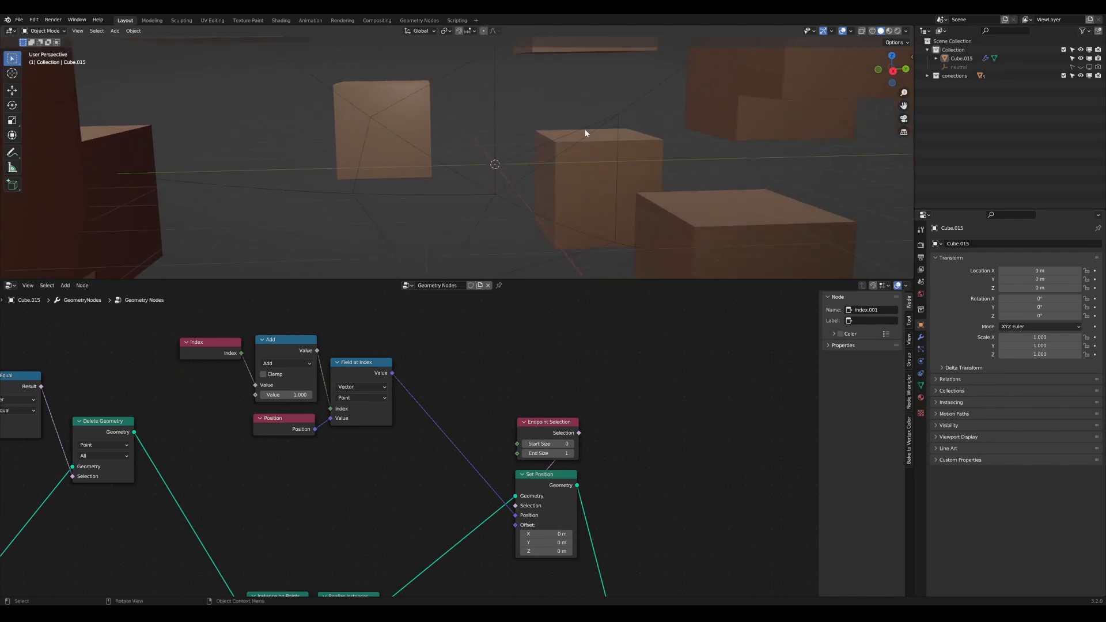
pyautogui.keyDown('shift'); pyautogui.moveTo(612, 118); pyautogui.dragTo(616, 155, button='middle'); pyautogui.keyUp('shift')
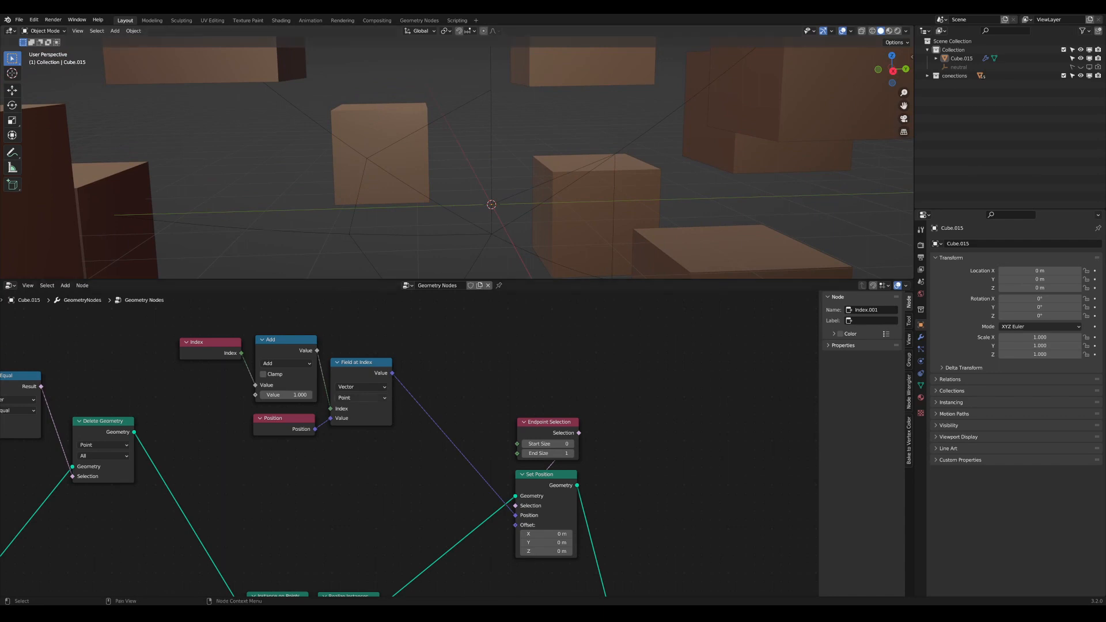
# Step: Widen the gap between Add and Field at Index and place the Position node beneath Field at Index
pyautogui.moveTo(381, 366); pyautogui.dragTo(437, 365, button='middle')
pyautogui.moveTo(437, 365); pyautogui.dragTo(507, 343)
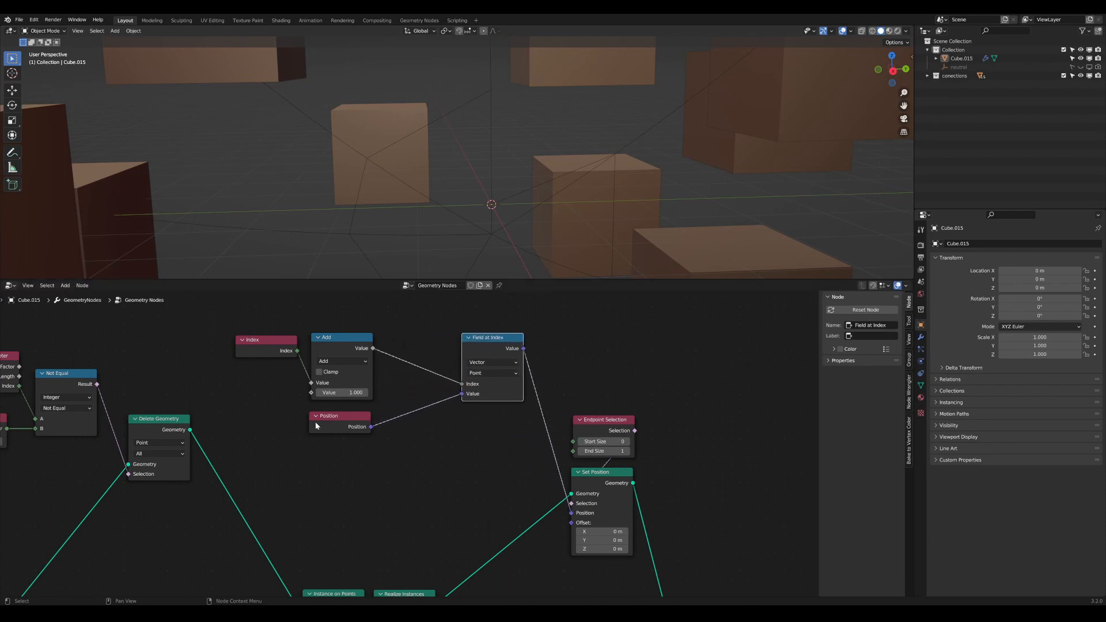
pyautogui.moveTo(318, 427); pyautogui.dragTo(228, 336)
pyautogui.moveTo(347, 371); pyautogui.dragTo(373, 438, button='middle')
pyautogui.click(380, 380)
pyautogui.click(341, 403)
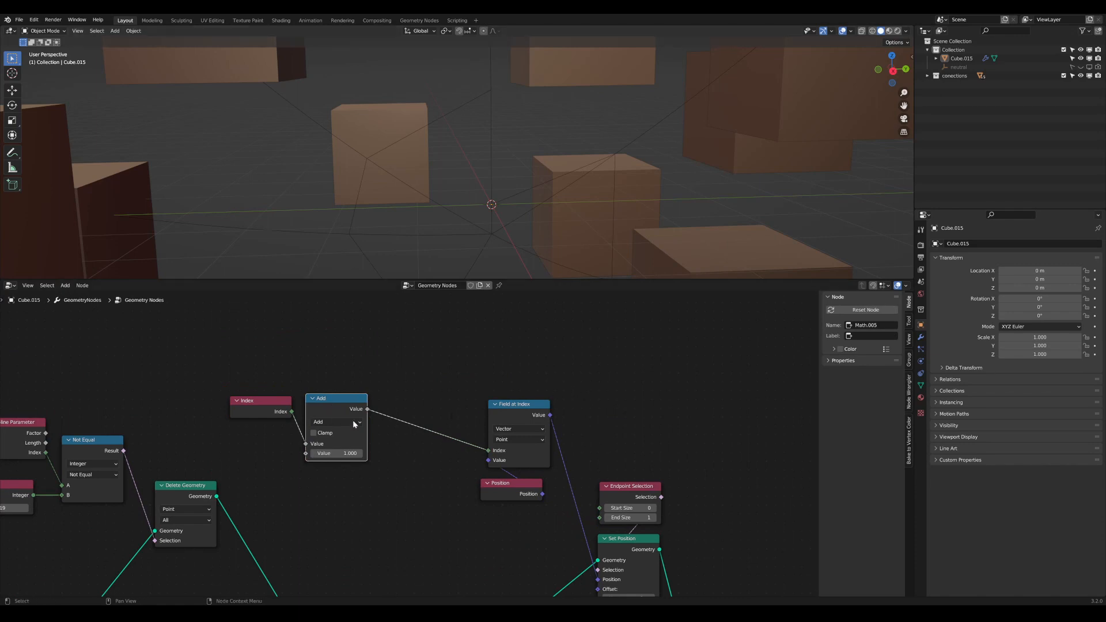
# Step: Insert a Modulo math node between Add and Field at Index, and realign the Position node under Field at Index
pyautogui.press('Tab')
pyautogui.write('mode')
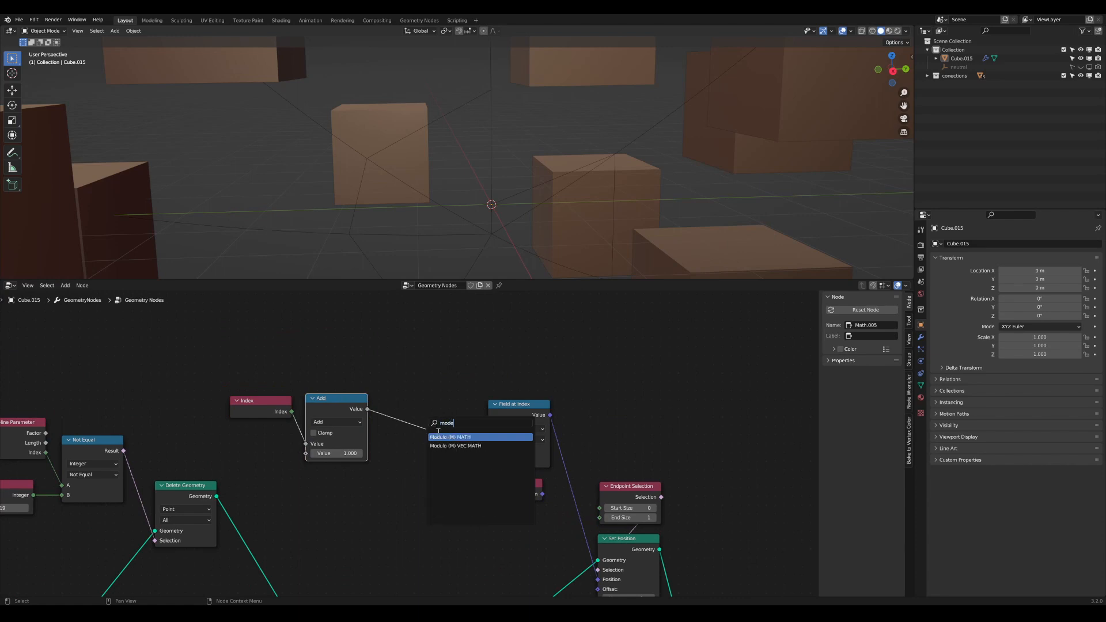
pyautogui.press('Return')
pyautogui.click(406, 412)
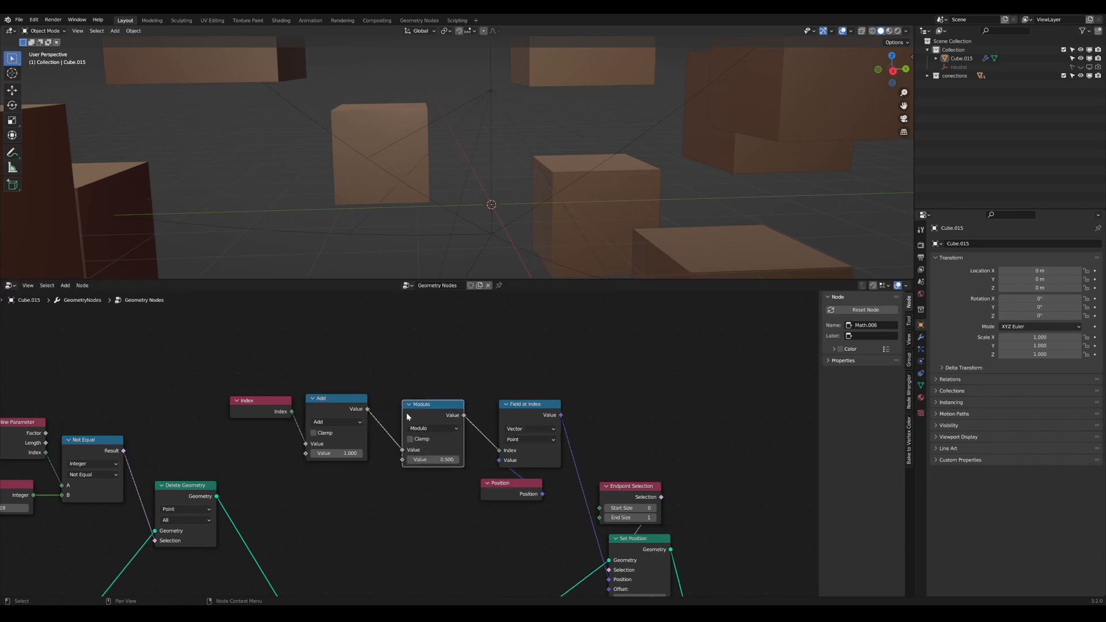
pyautogui.moveTo(522, 495); pyautogui.dragTo(542, 491)
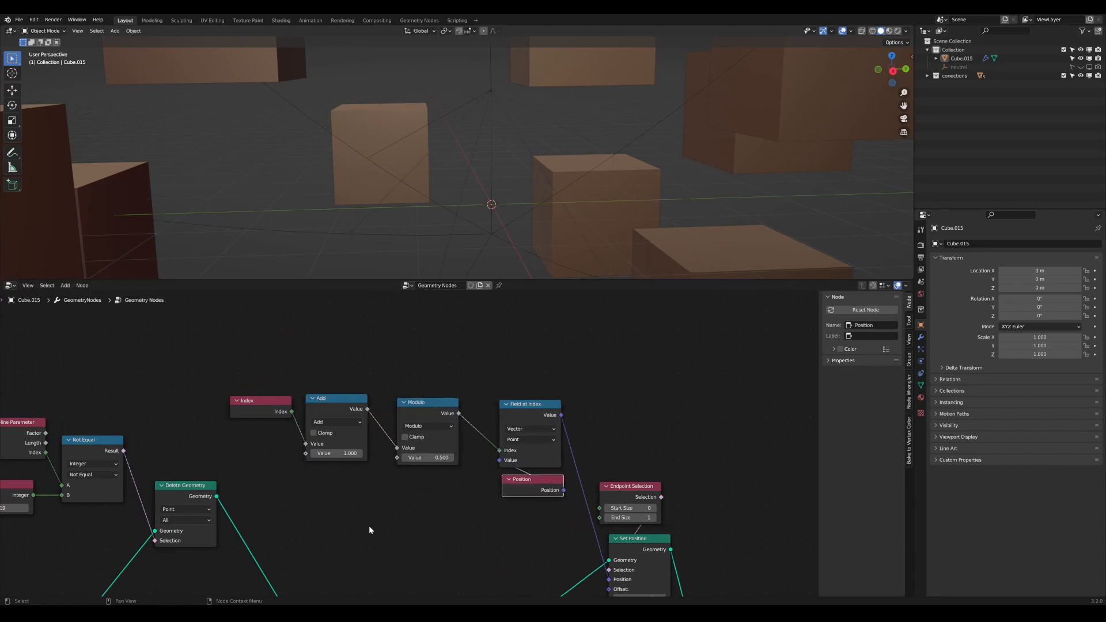
# Step: Add a Domain Size node beneath the Add node
pyautogui.scroll(-1, 370, 526)
pyautogui.moveTo(370, 526); pyautogui.dragTo(429, 473, button='middle')
pyautogui.moveTo(336, 436); pyautogui.dragTo(338, 443)
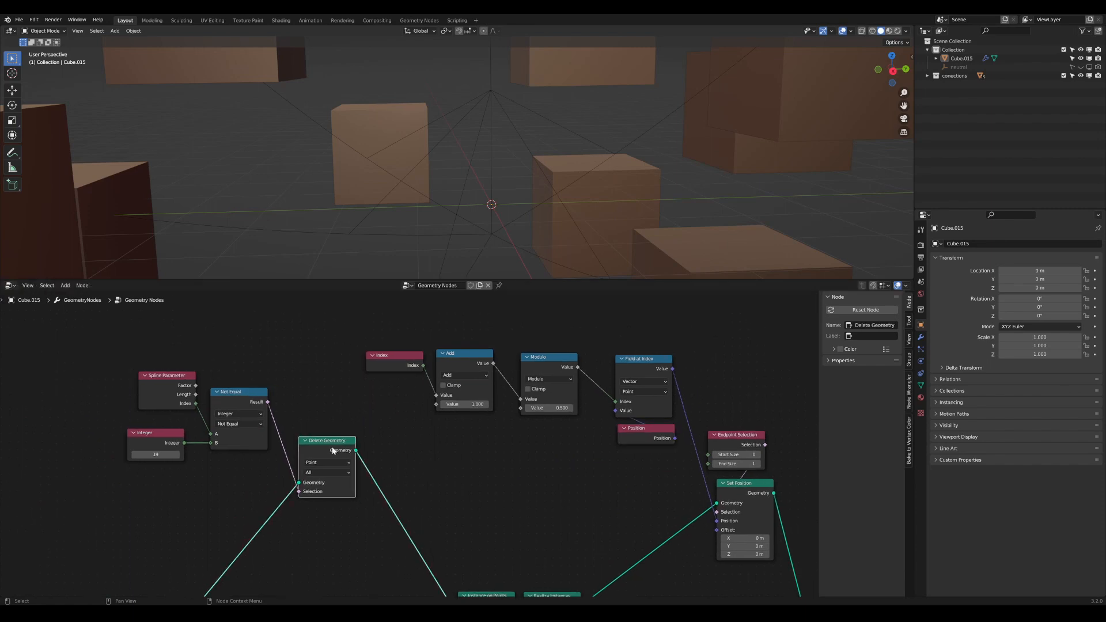
pyautogui.press('Tab')
pyautogui.write('domai')
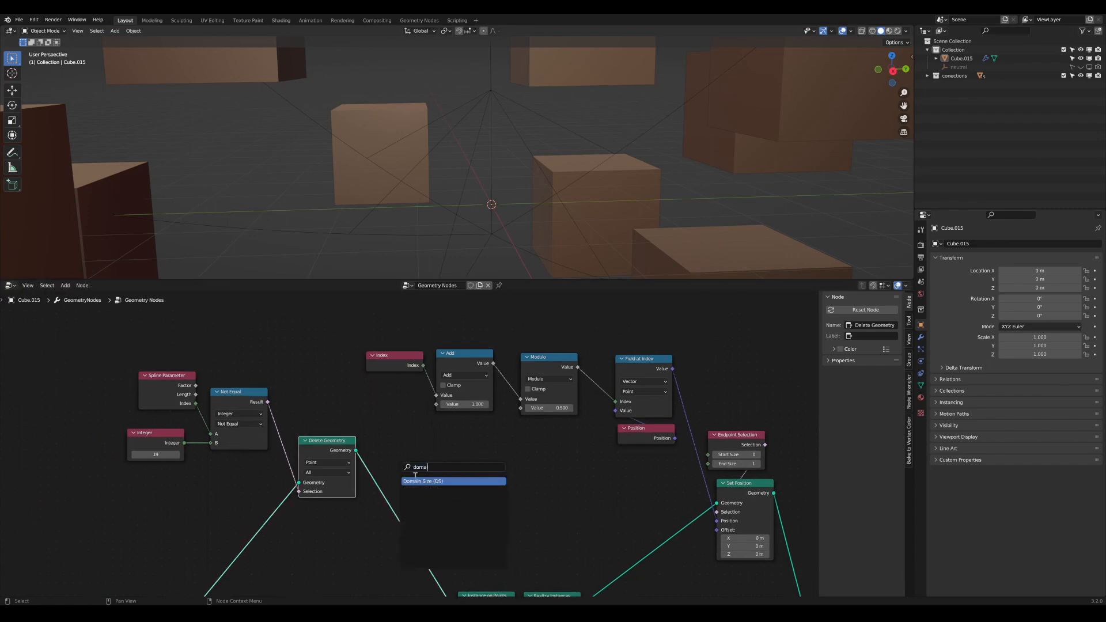
pyautogui.press('Return')
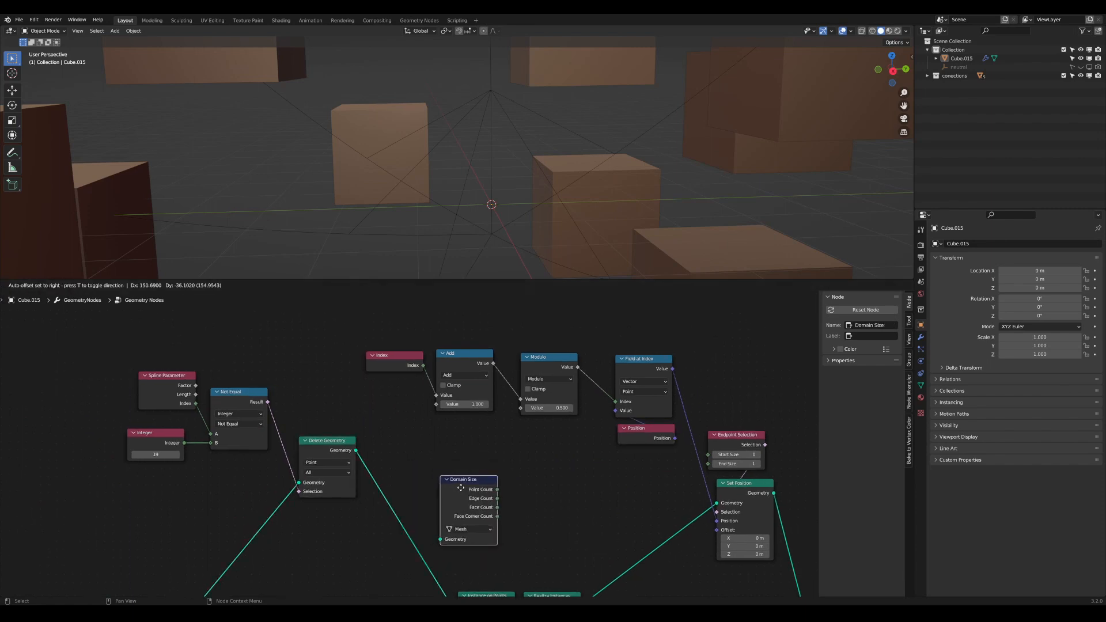
pyautogui.click(462, 440)
# Step: Set the Domain Size node's component to Curve and connect Delete Geometry's output to its Geometry input
pyautogui.scroll(2, 462, 440)
pyautogui.moveTo(372, 489); pyautogui.dragTo(325, 485, button='middle')
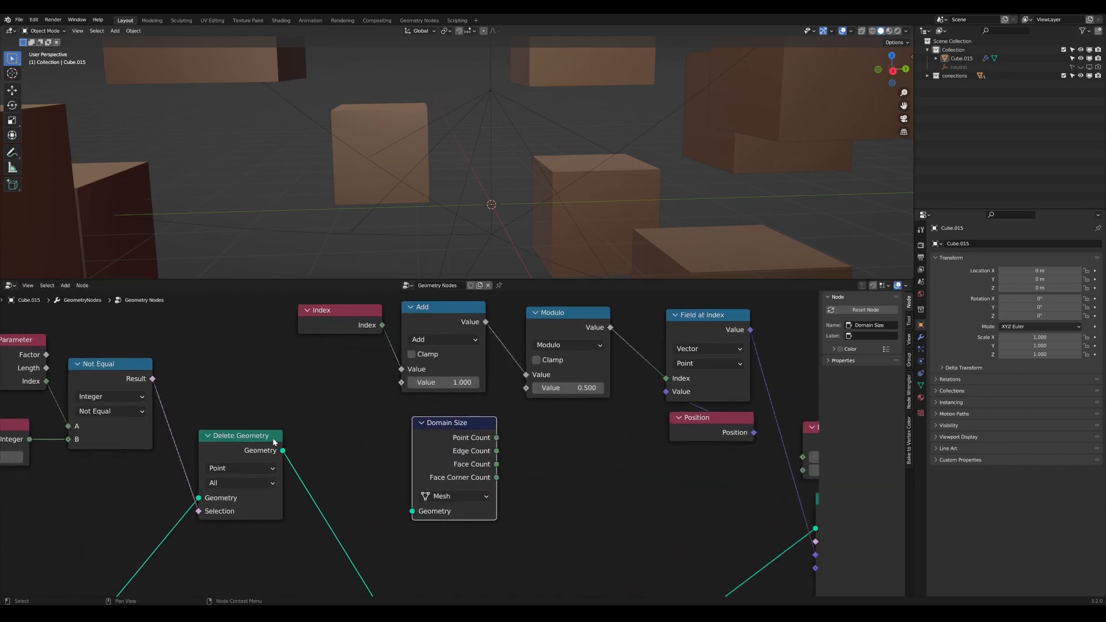
pyautogui.moveTo(275, 439); pyautogui.dragTo(277, 455)
pyautogui.scroll(-4, 190, 537)
pyautogui.moveTo(187, 539); pyautogui.dragTo(431, 419, button='middle')
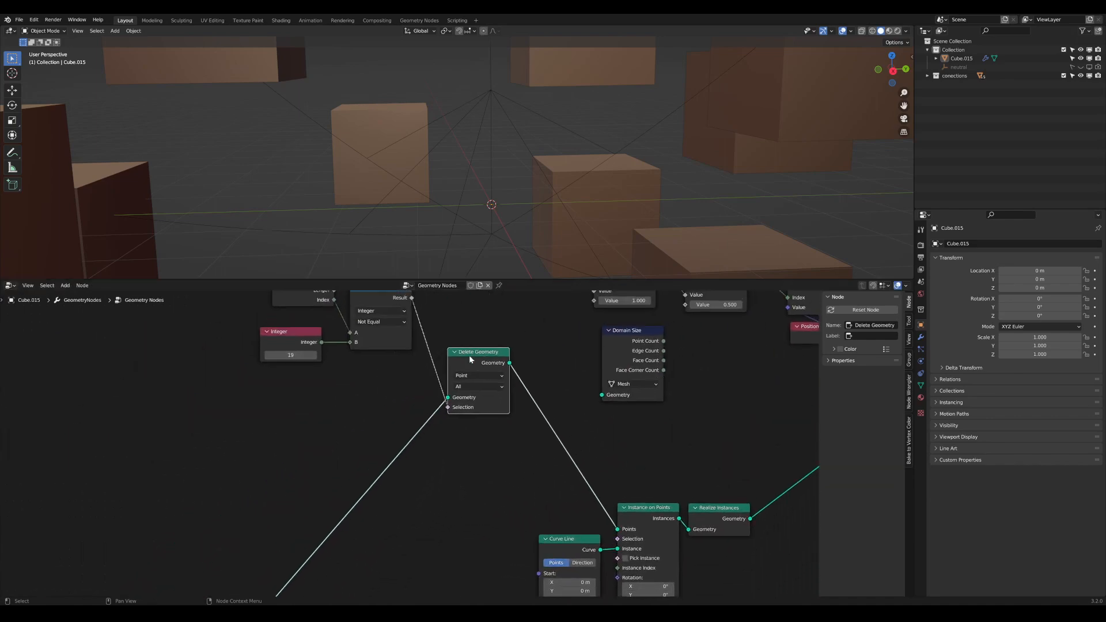
pyautogui.moveTo(470, 355); pyautogui.dragTo(467, 352)
pyautogui.scroll(2, 476, 378)
pyautogui.moveTo(476, 379); pyautogui.dragTo(363, 471, button='middle')
pyautogui.scroll(1, 374, 465)
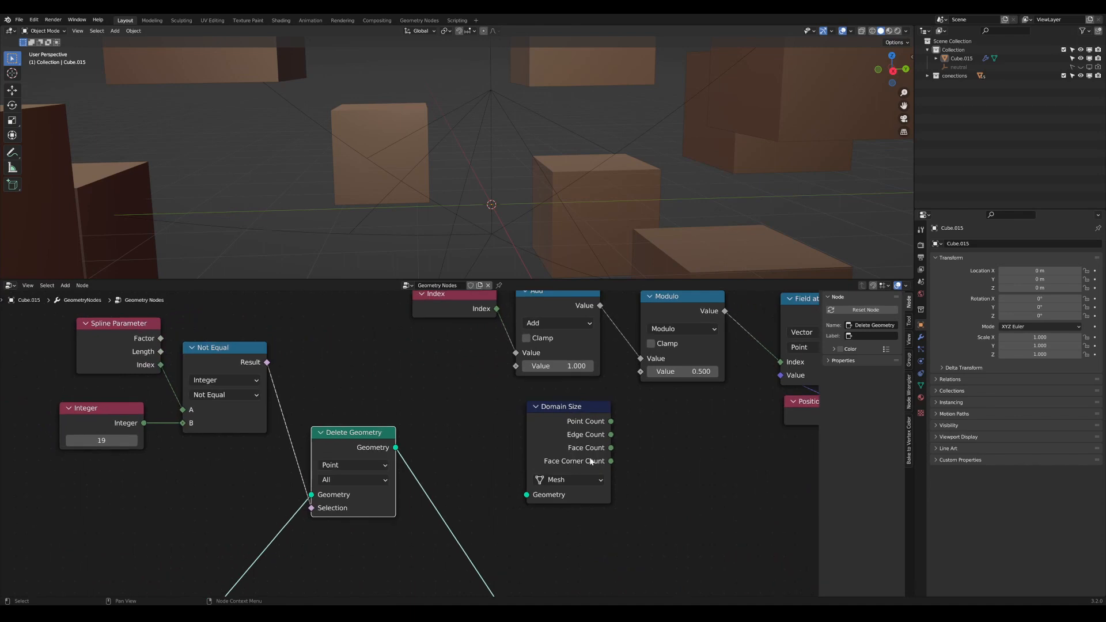
pyautogui.click(539, 478)
pyautogui.click(562, 521)
pyautogui.moveTo(396, 447); pyautogui.dragTo(528, 469)
# Step: Connect Domain Size's Point Count output to the second Value input of the Modulo node
pyautogui.moveTo(574, 441); pyautogui.dragTo(493, 501, button='middle')
pyautogui.moveTo(495, 472); pyautogui.dragTo(565, 432)
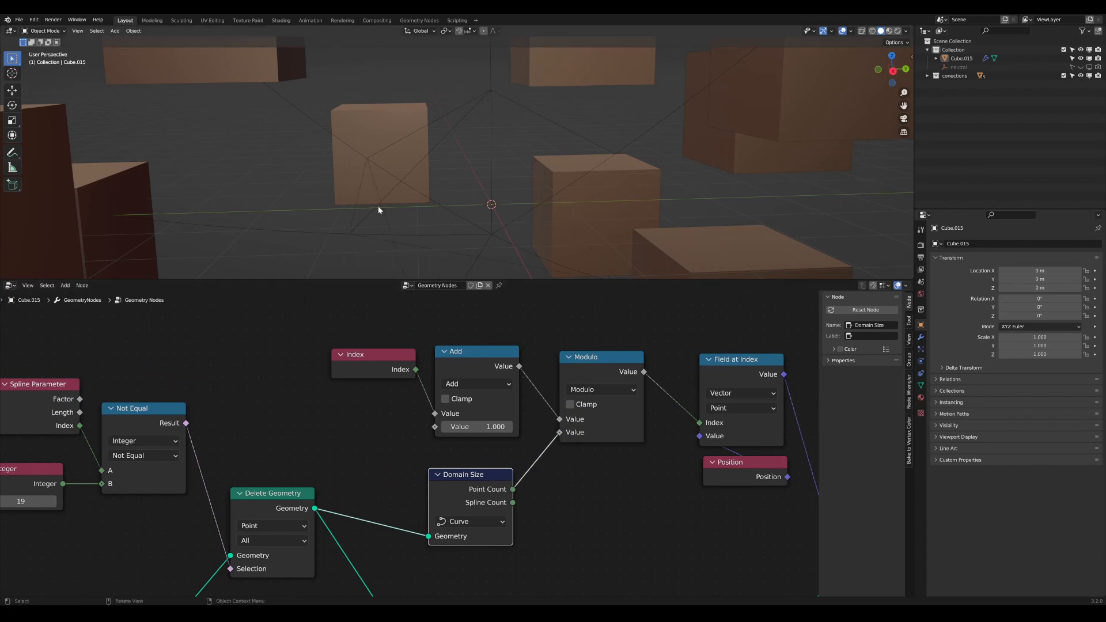
pyautogui.moveTo(486, 473); pyautogui.dragTo(489, 482)
# Step: Examine how the Delete Geometry output feeds the Domain Size and Instance on Points nodes and continues to Set Position
pyautogui.scroll(-2, 514, 510)
pyautogui.moveTo(519, 515); pyautogui.dragTo(453, 416, button='middle')
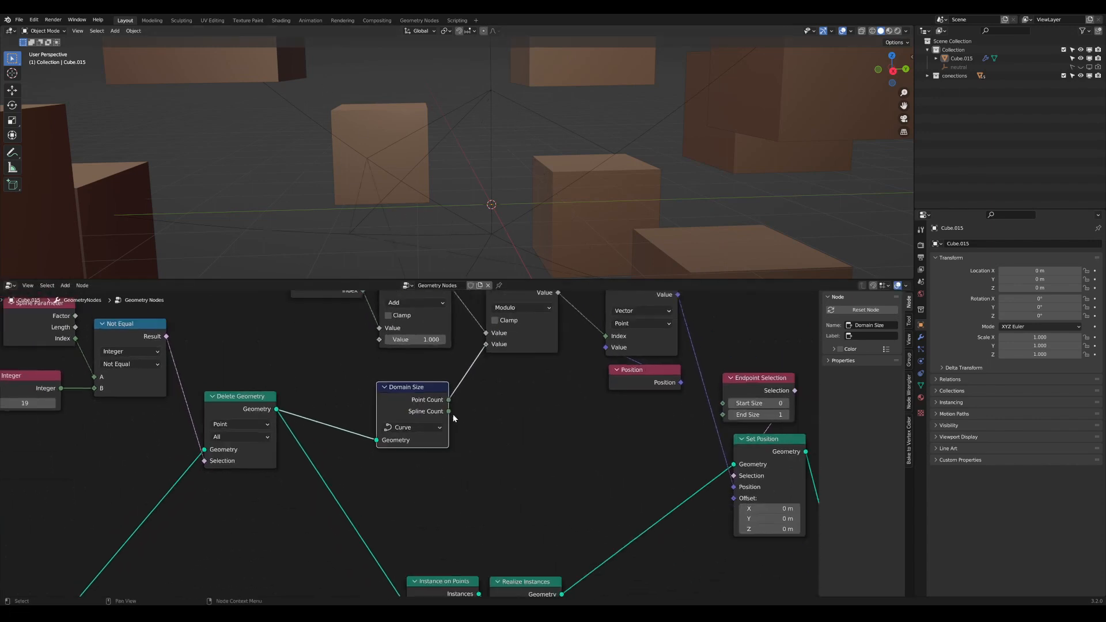
pyautogui.scroll(-1, 392, 449)
pyautogui.moveTo(388, 449); pyautogui.dragTo(370, 430, button='middle')
pyautogui.moveTo(234, 381); pyautogui.dragTo(231, 383)
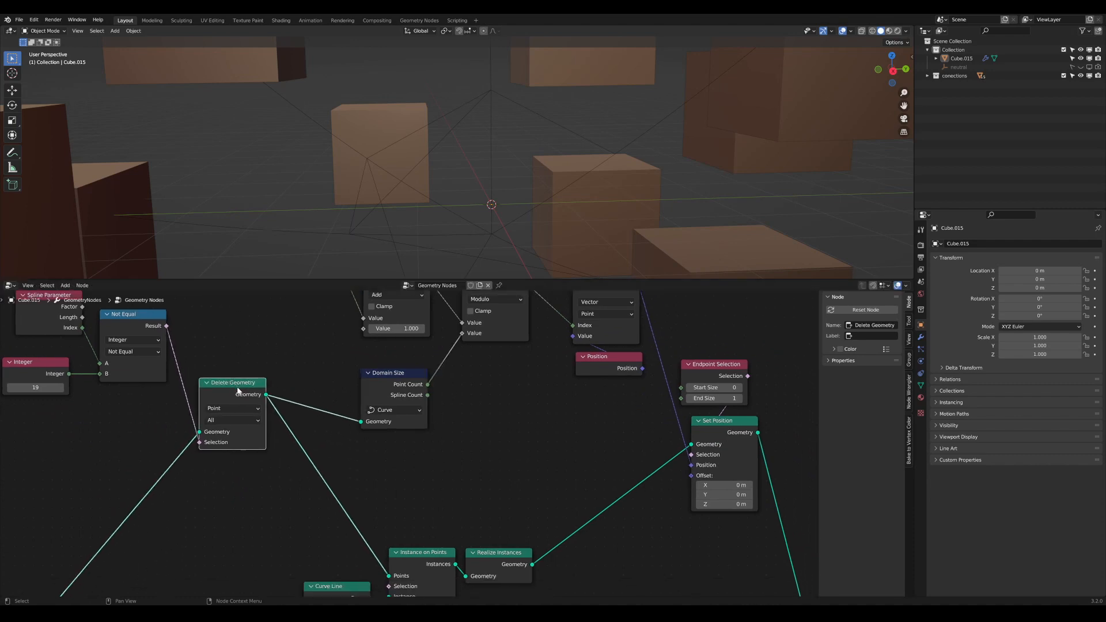
pyautogui.moveTo(321, 450); pyautogui.dragTo(297, 417, button='middle')
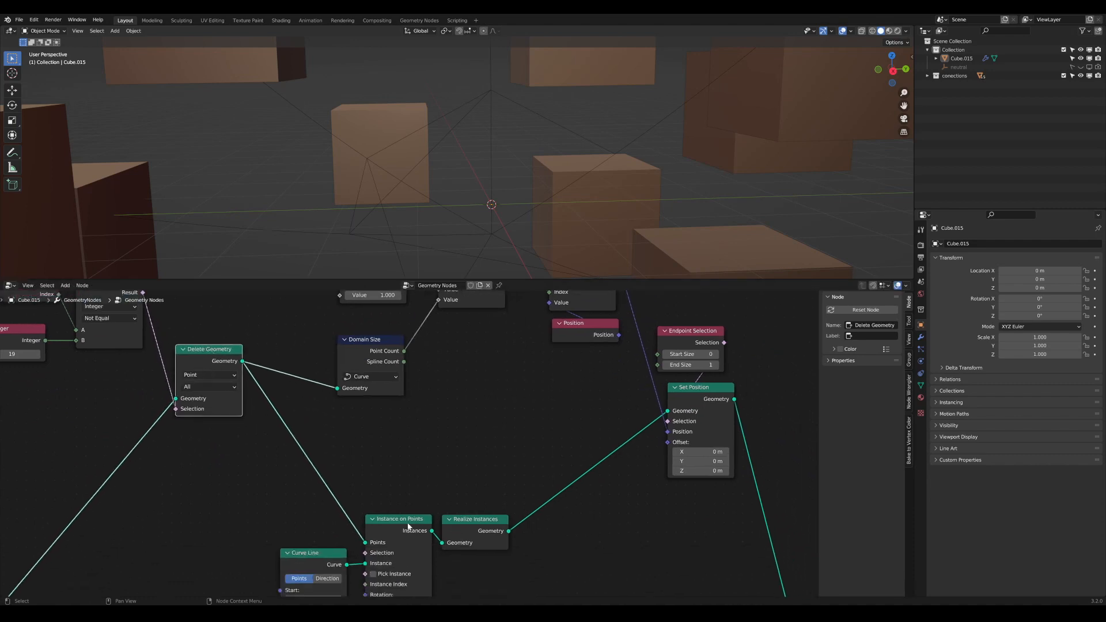
pyautogui.moveTo(441, 527); pyautogui.dragTo(462, 521, button='middle')
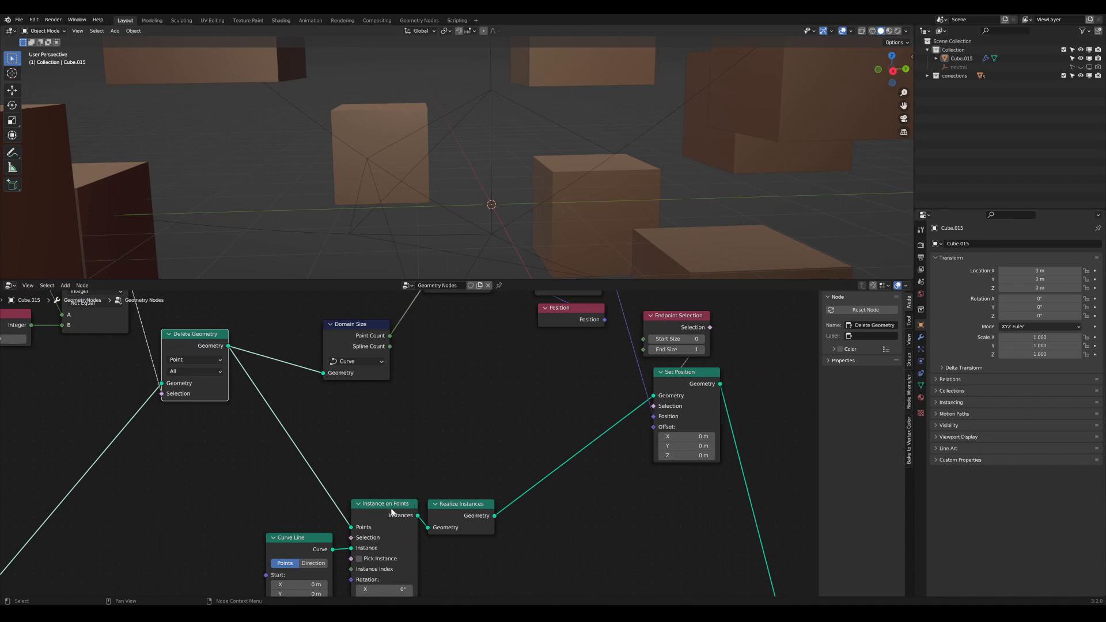
pyautogui.moveTo(404, 514); pyautogui.dragTo(419, 523, button='middle')
pyautogui.scroll(-1, 420, 519)
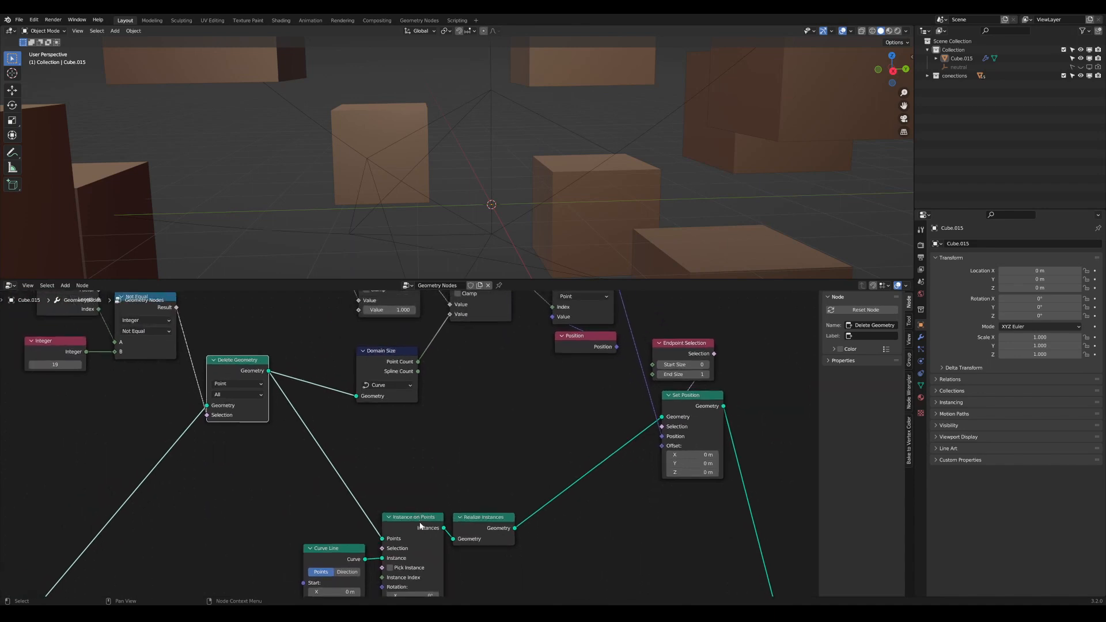
pyautogui.moveTo(455, 420); pyautogui.dragTo(485, 486, button='middle')
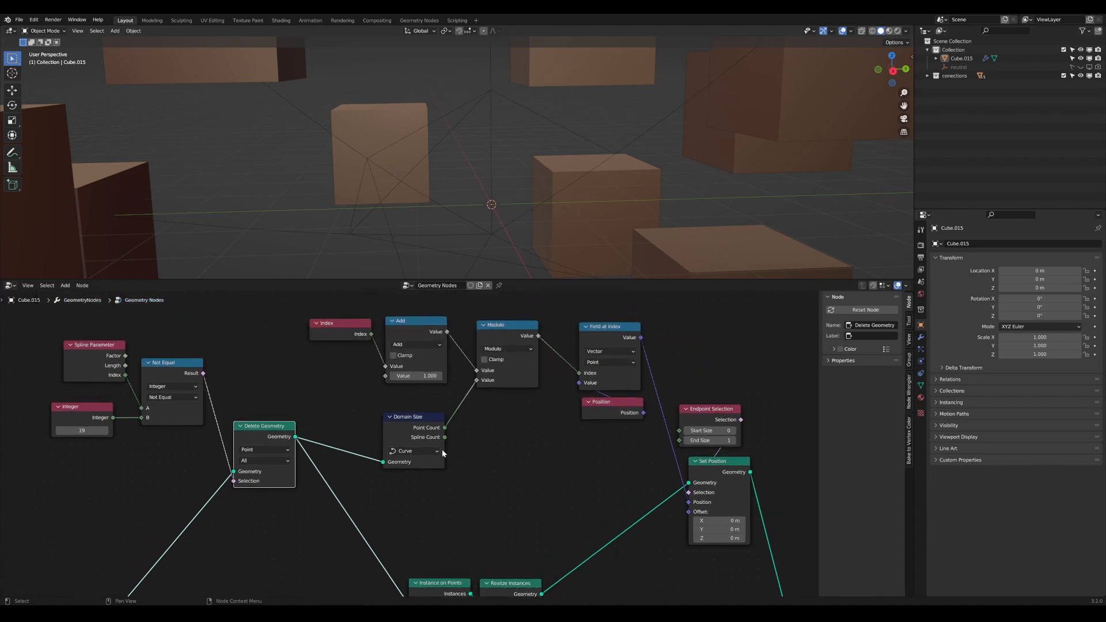
# Step: Insert a Multiply math node between Domain Size's Point Count output and the Modulo node, with its value set to 2
pyautogui.scroll(3, 440, 446)
pyautogui.moveTo(424, 412); pyautogui.dragTo(417, 452)
pyautogui.moveTo(505, 454); pyautogui.dragTo(504, 480, button='middle')
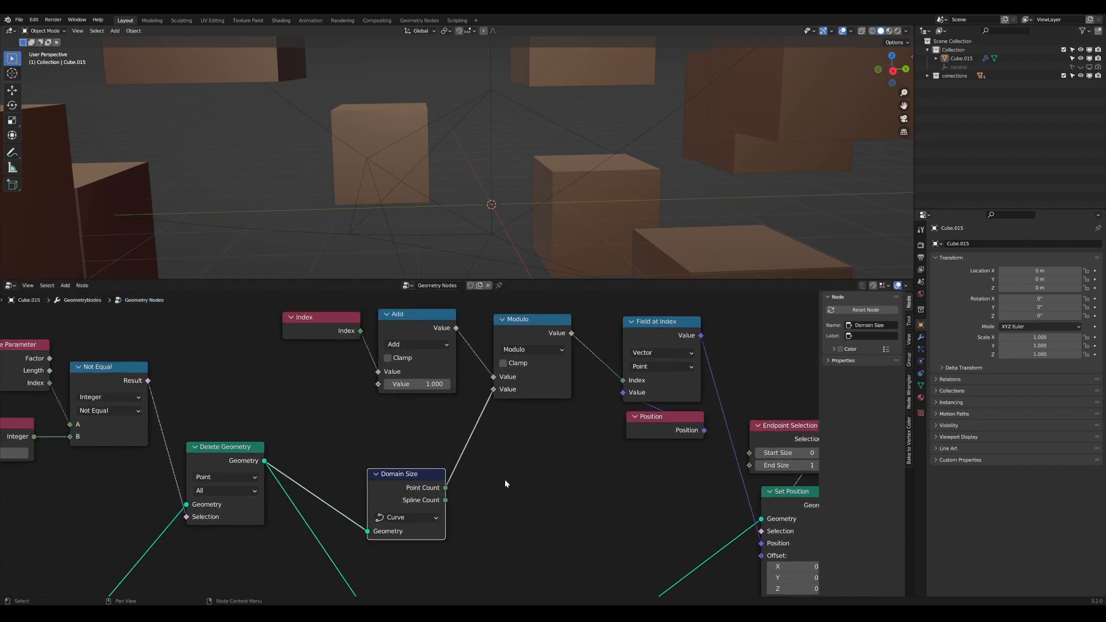
pyautogui.press('Tab')
pyautogui.write('mul')
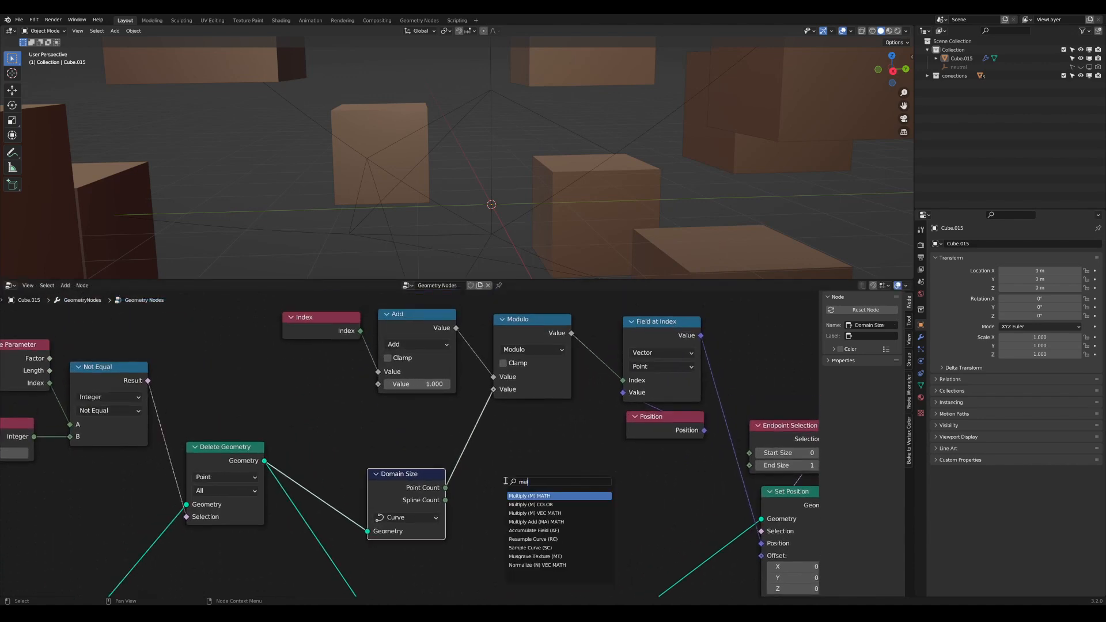
pyautogui.press('Return')
pyautogui.click(527, 461)
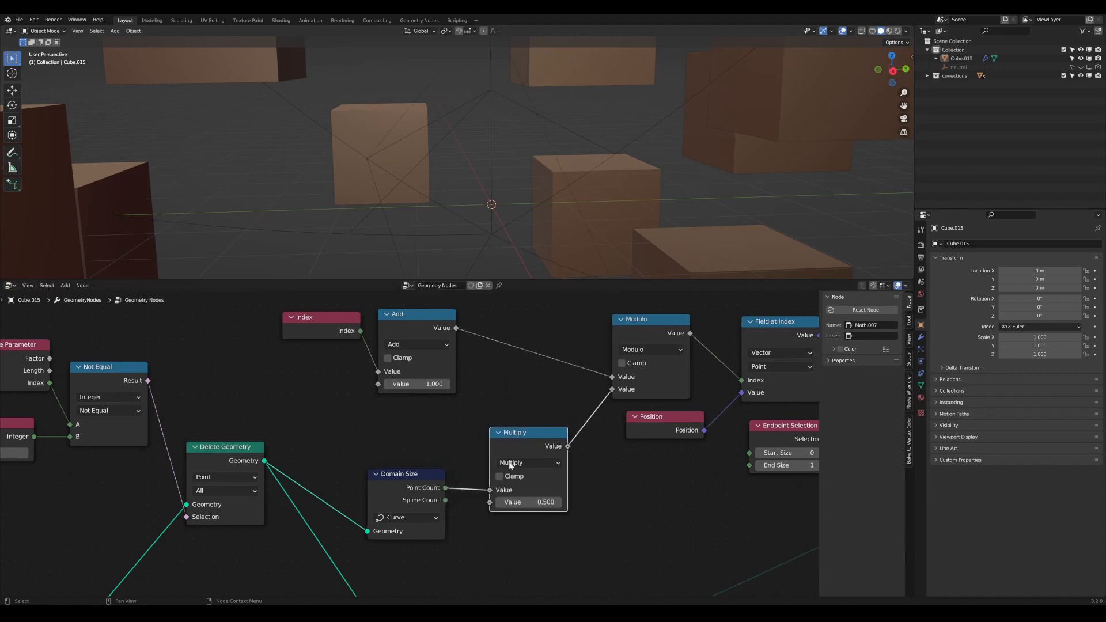
pyautogui.click(524, 501)
pyautogui.write('2')
pyautogui.press('Return')
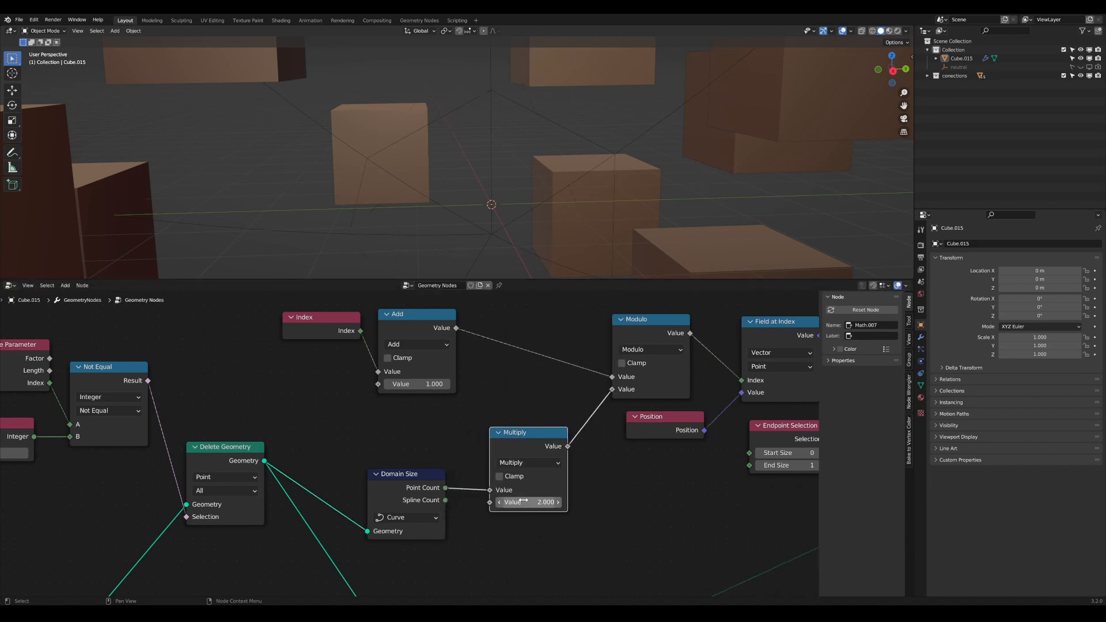
pyautogui.scroll(-3, 553, 167)
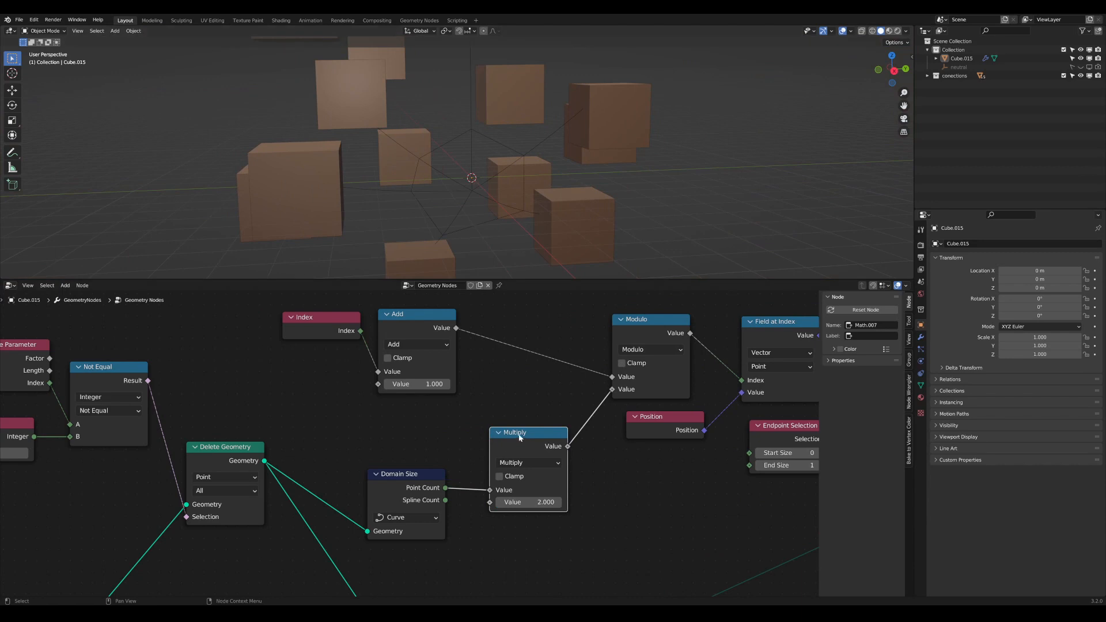
# Step: Rearrange the Domain Size, Multiply, Add and Index nodes into a compact group beside the Modulo node
pyautogui.moveTo(519, 436); pyautogui.dragTo(516, 426)
pyautogui.moveTo(422, 473); pyautogui.dragTo(448, 428)
pyautogui.scroll(-4, 520, 436)
pyautogui.moveTo(520, 436); pyautogui.dragTo(398, 447, button='middle')
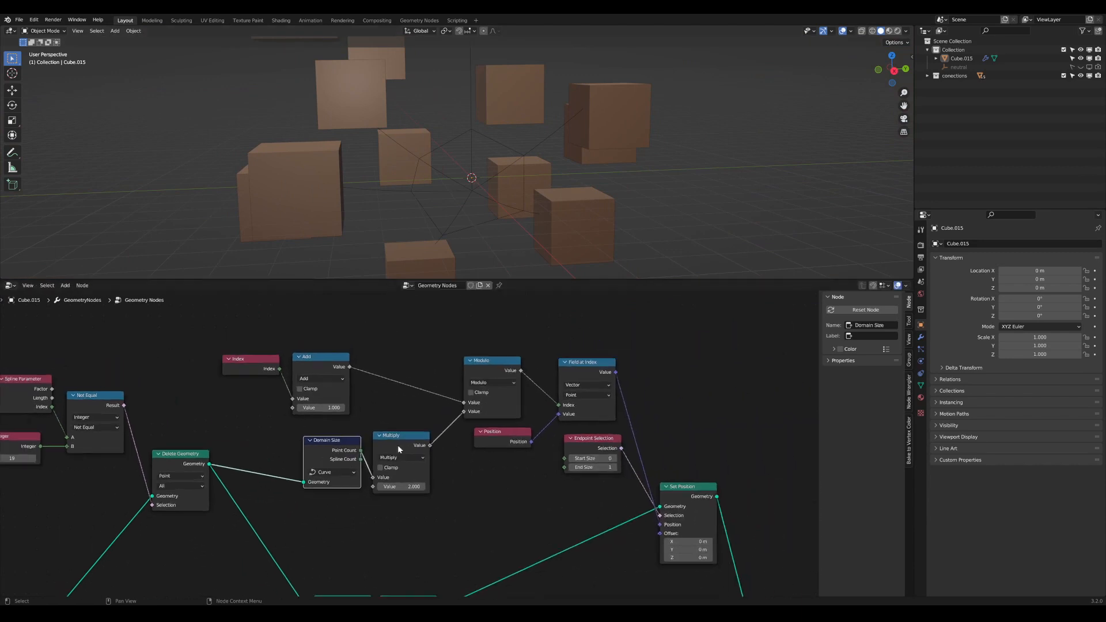
pyautogui.moveTo(319, 360); pyautogui.dragTo(413, 359)
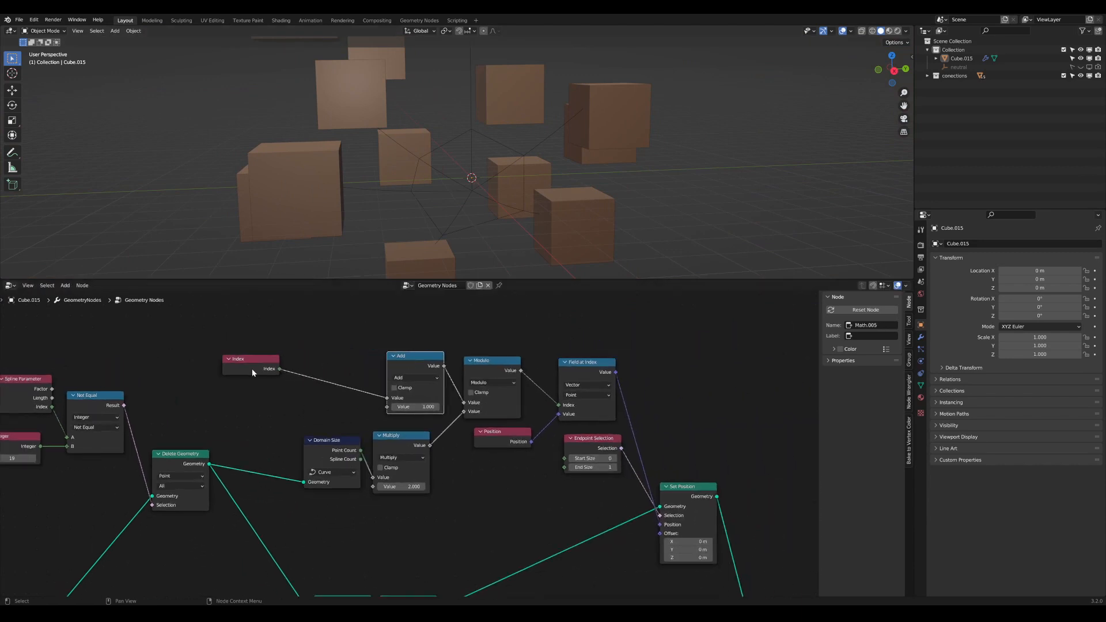
pyautogui.moveTo(248, 365); pyautogui.dragTo(339, 372)
pyautogui.scroll(-2, 415, 447)
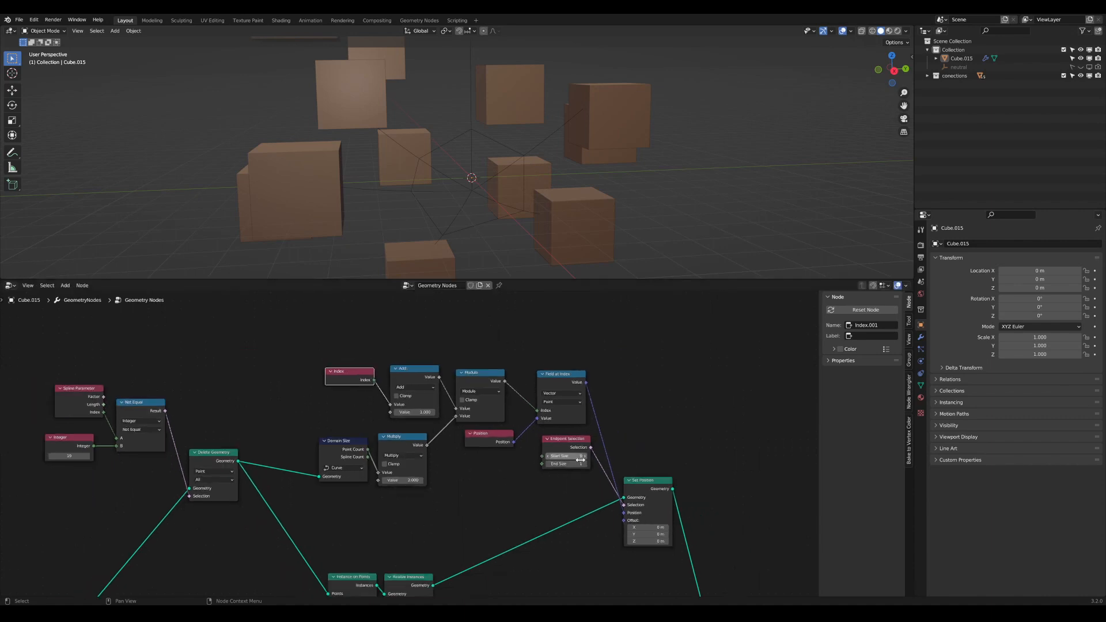
# Step: Enclose the nodes from Index and Domain Size through Set Position in an uncolored frame labelled "connect ring"
pyautogui.moveTo(651, 489)
pyautogui.mouseDown()
pyautogui.moveTo(640, 421)
pyautogui.moveTo(639, 474)
pyautogui.mouseUp()
pyautogui.hotkey('ctrl', 'space')
pyautogui.moveTo(638, 468); pyautogui.dragTo(628, 491, button='middle')
pyautogui.moveTo(816, 220); pyautogui.dragTo(382, 444)
pyautogui.hotkey('ctrl', 'j')
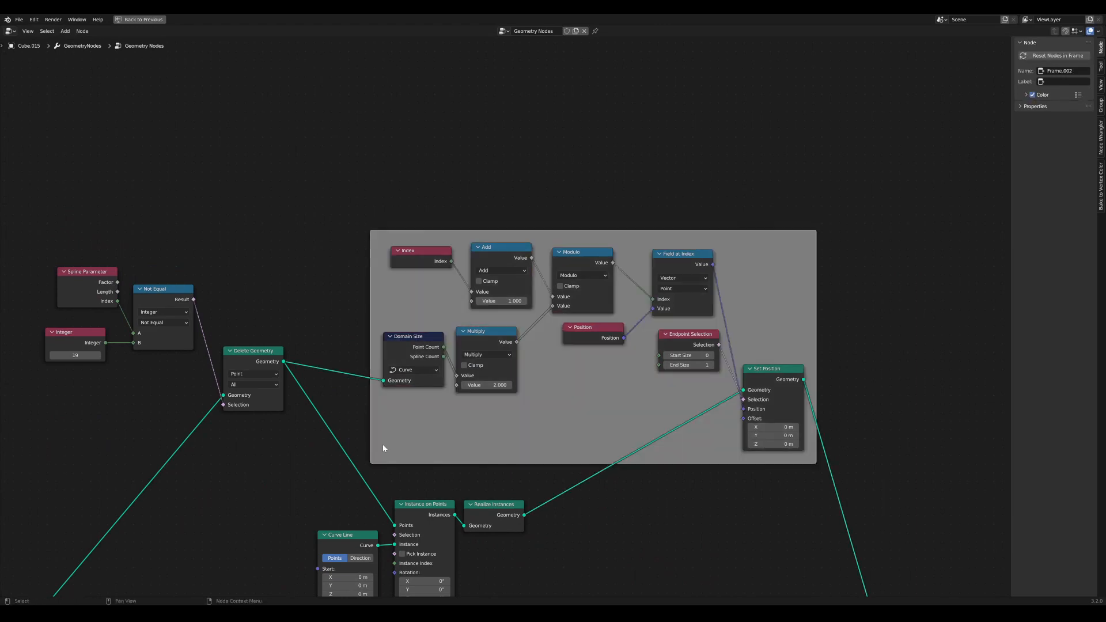
pyautogui.click(1032, 96)
pyautogui.click(1066, 82)
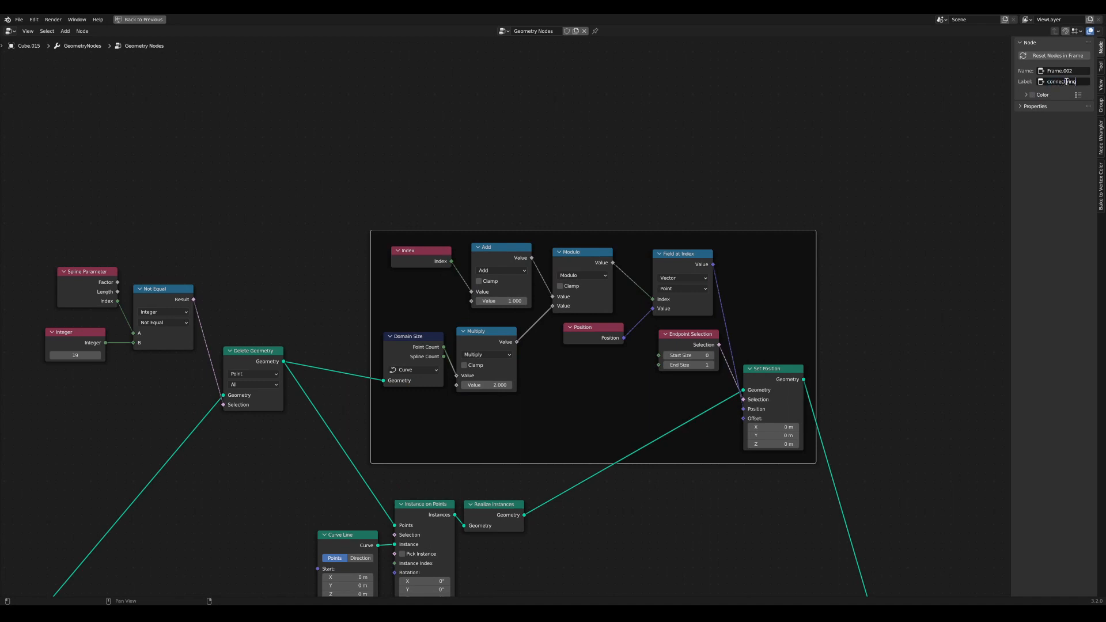
# Step: Move the connect ring frame up and reposition the Curve Line, Instance on Points and Realize Instances nodes beneath it
pyautogui.scroll(-4, 695, 288)
pyautogui.moveTo(672, 256); pyautogui.dragTo(670, 226)
pyautogui.scroll(2, 562, 397)
pyautogui.moveTo(585, 534); pyautogui.dragTo(410, 406)
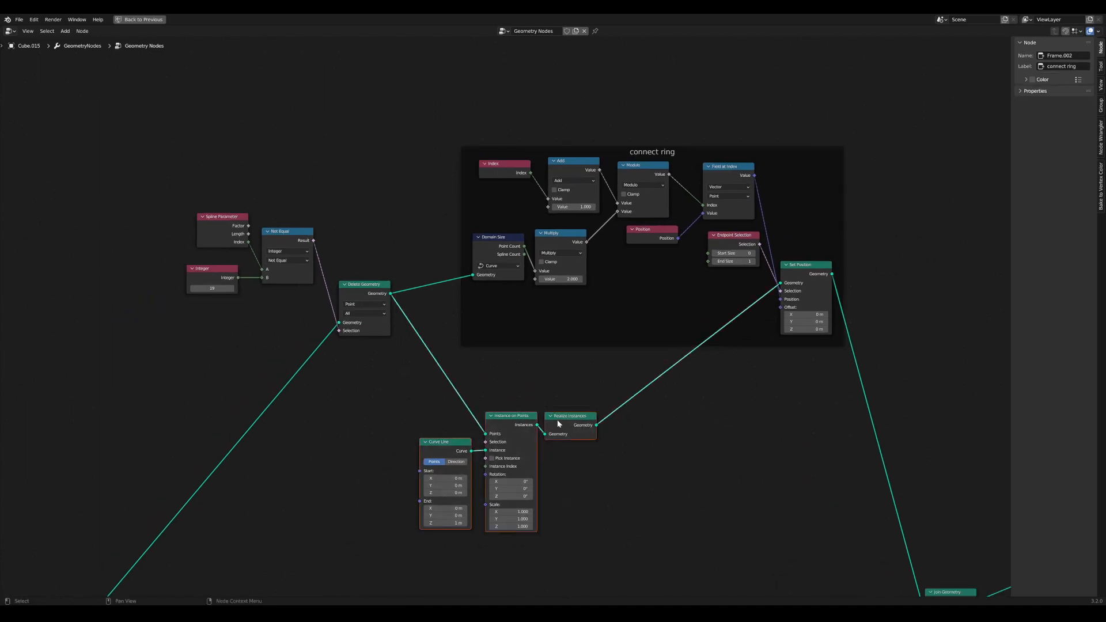
pyautogui.moveTo(563, 424); pyautogui.dragTo(614, 414)
pyautogui.scroll(-1, 377, 343)
pyautogui.moveTo(380, 350); pyautogui.dragTo(442, 374, button='middle')
# Step: Move the Spline Parameter, Integer and Not Equal nodes down beside Delete Geometry, and restore the split layout with the 3D view
pyautogui.moveTo(451, 399); pyautogui.dragTo(264, 243)
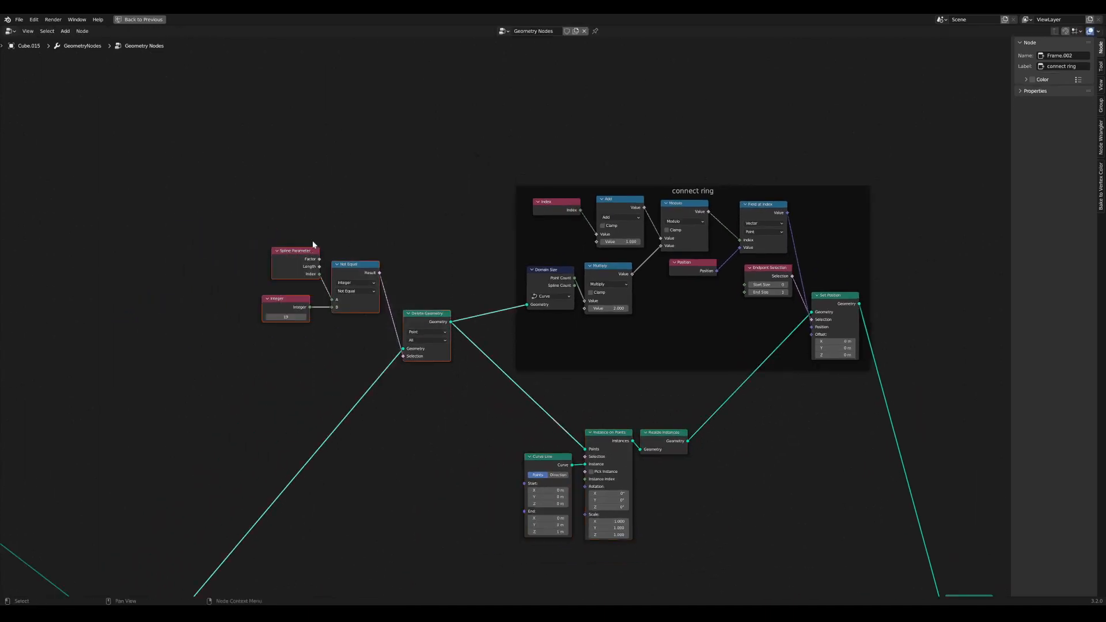
pyautogui.click(364, 227)
pyautogui.moveTo(366, 225); pyautogui.dragTo(300, 306)
pyautogui.moveTo(358, 262); pyautogui.dragTo(363, 306)
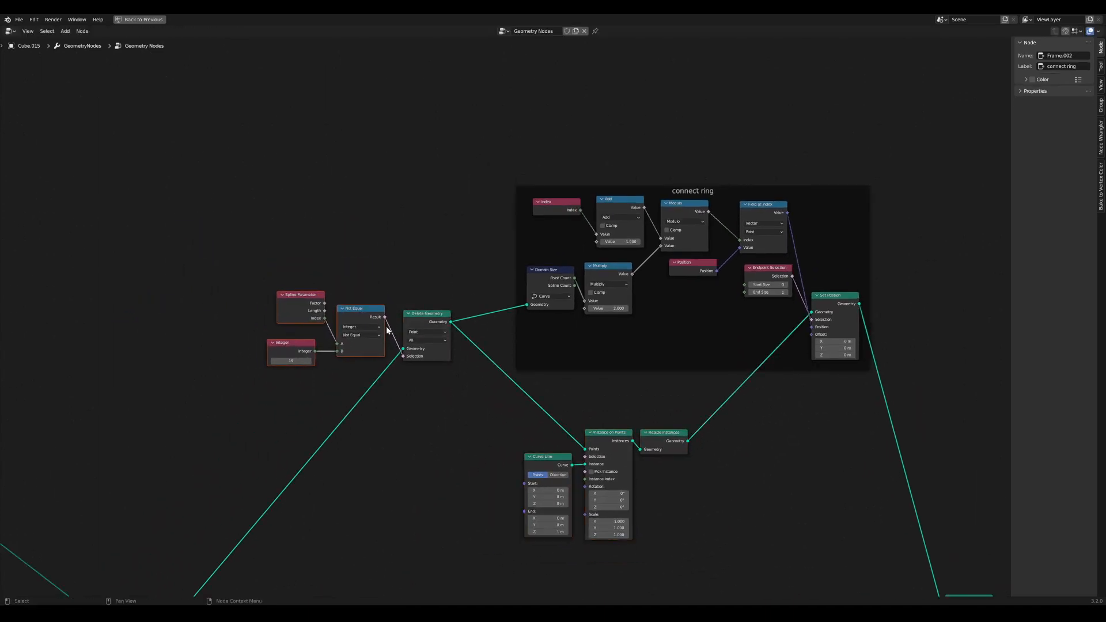
pyautogui.scroll(3, 412, 329)
pyautogui.moveTo(414, 330); pyautogui.dragTo(397, 357, button='middle')
pyautogui.scroll(-3, 467, 377)
pyautogui.hotkey('ctrl', 'space')
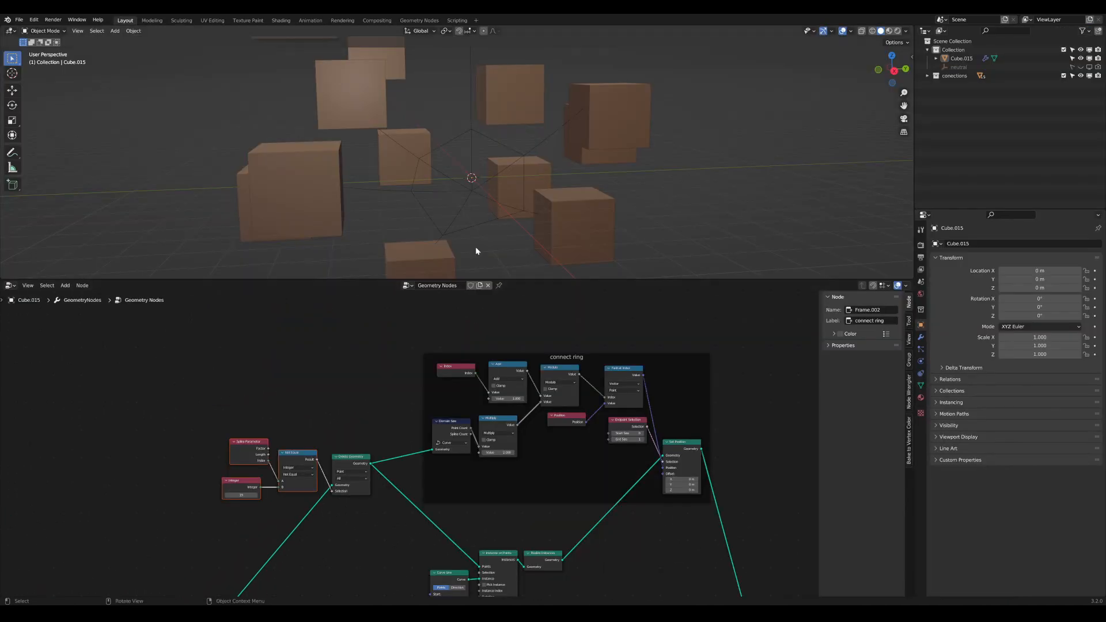
# Step: Set the Integer node to 22 and inspect the connecting ring in the 3D view
pyautogui.scroll(5, 478, 214)
pyautogui.moveTo(486, 171)
pyautogui.mouseDown(button='middle')
pyautogui.moveTo(478, 214)
pyautogui.moveTo(477, 181)
pyautogui.moveTo(501, 183)
pyautogui.mouseUp(button='middle')
pyautogui.scroll(-6, 477, 181)
pyautogui.scroll(2, 501, 183)
pyautogui.scroll(5, 296, 521)
pyautogui.moveTo(316, 516); pyautogui.dragTo(339, 475, button='middle')
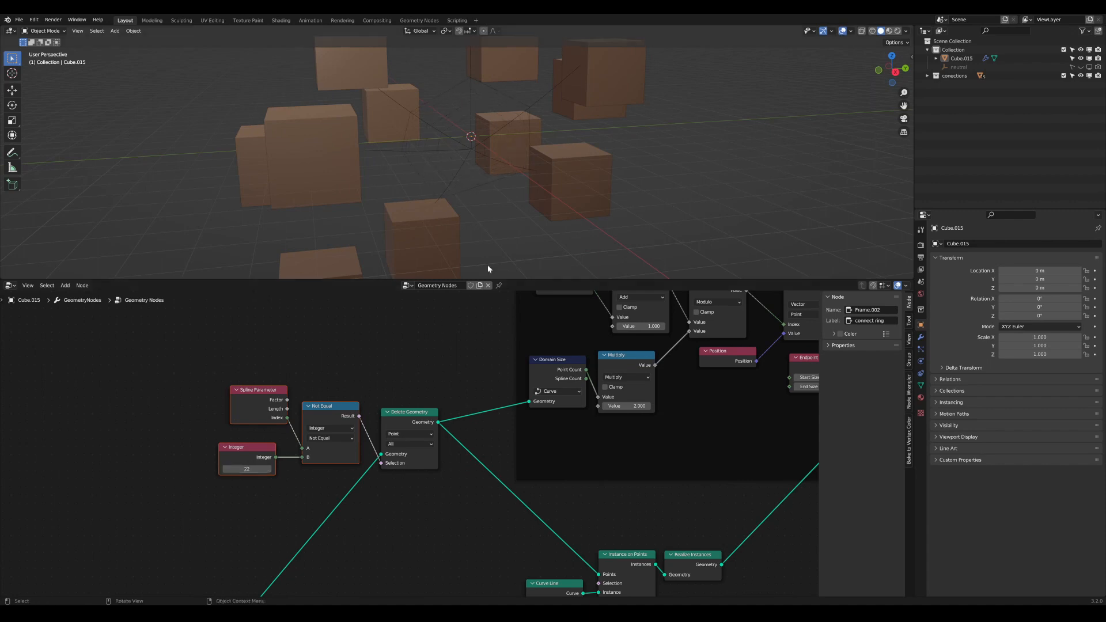
# Step: Duplicate the lower front cube and place the copy just beside the original
pyautogui.click(440, 229)
pyautogui.hotkey('shift', 'd')
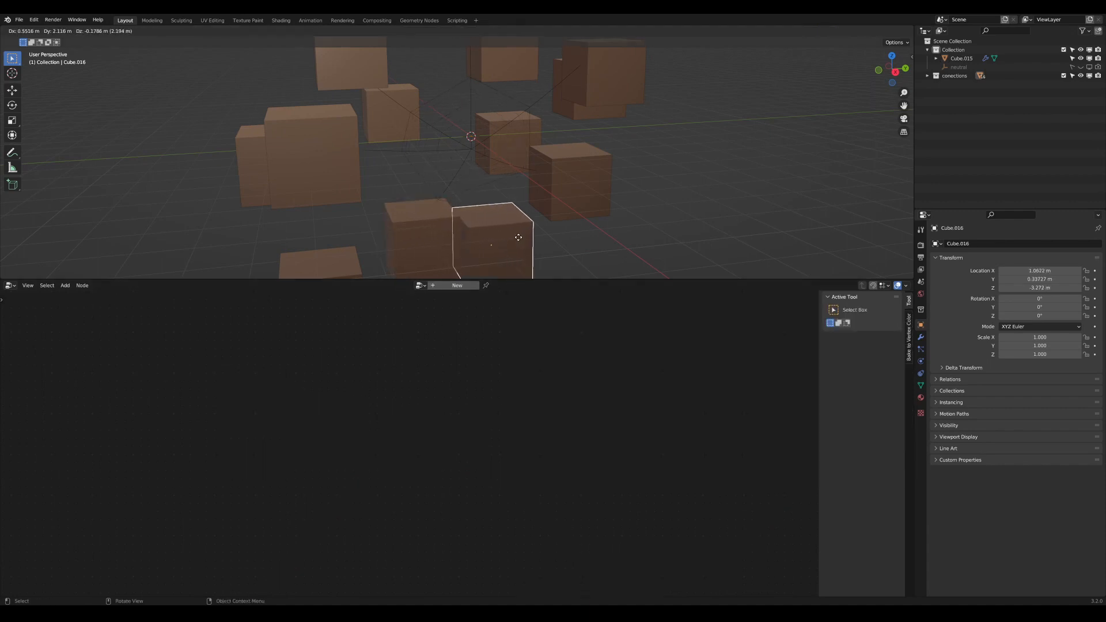
pyautogui.click(511, 235)
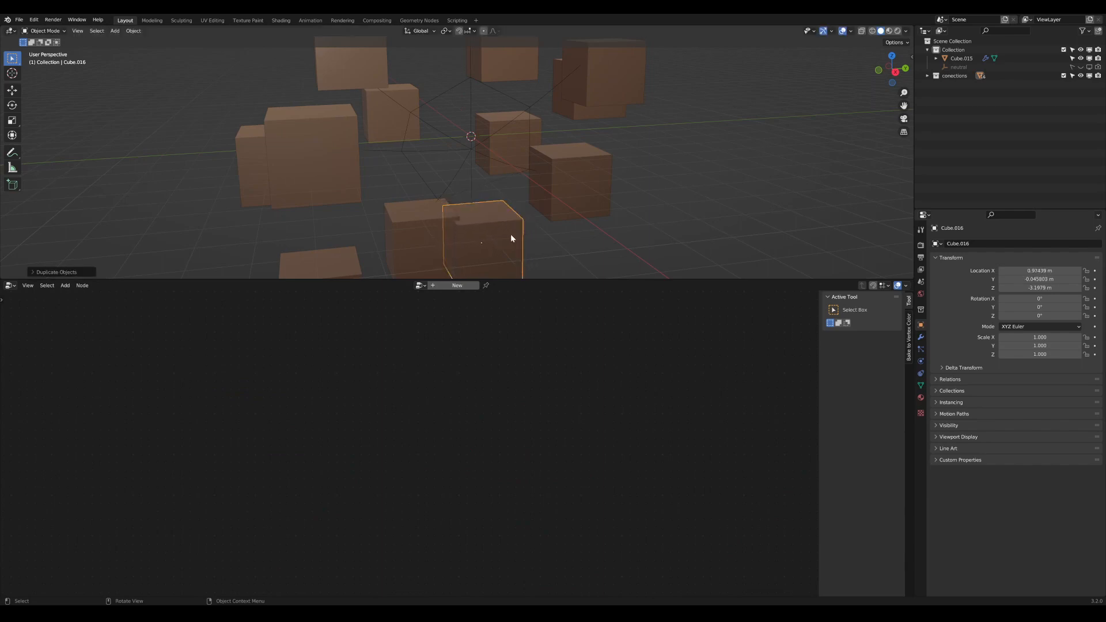
pyautogui.moveTo(510, 233); pyautogui.dragTo(504, 231, button='middle')
pyautogui.press('g')
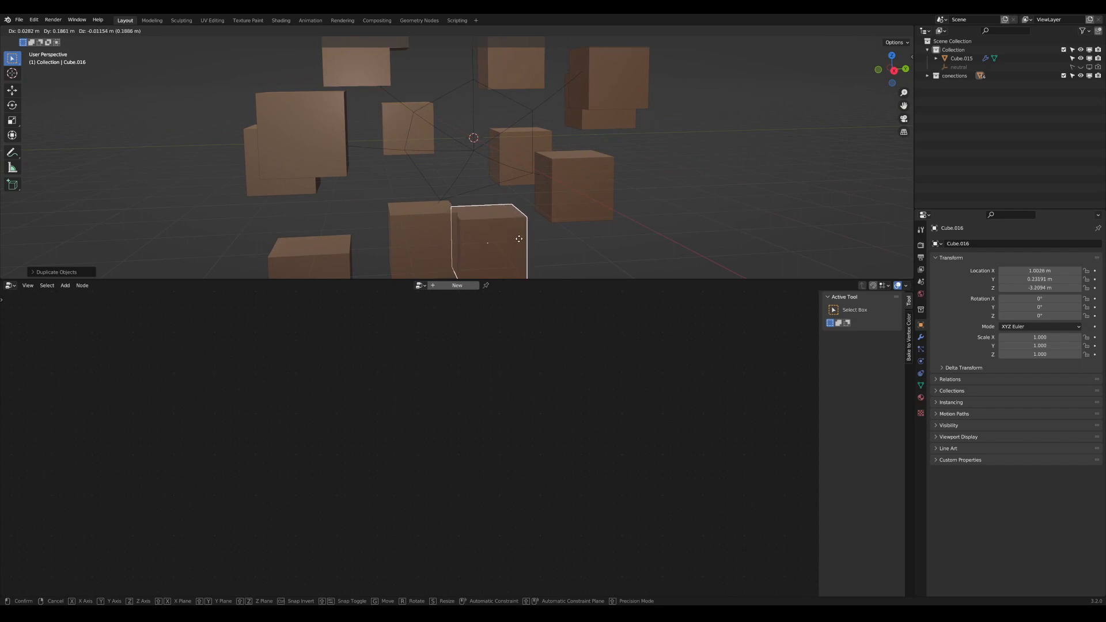
pyautogui.click(523, 236)
# Step: Shift the duplicated cube along the X axis and reposition it among the surrounding cubes
pyautogui.moveTo(524, 234)
pyautogui.mouseDown(button='middle')
pyautogui.moveTo(534, 246)
pyautogui.moveTo(522, 207)
pyautogui.moveTo(565, 212)
pyautogui.moveTo(485, 236)
pyautogui.moveTo(511, 228)
pyautogui.moveTo(448, 225)
pyautogui.moveTo(491, 237)
pyautogui.moveTo(454, 220)
pyautogui.moveTo(478, 233)
pyautogui.moveTo(466, 239)
pyautogui.moveTo(537, 230)
pyautogui.mouseUp(button='middle')
pyautogui.press('g')
pyautogui.press('x')
pyautogui.click(523, 228)
pyautogui.press('g')
pyautogui.click(476, 233)
# Step: Select the curve web object and set its Integer node to 25, inspecting the ring from several angles
pyautogui.scroll(2, 459, 174)
pyautogui.click(454, 194)
pyautogui.scroll(3, 454, 192)
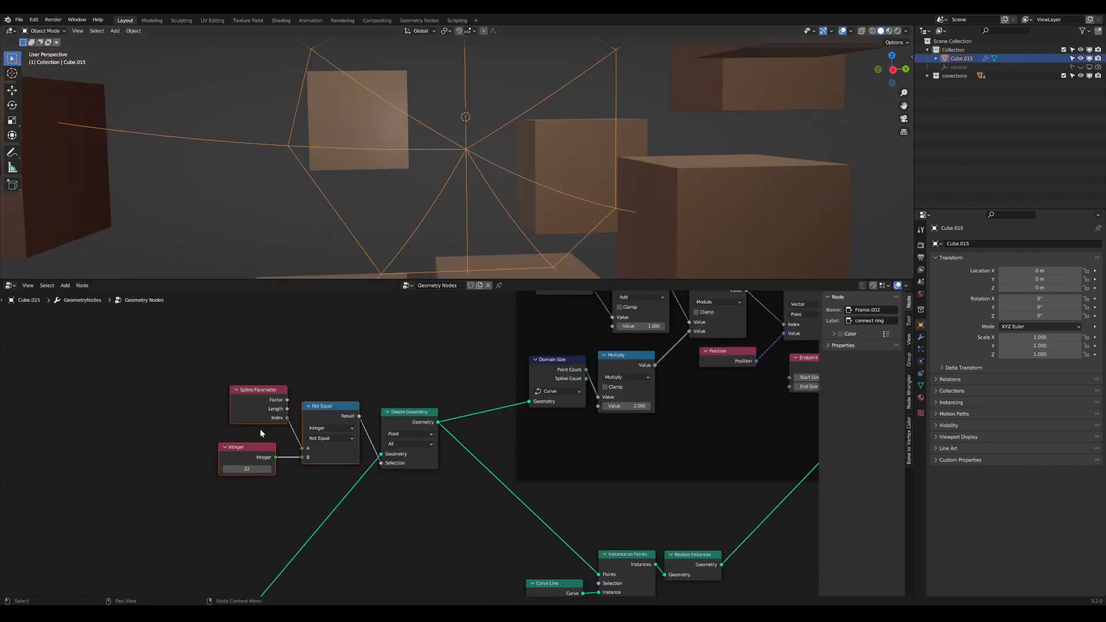
pyautogui.moveTo(258, 466); pyautogui.dragTo(276, 466)
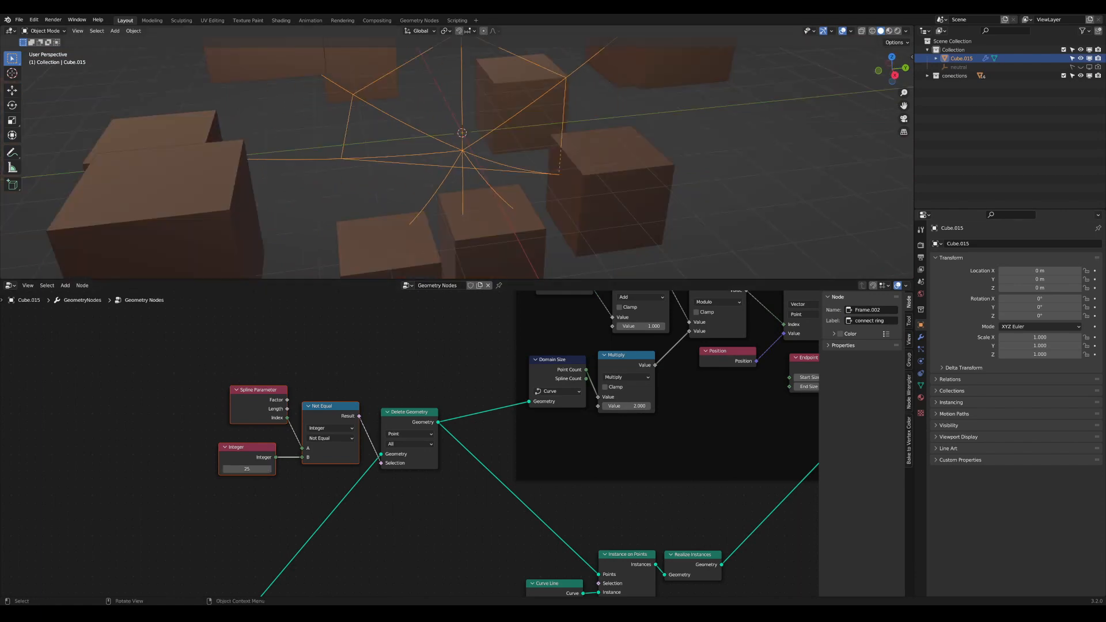
pyautogui.moveTo(420, 194); pyautogui.dragTo(430, 193, button='middle')
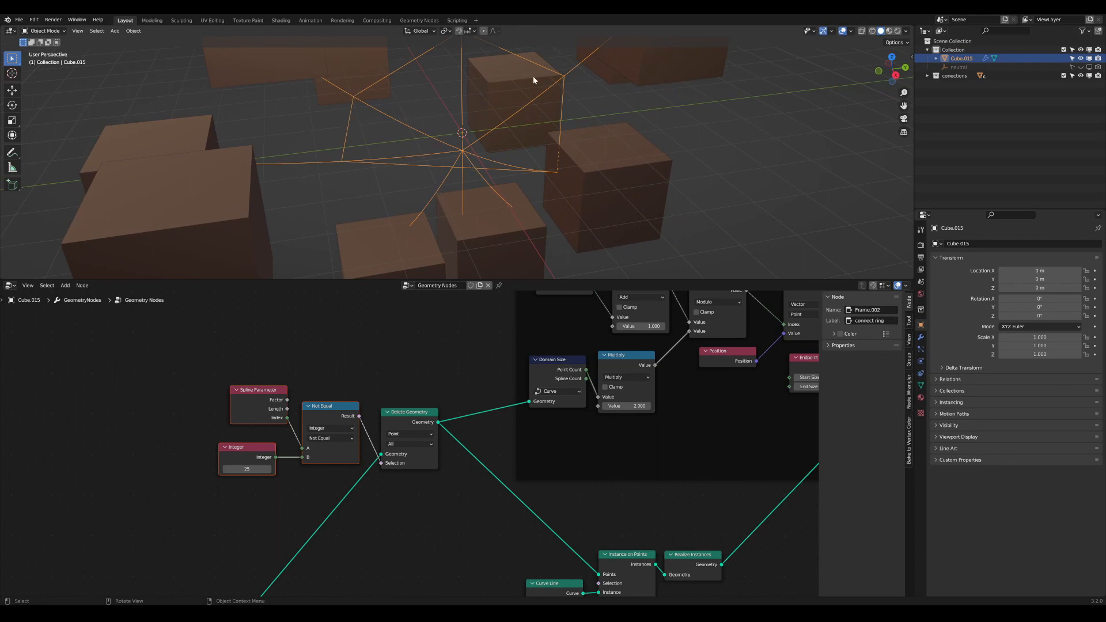
pyautogui.moveTo(551, 173); pyautogui.dragTo(541, 171, button='middle')
pyautogui.scroll(-1, 262, 481)
# Step: Move the Spline Parameter, Integer and Not Equal nodes slightly away from Delete Geometry and set the Integer to 16
pyautogui.moveTo(259, 484); pyautogui.dragTo(321, 452, button='middle')
pyautogui.moveTo(310, 423); pyautogui.dragTo(314, 423)
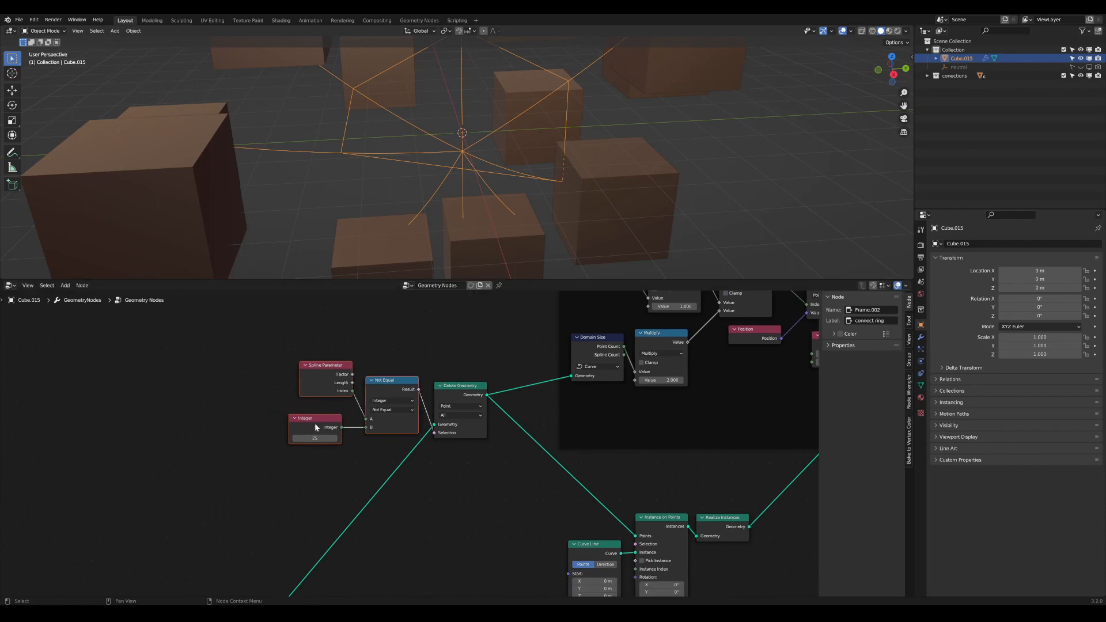
pyautogui.moveTo(322, 373); pyautogui.dragTo(311, 371)
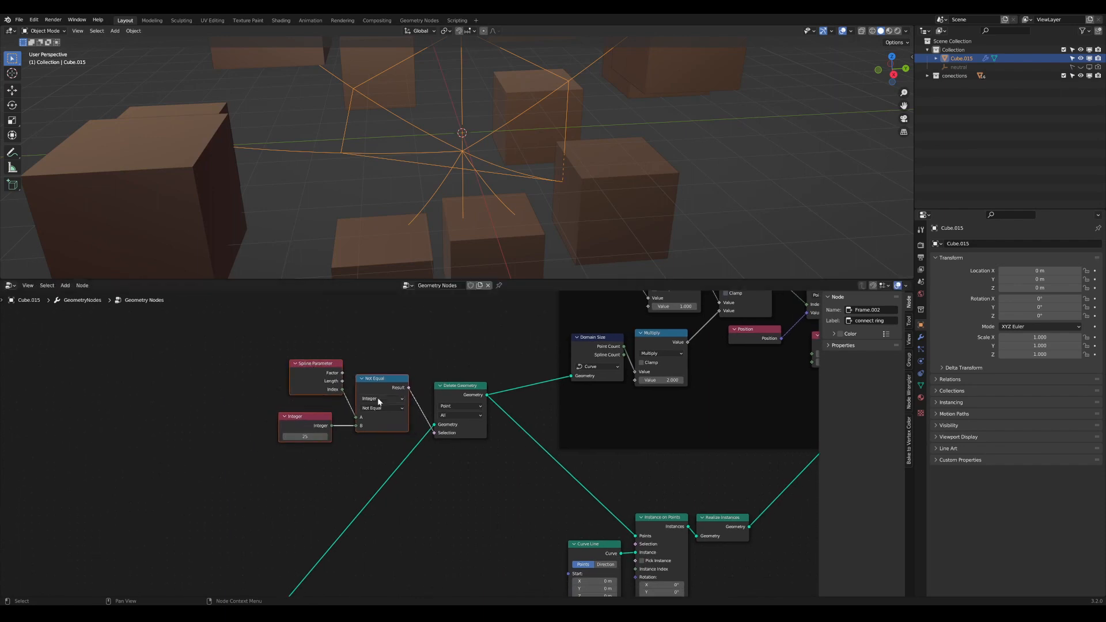
pyautogui.keyDown('shift'); pyautogui.moveTo(308, 436); pyautogui.dragTo(265, 436); pyautogui.keyUp('shift')
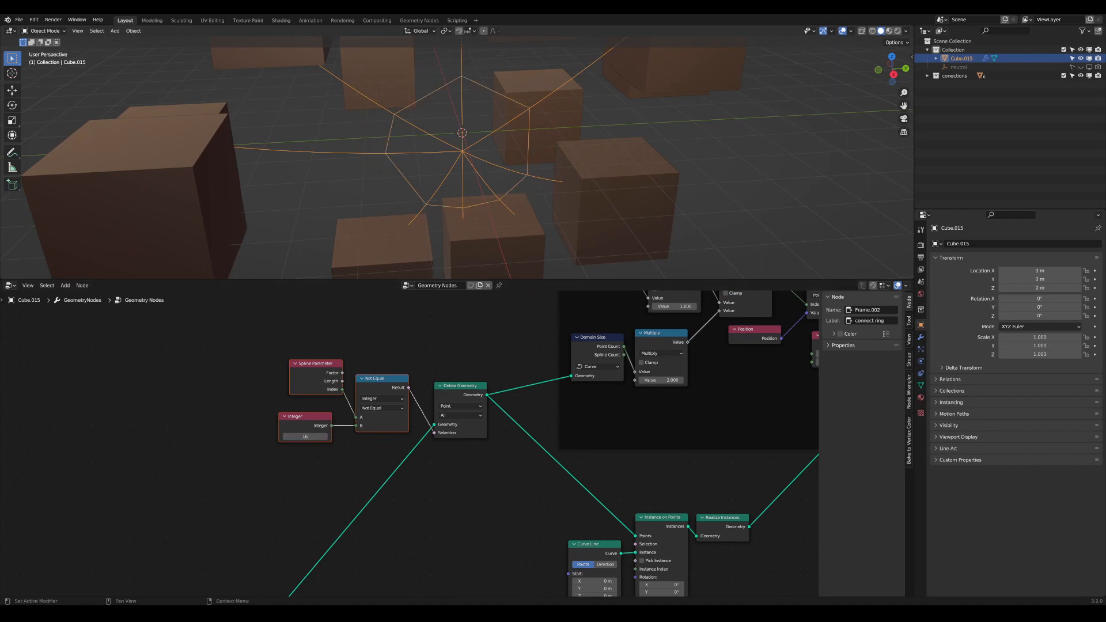
# Step: Add a Spline Length node and place it beneath the Integer node
pyautogui.moveTo(432, 577); pyautogui.dragTo(484, 530, button='middle')
pyautogui.moveTo(415, 427); pyautogui.dragTo(432, 436, button='middle')
pyautogui.press('Tab')
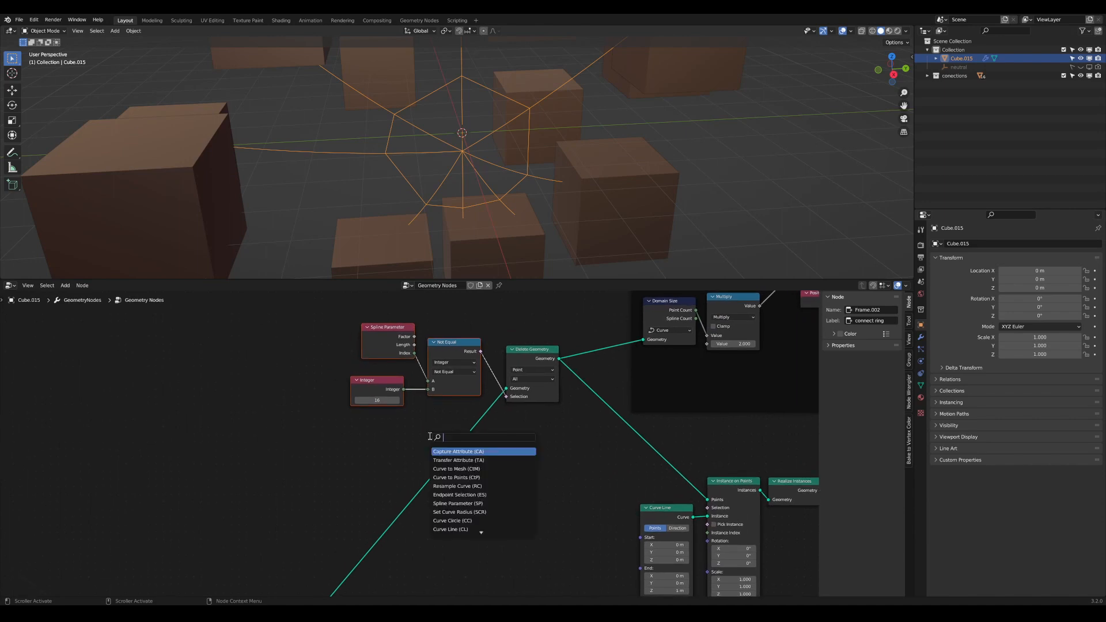
pyautogui.write('spline')
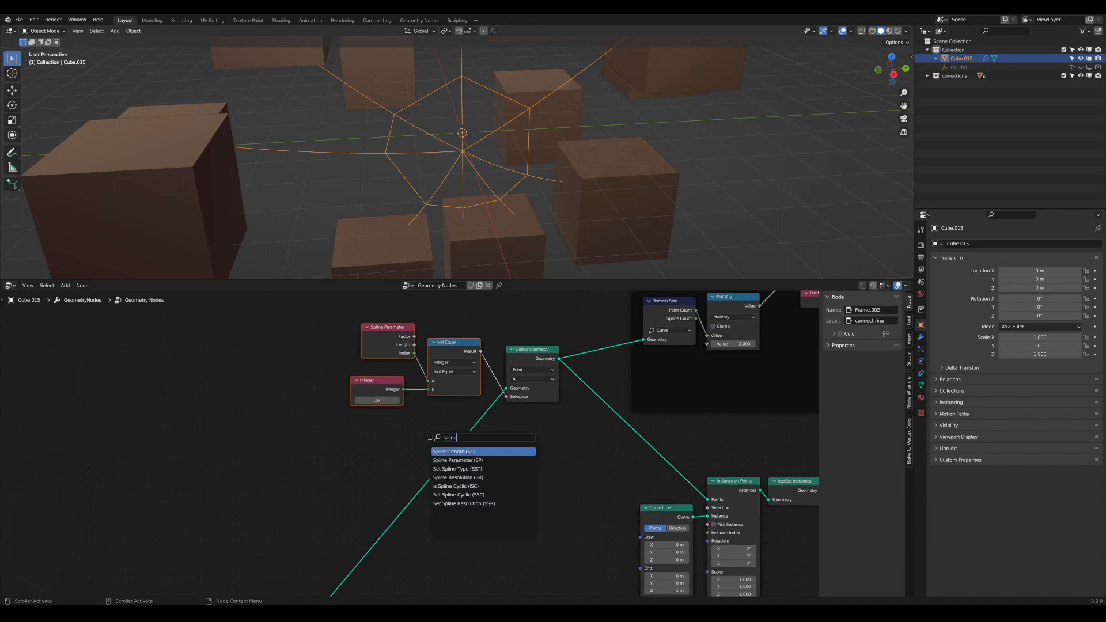
pyautogui.click(437, 452)
pyautogui.scroll(3, 311, 455)
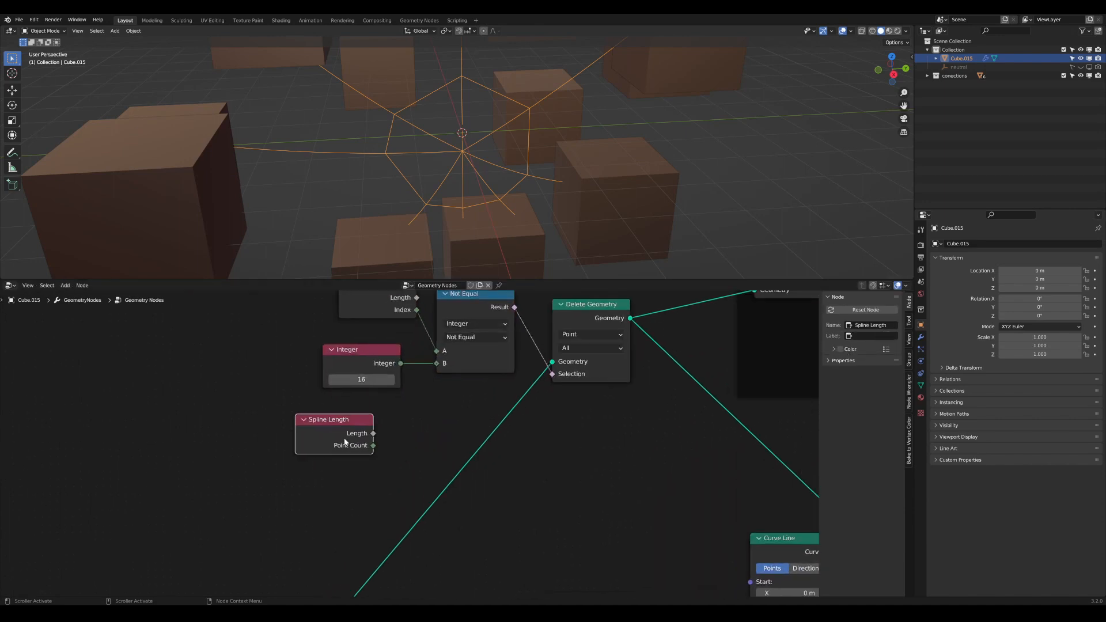
pyautogui.moveTo(418, 358); pyautogui.dragTo(425, 353)
pyautogui.moveTo(404, 413); pyautogui.dragTo(421, 410)
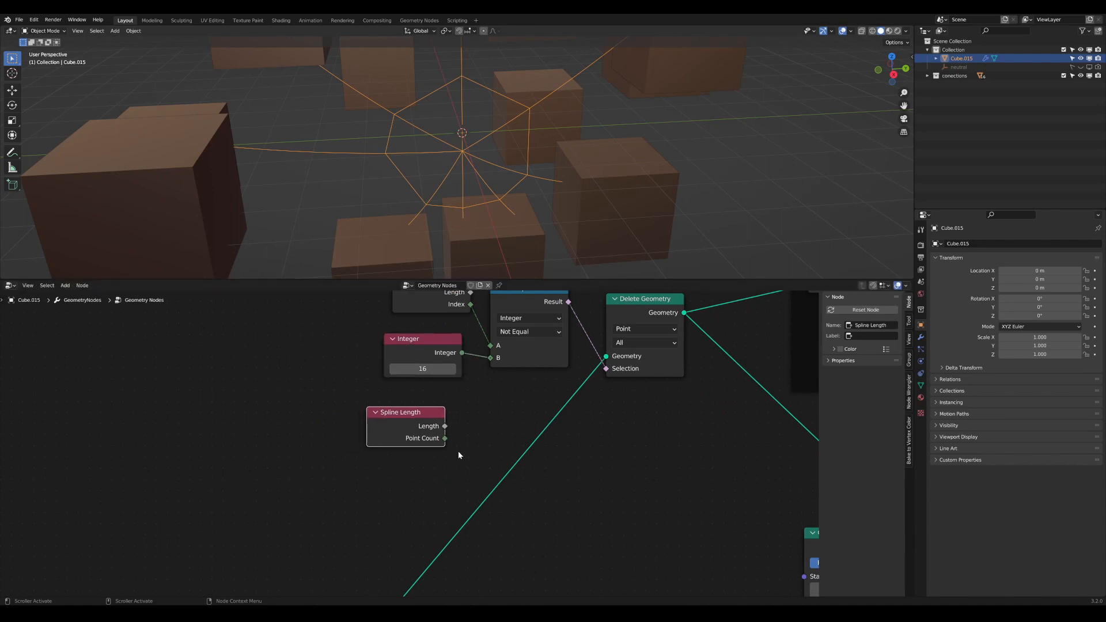
pyautogui.moveTo(429, 435); pyautogui.dragTo(387, 456, button='middle')
pyautogui.scroll(1, 387, 455)
pyautogui.moveTo(387, 457); pyautogui.dragTo(383, 455)
# Step: Spread the Spline Parameter, Integer, Not Equal and Spline Length nodes further out from Delete Geometry
pyautogui.scroll(-3, 410, 473)
pyautogui.moveTo(410, 479); pyautogui.dragTo(372, 481, button='middle')
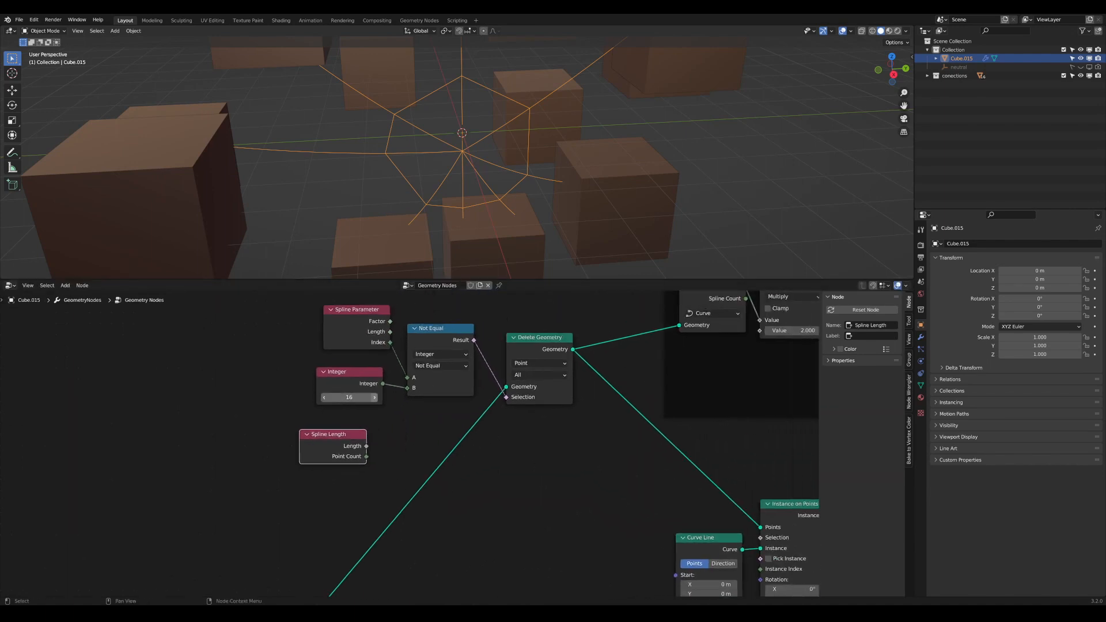
pyautogui.moveTo(439, 375); pyautogui.dragTo(486, 362, button='middle')
pyautogui.scroll(-1, 449, 427)
pyautogui.moveTo(450, 431); pyautogui.dragTo(483, 440, button='middle')
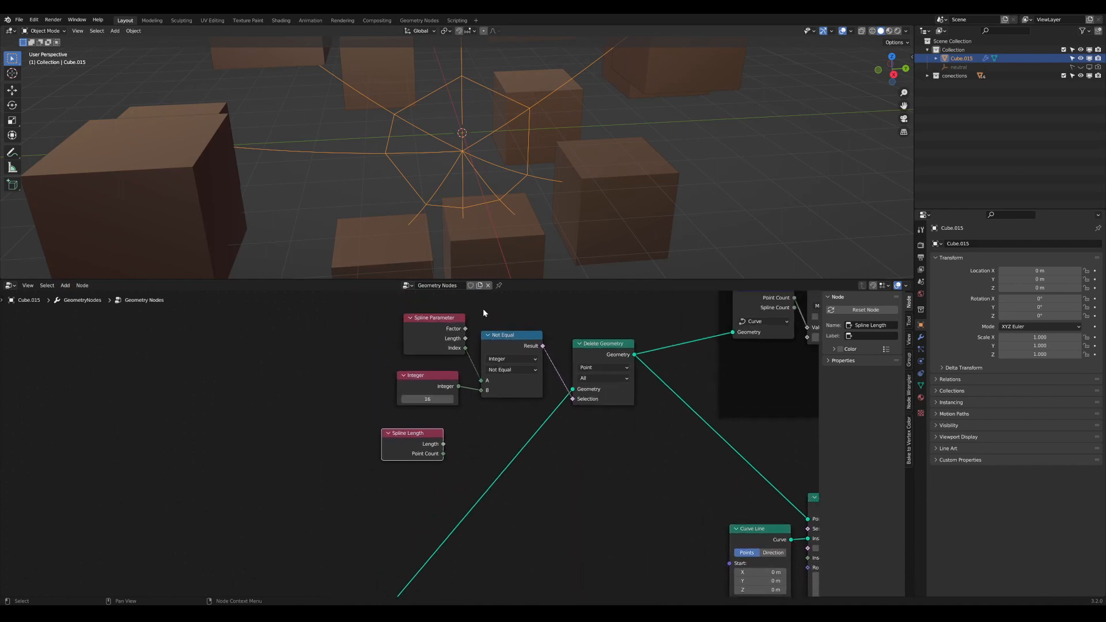
pyautogui.moveTo(483, 309); pyautogui.dragTo(452, 380)
pyautogui.moveTo(502, 341); pyautogui.dragTo(471, 328)
pyautogui.moveTo(420, 436); pyautogui.dragTo(404, 436)
pyautogui.scroll(3, 404, 439)
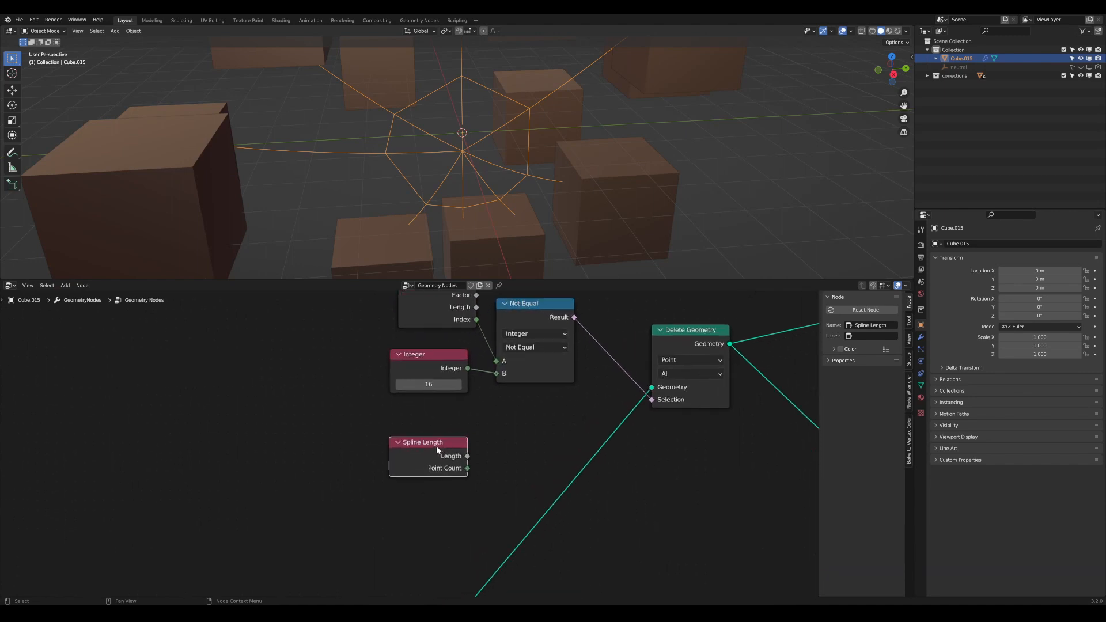
pyautogui.moveTo(430, 333); pyautogui.dragTo(443, 332)
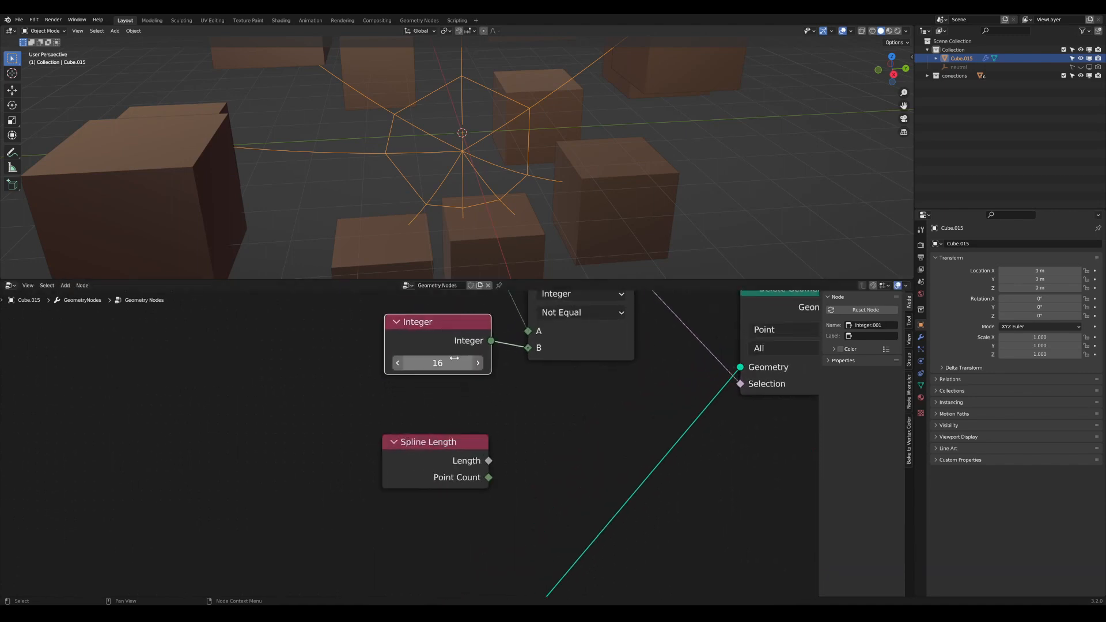
# Step: Insert a shared reroute point on the two links carrying the web curves to Delete Geometry and Join Geometry, and reposition it
pyautogui.scroll(-8, 548, 450)
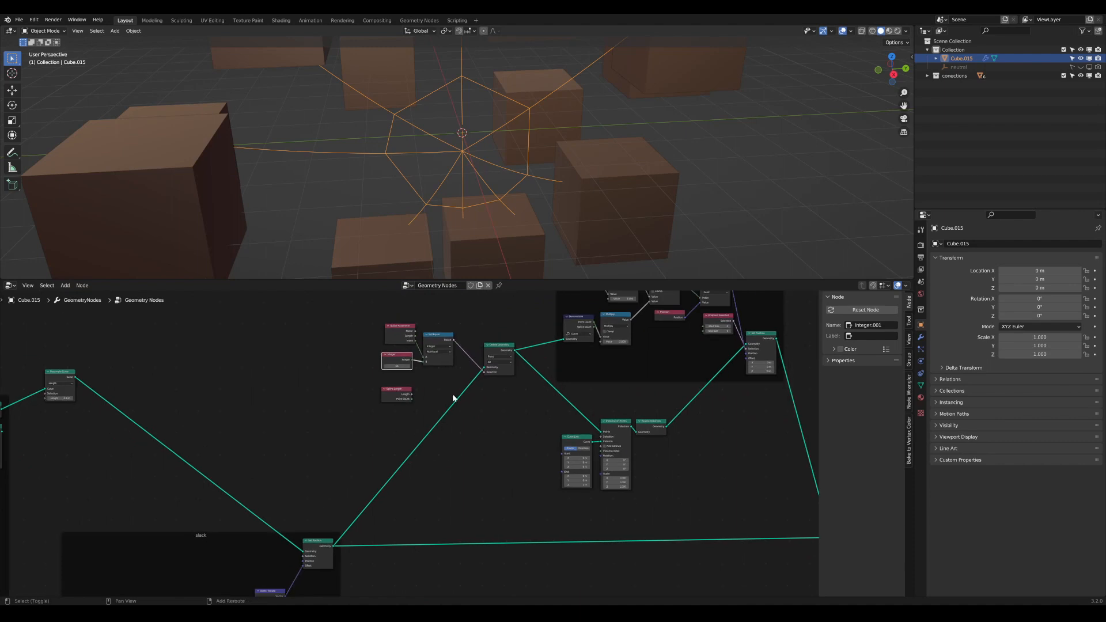
pyautogui.moveTo(452, 394); pyautogui.dragTo(454, 395, button='middle')
pyautogui.keyDown('shift'); pyautogui.moveTo(479, 556); pyautogui.dragTo(489, 557, button='right'); pyautogui.keyUp('shift')
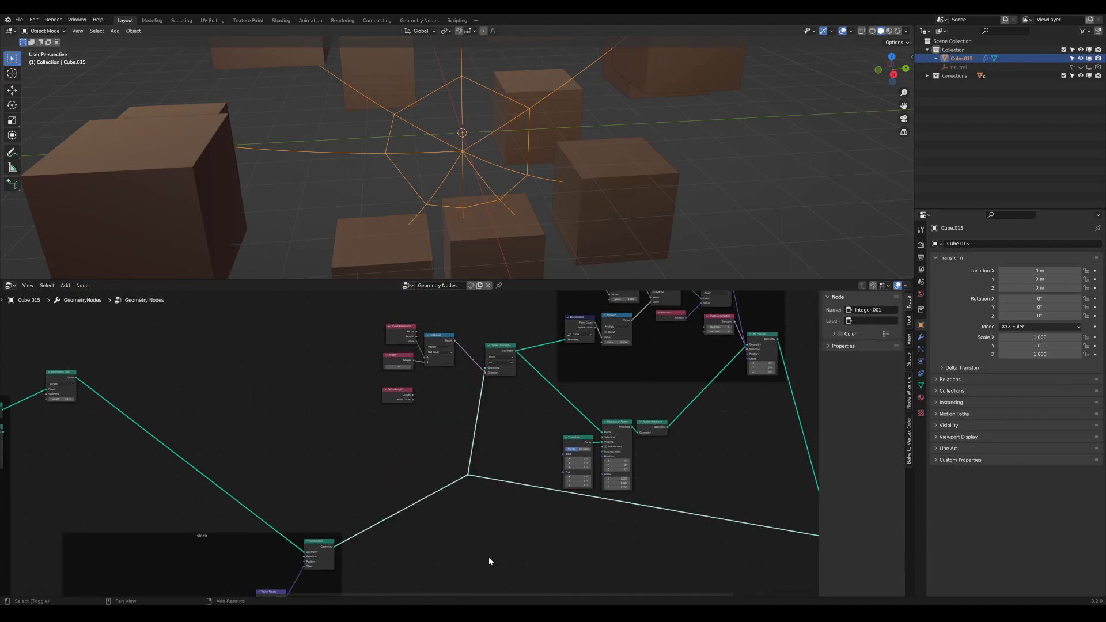
pyautogui.scroll(2, 499, 506)
pyautogui.press('g')
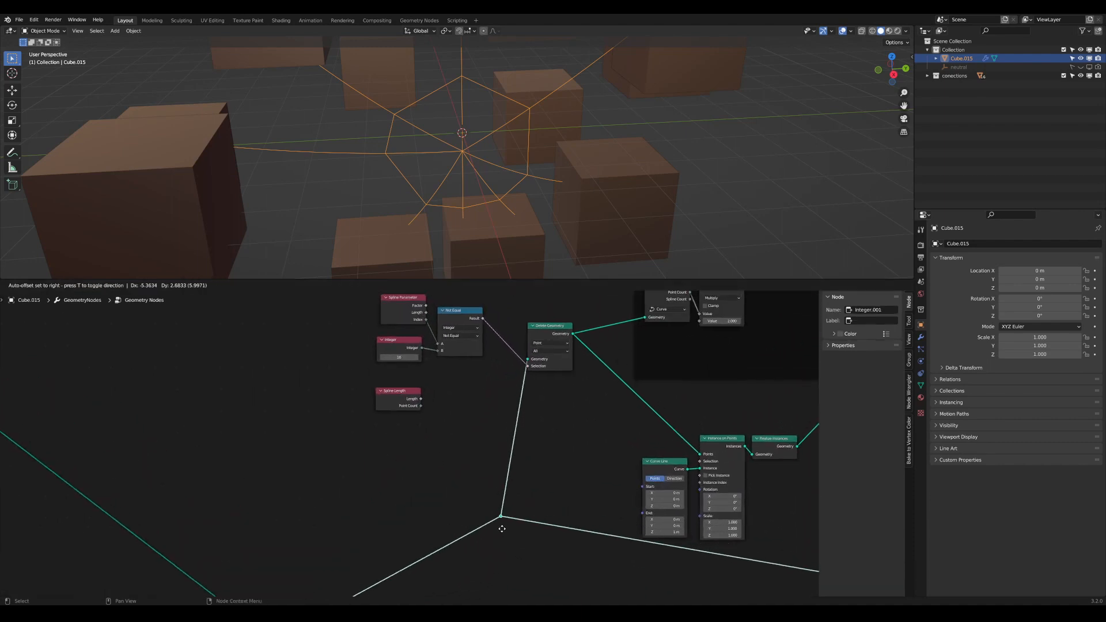
pyautogui.click(501, 527)
# Step: Move the Spline Length node further down and away from the Integer node, clear of the Not Equal setup
pyautogui.moveTo(399, 393); pyautogui.dragTo(378, 471)
pyautogui.scroll(-3, 463, 551)
pyautogui.moveTo(463, 551); pyautogui.dragTo(451, 469, button='middle')
pyautogui.moveTo(287, 433); pyautogui.dragTo(461, 434, button='middle')
pyautogui.scroll(3, 554, 493)
pyautogui.scroll(6, 388, 406)
pyautogui.moveTo(389, 382); pyautogui.dragTo(368, 381)
pyautogui.moveTo(402, 368); pyautogui.dragTo(408, 469, button='middle')
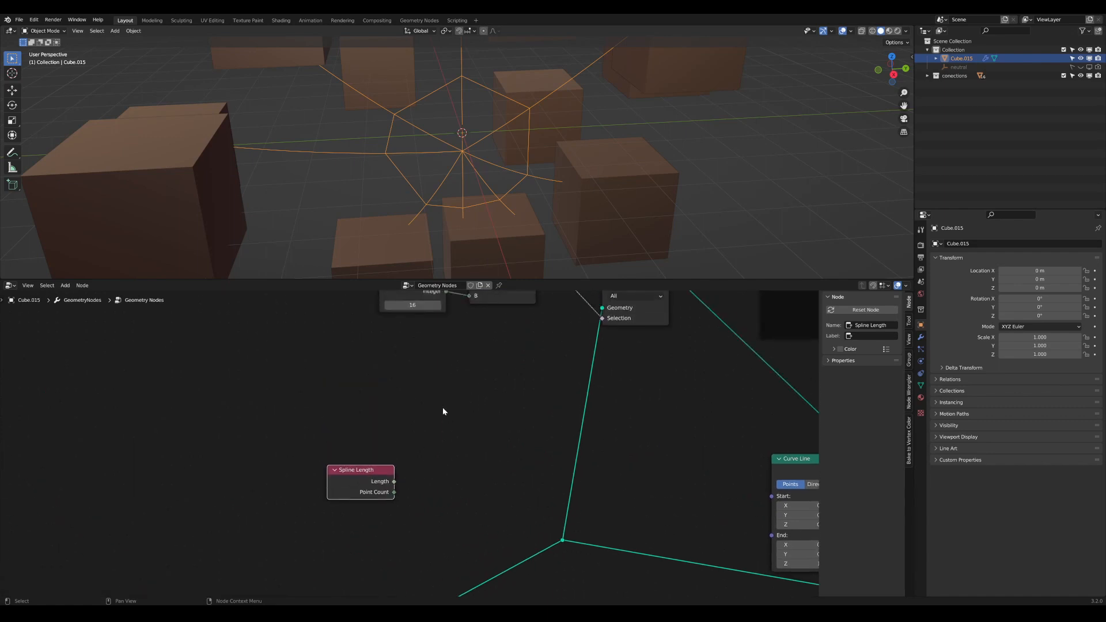
# Step: Add a Compare node and place it beside the Spline Length node
pyautogui.moveTo(496, 305); pyautogui.dragTo(465, 395, button='middle')
pyautogui.click(470, 335)
pyautogui.scroll(-1, 470, 498)
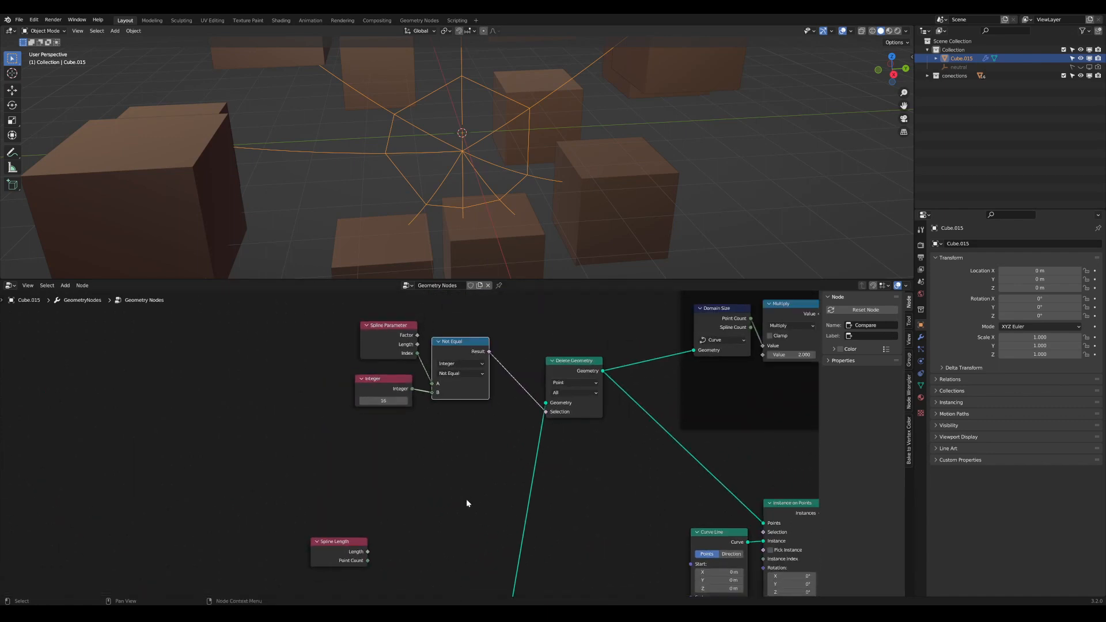
pyautogui.hotkey('shift', 'a')
pyautogui.write('compa')
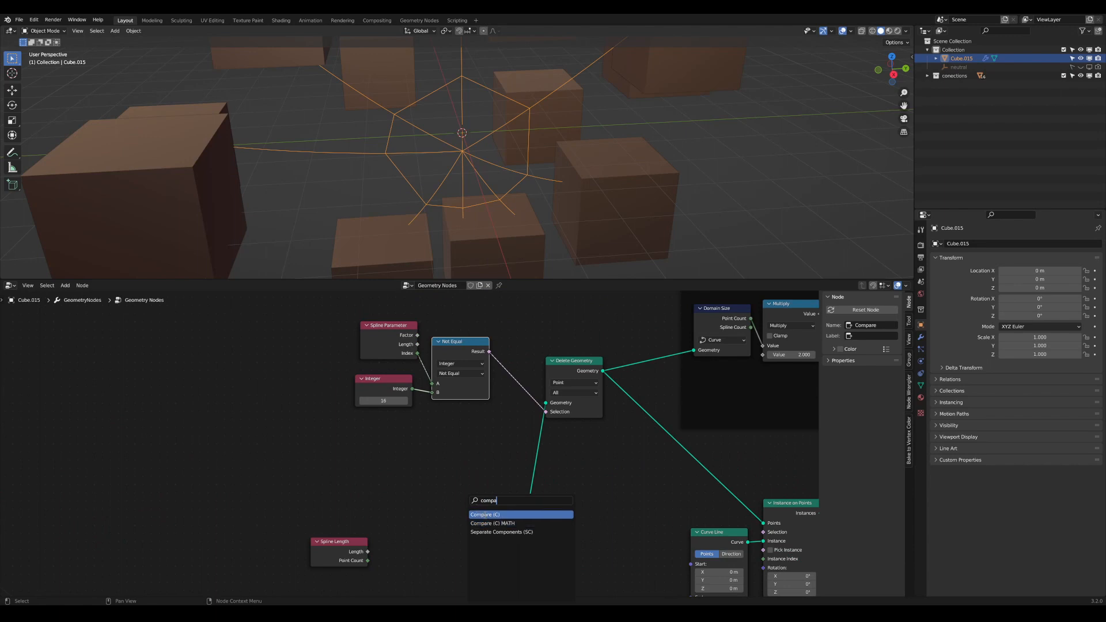
pyautogui.click(479, 515)
pyautogui.click(423, 533)
pyautogui.moveTo(423, 533); pyautogui.dragTo(617, 318, button='middle')
pyautogui.scroll(3, 558, 436)
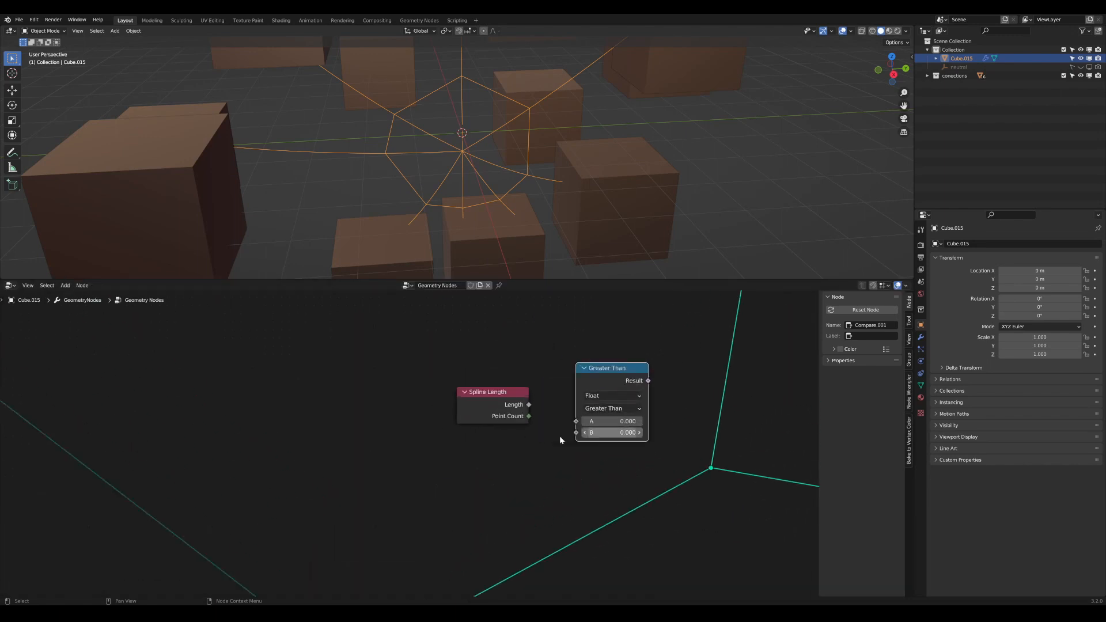
# Step: Set the new Compare node to Integer and connect Spline Length's Point Count to its A input
pyautogui.scroll(-3, 420, 486)
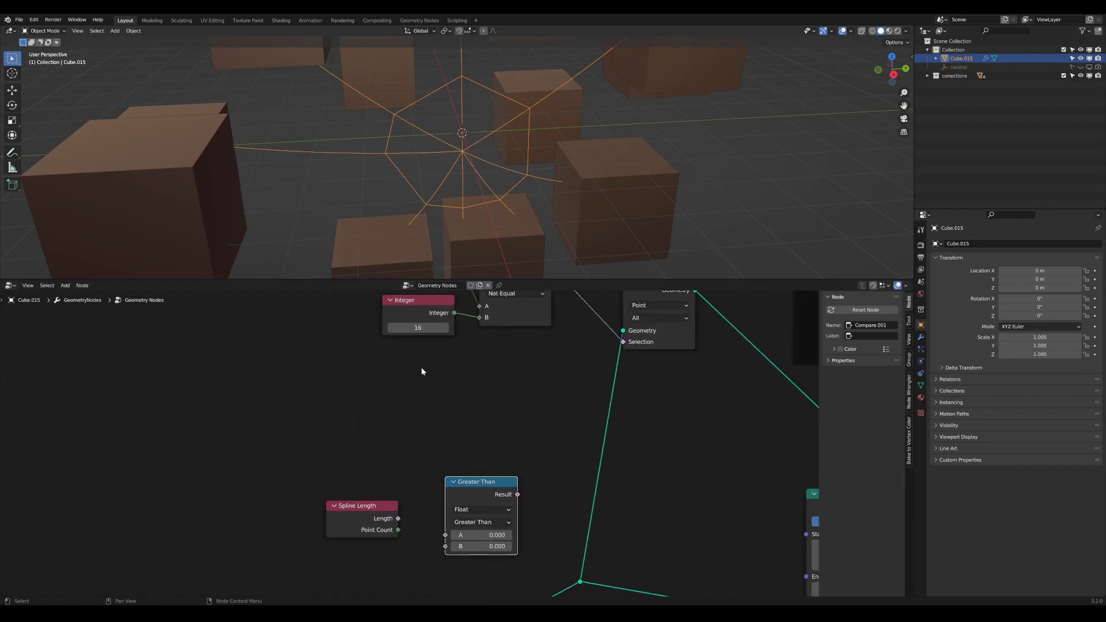
pyautogui.click(404, 304)
pyautogui.click(455, 509)
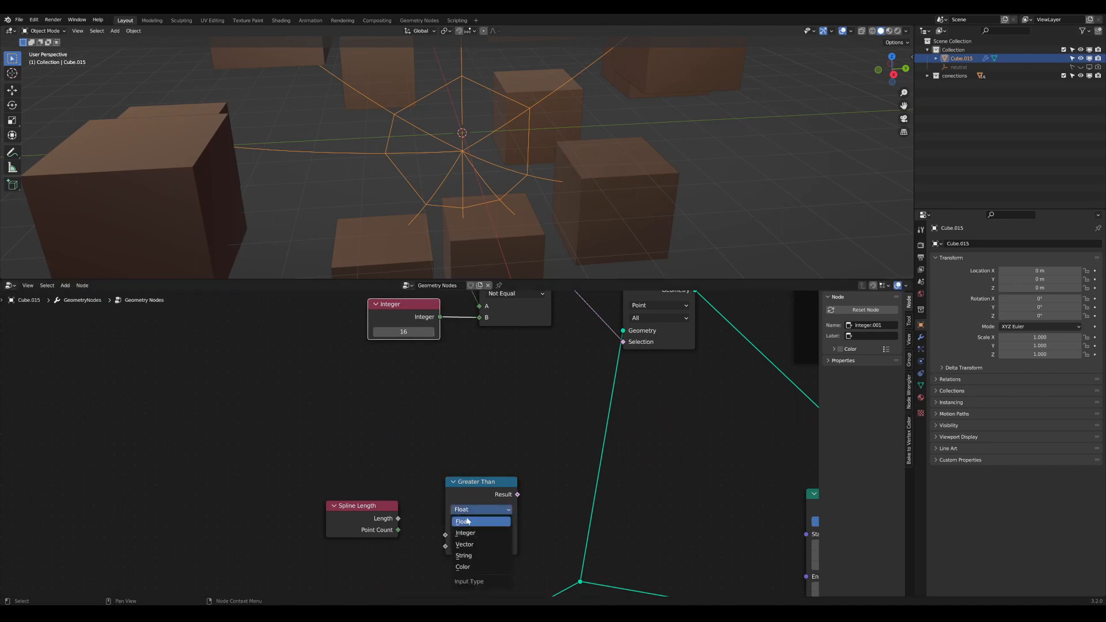
pyautogui.click(463, 528)
pyautogui.moveTo(371, 510); pyautogui.dragTo(378, 507)
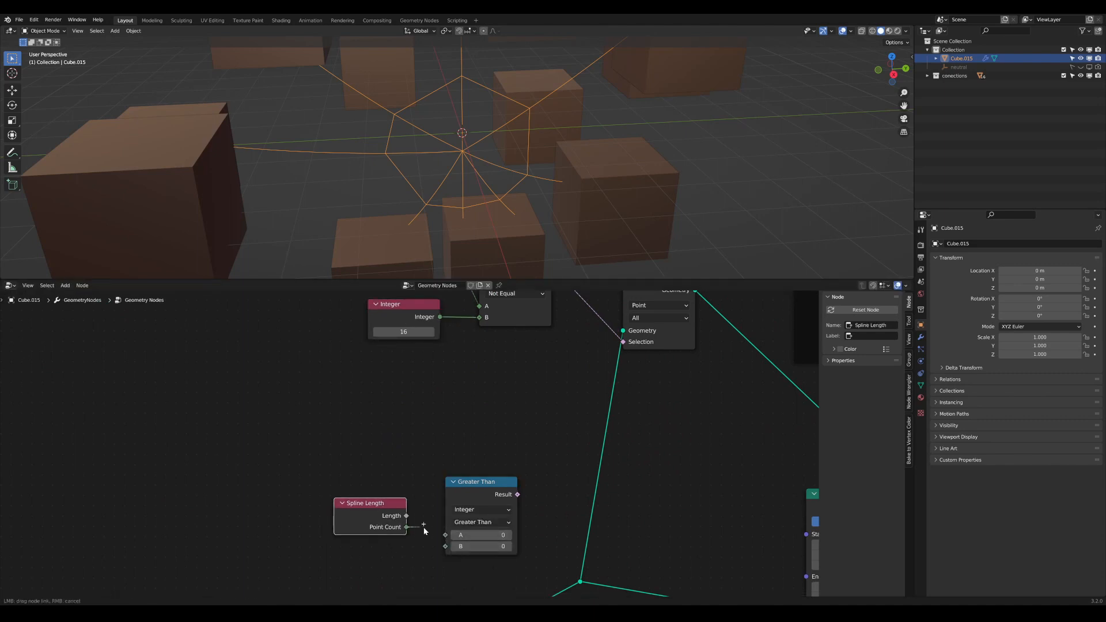
pyautogui.moveTo(451, 536); pyautogui.dragTo(447, 535)
pyautogui.moveTo(391, 513); pyautogui.dragTo(406, 516)
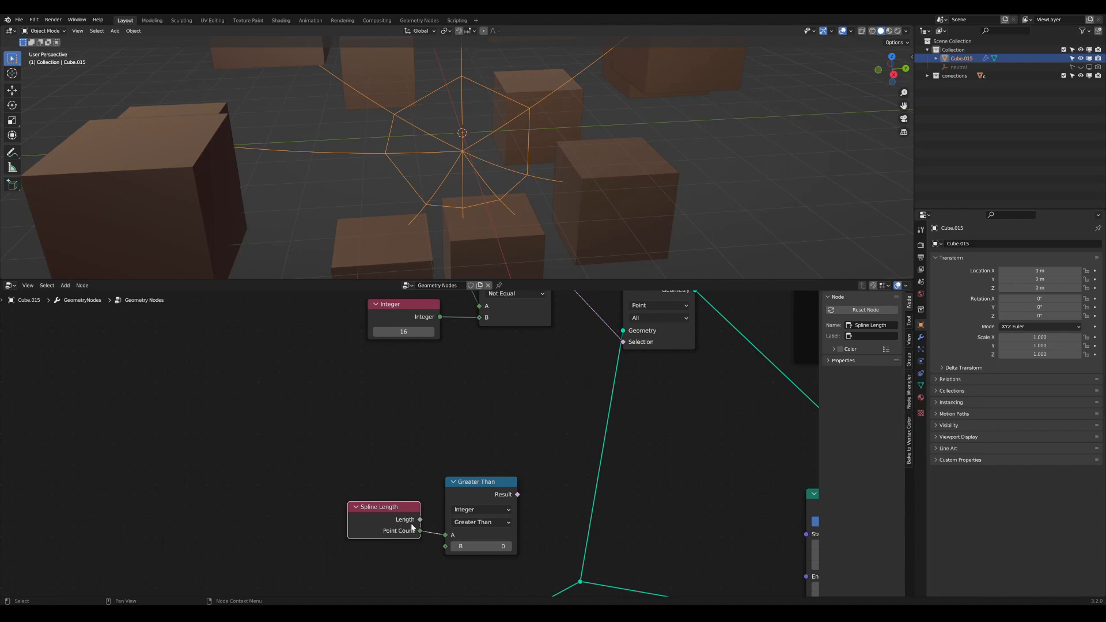
# Step: Set the new Compare node's operation to Less Than and connect the Integer node to its B input
pyautogui.moveTo(412, 527); pyautogui.dragTo(404, 553, button='middle')
pyautogui.click(476, 549)
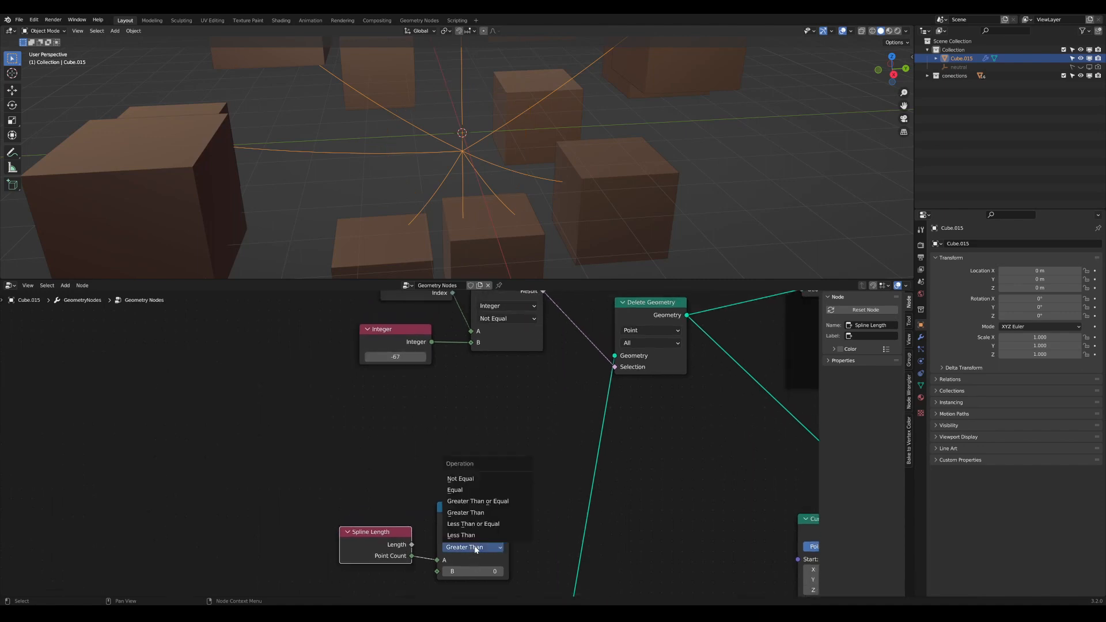
pyautogui.click(469, 535)
pyautogui.moveTo(399, 339); pyautogui.dragTo(437, 553)
# Step: Duplicate the Delete Geometry node and insert the copy on the curve link just before the reroute point
pyautogui.scroll(-4, 539, 507)
pyautogui.moveTo(538, 507); pyautogui.dragTo(410, 463, button='middle')
pyautogui.click(526, 326)
pyautogui.moveTo(526, 358); pyautogui.dragTo(553, 304, button='middle')
pyautogui.hotkey('shift', 'd')
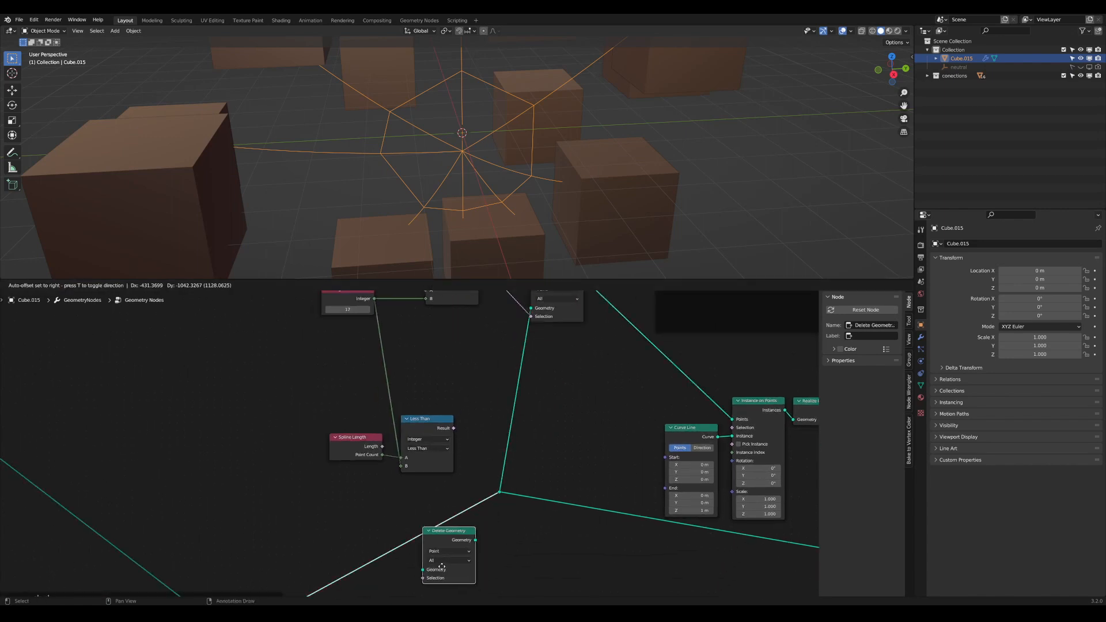
pyautogui.click(438, 530)
pyautogui.moveTo(456, 530); pyautogui.dragTo(516, 520, button='middle')
# Step: Move the Spline Length and Less Than nodes together slightly away from the duplicated Delete Geometry node
pyautogui.moveTo(505, 388); pyautogui.dragTo(347, 473)
pyautogui.press('g')
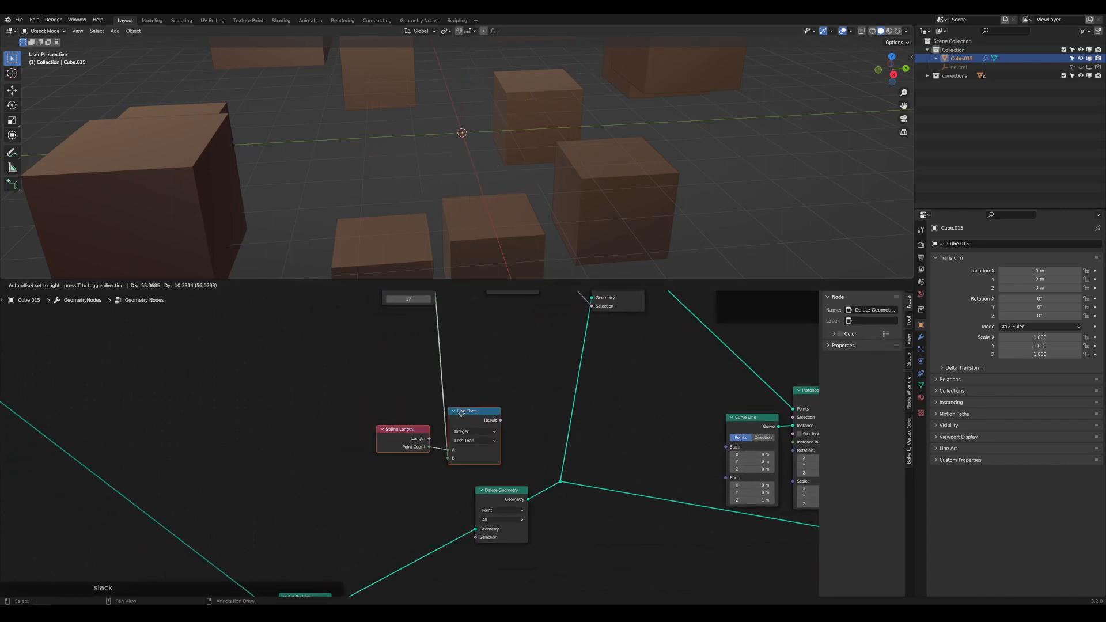
pyautogui.click(437, 443)
# Step: Set the duplicated Delete Geometry domain to Spline and connect the Less Than result to its Selection input
pyautogui.scroll(2, 490, 484)
pyautogui.scroll(1, 491, 487)
pyautogui.click(515, 522)
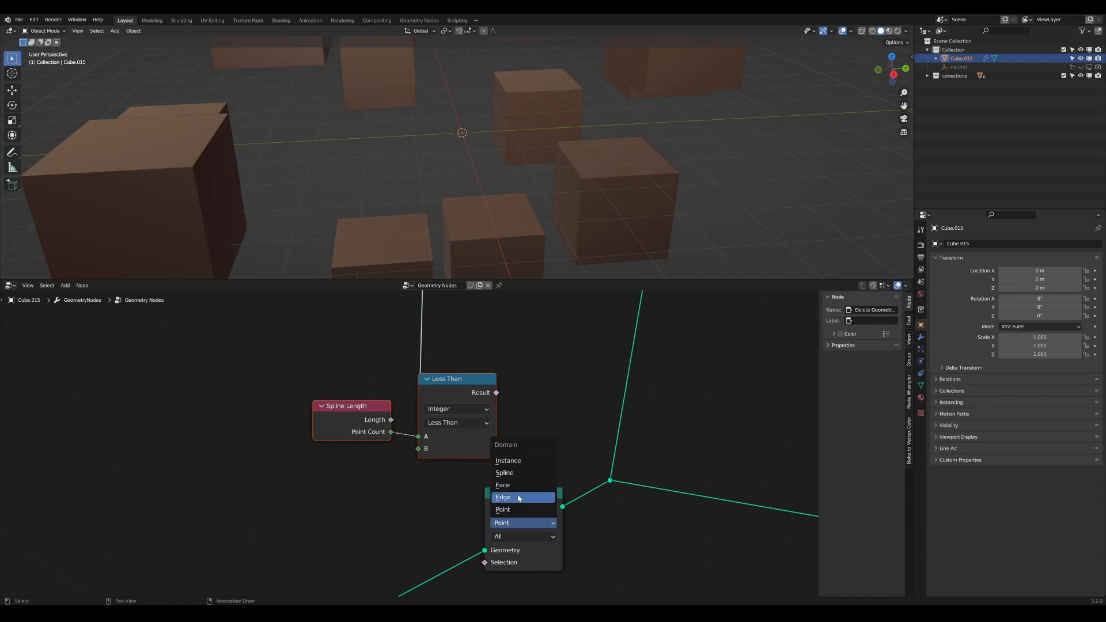
pyautogui.click(504, 473)
pyautogui.moveTo(496, 392); pyautogui.dragTo(493, 550)
# Step: Move the Integer node away from Not Equal and set it to 25, inspecting the resulting ring in the viewport
pyautogui.moveTo(482, 208); pyautogui.dragTo(496, 201, button='middle')
pyautogui.scroll(-2, 495, 203)
pyautogui.scroll(-3, 468, 358)
pyautogui.moveTo(465, 356); pyautogui.dragTo(455, 534, button='middle')
pyautogui.scroll(2, 424, 478)
pyautogui.moveTo(396, 378); pyautogui.dragTo(366, 404)
pyautogui.scroll(-6, 365, 404)
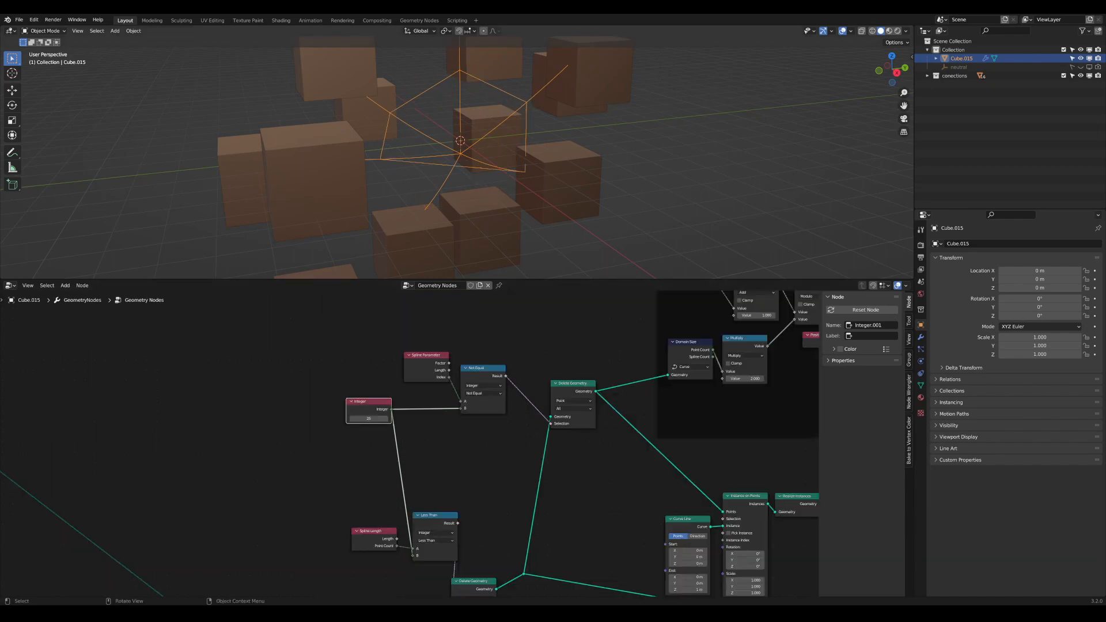
pyautogui.scroll(2, 392, 441)
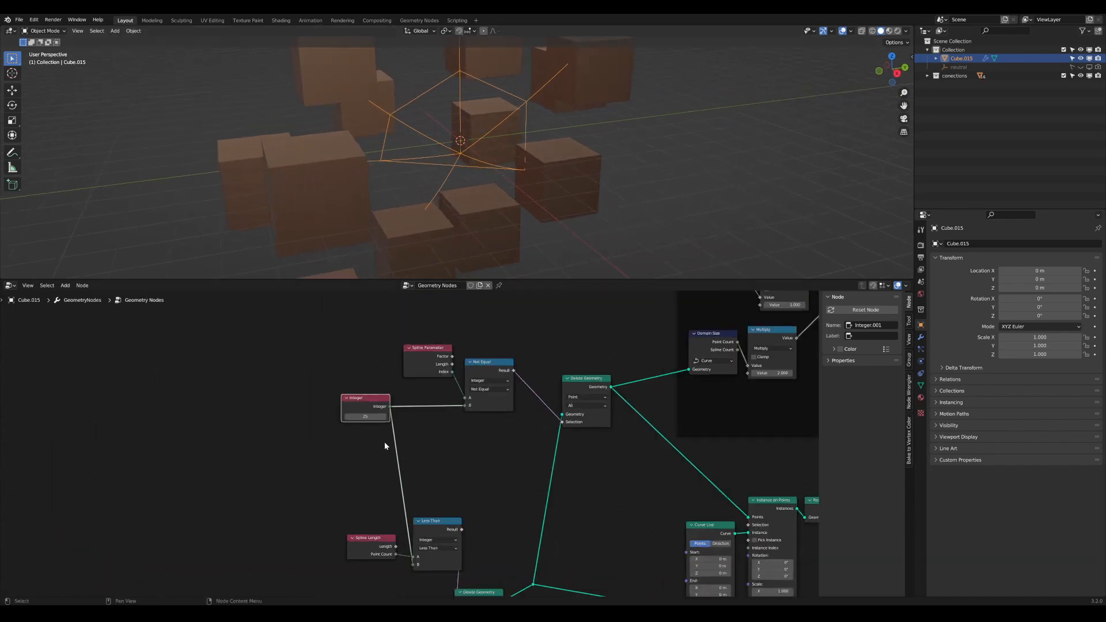
pyautogui.scroll(2, 451, 185)
pyautogui.moveTo(451, 185); pyautogui.dragTo(450, 173, button='middle')
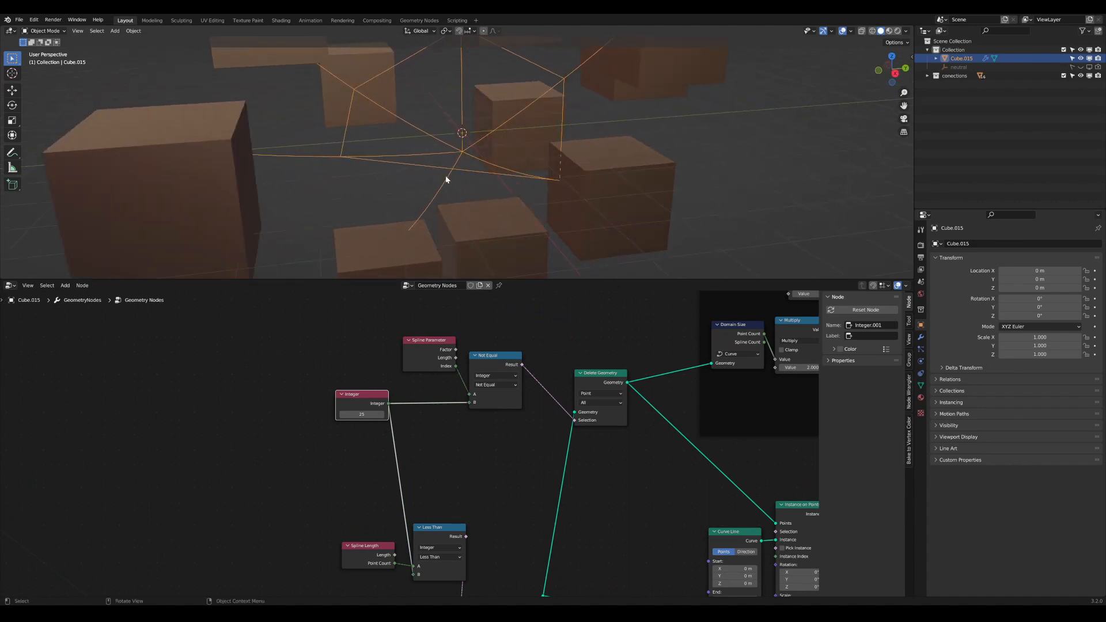
pyautogui.moveTo(384, 432); pyautogui.dragTo(410, 419, button='middle')
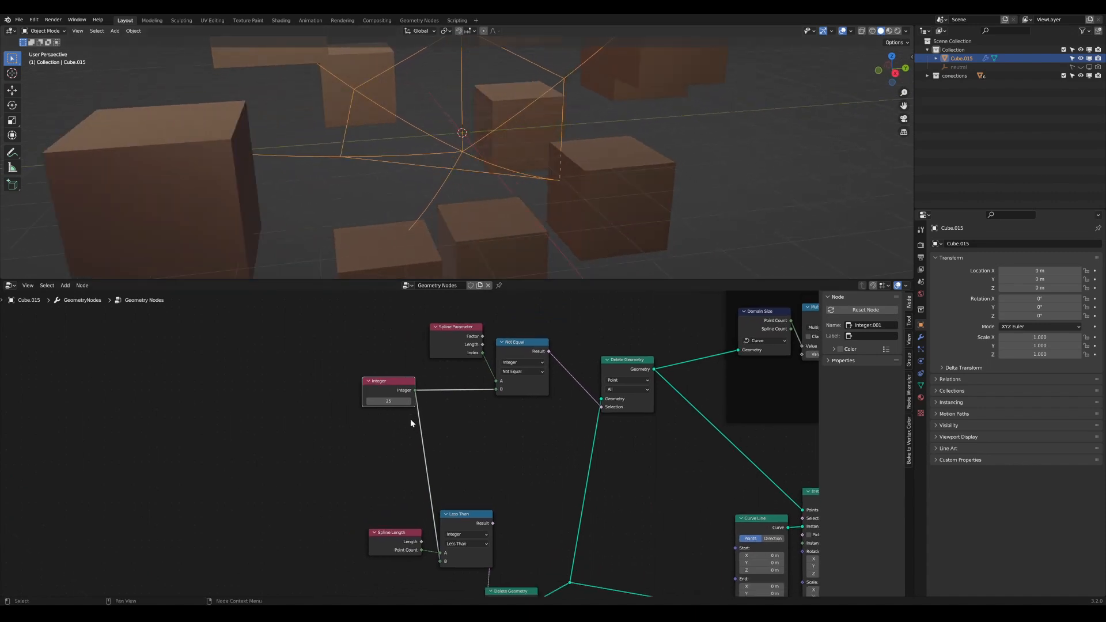
# Step: Change the Less Than comparison to Less Than or Equal and set the Integer to 24, checking the ring's connections
pyautogui.click(461, 542)
pyautogui.moveTo(388, 401)
pyautogui.mouseDown()
pyautogui.moveTo(412, 401)
pyautogui.moveTo(399, 401)
pyautogui.mouseUp()
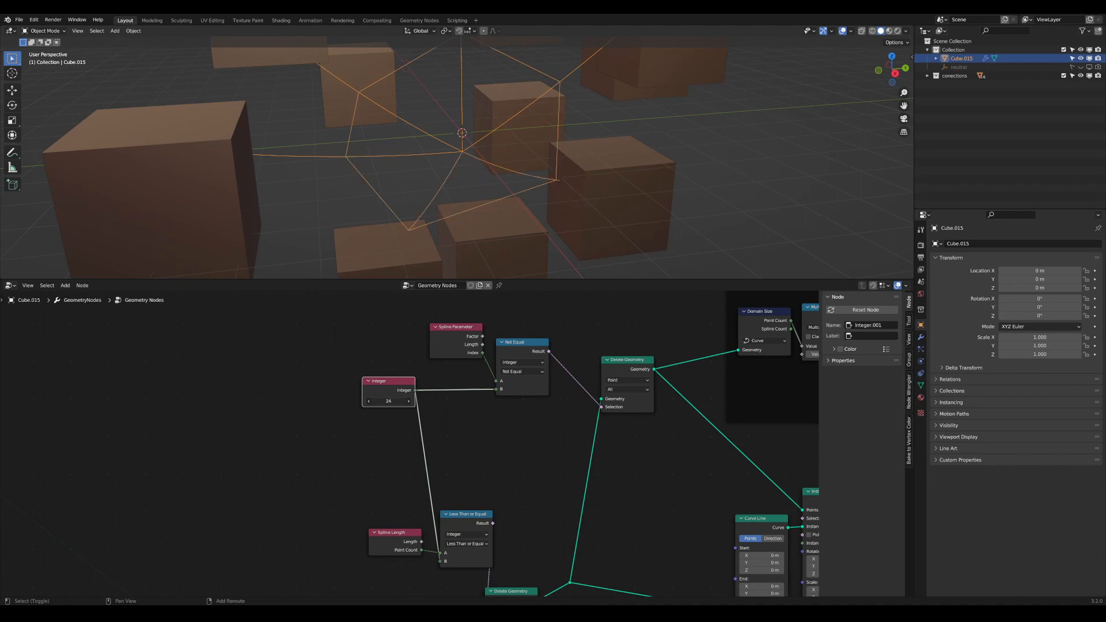
pyautogui.scroll(-6, 472, 165)
pyautogui.moveTo(472, 165); pyautogui.dragTo(479, 158, button='middle')
pyautogui.scroll(4, 469, 166)
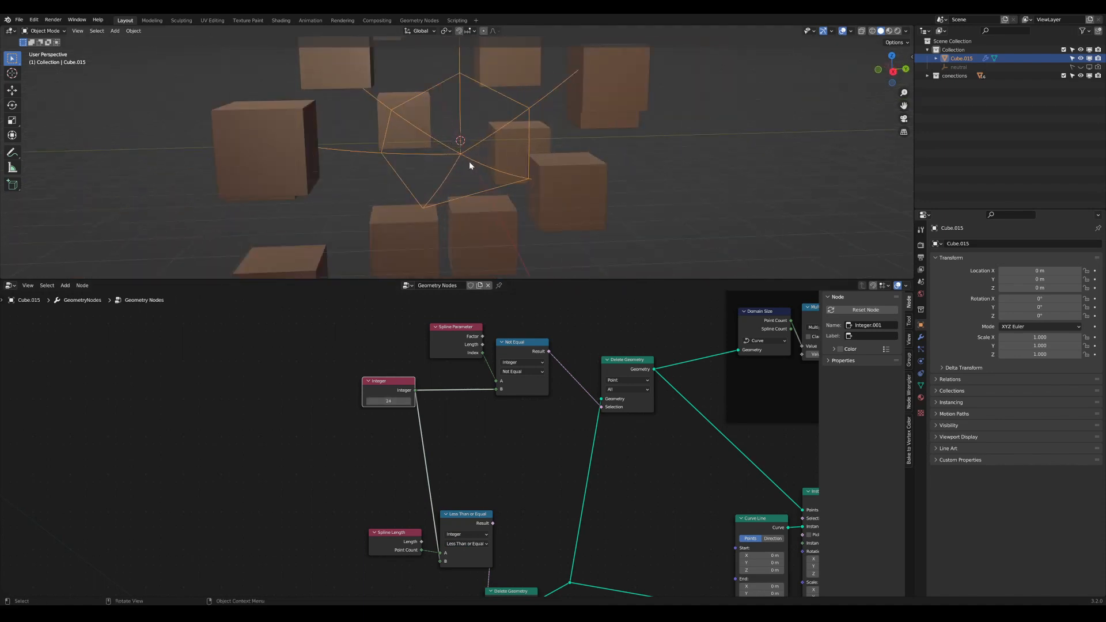
pyautogui.scroll(-4, 457, 509)
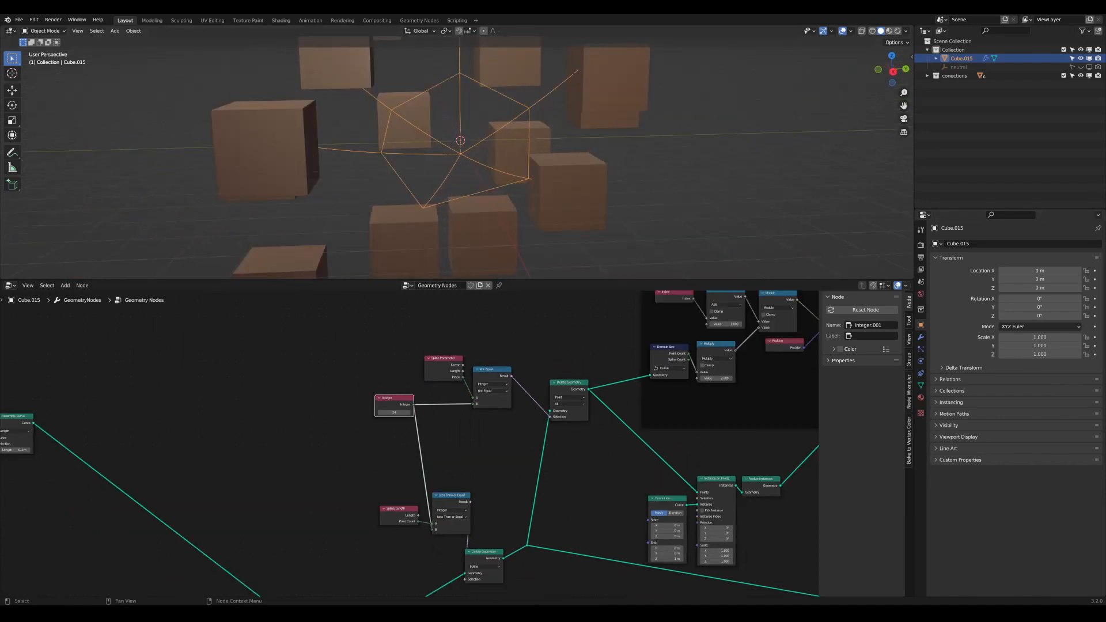
pyautogui.moveTo(458, 508); pyautogui.dragTo(435, 512, button='middle')
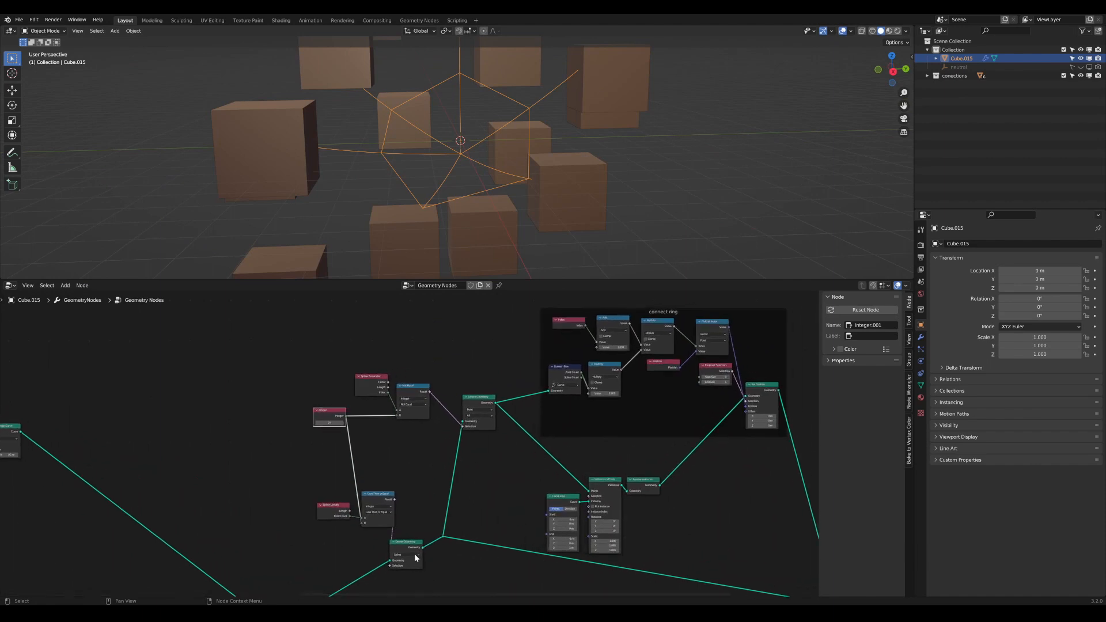
pyautogui.click(381, 500)
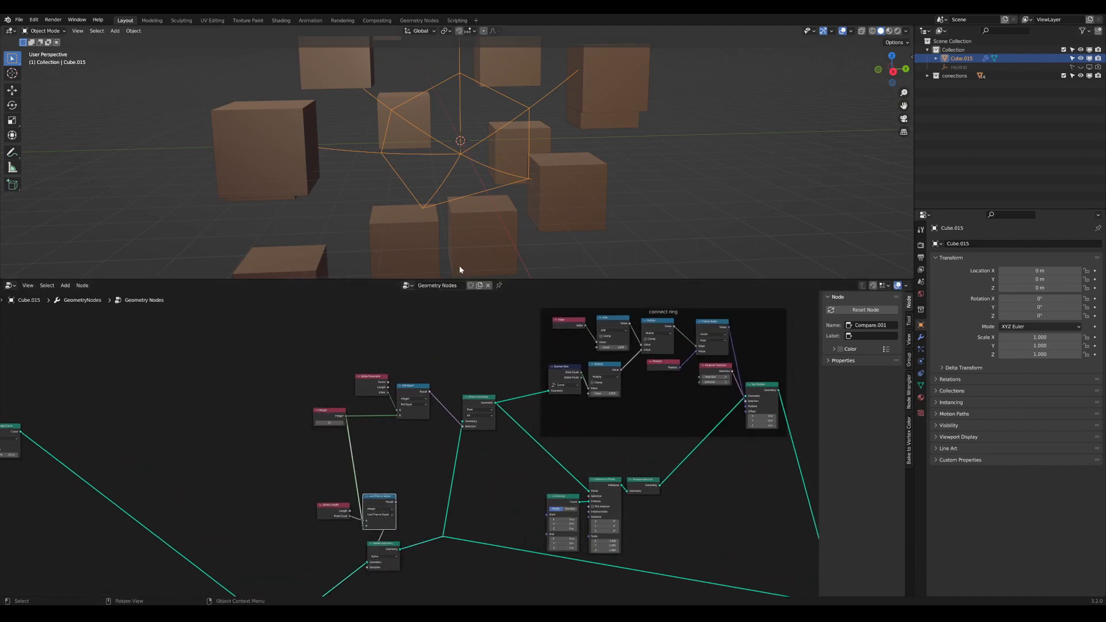
# Step: Enlarge the 3D viewport and examine how the ring joins the web curves from different distances and angles
pyautogui.moveTo(473, 278); pyautogui.dragTo(473, 372)
pyautogui.hotkey('ctrl', 'space')
pyautogui.scroll(7, 459, 202)
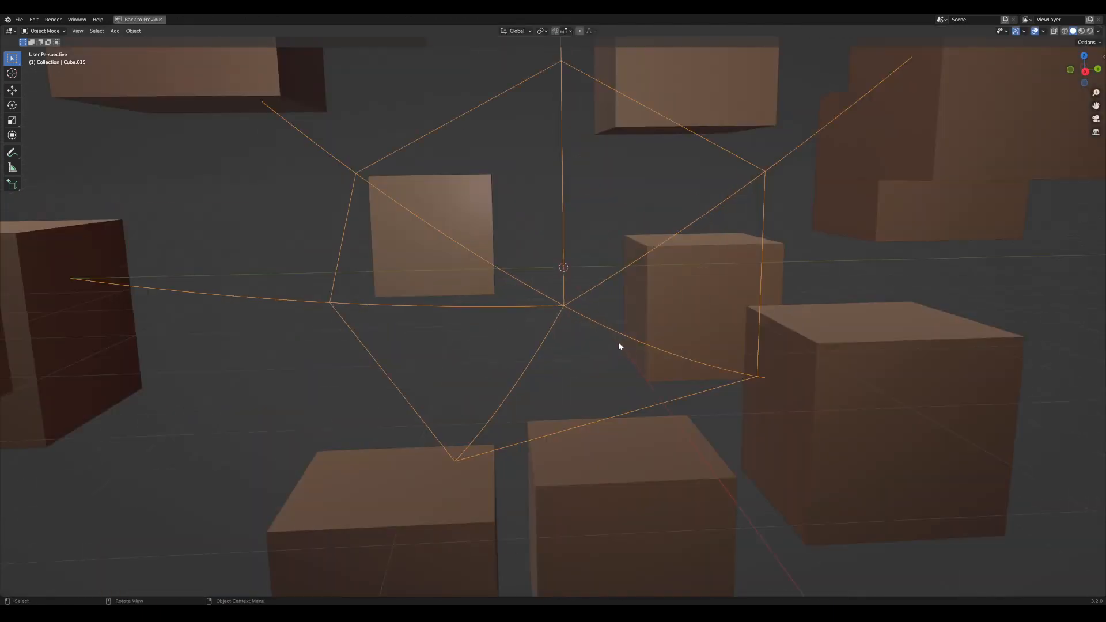
pyautogui.scroll(-6, 605, 356)
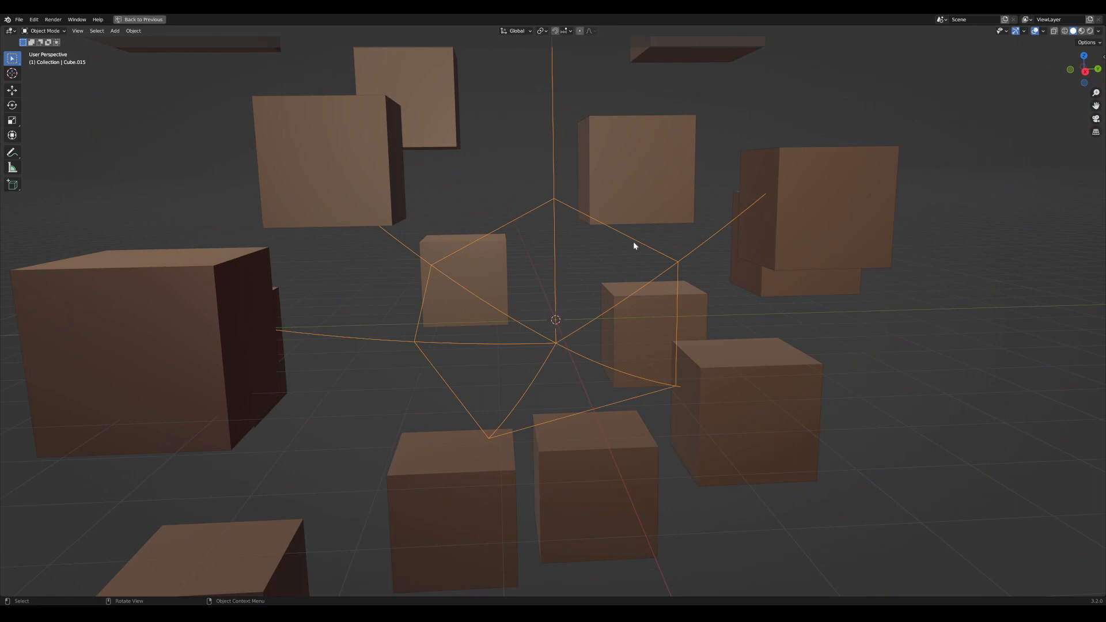
pyautogui.scroll(-4, 679, 346)
pyautogui.moveTo(661, 354); pyautogui.dragTo(630, 350, button='middle')
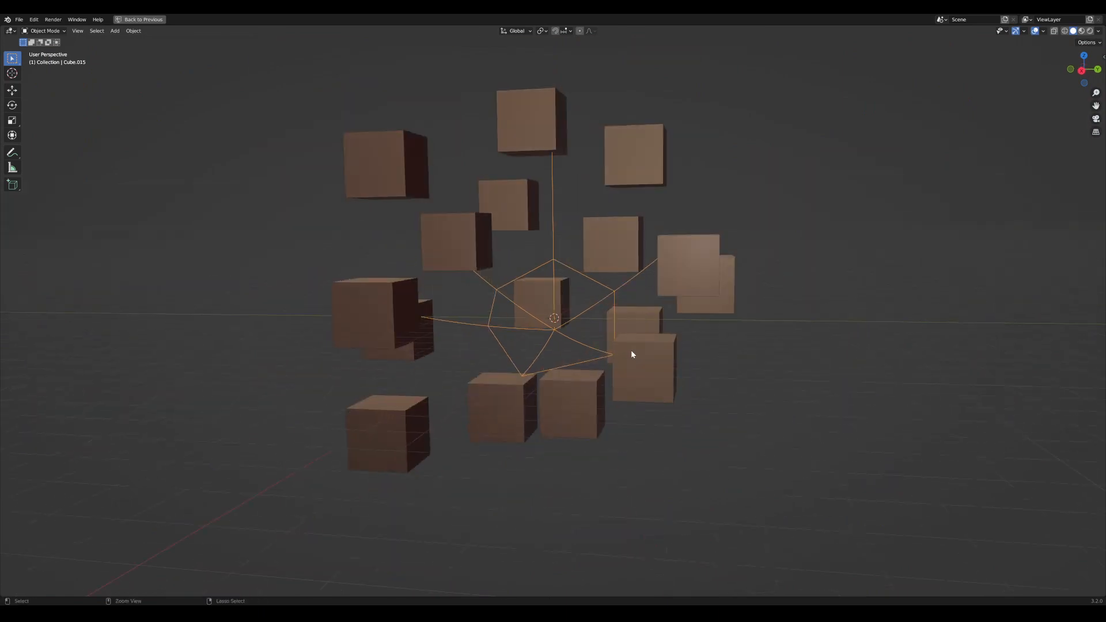
pyautogui.hotkey('ctrl', 'space')
# Step: Move the Group Output node further away from Join Geometry to free space at the end of the node tree
pyautogui.scroll(-4, 564, 458)
pyautogui.moveTo(601, 475); pyautogui.dragTo(457, 409, button='middle')
pyautogui.scroll(4, 662, 465)
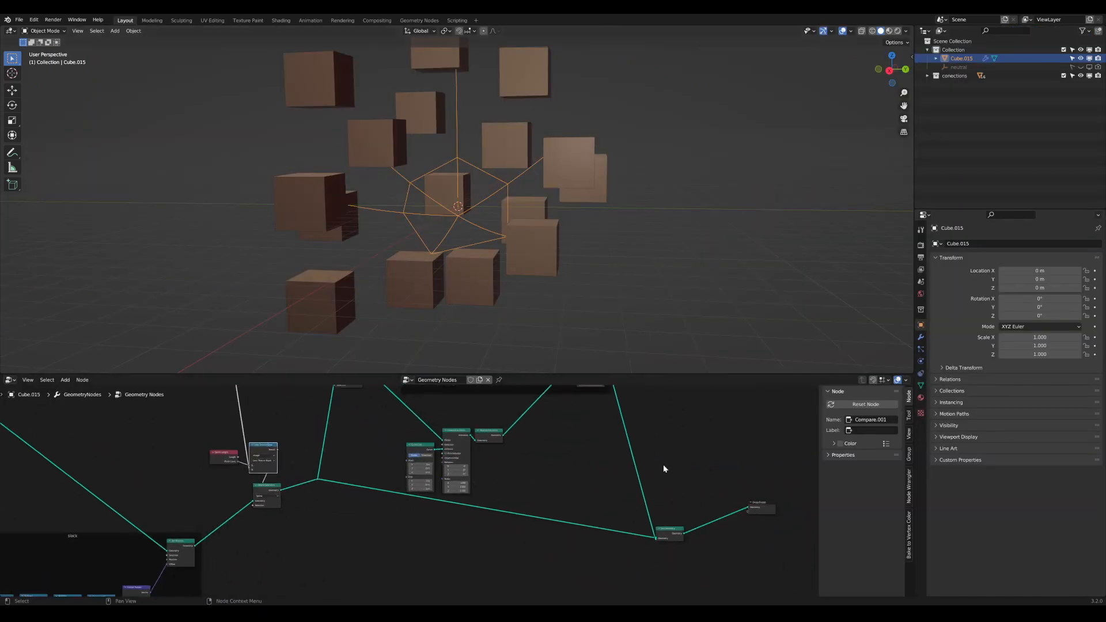
pyautogui.moveTo(662, 464); pyautogui.dragTo(421, 461, button='middle')
pyautogui.scroll(2, 421, 461)
pyautogui.moveTo(559, 507); pyautogui.dragTo(649, 507)
pyautogui.scroll(-3, 433, 465)
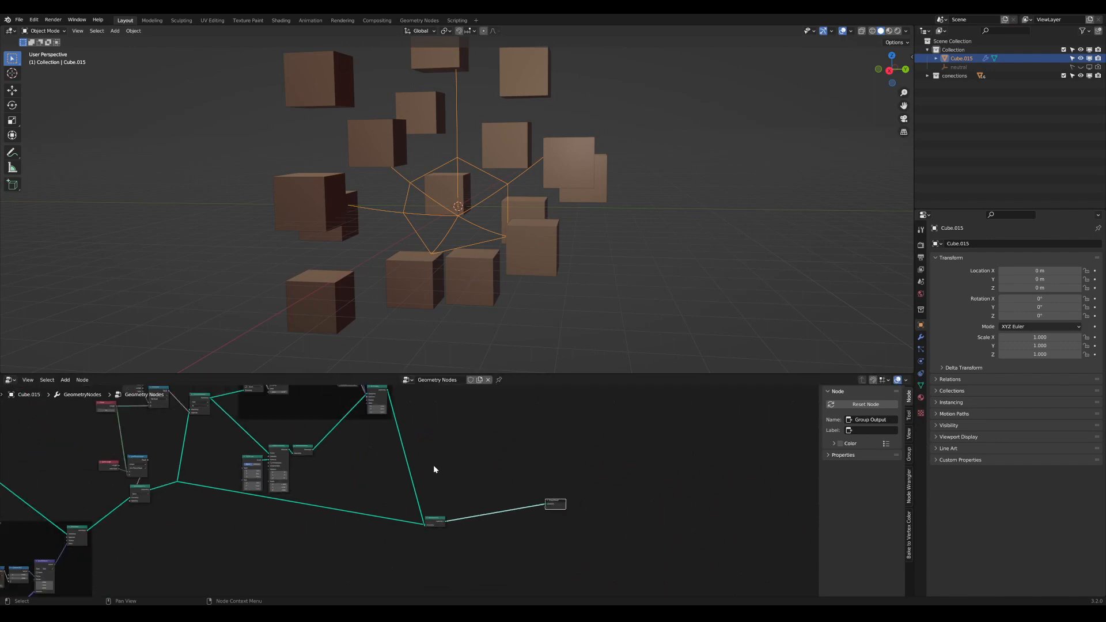
pyautogui.moveTo(489, 507); pyautogui.dragTo(452, 516, button='middle')
pyautogui.moveTo(515, 514); pyautogui.dragTo(586, 525)
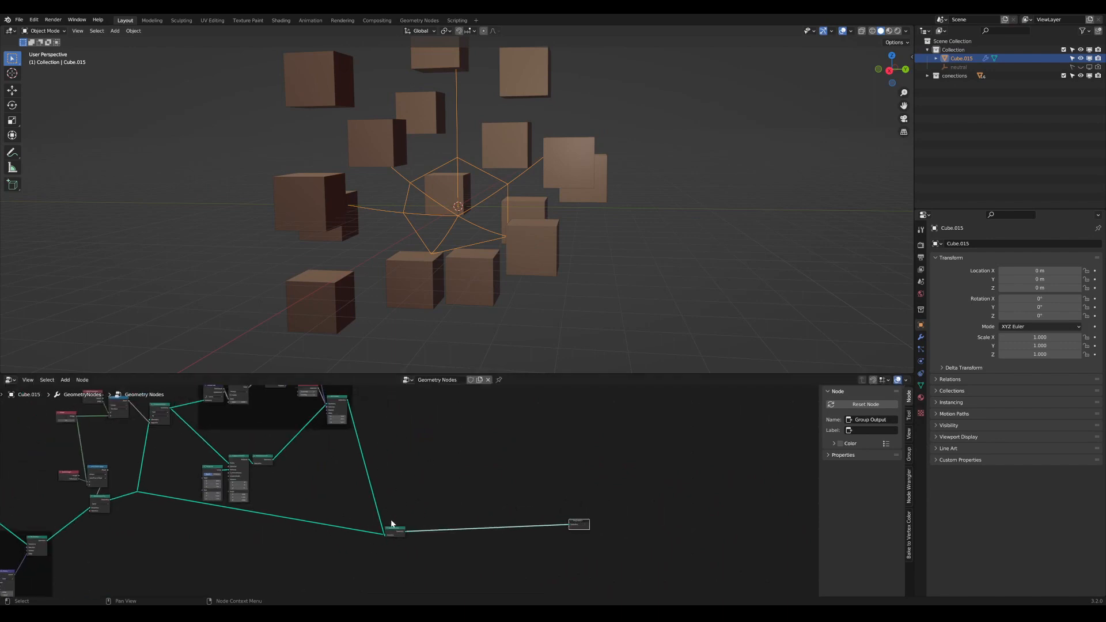
pyautogui.moveTo(399, 524); pyautogui.dragTo(429, 560, button='middle')
# Step: Connect the connect ring frame's Set Position output directly to Group Output to preview only the ring
pyautogui.scroll(2, 429, 560)
pyautogui.keyDown('ctrl'); pyautogui.keyDown('shift'); pyautogui.click(384, 443); pyautogui.keyUp('shift'); pyautogui.keyUp('ctrl')
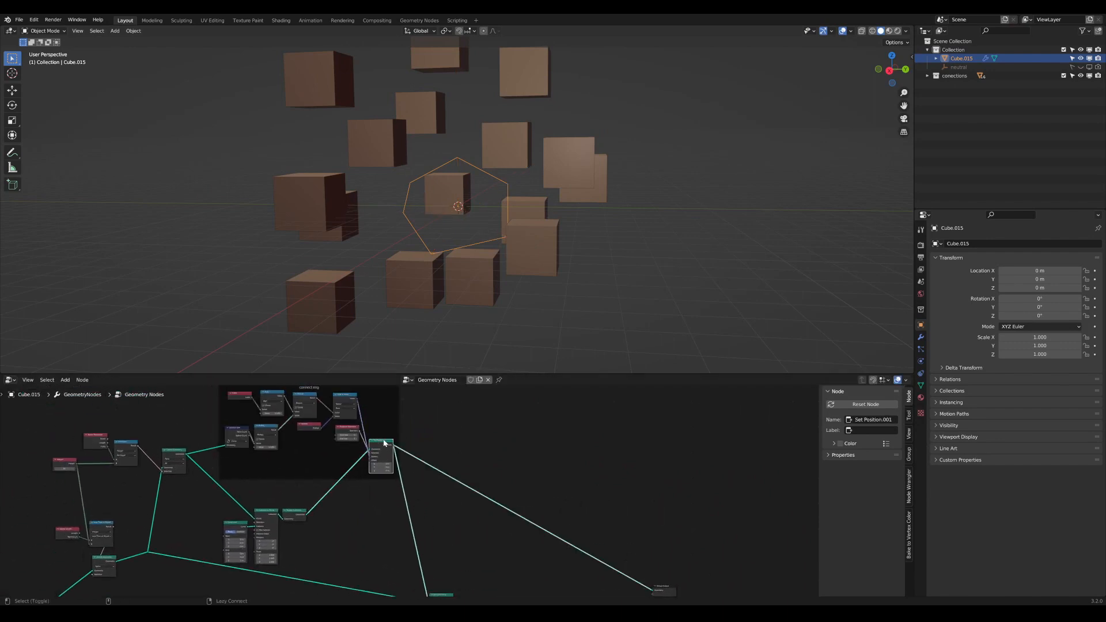
pyautogui.scroll(2, 474, 452)
pyautogui.moveTo(474, 454); pyautogui.dragTo(441, 475, button='middle')
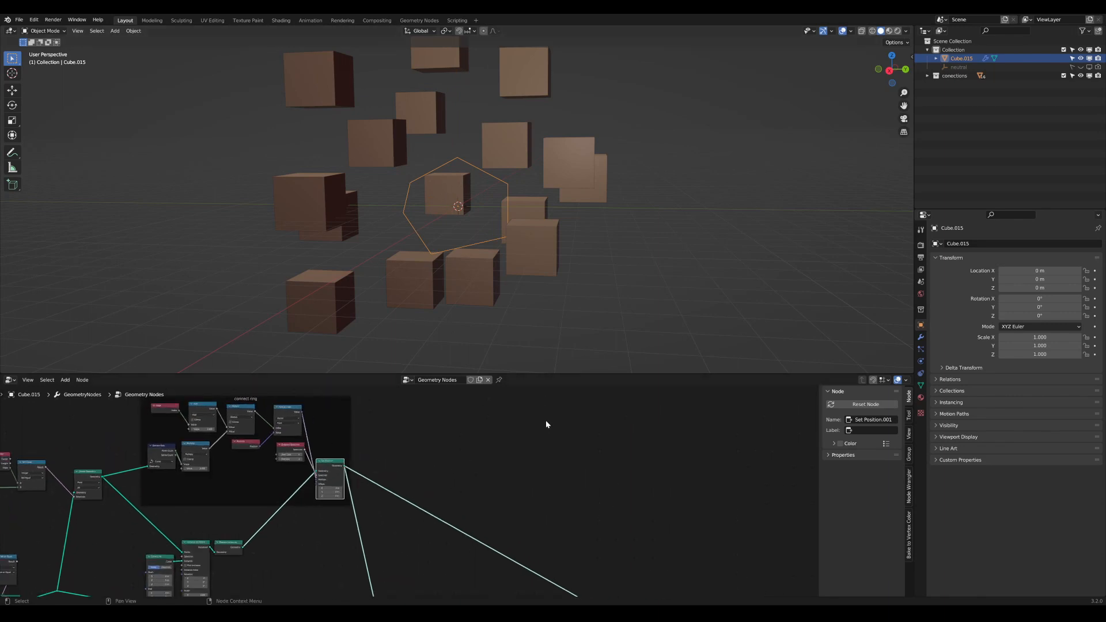
# Step: Enlarge the node editor and insert an Instance on Points node between Set Position and Group Output
pyautogui.press('Tab')
pyautogui.press('Escape')
pyautogui.moveTo(564, 374); pyautogui.dragTo(565, 228)
pyautogui.scroll(3, 520, 444)
pyautogui.press('Tab')
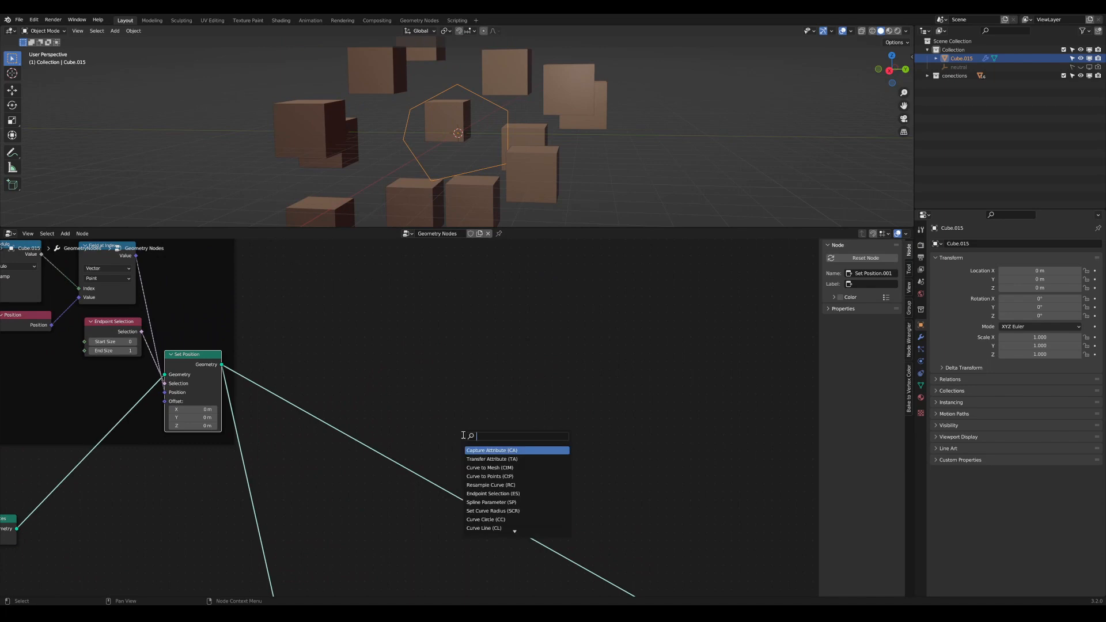
pyautogui.write('iop')
pyautogui.press('Return')
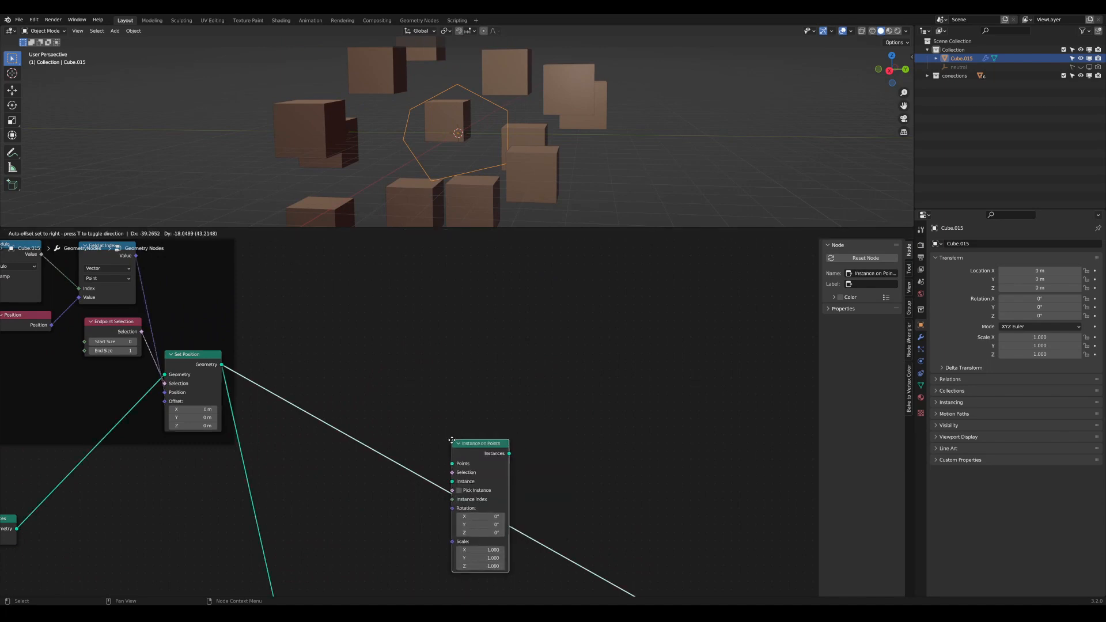
pyautogui.click(498, 350)
# Step: Add a Curve Line node and connect its Curve output to the Instance input of Instance on Points
pyautogui.press('Tab')
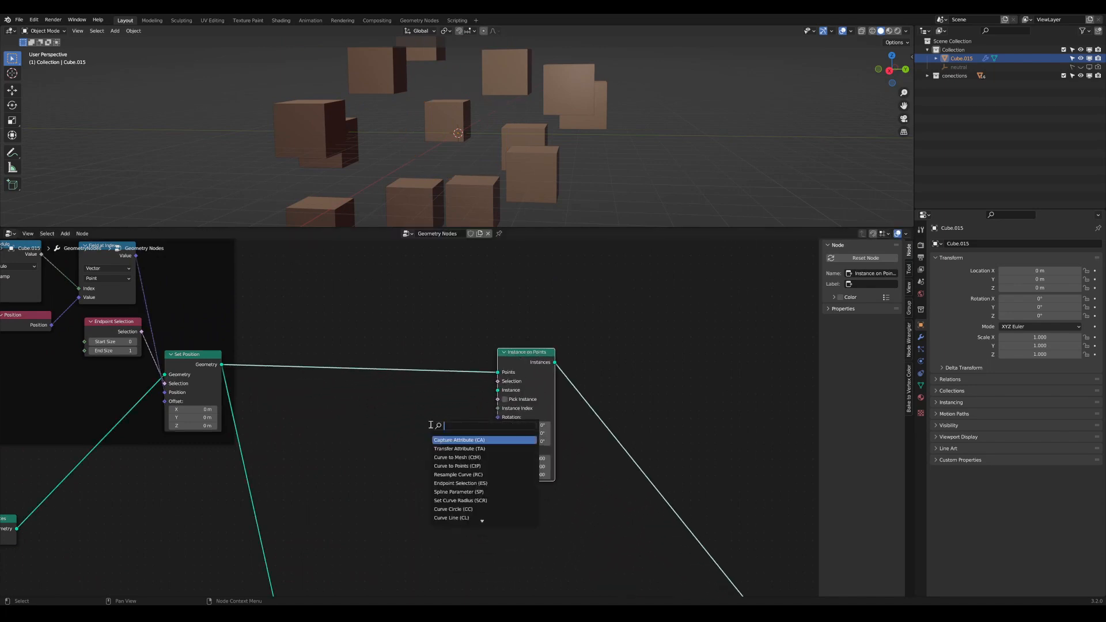
pyautogui.write('line')
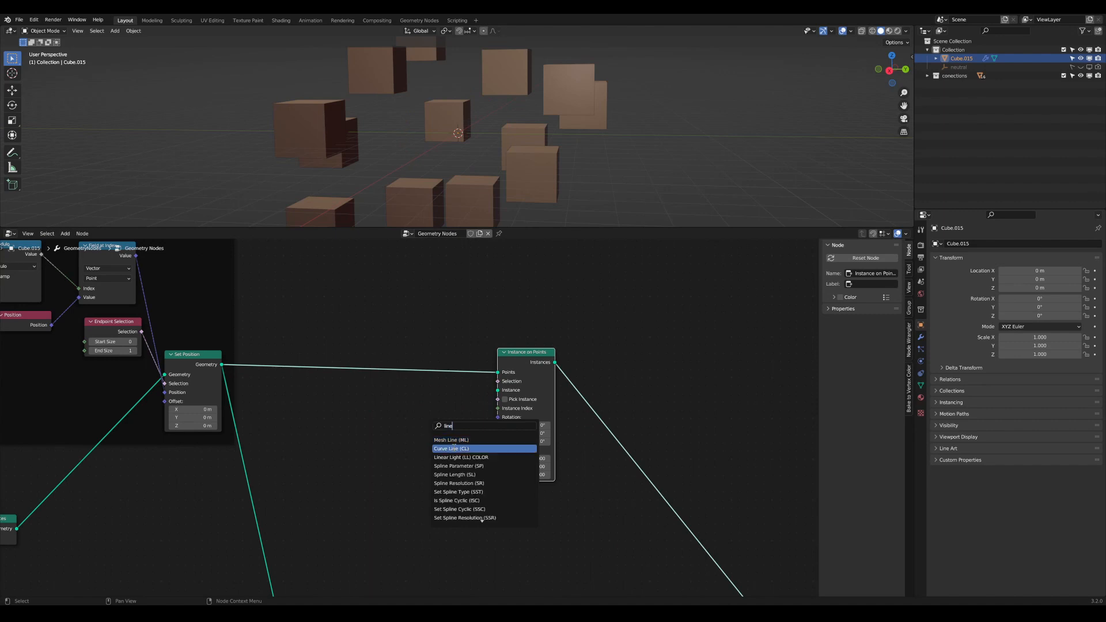
pyautogui.click(454, 448)
pyautogui.scroll(2, 440, 408)
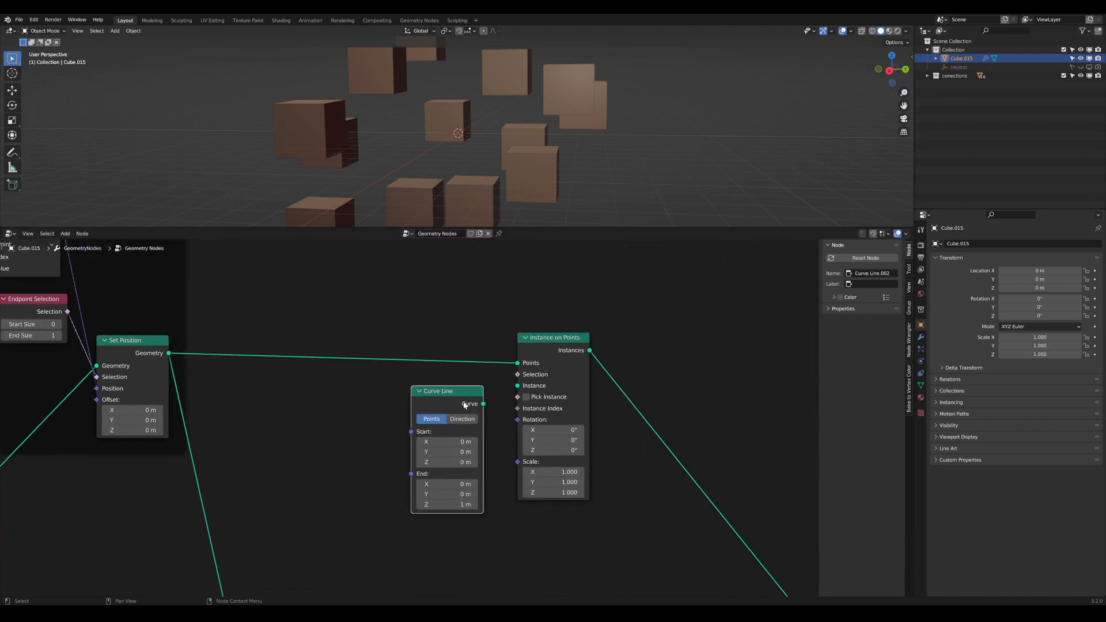
pyautogui.moveTo(520, 387); pyautogui.dragTo(520, 387)
pyautogui.scroll(-2, 411, 413)
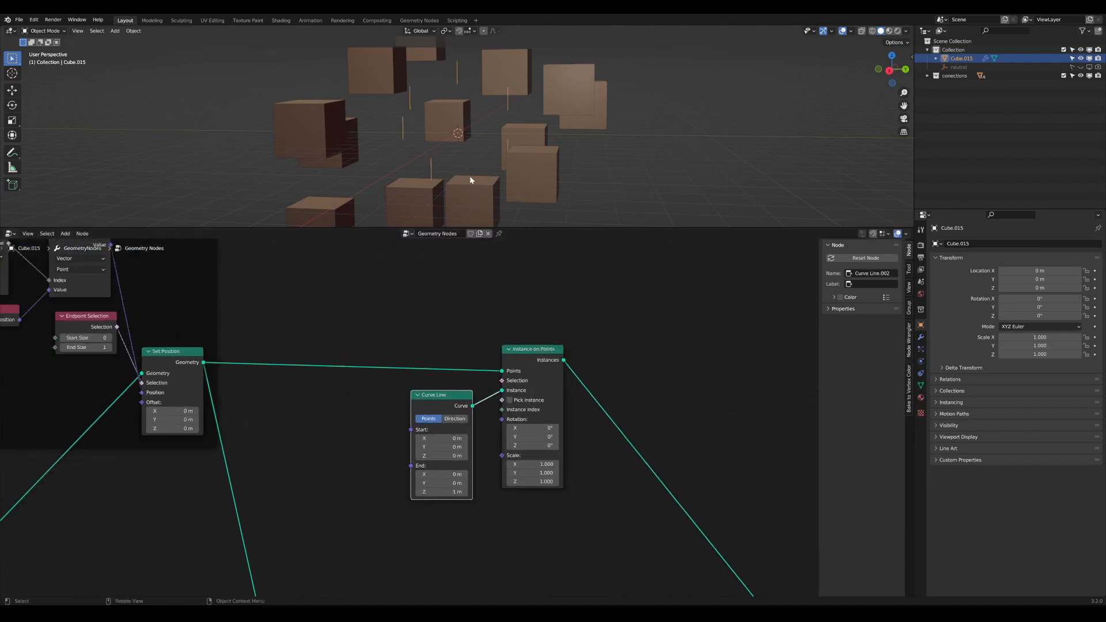
pyautogui.moveTo(469, 175)
pyautogui.mouseDown(button='middle')
pyautogui.moveTo(483, 158)
pyautogui.moveTo(470, 163)
pyautogui.mouseUp(button='middle')
pyautogui.scroll(-4, 467, 213)
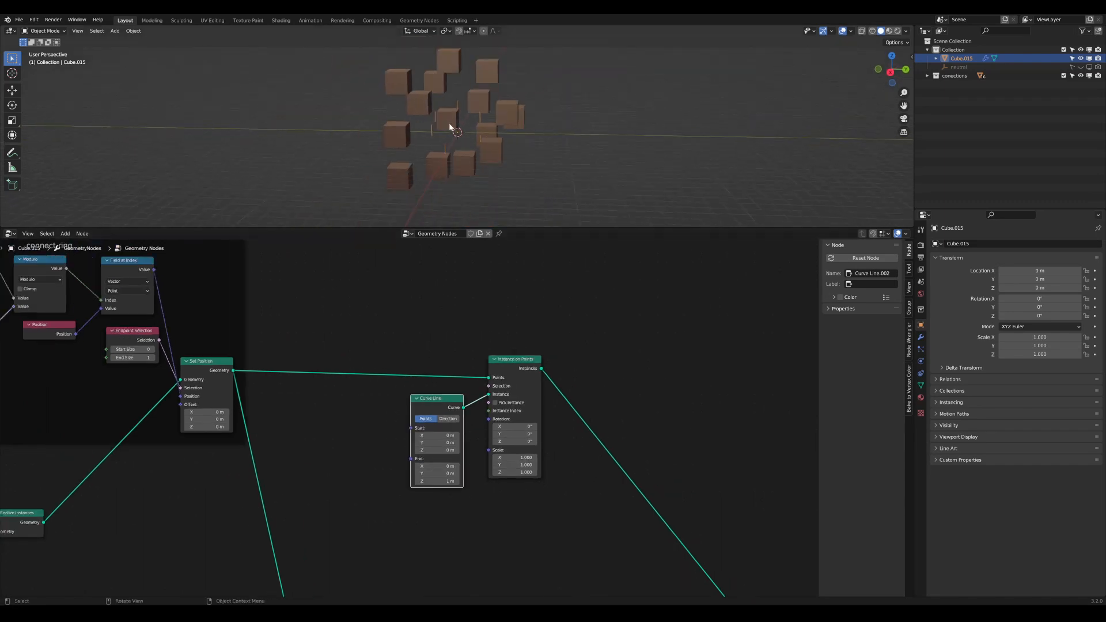
pyautogui.moveTo(449, 124); pyautogui.dragTo(503, 138, button='middle')
pyautogui.scroll(3, 501, 141)
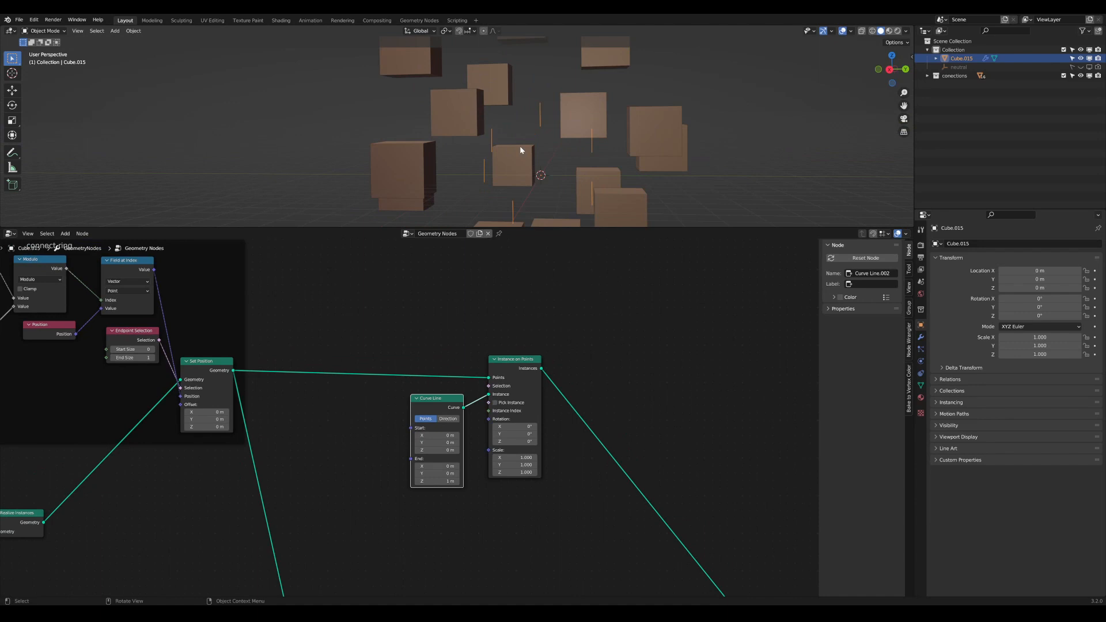
pyautogui.press('Tab')
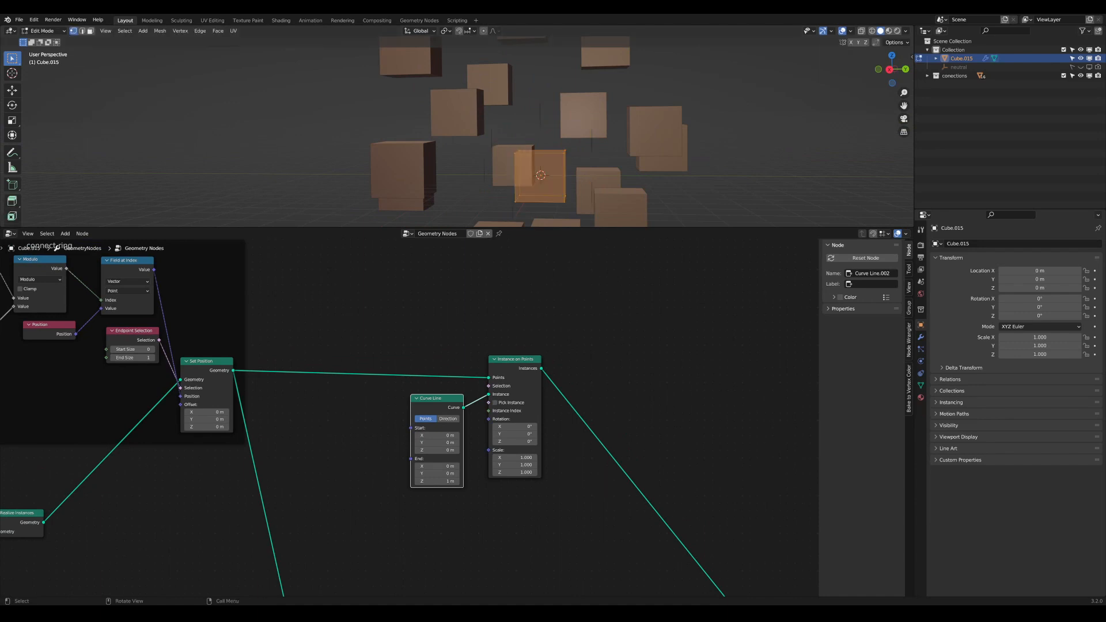
pyautogui.scroll(-1, 442, 407)
pyautogui.press('Tab')
pyautogui.press('Escape')
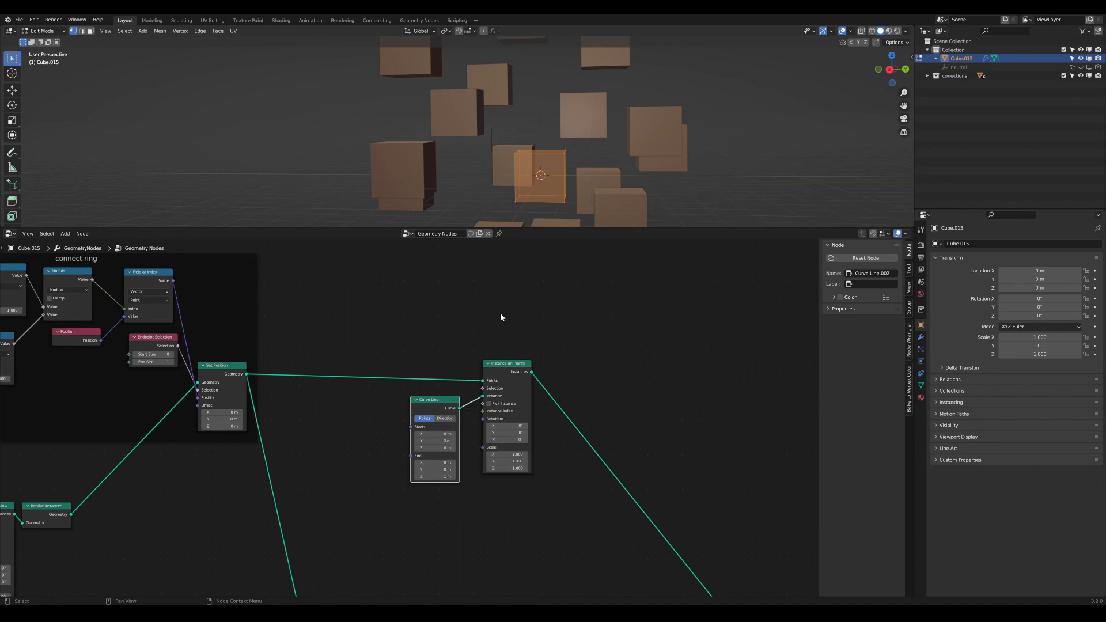
pyautogui.moveTo(500, 313); pyautogui.dragTo(496, 366, button='middle')
pyautogui.scroll(-1, 496, 367)
pyautogui.press('Tab')
# Step: Insert a Resample Curve node between the connect ring's Set Position and Instance on Points
pyautogui.scroll(2, 434, 393)
pyautogui.moveTo(426, 395); pyautogui.dragTo(423, 366, button='middle')
pyautogui.press('Tab')
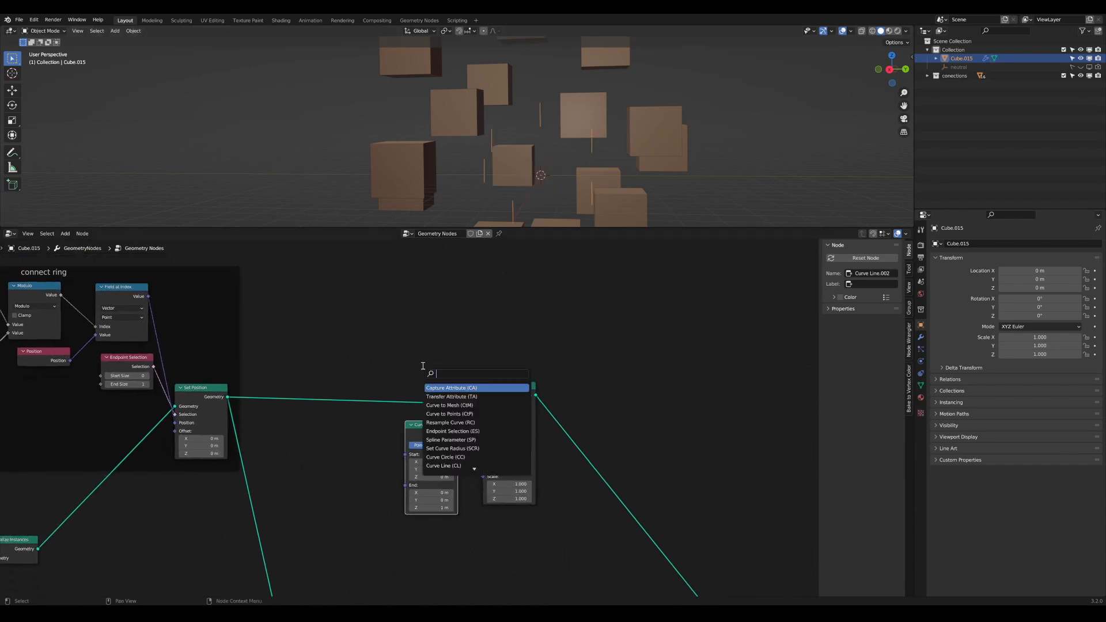
pyautogui.write('resa')
pyautogui.press('Return')
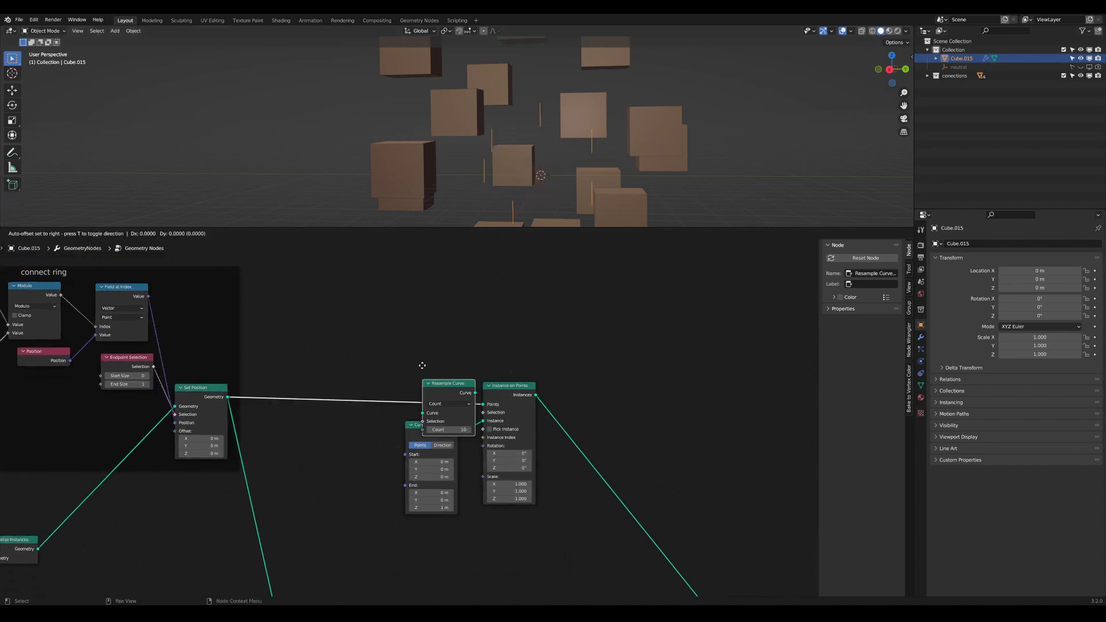
pyautogui.click(323, 357)
# Step: Switch the Resample Curve node to Length mode and set its length to 0.54 m
pyautogui.scroll(1, 325, 356)
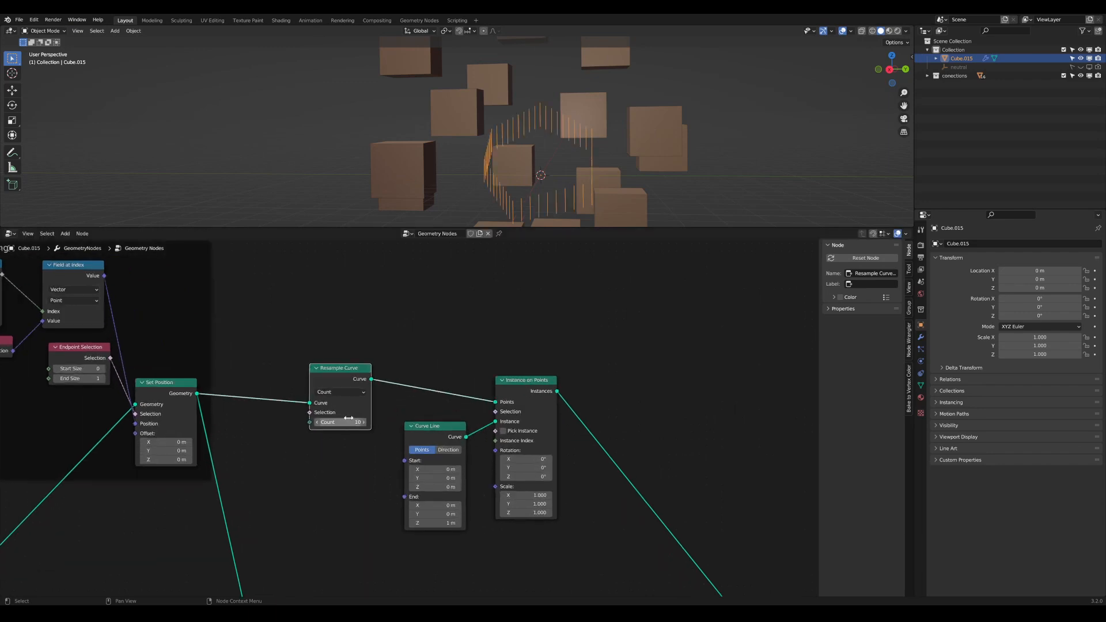
pyautogui.click(342, 424)
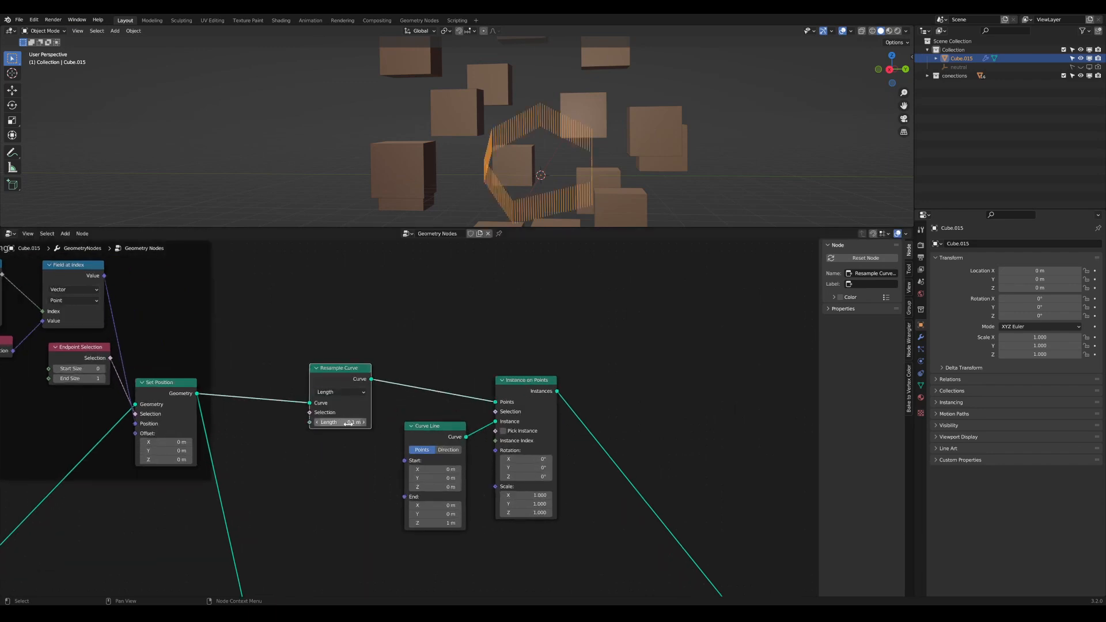
pyautogui.moveTo(349, 422); pyautogui.dragTo(438, 423)
# Step: Connect Instance on Points into Join Geometry, move Join Geometry closer to Group Output, and link it to Group Output
pyautogui.scroll(-5, 409, 417)
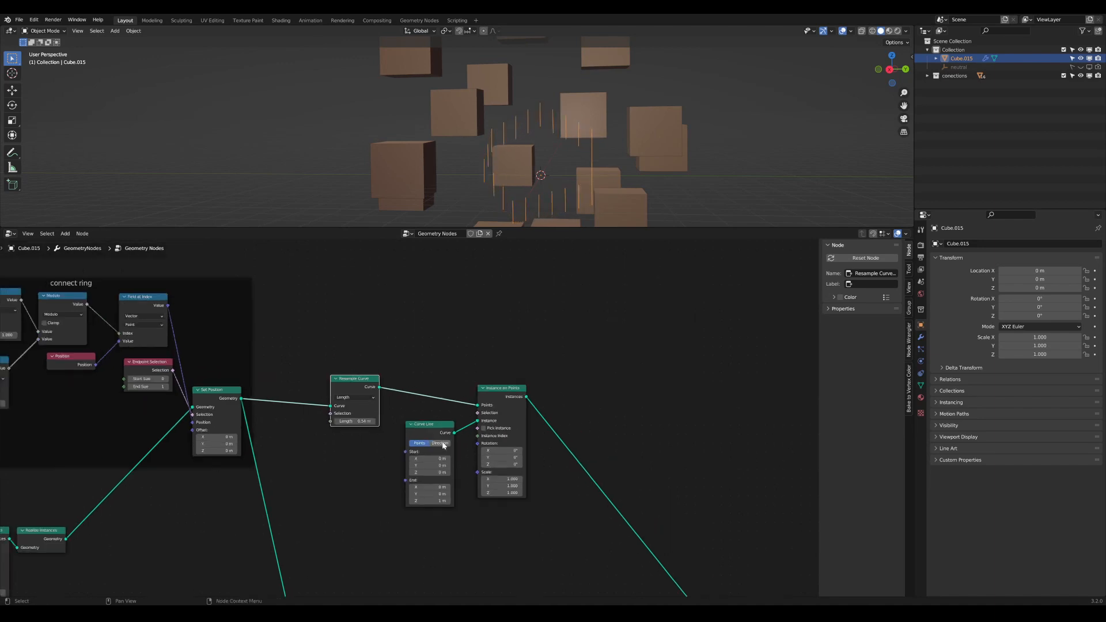
pyautogui.moveTo(523, 530); pyautogui.dragTo(488, 427, button='middle')
pyautogui.click(397, 467)
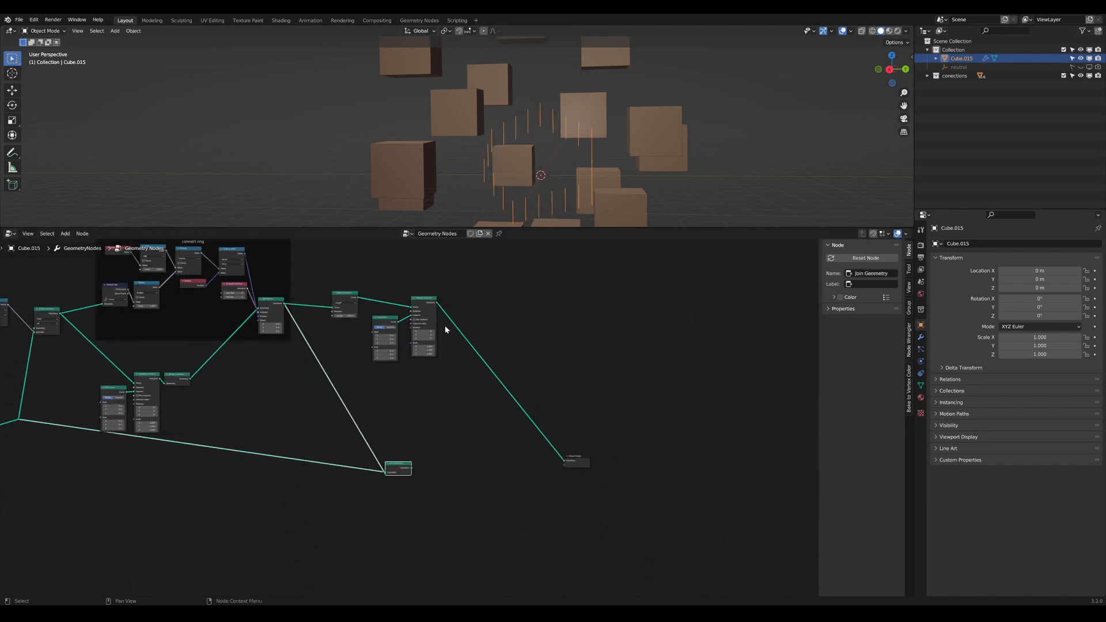
pyautogui.keyDown('alt'); pyautogui.moveTo(404, 464); pyautogui.dragTo(405, 465, button='right'); pyautogui.keyUp('alt')
pyautogui.moveTo(406, 467); pyautogui.dragTo(493, 471)
pyautogui.keyDown('ctrl'); pyautogui.keyDown('shift'); pyautogui.click(493, 471); pyautogui.keyUp('shift'); pyautogui.keyUp('ctrl')
pyautogui.moveTo(416, 465); pyautogui.dragTo(529, 474, button='middle')
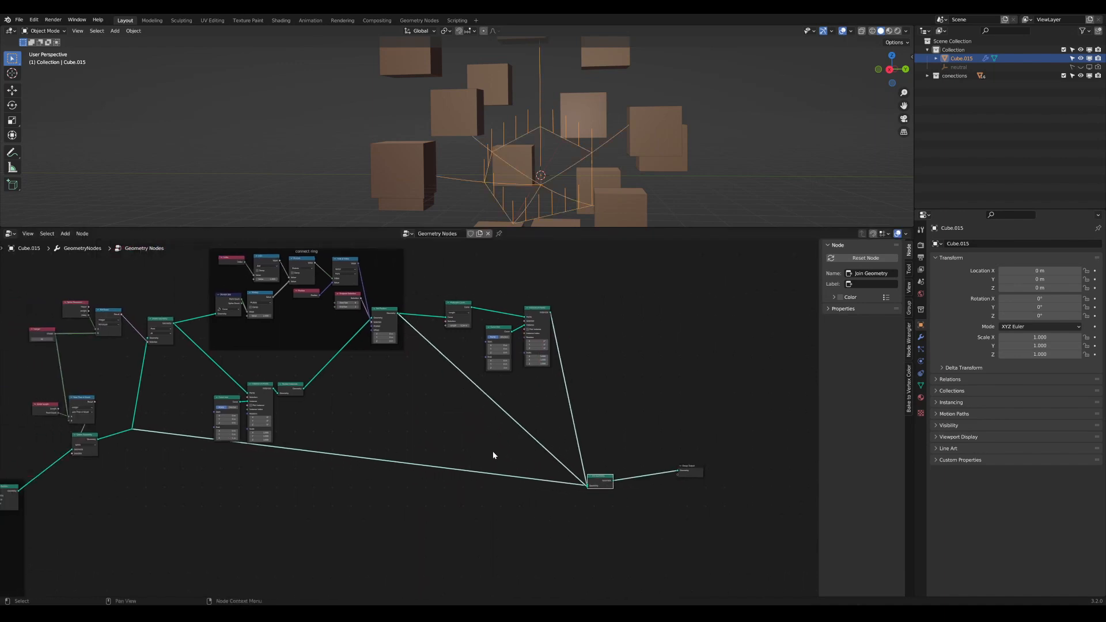
# Step: Add reroutes to the web curves and ring links feeding Join Geometry and move them down clear of the nodes
pyautogui.keyDown('shift'); pyautogui.moveTo(312, 437); pyautogui.dragTo(296, 496, button='right'); pyautogui.keyUp('shift')
pyautogui.press('g')
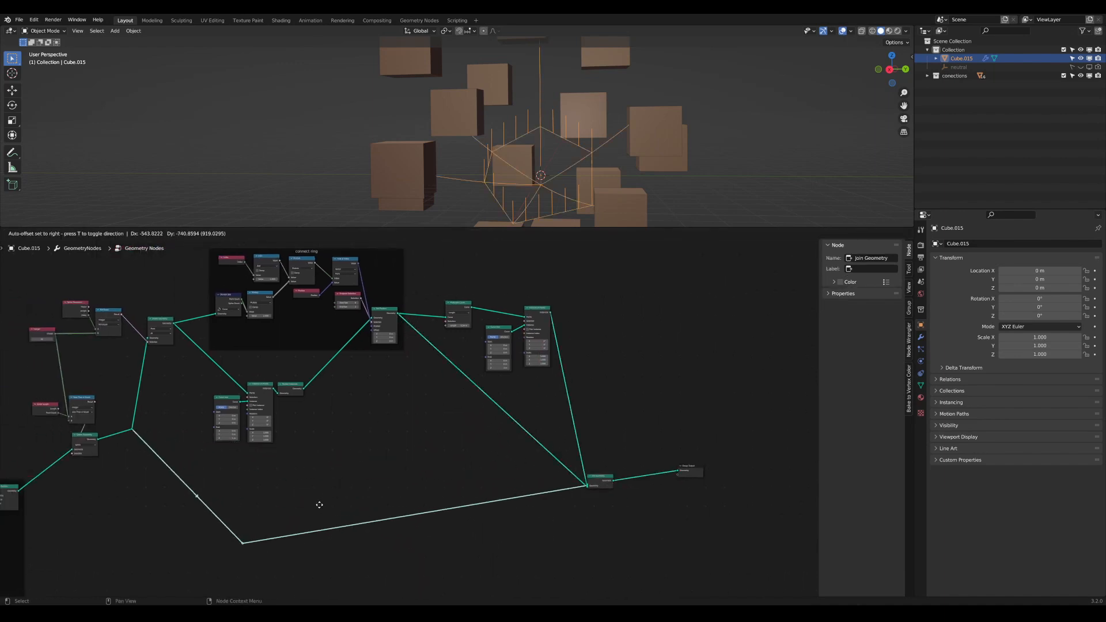
pyautogui.click(281, 522)
pyautogui.moveTo(502, 463); pyautogui.dragTo(372, 518, button='middle')
pyautogui.keyDown('shift'); pyautogui.moveTo(403, 465); pyautogui.dragTo(363, 485, button='right'); pyautogui.keyUp('shift')
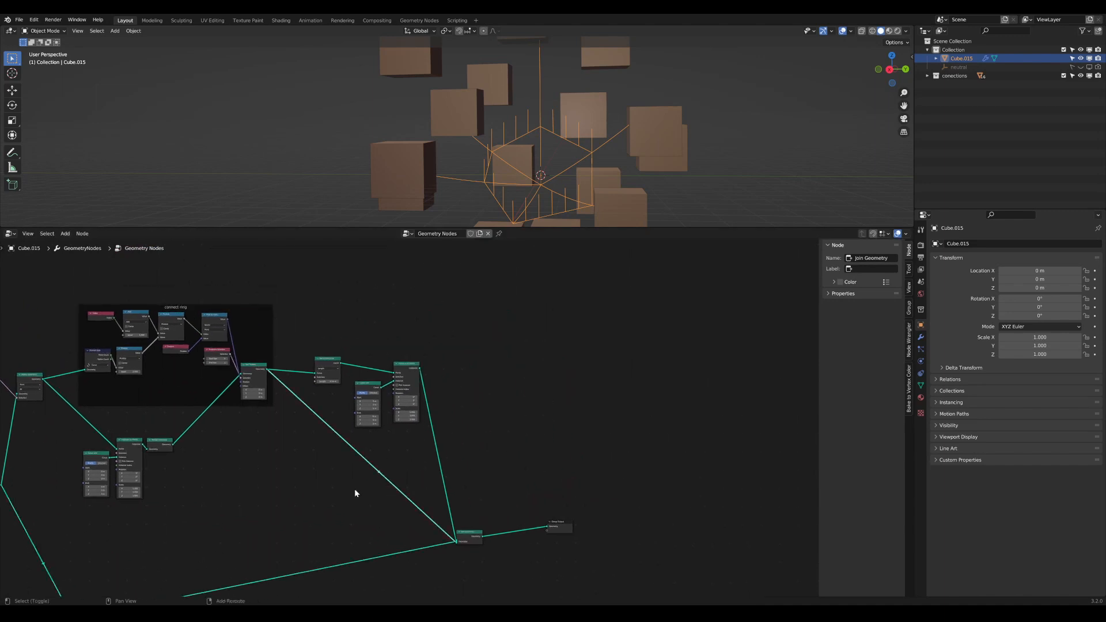
pyautogui.press('g')
pyautogui.click(286, 521)
# Step: Move the Resample Curve, Curve Line and Instance on Points nodes away from the connect ring frame and tidy their spacing
pyautogui.moveTo(428, 447); pyautogui.dragTo(312, 346)
pyautogui.press('g')
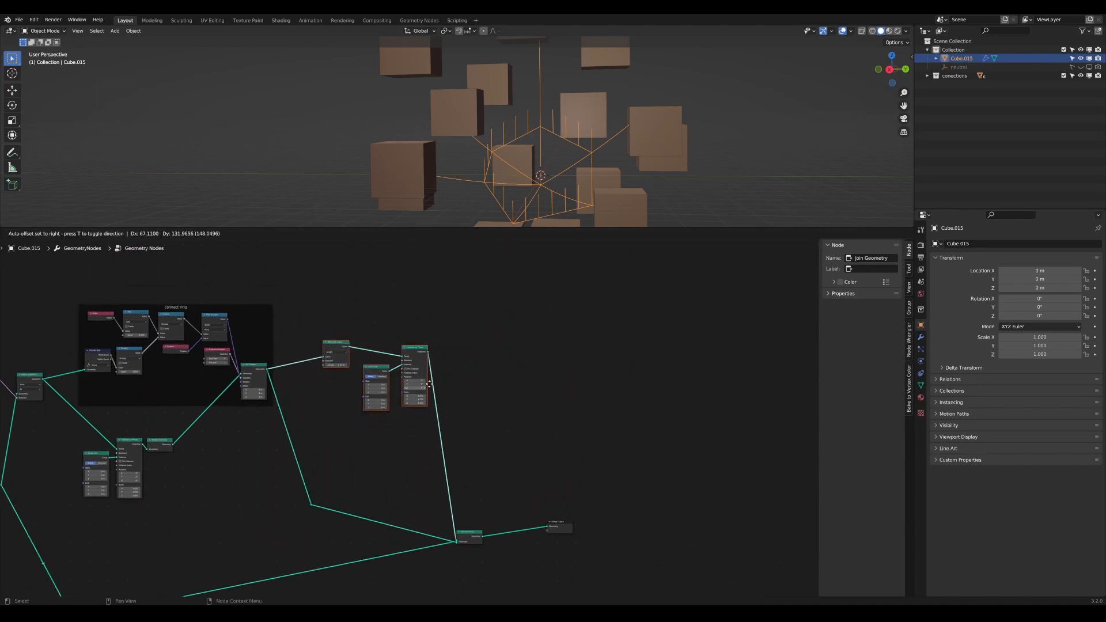
pyautogui.click(596, 495)
pyautogui.moveTo(485, 372); pyautogui.dragTo(556, 504, button='middle')
pyautogui.scroll(3, 557, 503)
pyautogui.moveTo(470, 432); pyautogui.dragTo(451, 452)
pyautogui.moveTo(403, 386); pyautogui.dragTo(455, 378)
pyautogui.scroll(1, 444, 380)
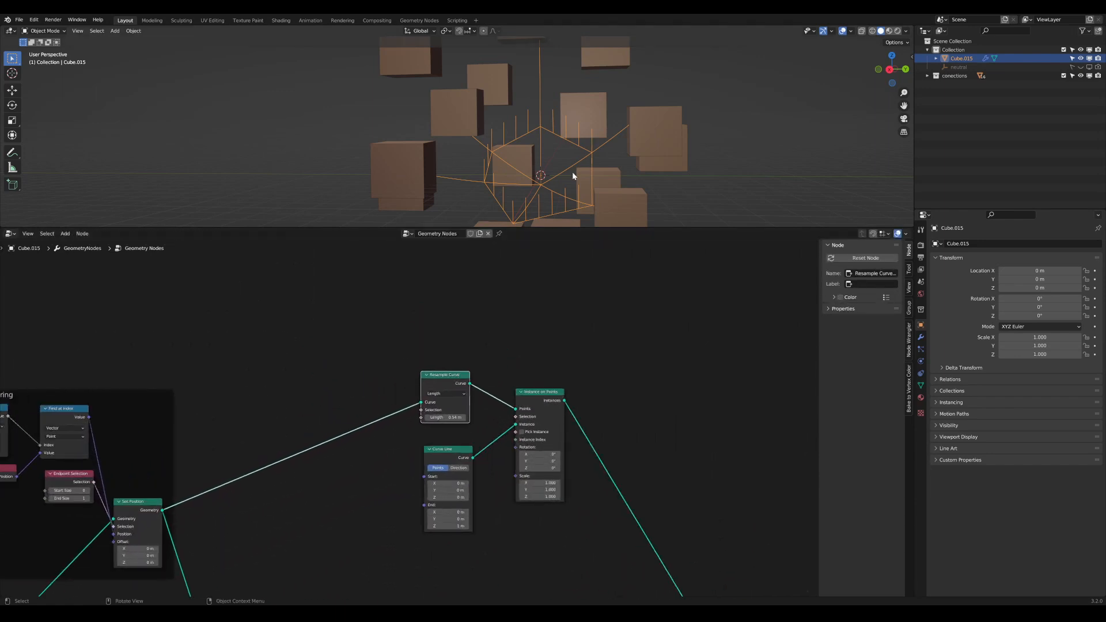
pyautogui.moveTo(572, 172); pyautogui.dragTo(589, 298, button='middle')
pyautogui.scroll(-1, 582, 322)
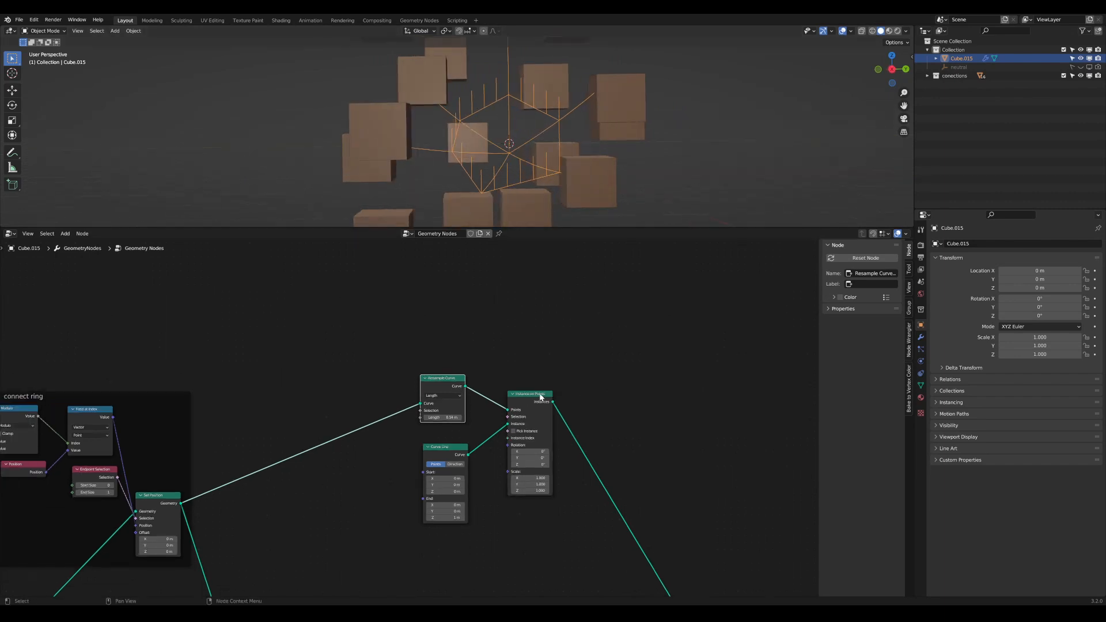
pyautogui.moveTo(540, 394); pyautogui.dragTo(518, 394)
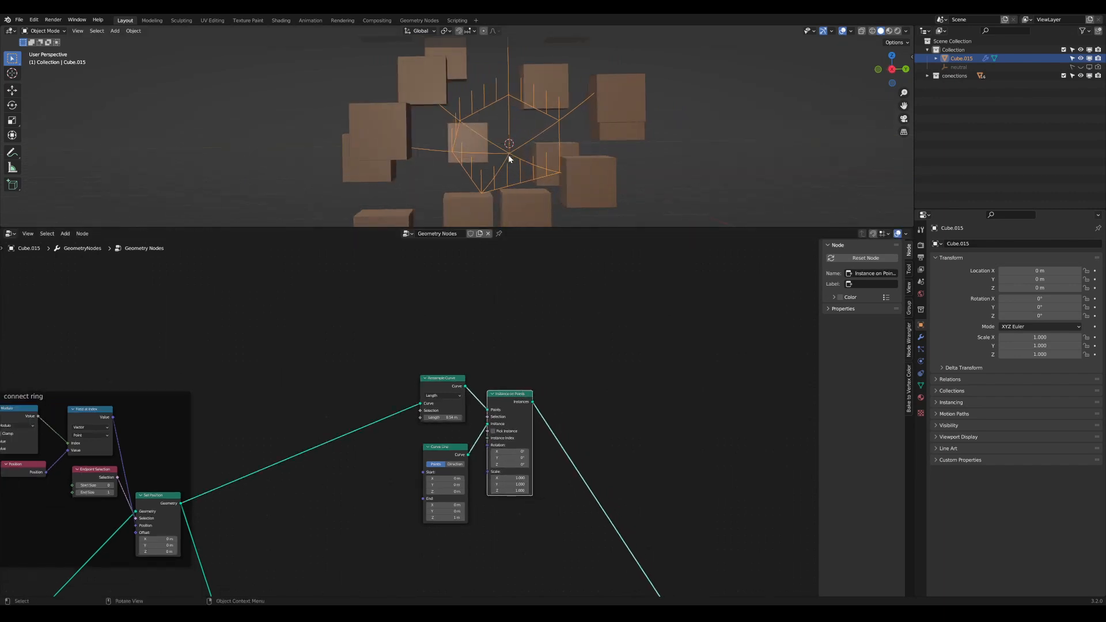
# Step: Insert a Set Position node between Instance on Points and Join Geometry
pyautogui.scroll(3, 452, 408)
pyautogui.moveTo(552, 442); pyautogui.dragTo(465, 423, button='middle')
pyautogui.press('Tab')
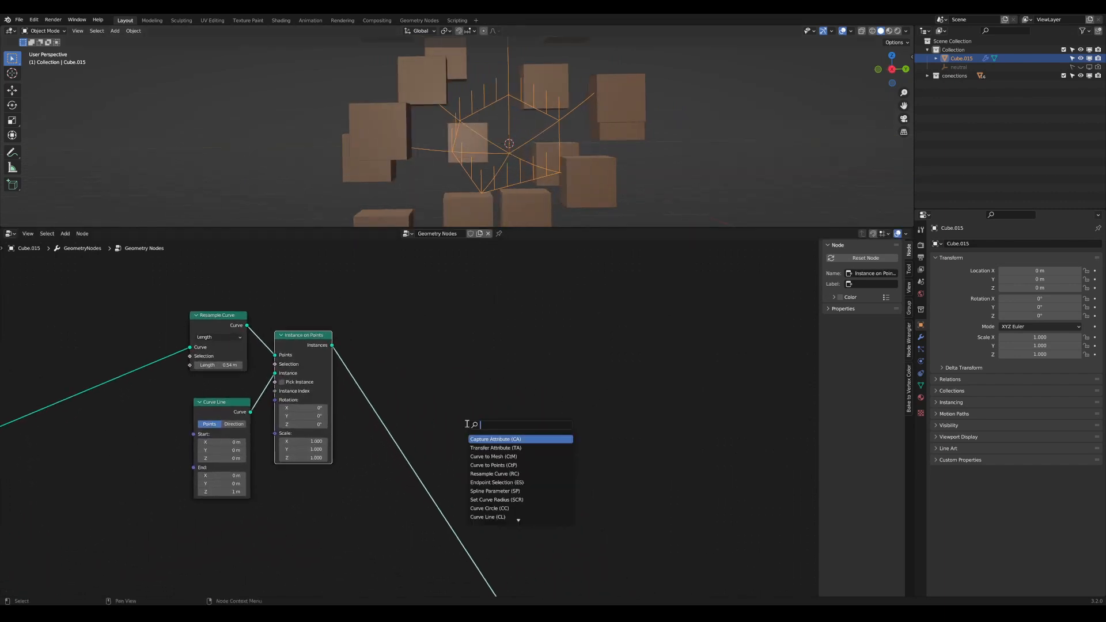
pyautogui.write('se')
pyautogui.click(487, 448)
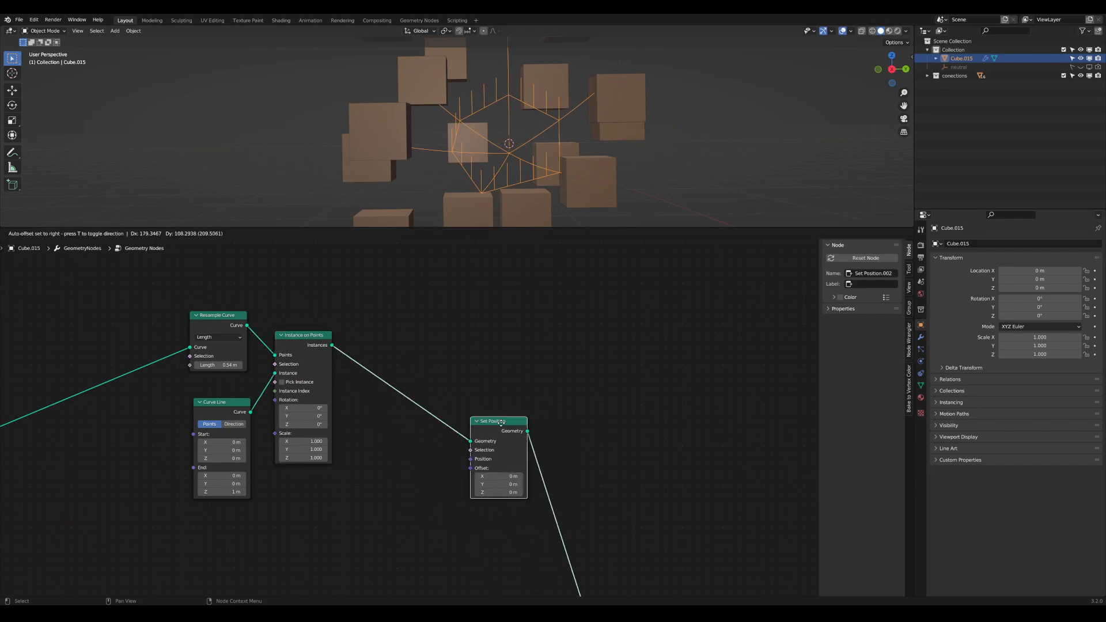
pyautogui.click(519, 334)
# Step: Add an Endpoint Selection node with Start Size 0 and connect it to the new Set Position node's Selection
pyautogui.moveTo(519, 335); pyautogui.dragTo(509, 374, button='middle')
pyautogui.press('Tab')
pyautogui.write('end')
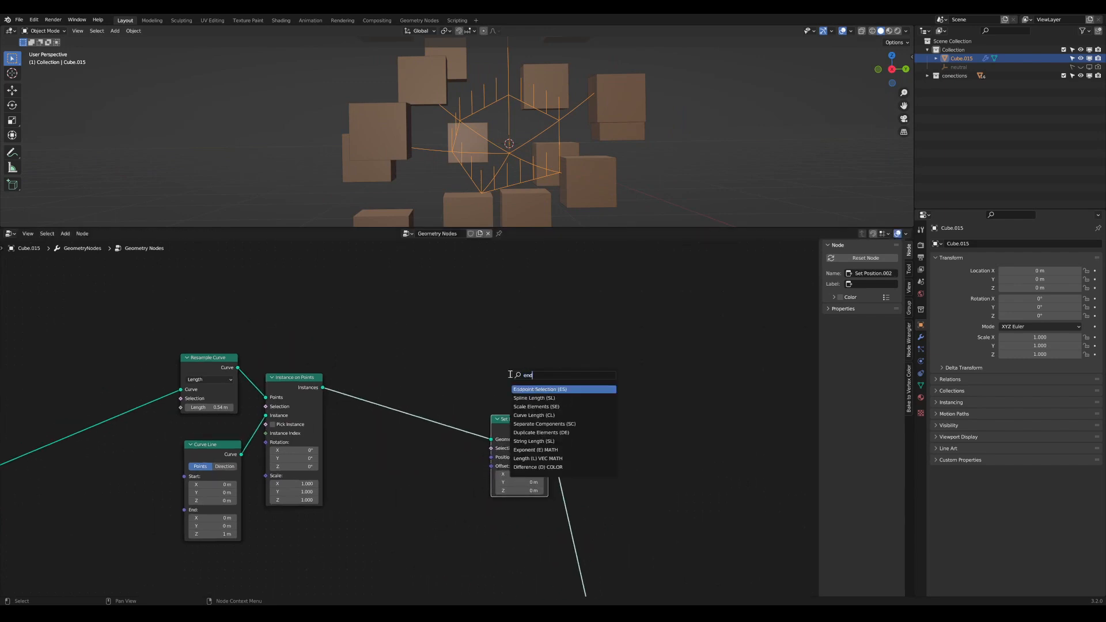
pyautogui.click(545, 391)
pyautogui.click(545, 393)
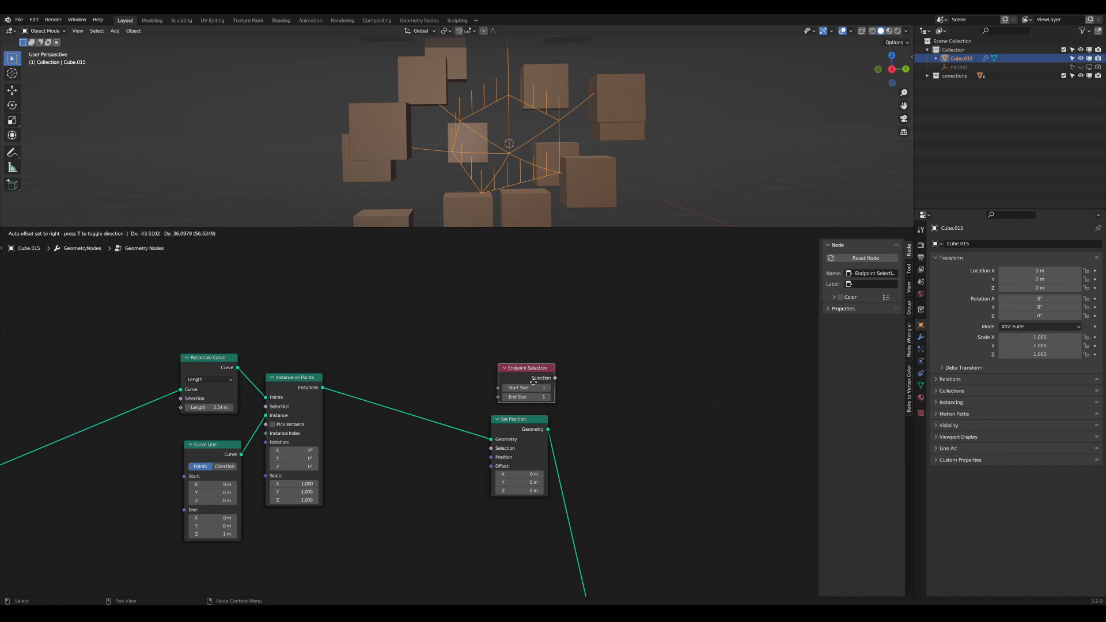
pyautogui.click(504, 391)
pyautogui.scroll(2, 519, 386)
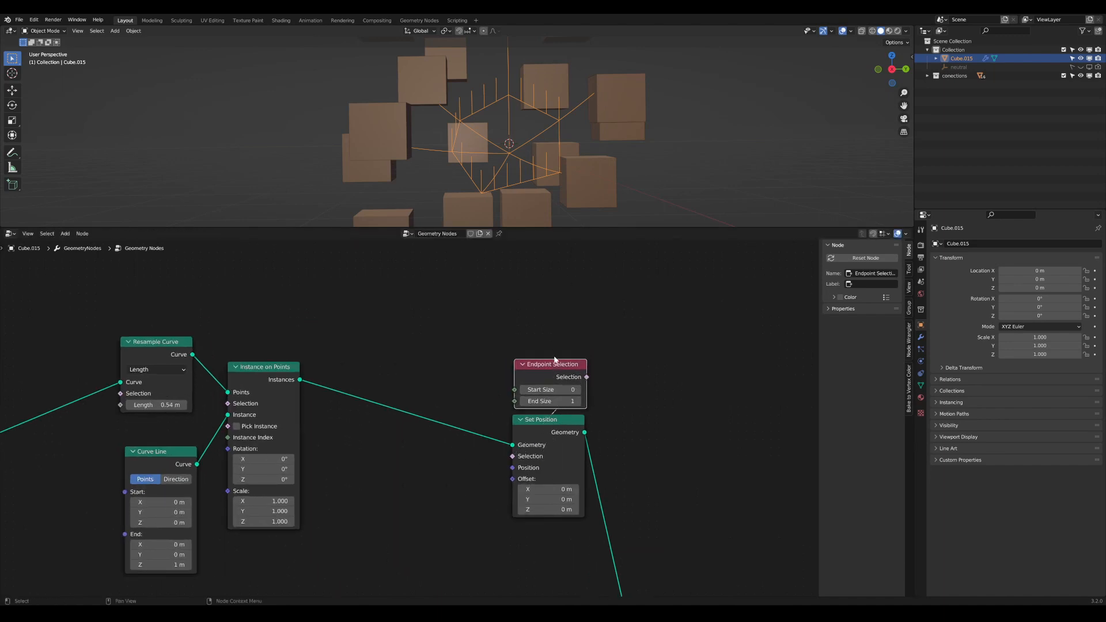
# Step: Connect the web curves' Delete Geometry node directly to Group Output to preview only those curves
pyautogui.scroll(-3, 543, 345)
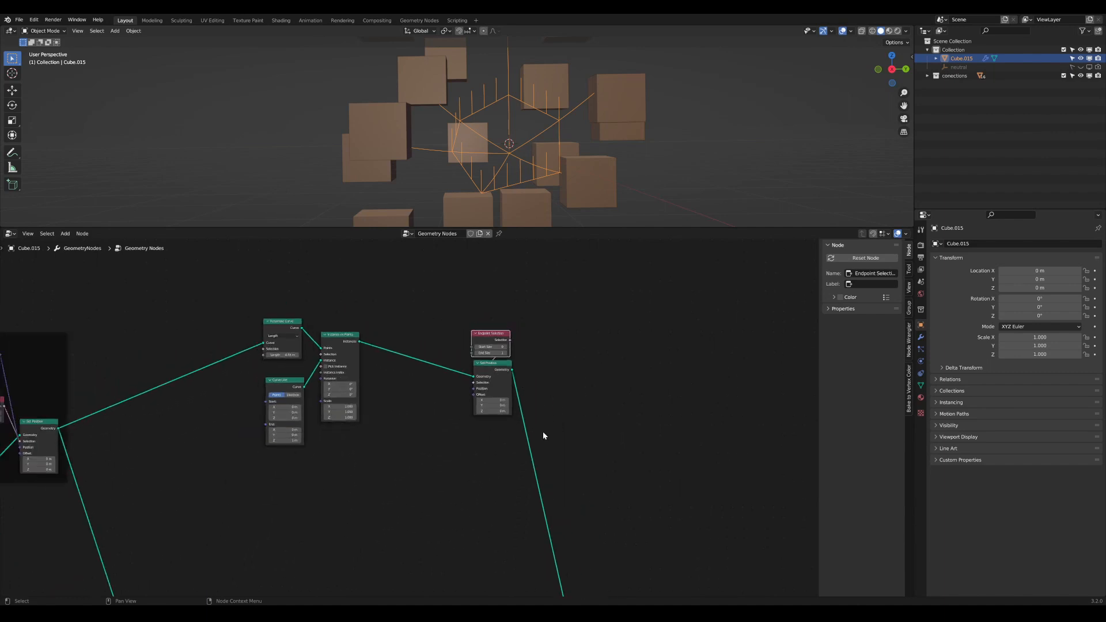
pyautogui.scroll(-3, 543, 436)
pyautogui.moveTo(521, 456); pyautogui.dragTo(626, 380, button='middle')
pyautogui.moveTo(493, 505); pyautogui.dragTo(619, 400, button='middle')
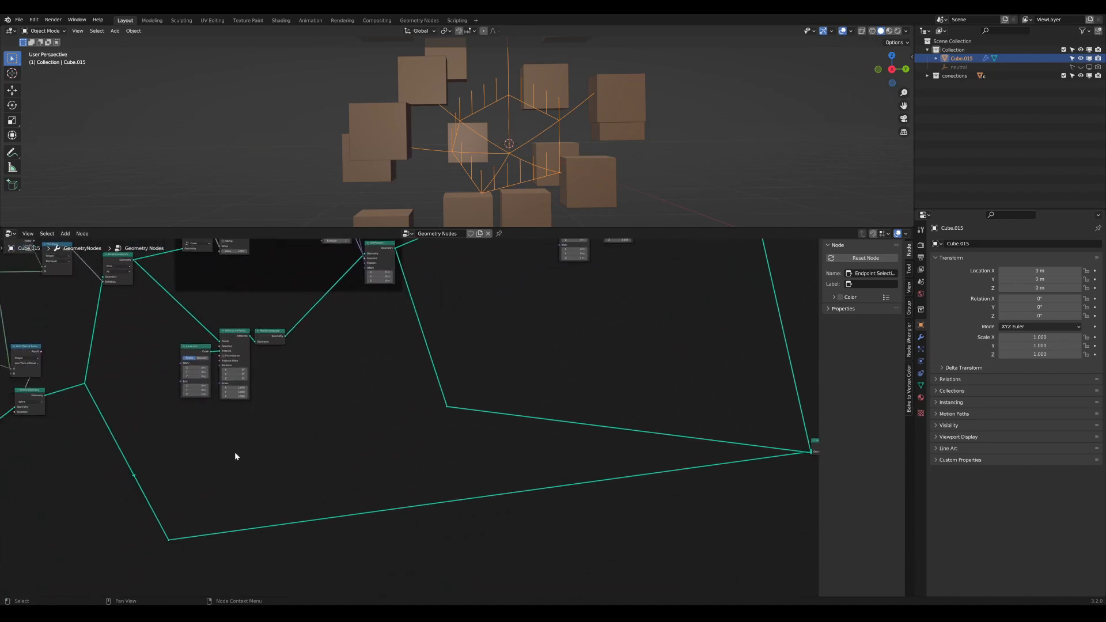
pyautogui.moveTo(145, 445); pyautogui.dragTo(199, 447, button='middle')
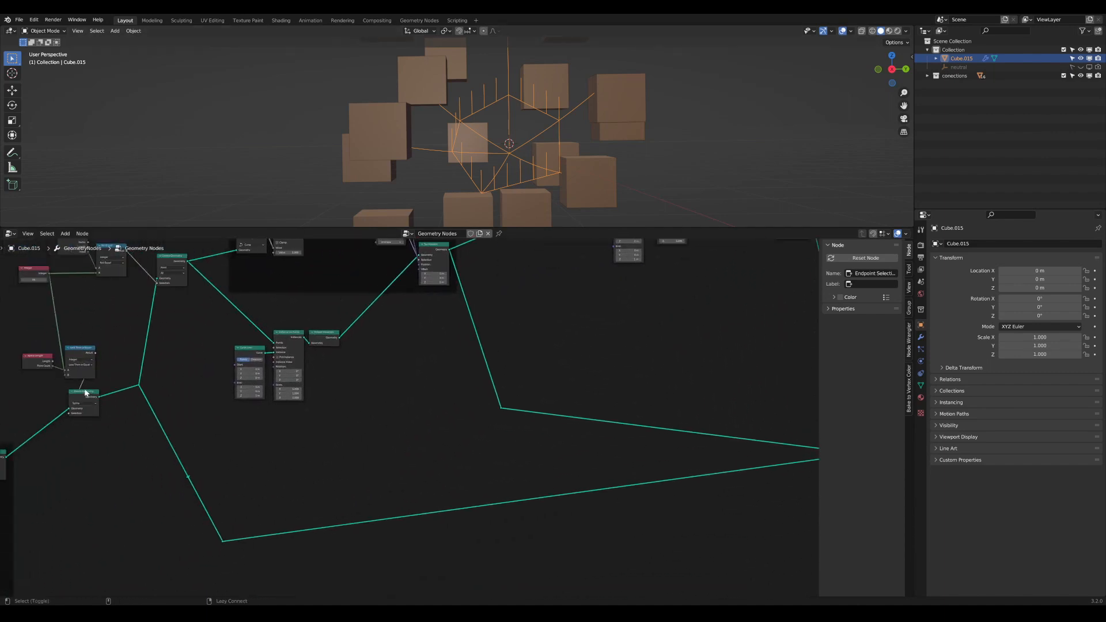
pyautogui.keyDown('ctrl'); pyautogui.keyDown('shift'); pyautogui.click(86, 392); pyautogui.keyUp('shift'); pyautogui.keyUp('ctrl')
# Step: Add a Transfer Attribute node in the free space before Join Geometry
pyautogui.moveTo(572, 427); pyautogui.dragTo(311, 512, button='middle')
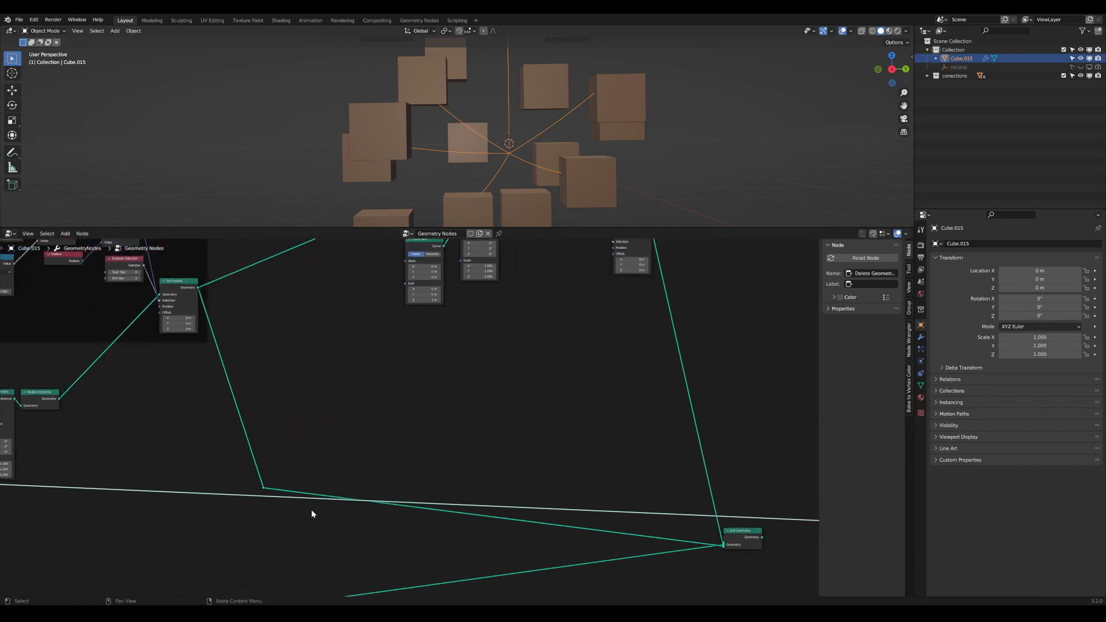
pyautogui.scroll(1, 524, 435)
pyautogui.press('Tab')
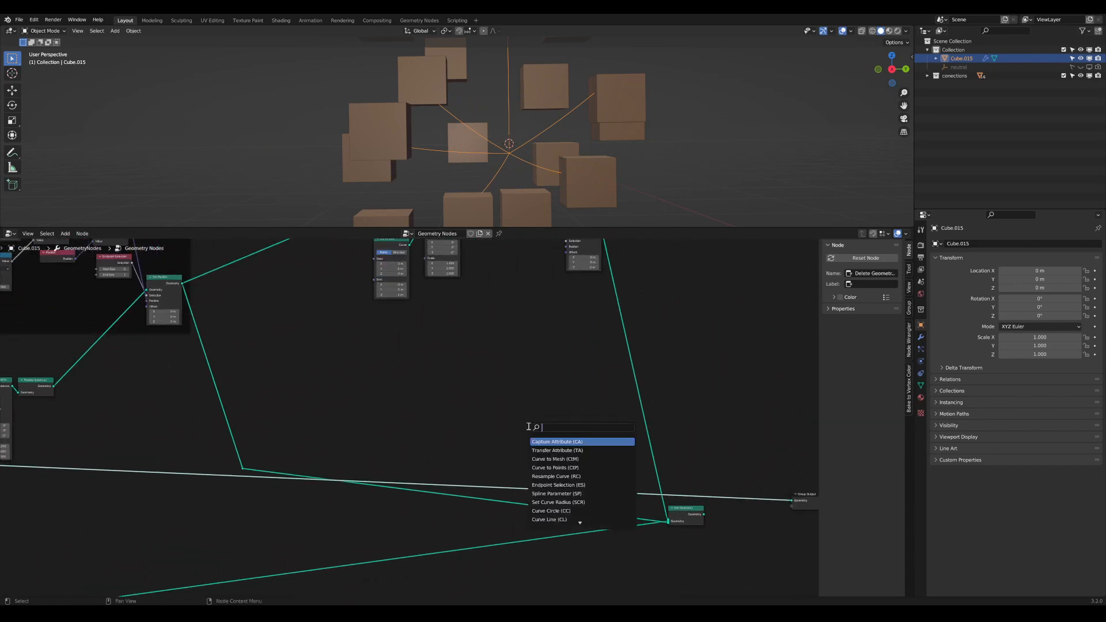
pyautogui.click(532, 450)
pyautogui.click(527, 416)
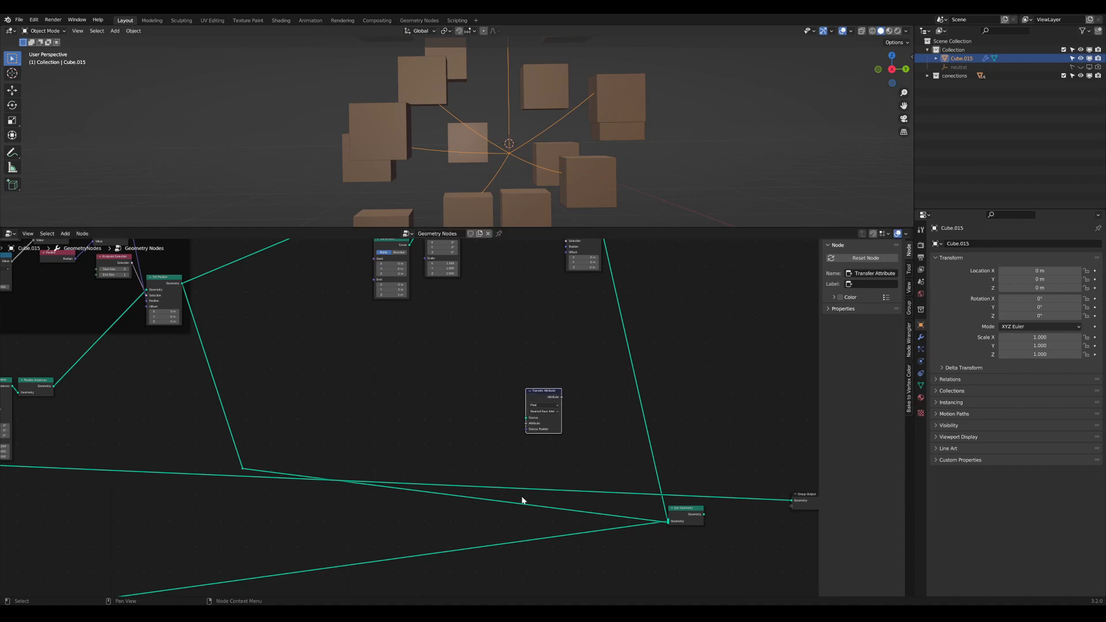
# Step: Add a reroute on the web curves link into Join Geometry and connect it to Transfer Attribute's Source input
pyautogui.moveTo(518, 500); pyautogui.dragTo(522, 449, button='middle')
pyautogui.scroll(1, 521, 448)
pyautogui.keyDown('shift'); pyautogui.moveTo(498, 521); pyautogui.dragTo(505, 479, button='right'); pyautogui.keyUp('shift')
pyautogui.scroll(3, 483, 534)
pyautogui.moveTo(502, 483); pyautogui.dragTo(489, 552, button='middle')
pyautogui.moveTo(497, 562); pyautogui.dragTo(536, 391)
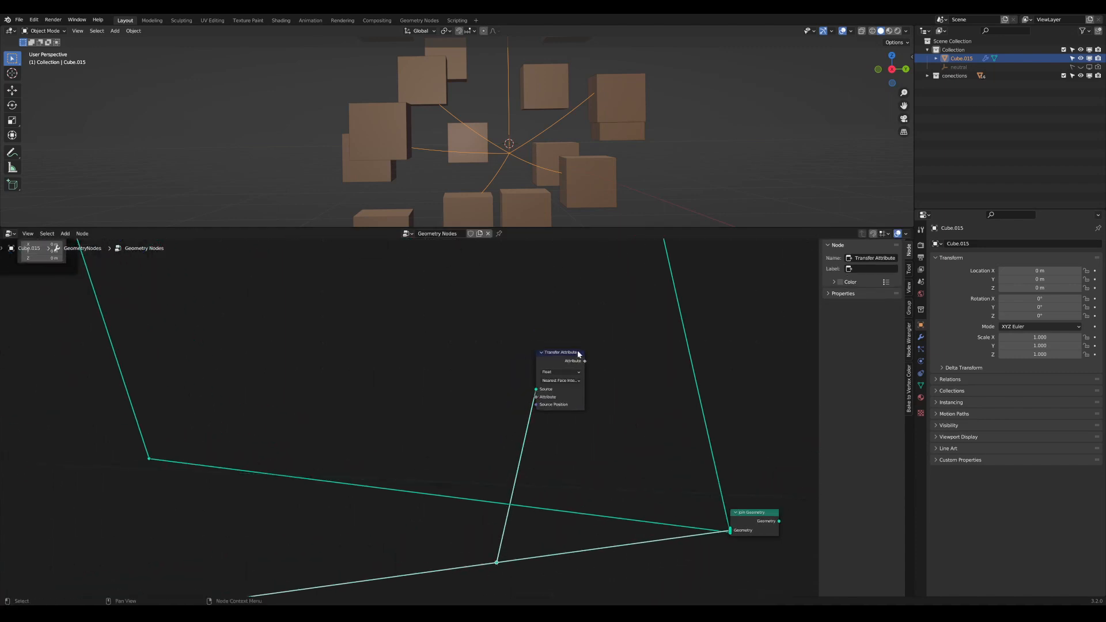
# Step: Move the Transfer Attribute node further up and set its data type to Vector
pyautogui.moveTo(577, 353); pyautogui.dragTo(579, 301)
pyautogui.moveTo(579, 302); pyautogui.dragTo(454, 406, button='middle')
pyautogui.scroll(6, 511, 472)
pyautogui.scroll(2, 483, 426)
pyautogui.click(495, 437)
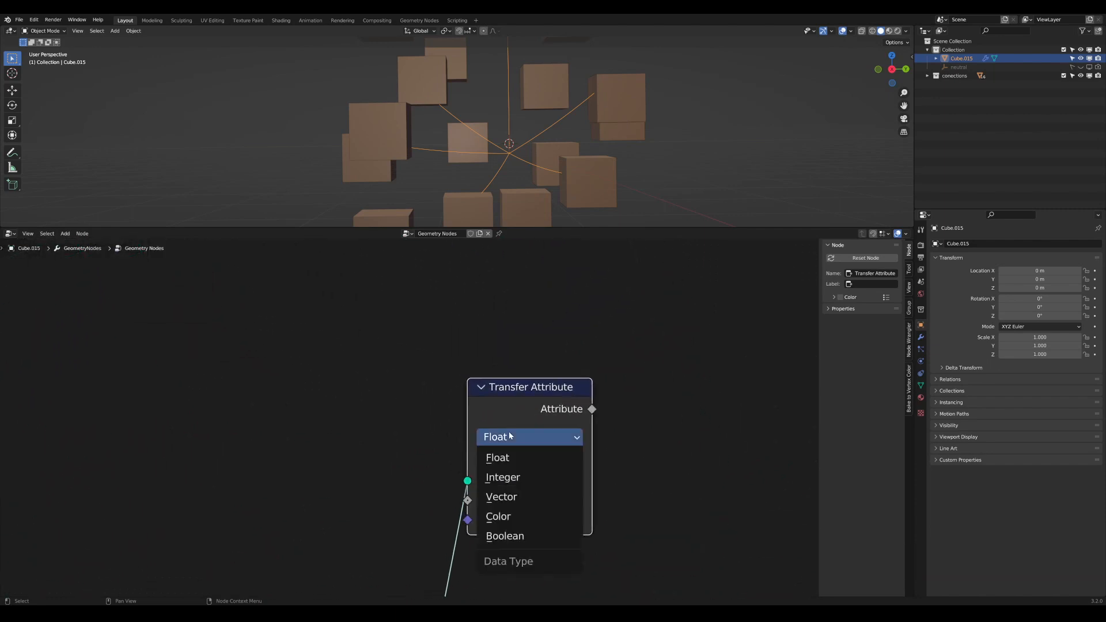
pyautogui.click(511, 498)
# Step: Add a Position node, connect it to Transfer Attribute's Attribute input, and arrange the two nodes side by side
pyautogui.hotkey('shift', 'a')
pyautogui.write('pos')
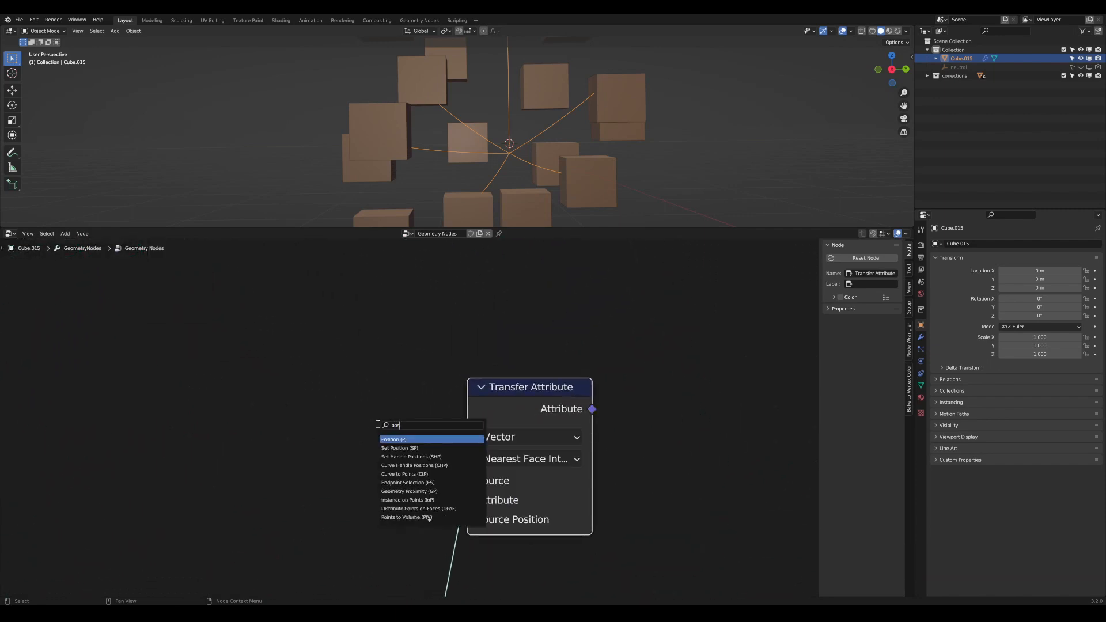
pyautogui.press('Return')
pyautogui.click(428, 497)
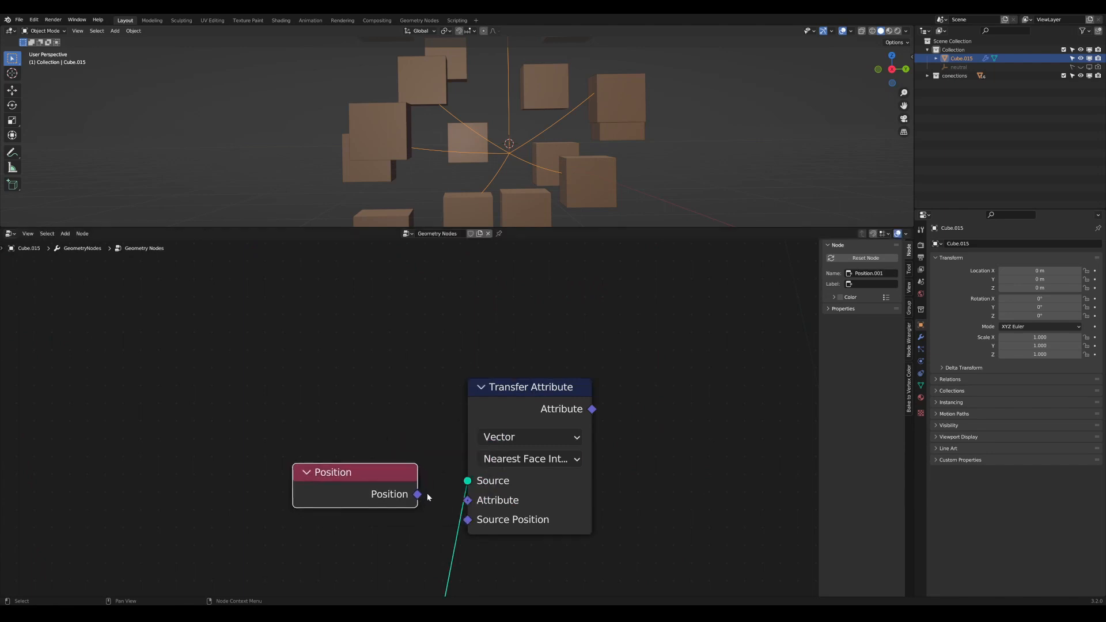
pyautogui.moveTo(469, 500); pyautogui.dragTo(471, 500)
pyautogui.moveTo(524, 390); pyautogui.dragTo(569, 378)
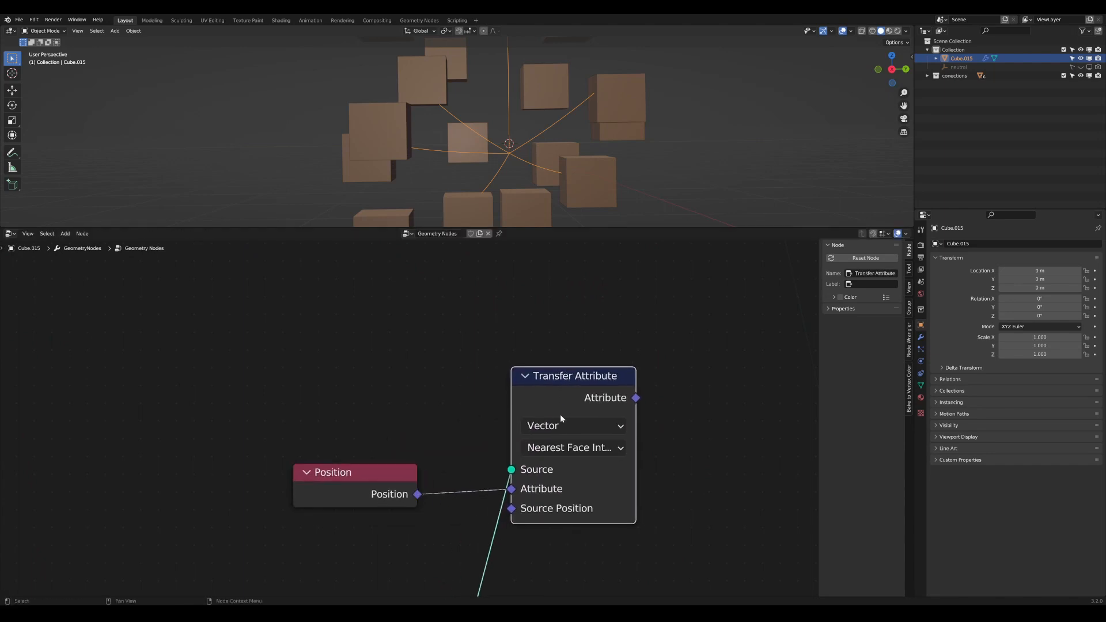
pyautogui.moveTo(392, 473); pyautogui.dragTo(447, 456)
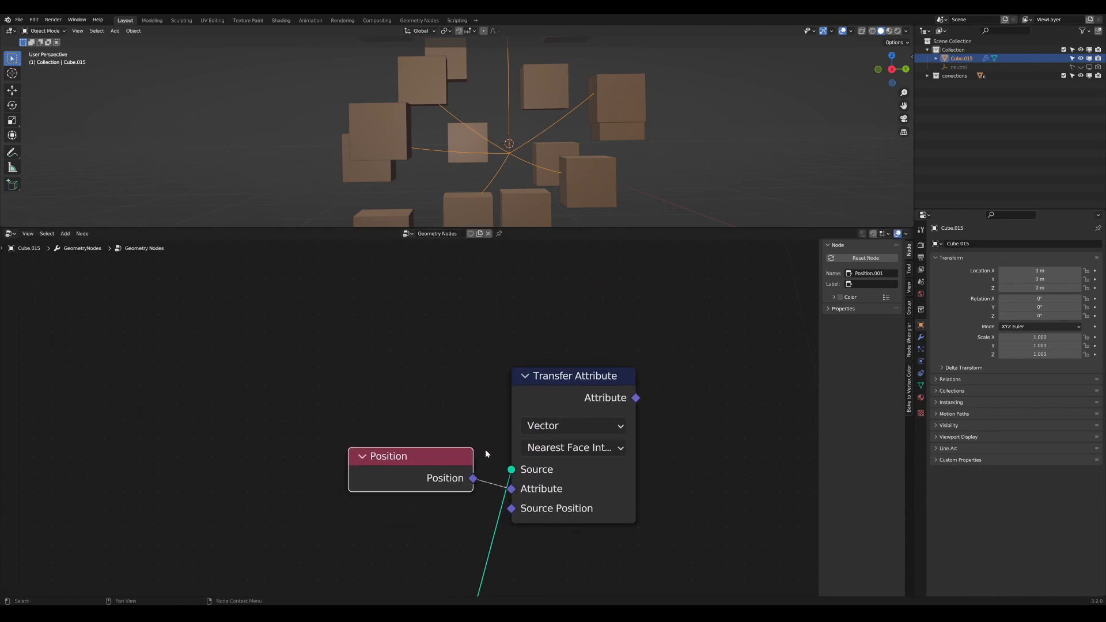
# Step: Set the Transfer Attribute node's mapping to Index and move the Position node slightly closer to it
pyautogui.click(573, 448)
pyautogui.click(554, 509)
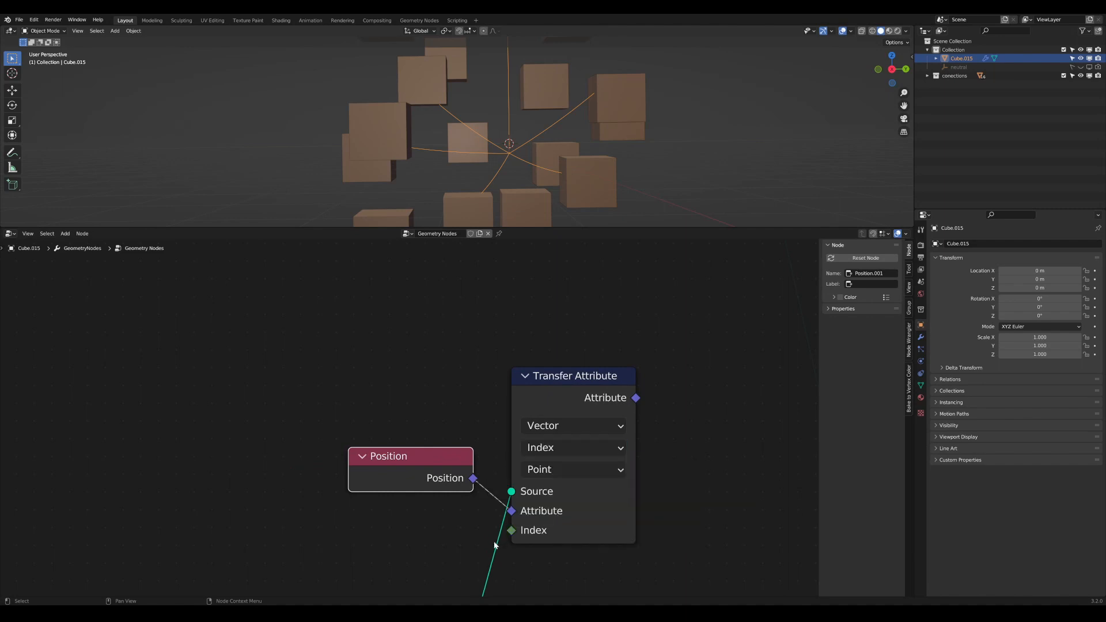
pyautogui.scroll(-2, 492, 542)
pyautogui.moveTo(462, 543); pyautogui.dragTo(498, 463, button='middle')
pyautogui.scroll(-1, 427, 481)
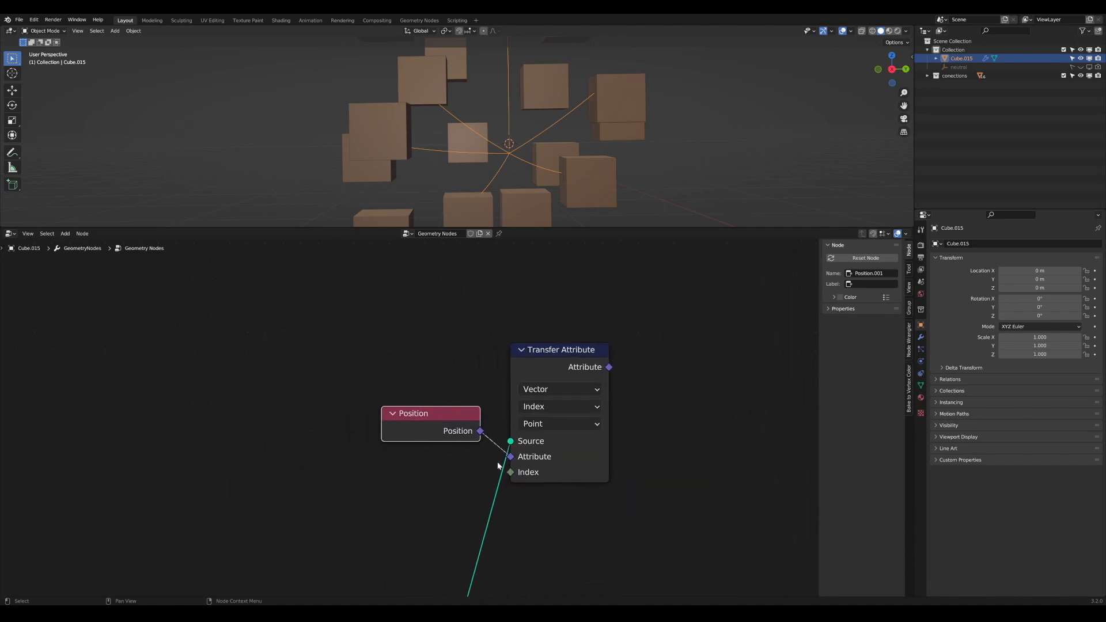
pyautogui.moveTo(452, 413); pyautogui.dragTo(460, 418)
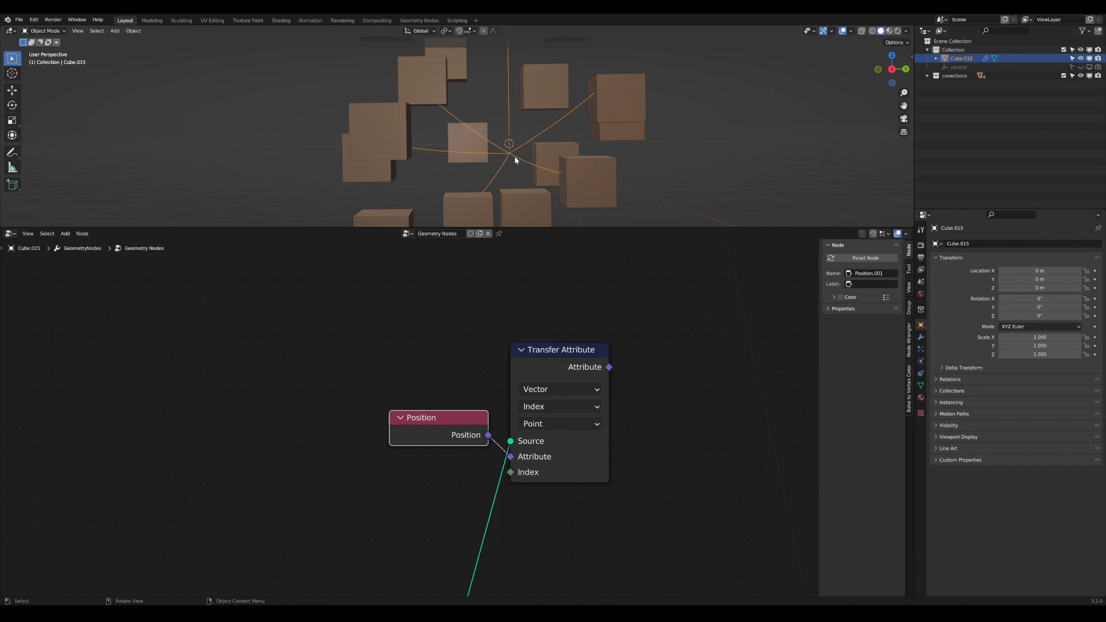
# Step: Add an Integer node below Position and connect it to Transfer Attribute's Index input
pyautogui.scroll(4, 447, 530)
pyautogui.moveTo(443, 489); pyautogui.dragTo(454, 530, button='middle')
pyautogui.press('Tab')
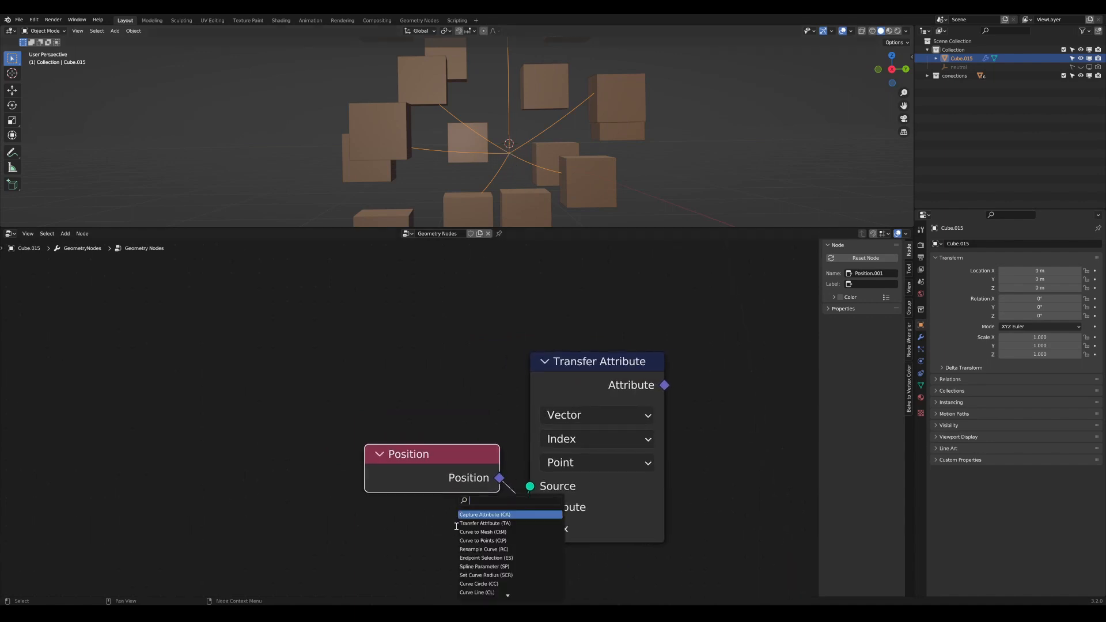
pyautogui.write('int')
pyautogui.press('Return')
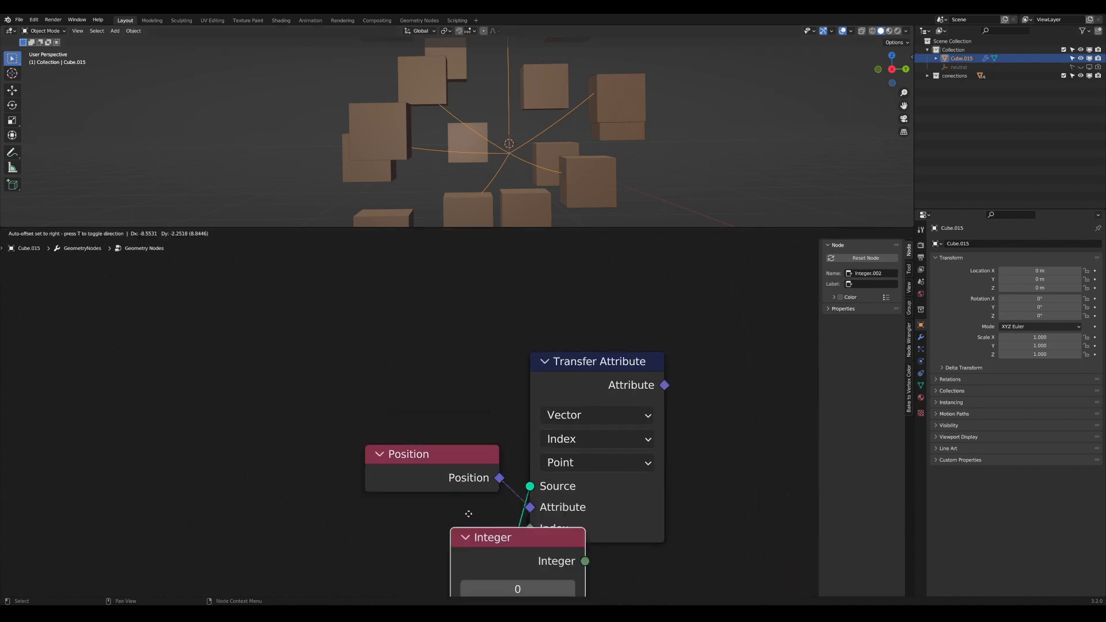
pyautogui.click(342, 513)
pyautogui.moveTo(473, 543); pyautogui.dragTo(547, 533)
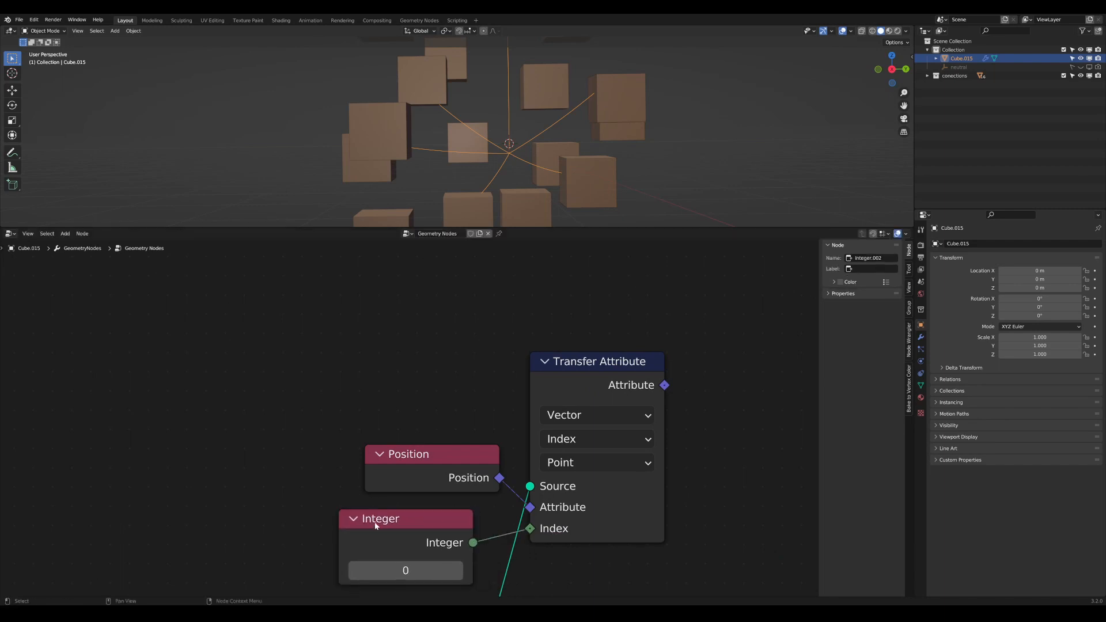
pyautogui.scroll(-3, 376, 526)
pyautogui.moveTo(364, 579); pyautogui.dragTo(378, 535, button='middle')
pyautogui.moveTo(410, 475); pyautogui.dragTo(425, 473)
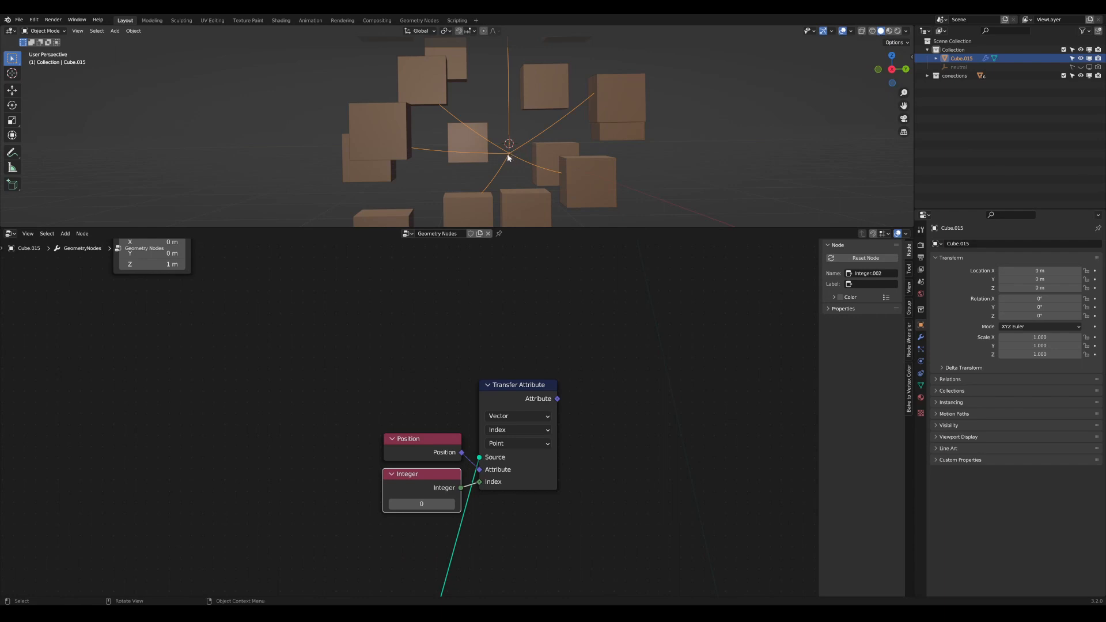
# Step: Move Endpoint Selection and its Set Position node further right, and connect Transfer Attribute's output to that node's Position input
pyautogui.scroll(-4, 492, 445)
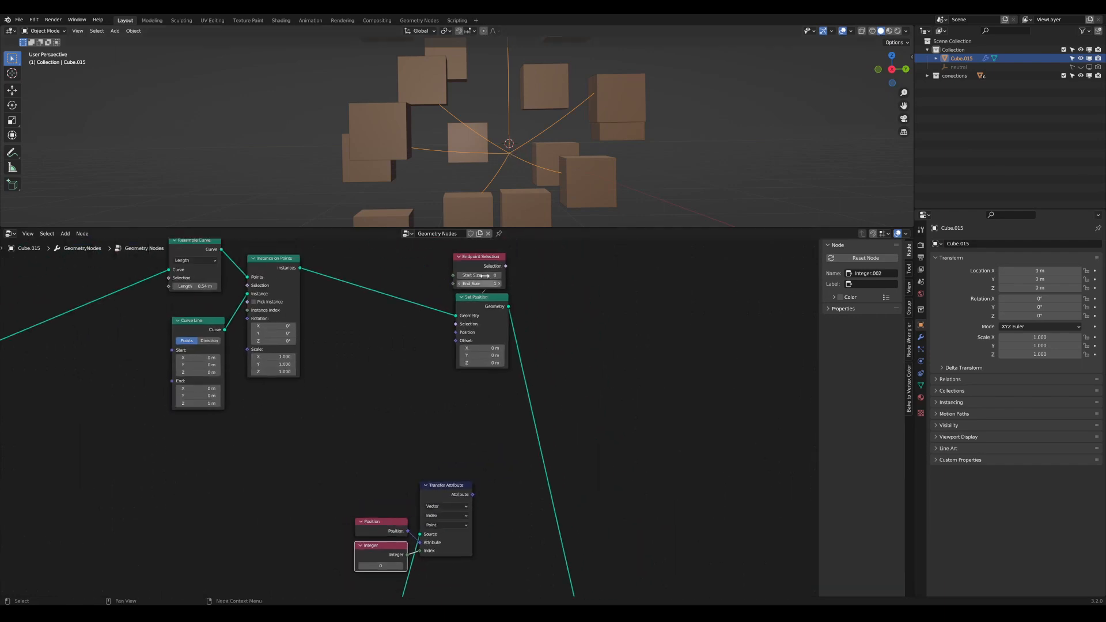
pyautogui.moveTo(564, 406); pyautogui.dragTo(471, 259)
pyautogui.press('g')
pyautogui.click(562, 284)
pyautogui.scroll(2, 498, 438)
pyautogui.moveTo(498, 438); pyautogui.dragTo(444, 481, button='middle')
pyautogui.scroll(-1, 445, 482)
pyautogui.moveTo(414, 541); pyautogui.dragTo(427, 516)
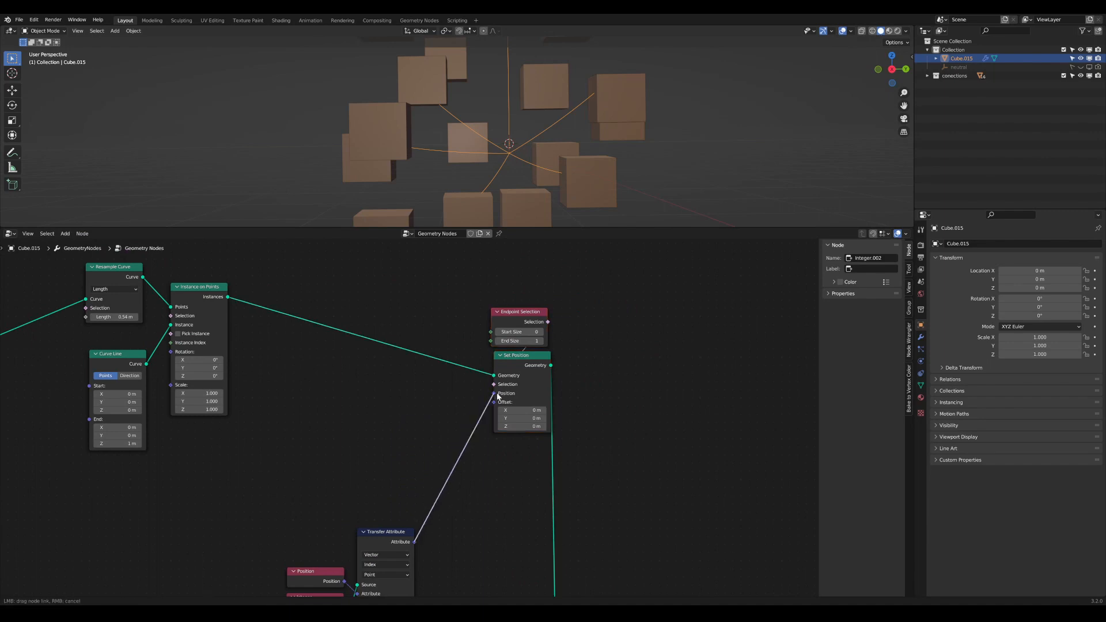
pyautogui.moveTo(498, 396); pyautogui.dragTo(498, 396)
# Step: Preview the line instances' Set Position output on its own, then the combined Join Geometry output
pyautogui.click(525, 362)
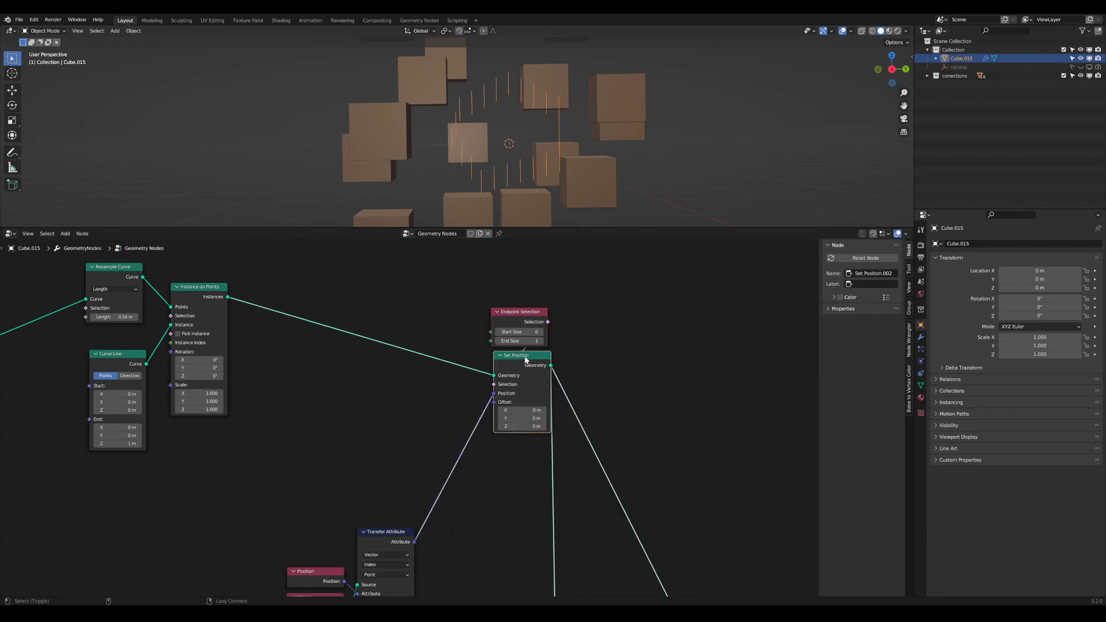
pyautogui.scroll(-7, 512, 409)
pyautogui.moveTo(503, 471); pyautogui.dragTo(449, 325, button='middle')
pyautogui.keyDown('ctrl'); pyautogui.keyDown('shift'); pyautogui.click(466, 486); pyautogui.keyUp('shift'); pyautogui.keyUp('ctrl')
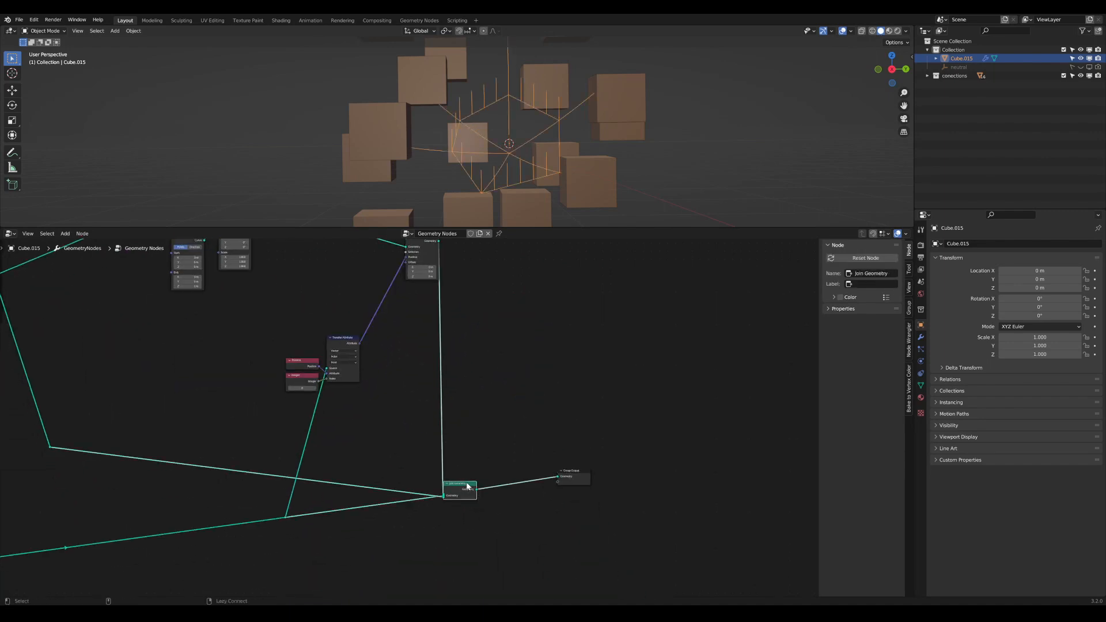
# Step: Insert a Realize Instances node between the line Instance on Points node and Set Position
pyautogui.moveTo(431, 416); pyautogui.dragTo(595, 534, button='middle')
pyautogui.scroll(6, 383, 351)
pyautogui.moveTo(424, 328); pyautogui.dragTo(378, 384, button='middle')
pyautogui.moveTo(381, 336); pyautogui.dragTo(366, 322)
pyautogui.press('Tab')
pyautogui.write('real')
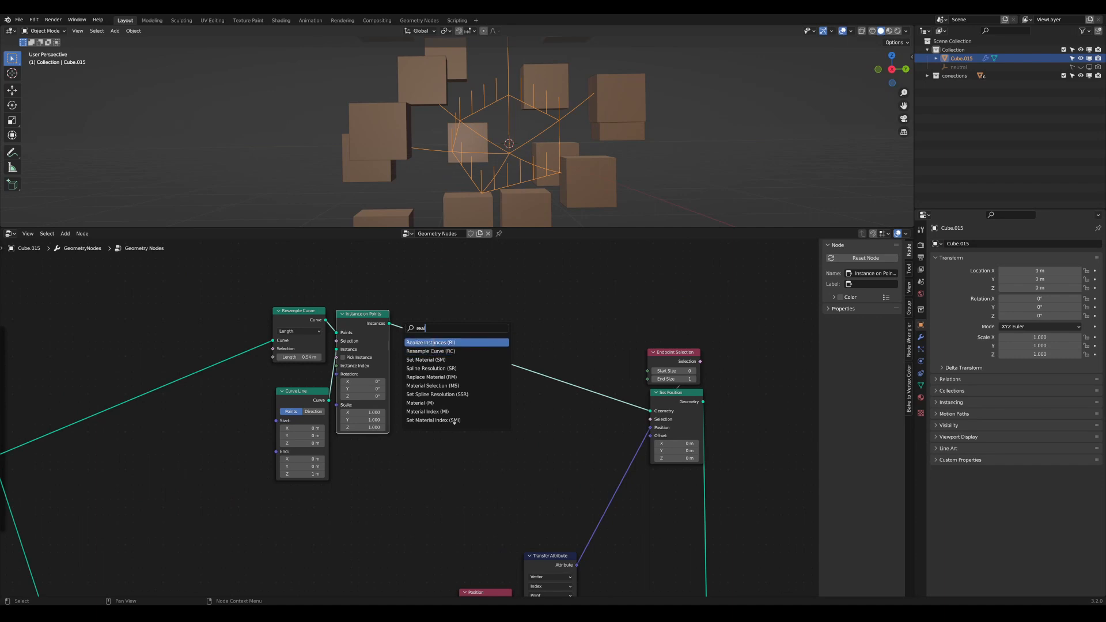
pyautogui.press('Return')
pyautogui.click(437, 306)
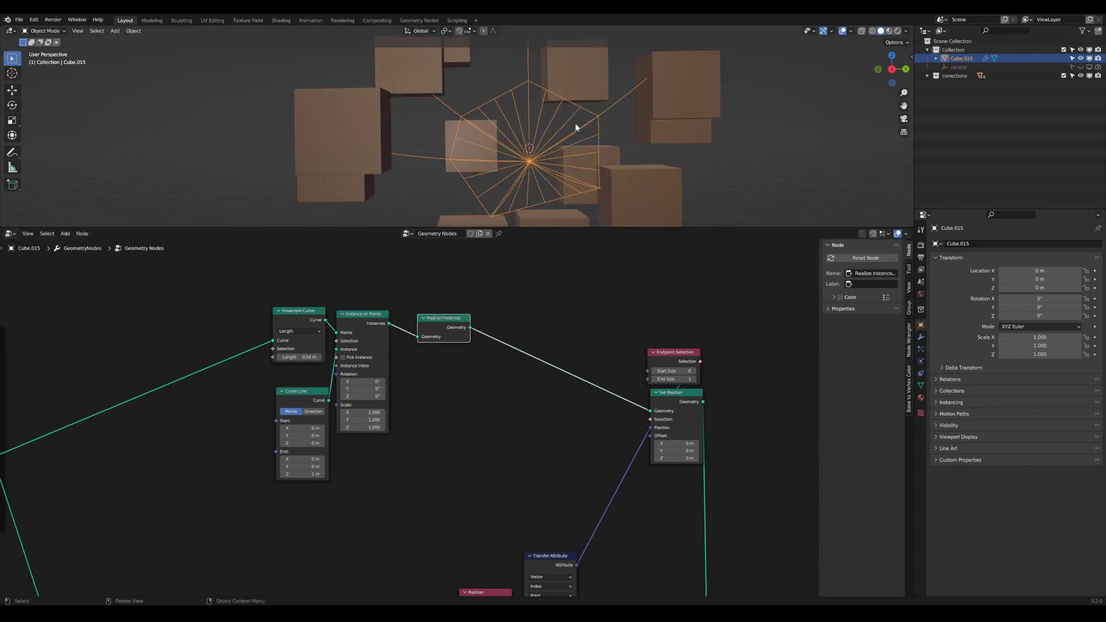
# Step: Examine the lines up close in the viewport, previewing the connect ring, the realized instances and the line Set Position in turn
pyautogui.scroll(4, 576, 150)
pyautogui.scroll(-2, 580, 173)
pyautogui.scroll(2, 562, 171)
pyautogui.moveTo(562, 170)
pyautogui.mouseDown(button='middle')
pyautogui.moveTo(581, 175)
pyautogui.moveTo(572, 183)
pyautogui.mouseUp(button='middle')
pyautogui.moveTo(444, 181); pyautogui.dragTo(434, 150, button='middle')
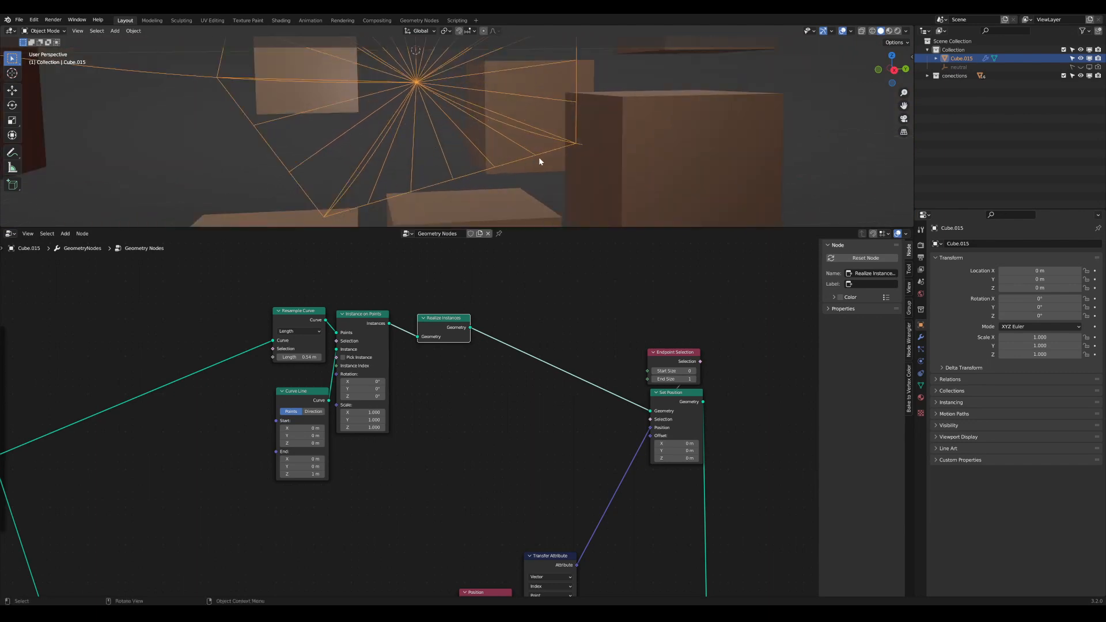
pyautogui.keyDown('shift'); pyautogui.moveTo(593, 146); pyautogui.dragTo(590, 160, button='middle'); pyautogui.keyUp('shift')
pyautogui.scroll(-5, 409, 414)
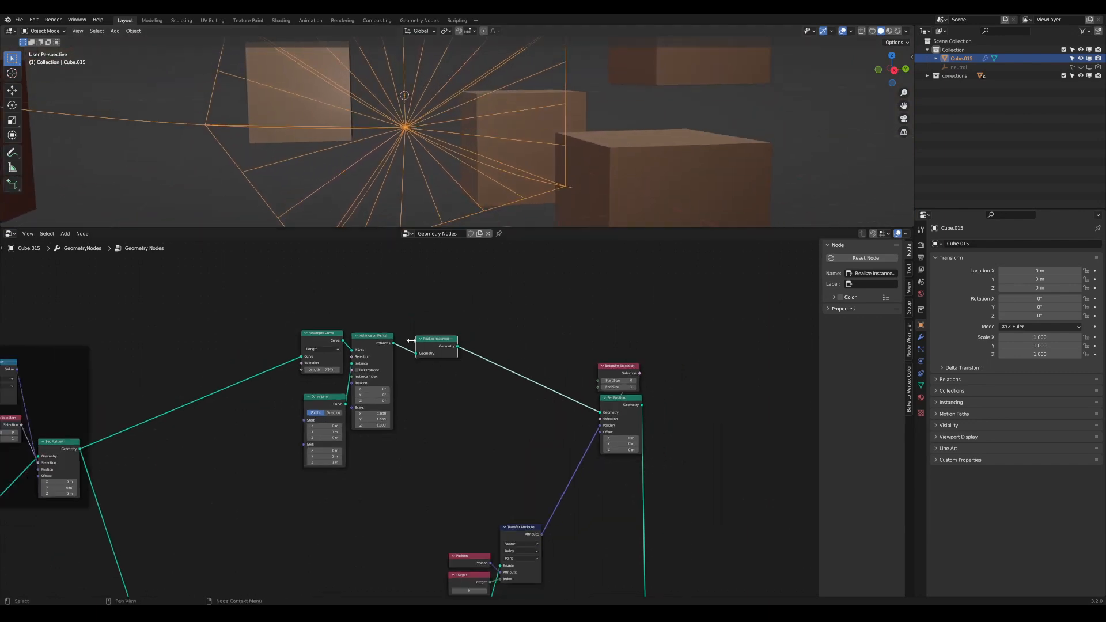
pyautogui.moveTo(138, 531); pyautogui.dragTo(234, 514, button='middle')
pyautogui.keyDown('ctrl'); pyautogui.keyDown('shift'); pyautogui.click(178, 435); pyautogui.keyUp('shift'); pyautogui.keyUp('ctrl')
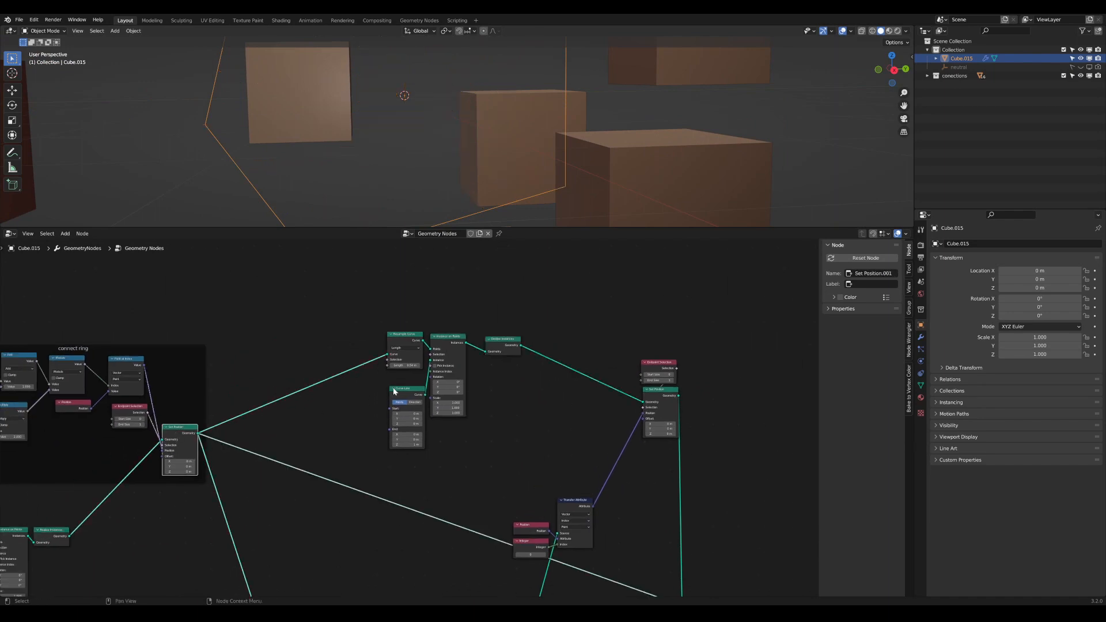
pyautogui.keyDown('ctrl'); pyautogui.keyDown('shift'); pyautogui.click(515, 346); pyautogui.keyUp('shift'); pyautogui.keyUp('ctrl')
pyautogui.keyDown('ctrl'); pyautogui.keyDown('shift'); pyautogui.click(656, 389); pyautogui.keyUp('shift'); pyautogui.keyUp('ctrl')
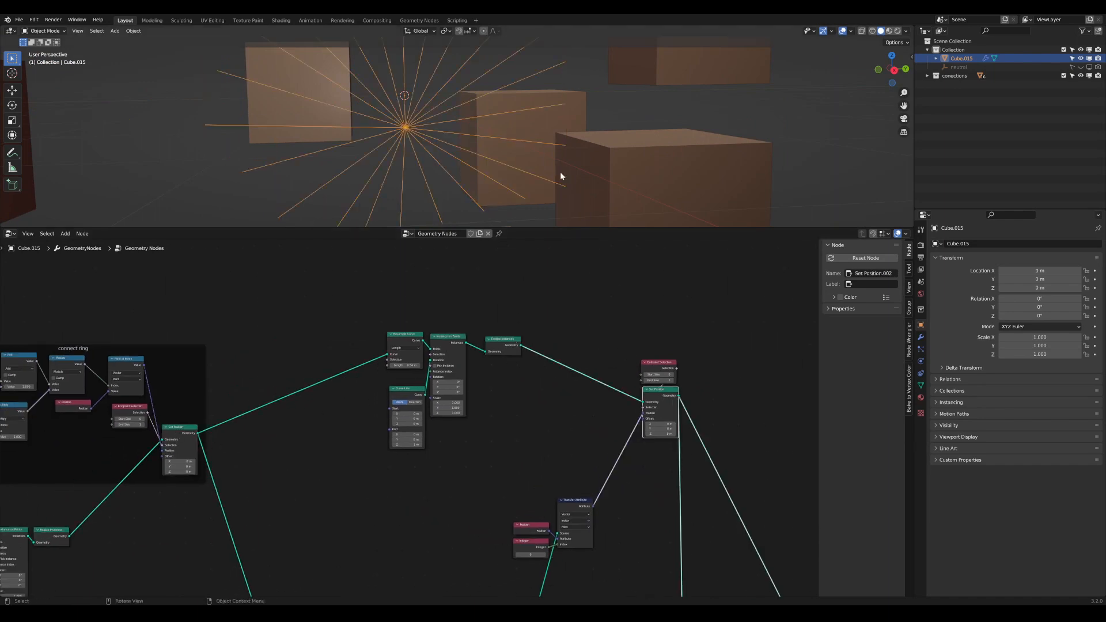
# Step: Preview the web curves alone from their reroute, then the combined Join Geometry output
pyautogui.scroll(-5, 524, 184)
pyautogui.scroll(-3, 634, 501)
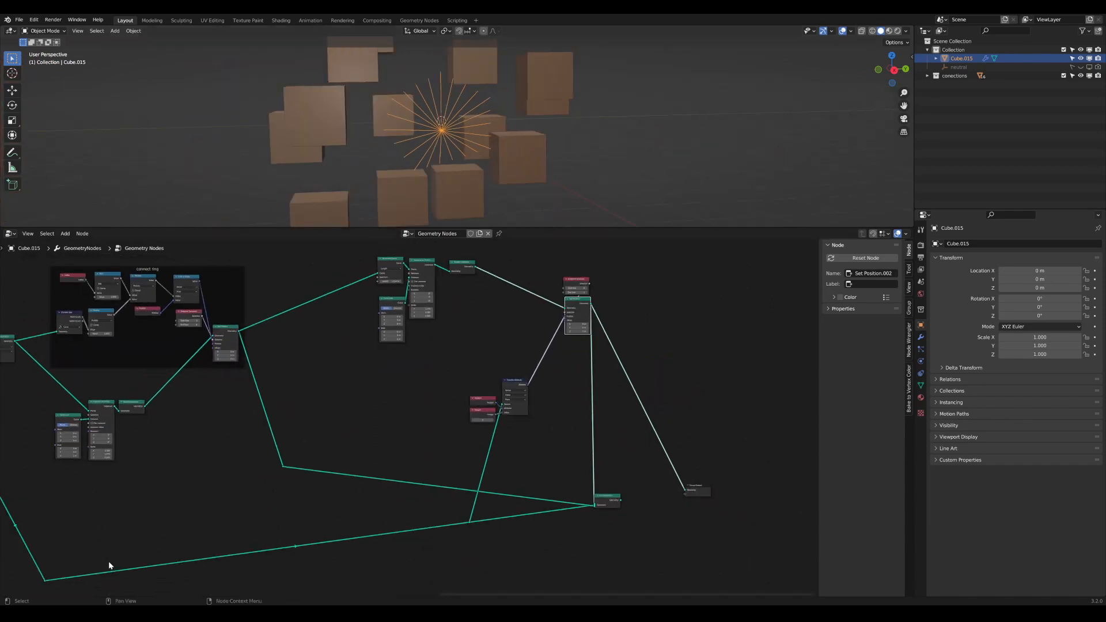
pyautogui.moveTo(108, 561); pyautogui.dragTo(223, 531, button='middle')
pyautogui.keyDown('ctrl'); pyautogui.keyDown('shift'); pyautogui.click(232, 528); pyautogui.keyUp('shift'); pyautogui.keyUp('ctrl')
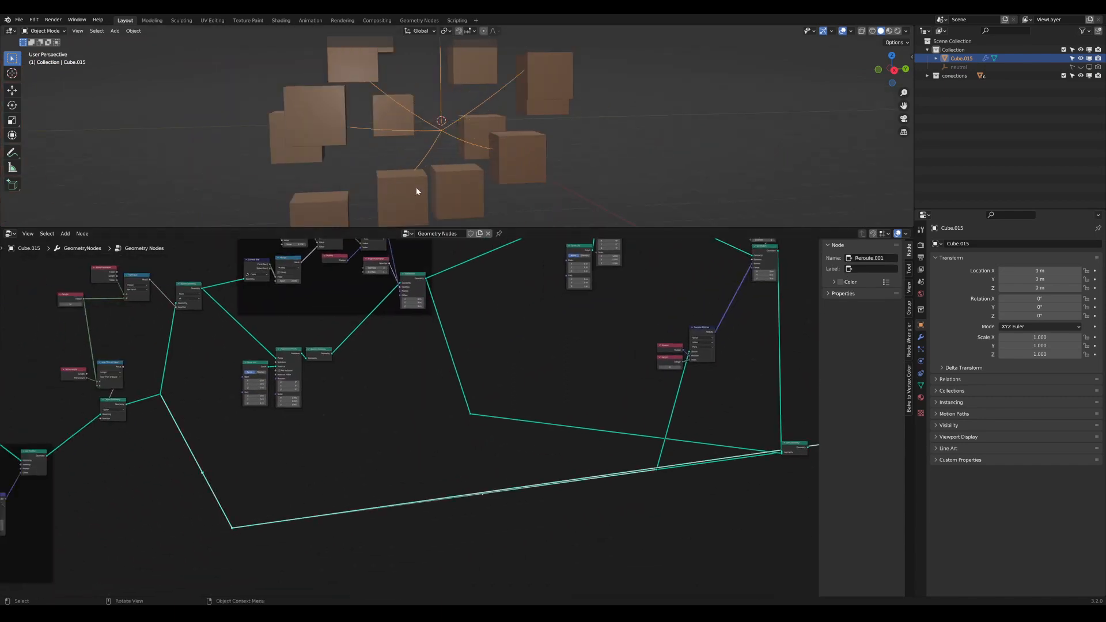
pyautogui.moveTo(448, 132); pyautogui.dragTo(442, 195, button='middle')
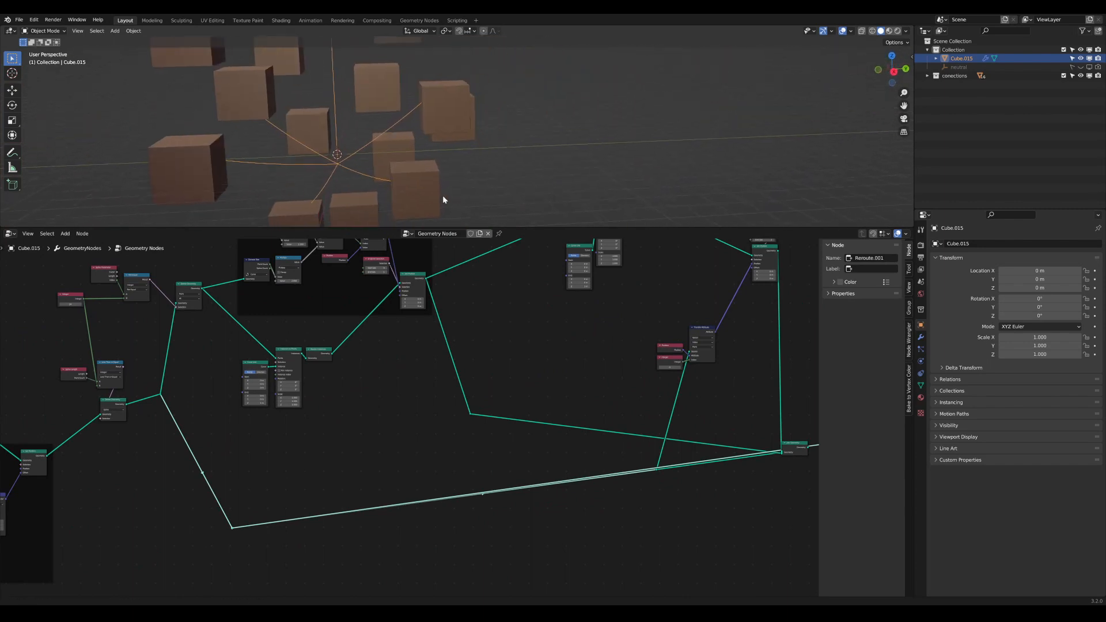
pyautogui.keyDown('ctrl'); pyautogui.keyDown('shift'); pyautogui.click(790, 445); pyautogui.keyUp('shift'); pyautogui.keyUp('ctrl')
pyautogui.scroll(1, 526, 278)
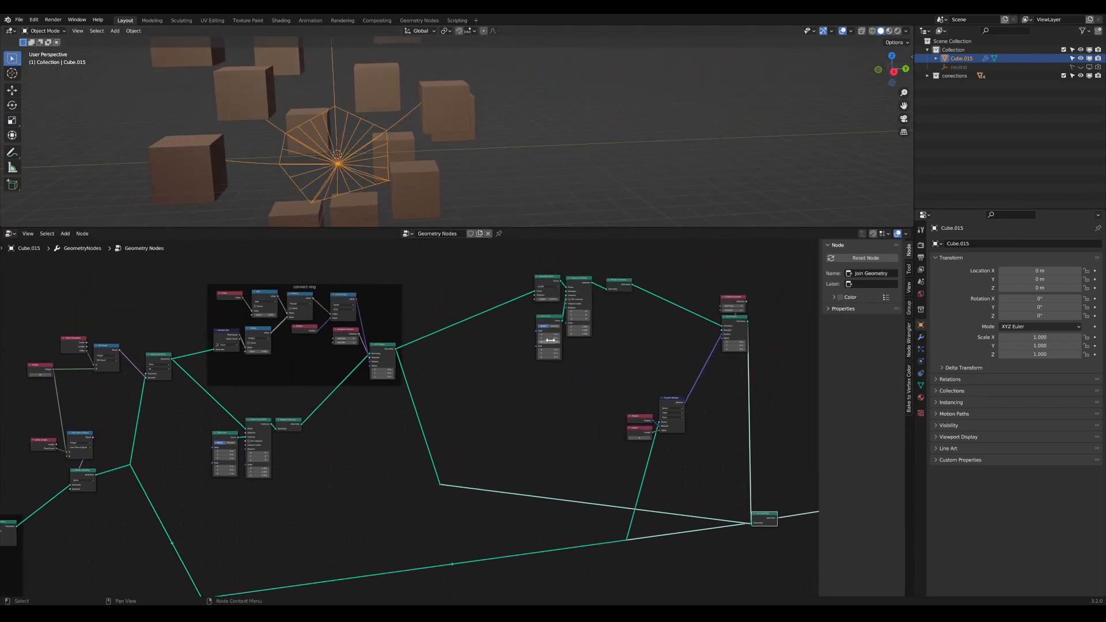
# Step: Move the line Instance on Points node slightly right, away from Resample Curve
pyautogui.moveTo(526, 279); pyautogui.dragTo(437, 392, button='middle')
pyautogui.scroll(4, 499, 388)
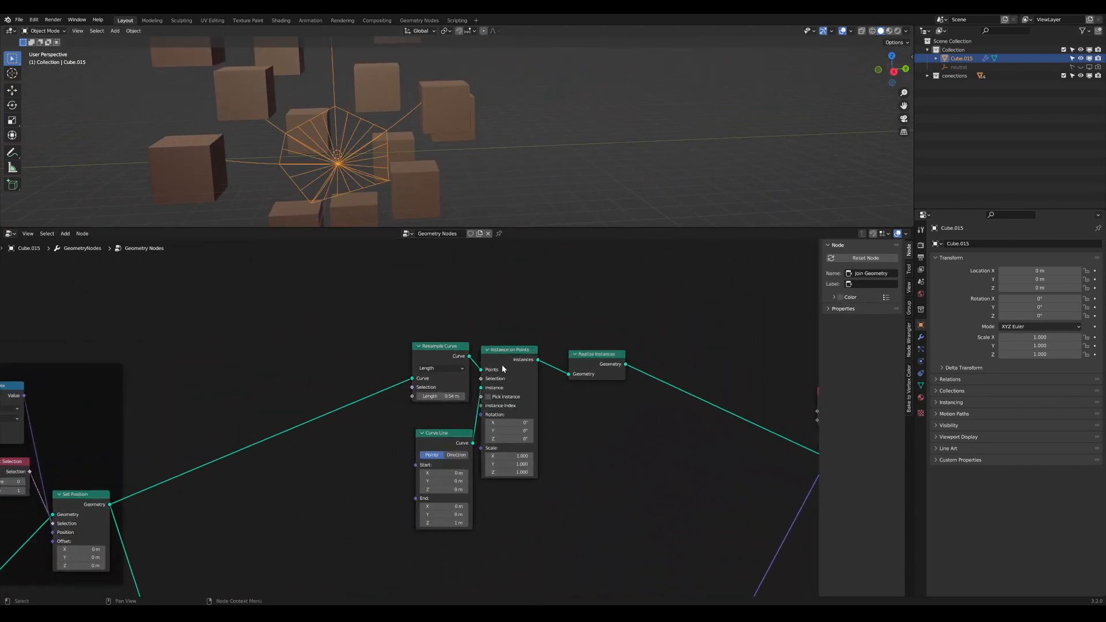
pyautogui.moveTo(507, 350); pyautogui.dragTo(523, 351)
pyautogui.press('a')
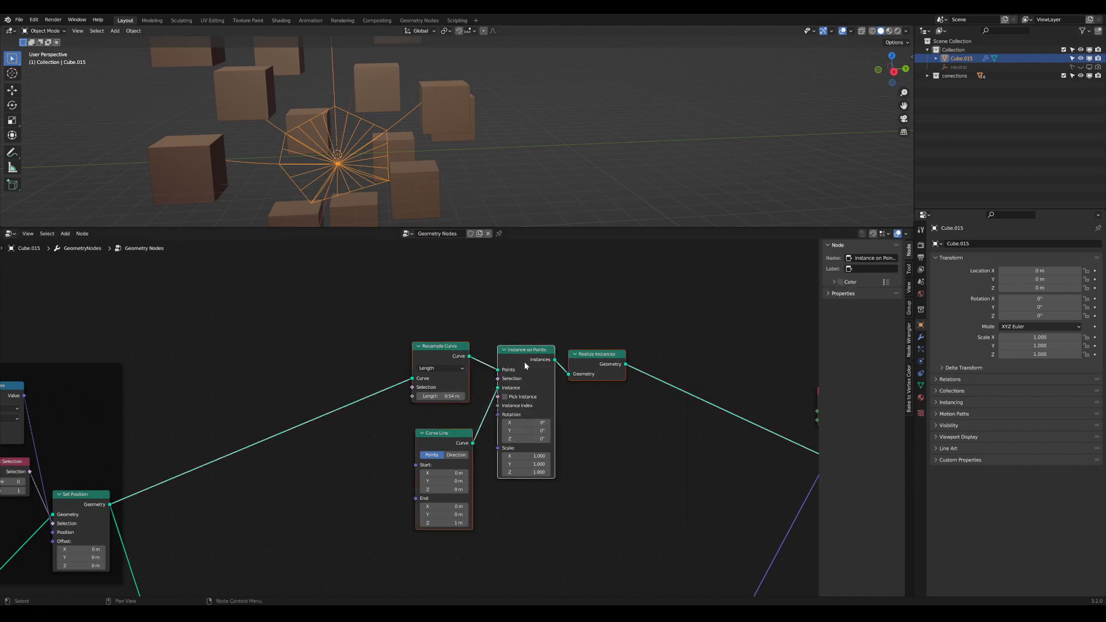
pyautogui.moveTo(524, 361); pyautogui.dragTo(501, 398, button='middle')
pyautogui.scroll(2, 488, 408)
pyautogui.moveTo(438, 480)
pyautogui.mouseDown()
pyautogui.moveTo(435, 461)
pyautogui.moveTo(437, 475)
pyautogui.mouseUp()
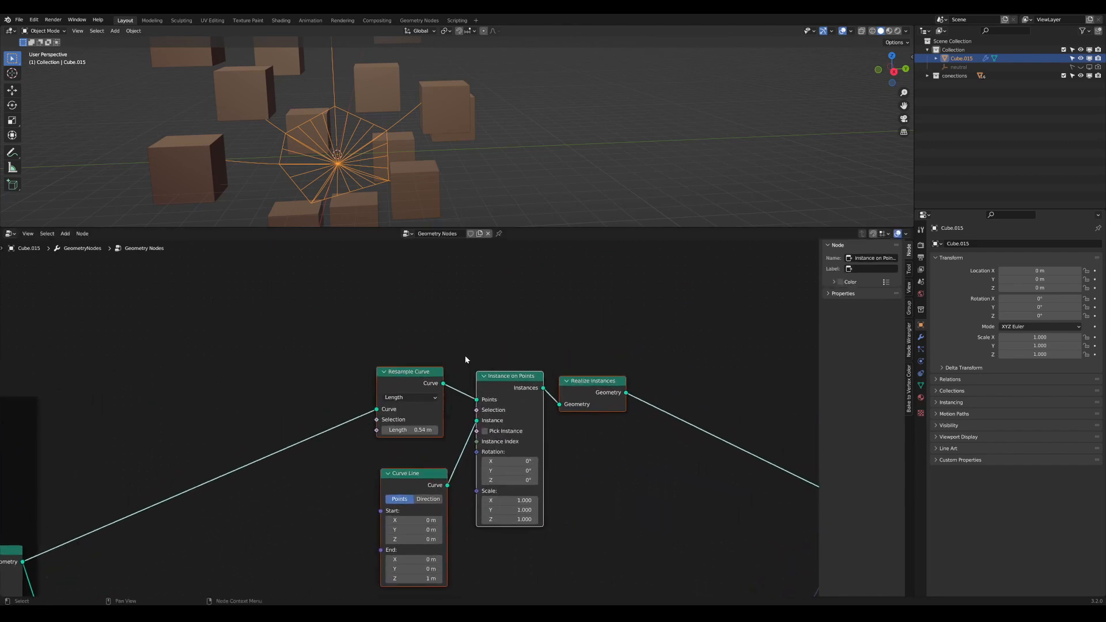
# Step: Connect the line Instance on Points node directly to Group Output to preview the raw instances
pyautogui.moveTo(470, 328); pyautogui.dragTo(489, 302, button='middle')
pyautogui.scroll(3, 488, 302)
pyautogui.scroll(1, 489, 302)
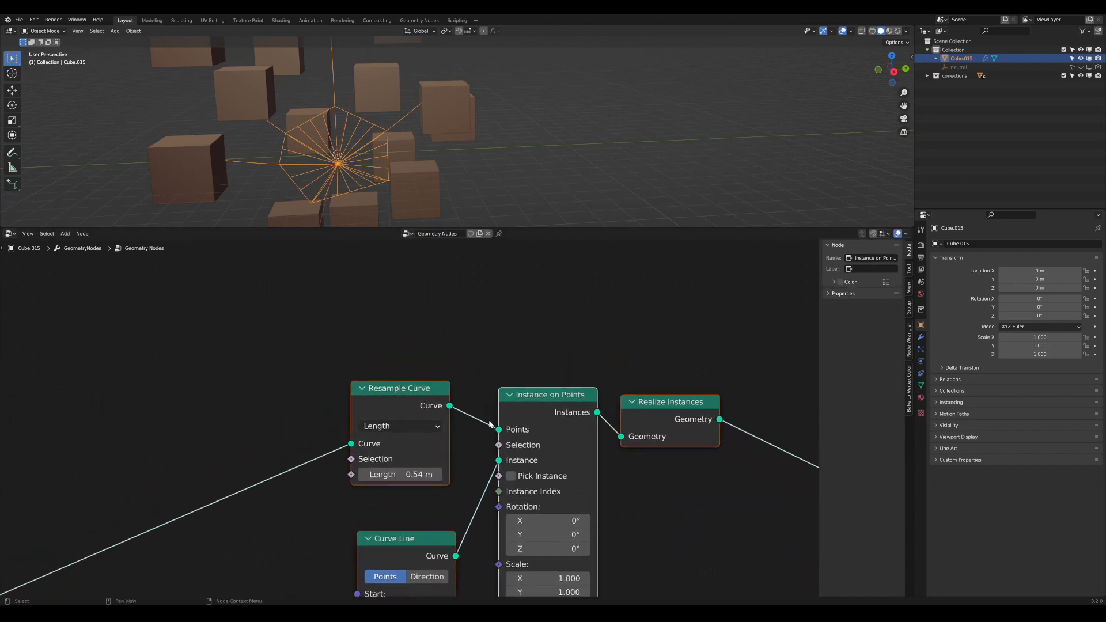
pyautogui.click(554, 394)
pyautogui.scroll(1, 541, 379)
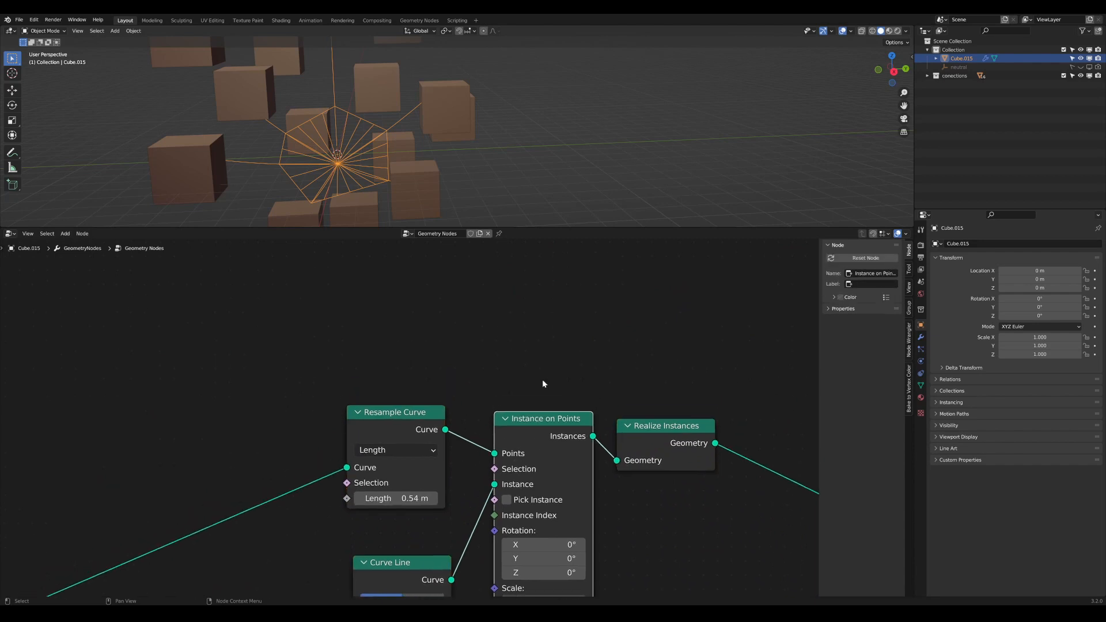
pyautogui.keyDown('ctrl'); pyautogui.keyDown('shift'); pyautogui.click(566, 424); pyautogui.keyUp('shift'); pyautogui.keyUp('ctrl')
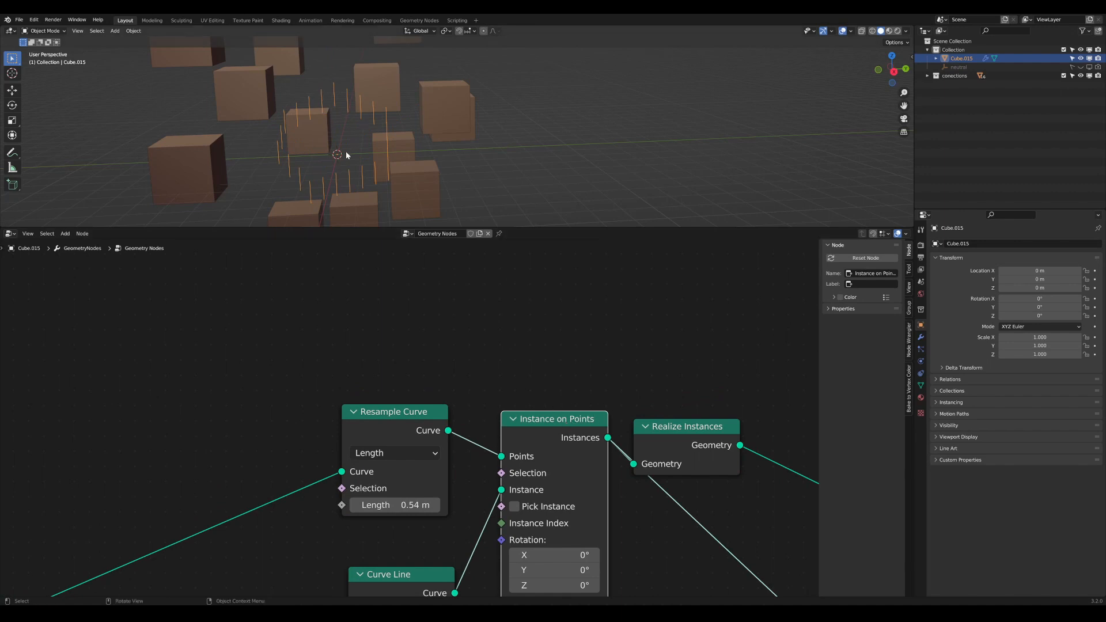
# Step: Move the Realize Instances node slightly right to leave more space after Instance on Points
pyautogui.scroll(-6, 455, 426)
pyautogui.moveTo(578, 432); pyautogui.dragTo(412, 360, button='middle')
pyautogui.click(433, 347)
pyautogui.moveTo(450, 362); pyautogui.dragTo(460, 358)
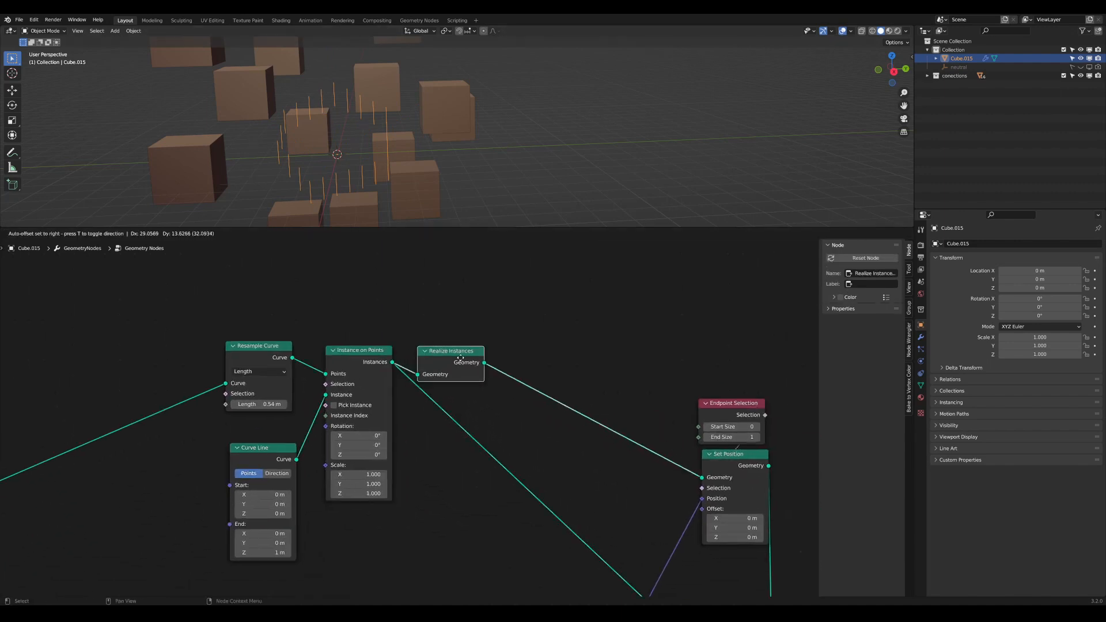
pyautogui.moveTo(326, 351); pyautogui.dragTo(425, 412, button='middle')
pyautogui.scroll(1, 425, 413)
pyautogui.moveTo(459, 347); pyautogui.dragTo(425, 365, button='middle')
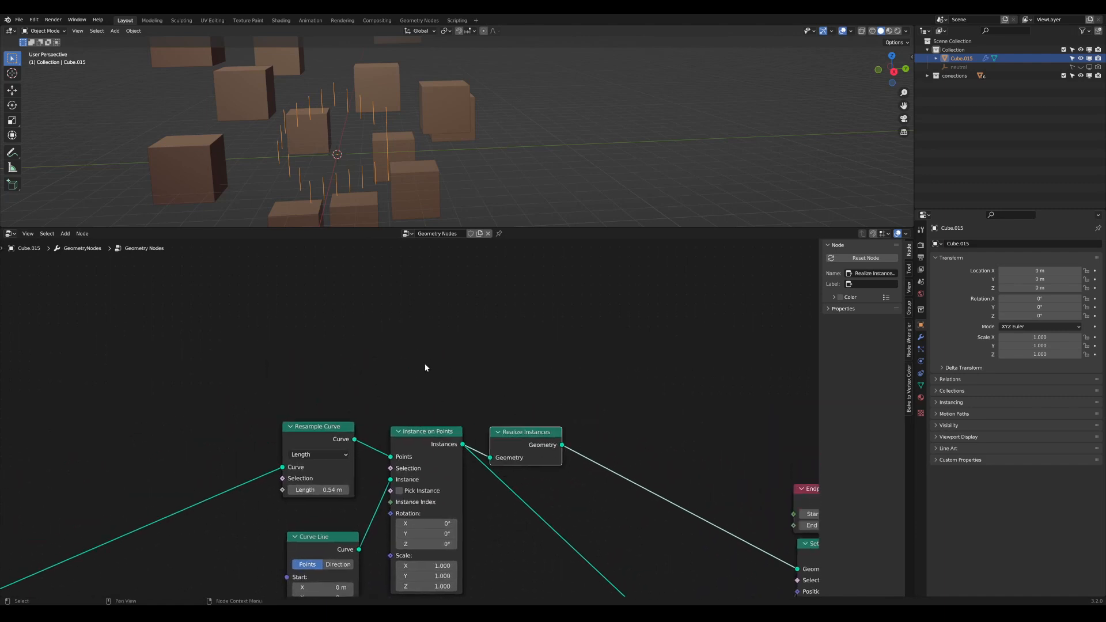
# Step: Add an Endpoint Selection node and connect its Selection to the line Instance on Points node's Selection input
pyautogui.scroll(-1, 425, 368)
pyautogui.moveTo(668, 425); pyautogui.dragTo(475, 394, button='middle')
pyautogui.moveTo(335, 371); pyautogui.dragTo(461, 421, button='middle')
pyautogui.hotkey('shift', 'a')
pyautogui.click(327, 322)
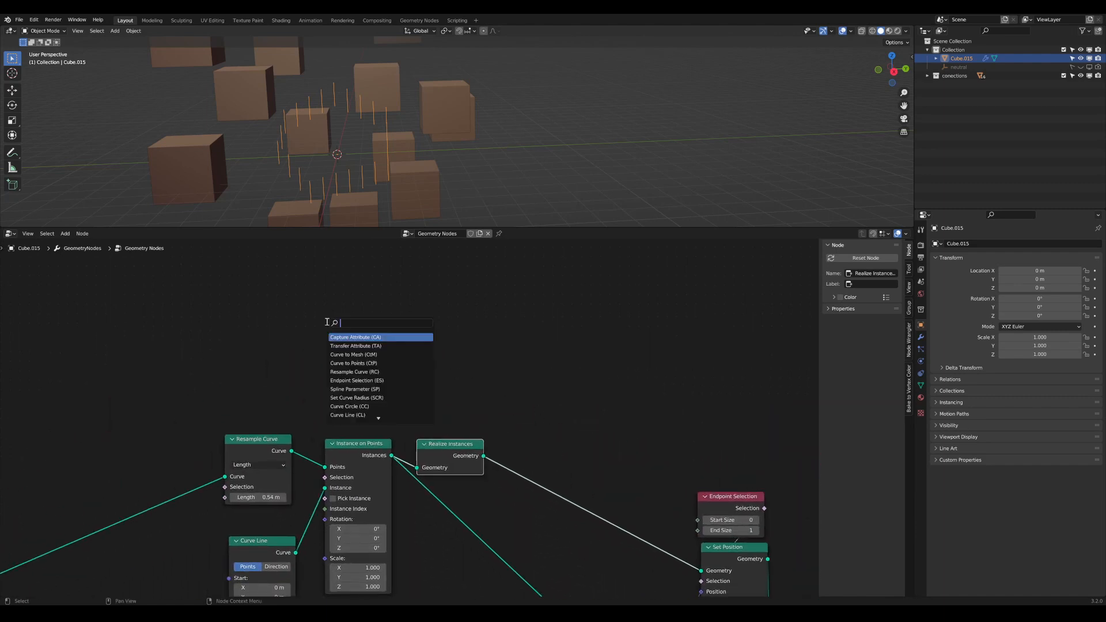
pyautogui.write('endpo')
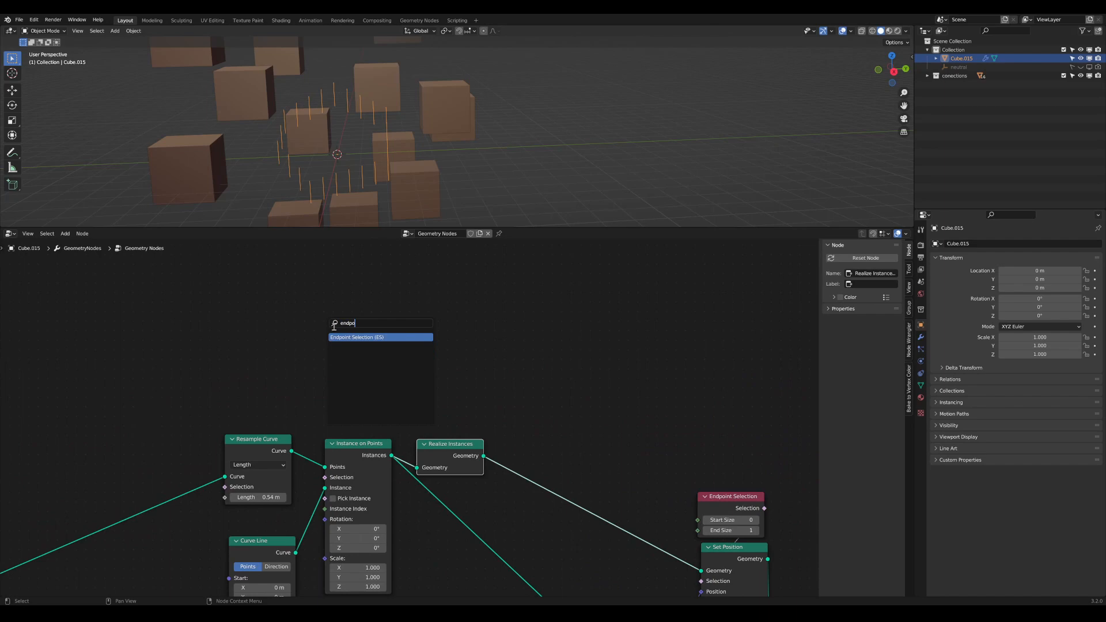
pyautogui.press('Return')
pyautogui.click(351, 353)
pyautogui.moveTo(376, 385); pyautogui.dragTo(479, 352, button='middle')
pyautogui.scroll(1, 480, 352)
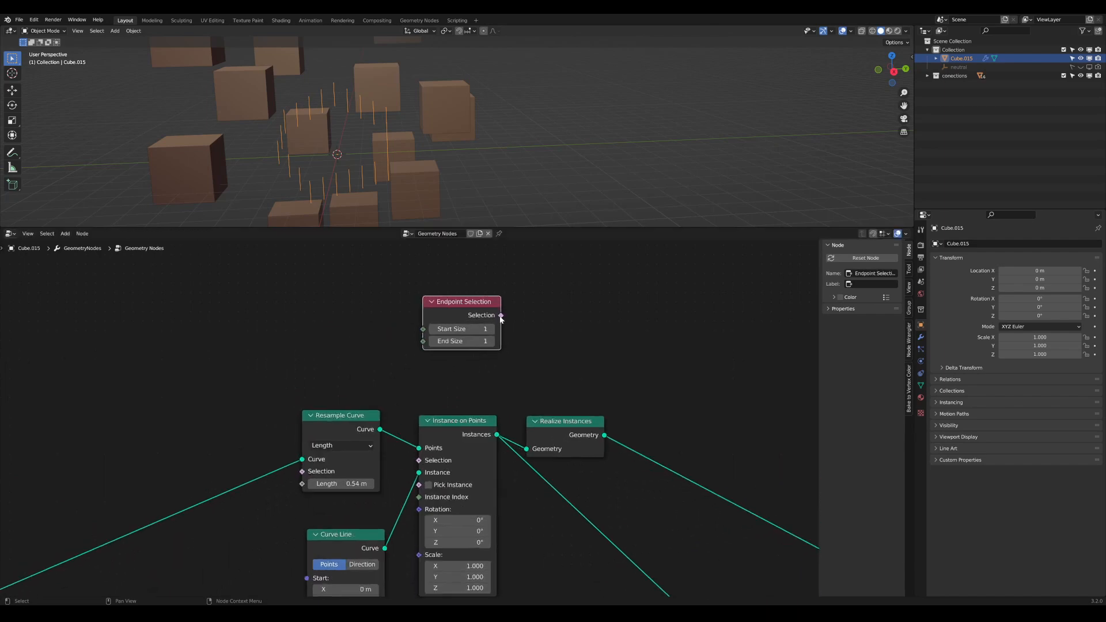
pyautogui.moveTo(500, 316); pyautogui.dragTo(419, 461)
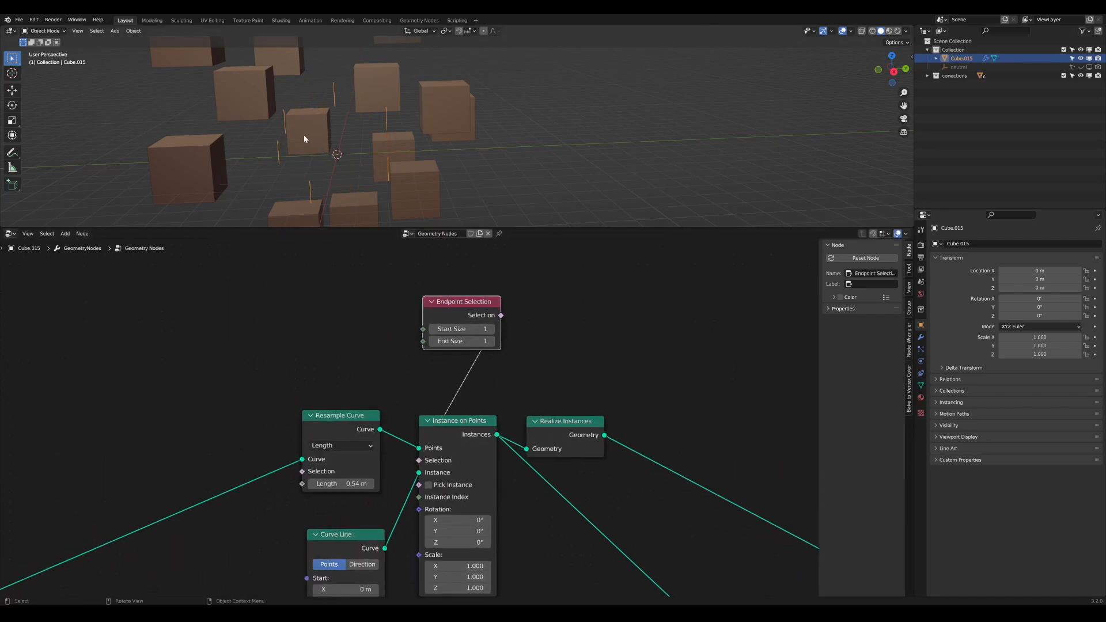
pyautogui.moveTo(313, 160); pyautogui.dragTo(325, 178, button='middle')
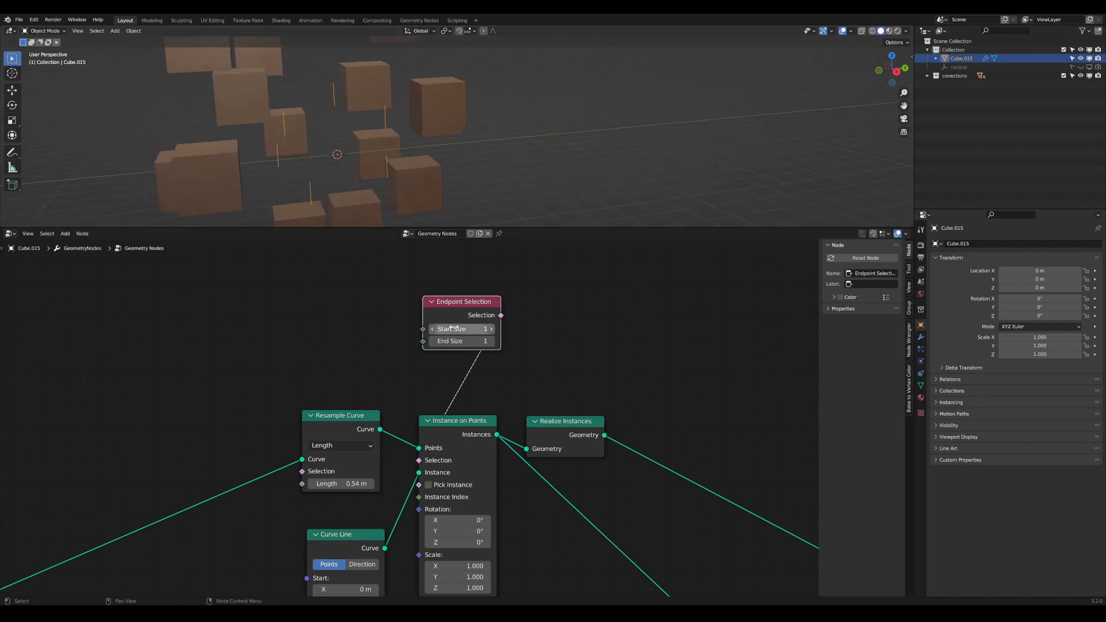
# Step: Insert a Boolean Math node set to Not between Endpoint Selection and the line Instance on Points selection
pyautogui.moveTo(467, 308); pyautogui.dragTo(367, 281)
pyautogui.moveTo(458, 294); pyautogui.dragTo(476, 347, button='middle')
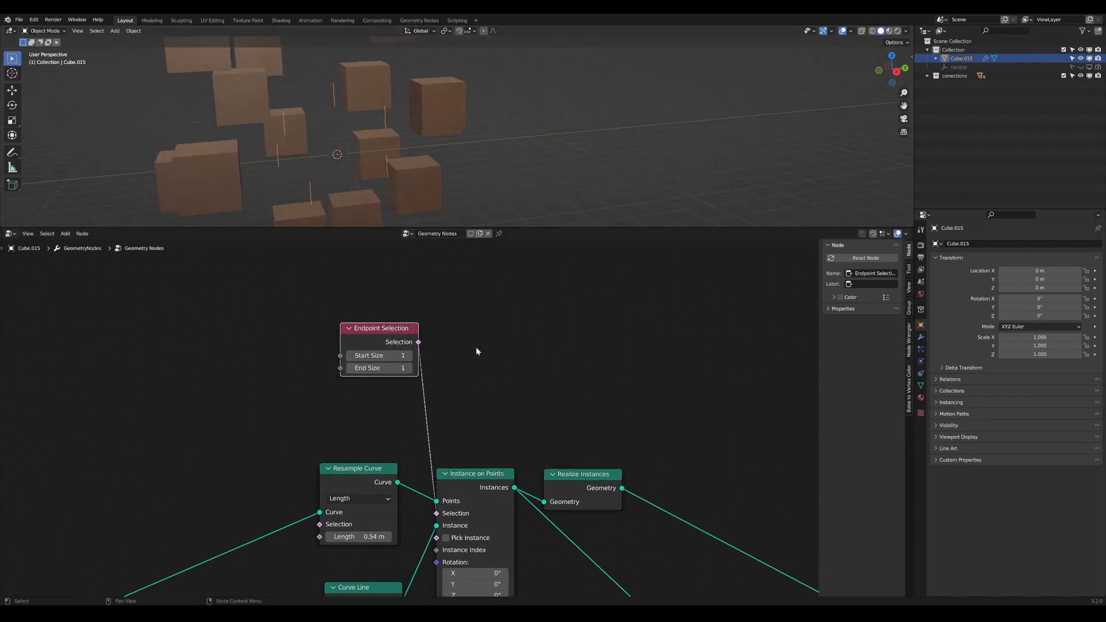
pyautogui.press('Tab')
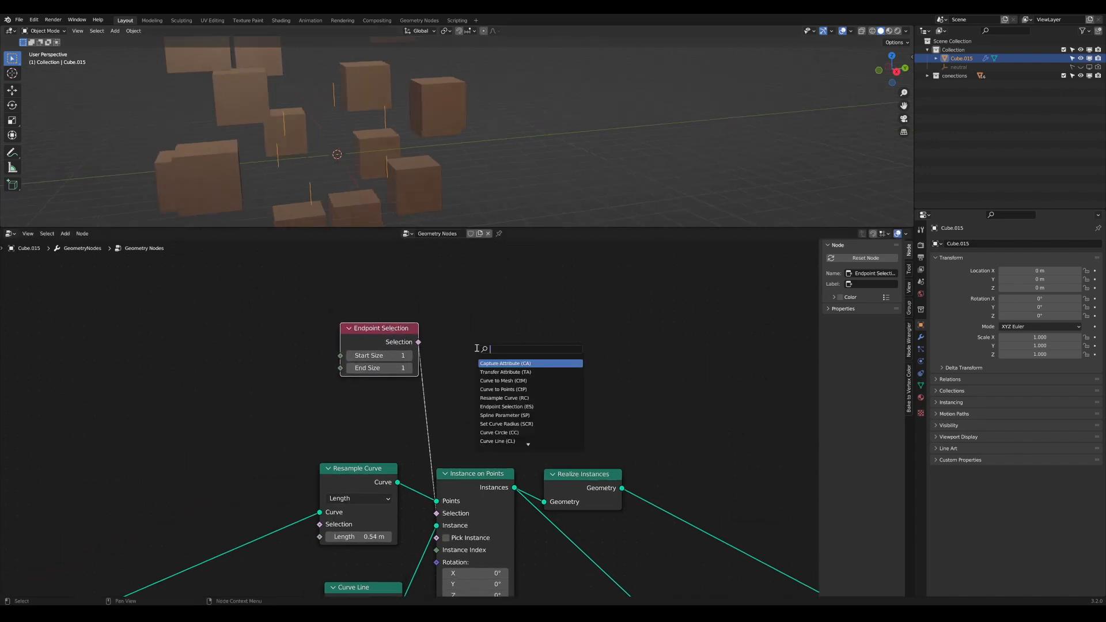
pyautogui.write('bool')
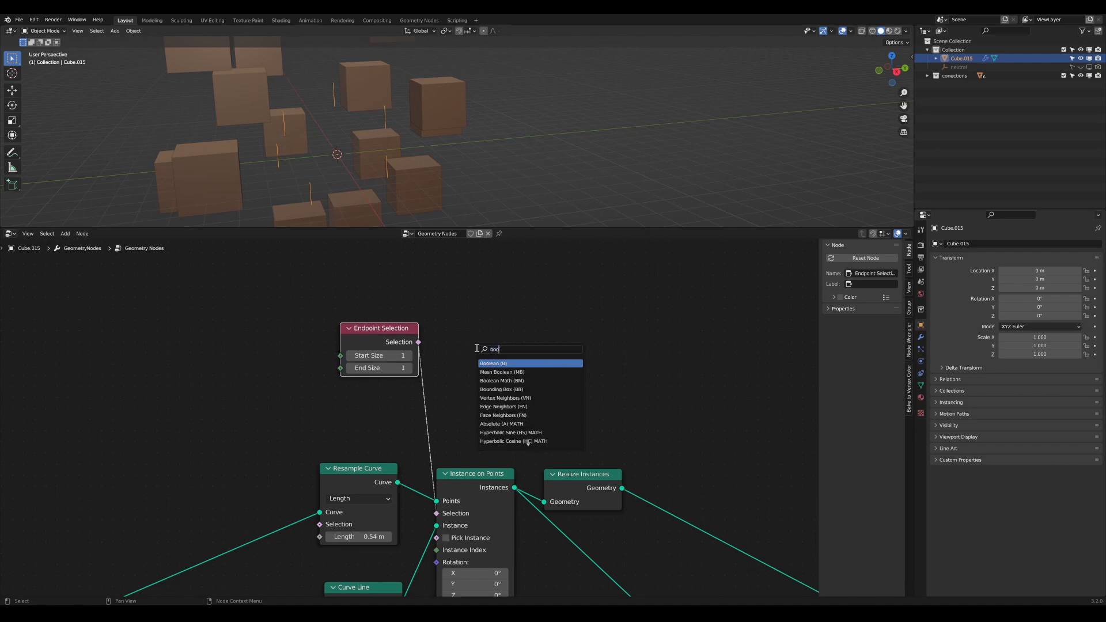
pyautogui.click(547, 381)
pyautogui.click(469, 375)
pyautogui.click(498, 400)
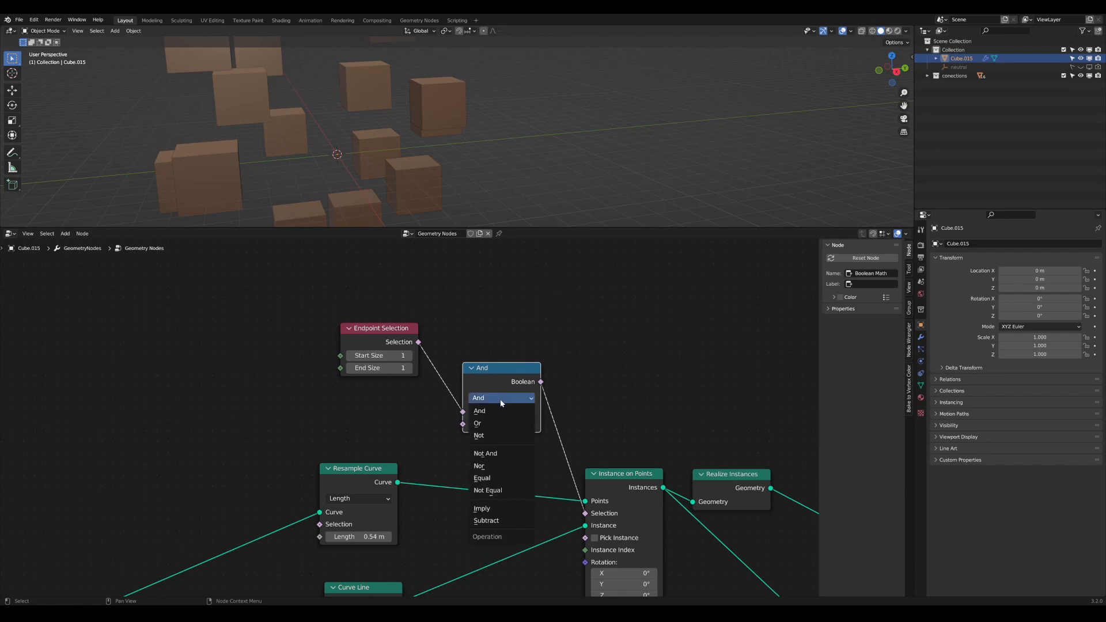
pyautogui.click(486, 436)
# Step: Stack Endpoint Selection above the Not node and shift them, Instance on Points and Realize Instances closer to Resample Curve
pyautogui.moveTo(362, 333); pyautogui.dragTo(569, 349)
pyautogui.scroll(-2, 528, 414)
pyautogui.scroll(-7, 578, 446)
pyautogui.moveTo(569, 488); pyautogui.dragTo(542, 425, button='middle')
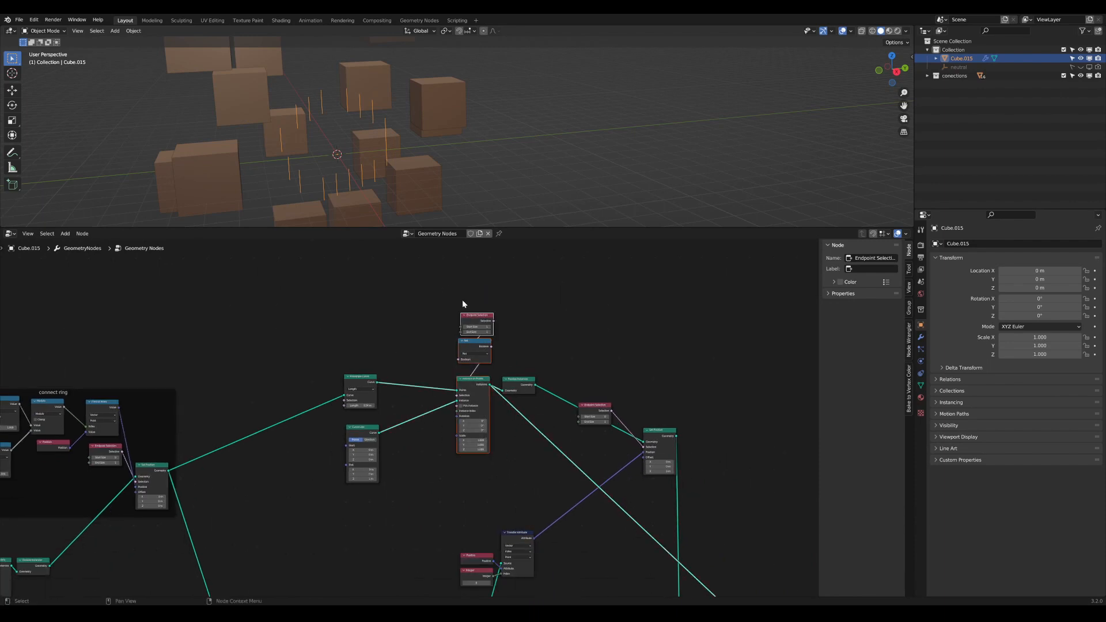
pyautogui.moveTo(519, 381); pyautogui.dragTo(489, 378)
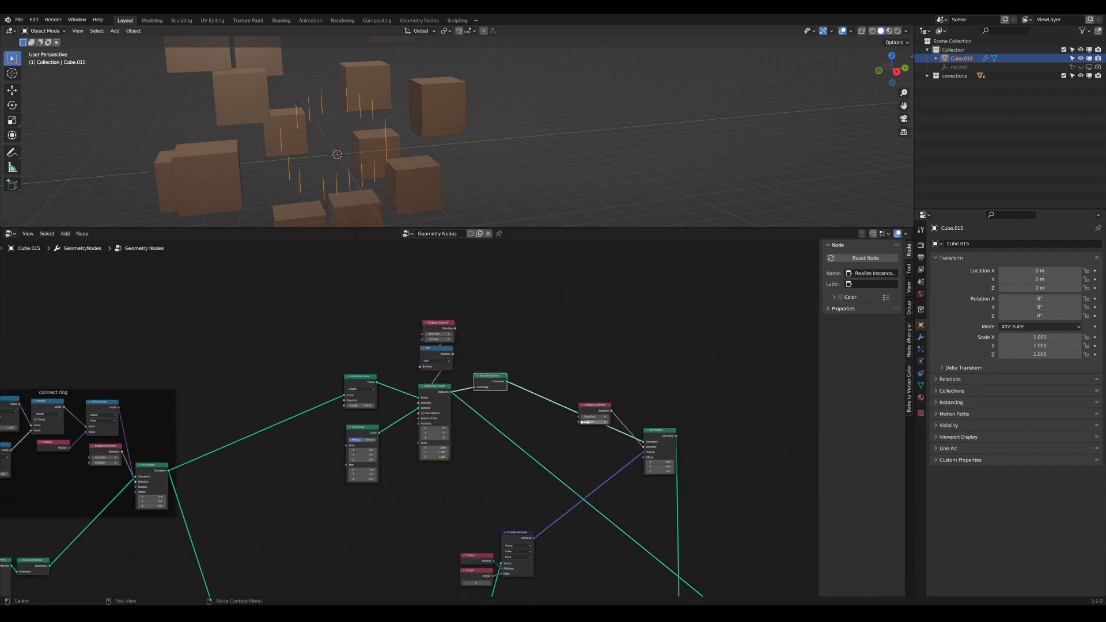
# Step: Align the second Endpoint Selection node beside Set Position and shift both slightly left
pyautogui.moveTo(593, 406); pyautogui.dragTo(597, 442)
pyautogui.moveTo(683, 505); pyautogui.dragTo(612, 437, button='middle')
pyautogui.moveTo(613, 437); pyautogui.dragTo(494, 342)
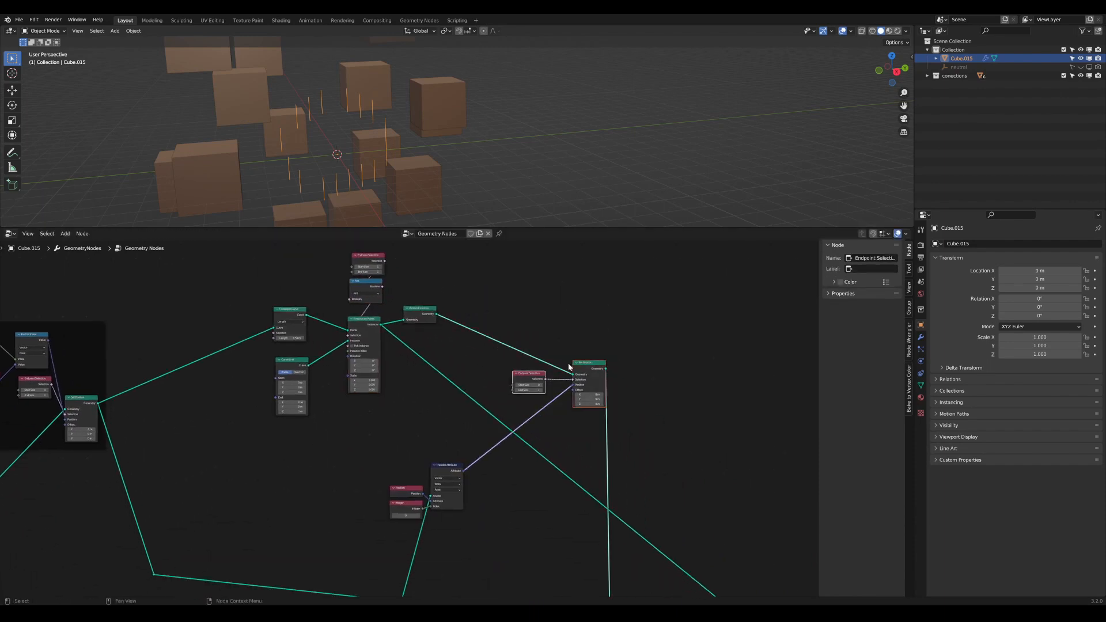
pyautogui.moveTo(585, 371); pyautogui.dragTo(562, 370)
# Step: Connect Join Geometry to Group Output to show the full web, and move Group Output farther right
pyautogui.scroll(-5, 606, 393)
pyautogui.moveTo(606, 392); pyautogui.dragTo(498, 346, button='middle')
pyautogui.scroll(-1, 547, 465)
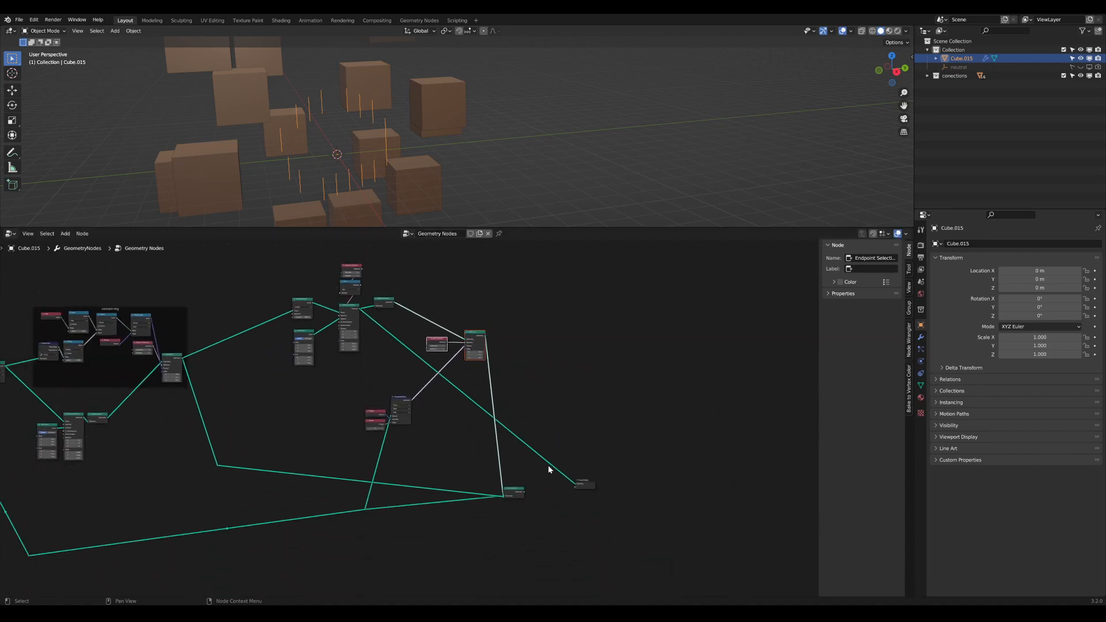
pyautogui.keyDown('ctrl'); pyautogui.keyDown('shift'); pyautogui.click(514, 493); pyautogui.keyUp('shift'); pyautogui.keyUp('ctrl')
pyautogui.moveTo(583, 483); pyautogui.dragTo(677, 493)
pyautogui.moveTo(392, 131); pyautogui.dragTo(399, 130, button='middle')
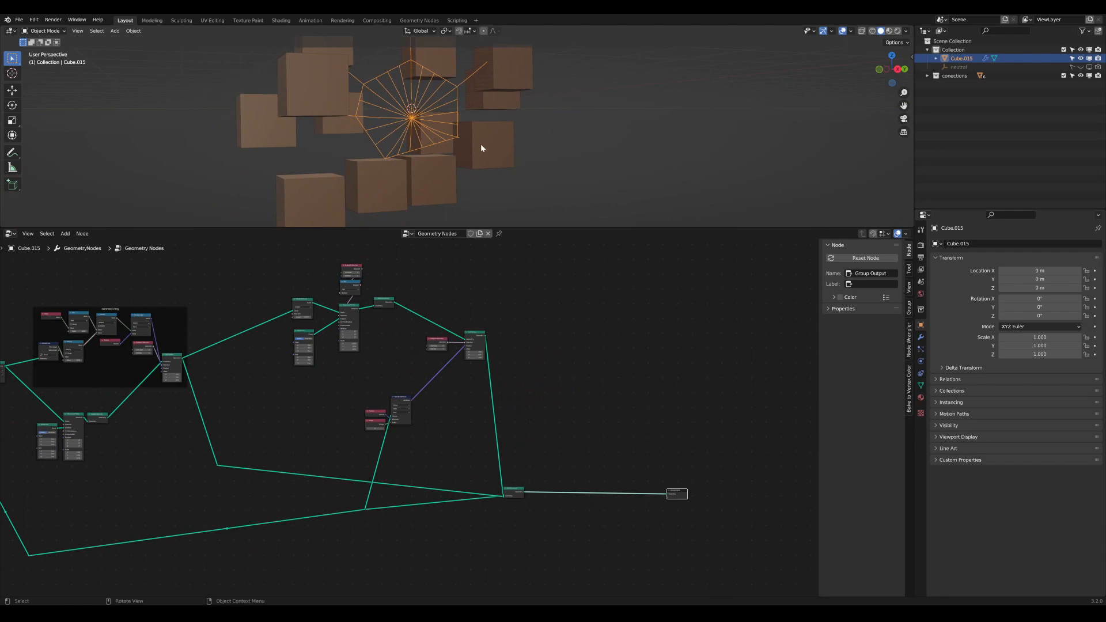
# Step: Move the lower-right cube farther from the web, then duplicate it and place the copy directly below the web
pyautogui.moveTo(481, 145); pyautogui.dragTo(463, 144, button='middle')
pyautogui.click(485, 144)
pyautogui.press('g')
pyautogui.click(512, 164)
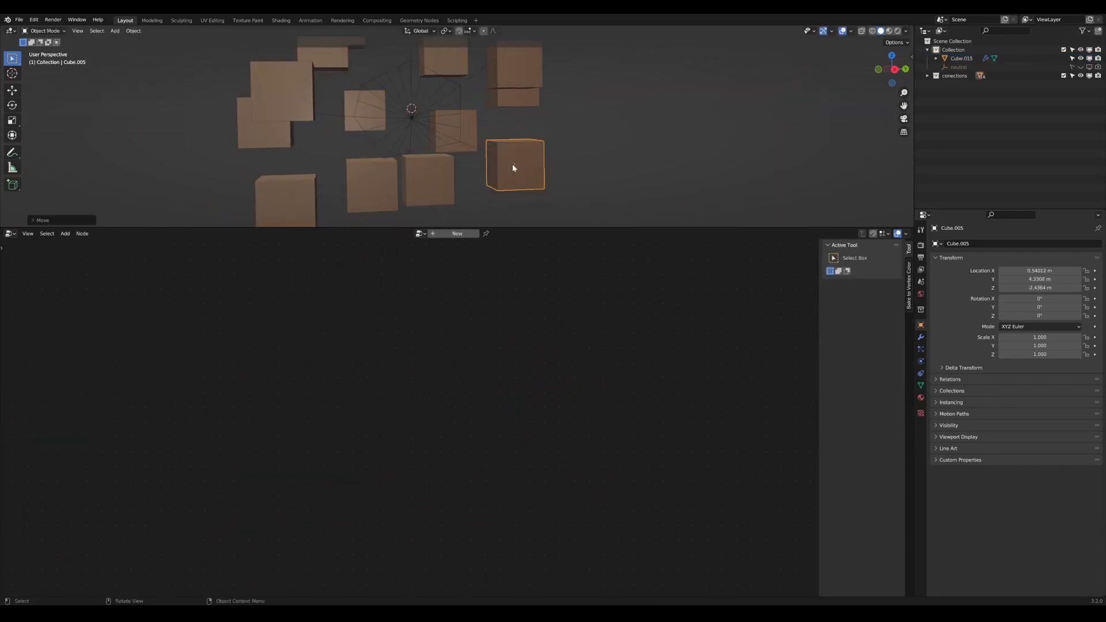
pyautogui.hotkey('shift', 'd')
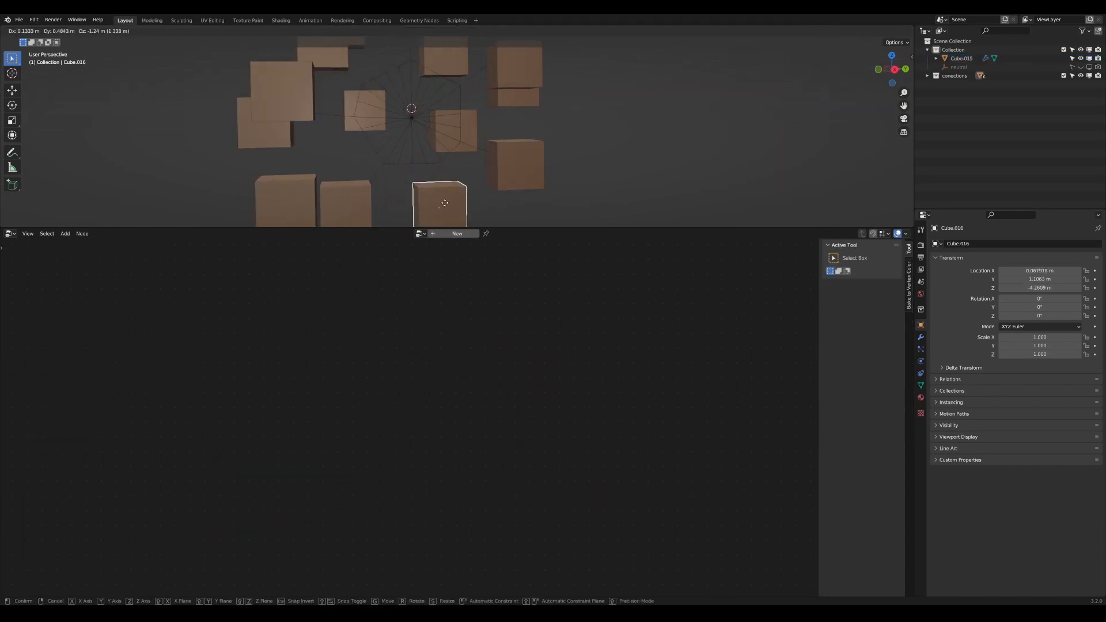
pyautogui.click(441, 205)
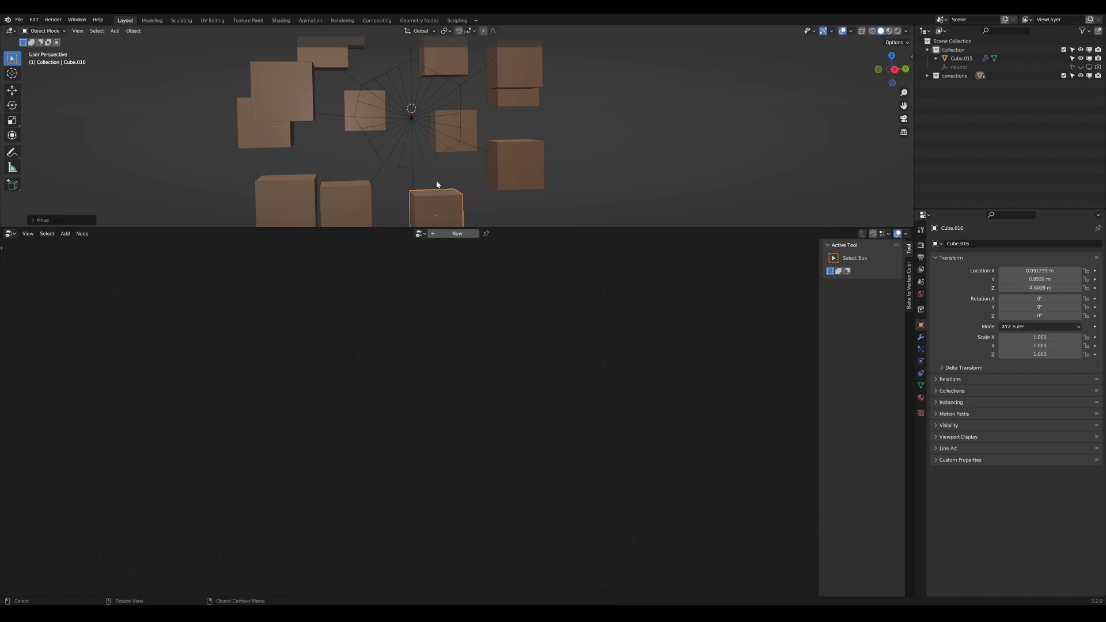
# Step: Examine the web's center and threads between the surrounding cubes from several angles and distances
pyautogui.moveTo(441, 128); pyautogui.dragTo(494, 126, button='middle')
pyautogui.scroll(3, 428, 147)
pyautogui.scroll(-6, 469, 133)
pyautogui.scroll(5, 482, 138)
pyautogui.scroll(2, 501, 137)
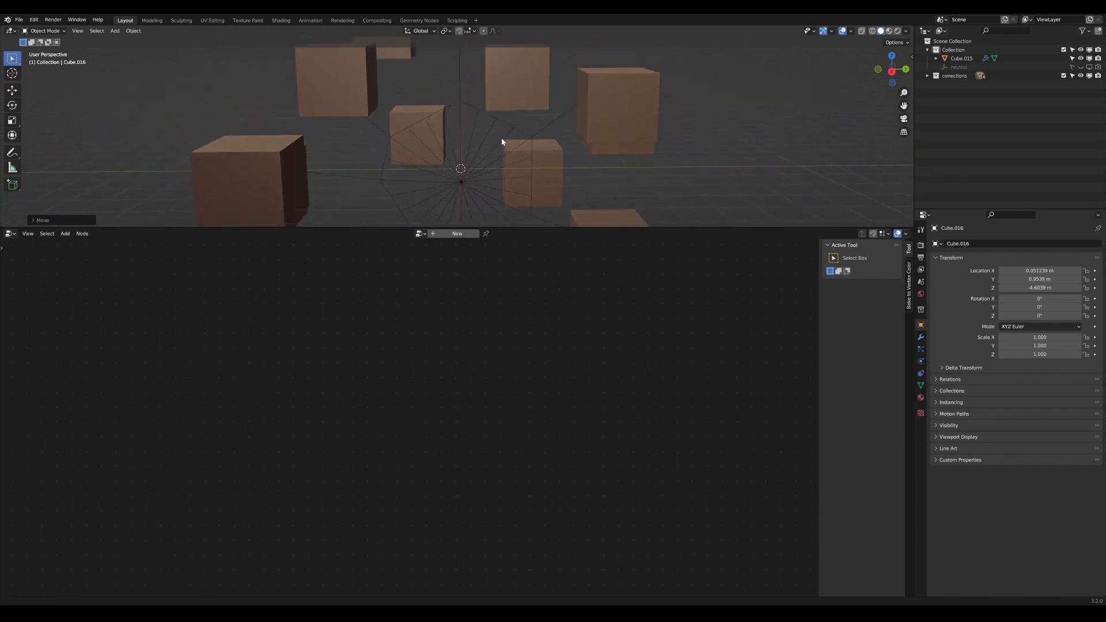
pyautogui.scroll(3, 488, 123)
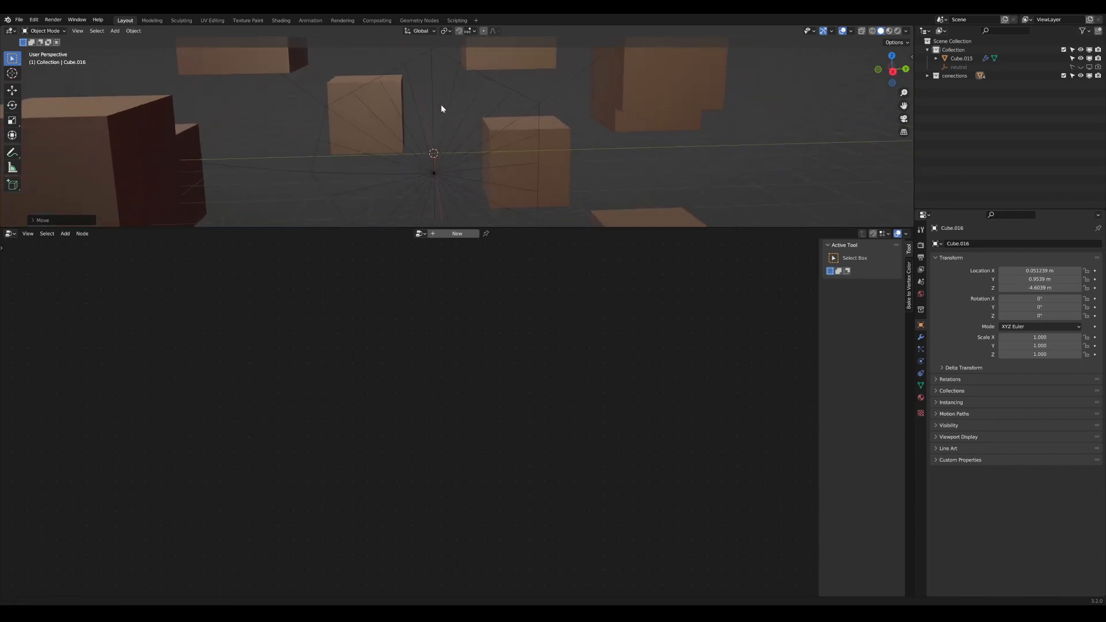
pyautogui.keyDown('shift'); pyautogui.moveTo(441, 105); pyautogui.dragTo(439, 102, button='middle'); pyautogui.keyUp('shift')
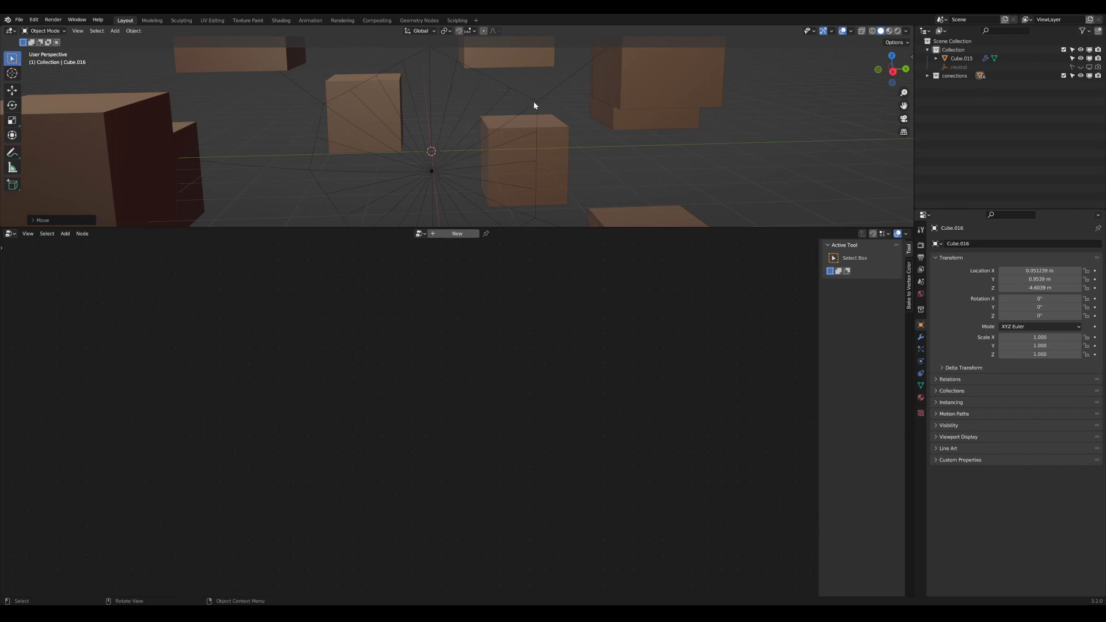
pyautogui.keyDown('shift'); pyautogui.moveTo(539, 106); pyautogui.dragTo(533, 102, button='middle'); pyautogui.keyUp('shift')
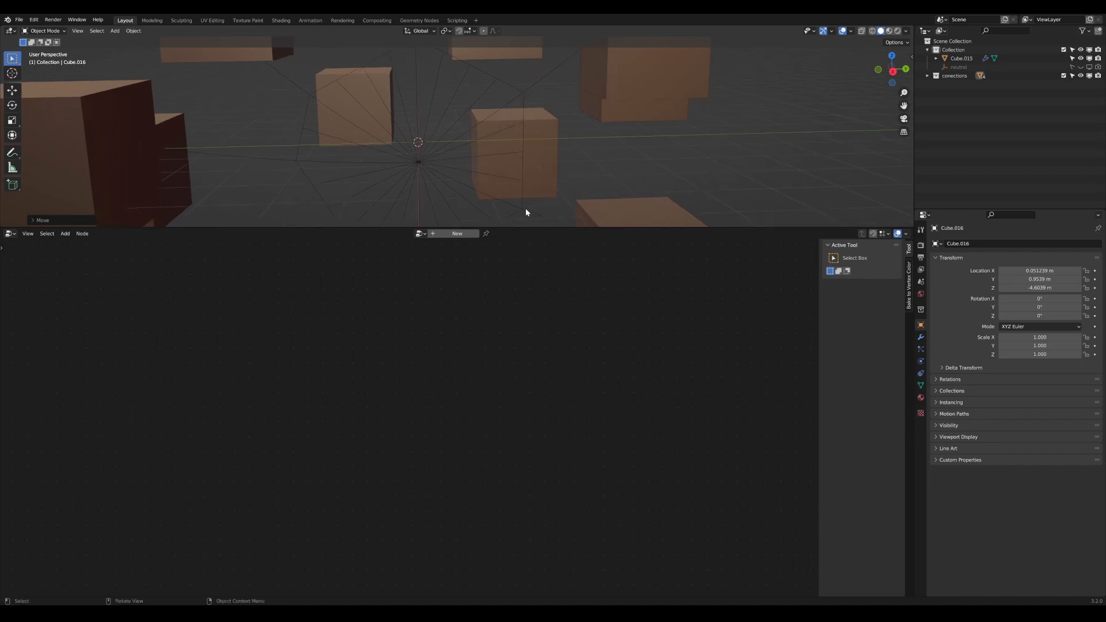
pyautogui.scroll(-2, 524, 209)
pyautogui.keyDown('shift'); pyautogui.moveTo(512, 196); pyautogui.dragTo(525, 192, button='middle'); pyautogui.keyUp('shift')
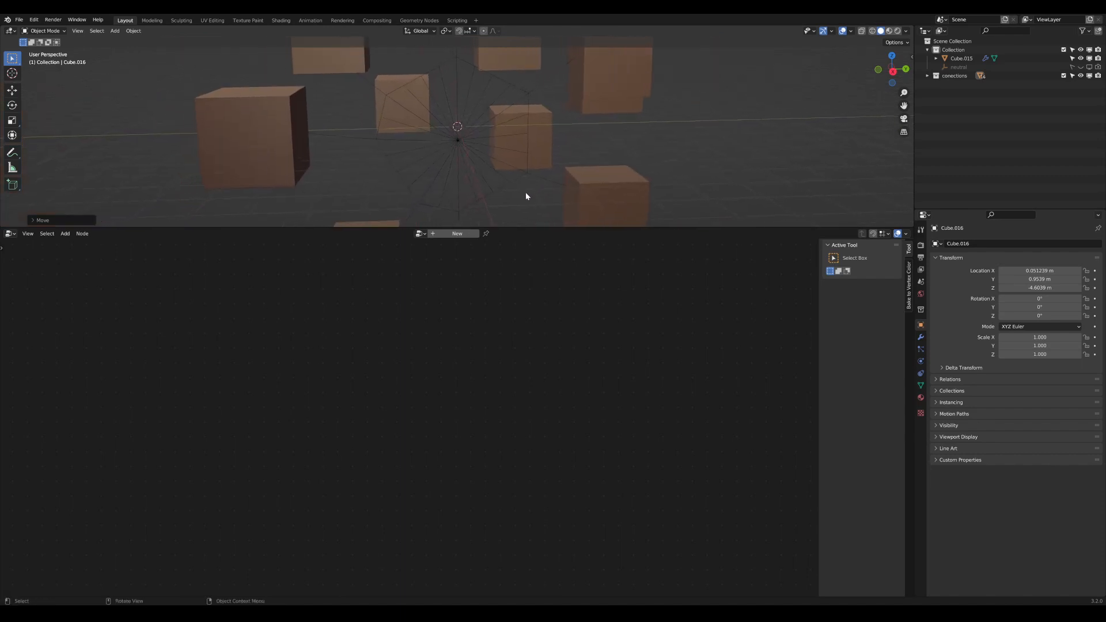
pyautogui.scroll(1, 530, 177)
pyautogui.scroll(-2, 529, 176)
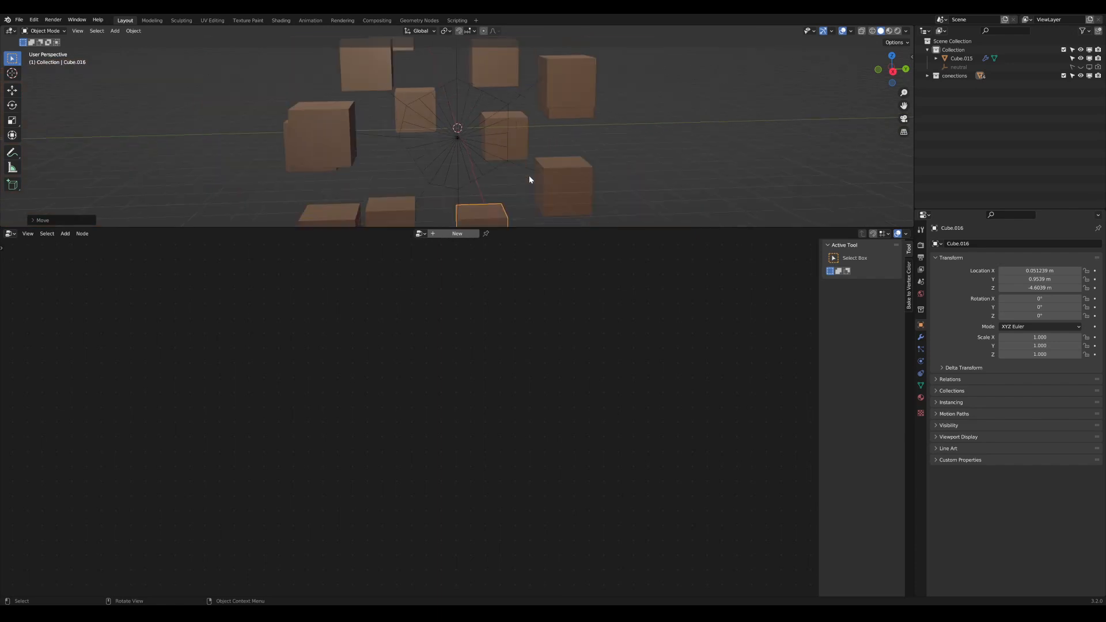
pyautogui.scroll(1, 529, 176)
pyautogui.scroll(-2, 529, 175)
pyautogui.keyDown('shift'); pyautogui.moveTo(521, 180); pyautogui.dragTo(522, 153, button='middle'); pyautogui.keyUp('shift')
# Step: Nudge the duplicated cube below the web slightly left, then reselect the web object
pyautogui.click(476, 208)
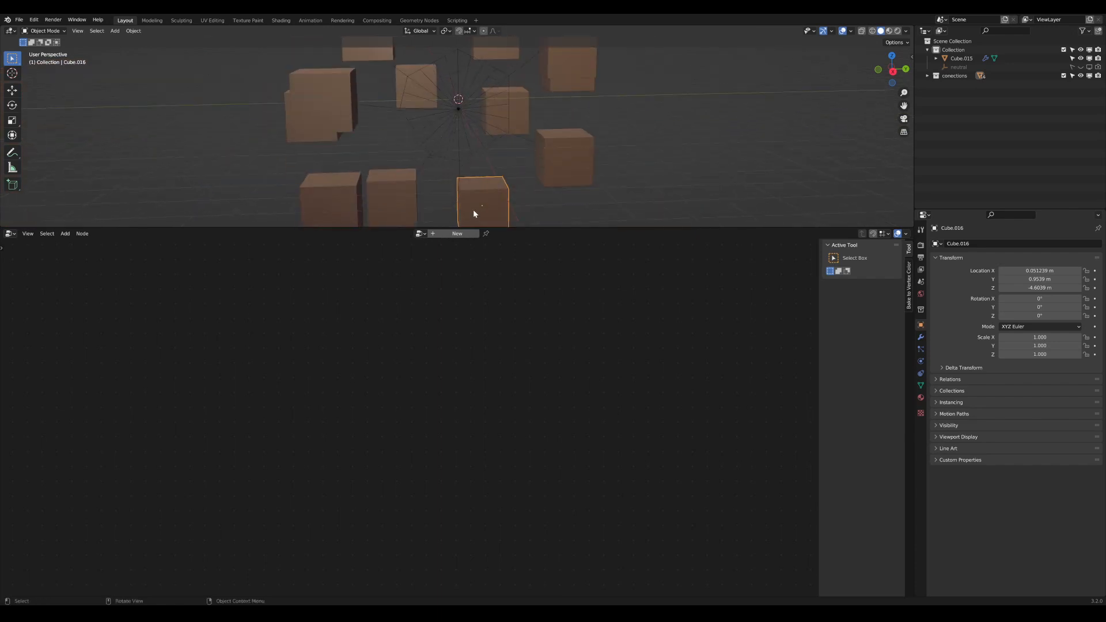
pyautogui.press('g')
pyautogui.click(462, 210)
pyautogui.click(396, 198)
pyautogui.scroll(-3, 455, 164)
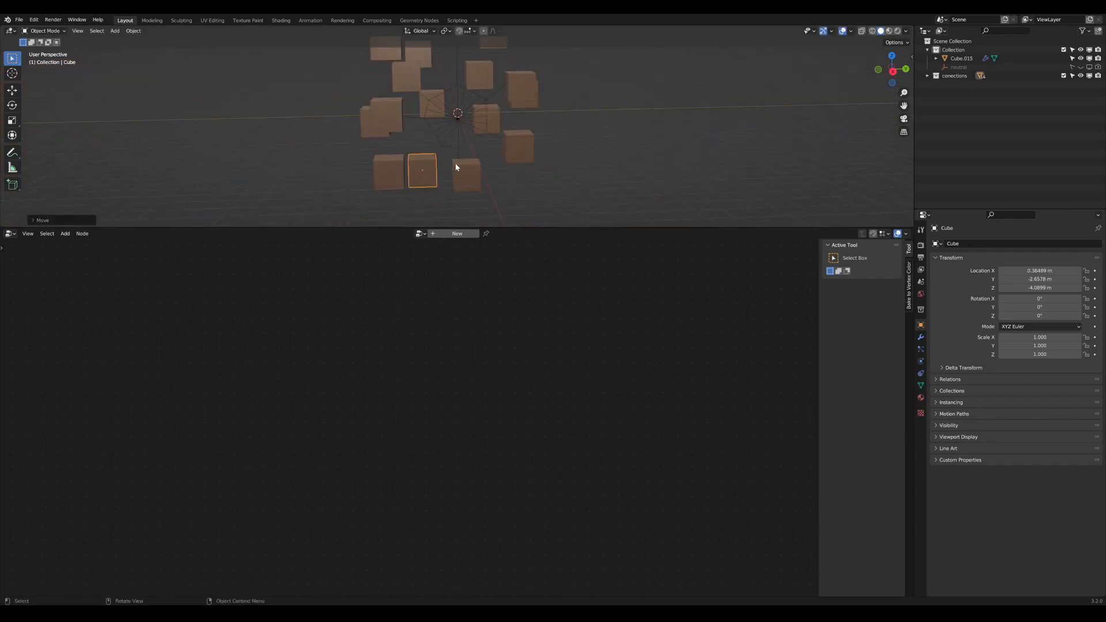
pyautogui.click(467, 136)
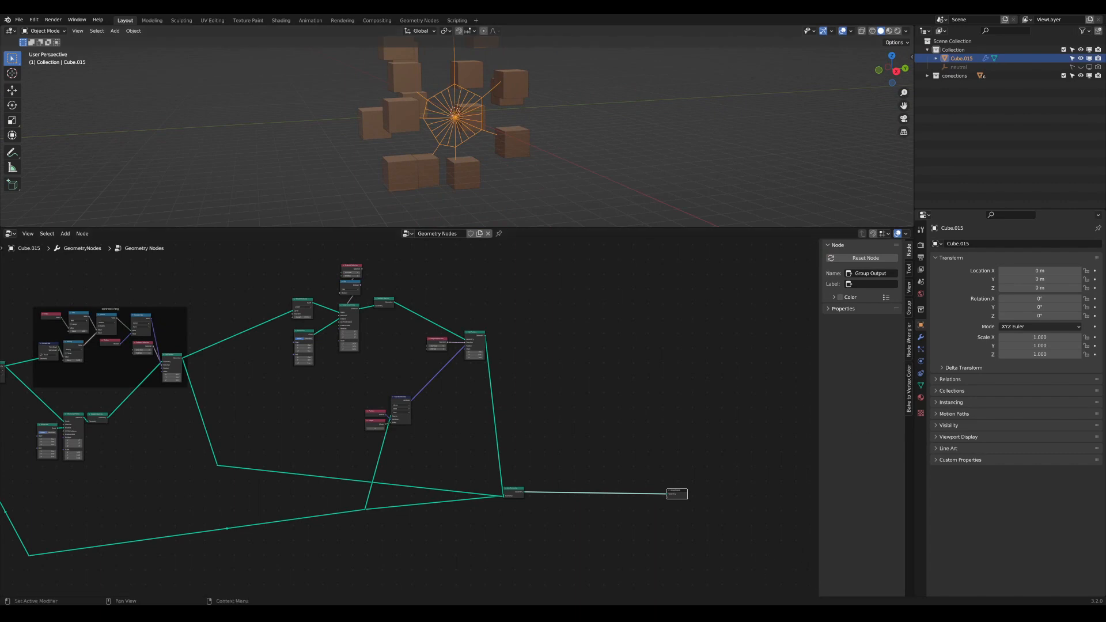
# Step: Maximize the node editor and frame the Position, Integer and Transfer Attribute nodes as "center position" with the custom color off
pyautogui.scroll(3, 426, 427)
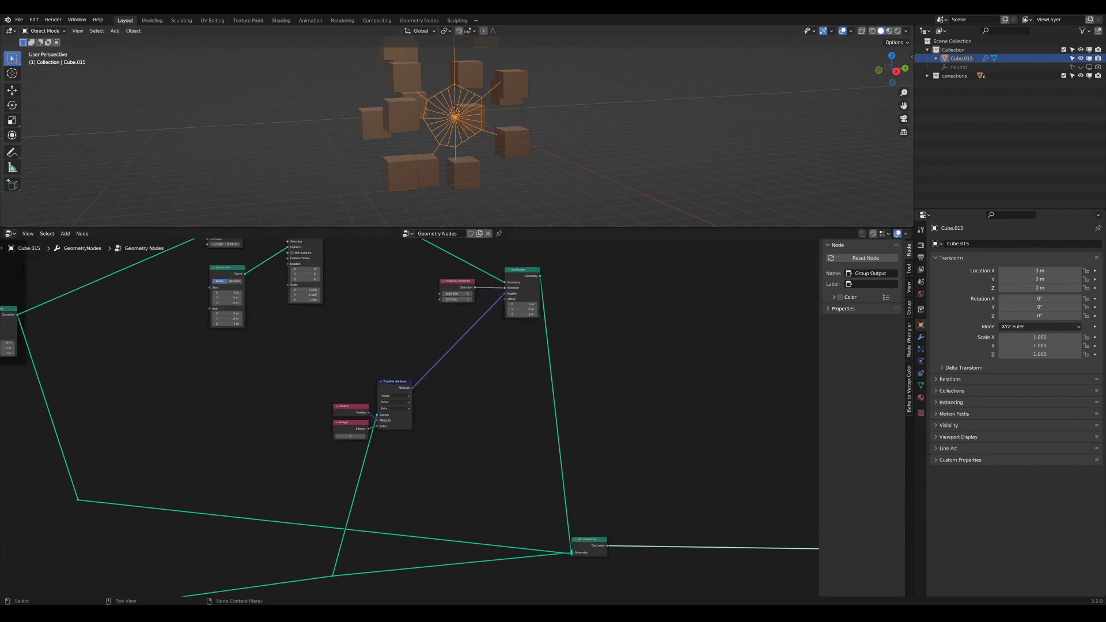
pyautogui.hotkey('ctrl', 'space')
pyautogui.moveTo(543, 376); pyautogui.dragTo(592, 439, button='middle')
pyautogui.scroll(4, 527, 441)
pyautogui.scroll(-1, 528, 440)
pyautogui.scroll(-3, 530, 417)
pyautogui.scroll(2, 529, 417)
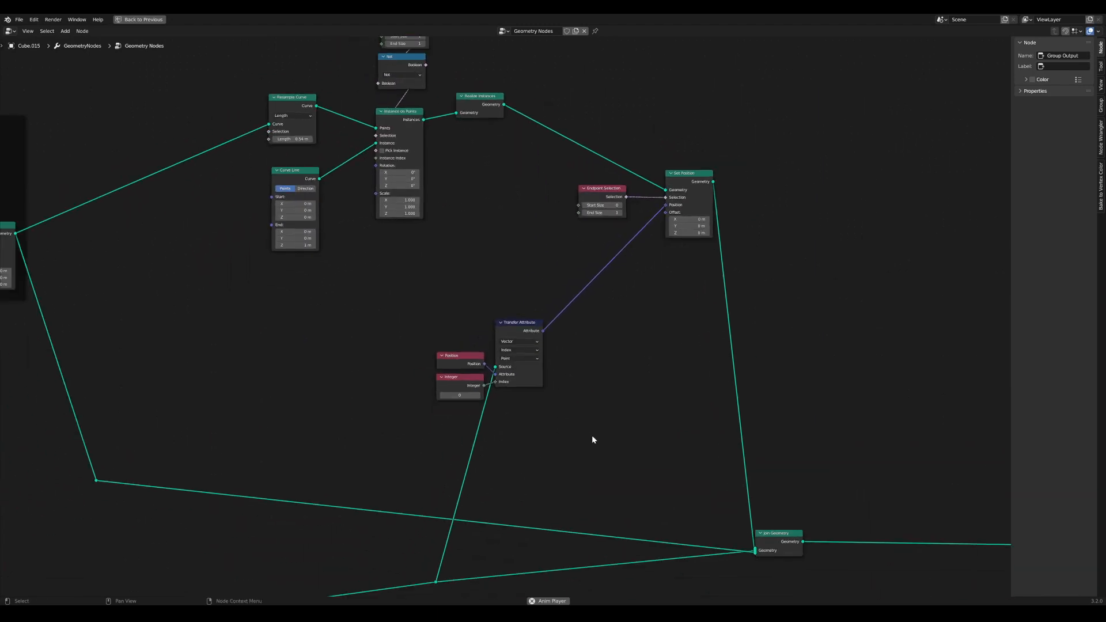
pyautogui.moveTo(592, 440); pyautogui.dragTo(390, 272)
pyautogui.hotkey('ctrl', 'j')
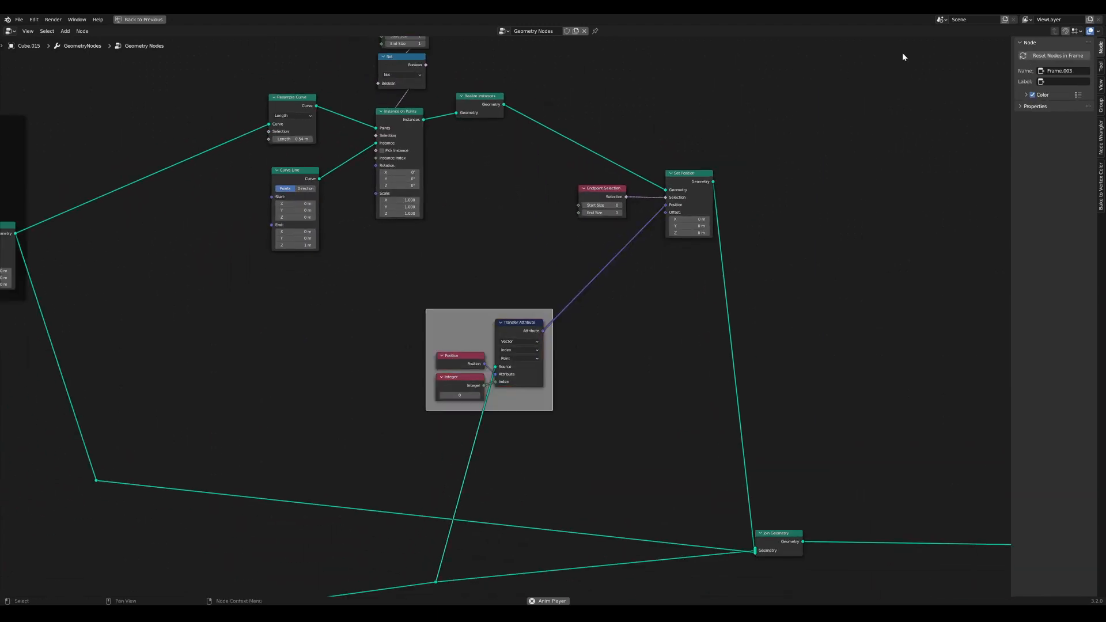
pyautogui.click(1032, 94)
pyautogui.click(1062, 82)
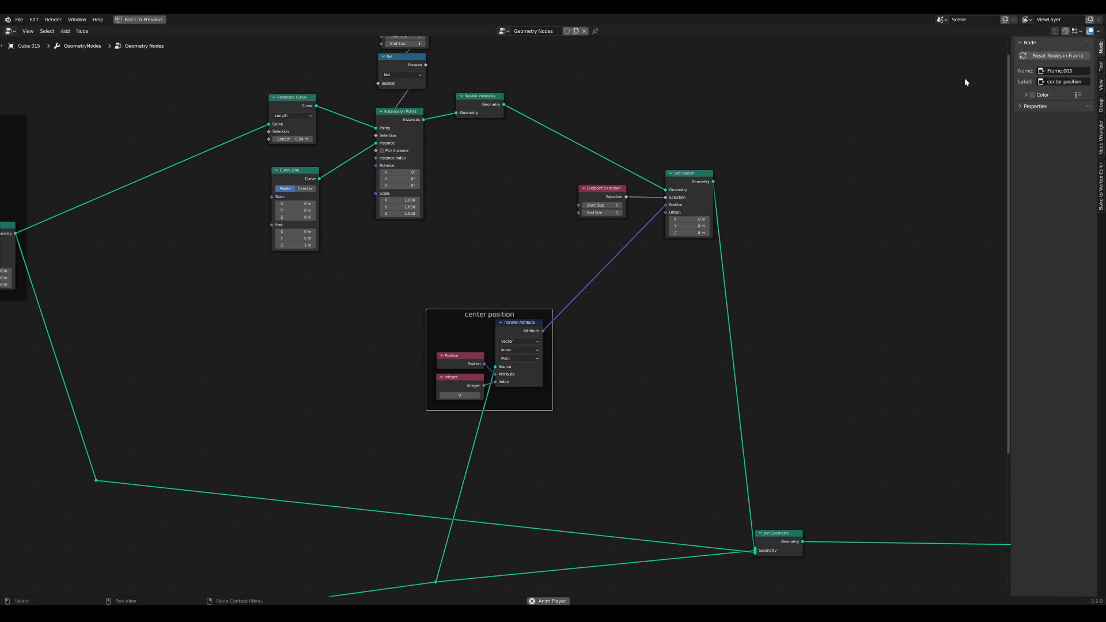
# Step: Move the center position frame down and bring Endpoint Selection and Set Position closer to the line instance nodes
pyautogui.moveTo(477, 314); pyautogui.dragTo(451, 383)
pyautogui.scroll(-3, 498, 322)
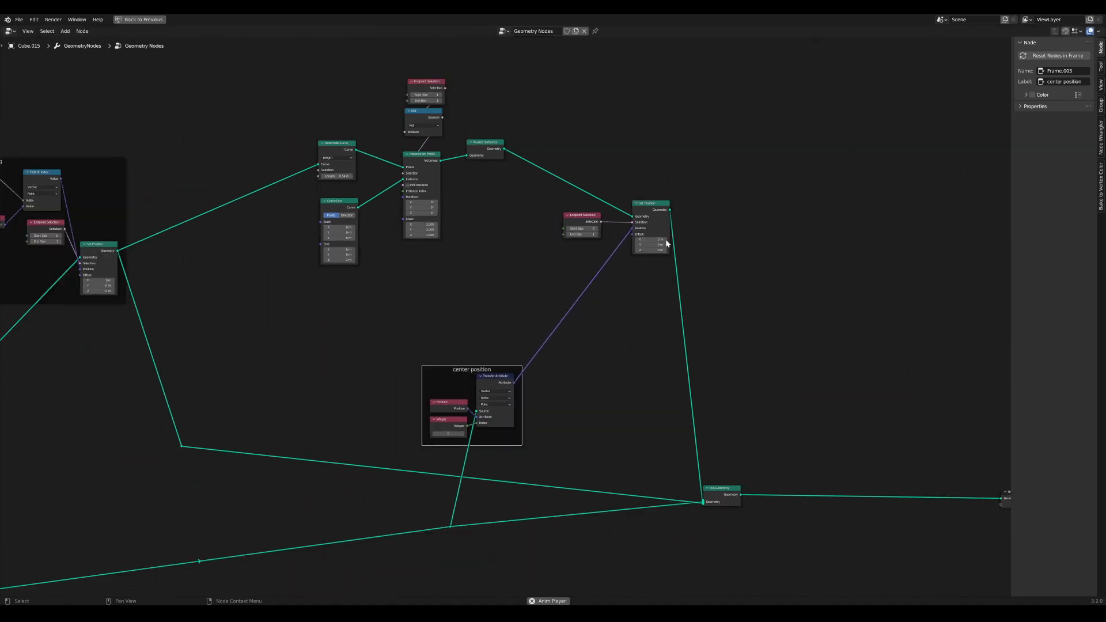
pyautogui.moveTo(665, 240); pyautogui.dragTo(686, 338, button='middle')
pyautogui.moveTo(708, 366)
pyautogui.mouseDown()
pyautogui.moveTo(608, 298)
pyautogui.moveTo(567, 306)
pyautogui.mouseUp()
# Step: Frame the nodes from Resample Curve to Set Position, turn off the frame's custom color and label it "lvl2 threads"
pyautogui.moveTo(648, 384); pyautogui.dragTo(357, 162)
pyautogui.hotkey('ctrl', 'j')
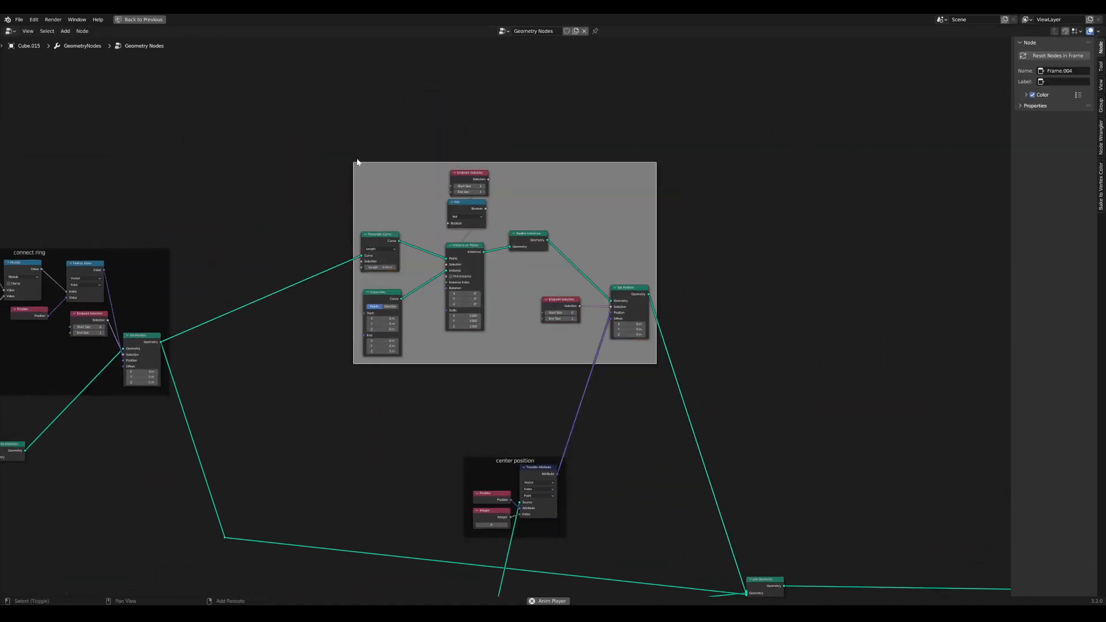
pyautogui.click(1032, 94)
pyautogui.click(1052, 81)
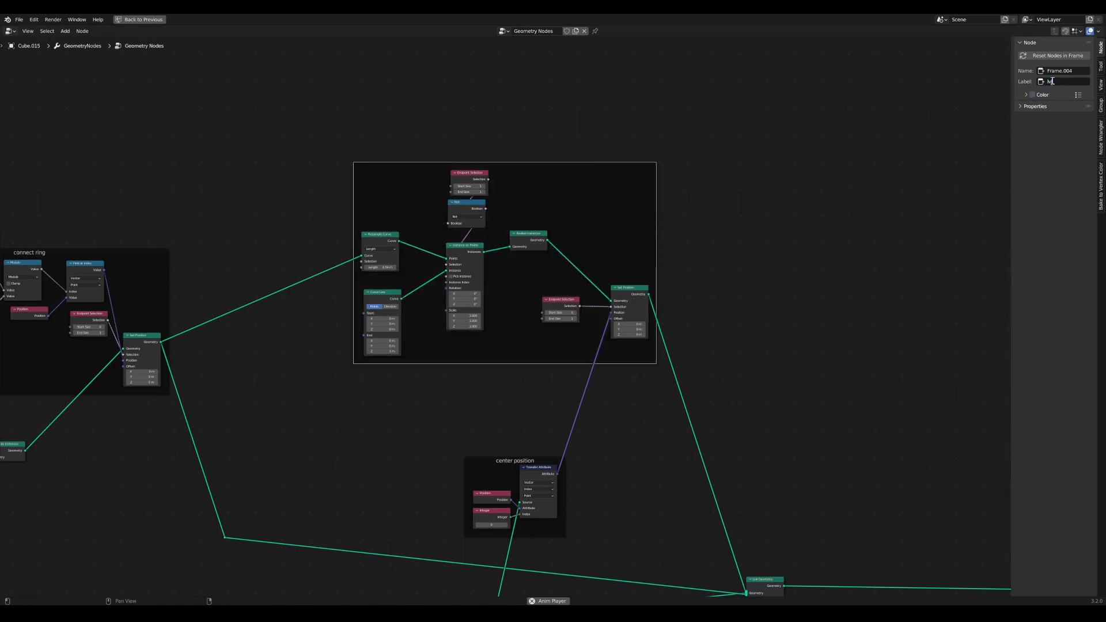
pyautogui.write('lvl2 threads')
pyautogui.press('Return')
# Step: Move the reroute feeding Transfer Attribute down, away from the center position frame
pyautogui.scroll(-3, 703, 447)
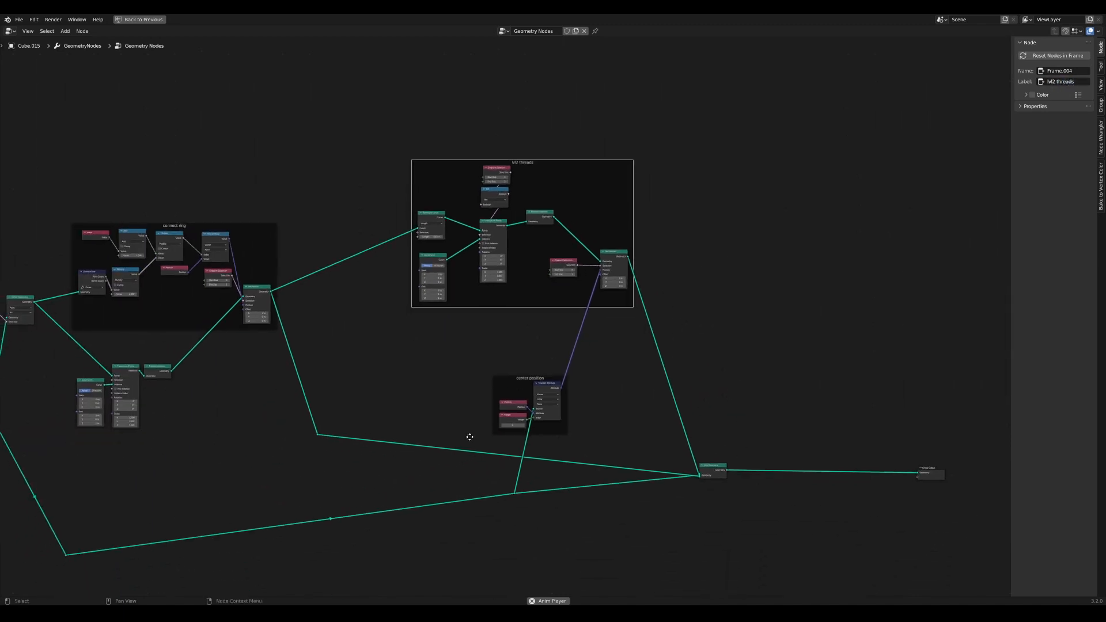
pyautogui.moveTo(528, 477); pyautogui.dragTo(514, 522)
pyautogui.scroll(1, 455, 466)
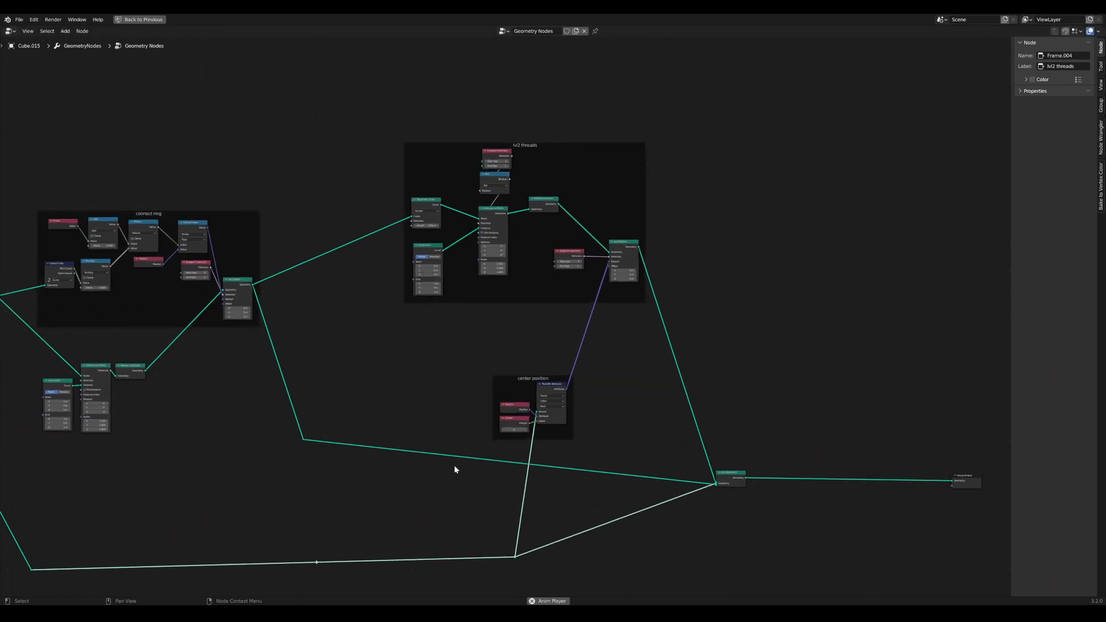
# Step: Move the center position frame down beside its reroute, and shift the Join Geometry node up and to the right
pyautogui.moveTo(591, 458); pyautogui.dragTo(489, 362)
pyautogui.press('g')
pyautogui.click(470, 462)
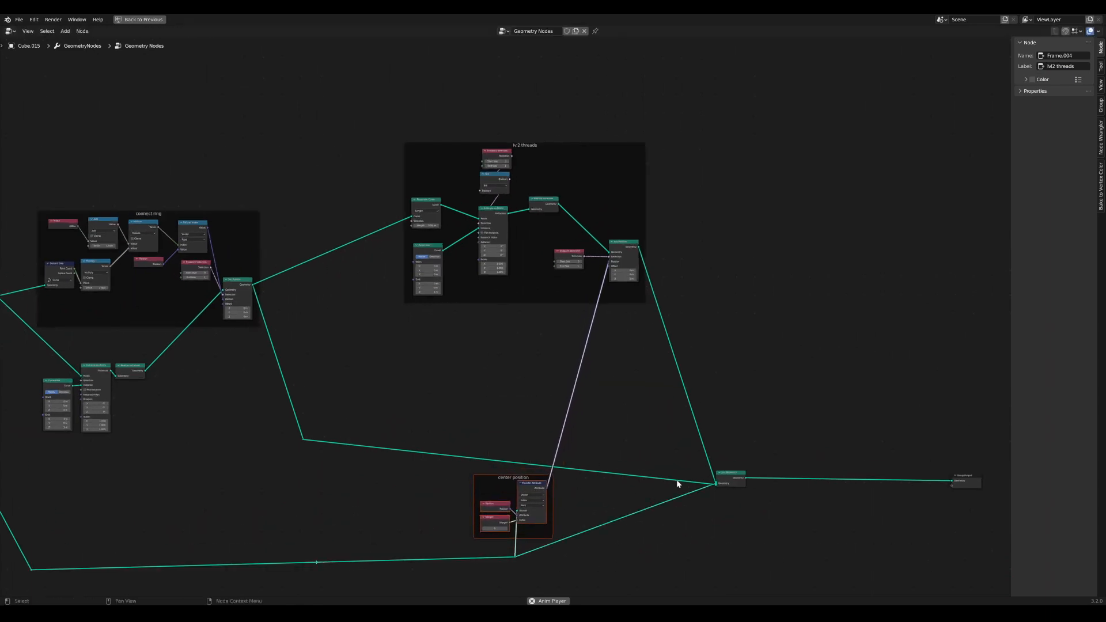
pyautogui.moveTo(724, 478); pyautogui.dragTo(767, 431)
pyautogui.scroll(2, 757, 502)
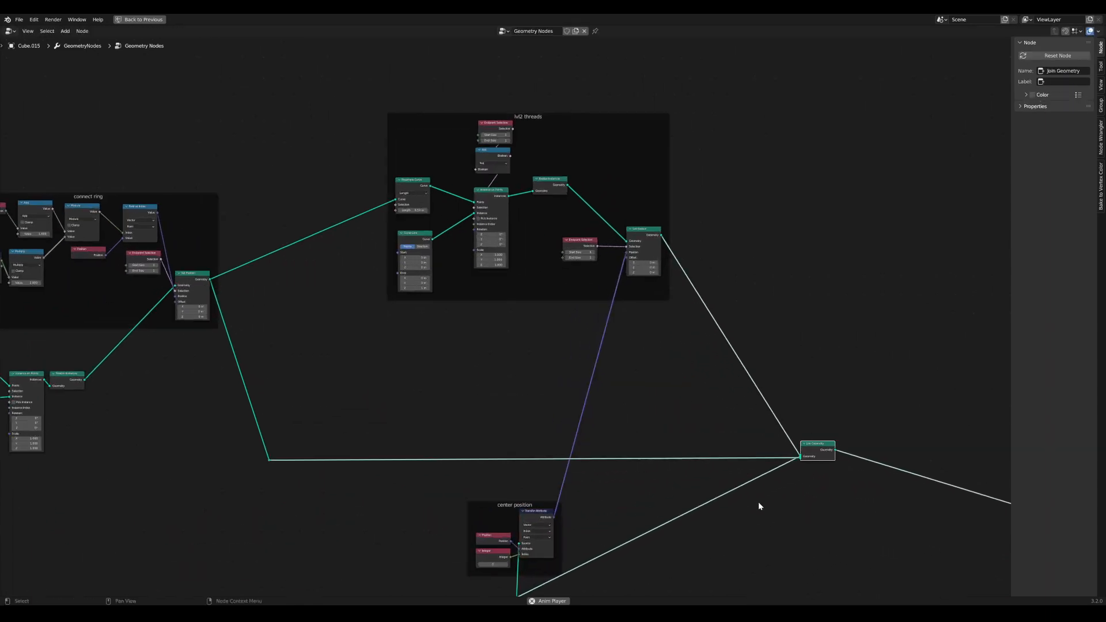
# Step: Add one shared reroute across the two links leaving the connect ring frame's Set Position node
pyautogui.scroll(-2, 757, 503)
pyautogui.moveTo(755, 501); pyautogui.dragTo(714, 471, button='middle')
pyautogui.moveTo(585, 376); pyautogui.dragTo(800, 381, button='middle')
pyautogui.scroll(4, 616, 354)
pyautogui.moveTo(610, 353); pyautogui.dragTo(478, 370, button='middle')
pyautogui.scroll(-1, 528, 351)
pyautogui.scroll(-1, 478, 370)
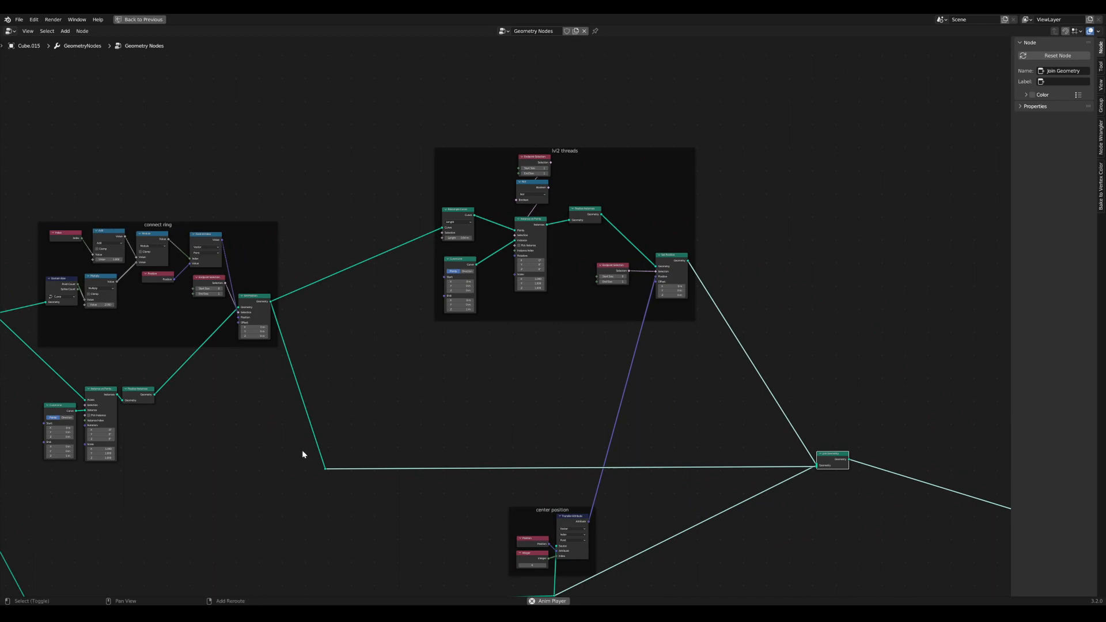
pyautogui.keyDown('shift'); pyautogui.moveTo(313, 448); pyautogui.dragTo(364, 219, button='right'); pyautogui.keyUp('shift')
pyautogui.scroll(-3, 402, 348)
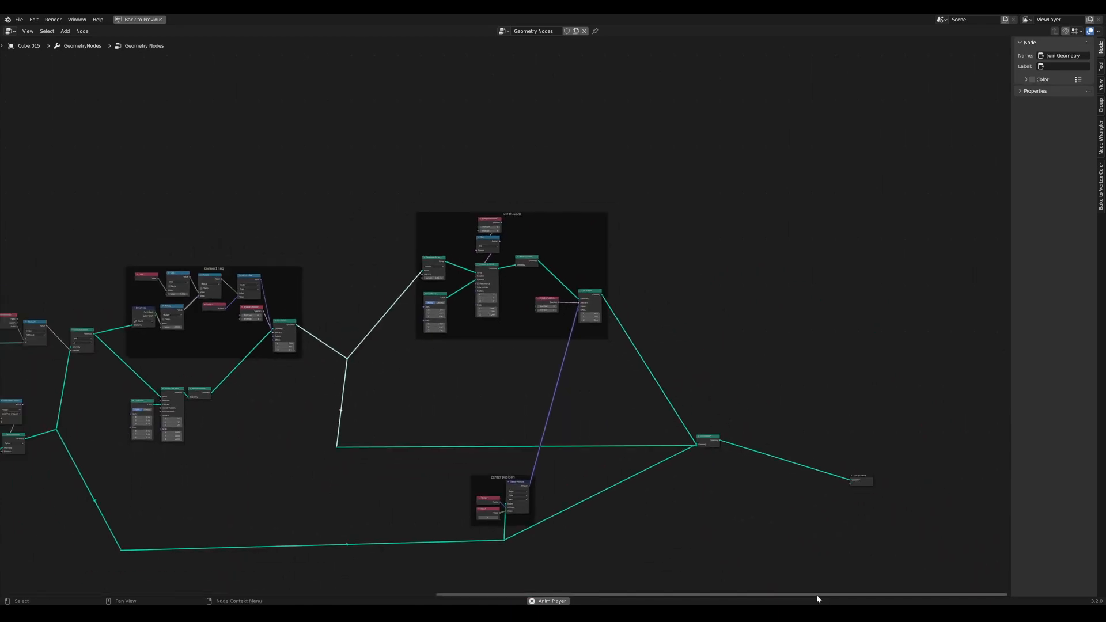
# Step: Move all nodes after the connect ring frame right along X, and shift the lower reroute further right
pyautogui.moveTo(885, 554); pyautogui.dragTo(309, 192)
pyautogui.press('g')
pyautogui.press('x')
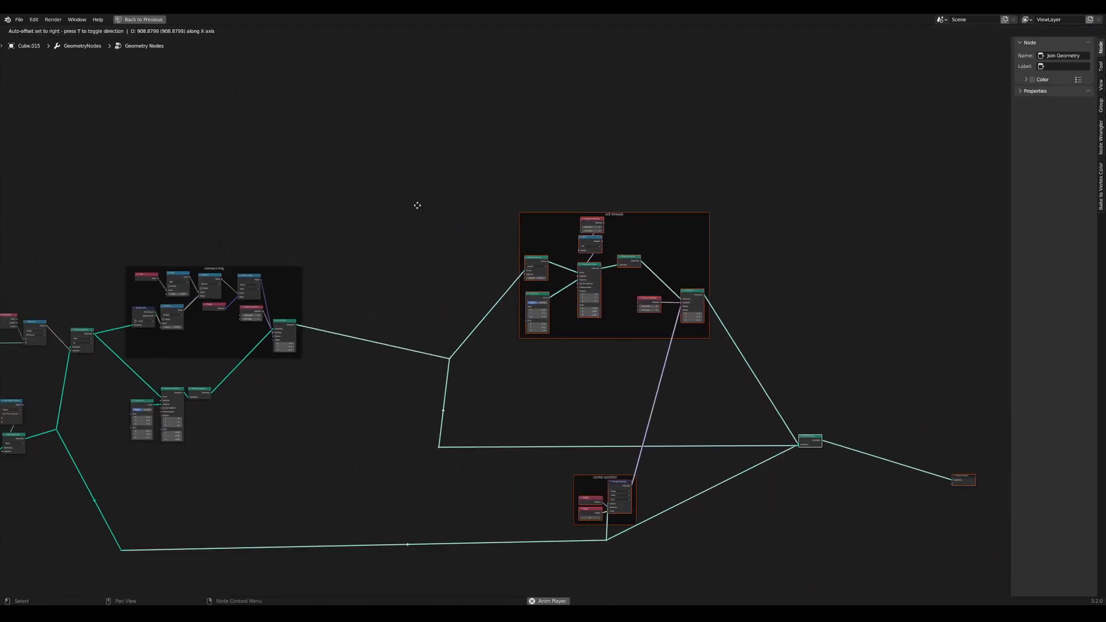
pyautogui.scroll(1, 576, 328)
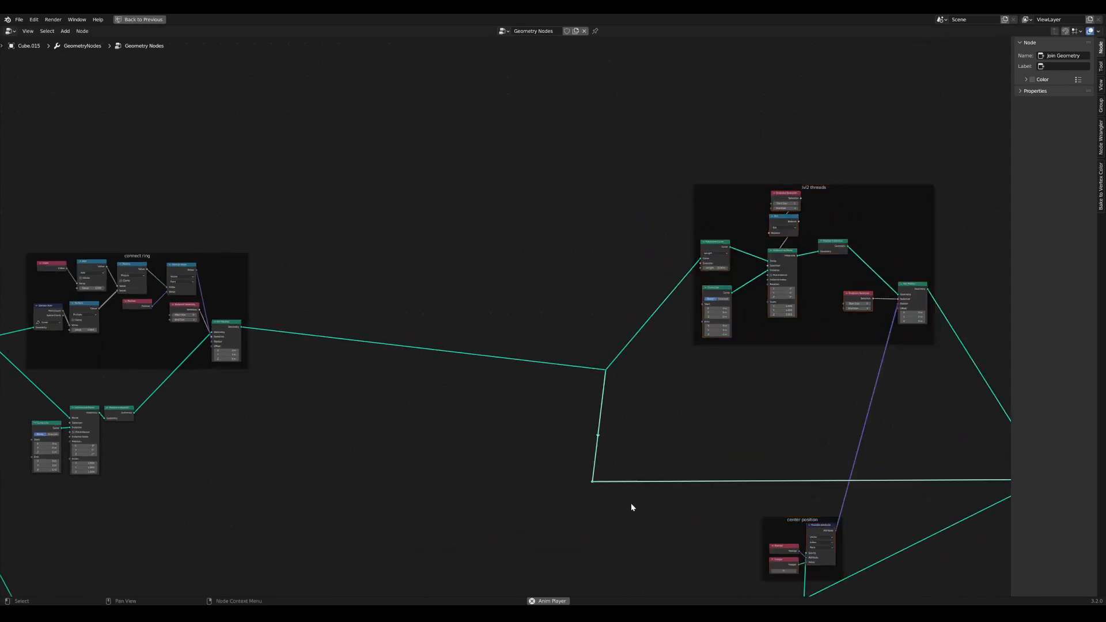
pyautogui.click(689, 505)
# Step: Preview the output of the connect ring's Set Position node and restore the split layout with the 3D viewport
pyautogui.click(230, 326)
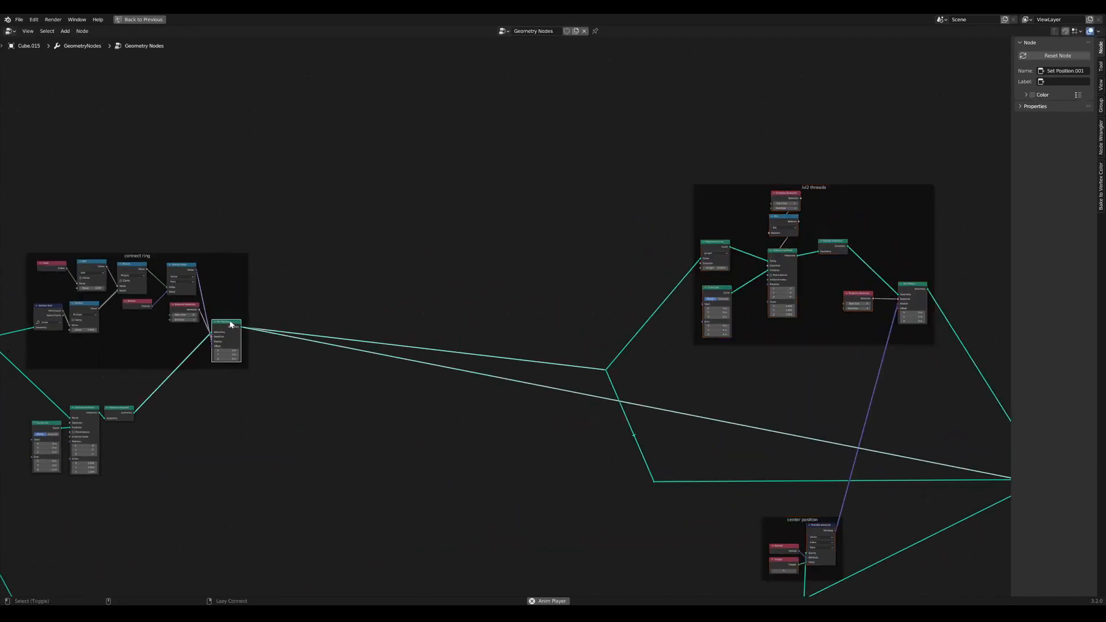
pyautogui.hotkey('ctrl', 'space')
pyautogui.scroll(-1, 403, 347)
pyautogui.scroll(2, 362, 447)
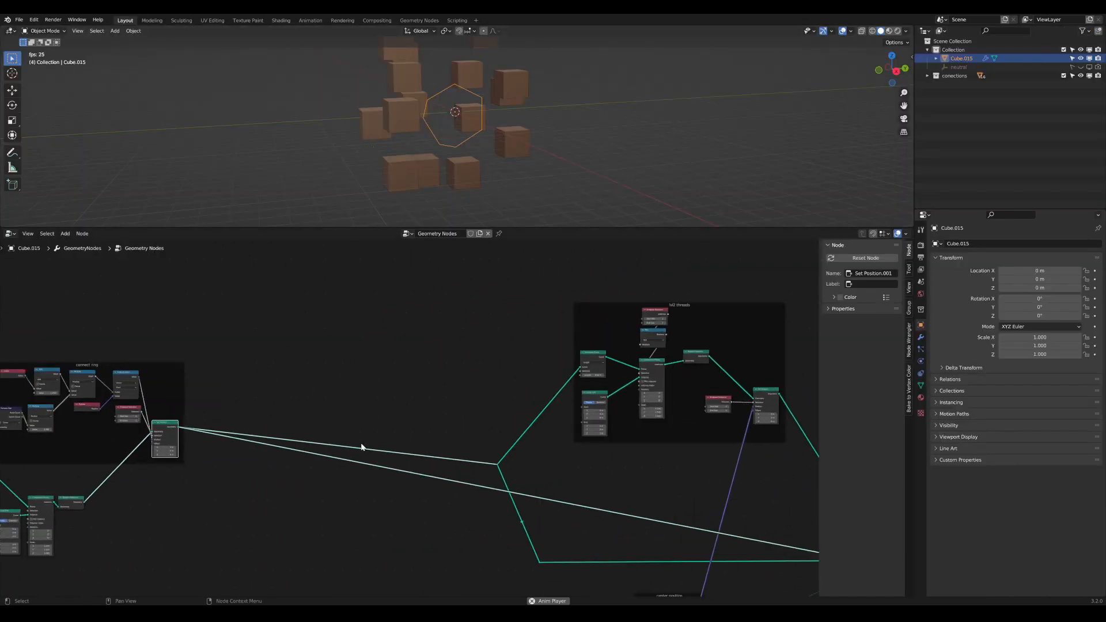
# Step: Insert a Resample Curve node on the link between the connect ring's Set Position and the new reroute
pyautogui.moveTo(320, 392); pyautogui.dragTo(471, 489, button='middle')
pyautogui.scroll(2, 490, 489)
pyautogui.scroll(-2, 483, 486)
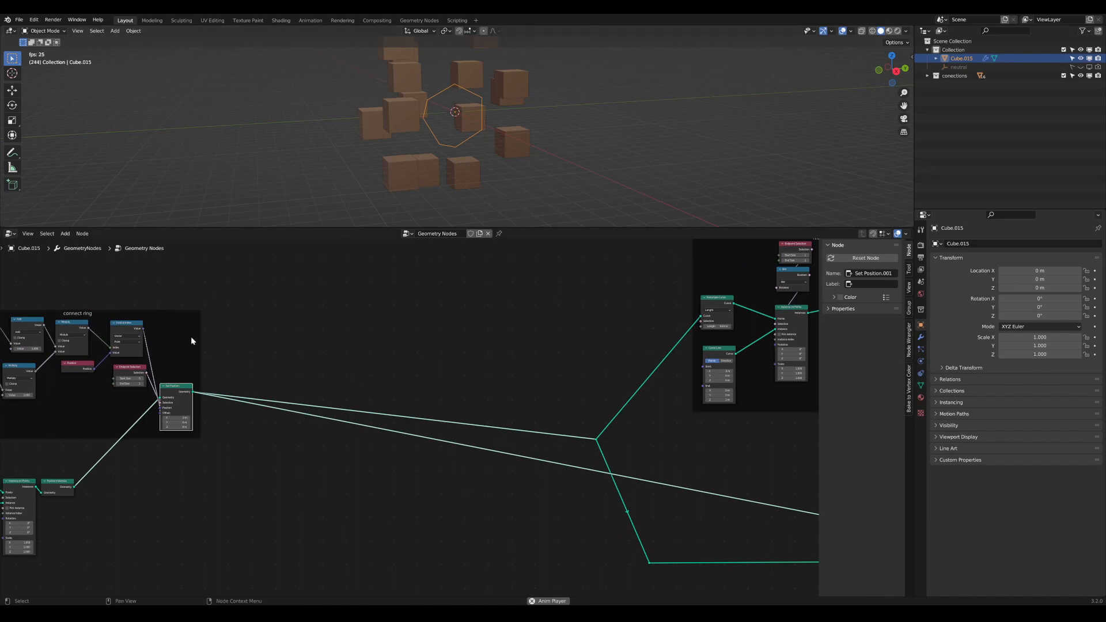
pyautogui.scroll(2, 280, 443)
pyautogui.moveTo(306, 411); pyautogui.dragTo(365, 397, button='middle')
pyautogui.press('Tab')
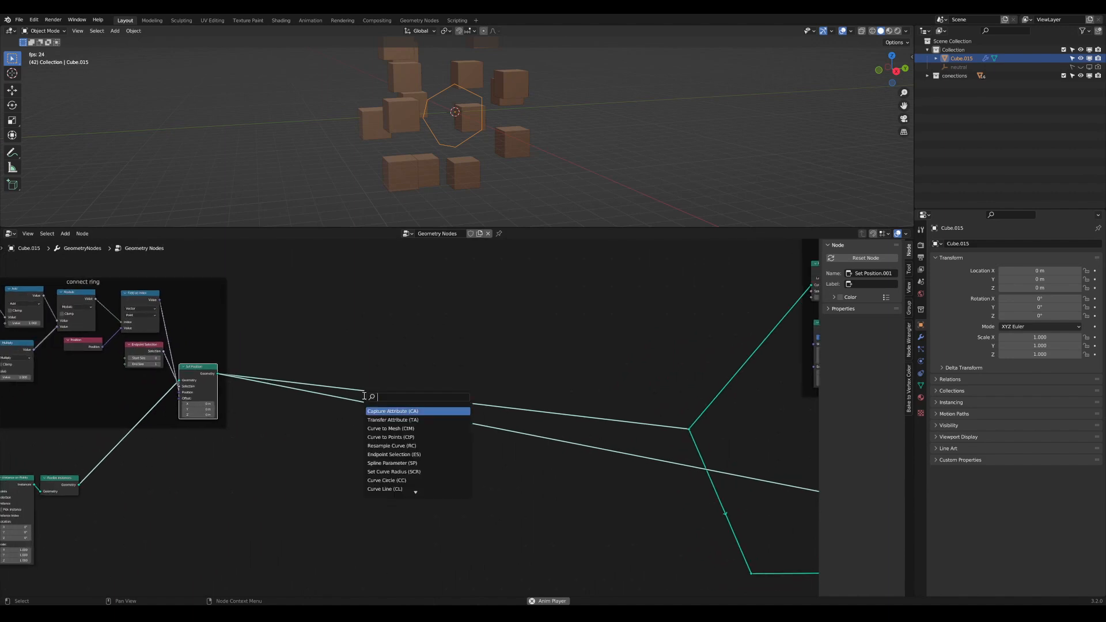
pyautogui.write('resa')
pyautogui.press('Return')
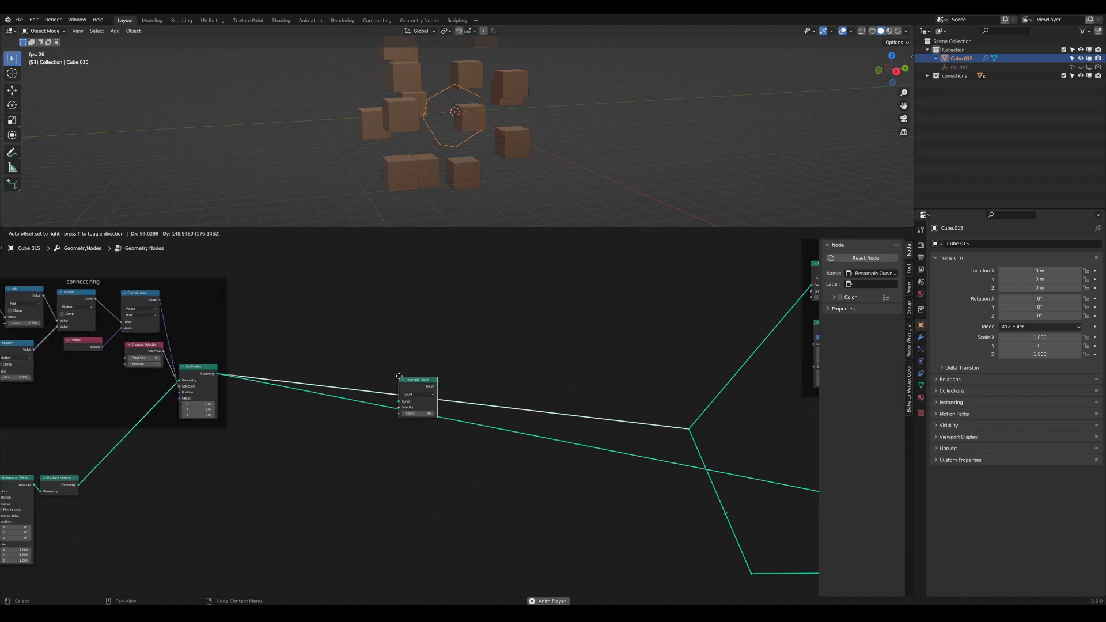
pyautogui.click(401, 363)
pyautogui.moveTo(425, 370); pyautogui.dragTo(350, 348)
pyautogui.scroll(3, 349, 348)
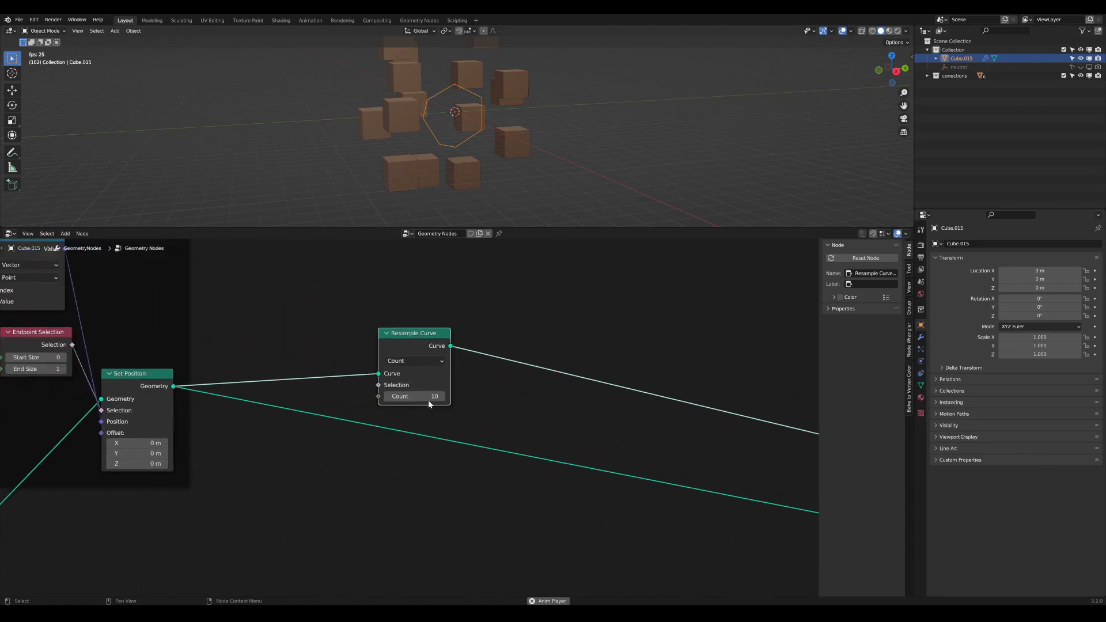
# Step: Set the new Resample Curve to Length mode with 0.1 m, and move it closer to the connect ring frame
pyautogui.click(426, 361)
pyautogui.click(424, 397)
pyautogui.moveTo(423, 335); pyautogui.dragTo(360, 319)
# Step: Insert a Set Position node on the link between the new Resample Curve and the reroute
pyautogui.scroll(-6, 565, 424)
pyautogui.scroll(-4, 564, 422)
pyautogui.moveTo(565, 422); pyautogui.dragTo(487, 399, button='middle')
pyautogui.scroll(2, 485, 369)
pyautogui.scroll(-3, 426, 416)
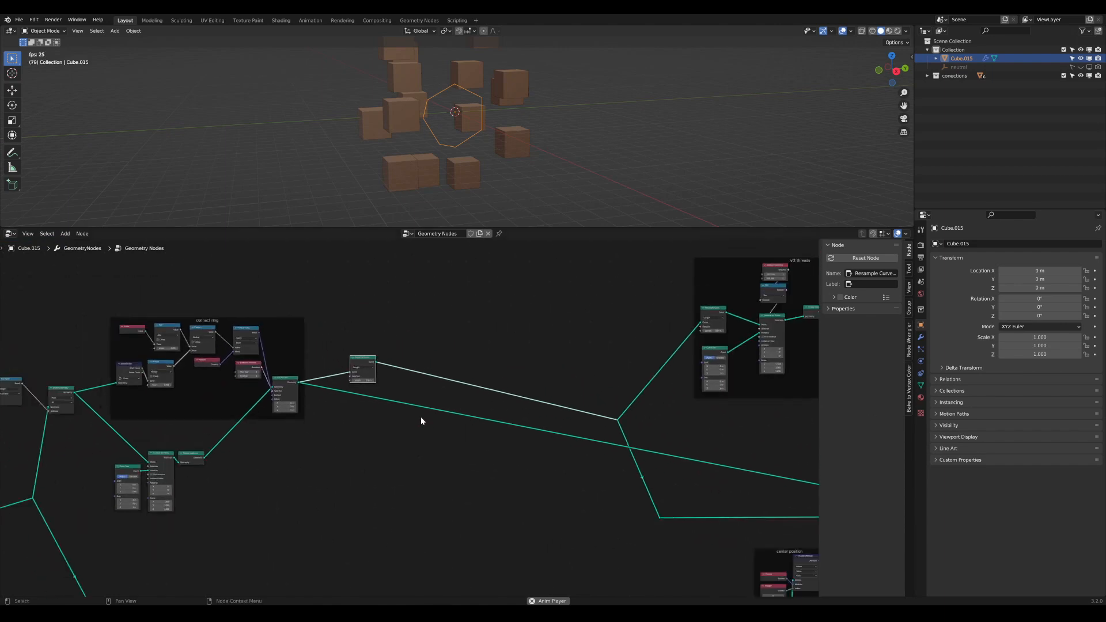
pyautogui.moveTo(403, 388); pyautogui.dragTo(427, 380, button='middle')
pyautogui.scroll(4, 384, 358)
pyautogui.press('Tab')
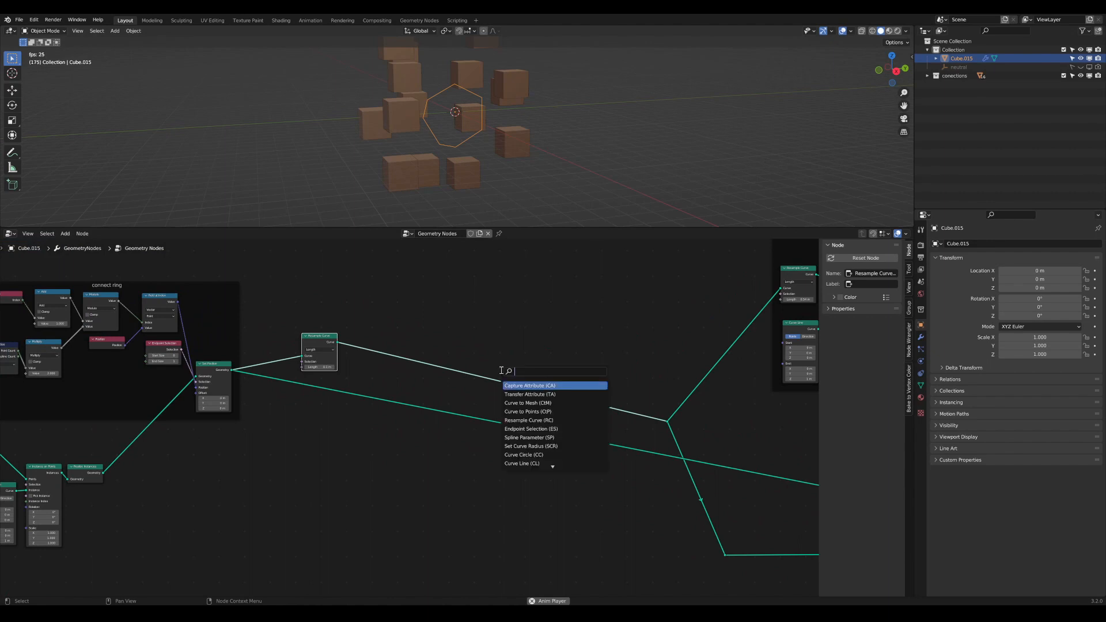
pyautogui.write('set')
pyautogui.press('Down')
pyautogui.press('Return')
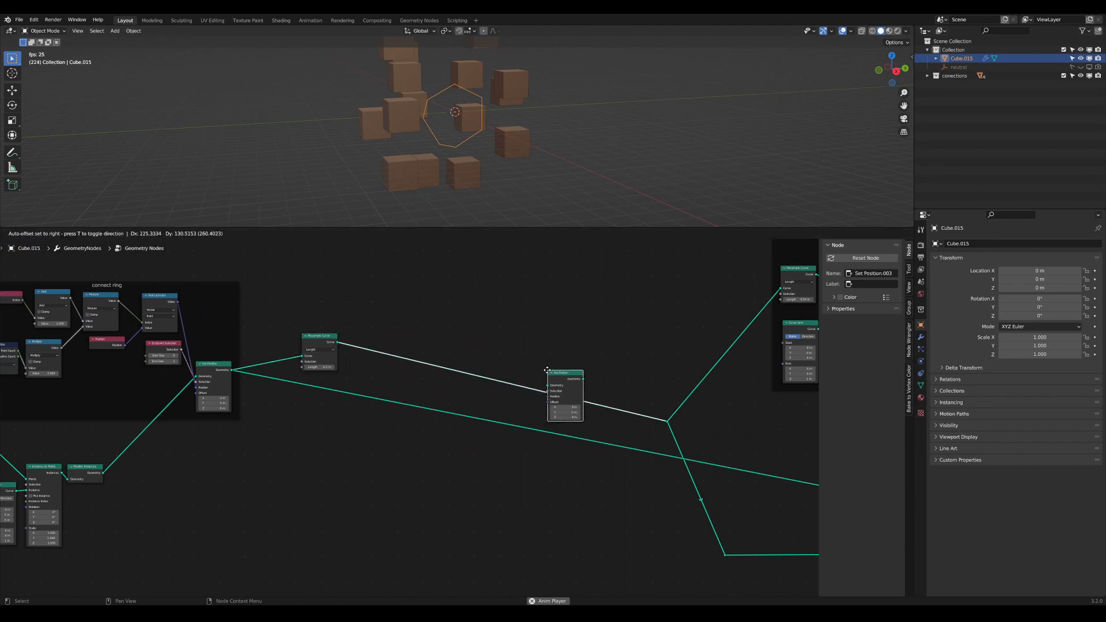
pyautogui.click(548, 336)
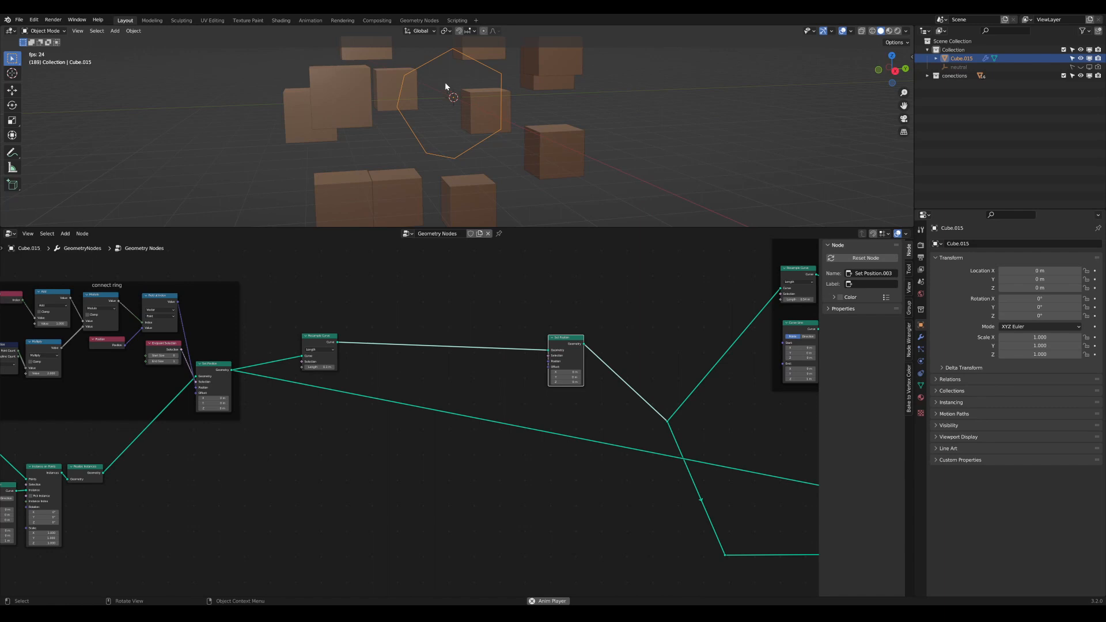
# Step: Center the ring in the 3D viewport and nudge the new Resample Curve node slightly to the right
pyautogui.keyDown('shift'); pyautogui.moveTo(446, 84); pyautogui.dragTo(447, 119, button='middle'); pyautogui.keyUp('shift')
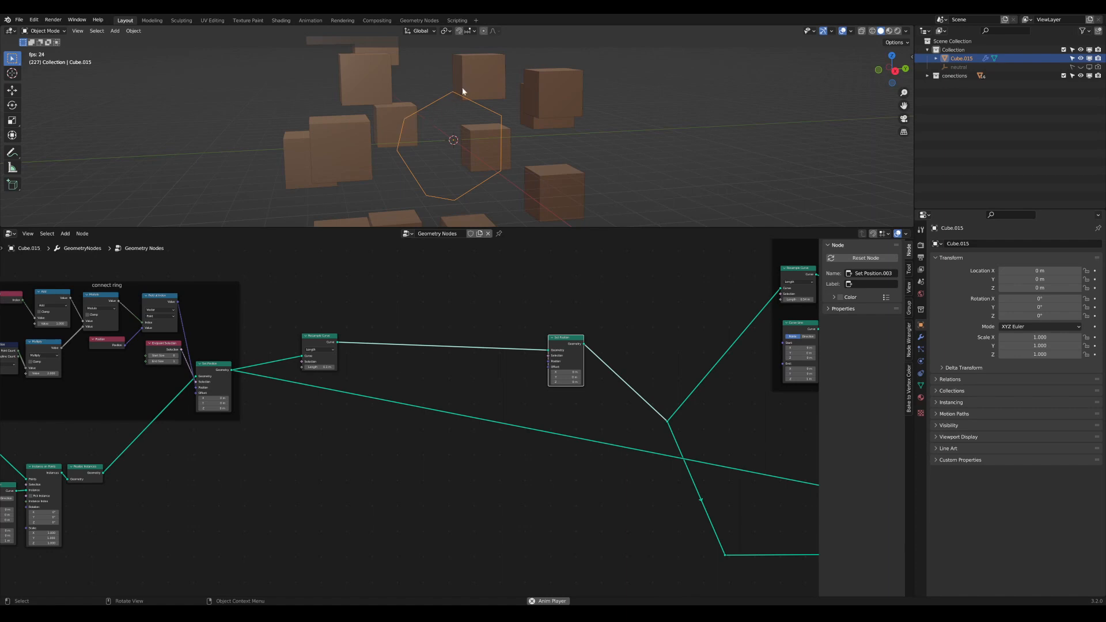
pyautogui.scroll(-1, 444, 333)
pyautogui.moveTo(444, 333); pyautogui.dragTo(483, 338, button='middle')
pyautogui.moveTo(367, 342); pyautogui.dragTo(375, 342)
pyautogui.scroll(-4, 412, 419)
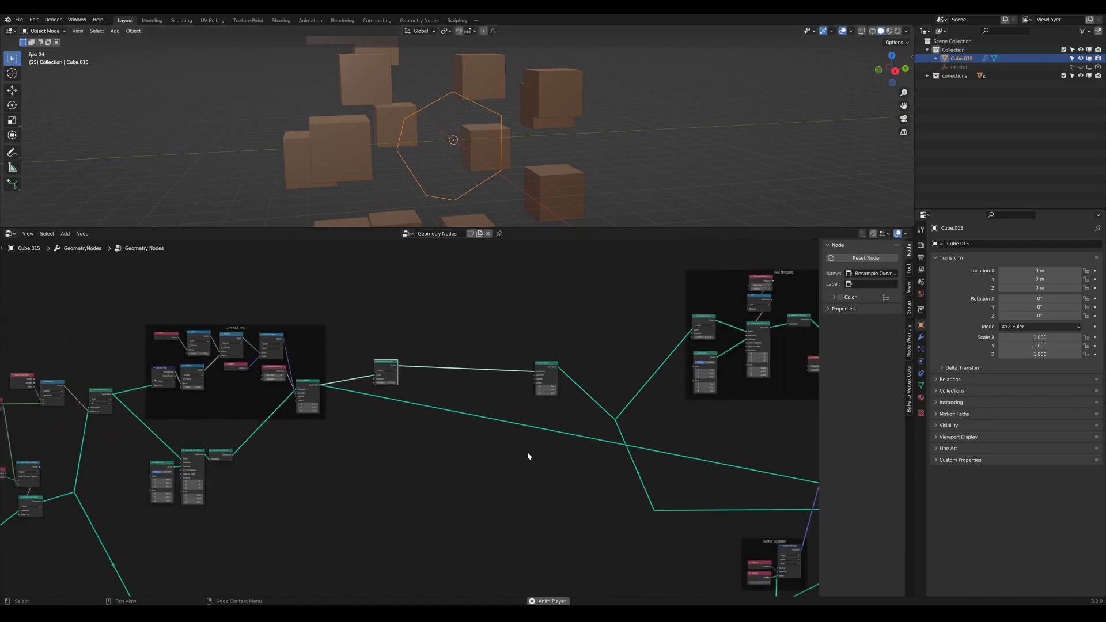
# Step: Move the center position frame and its reroute left along X to sit below the connect ring nodes
pyautogui.moveTo(565, 473); pyautogui.dragTo(413, 322, button='middle')
pyautogui.scroll(1, 683, 458)
pyautogui.moveTo(683, 459); pyautogui.dragTo(680, 507, button='middle')
pyautogui.moveTo(690, 541); pyautogui.dragTo(587, 418)
pyautogui.moveTo(641, 450); pyautogui.dragTo(647, 466, button='middle')
pyautogui.scroll(1, 657, 473)
pyautogui.scroll(-3, 658, 479)
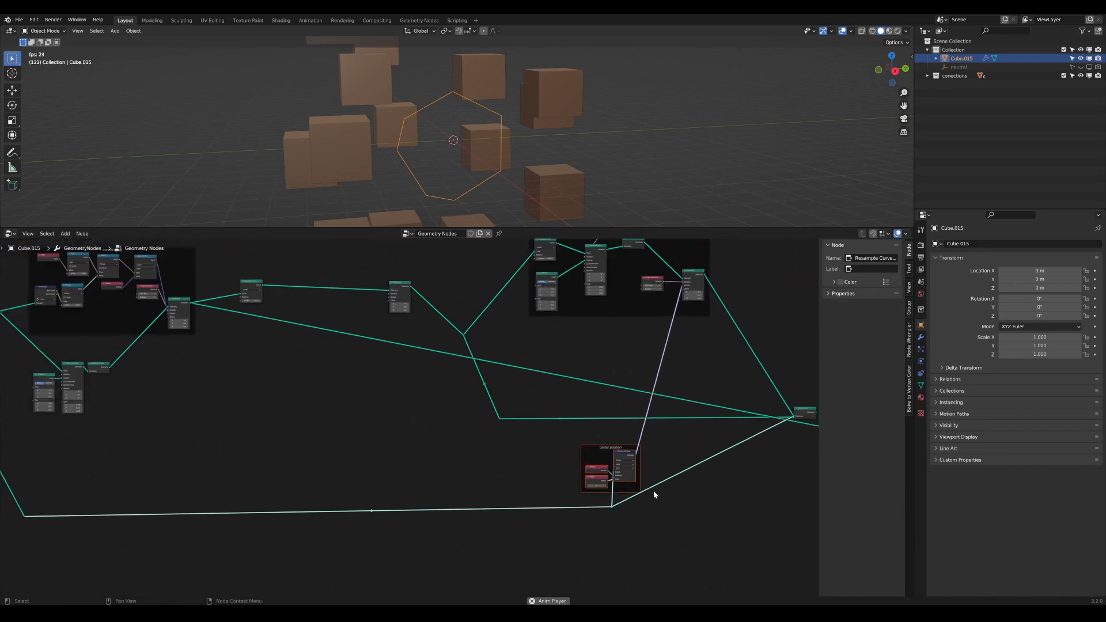
pyautogui.press('g')
pyautogui.press('x')
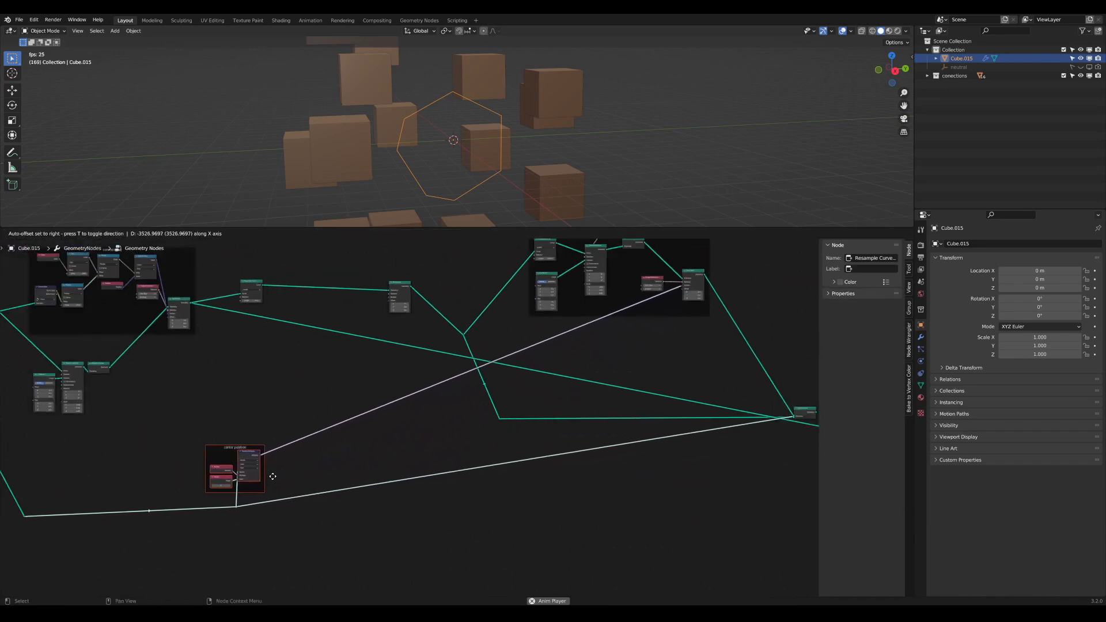
pyautogui.click(264, 476)
# Step: Add a reroute on the link from the center position reroute to Join Geometry, and move it down and right
pyautogui.keyDown('shift'); pyautogui.moveTo(497, 452); pyautogui.dragTo(505, 492, button='right'); pyautogui.keyUp('shift')
pyautogui.press('g')
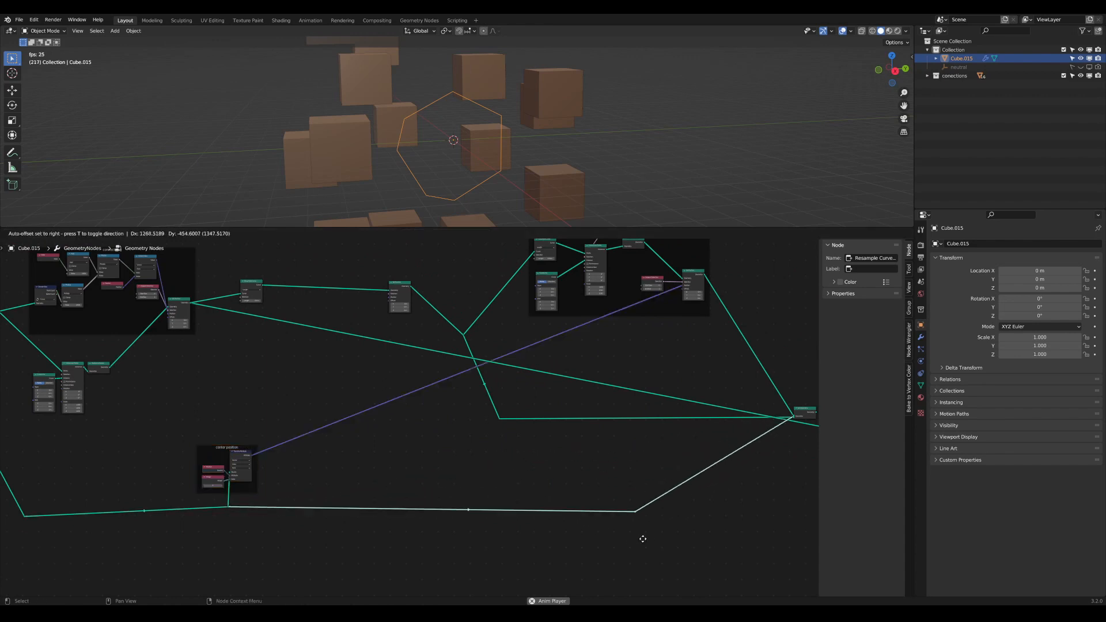
pyautogui.click(668, 535)
# Step: Shift the center position frame and its reroute slightly left and down
pyautogui.moveTo(280, 528); pyautogui.dragTo(548, 548, button='middle')
pyautogui.scroll(2, 548, 550)
pyautogui.moveTo(549, 550); pyautogui.dragTo(384, 427)
pyautogui.press('g')
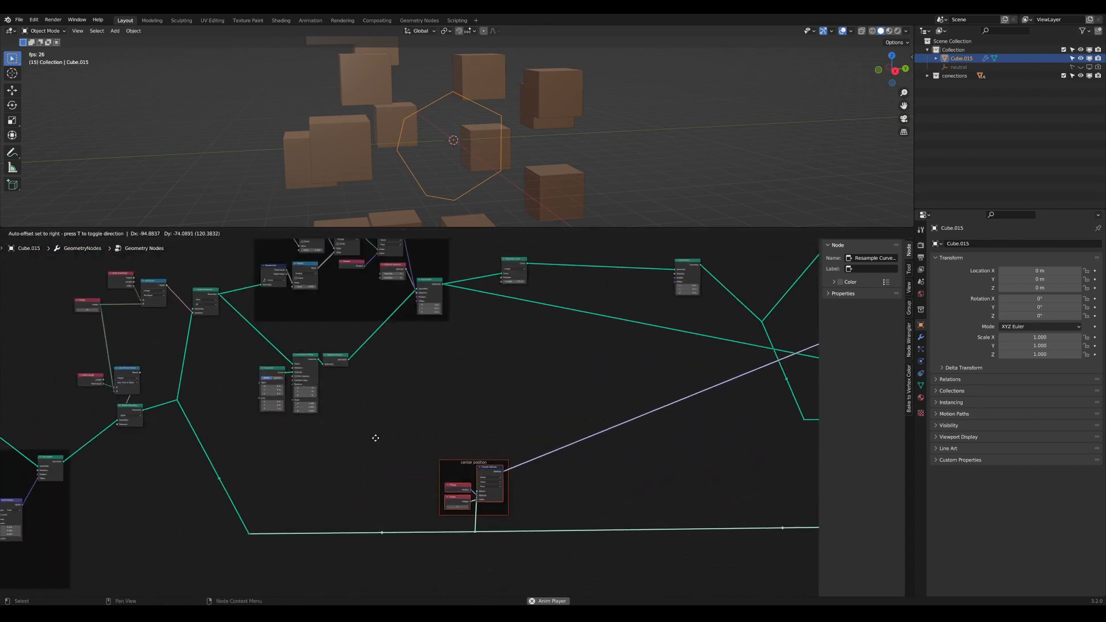
pyautogui.click(371, 435)
# Step: Adjust the placement of the new Resample Curve and Set Position nodes to bring them slightly closer together
pyautogui.scroll(1, 394, 448)
pyautogui.moveTo(509, 382); pyautogui.dragTo(446, 462, button='middle')
pyautogui.scroll(1, 395, 451)
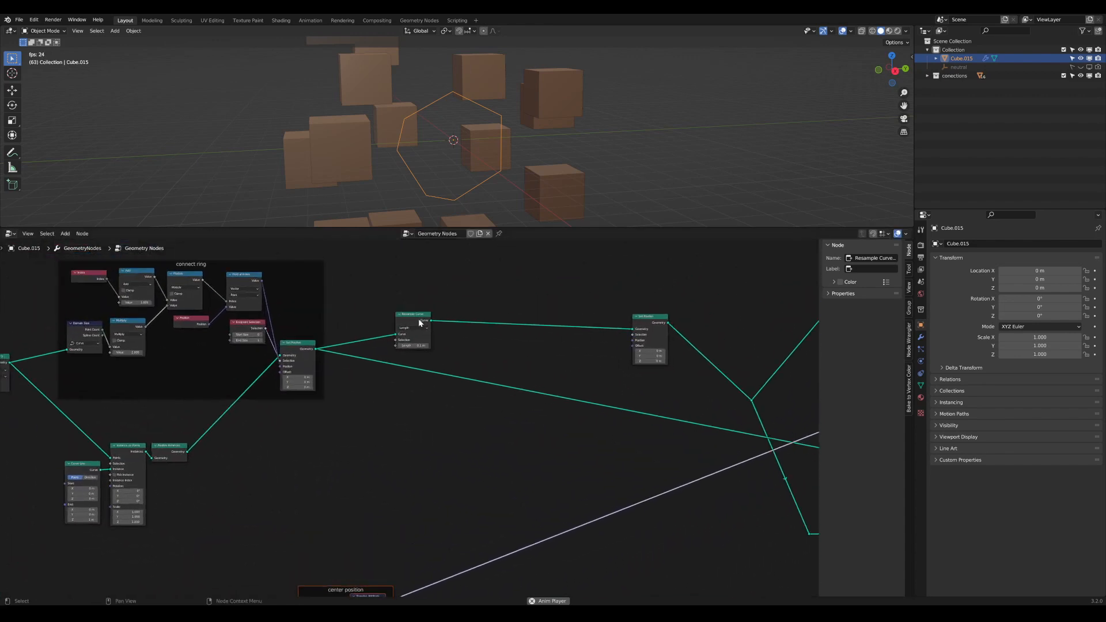
pyautogui.moveTo(419, 322); pyautogui.dragTo(441, 320)
pyautogui.moveTo(507, 342); pyautogui.dragTo(444, 331, button='middle')
pyautogui.scroll(1, 444, 332)
pyautogui.click(600, 308)
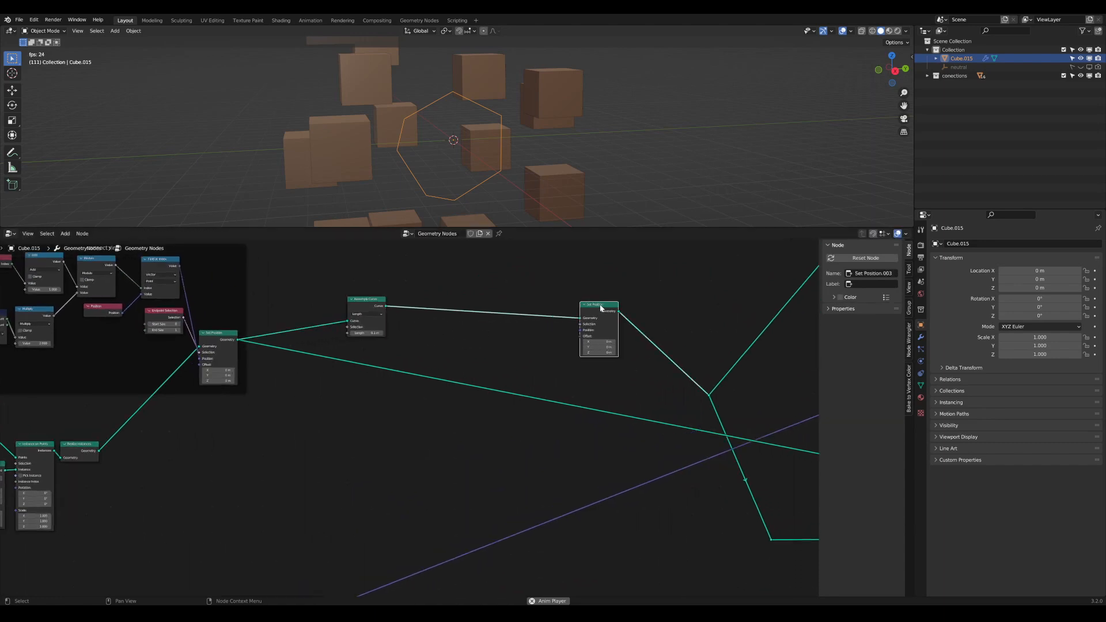
pyautogui.moveTo(600, 308); pyautogui.dragTo(593, 310)
# Step: Add a Position node and connect it to the Position input of the new Set Position node
pyautogui.moveTo(488, 420); pyautogui.dragTo(463, 457, button='middle')
pyautogui.scroll(1, 462, 458)
pyautogui.hotkey('shift', 'a')
pyautogui.write('s')
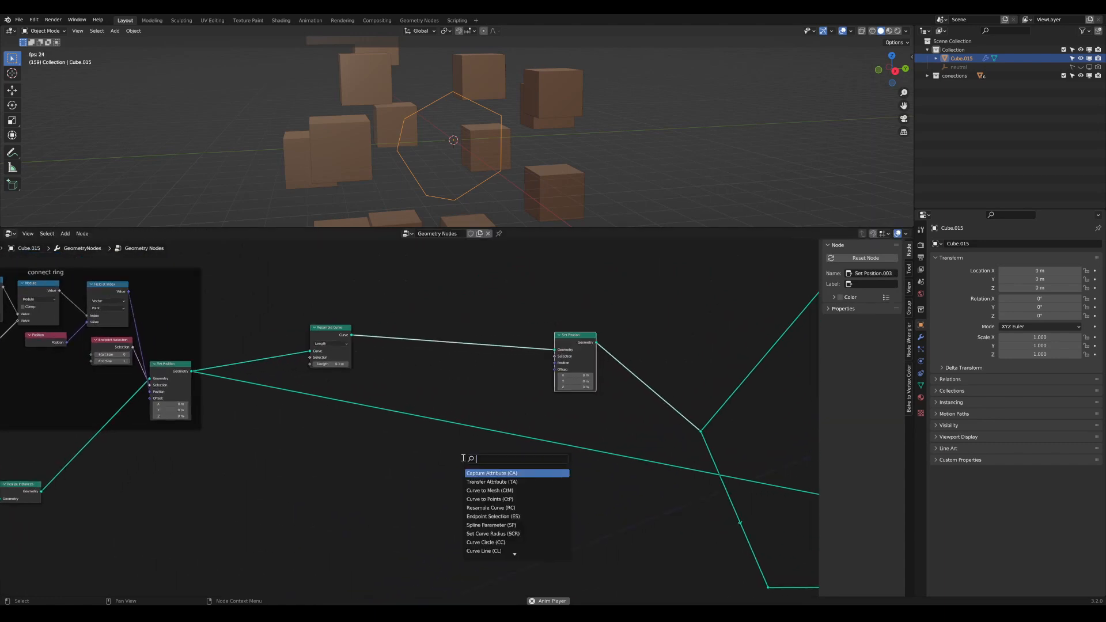
pyautogui.write('pos')
pyautogui.press('Return')
pyautogui.click(462, 379)
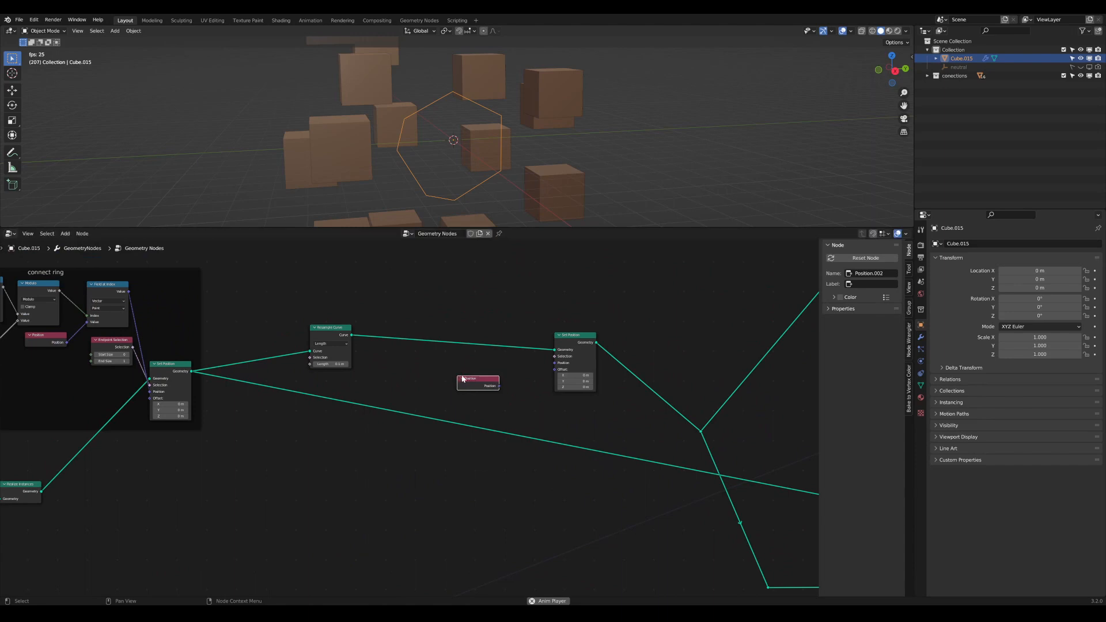
pyautogui.scroll(6, 463, 379)
pyautogui.moveTo(424, 394); pyautogui.dragTo(284, 399, button='middle')
pyautogui.moveTo(358, 381); pyautogui.dragTo(486, 354)
# Step: Move the new Position node left to leave room before the Set Position node
pyautogui.click(393, 380)
pyautogui.moveTo(371, 376); pyautogui.dragTo(317, 374)
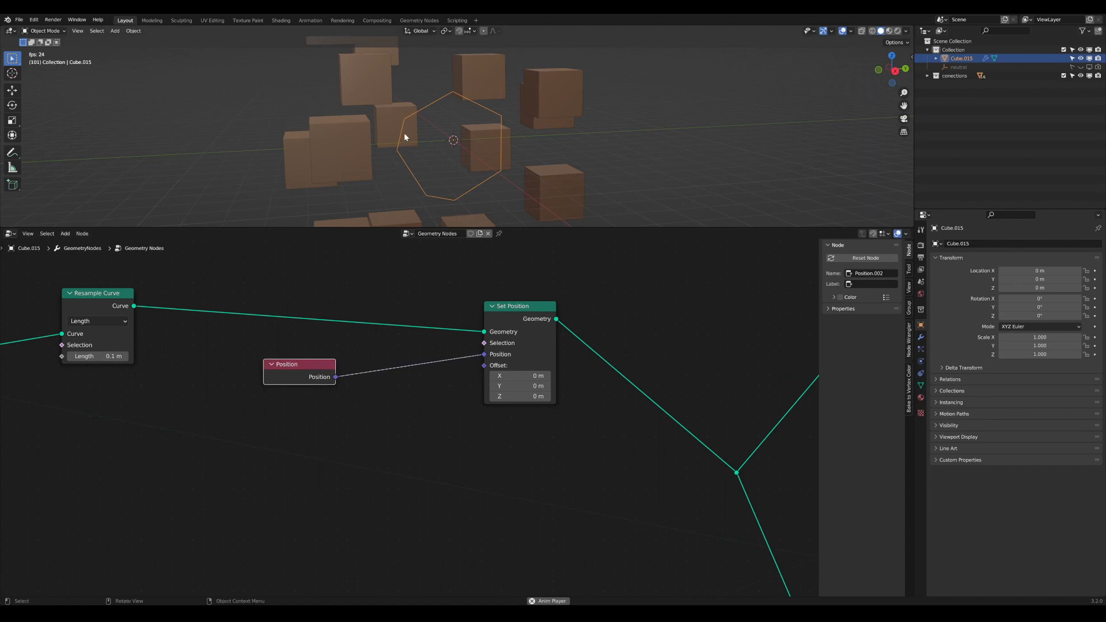
pyautogui.moveTo(383, 397); pyautogui.dragTo(452, 360, button='middle')
pyautogui.scroll(-5, 464, 393)
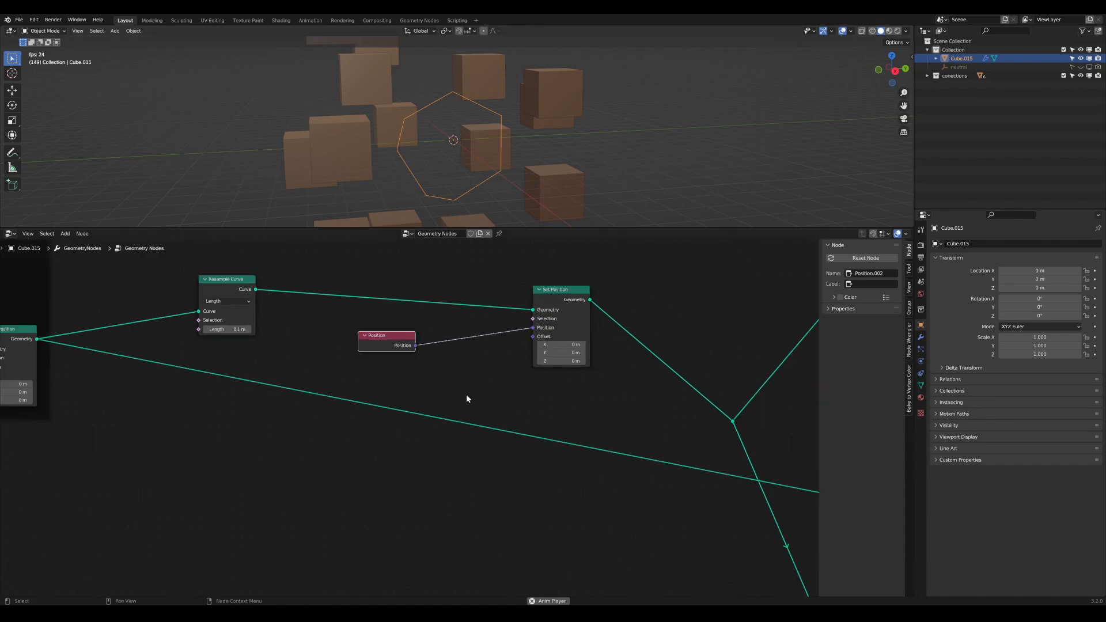
pyautogui.moveTo(425, 477); pyautogui.dragTo(491, 454, button='middle')
pyautogui.moveTo(472, 323); pyautogui.dragTo(421, 322)
# Step: Insert a MixRGB node on the link between the Position and Set Position nodes
pyautogui.press('Tab')
pyautogui.write('mix')
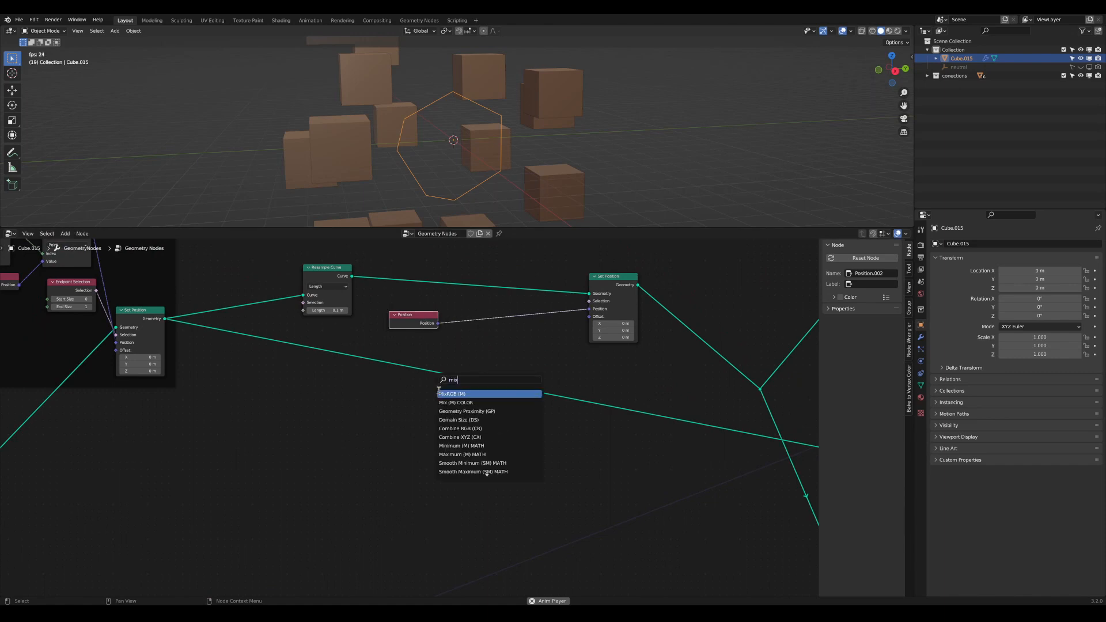
pyautogui.press('Return')
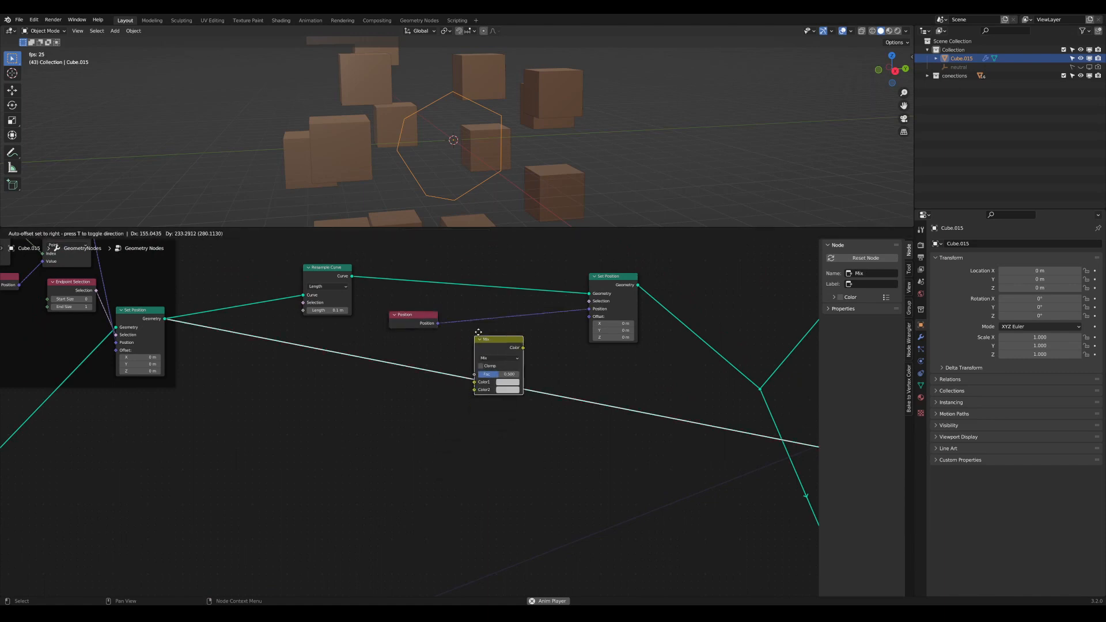
pyautogui.click(503, 309)
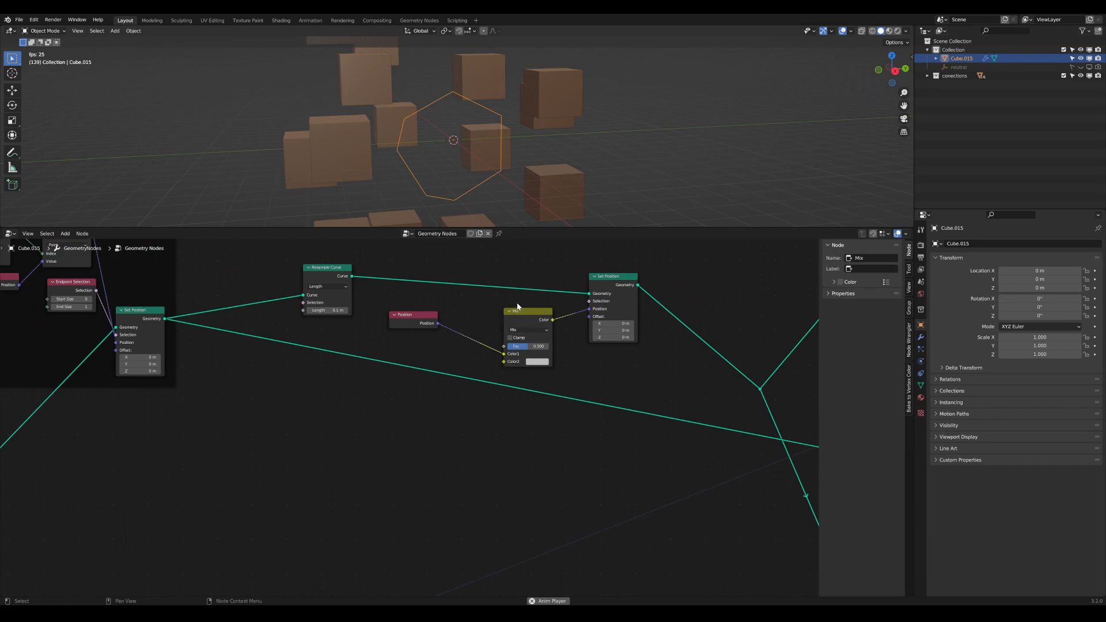
# Step: Connect the center position frame's Transfer Attribute output to the Mix node's Color2 input
pyautogui.scroll(-2, 502, 406)
pyautogui.scroll(2, 502, 405)
pyautogui.moveTo(502, 406); pyautogui.dragTo(534, 368, button='middle')
pyautogui.scroll(-1, 541, 376)
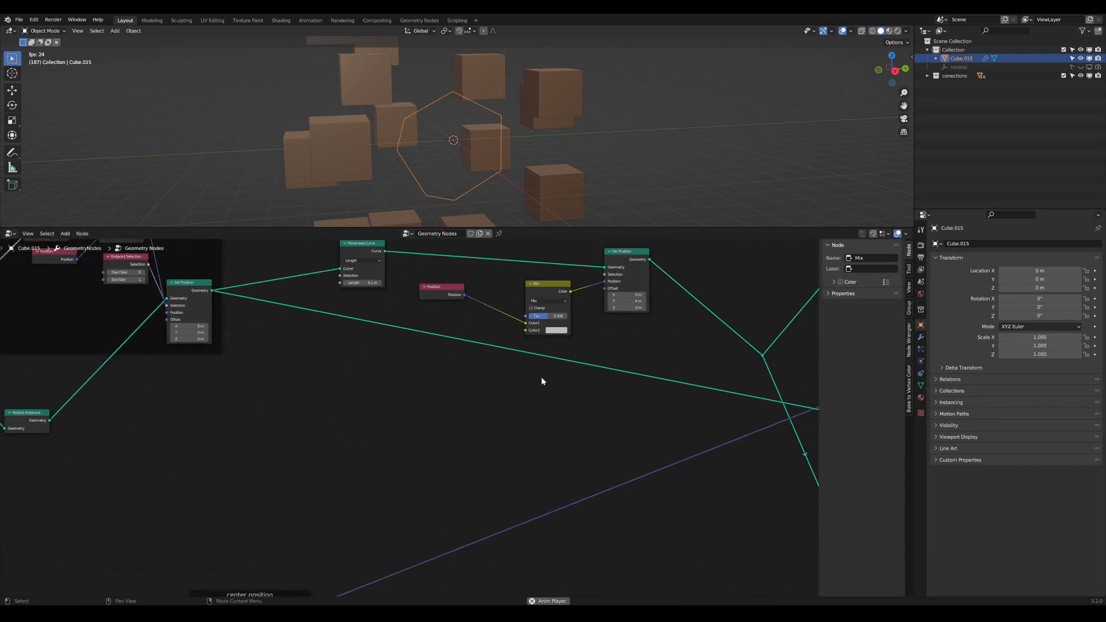
pyautogui.scroll(-2, 324, 570)
pyautogui.moveTo(324, 572); pyautogui.dragTo(360, 530, button='middle')
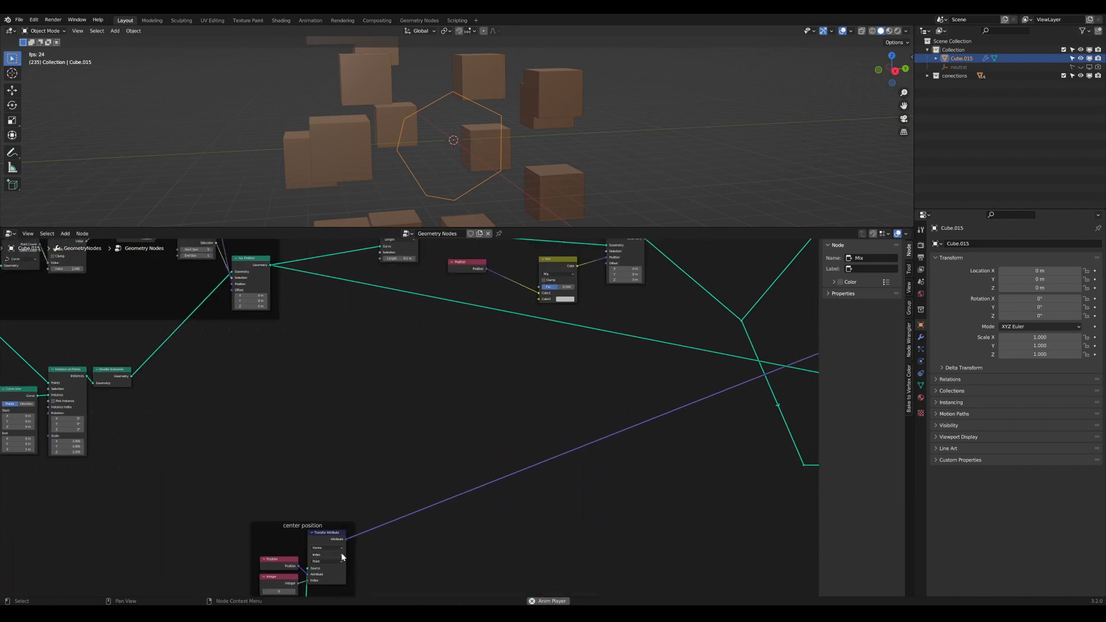
pyautogui.moveTo(345, 539); pyautogui.dragTo(544, 298)
# Step: Preview the output of the new Set Position node fed by the Mix node
pyautogui.scroll(1, 544, 298)
pyautogui.moveTo(544, 299); pyautogui.dragTo(430, 456, button='middle')
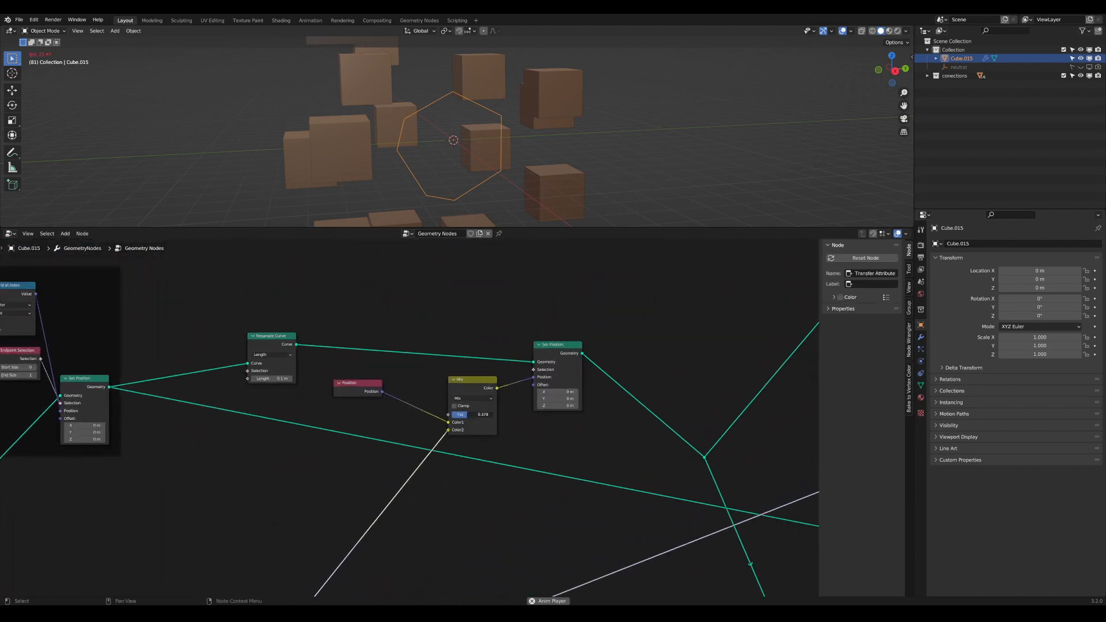
pyautogui.click(567, 347)
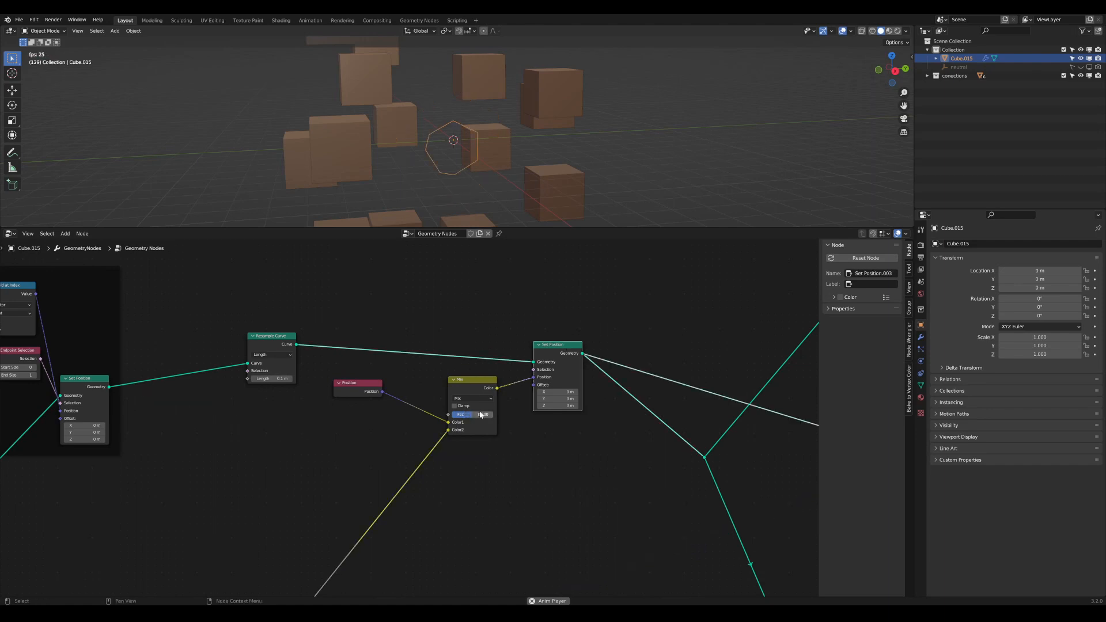
# Step: Set the Mix node's factor to 0 and preview the output of the Join Geometry node
pyautogui.moveTo(481, 415)
pyautogui.mouseDown()
pyautogui.moveTo(499, 415)
pyautogui.moveTo(461, 415)
pyautogui.mouseUp()
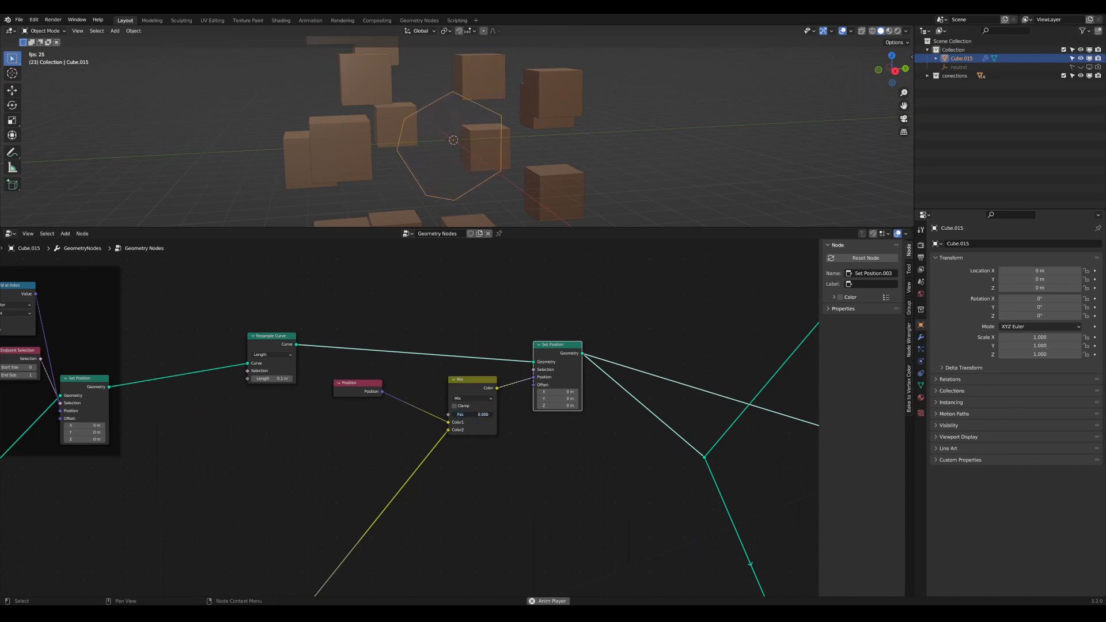
pyautogui.scroll(-2, 509, 495)
pyautogui.scroll(-2, 576, 507)
pyautogui.moveTo(601, 512); pyautogui.dragTo(299, 426, button='middle')
pyautogui.scroll(-6, 311, 420)
pyautogui.moveTo(553, 451); pyautogui.dragTo(528, 452, button='middle')
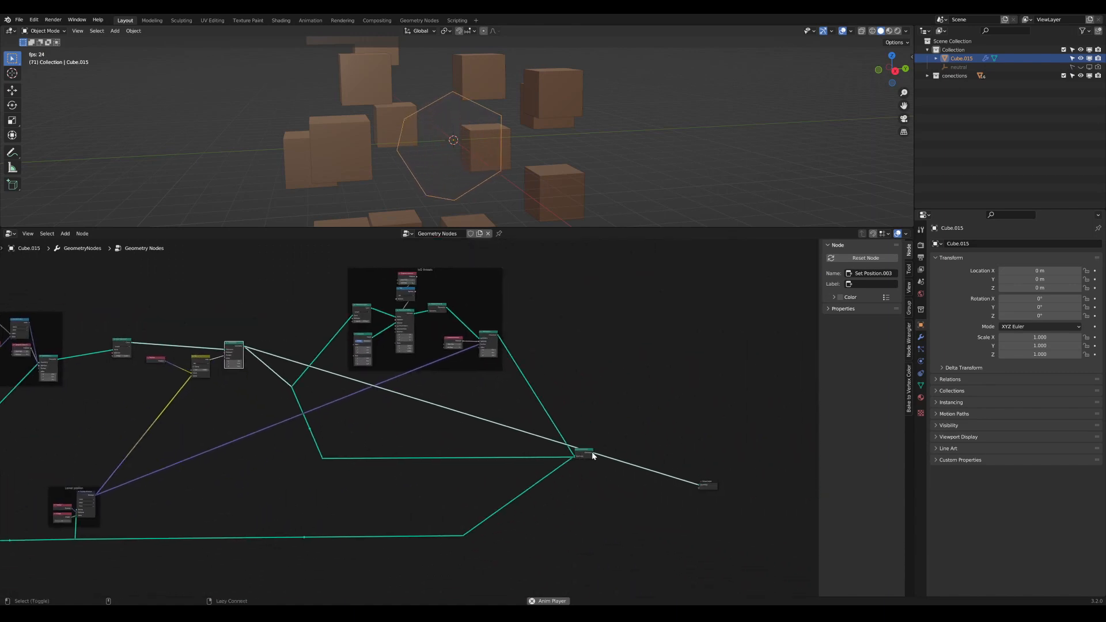
pyautogui.keyDown('ctrl'); pyautogui.keyDown('shift'); pyautogui.click(590, 453); pyautogui.keyUp('shift'); pyautogui.keyUp('ctrl')
# Step: Examine up close how the connecting rings run between the web's threads in the viewport
pyautogui.moveTo(295, 383); pyautogui.dragTo(547, 435, button='middle')
pyautogui.scroll(4, 575, 441)
pyautogui.scroll(12, 375, 436)
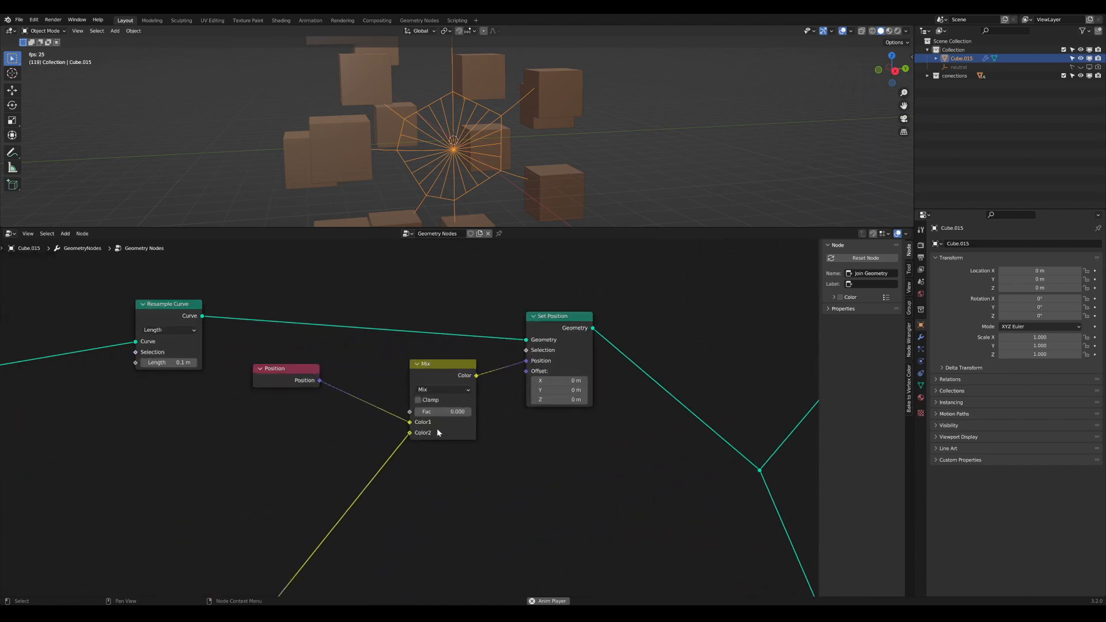
pyautogui.moveTo(455, 413); pyautogui.dragTo(457, 413)
pyautogui.moveTo(417, 411)
pyautogui.mouseDown()
pyautogui.moveTo(469, 411)
pyautogui.moveTo(415, 412)
pyautogui.mouseUp()
pyautogui.scroll(3, 440, 123)
pyautogui.scroll(2, 451, 122)
pyautogui.keyDown('shift'); pyautogui.moveTo(421, 81); pyautogui.dragTo(417, 143, button='middle'); pyautogui.keyUp('shift')
pyautogui.scroll(2, 451, 124)
pyautogui.scroll(-2, 451, 124)
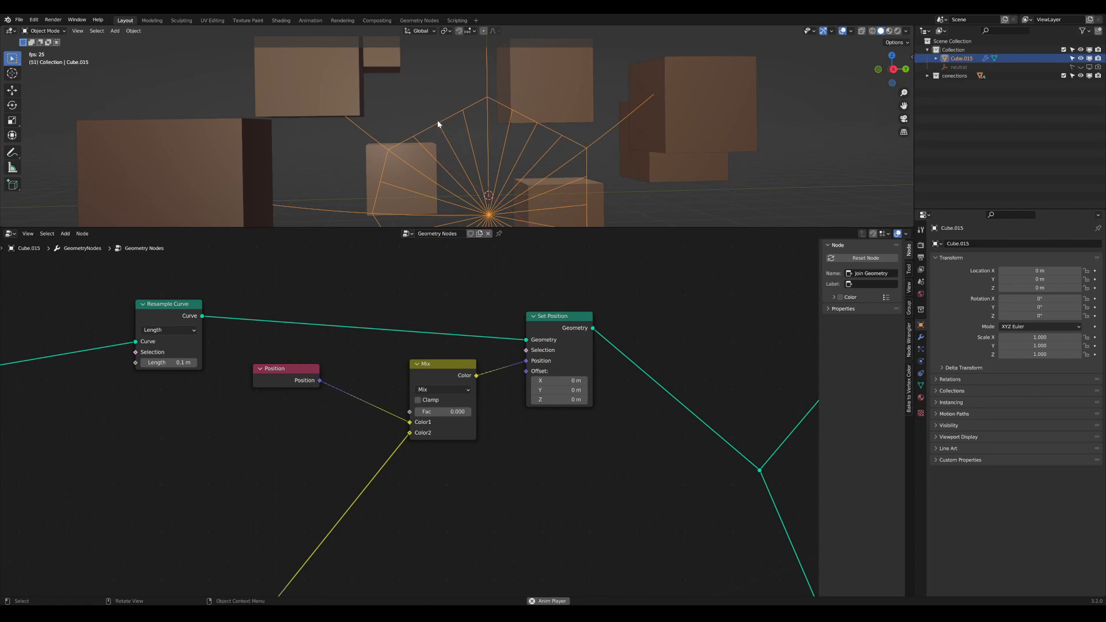
pyautogui.scroll(-2, 489, 363)
# Step: Move the Mix and Position nodes lower to make room below the Resample Curve to Set Position link
pyautogui.moveTo(545, 365); pyautogui.dragTo(559, 403)
pyautogui.moveTo(431, 364); pyautogui.dragTo(473, 443)
pyautogui.scroll(1, 473, 443)
pyautogui.scroll(2, 474, 443)
pyautogui.moveTo(473, 443); pyautogui.dragTo(526, 459, button='middle')
# Step: Add a Spline Parameter node, connect its Factor to the Mix node's Fac input, and move the Position node slightly down
pyautogui.press('Tab')
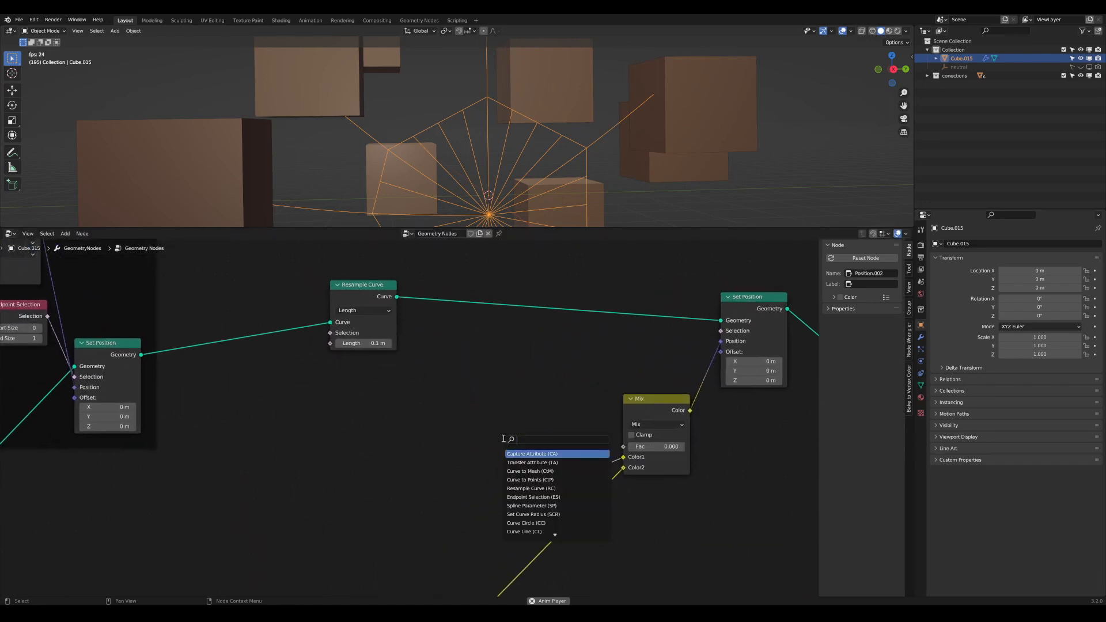
pyautogui.write('spl')
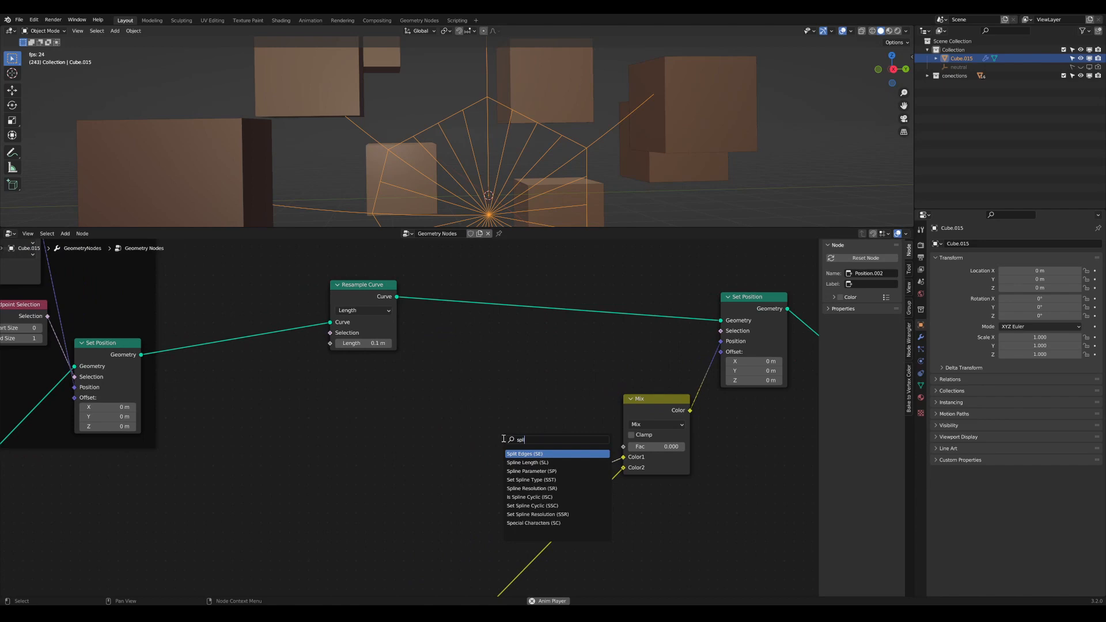
pyautogui.write('ine')
pyautogui.click(522, 462)
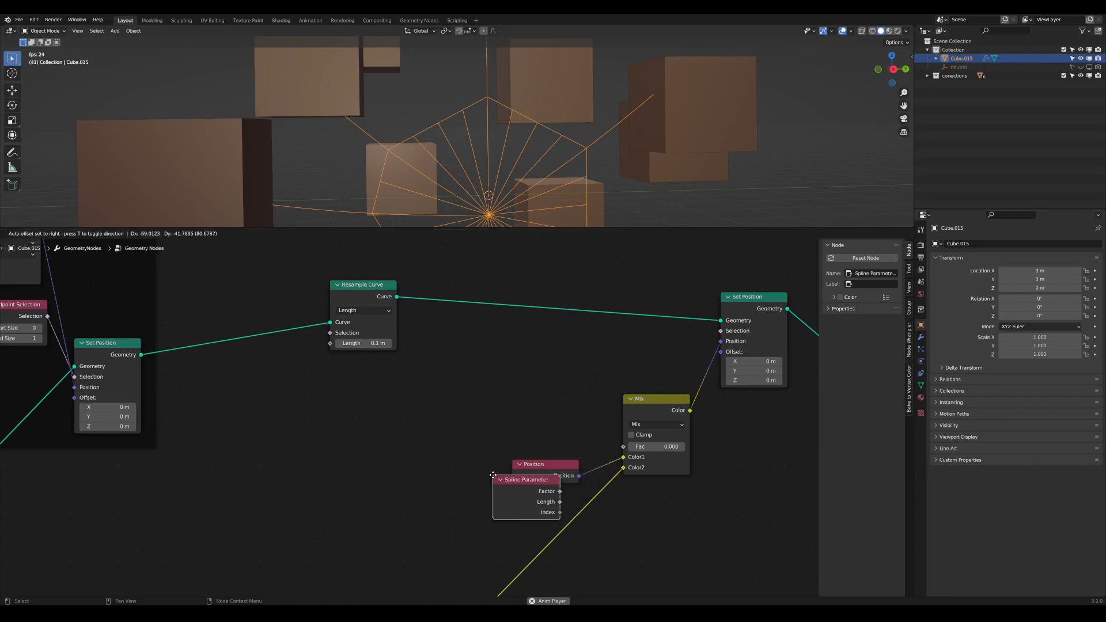
pyautogui.click(393, 422)
pyautogui.moveTo(400, 417); pyautogui.dragTo(624, 446)
pyautogui.moveTo(537, 478); pyautogui.dragTo(534, 501)
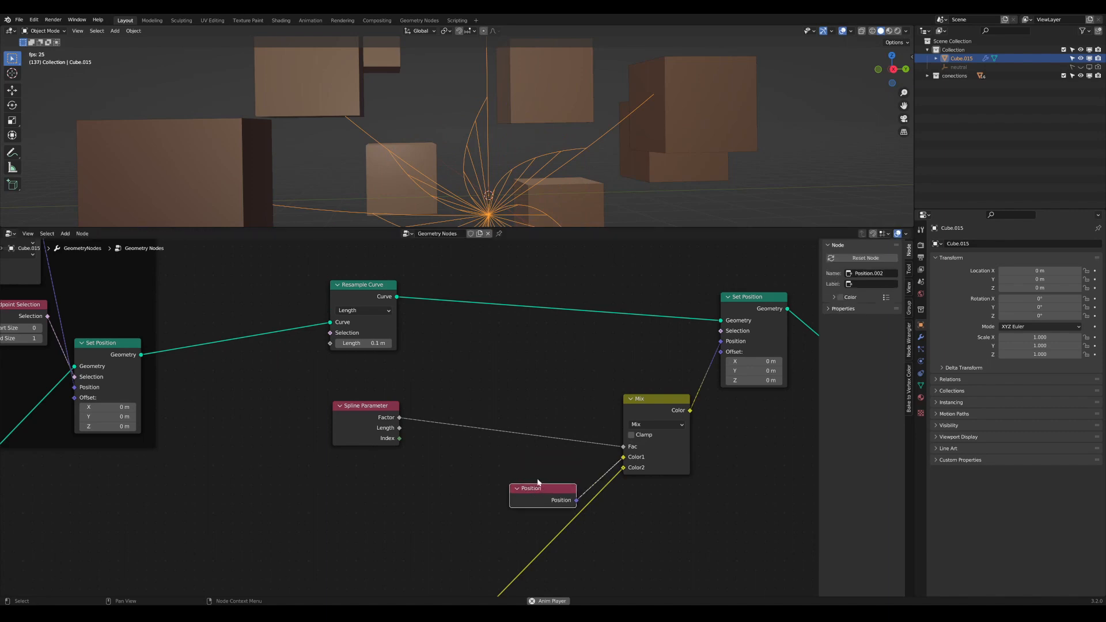
# Step: Insert a Map Range node between the Spline Parameter and Mix nodes with To Min set to -1
pyautogui.moveTo(498, 416); pyautogui.dragTo(513, 400, button='middle')
pyautogui.moveTo(382, 390); pyautogui.dragTo(347, 390)
pyautogui.press('Tab')
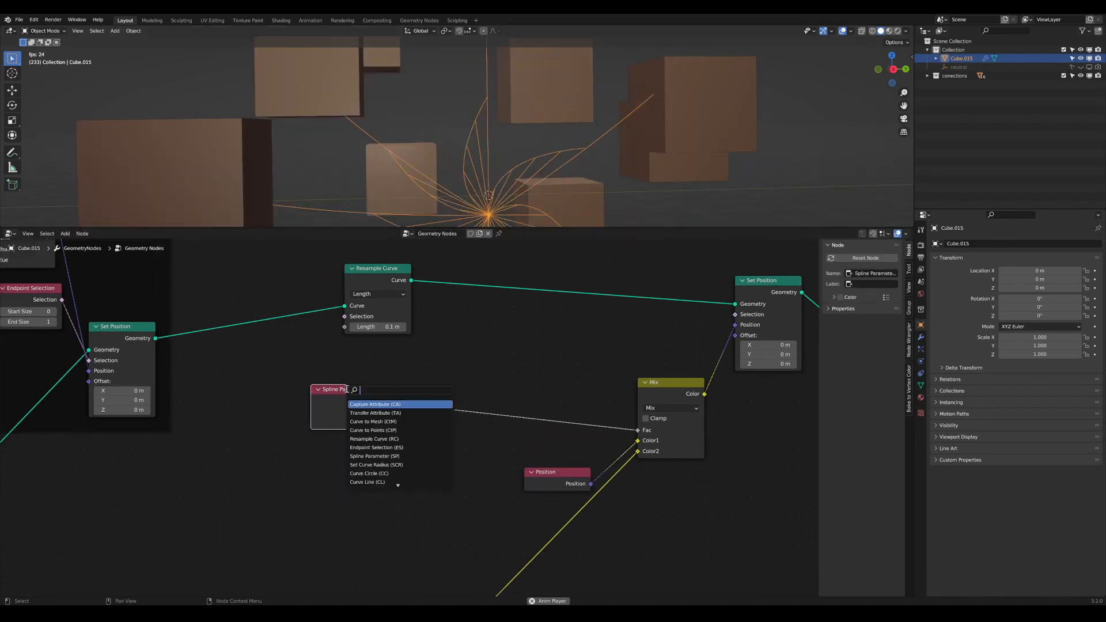
pyautogui.write('map ra')
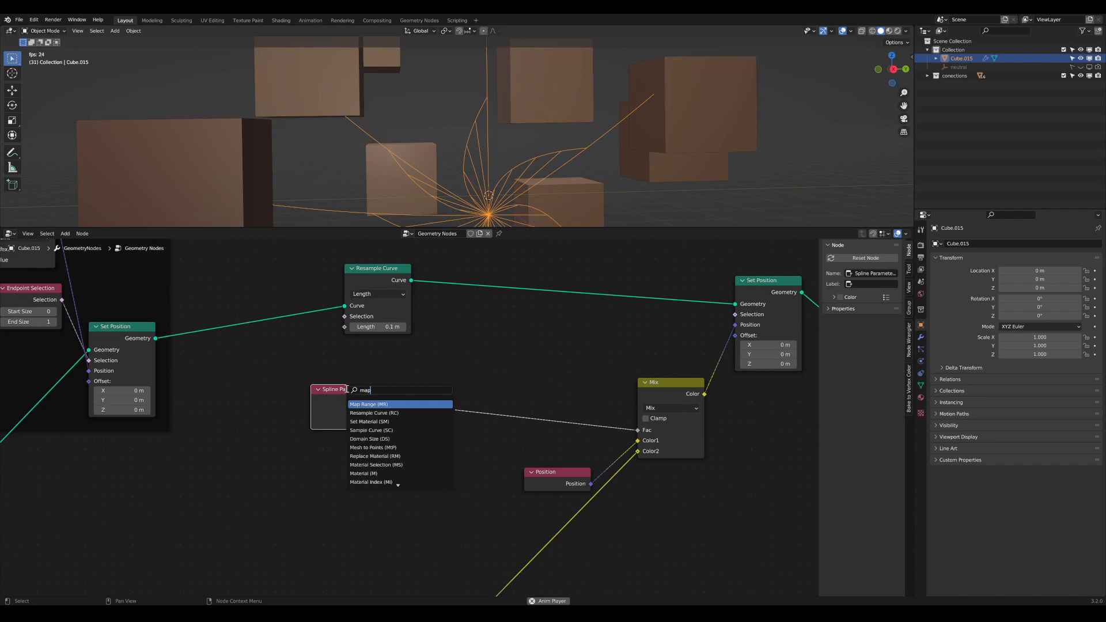
pyautogui.press('Return')
pyautogui.click(388, 375)
pyautogui.moveTo(334, 411); pyautogui.dragTo(317, 408)
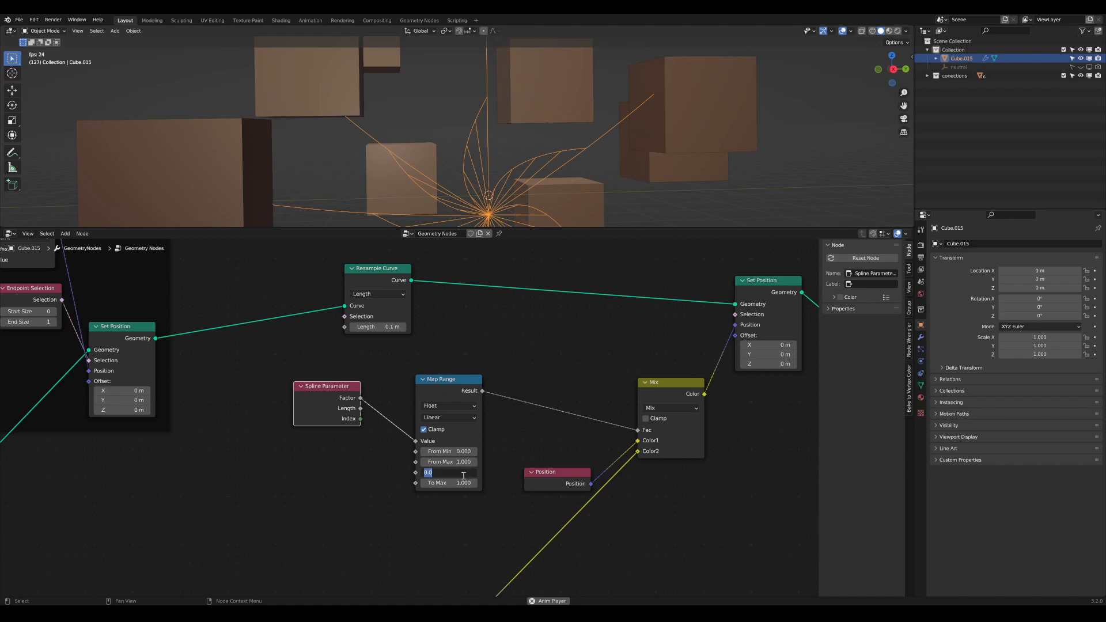
pyautogui.press('Return')
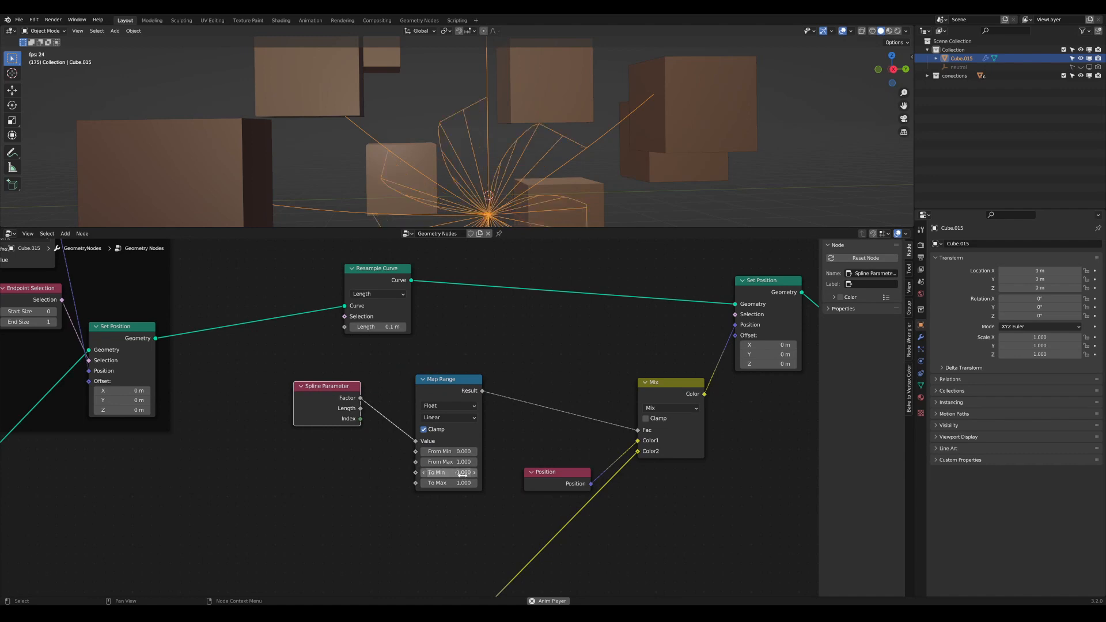
# Step: Shift the Spline Parameter and Map Range nodes back and insert a Power math node after Map Range with exponent 2
pyautogui.moveTo(327, 385); pyautogui.dragTo(280, 383)
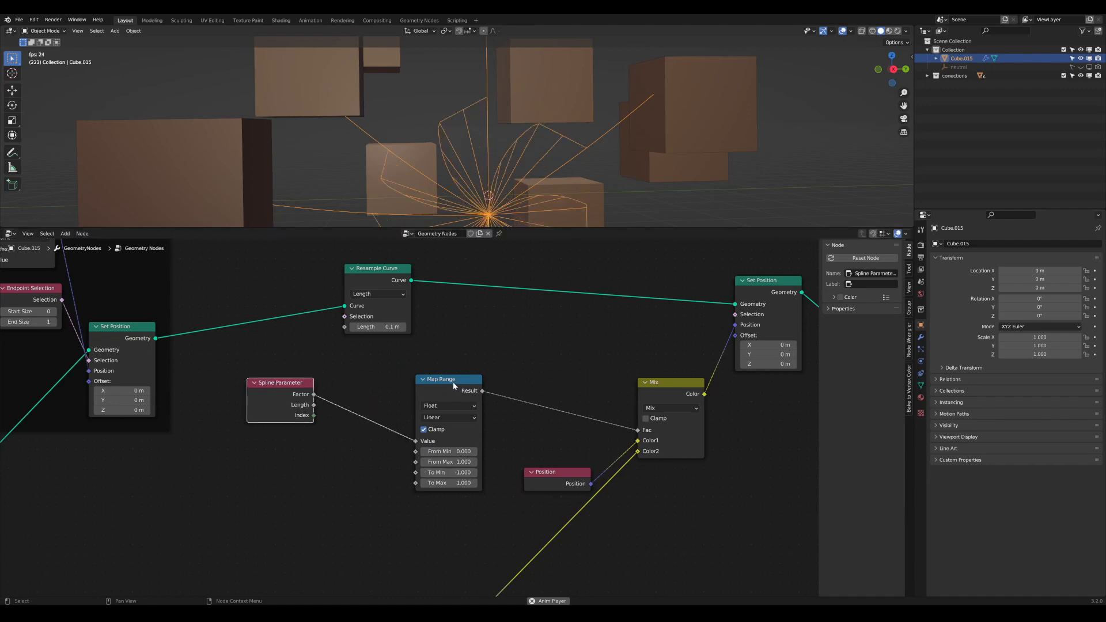
pyautogui.moveTo(449, 382); pyautogui.dragTo(358, 391)
pyautogui.moveTo(392, 398); pyautogui.dragTo(374, 398, button='middle')
pyautogui.press('Tab')
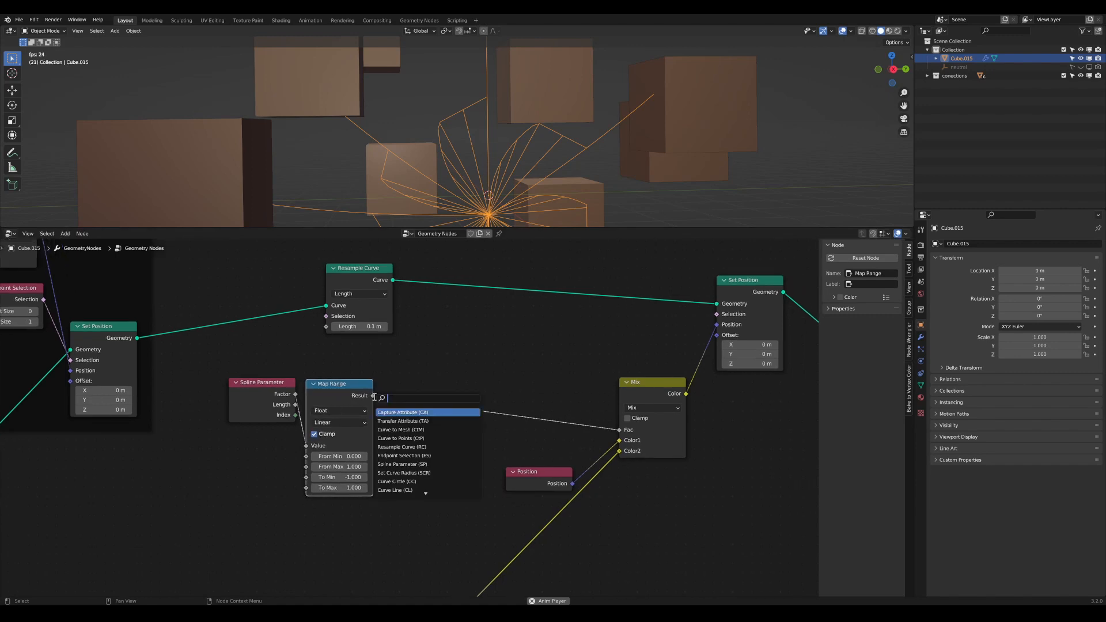
pyautogui.write('pow')
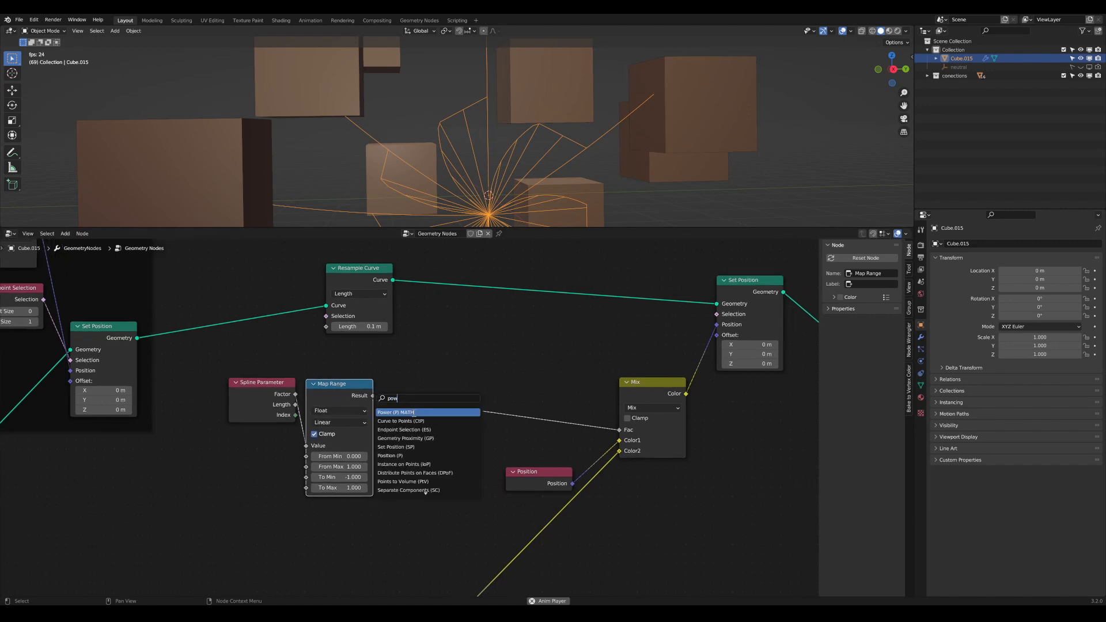
pyautogui.click(414, 413)
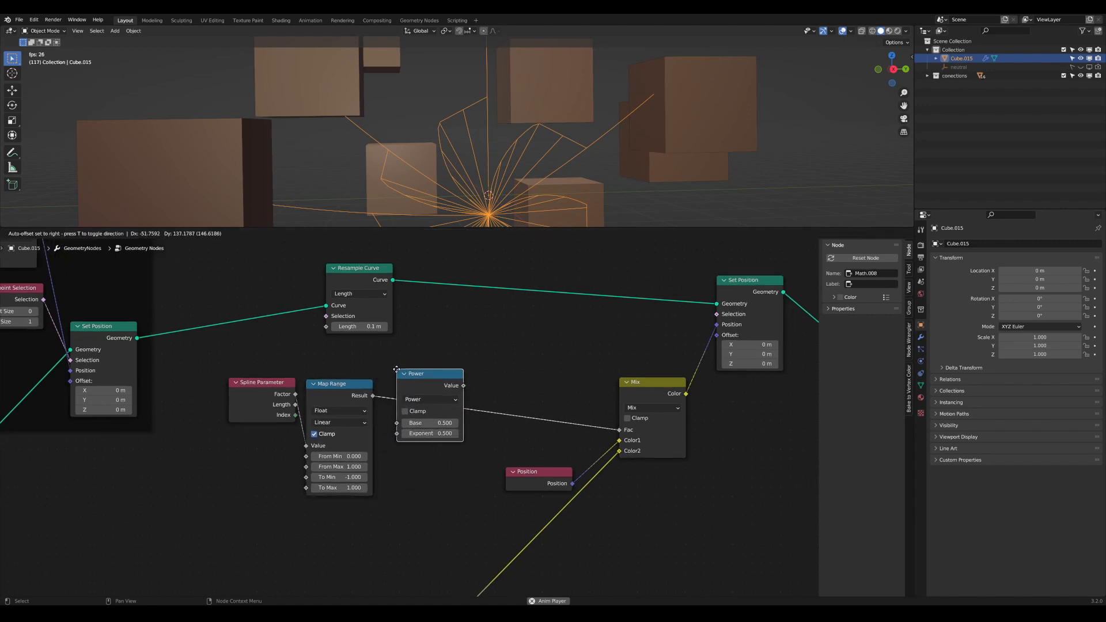
pyautogui.click(396, 376)
pyautogui.click(435, 439)
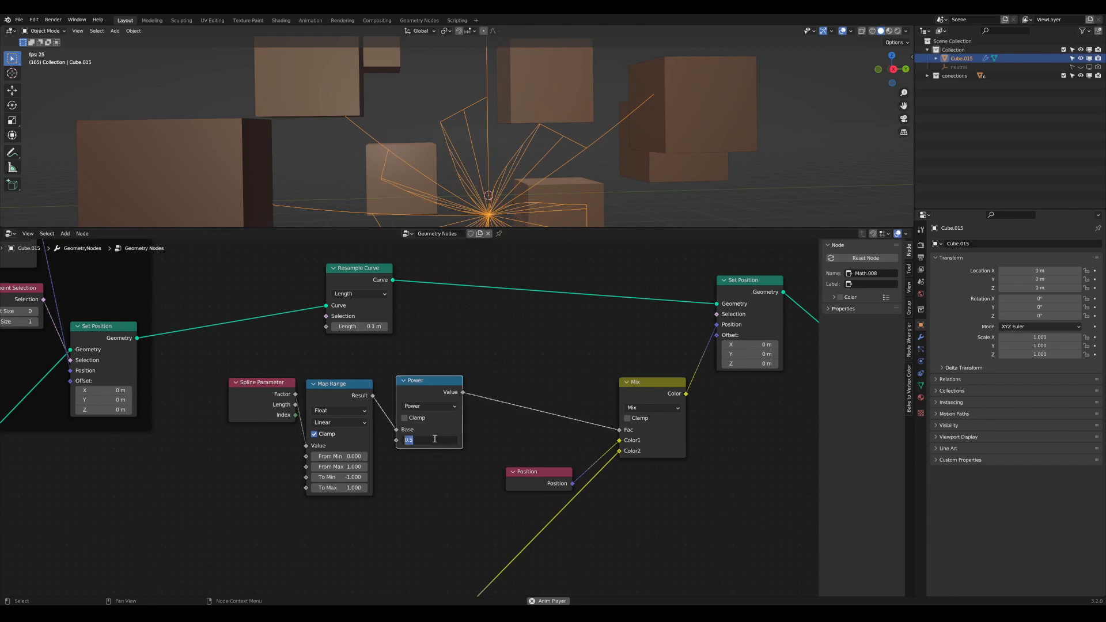
pyautogui.press('Return')
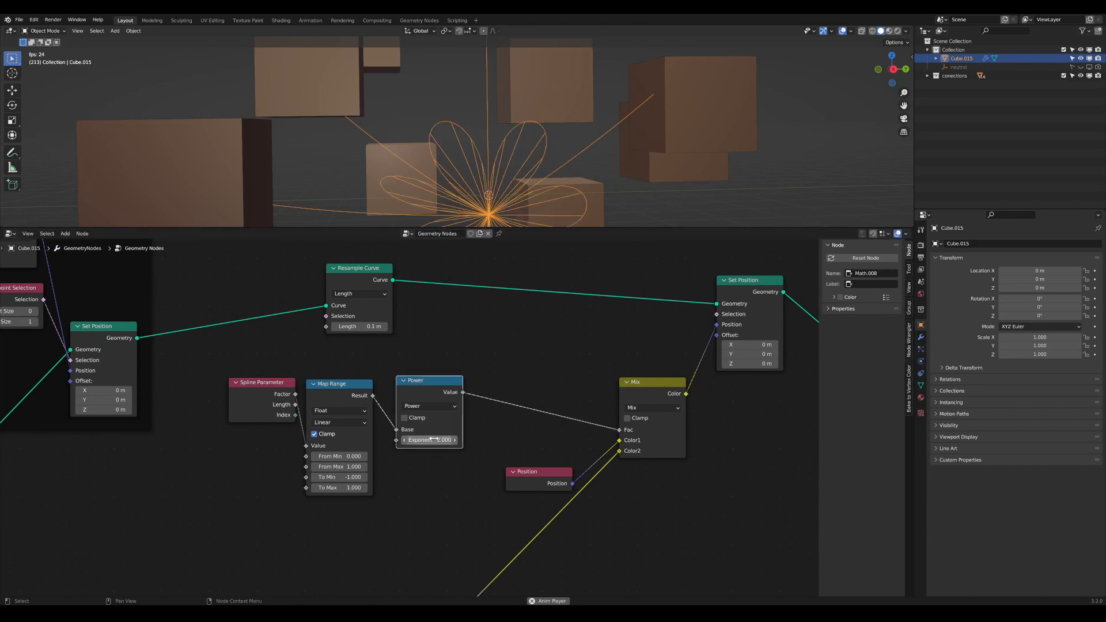
# Step: Reposition the Power node close beside the Map Range node
pyautogui.moveTo(409, 383); pyautogui.dragTo(397, 385)
pyautogui.scroll(-2, 434, 394)
pyautogui.scroll(1, 434, 394)
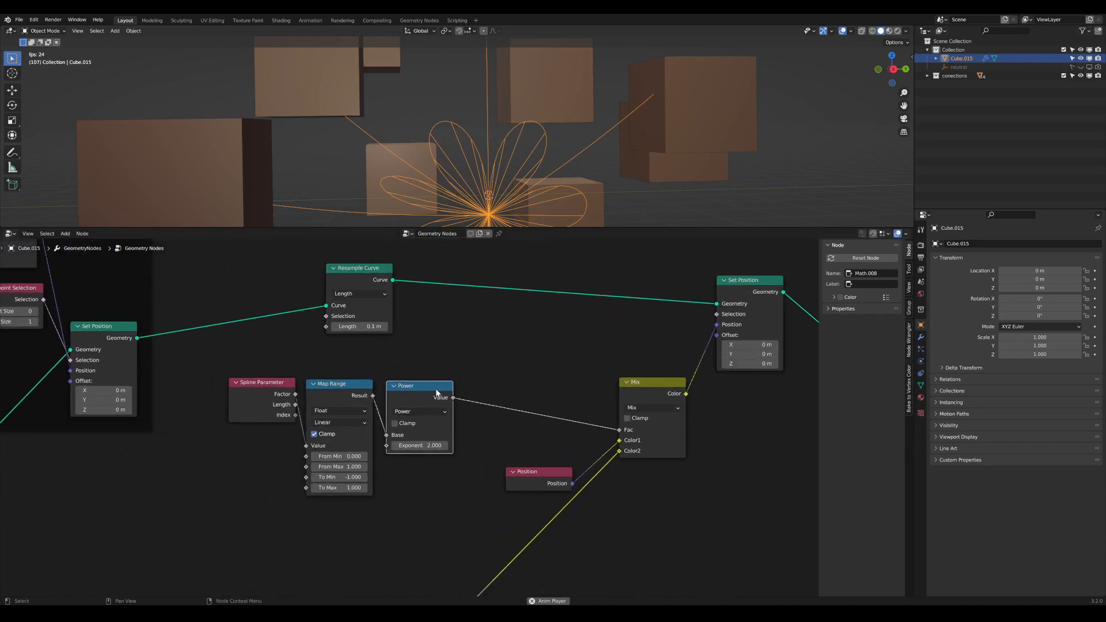
pyautogui.moveTo(435, 390); pyautogui.dragTo(433, 386)
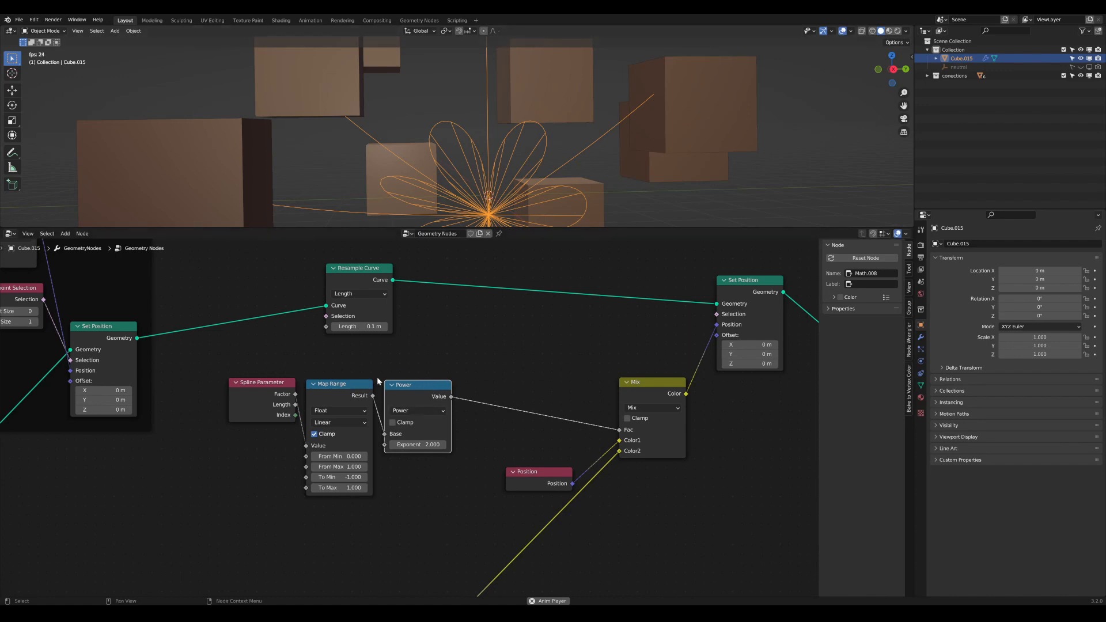
pyautogui.moveTo(396, 395); pyautogui.dragTo(392, 395)
pyautogui.moveTo(439, 409)
pyautogui.mouseDown(button='middle')
pyautogui.moveTo(419, 361)
pyautogui.moveTo(422, 414)
pyautogui.mouseUp(button='middle')
pyautogui.scroll(2, 455, 424)
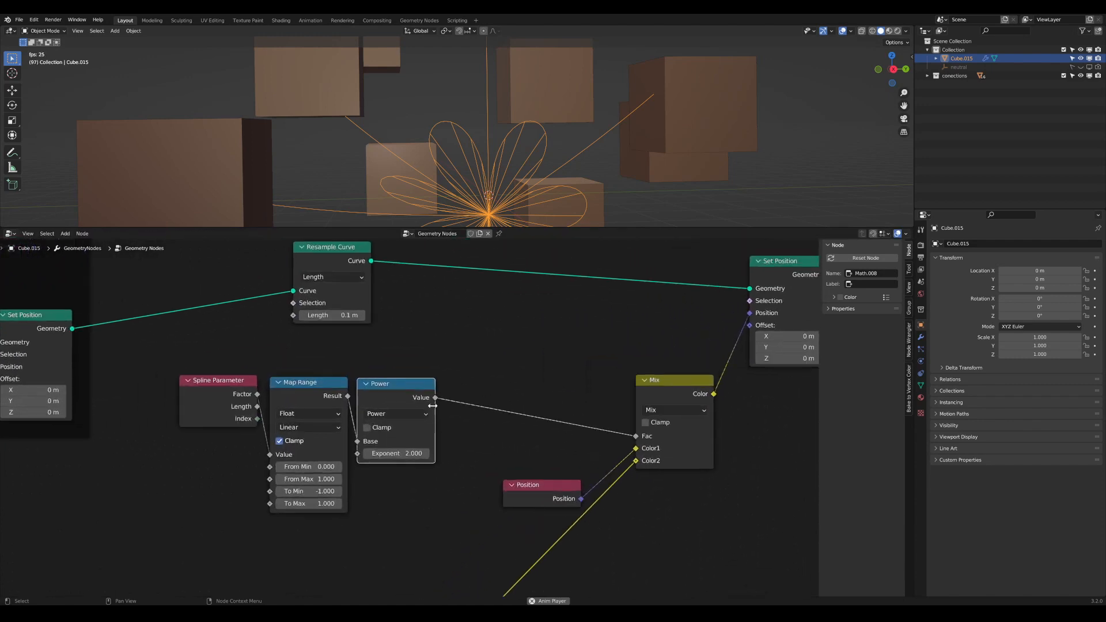
pyautogui.moveTo(490, 426); pyautogui.dragTo(441, 422, button='middle')
pyautogui.press('Tab')
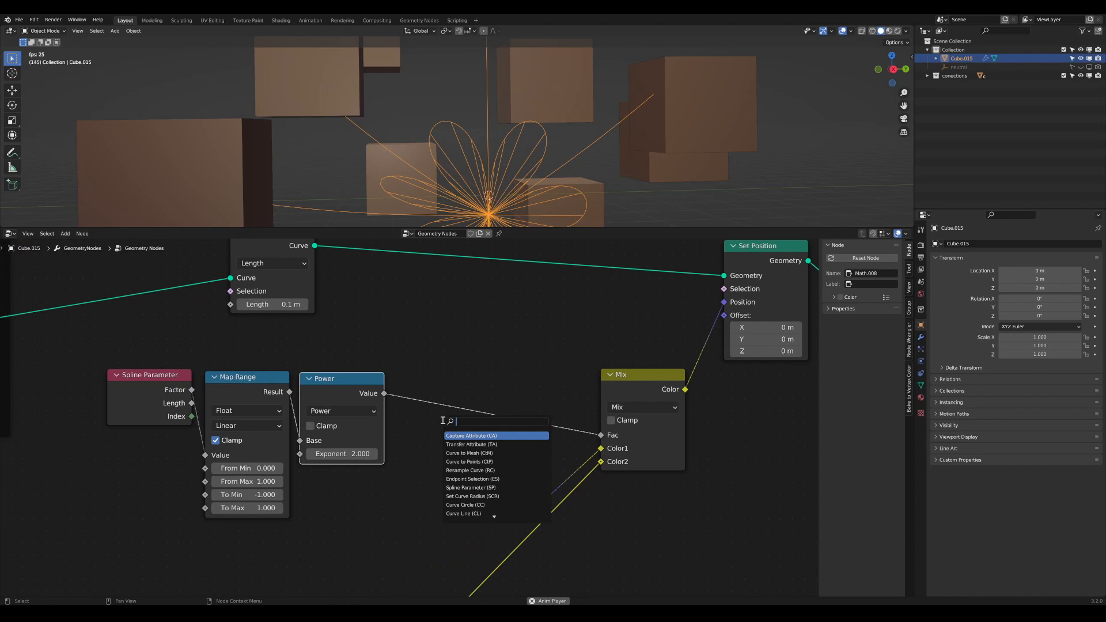
pyautogui.press('Escape')
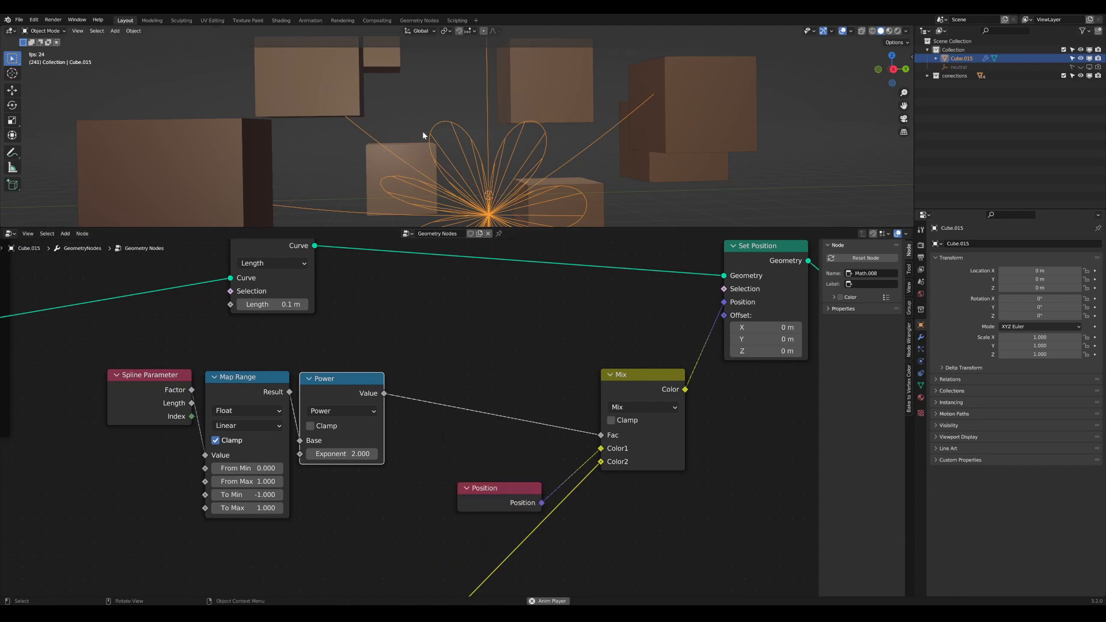
pyautogui.scroll(-1, 441, 398)
pyautogui.moveTo(443, 398); pyautogui.dragTo(507, 403, button='middle')
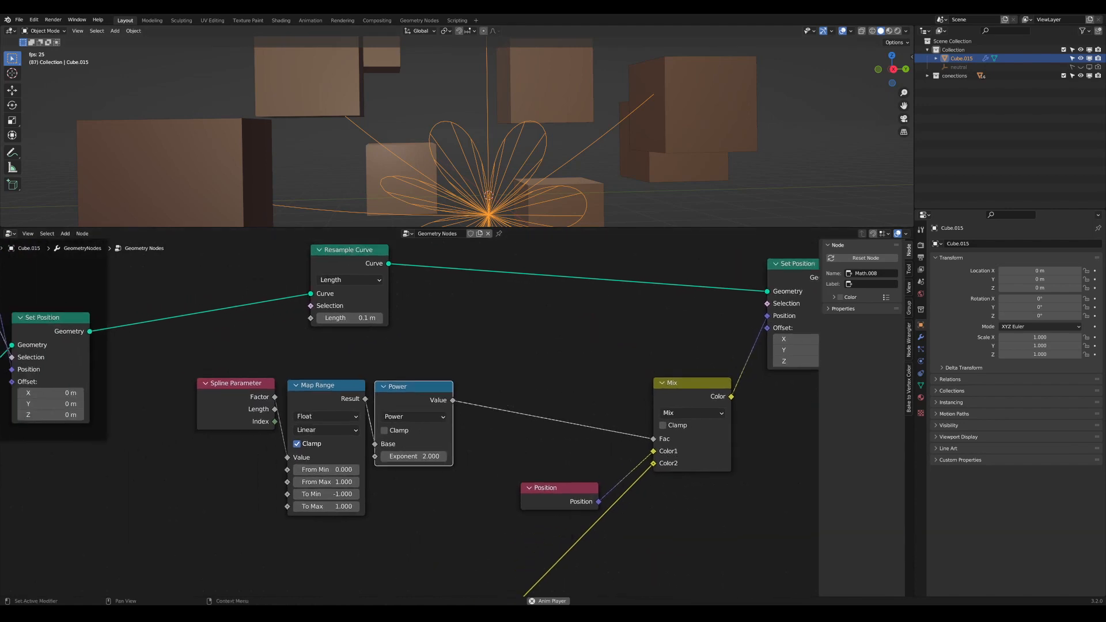
# Step: Insert a Subtract math node between the Power and Mix nodes with its second value set to 1
pyautogui.scroll(3, 559, 373)
pyautogui.moveTo(558, 373); pyautogui.dragTo(531, 397, button='middle')
pyautogui.scroll(-3, 557, 368)
pyautogui.press('Tab')
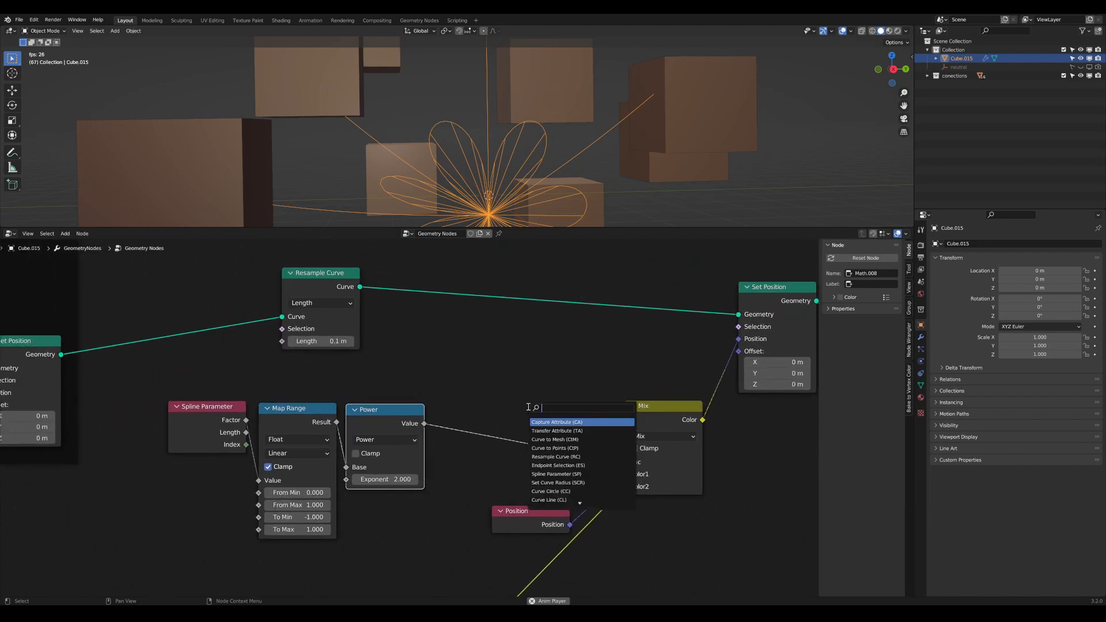
pyautogui.write('subt')
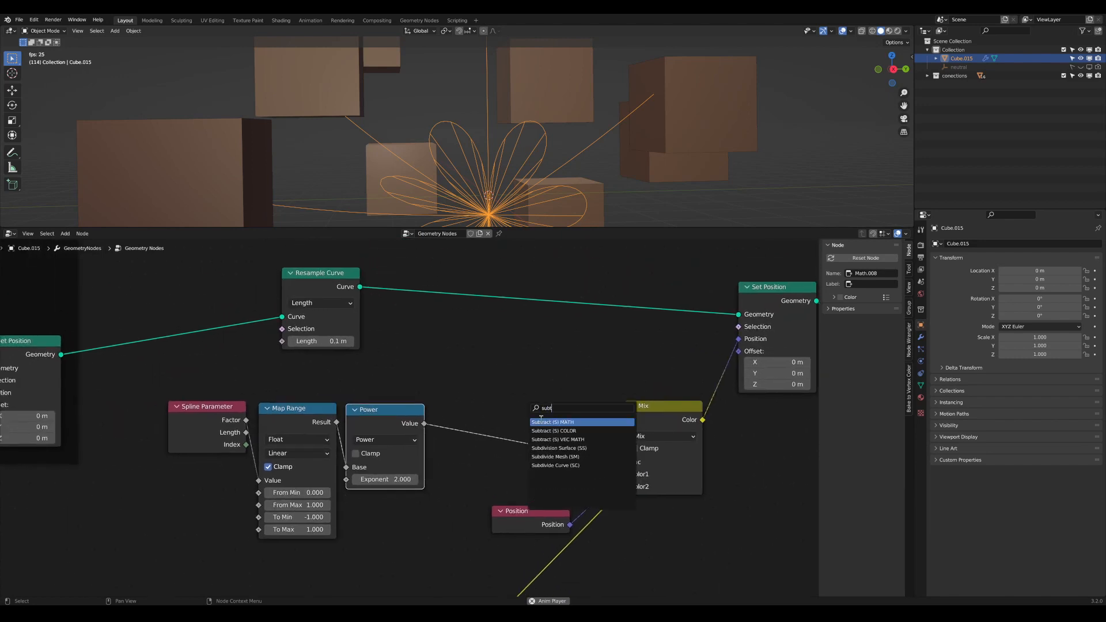
pyautogui.click(541, 422)
pyautogui.click(532, 412)
pyautogui.click(505, 477)
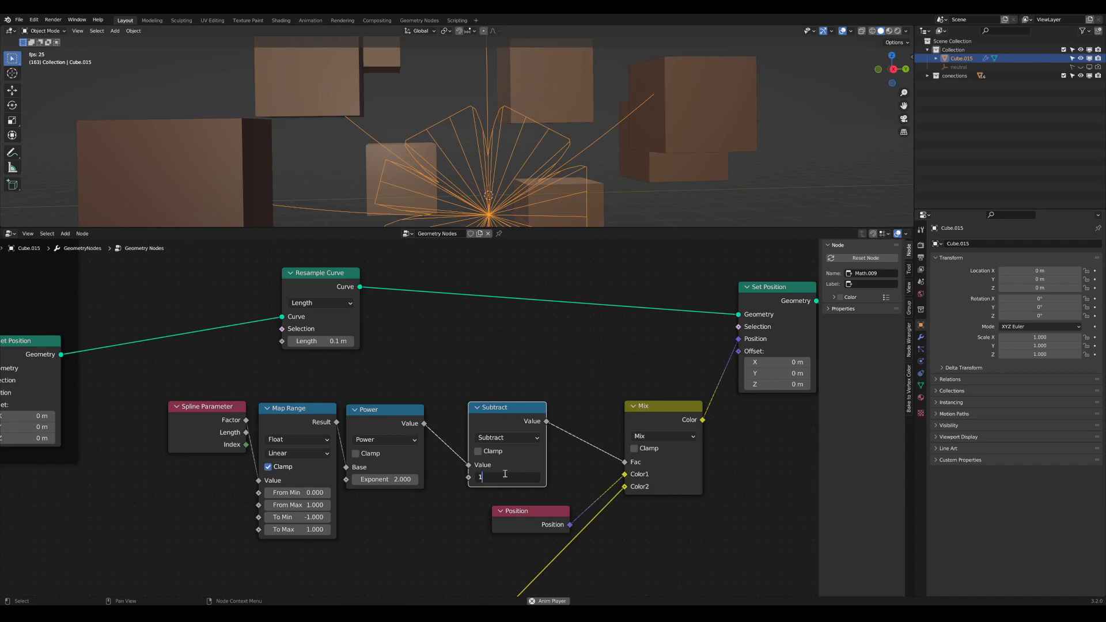
pyautogui.write('1')
pyautogui.press('Return')
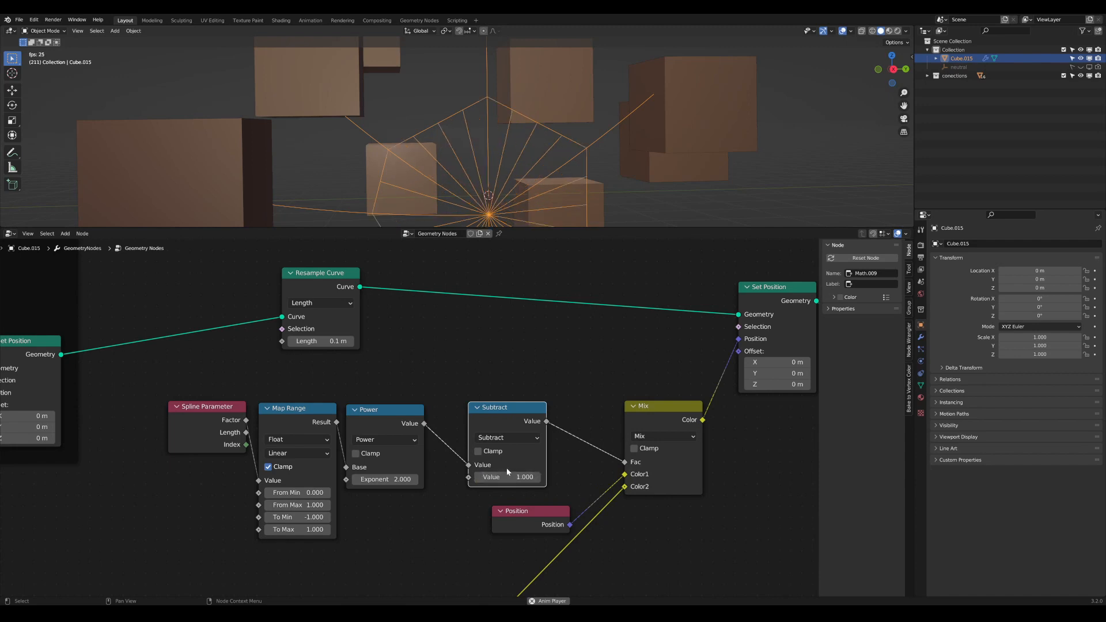
# Step: Move the Power link to the Subtract node's second input and set the node's first value to 1
pyautogui.moveTo(491, 411); pyautogui.dragTo(478, 402)
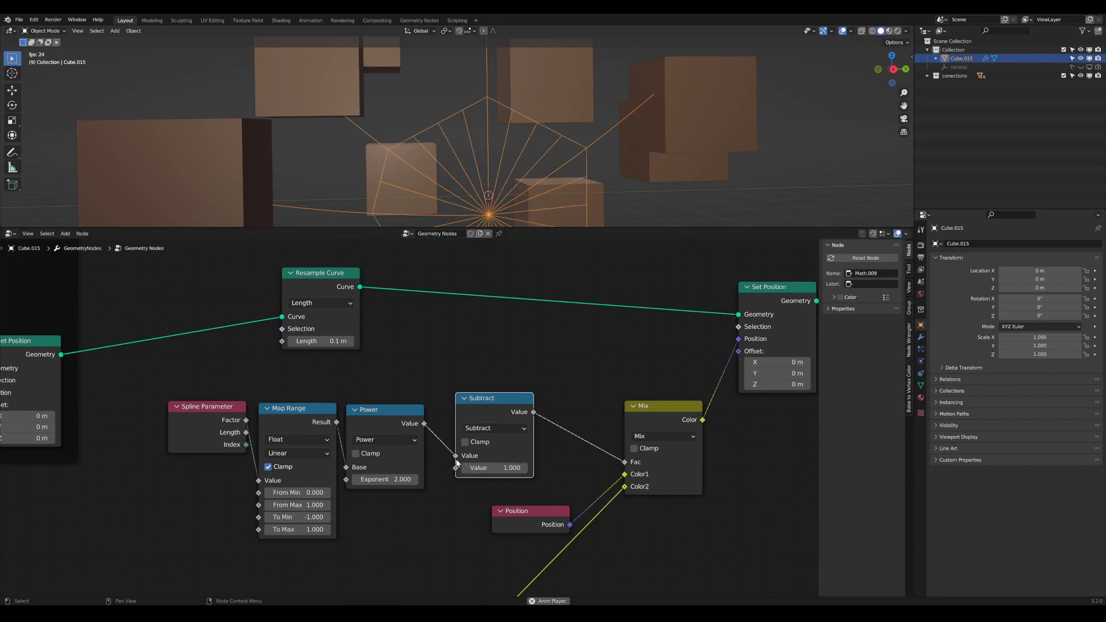
pyautogui.moveTo(456, 456); pyautogui.dragTo(456, 471)
pyautogui.click(508, 456)
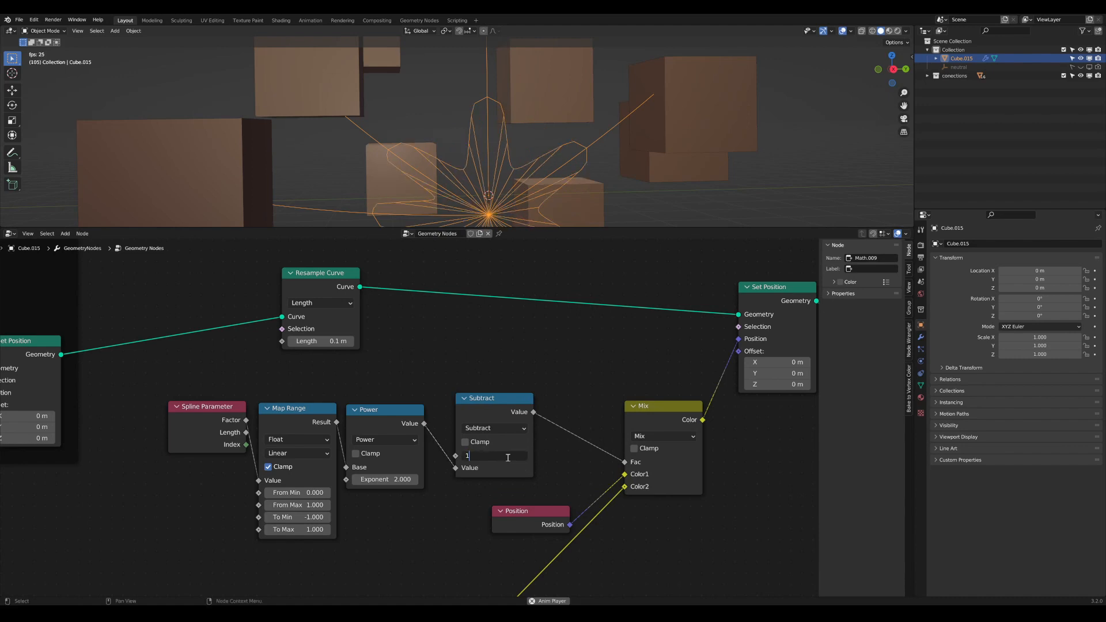
# Step: Set the Subtract node's first value to 1 and shift the node slightly away from the Mix node
pyautogui.write('1')
pyautogui.press('Return')
pyautogui.moveTo(479, 404); pyautogui.dragTo(461, 414)
pyautogui.scroll(-3, 461, 413)
pyautogui.moveTo(461, 412); pyautogui.dragTo(435, 368, button='middle')
pyautogui.scroll(1, 437, 368)
pyautogui.scroll(-2, 461, 215)
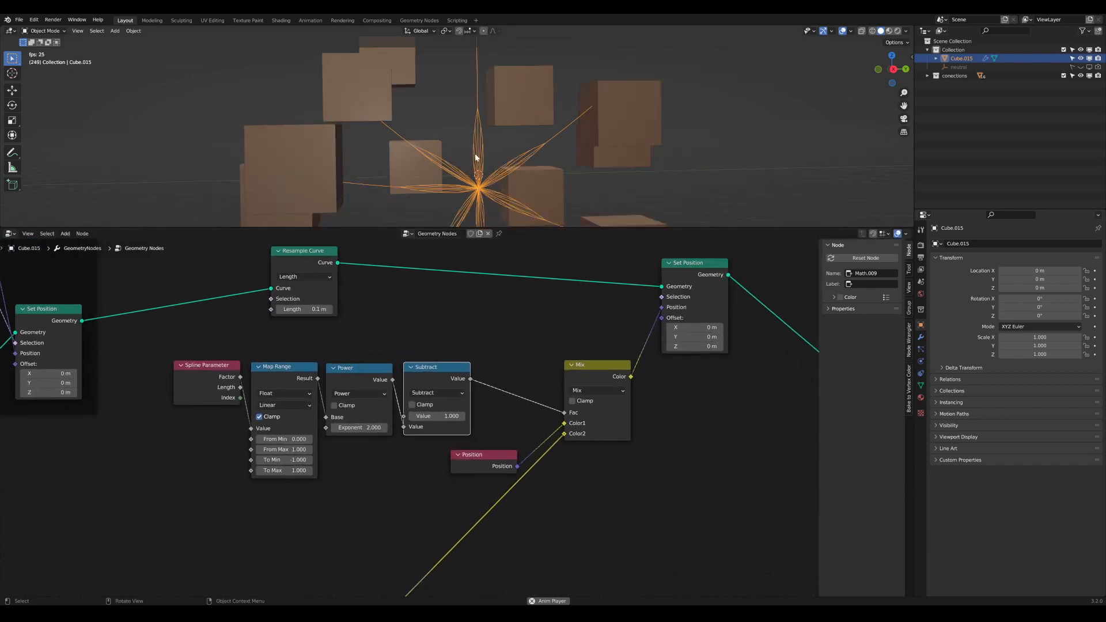
# Step: Move the Mix and Set Position nodes farther along the chain and place the Position node beneath the Mix node
pyautogui.moveTo(472, 325); pyautogui.dragTo(446, 379, button='middle')
pyautogui.scroll(-6, 446, 379)
pyautogui.moveTo(648, 487); pyautogui.dragTo(551, 462, button='middle')
pyautogui.moveTo(552, 462); pyautogui.dragTo(424, 298)
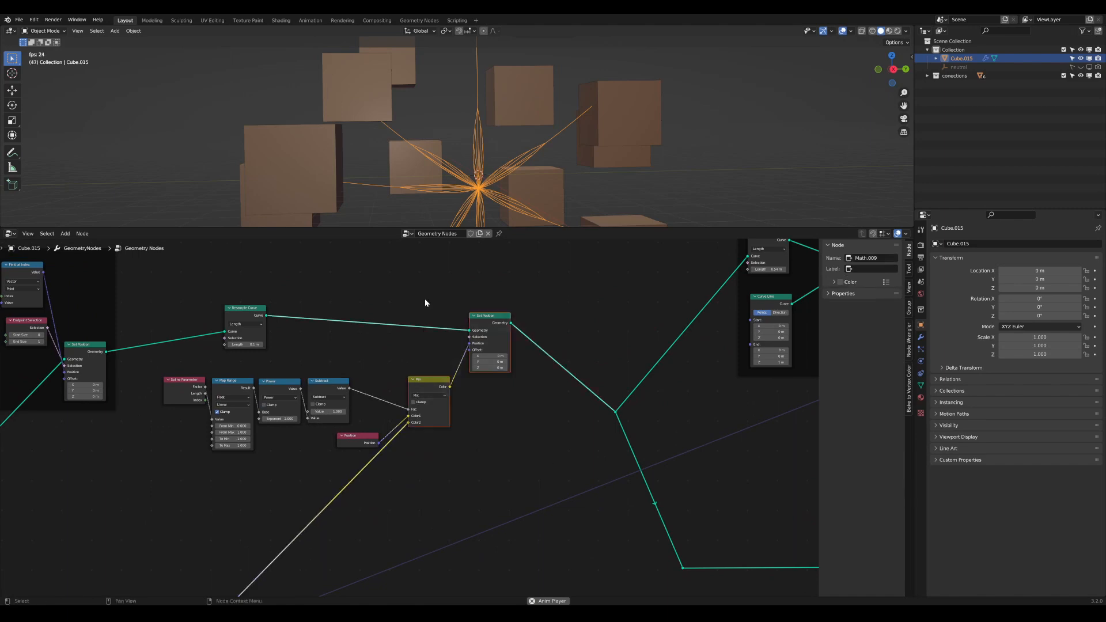
pyautogui.moveTo(488, 323); pyautogui.dragTo(528, 330)
pyautogui.moveTo(357, 436); pyautogui.dragTo(456, 462)
# Step: Add a Multiply math node on the link between the Subtract node and the Mix factor
pyautogui.scroll(3, 416, 439)
pyautogui.moveTo(415, 439); pyautogui.dragTo(432, 470, button='middle')
pyautogui.scroll(1, 432, 470)
pyautogui.press('Tab')
pyautogui.write('mul')
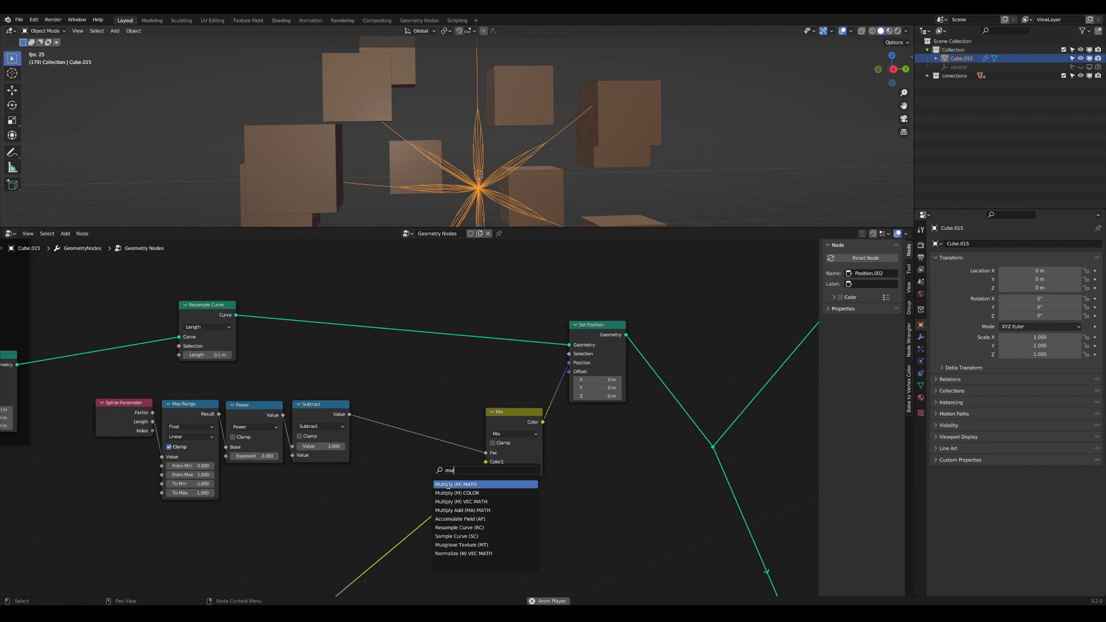
pyautogui.click(448, 485)
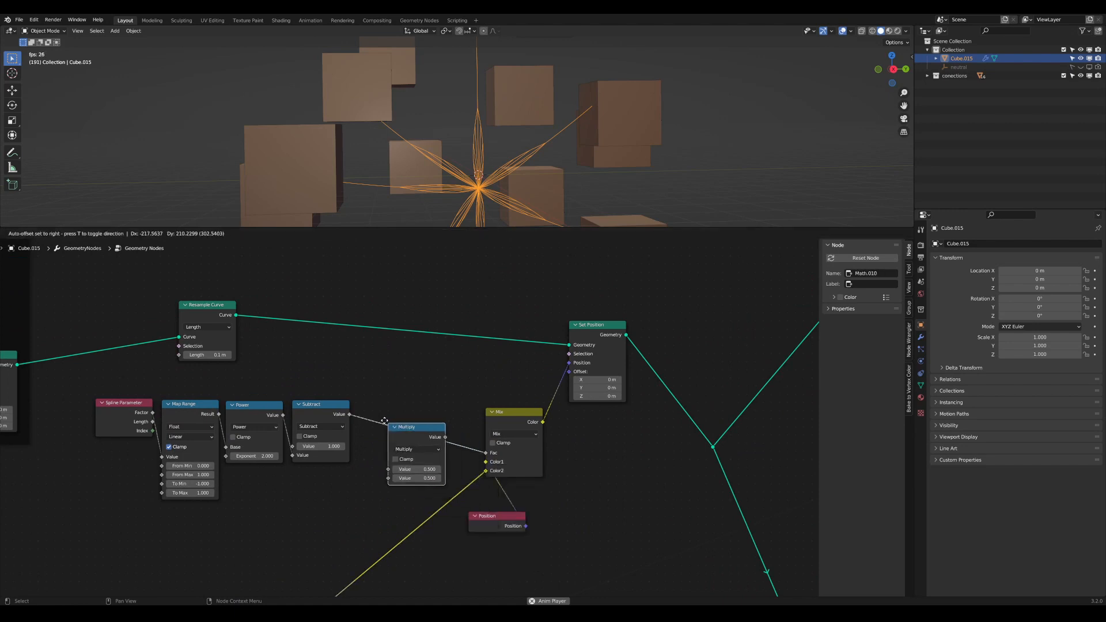
pyautogui.click(412, 418)
# Step: Set the new Multiply node's second value to 0.070 while checking the web's ring curvature
pyautogui.scroll(2, 412, 418)
pyautogui.moveTo(428, 487)
pyautogui.mouseDown()
pyautogui.moveTo(398, 487)
pyautogui.moveTo(416, 490)
pyautogui.mouseUp()
pyautogui.scroll(-3, 506, 172)
pyautogui.moveTo(507, 172)
pyautogui.keyDown('shift'); pyautogui.mouseDown(button='middle')
pyautogui.moveTo(497, 151)
pyautogui.moveTo(523, 167)
pyautogui.mouseUp(button='middle'); pyautogui.keyUp('shift')
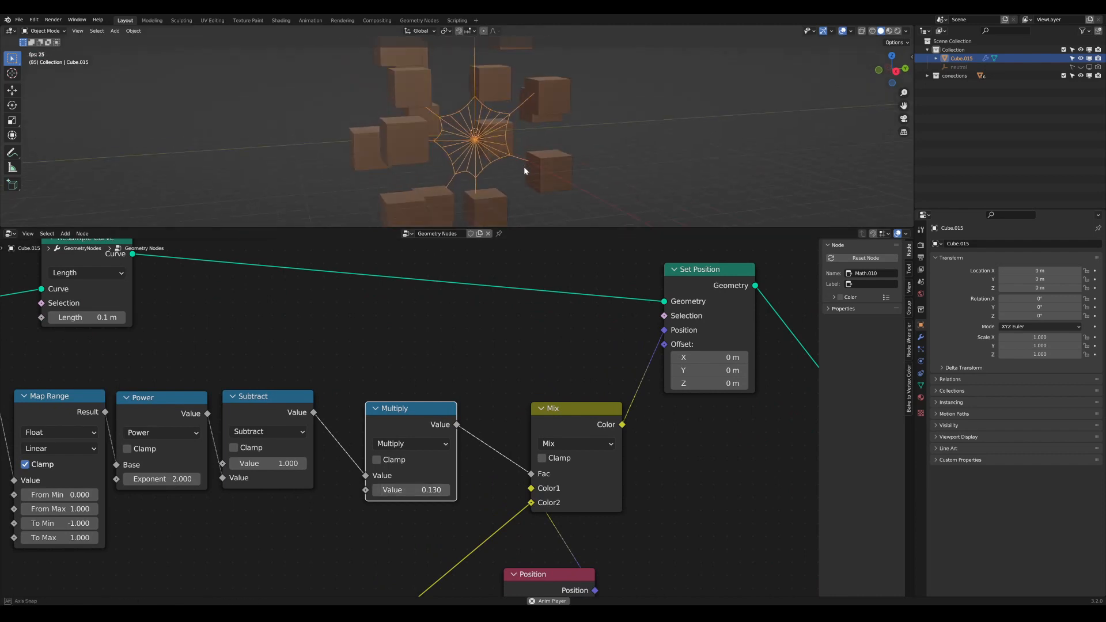
pyautogui.scroll(3, 523, 167)
pyautogui.moveTo(427, 489)
pyautogui.mouseDown()
pyautogui.moveTo(454, 490)
pyautogui.moveTo(423, 490)
pyautogui.mouseUp()
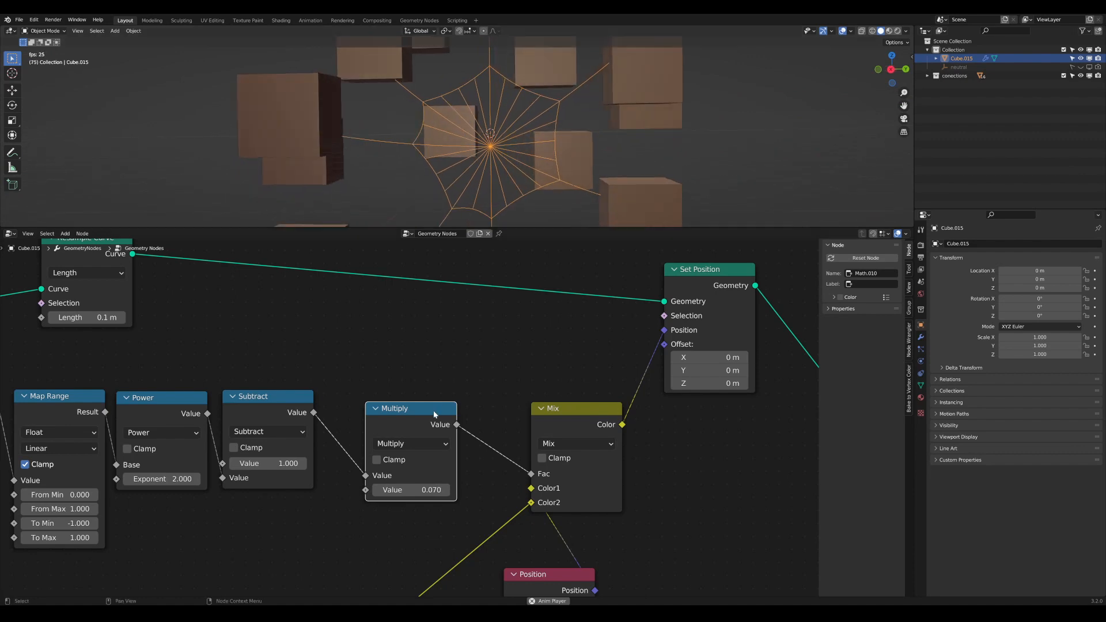
# Step: Move the Spline Parameter, Map Range, Power and Subtract nodes away from the Multiply node to make room
pyautogui.scroll(-3, 433, 410)
pyautogui.scroll(-3, 462, 464)
pyautogui.moveTo(489, 514); pyautogui.dragTo(421, 403)
pyautogui.moveTo(375, 433); pyautogui.dragTo(535, 453, button='middle')
pyautogui.scroll(1, 533, 456)
pyautogui.moveTo(523, 497); pyautogui.dragTo(334, 413)
pyautogui.moveTo(498, 421); pyautogui.dragTo(481, 434)
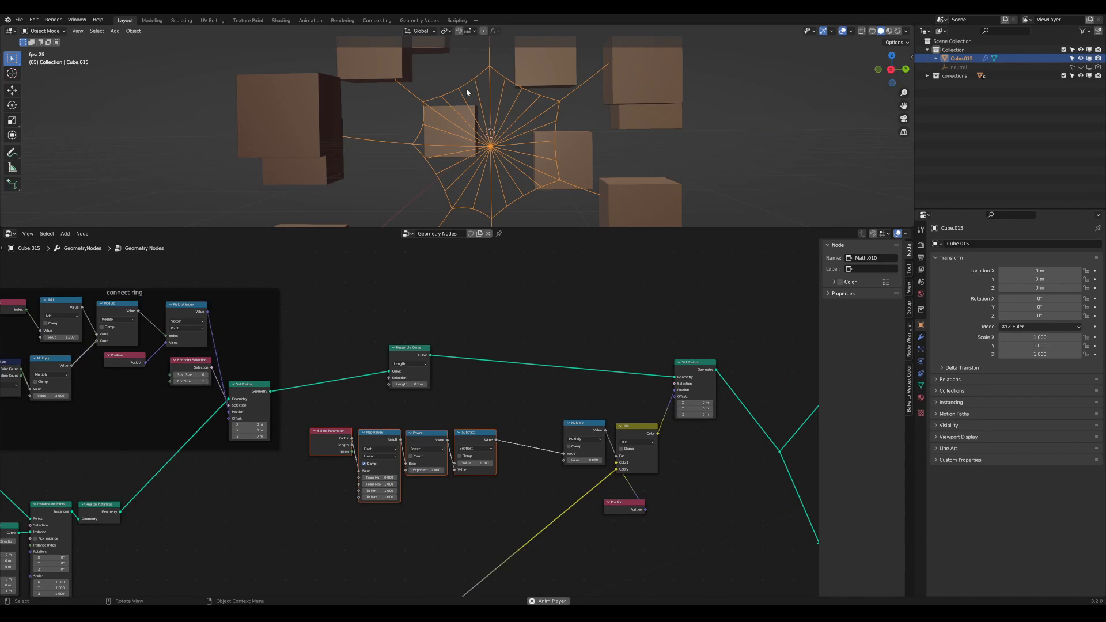
pyautogui.scroll(3, 522, 88)
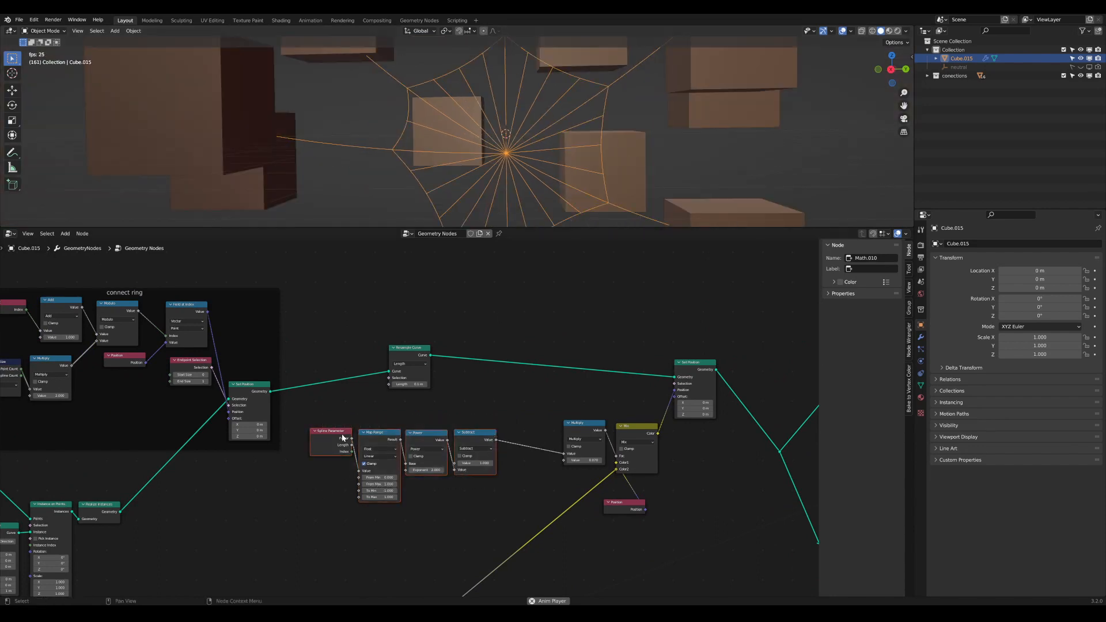
pyautogui.moveTo(472, 457); pyautogui.dragTo(404, 512)
# Step: Duplicate the Multiply node and insert the copy between the Subtract node and the original Multiply node
pyautogui.scroll(1, 388, 439)
pyautogui.moveTo(447, 435)
pyautogui.mouseDown(button='middle')
pyautogui.moveTo(389, 439)
pyautogui.moveTo(430, 438)
pyautogui.mouseUp(button='middle')
pyautogui.click(548, 430)
pyautogui.hotkey('shift', 'd')
pyautogui.click(406, 449)
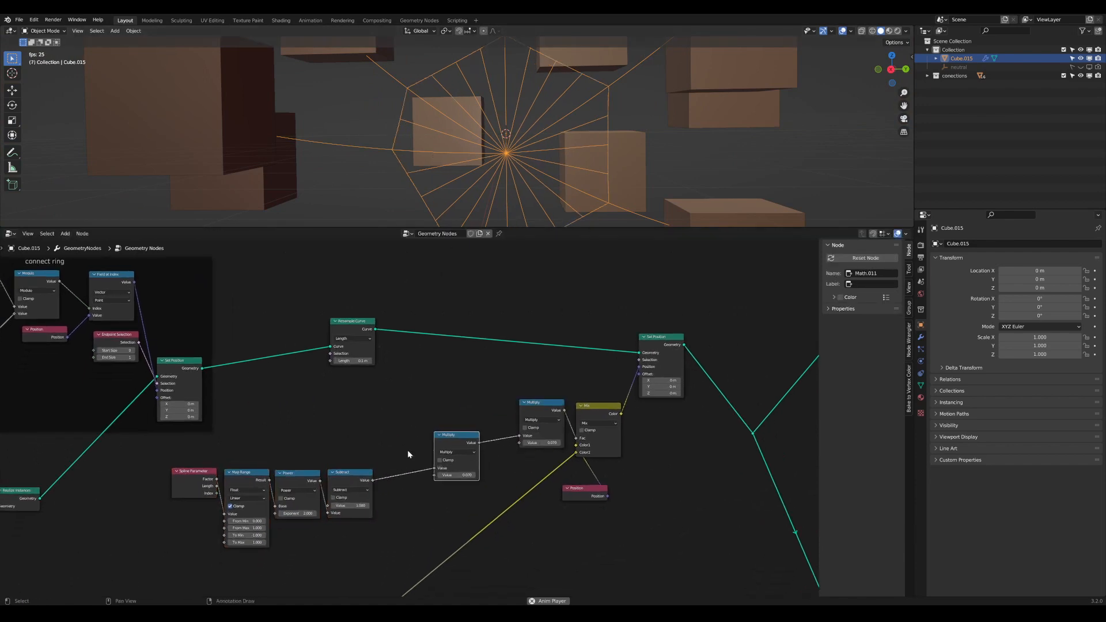
# Step: Add a Spline Length node and connect its Length output to the duplicated Multiply node's second value
pyautogui.scroll(3, 405, 441)
pyautogui.press('Tab')
pyautogui.write('spl')
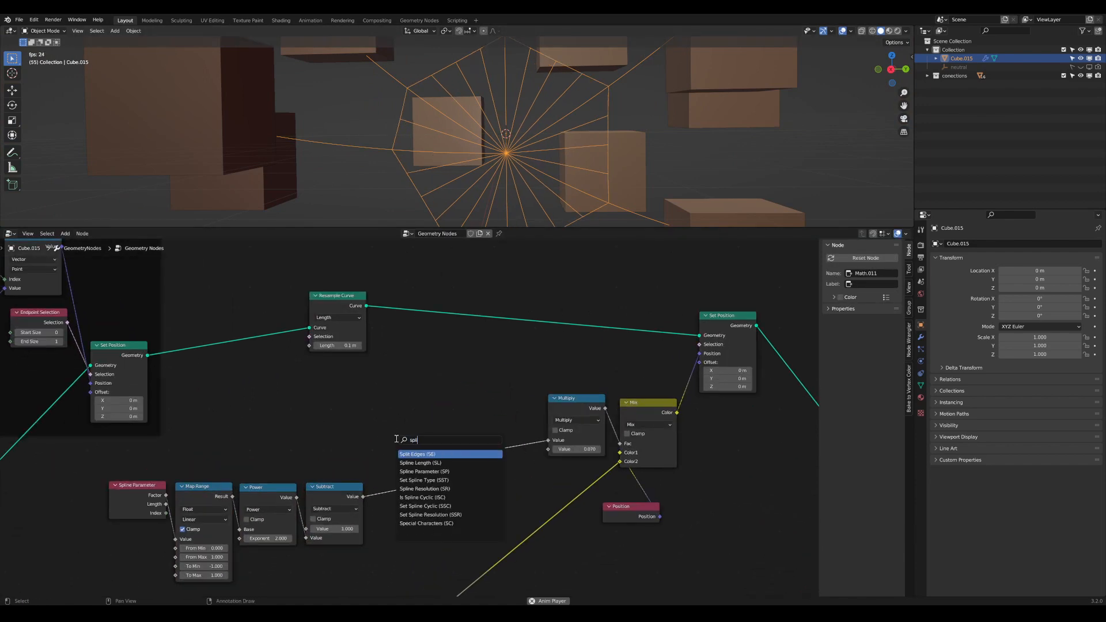
pyautogui.click(421, 462)
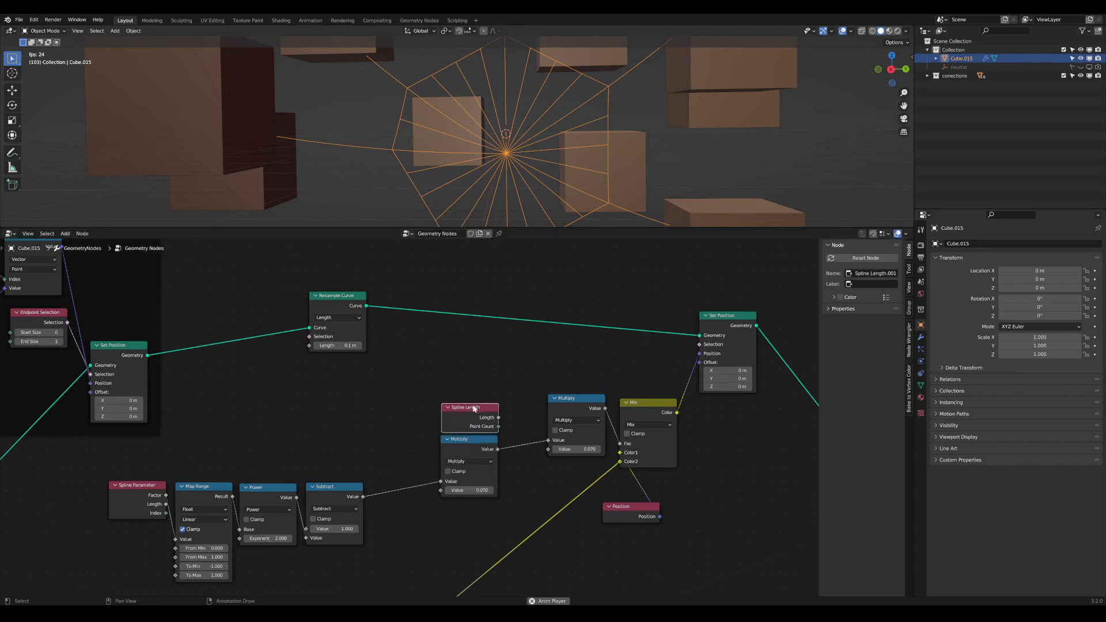
pyautogui.moveTo(499, 419); pyautogui.dragTo(442, 490)
pyautogui.scroll(1, 485, 463)
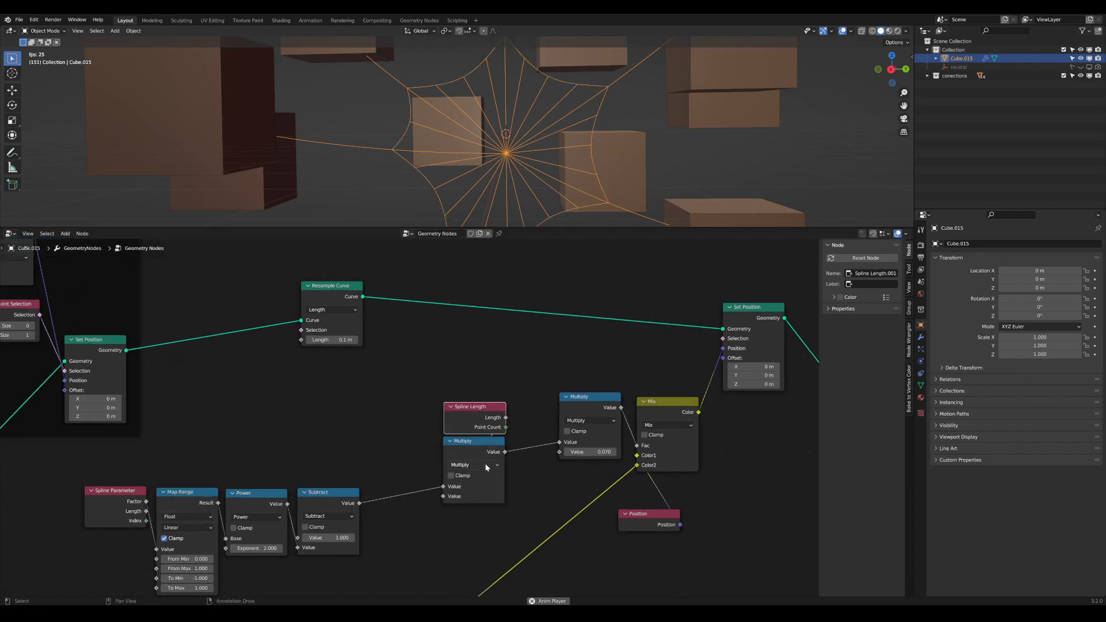
# Step: Set the second value of the Multiply node feeding the Mix factor to 0.060
pyautogui.moveTo(599, 452)
pyautogui.mouseDown()
pyautogui.moveTo(608, 452)
pyautogui.moveTo(594, 452)
pyautogui.mouseUp()
pyautogui.scroll(-5, 530, 217)
pyautogui.scroll(-1, 343, 555)
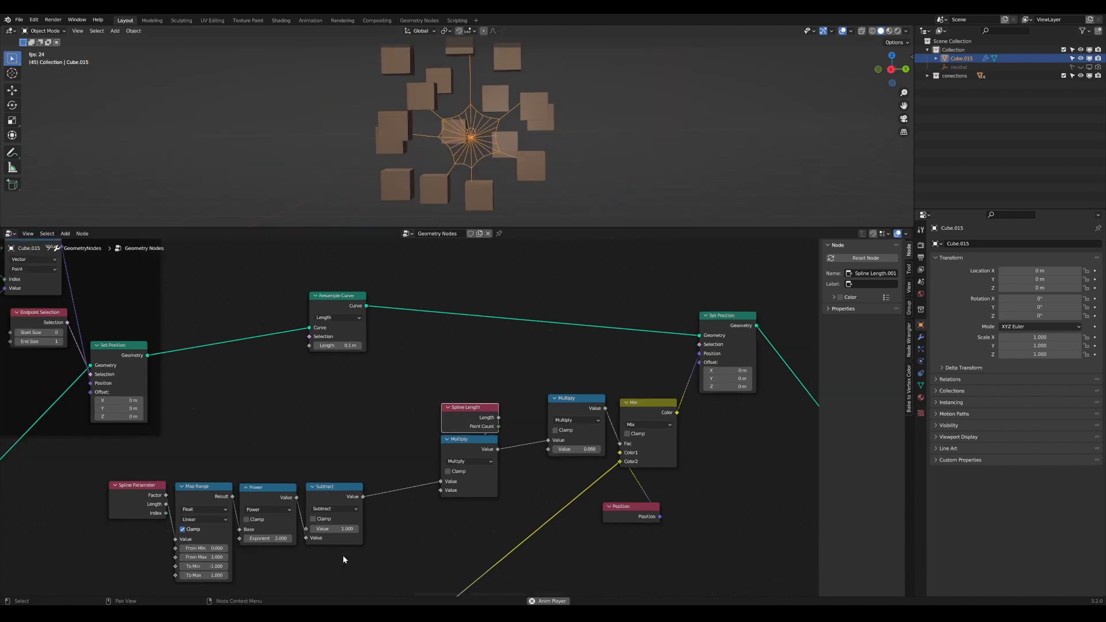
# Step: Select the nodes from Spline Parameter through Subtract and maximize the node editor
pyautogui.moveTo(343, 555); pyautogui.dragTo(437, 480, button='middle')
pyautogui.scroll(-2, 438, 482)
pyautogui.moveTo(437, 493); pyautogui.dragTo(314, 388)
pyautogui.hotkey('ctrl', 'space')
pyautogui.moveTo(470, 410); pyautogui.dragTo(299, 509, button='middle')
pyautogui.scroll(4, 298, 512)
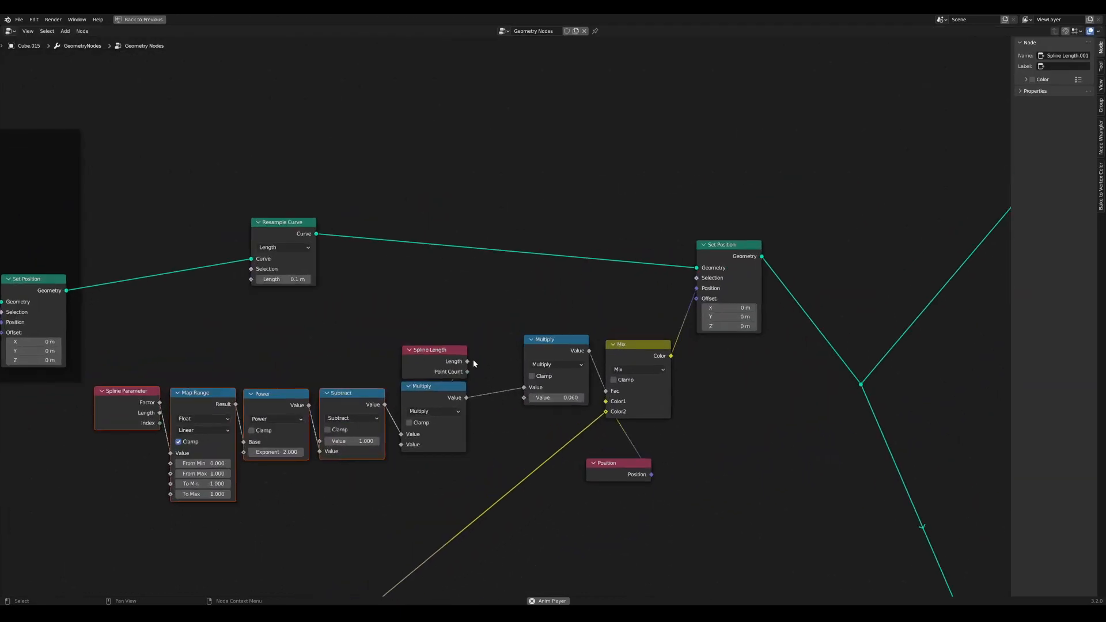
# Step: Arrange the Position, Mix, Set Position and Resample Curve nodes into a compact layout around the Multiply chain
pyautogui.scroll(-5, 483, 459)
pyautogui.scroll(-1, 483, 459)
pyautogui.moveTo(577, 415); pyautogui.dragTo(532, 381)
pyautogui.scroll(-3, 533, 383)
pyautogui.moveTo(545, 394); pyautogui.dragTo(513, 443, button='middle')
pyautogui.moveTo(534, 400); pyautogui.dragTo(532, 418)
pyautogui.moveTo(595, 332); pyautogui.dragTo(595, 335)
pyautogui.moveTo(361, 331); pyautogui.dragTo(304, 329)
# Step: Join the nodes from Spline Parameter through Set Position in a frame and move it below the Resample Curve node
pyautogui.scroll(-2, 308, 351)
pyautogui.scroll(-1, 531, 457)
pyautogui.moveTo(552, 451); pyautogui.dragTo(305, 362)
pyautogui.hotkey('ctrl', 'j')
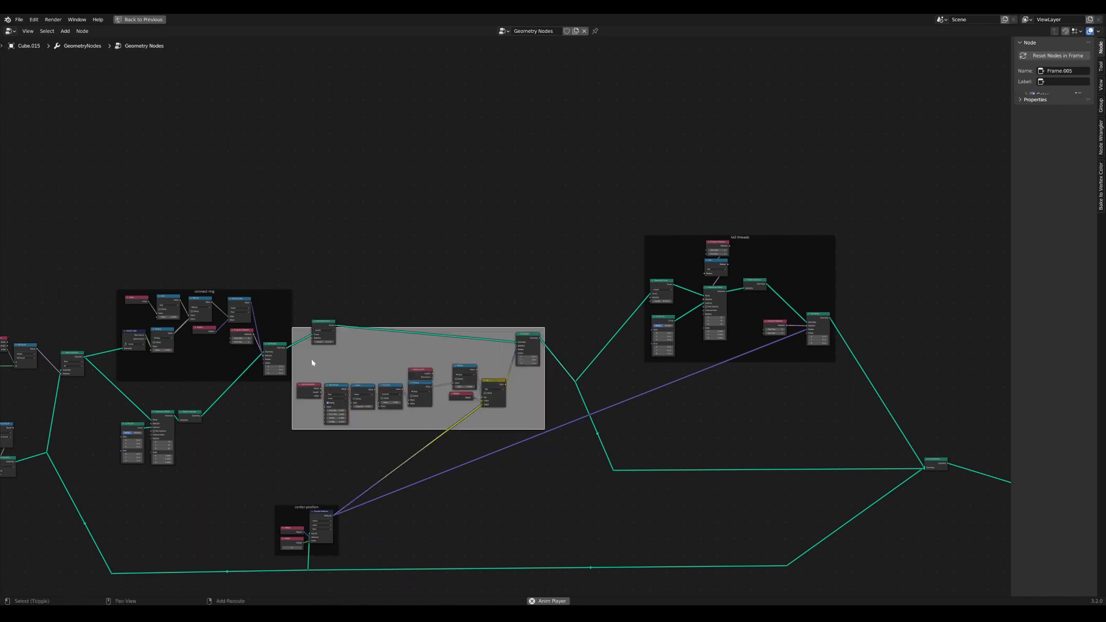
pyautogui.moveTo(461, 362); pyautogui.dragTo(467, 394)
pyautogui.scroll(-1, 547, 450)
pyautogui.moveTo(547, 450); pyautogui.dragTo(480, 431, button='middle')
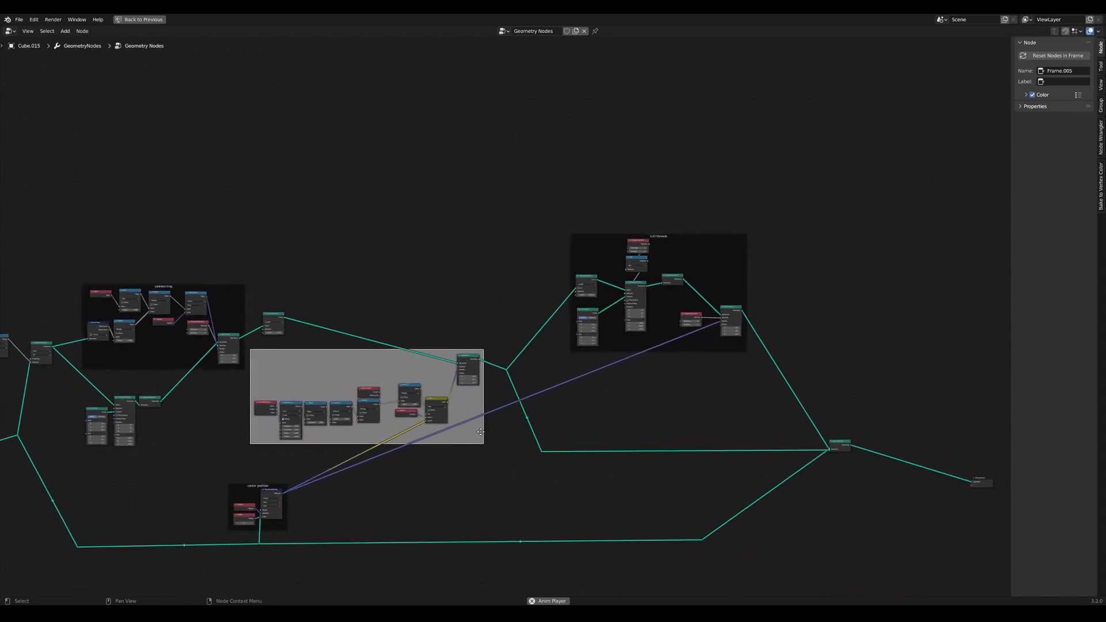
# Step: Label the new frame "ring tension" and turn off its custom color
pyautogui.scroll(5, 423, 390)
pyautogui.moveTo(422, 390); pyautogui.dragTo(624, 314, button='middle')
pyautogui.scroll(6, 623, 314)
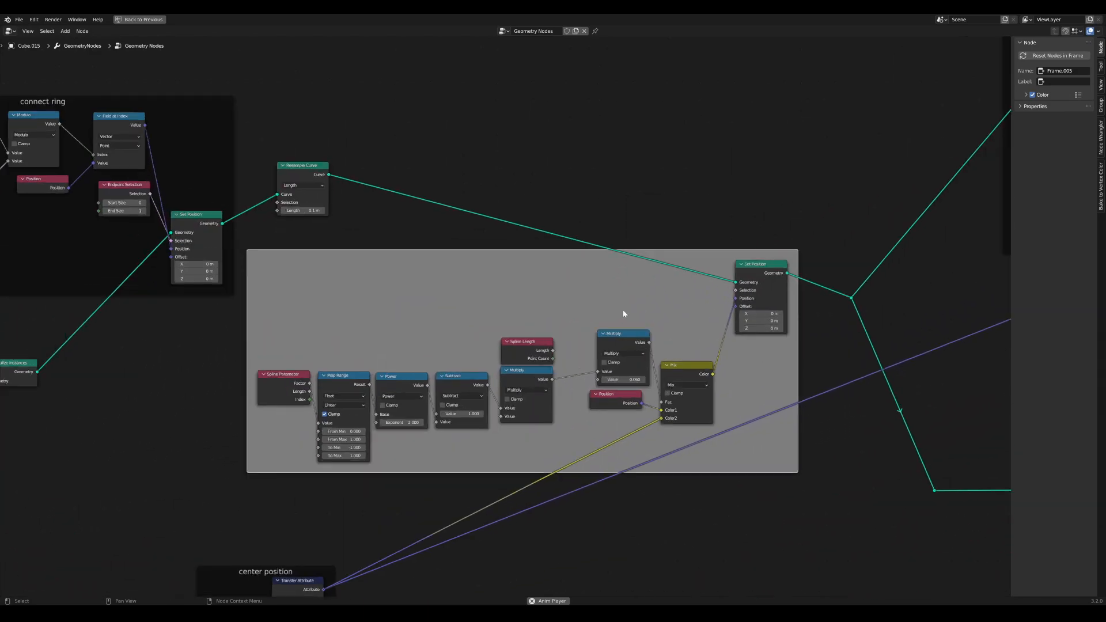
pyautogui.click(1032, 94)
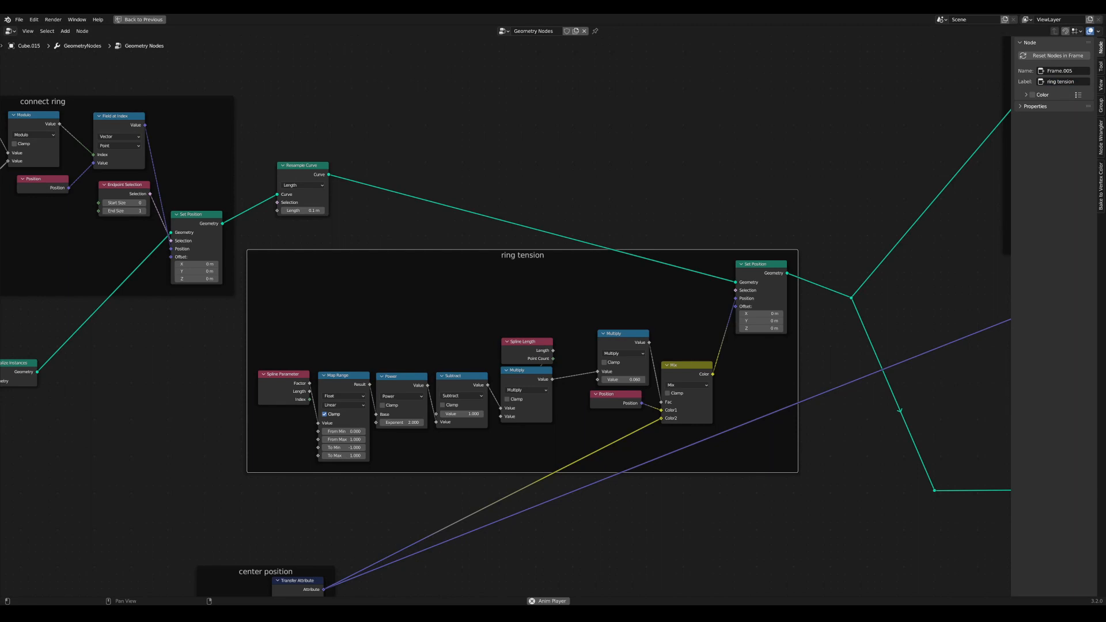
# Step: Move the center position frame beneath the ring tension frame and shift its reroute along the X axis to match
pyautogui.scroll(-3, 576, 425)
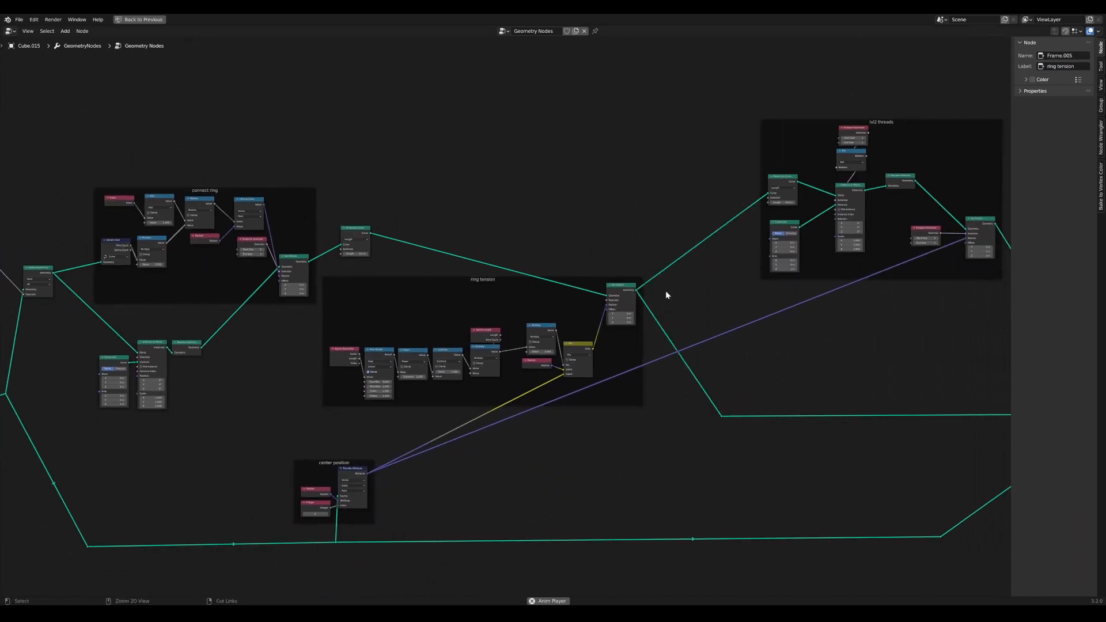
pyautogui.scroll(-1, 523, 423)
pyautogui.moveTo(359, 444); pyautogui.dragTo(492, 433)
pyautogui.press('g')
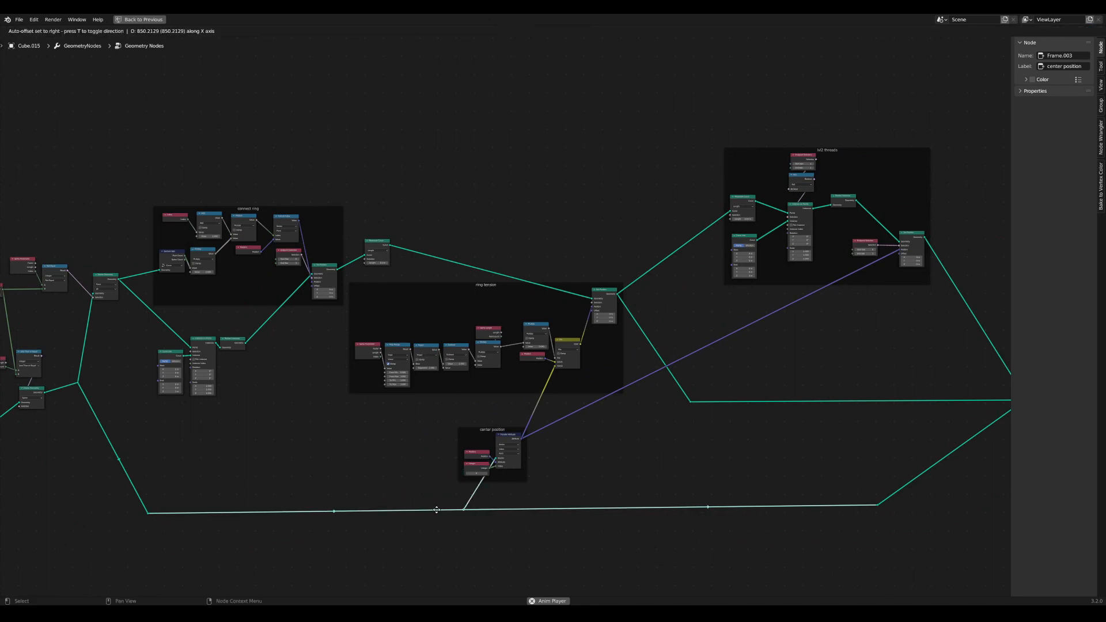
pyautogui.click(440, 492)
pyautogui.scroll(3, 542, 477)
pyautogui.scroll(-2, 593, 451)
pyautogui.moveTo(569, 424); pyautogui.dragTo(550, 446, button='middle')
pyautogui.scroll(-1, 550, 450)
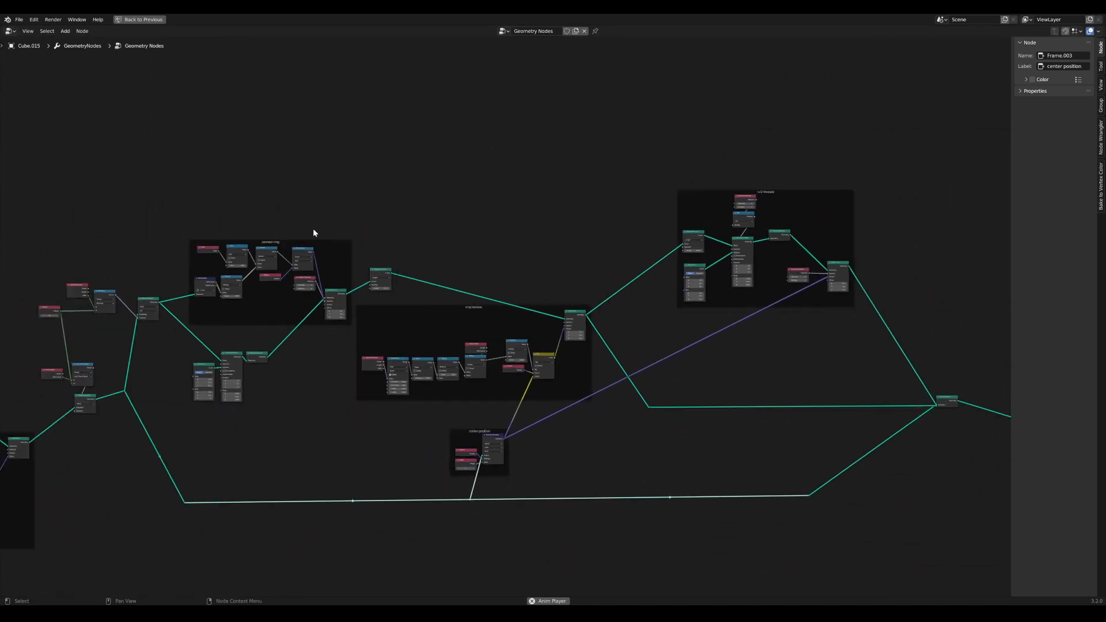
# Step: Move the connect ring frame slightly upward and restore the multi-area workspace
pyautogui.moveTo(329, 243); pyautogui.dragTo(318, 229)
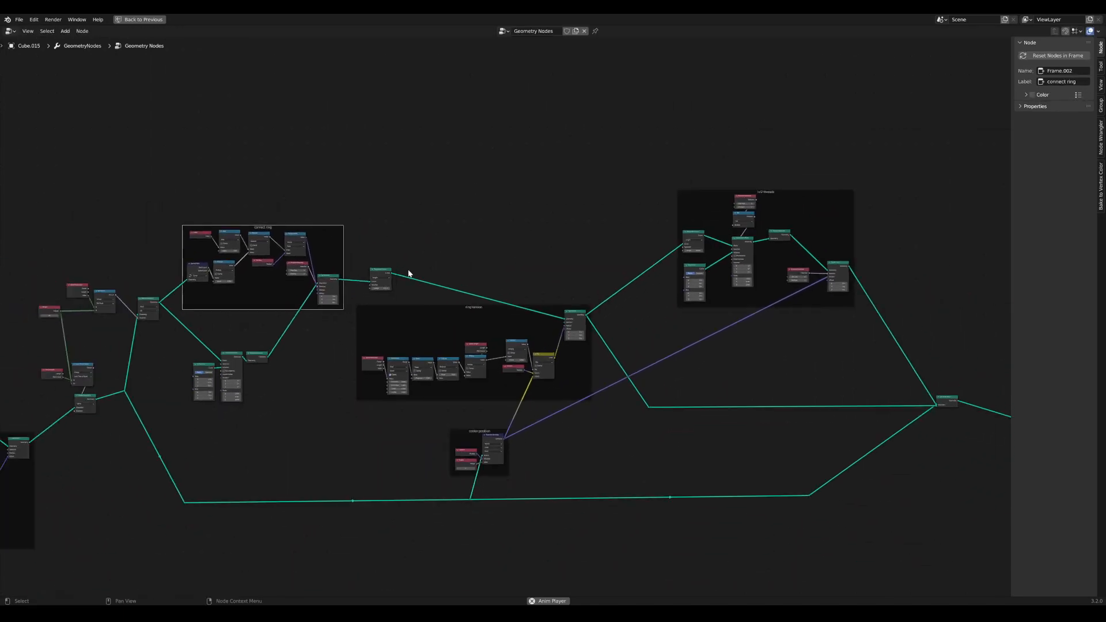
pyautogui.scroll(1, 420, 308)
pyautogui.hotkey('ctrl', 'space')
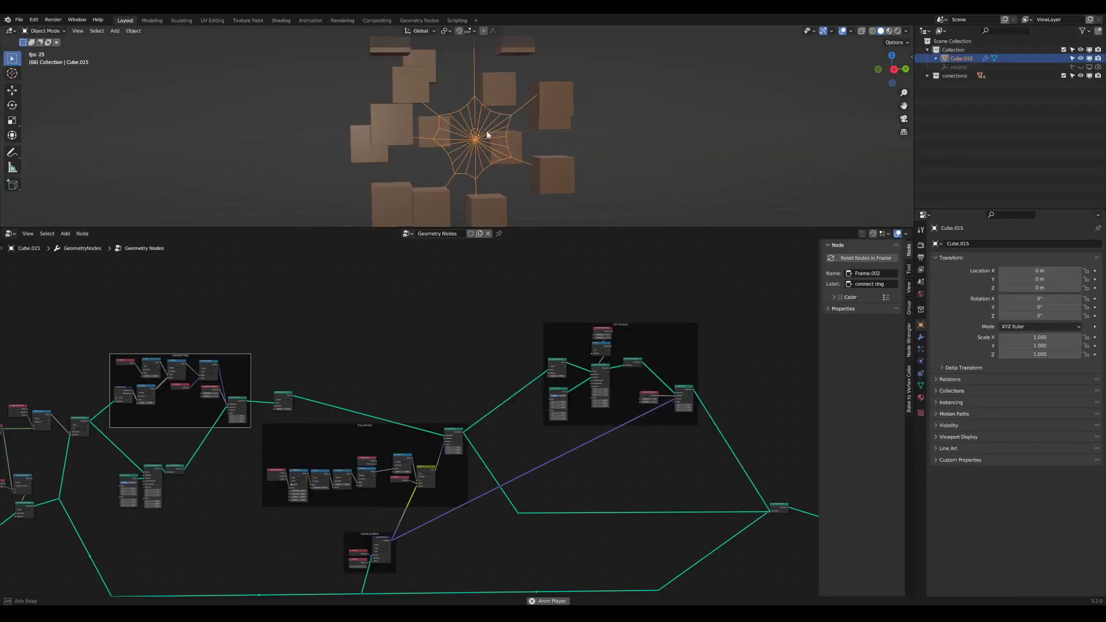
# Step: Rotate the web object about -43.7° on Y and move it about -1.0 m on X to test its connections
pyautogui.scroll(5, 478, 169)
pyautogui.moveTo(478, 170); pyautogui.dragTo(511, 163, button='middle')
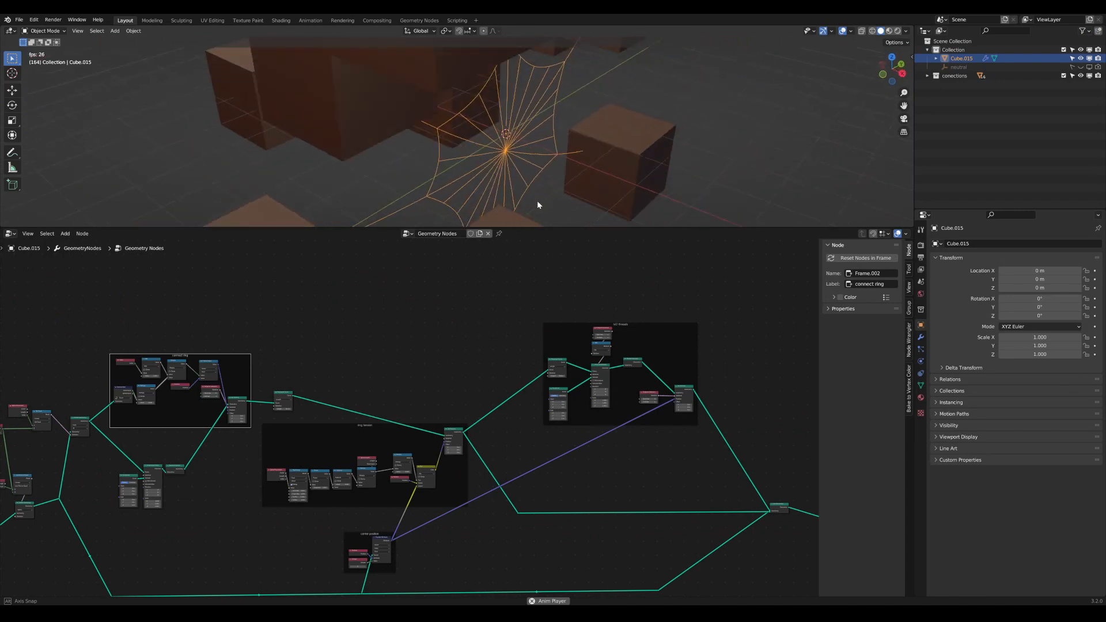
pyautogui.moveTo(414, 180); pyautogui.dragTo(390, 179, button='middle')
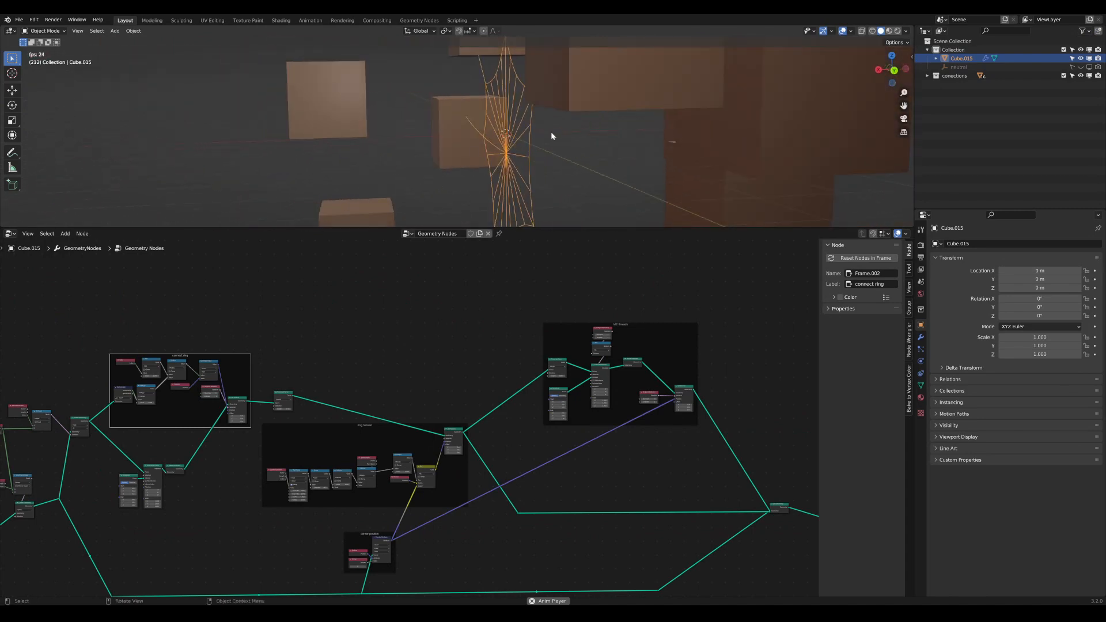
pyautogui.press('r')
pyautogui.click(592, 210)
pyautogui.press('g')
pyautogui.click(644, 223)
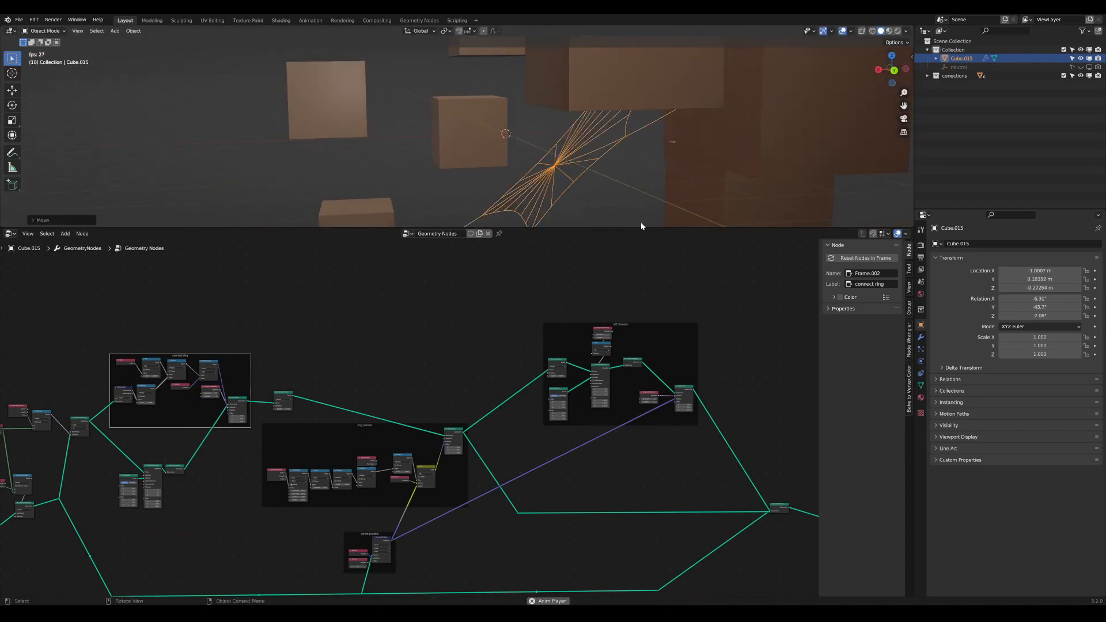
pyautogui.keyDown('shift'); pyautogui.moveTo(590, 199); pyautogui.dragTo(612, 123, button='middle'); pyautogui.keyUp('shift')
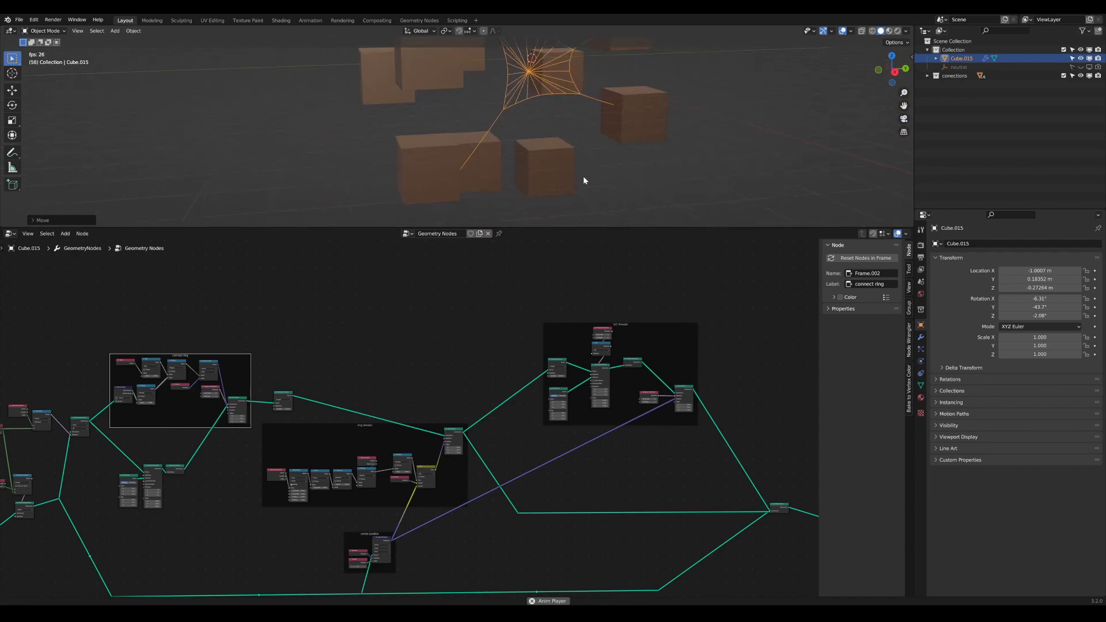
# Step: Inspect the slack node frame and examine how the repositioned web hangs between the cubes
pyautogui.scroll(-1, 436, 417)
pyautogui.moveTo(447, 420); pyautogui.dragTo(776, 390, button='middle')
pyautogui.keyDown('shift'); pyautogui.moveTo(476, 478); pyautogui.dragTo(696, 369, button='middle'); pyautogui.keyUp('shift')
pyautogui.scroll(4, 547, 458)
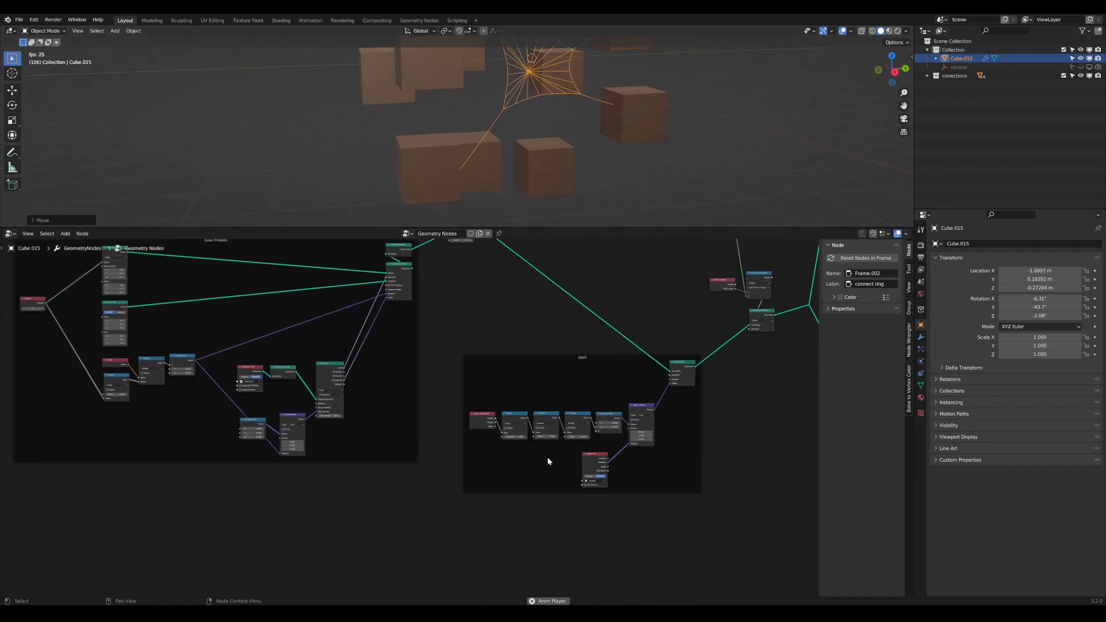
pyautogui.moveTo(455, 467); pyautogui.dragTo(515, 467)
pyautogui.moveTo(525, 182); pyautogui.dragTo(551, 167, button='middle')
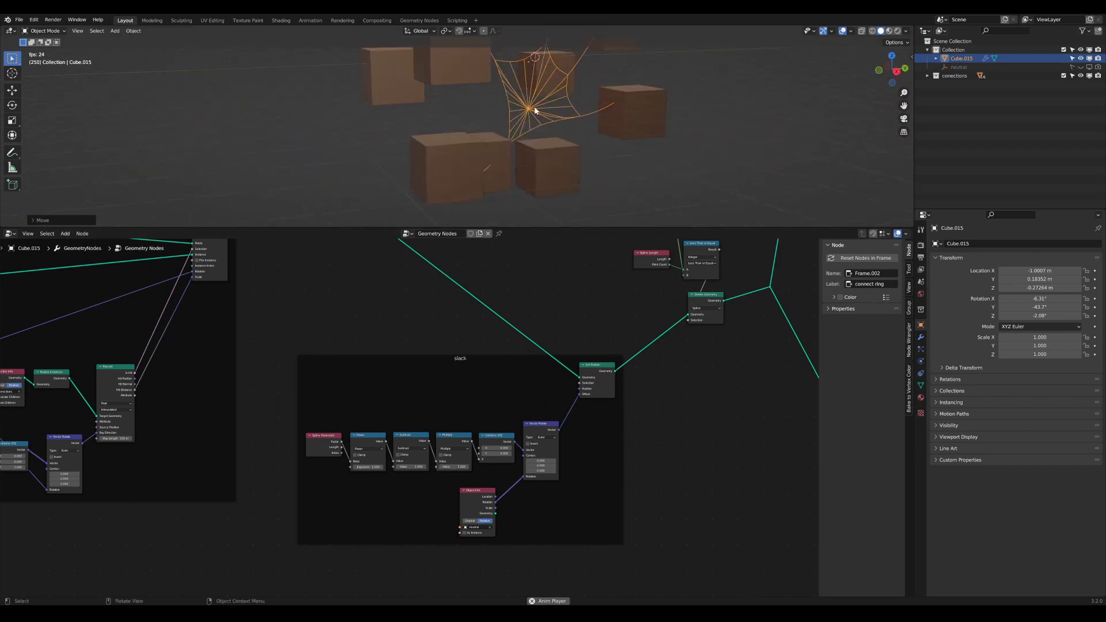
pyautogui.scroll(5, 546, 95)
pyautogui.moveTo(546, 95); pyautogui.dragTo(462, 159, button='middle')
pyautogui.scroll(-3, 443, 101)
pyautogui.scroll(4, 429, 110)
pyautogui.scroll(-5, 413, 127)
pyautogui.scroll(-3, 440, 152)
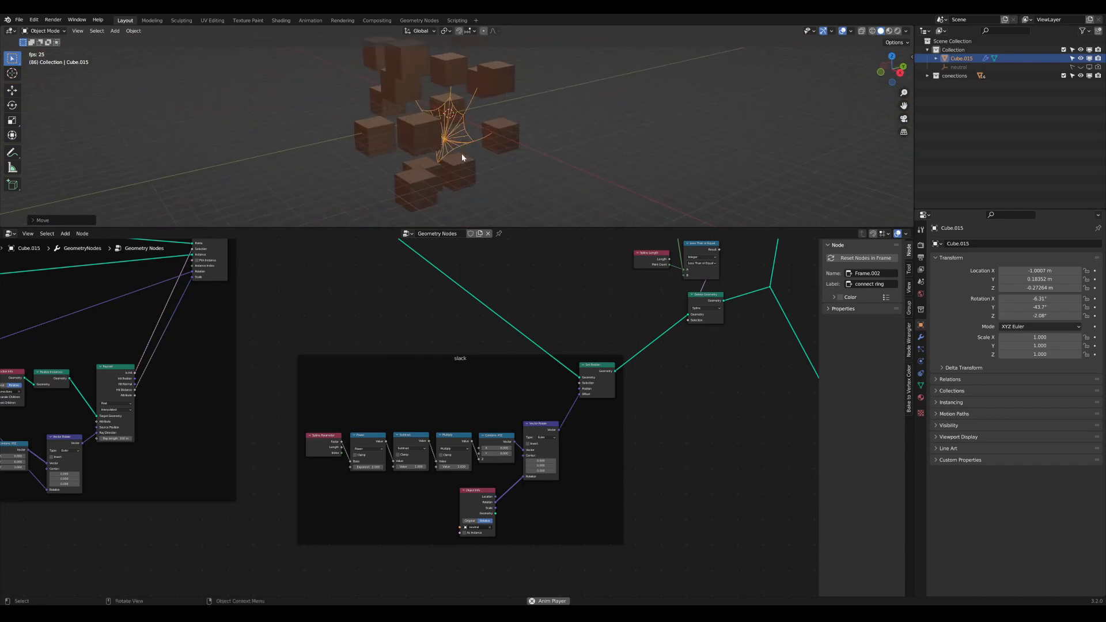
# Step: Clear the web object's rotation and location
pyautogui.hotkey('alt', 'r')
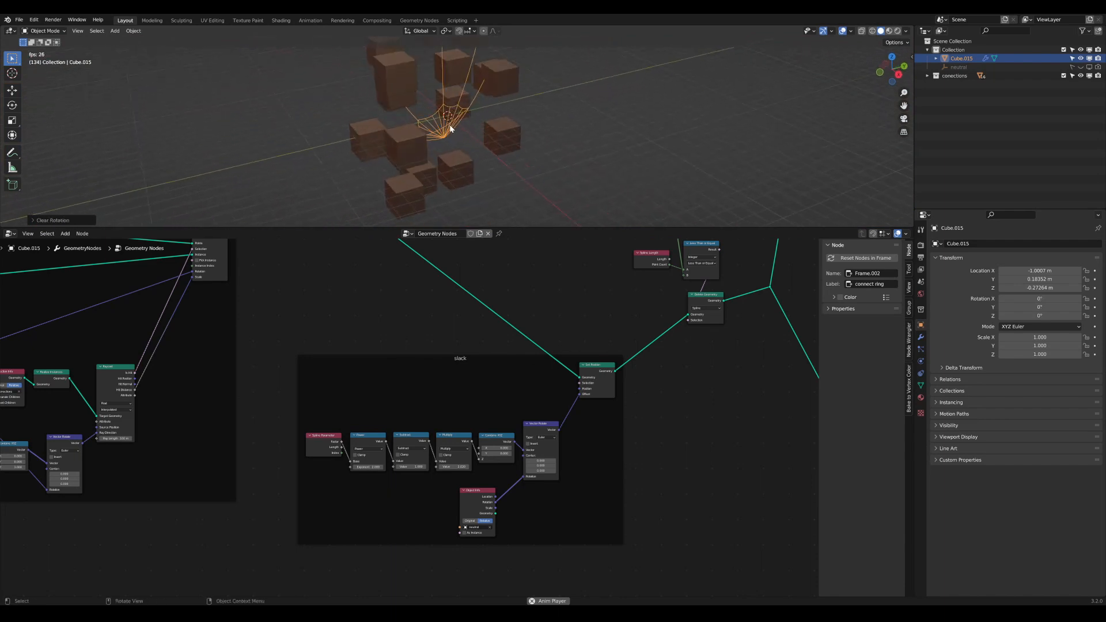
pyautogui.moveTo(452, 127)
pyautogui.mouseDown(button='middle')
pyautogui.moveTo(439, 122)
pyautogui.moveTo(449, 118)
pyautogui.mouseUp(button='middle')
pyautogui.hotkey('alt', 'g')
# Step: Lower the cube directly beneath the web along the global Z axis
pyautogui.click(441, 168)
pyautogui.press('g')
pyautogui.hotkey('shift', 'x')
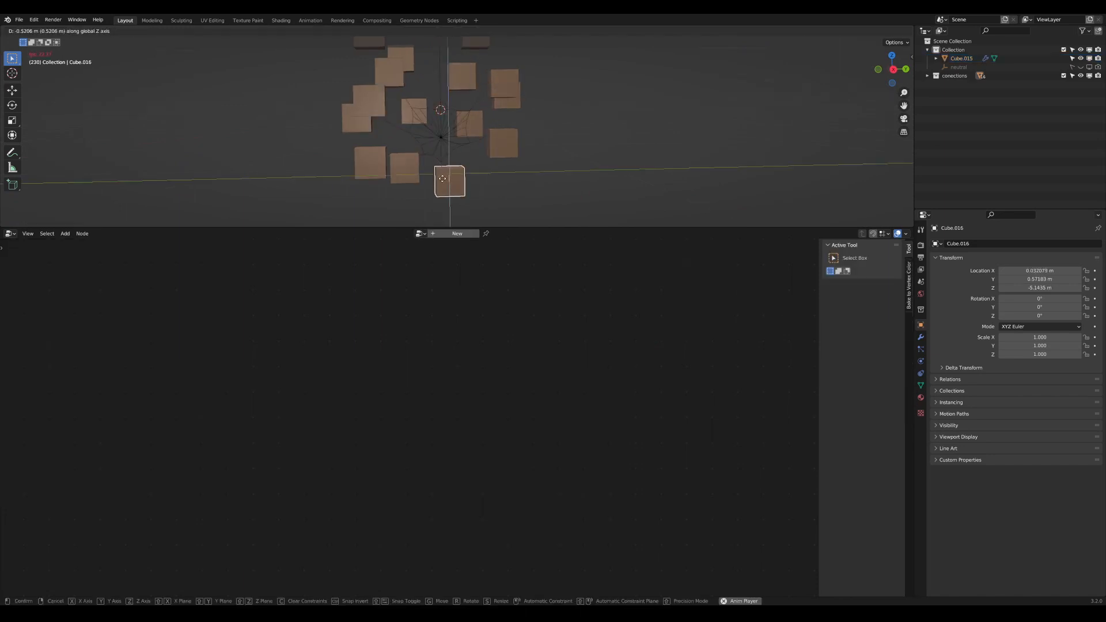
pyautogui.click(441, 195)
# Step: Move the neighboring bottom cube down to about -5.63 m on Z and check the web's shape
pyautogui.click(397, 170)
pyautogui.press('g')
pyautogui.click(396, 191)
pyautogui.scroll(10, 430, 162)
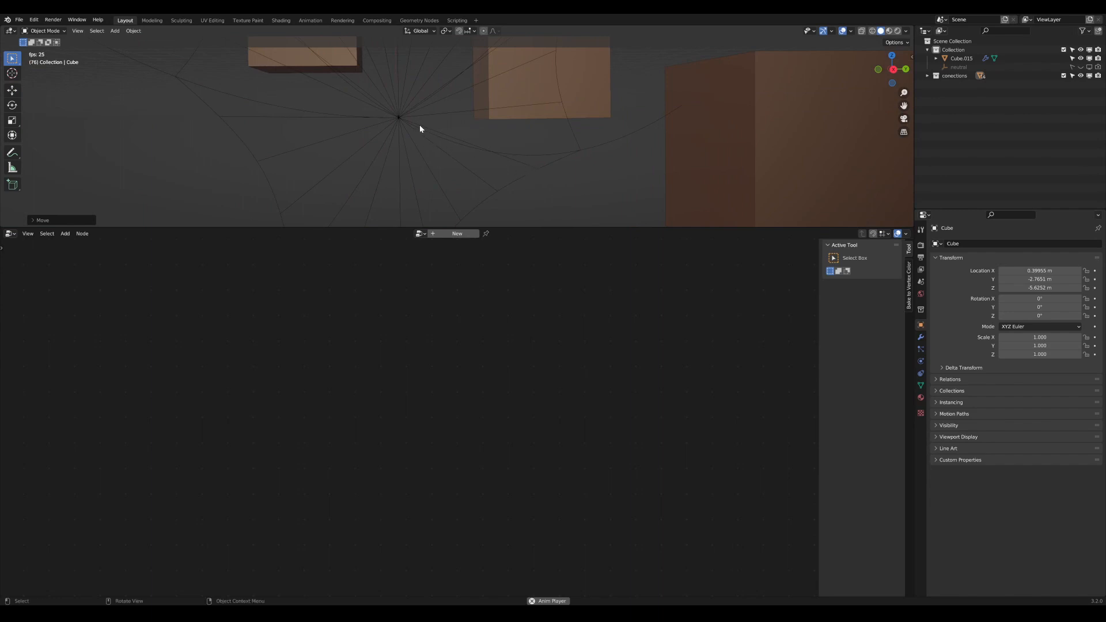
pyautogui.scroll(-8, 682, 108)
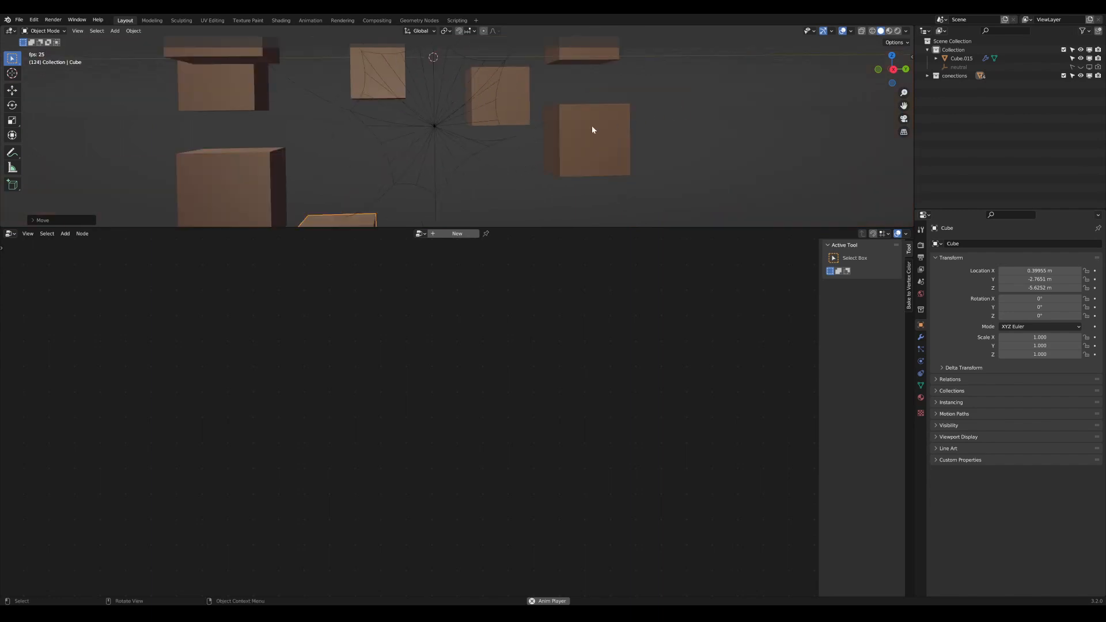
pyautogui.scroll(2, 551, 151)
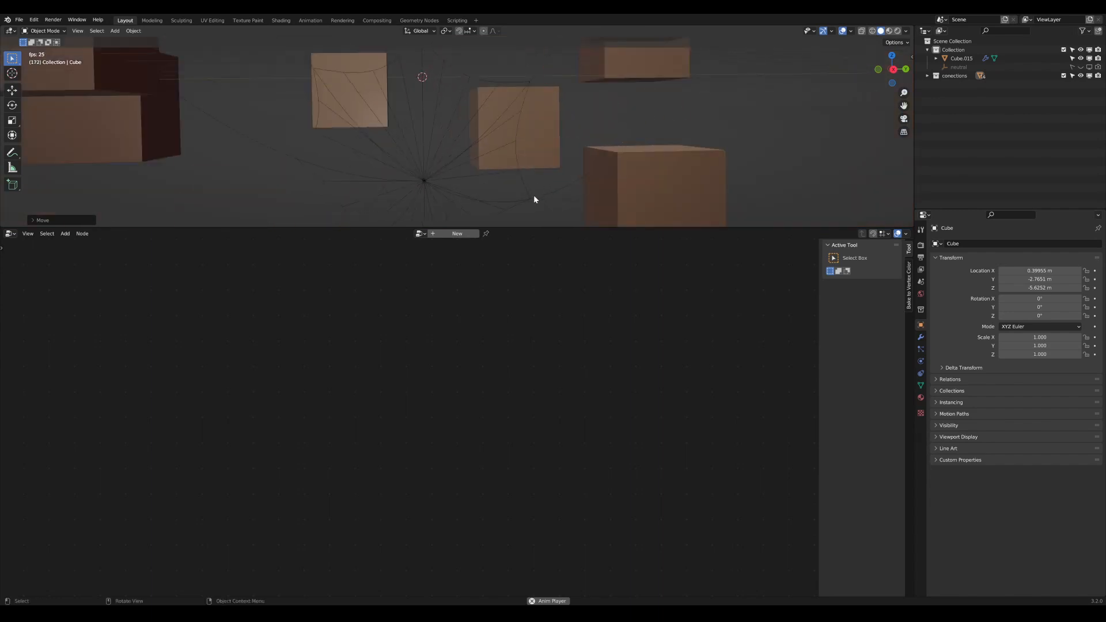
# Step: Select the web object and preview only the output of the lvl2 threads frame's Set Position node
pyautogui.scroll(-2, 539, 185)
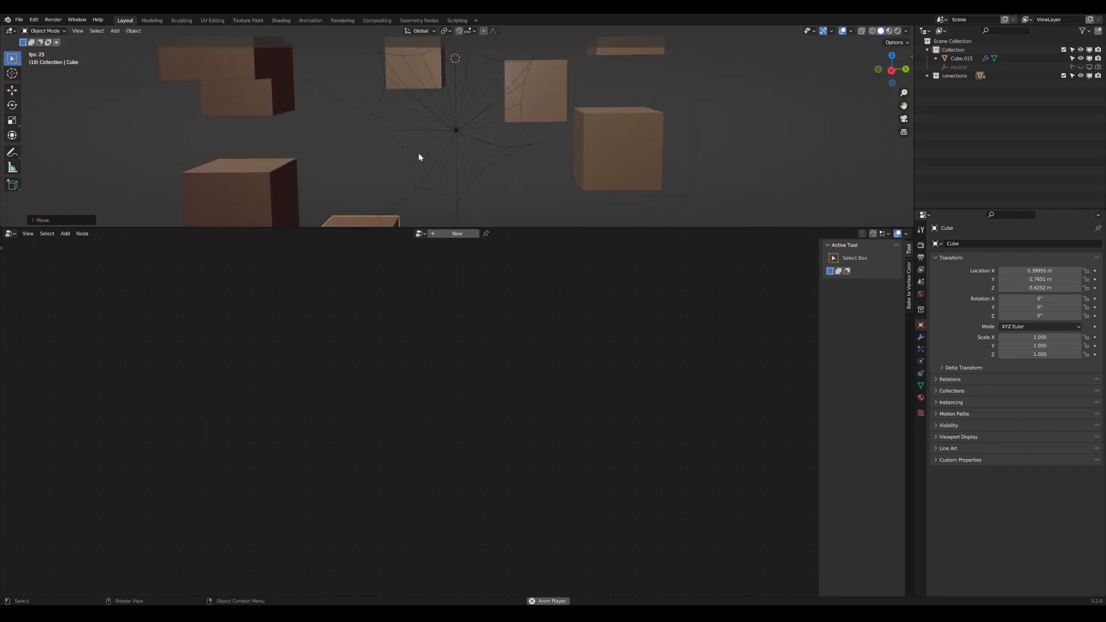
pyautogui.click(442, 177)
pyautogui.scroll(-3, 442, 177)
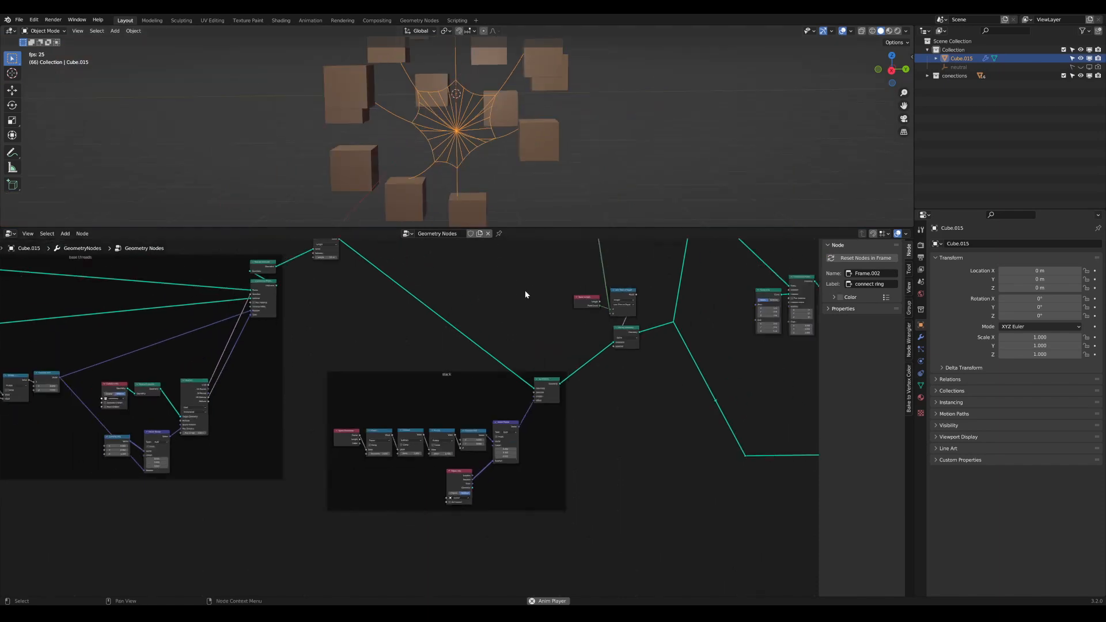
pyautogui.scroll(-3, 255, 370)
pyautogui.moveTo(255, 371); pyautogui.dragTo(101, 376, button='middle')
pyautogui.scroll(-2, 99, 392)
pyautogui.moveTo(565, 395); pyautogui.dragTo(409, 409, button='middle')
pyautogui.scroll(6, 408, 406)
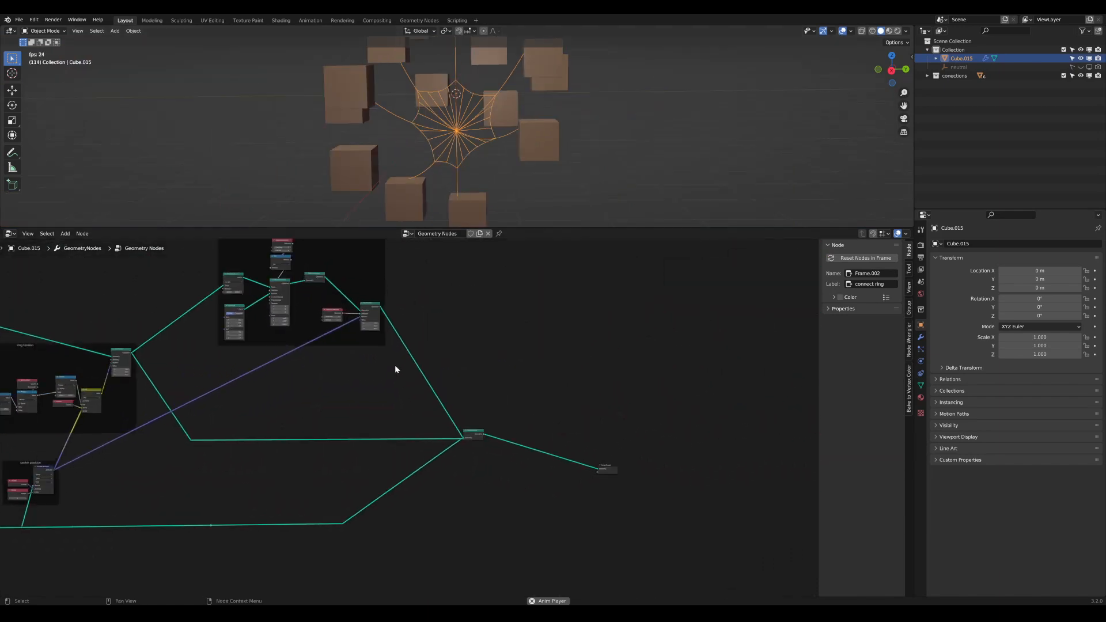
pyautogui.scroll(2, 423, 360)
pyautogui.moveTo(373, 313); pyautogui.dragTo(431, 372, button='middle')
pyautogui.scroll(4, 425, 346)
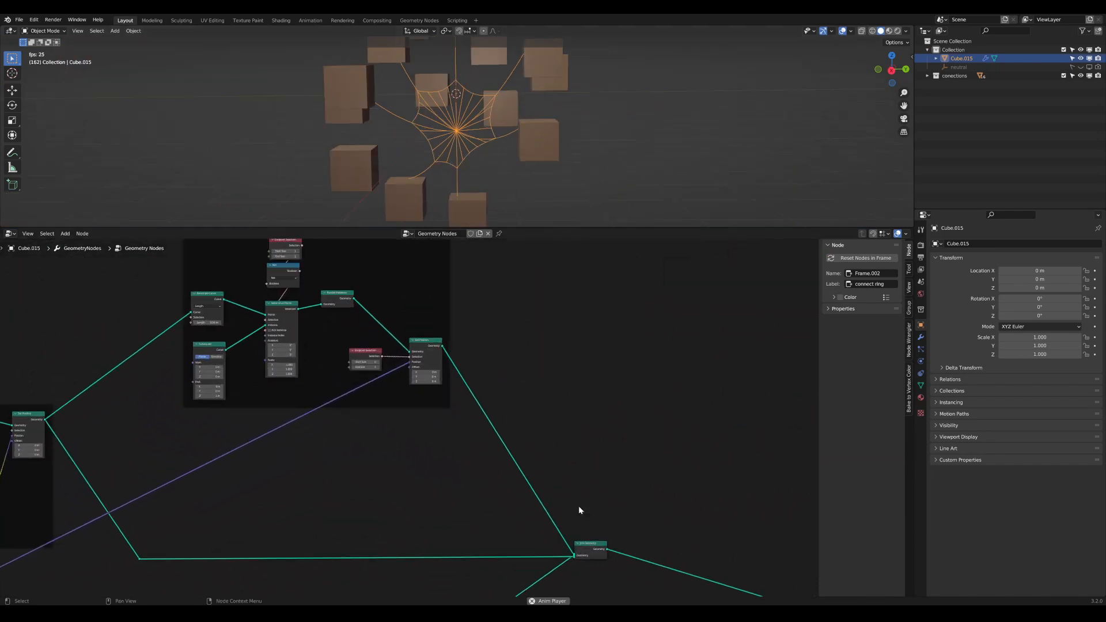
pyautogui.moveTo(598, 549); pyautogui.dragTo(617, 548)
pyautogui.keyDown('ctrl'); pyautogui.keyDown('shift'); pyautogui.click(428, 347); pyautogui.keyUp('shift'); pyautogui.keyUp('ctrl')
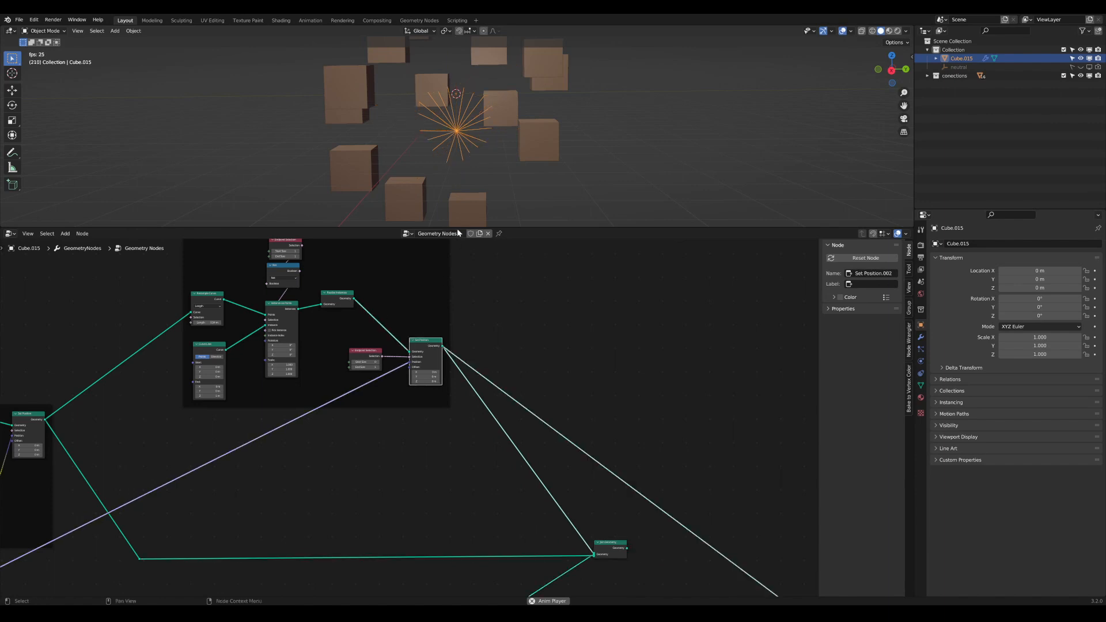
# Step: Duplicate the entire slack frame with its nodes and place the copy beyond the lvl2 threads frame
pyautogui.scroll(-8, 408, 426)
pyautogui.moveTo(412, 483); pyautogui.dragTo(631, 432, button='middle')
pyautogui.scroll(-1, 231, 501)
pyautogui.moveTo(130, 515); pyautogui.dragTo(639, 413, button='middle')
pyautogui.scroll(6, 640, 414)
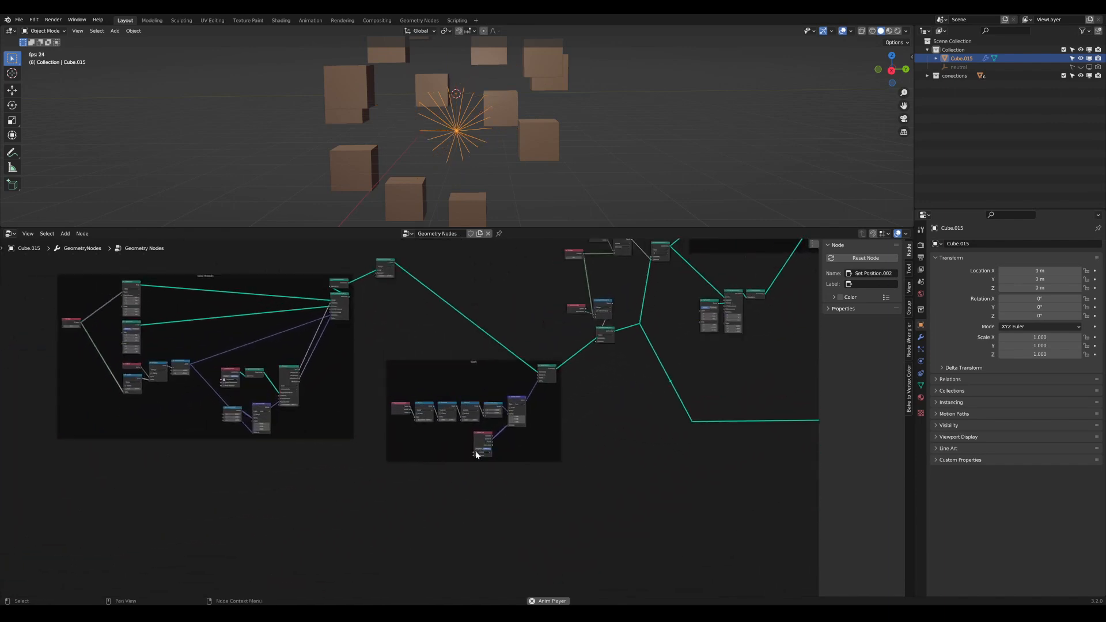
pyautogui.moveTo(628, 506); pyautogui.dragTo(357, 311)
pyautogui.scroll(-4, 432, 354)
pyautogui.scroll(-2, 438, 357)
pyautogui.moveTo(570, 410); pyautogui.dragTo(354, 448, button='middle')
pyautogui.scroll(-1, 354, 448)
pyautogui.moveTo(500, 459); pyautogui.dragTo(246, 451, button='middle')
pyautogui.hotkey('shift', 'd')
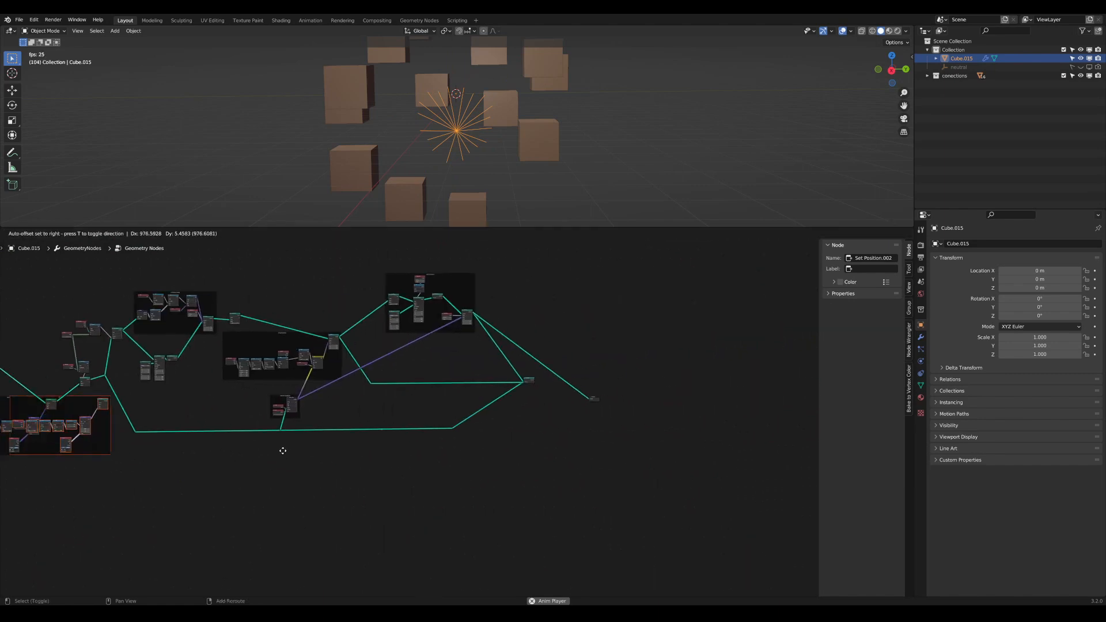
pyautogui.click(817, 308)
pyautogui.moveTo(581, 376); pyautogui.dragTo(389, 486, button='middle')
pyautogui.scroll(3, 392, 490)
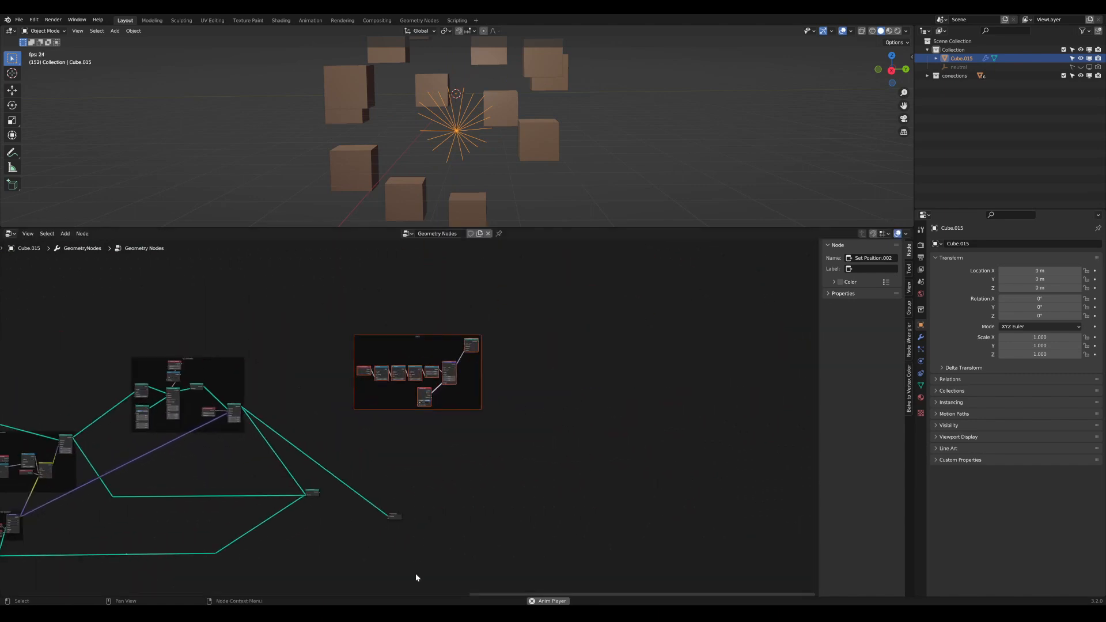
# Step: Shift the Join Geometry and Group Output nodes further along X and output the joined geometry again
pyautogui.moveTo(416, 577); pyautogui.dragTo(499, 501, button='middle')
pyautogui.moveTo(499, 501); pyautogui.dragTo(270, 387)
pyautogui.press('g')
pyautogui.press('x')
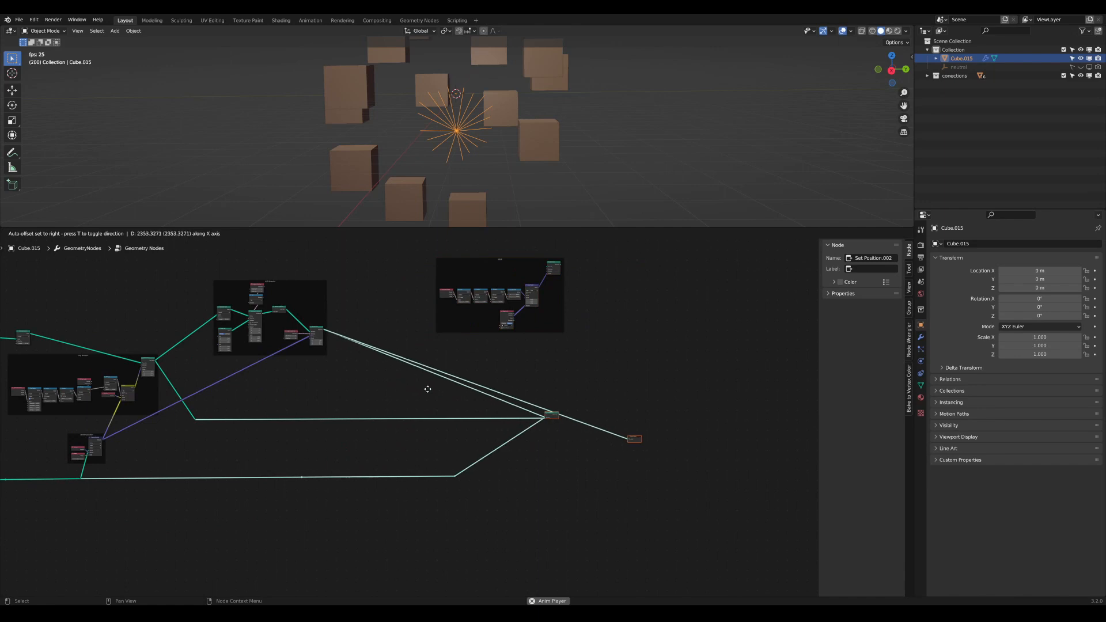
pyautogui.click(427, 388)
pyautogui.scroll(3, 415, 412)
pyautogui.scroll(-1, 520, 402)
pyautogui.moveTo(580, 413); pyautogui.dragTo(670, 478, button='middle')
pyautogui.keyDown('ctrl'); pyautogui.keyDown('shift'); pyautogui.click(488, 425); pyautogui.keyUp('shift'); pyautogui.keyUp('ctrl')
pyautogui.scroll(2, 486, 425)
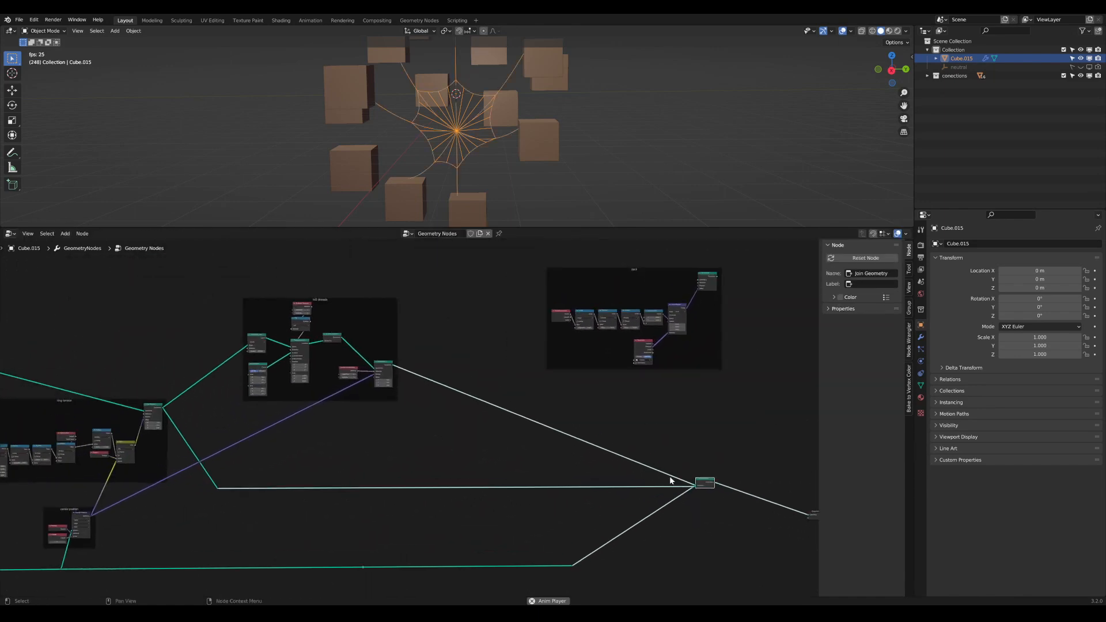
# Step: Compare the lvl2 threads' Set Position output on its own with the joined web geometry
pyautogui.scroll(8, 397, 410)
pyautogui.moveTo(387, 407); pyautogui.dragTo(394, 480, button='middle')
pyautogui.scroll(1, 394, 482)
pyautogui.scroll(-1, 201, 427)
pyautogui.moveTo(193, 429); pyautogui.dragTo(311, 434, button='middle')
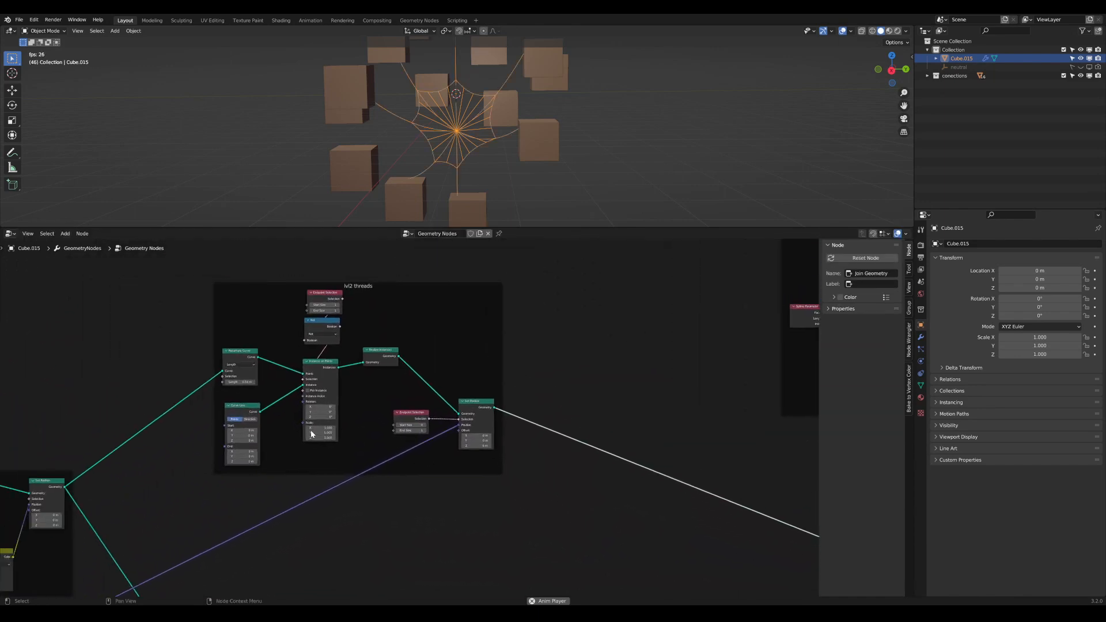
pyautogui.moveTo(369, 355); pyautogui.dragTo(357, 360)
pyautogui.keyDown('ctrl'); pyautogui.keyDown('shift'); pyautogui.click(479, 409); pyautogui.keyUp('shift'); pyautogui.keyUp('ctrl')
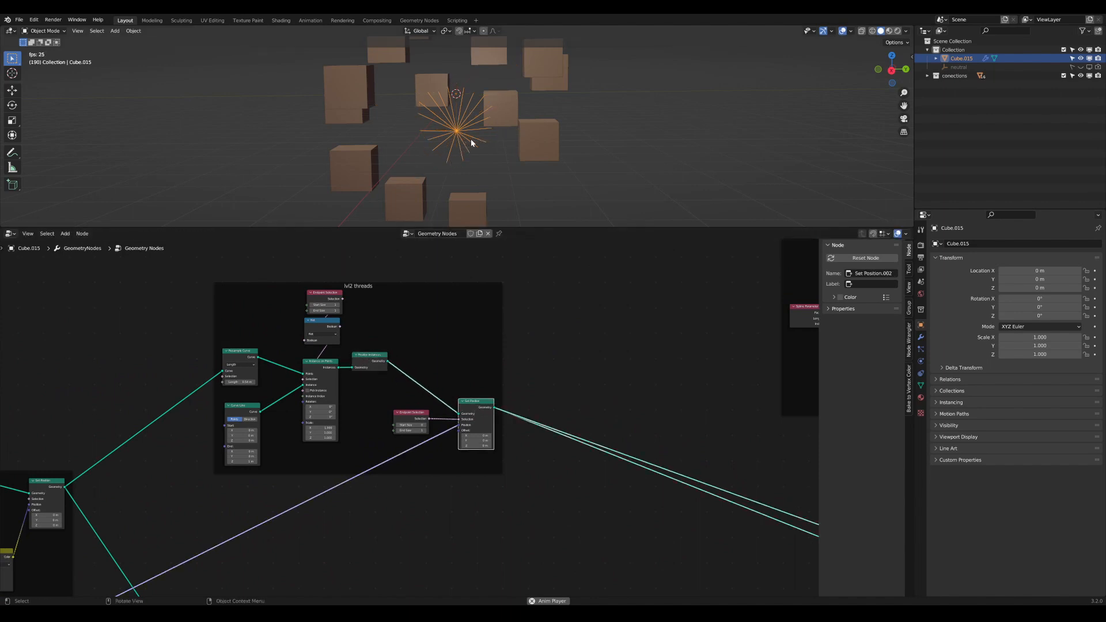
pyautogui.moveTo(564, 410); pyautogui.dragTo(379, 369, button='middle')
pyautogui.scroll(-5, 381, 369)
pyautogui.moveTo(563, 431); pyautogui.dragTo(504, 430, button='middle')
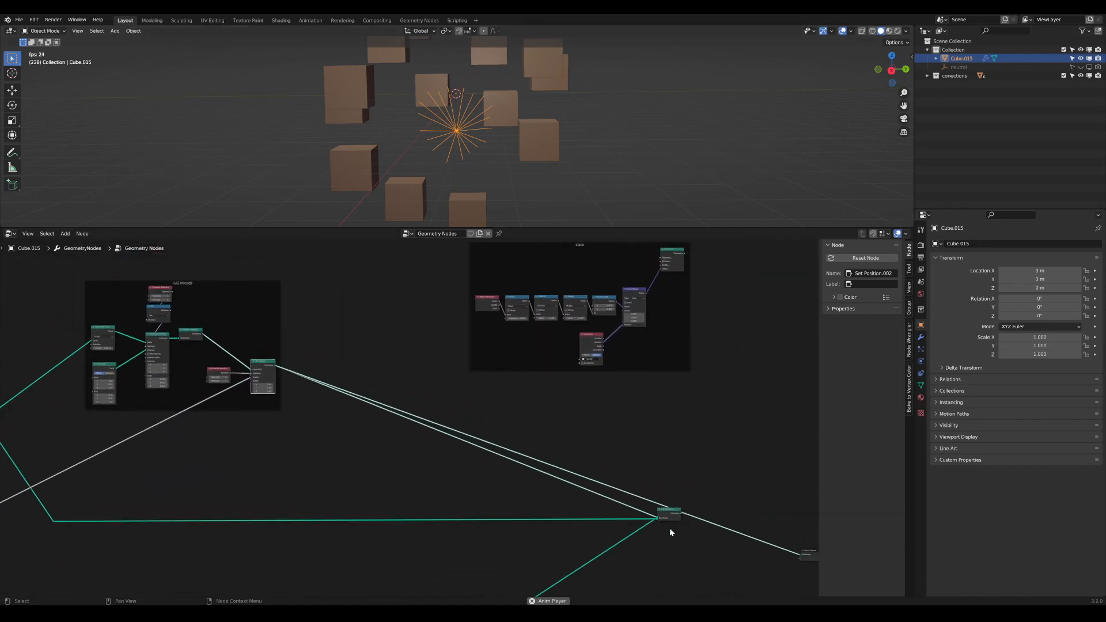
pyautogui.keyDown('ctrl'); pyautogui.keyDown('shift'); pyautogui.click(669, 514); pyautogui.keyUp('shift'); pyautogui.keyUp('ctrl')
# Step: Insert a Resample Curve node after the lvl2 threads' Set Position node and set it to Length mode
pyautogui.moveTo(358, 375); pyautogui.dragTo(513, 429, button='middle')
pyautogui.scroll(6, 513, 430)
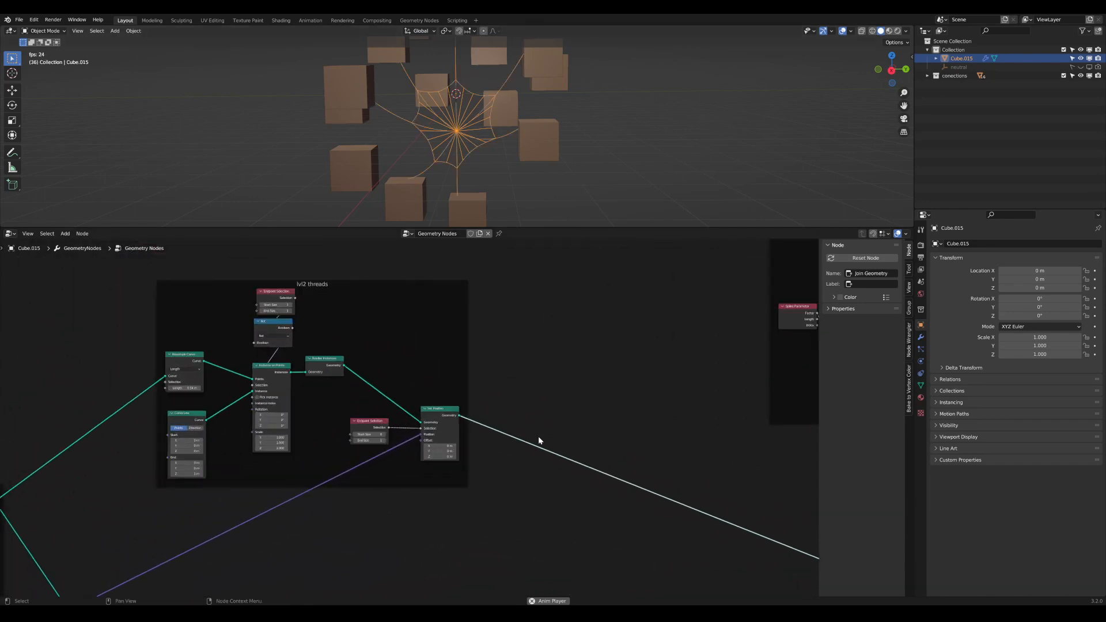
pyautogui.press('Tab')
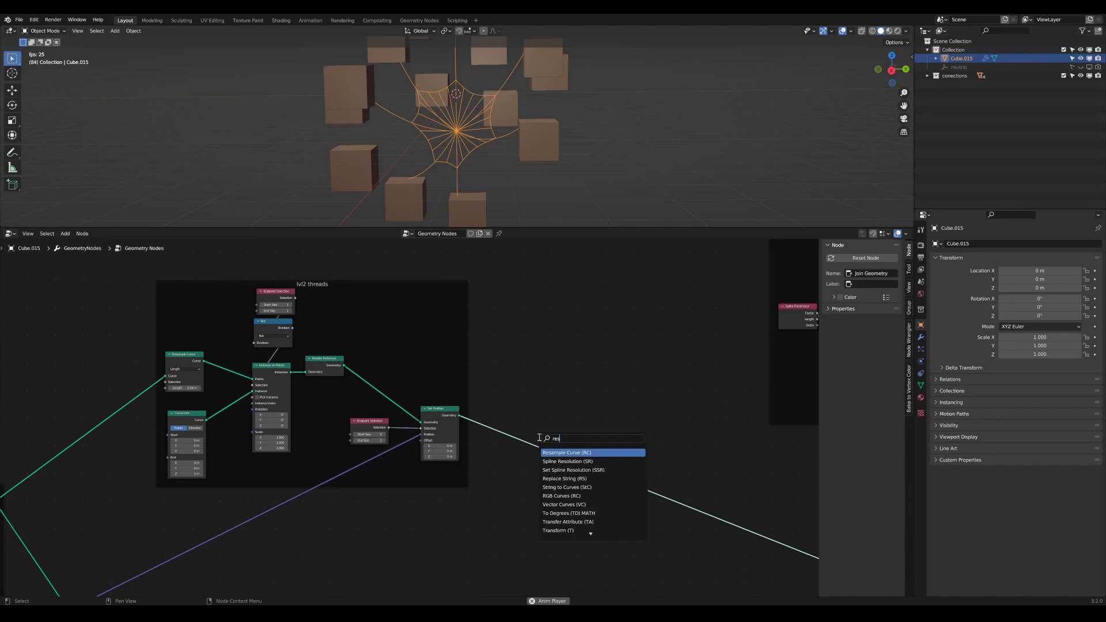
pyautogui.press('Return')
pyautogui.click(510, 421)
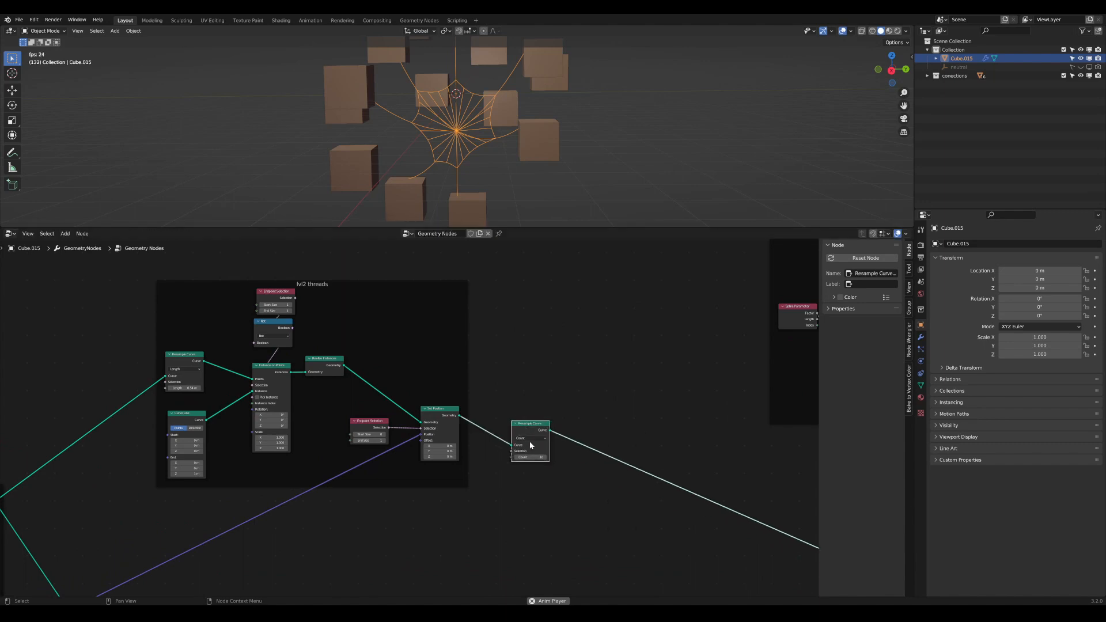
pyautogui.moveTo(536, 431); pyautogui.dragTo(536, 404)
pyautogui.scroll(-6, 567, 369)
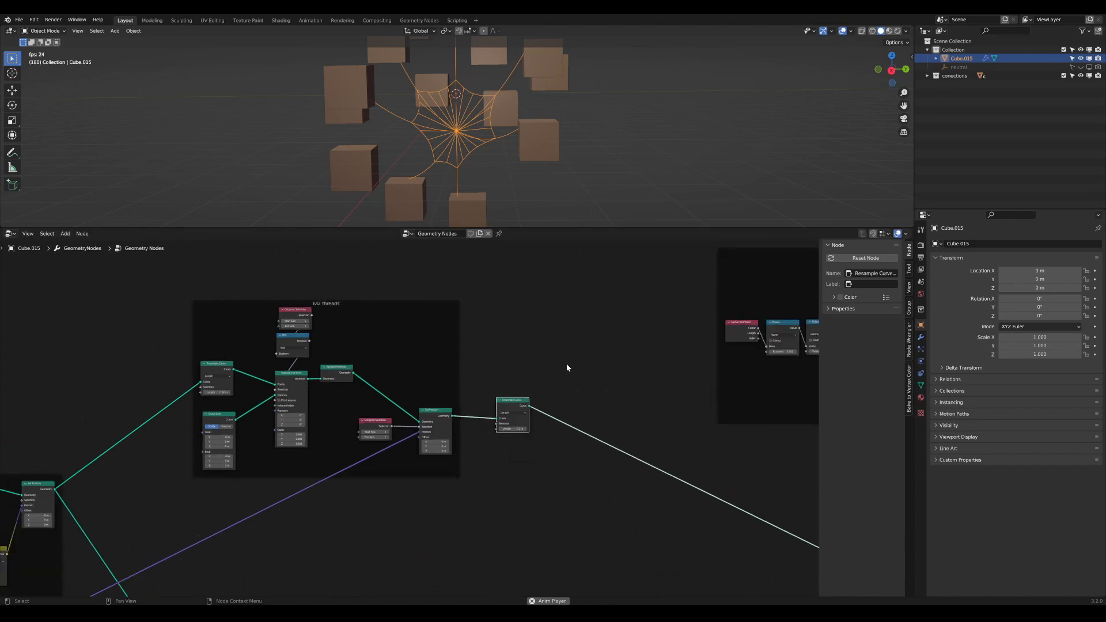
# Step: Route the Resample Curve output through the copied slack frame's Set Position into Join Geometry, and cut its direct link to Join Geometry
pyautogui.moveTo(555, 372); pyautogui.dragTo(374, 379, button='middle')
pyautogui.scroll(-1, 375, 379)
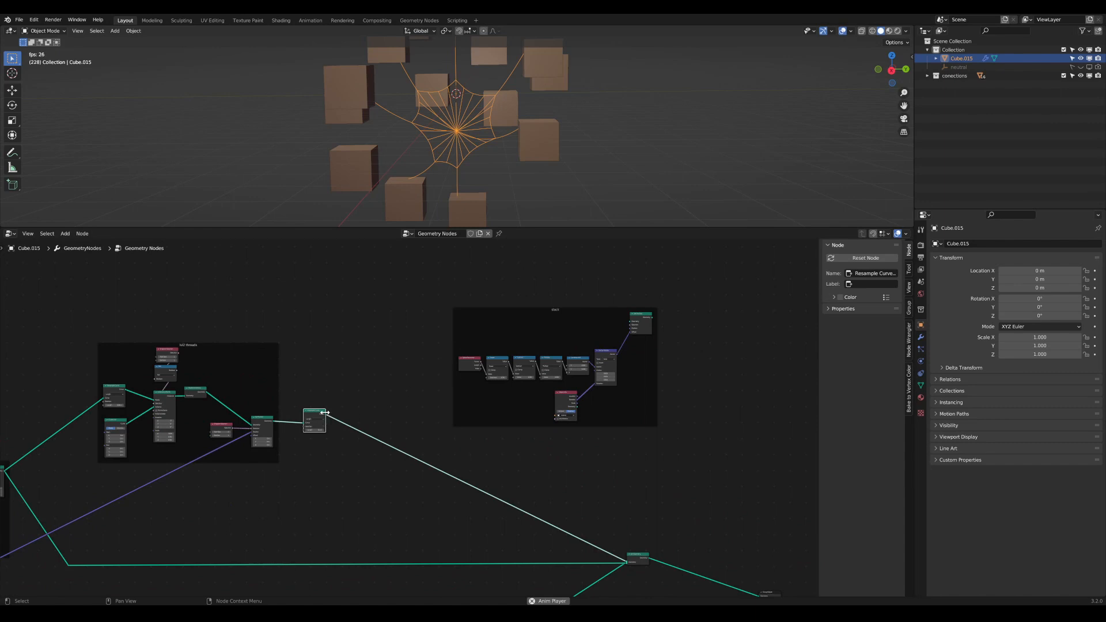
pyautogui.moveTo(341, 410); pyautogui.dragTo(634, 323)
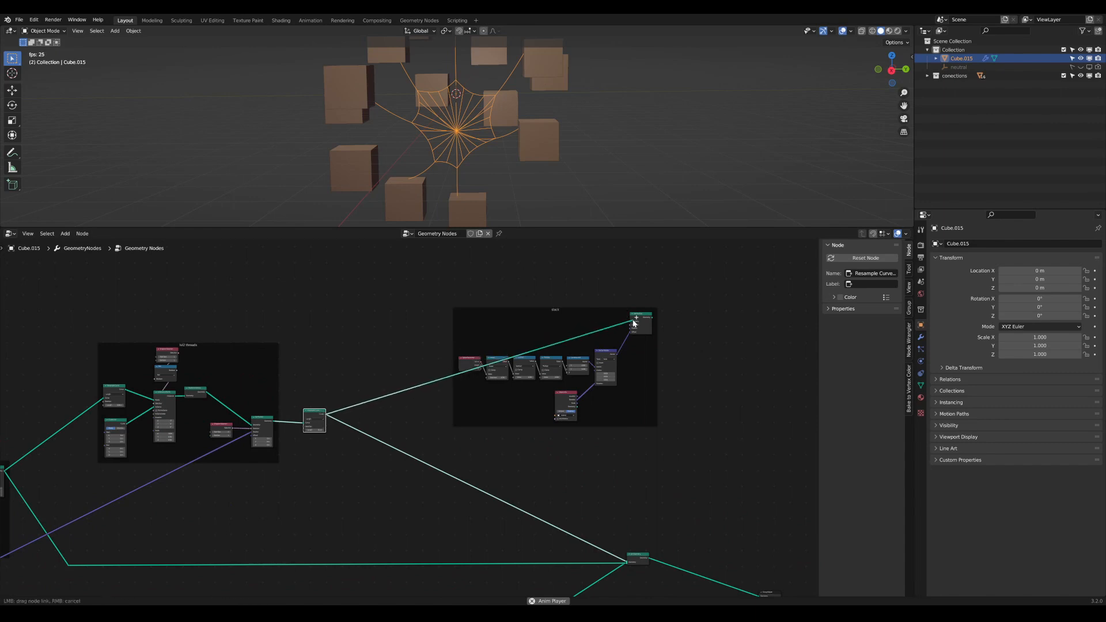
pyautogui.click(596, 315)
pyautogui.moveTo(652, 317); pyautogui.dragTo(655, 454)
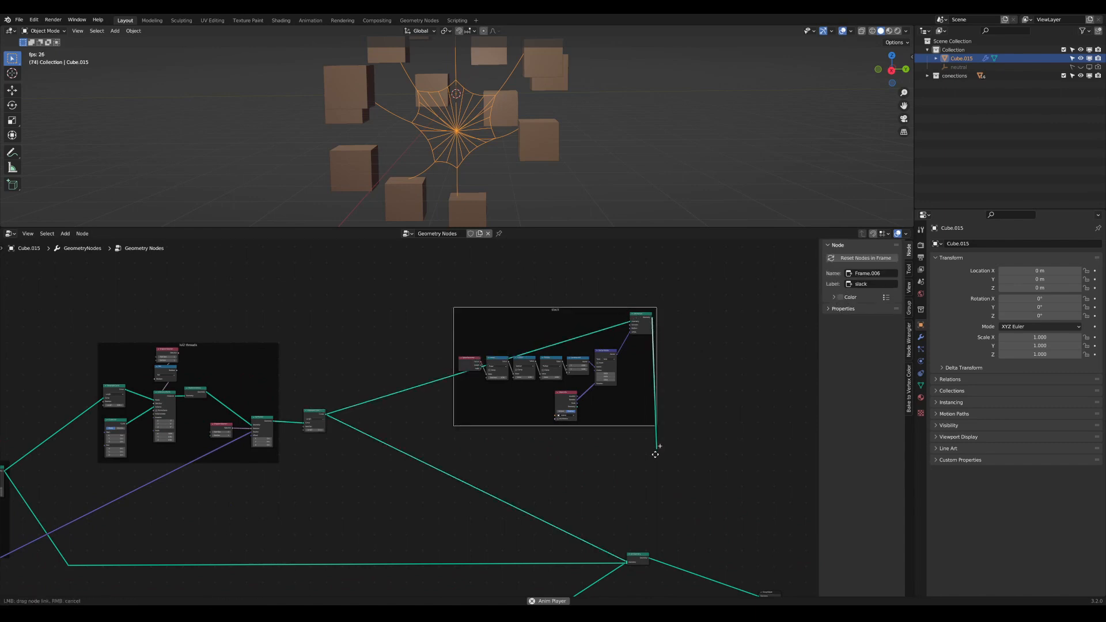
pyautogui.moveTo(631, 557); pyautogui.dragTo(629, 560)
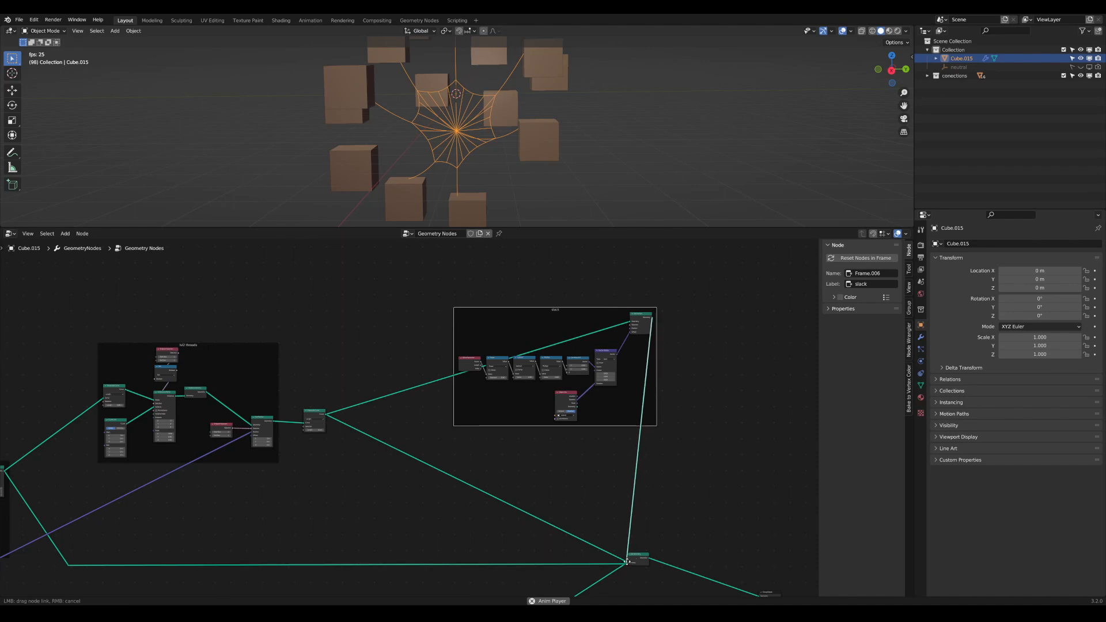
pyautogui.click(506, 526)
pyautogui.keyDown('ctrl'); pyautogui.moveTo(516, 469); pyautogui.dragTo(504, 526, button='right'); pyautogui.keyUp('ctrl')
# Step: Lower the Multiply value in the copied slack frame and inspect the sag of the inner threads
pyautogui.scroll(3, 529, 401)
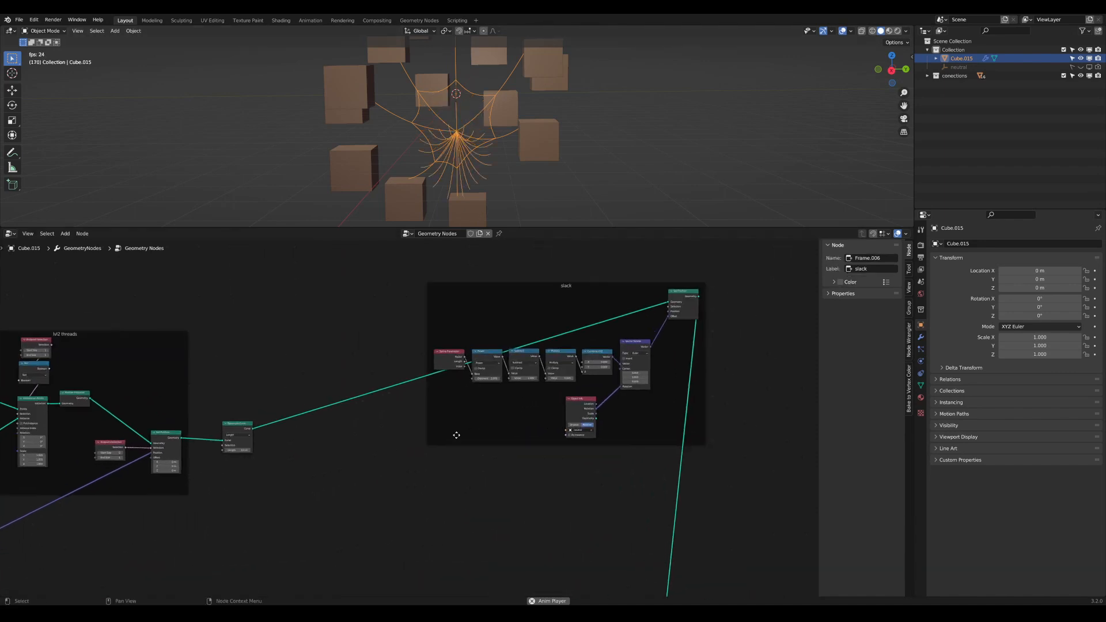
pyautogui.moveTo(466, 426)
pyautogui.mouseDown()
pyautogui.moveTo(426, 427)
pyautogui.moveTo(449, 426)
pyautogui.mouseUp()
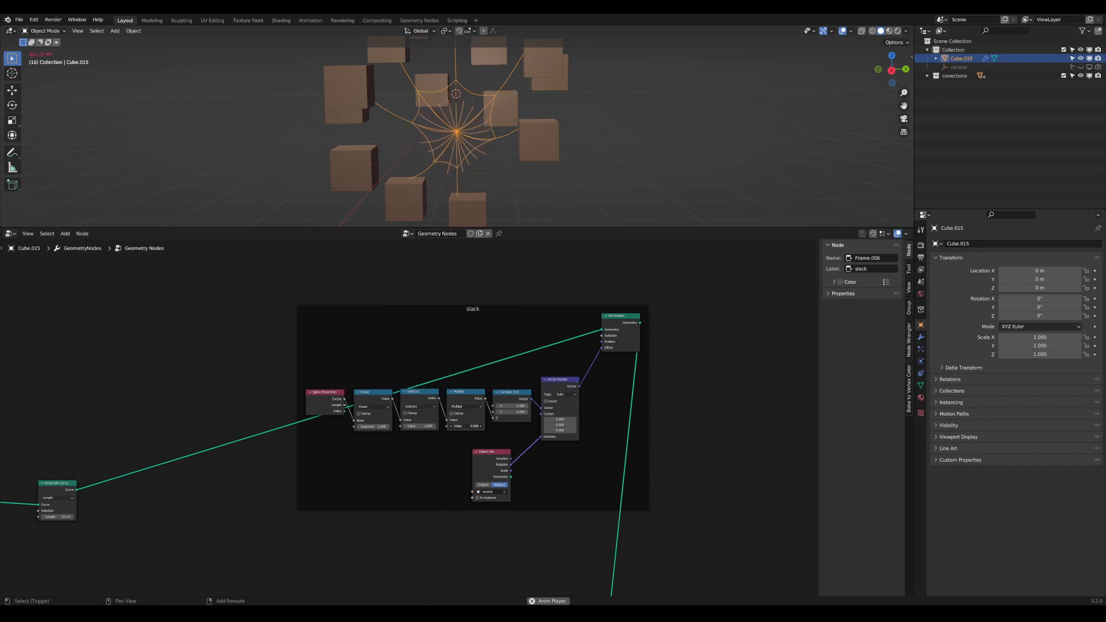
pyautogui.scroll(-2, 730, 526)
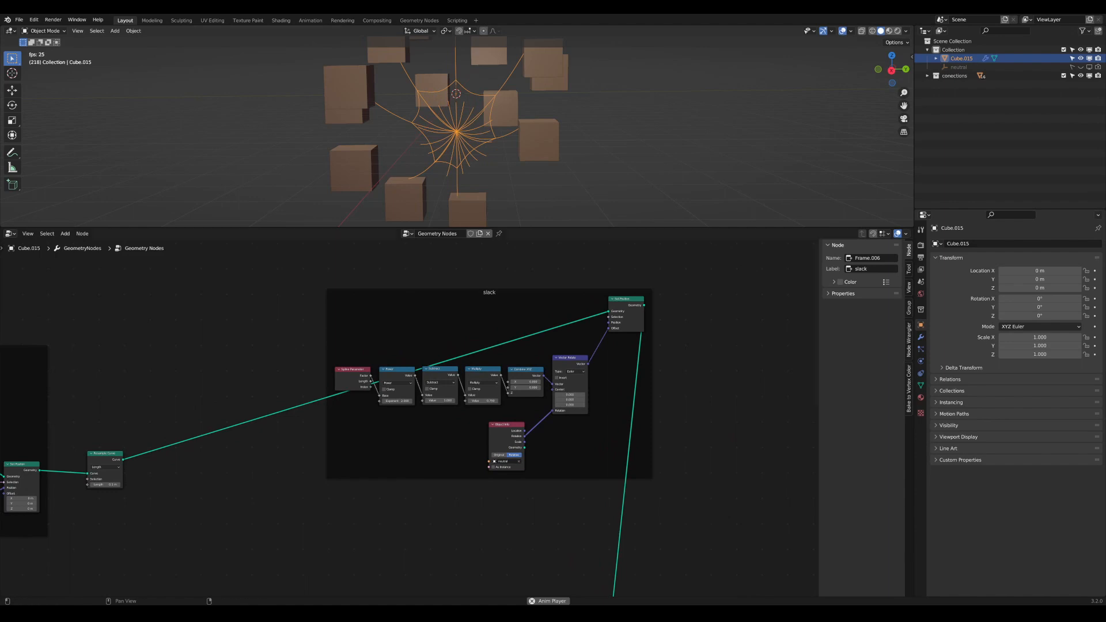
pyautogui.scroll(5, 478, 129)
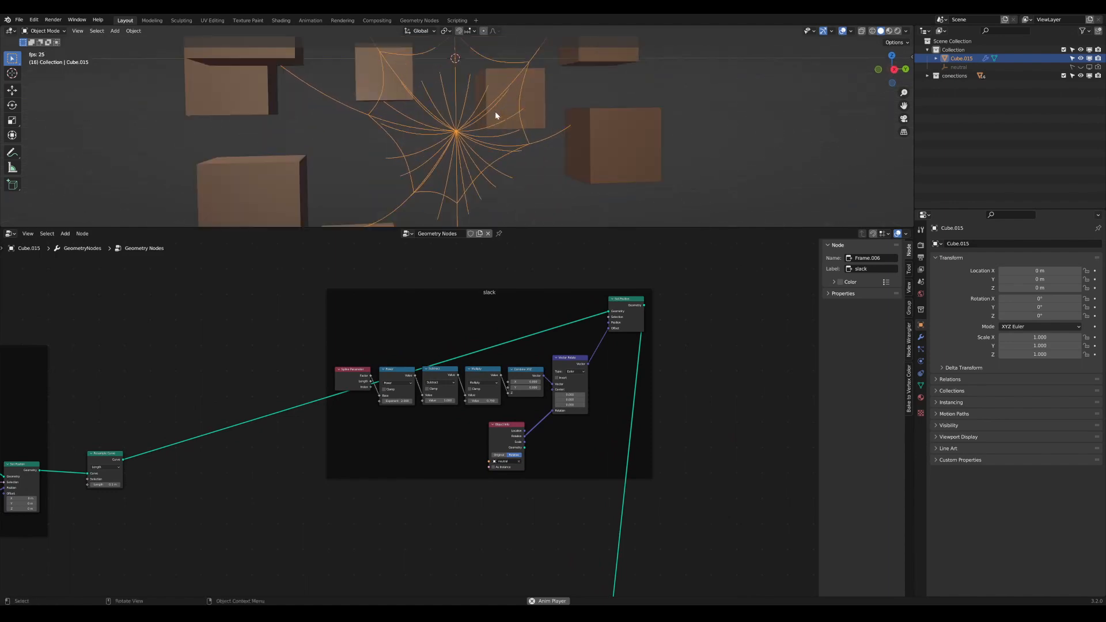
pyautogui.moveTo(501, 111); pyautogui.dragTo(509, 66, button='middle')
pyautogui.scroll(-3, 511, 72)
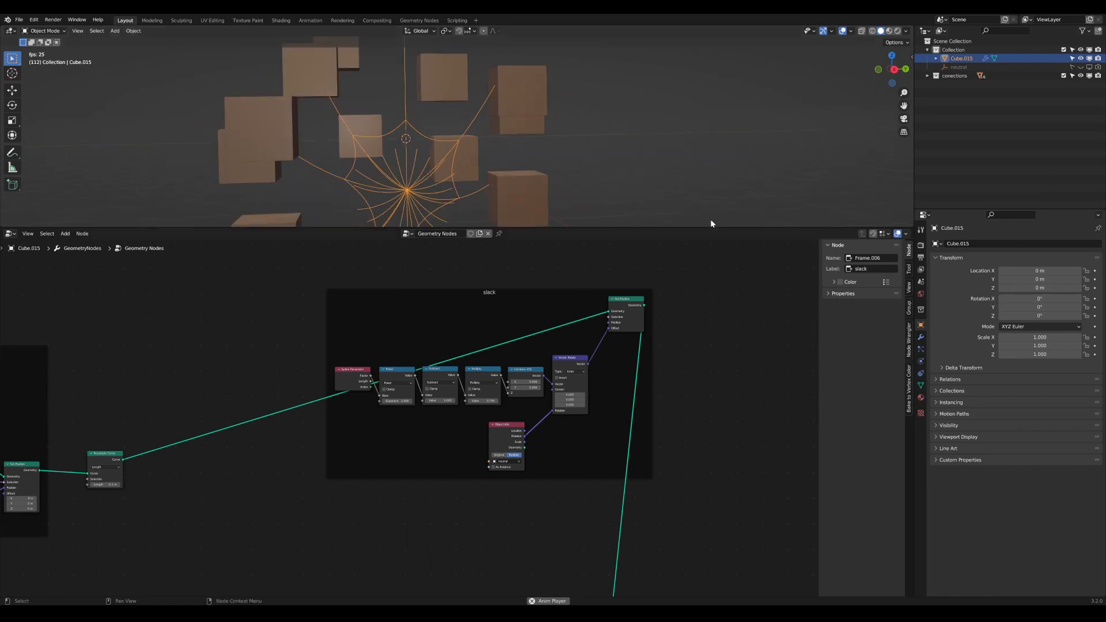
pyautogui.moveTo(531, 146); pyautogui.dragTo(529, 145, button='middle')
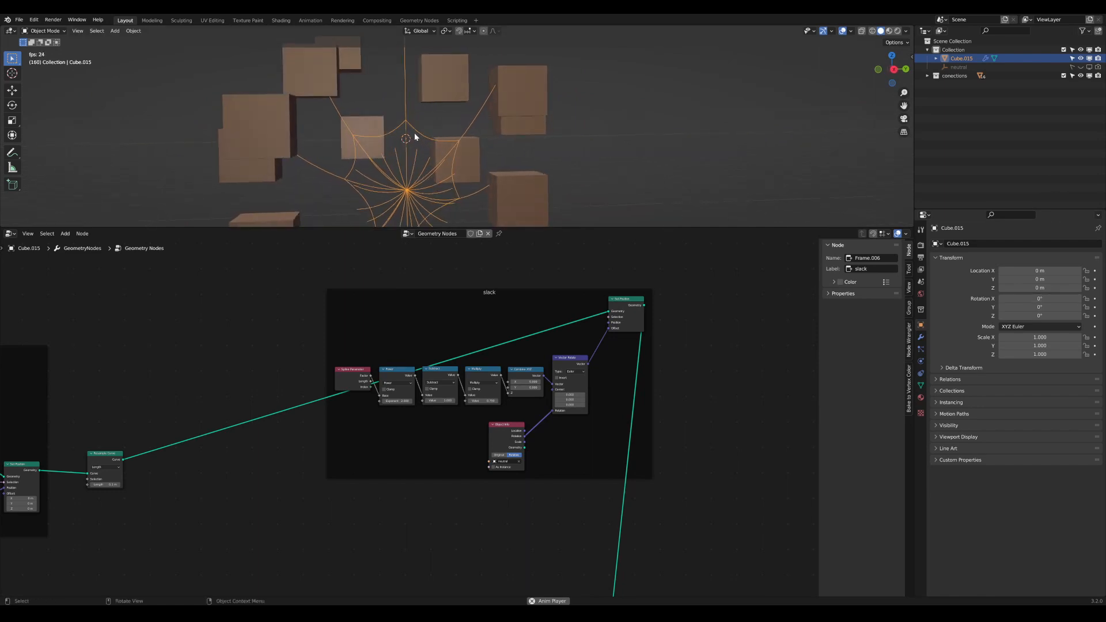
pyautogui.keyDown('shift'); pyautogui.moveTo(423, 160); pyautogui.dragTo(435, 158, button='middle'); pyautogui.keyUp('shift')
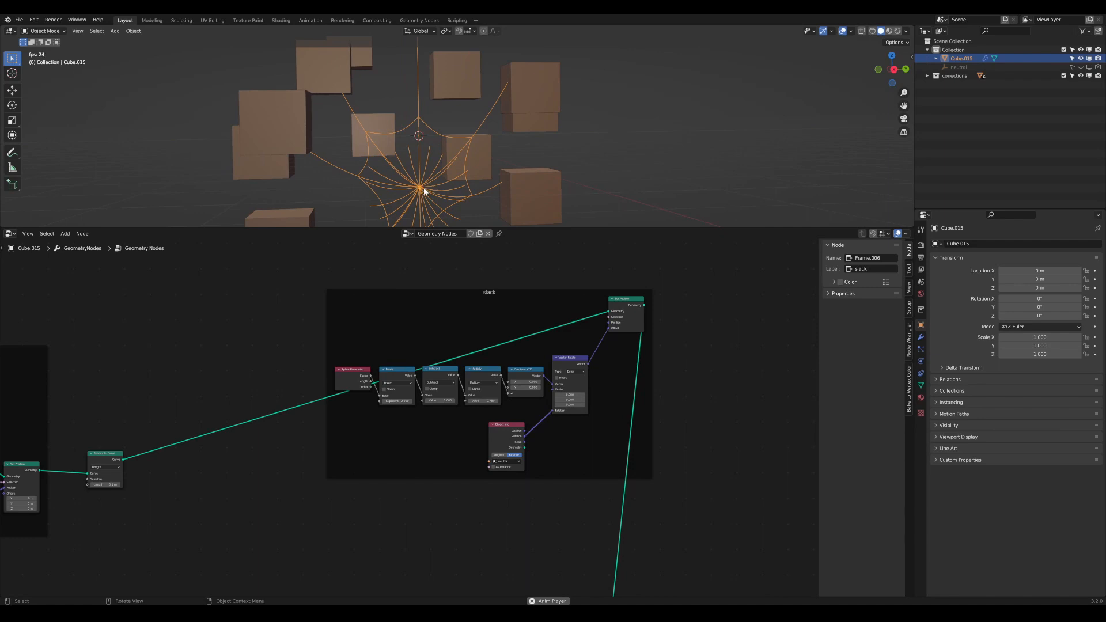
pyautogui.moveTo(668, 367); pyautogui.dragTo(675, 366, button='middle')
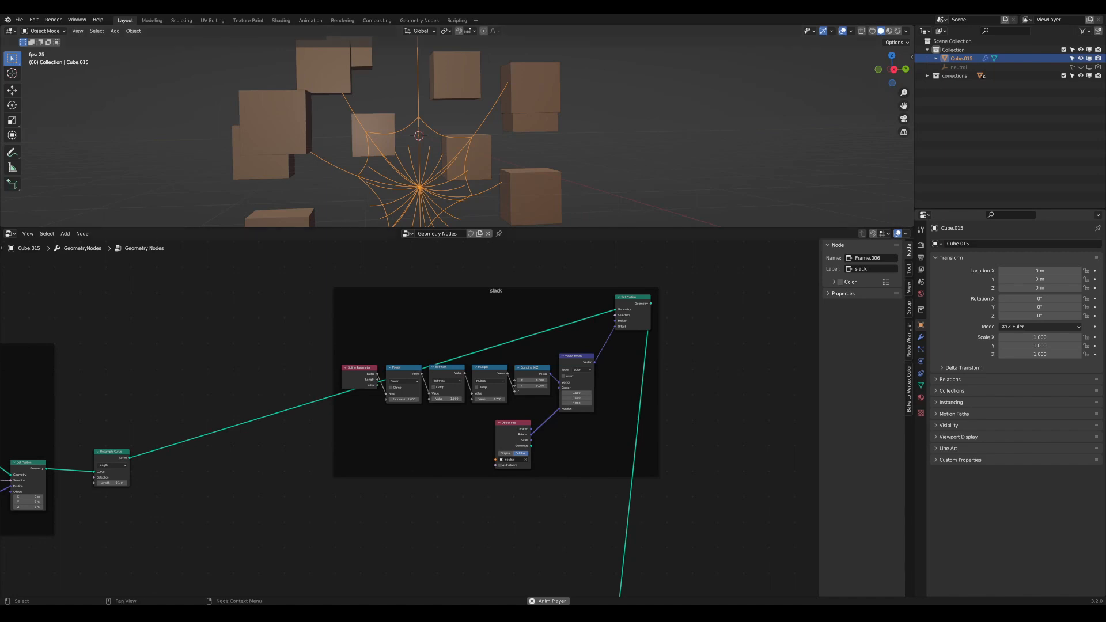
# Step: Move the Spline Parameter node away from the Power node in the copied slack frame to make room between them
pyautogui.moveTo(450, 364); pyautogui.dragTo(649, 410, button='middle')
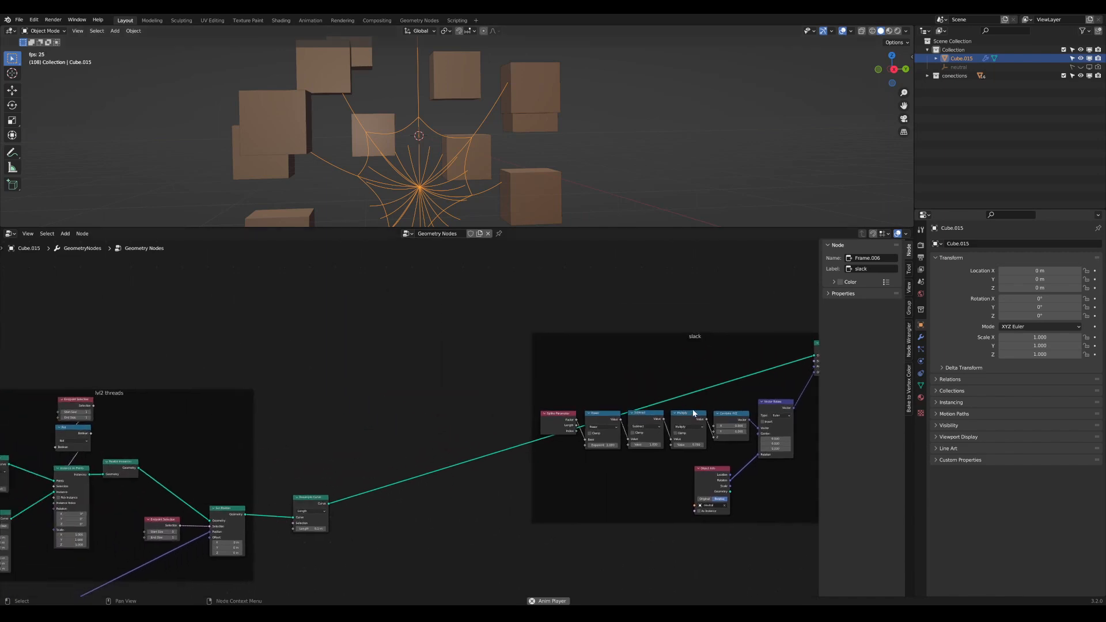
pyautogui.scroll(2, 692, 412)
pyautogui.moveTo(603, 413); pyautogui.dragTo(443, 355)
pyautogui.scroll(1, 443, 354)
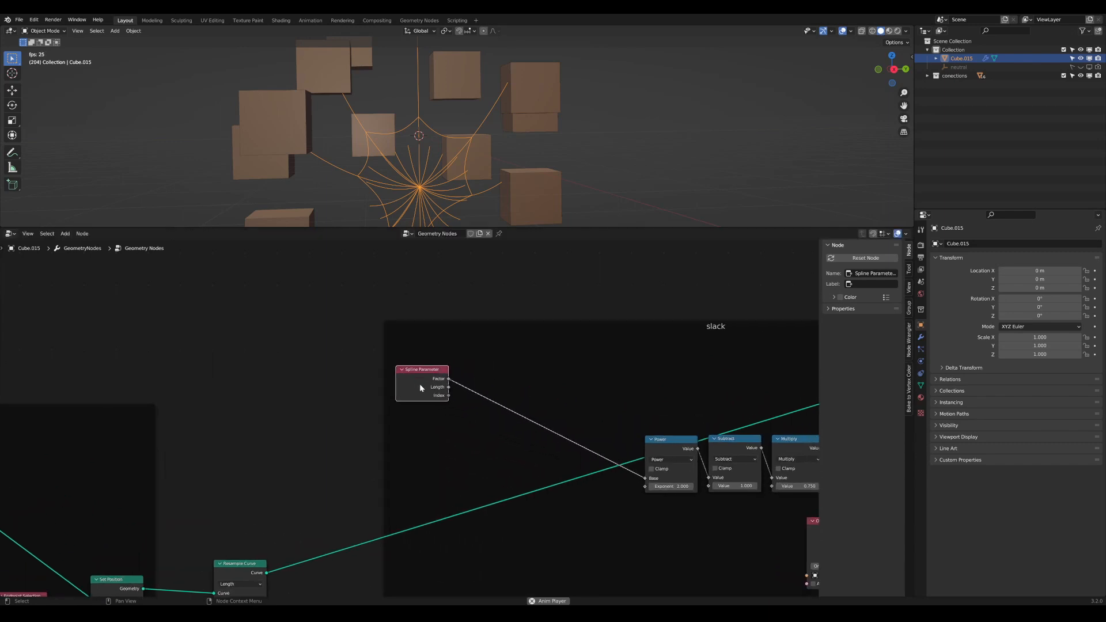
pyautogui.scroll(3, 419, 385)
pyautogui.moveTo(420, 385); pyautogui.dragTo(414, 385)
pyautogui.press('Tab')
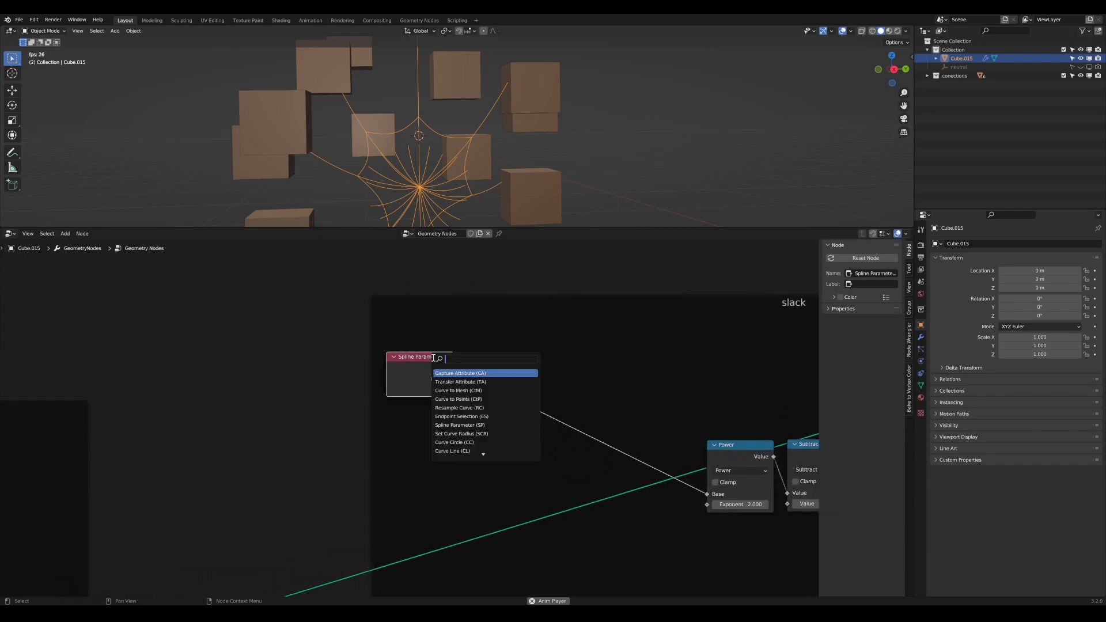
pyautogui.write('vm')
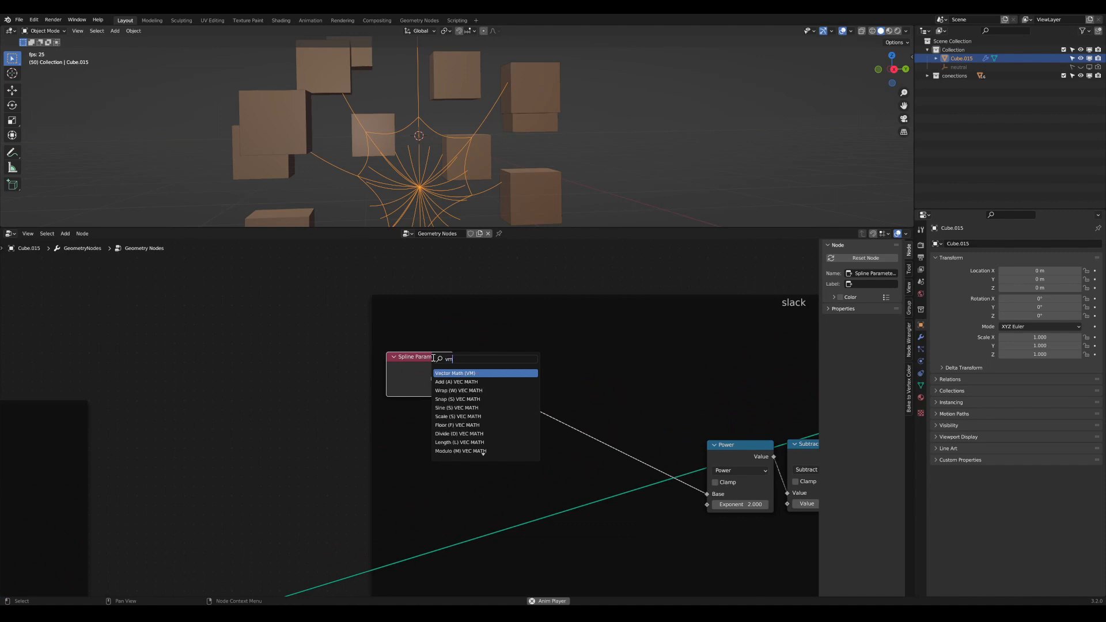
pyautogui.press('Return')
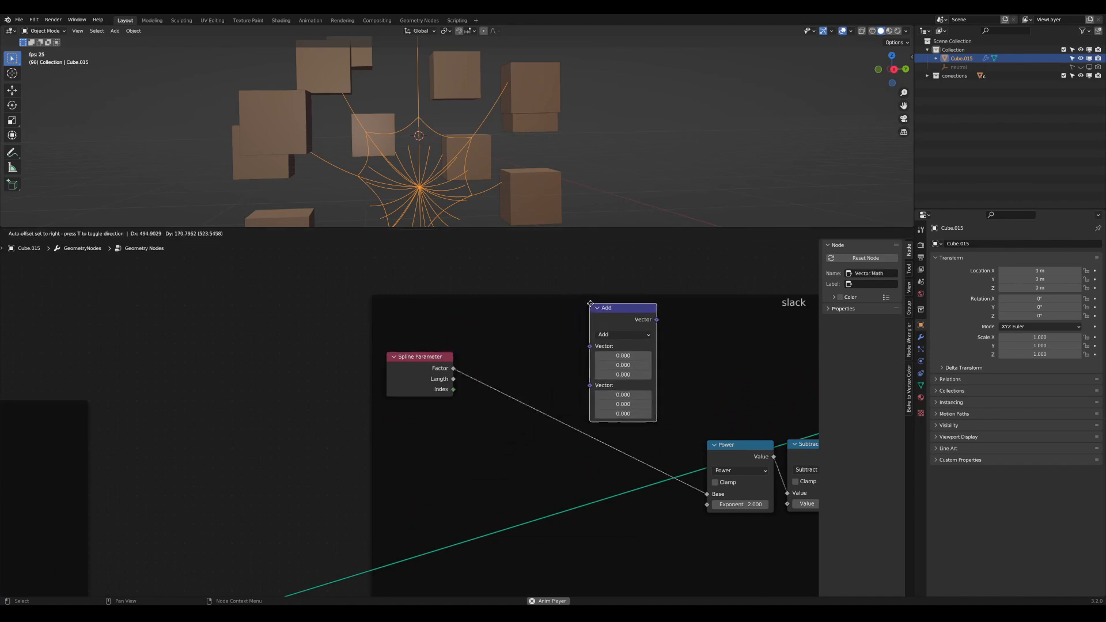
pyautogui.press('Escape')
# Step: Insert a Map Range node between Spline Parameter and Power in the copied slack frame, with To Min set to -1
pyautogui.press('Tab')
pyautogui.write('mr')
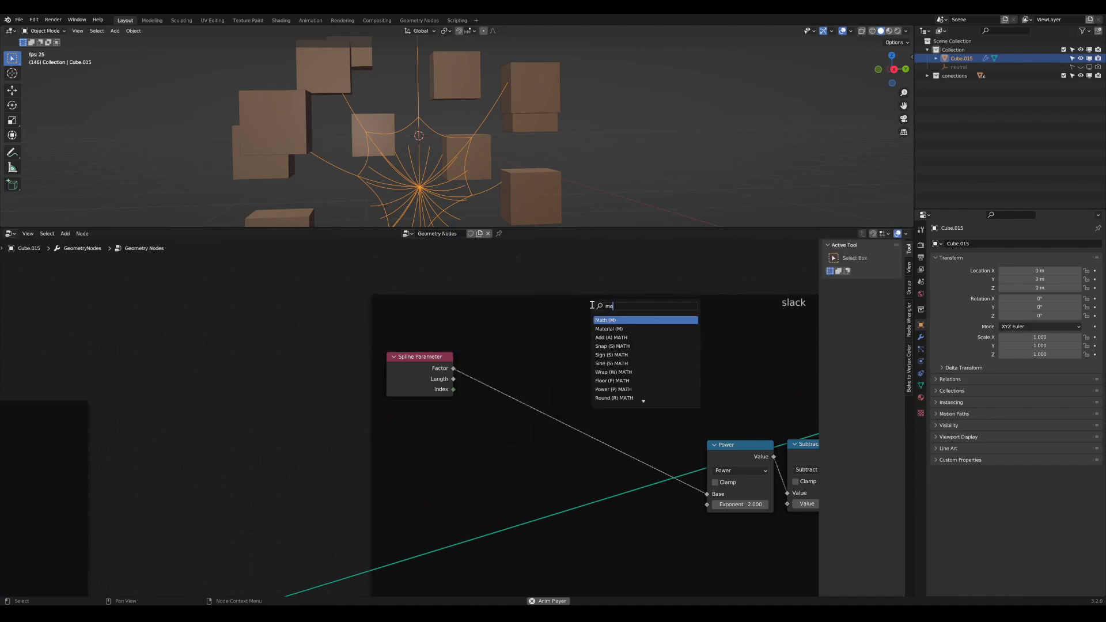
pyautogui.press('Return')
pyautogui.click(516, 340)
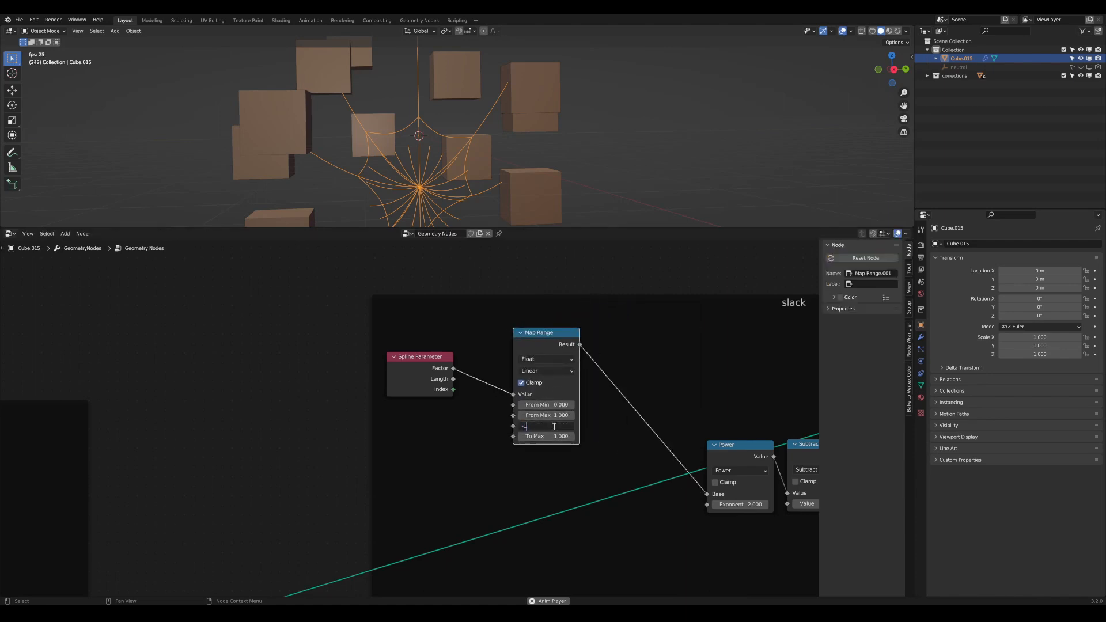
pyautogui.press('Return')
# Step: Reposition the Map Range and Spline Parameter nodes in line beside the Power node in the copied slack frame
pyautogui.moveTo(542, 336); pyautogui.dragTo(625, 368)
pyautogui.moveTo(397, 357); pyautogui.dragTo(518, 359)
pyautogui.moveTo(536, 369); pyautogui.dragTo(348, 324, button='middle')
pyautogui.scroll(-1, 348, 324)
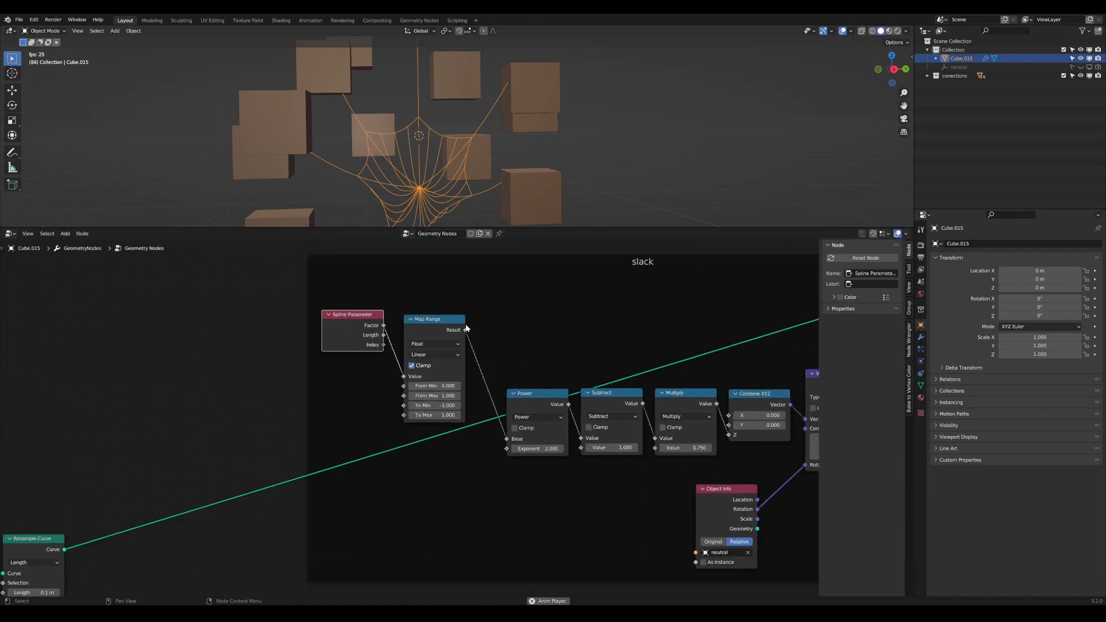
pyautogui.moveTo(452, 326); pyautogui.dragTo(474, 381)
pyautogui.moveTo(348, 322); pyautogui.dragTo(375, 384)
# Step: Set the Multiply value in the copied slack frame to 0.150 and check the sag of the inner threads
pyautogui.scroll(2, 404, 414)
pyautogui.moveTo(556, 417); pyautogui.dragTo(346, 366, button='middle')
pyautogui.scroll(1, 426, 423)
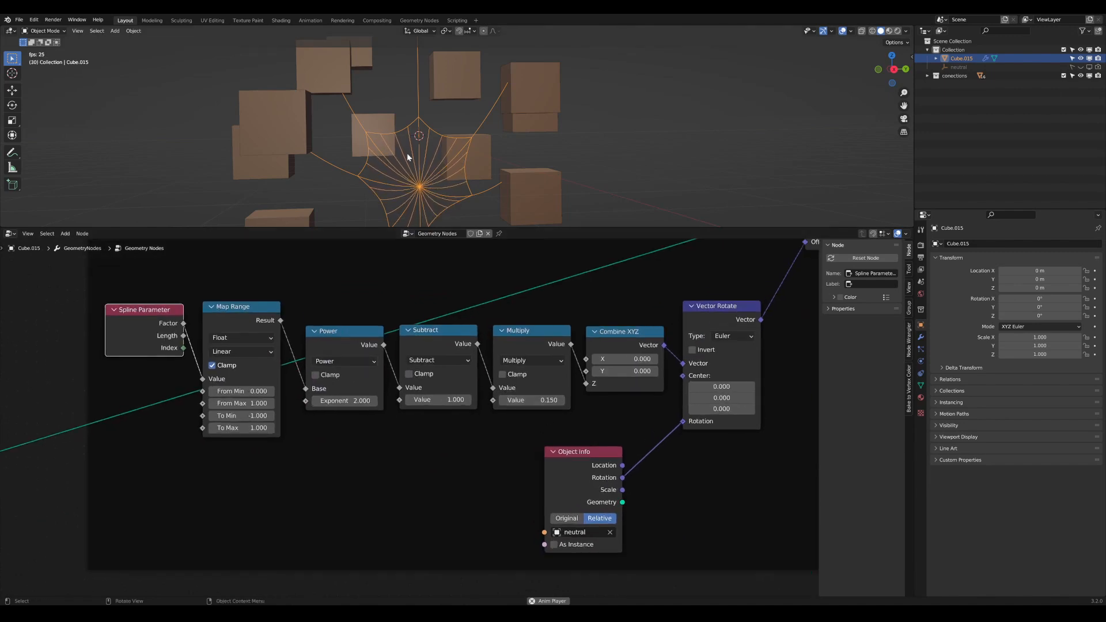
pyautogui.moveTo(407, 155); pyautogui.dragTo(456, 146, button='middle')
pyautogui.scroll(4, 432, 181)
pyautogui.scroll(-5, 433, 141)
pyautogui.scroll(4, 456, 147)
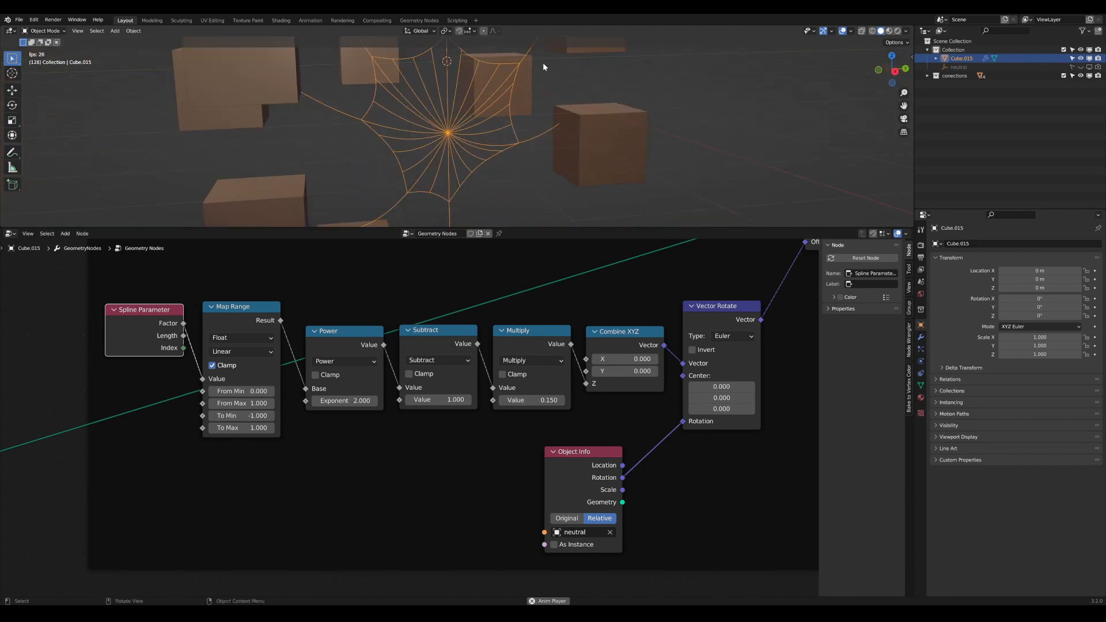
# Step: Rotate the web object freely among the cubes, seen from the side
pyautogui.moveTo(542, 64); pyautogui.dragTo(471, 120, button='middle')
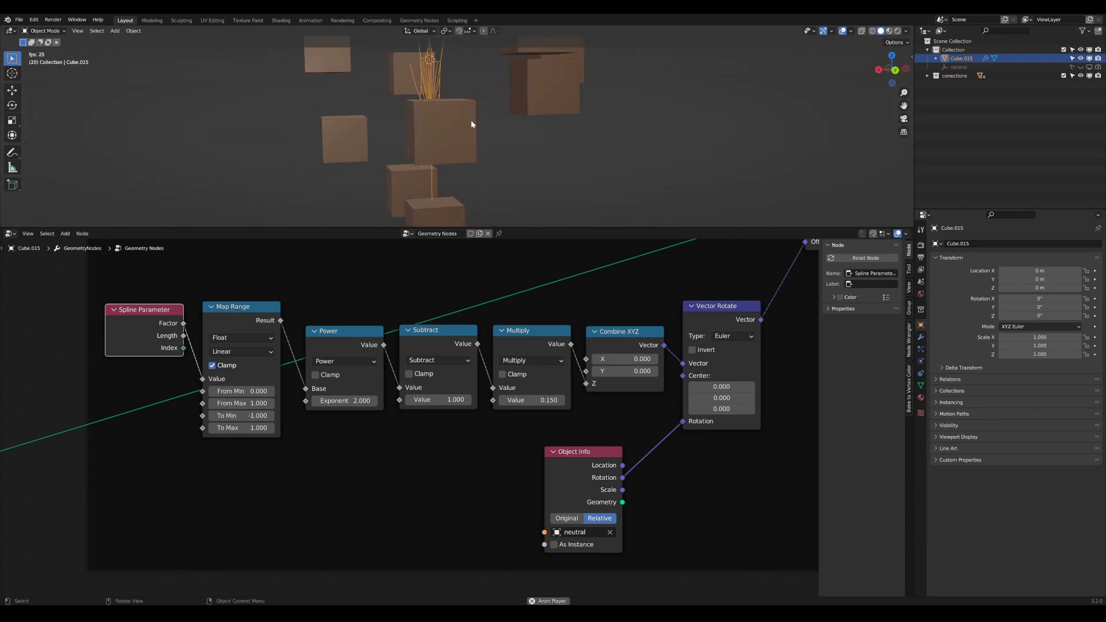
pyautogui.press('r')
pyautogui.click(436, 177)
# Step: Move Cube.005 outward, away from the group of cubes around the web
pyautogui.moveTo(436, 176); pyautogui.dragTo(571, 141, button='middle')
pyautogui.click(524, 125)
pyautogui.press('g')
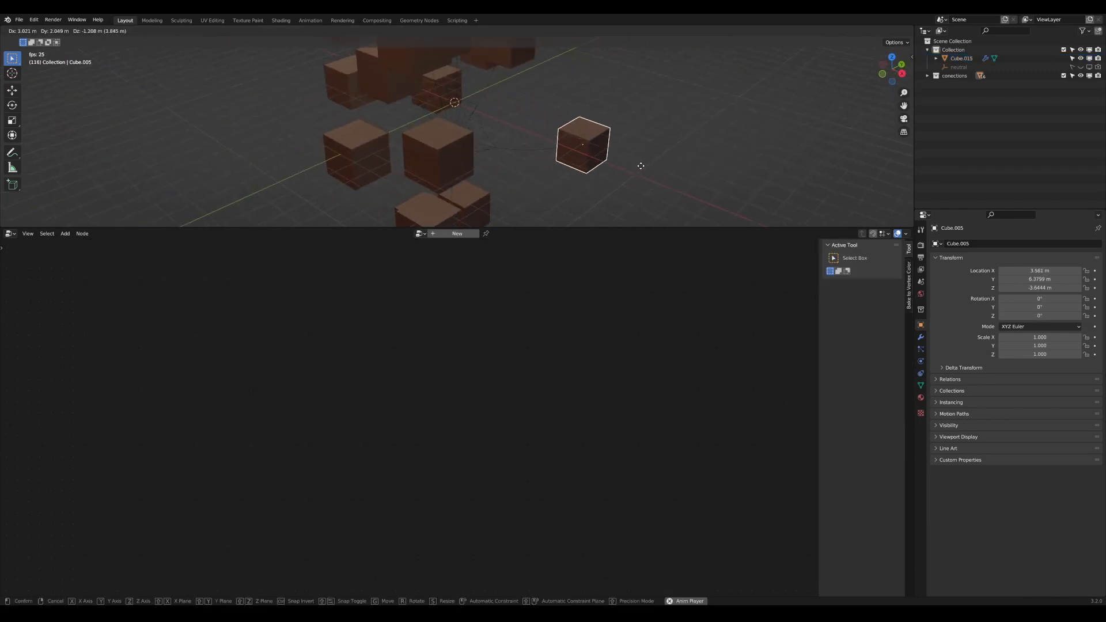
pyautogui.click(637, 168)
pyautogui.moveTo(637, 168); pyautogui.dragTo(495, 117, button='middle')
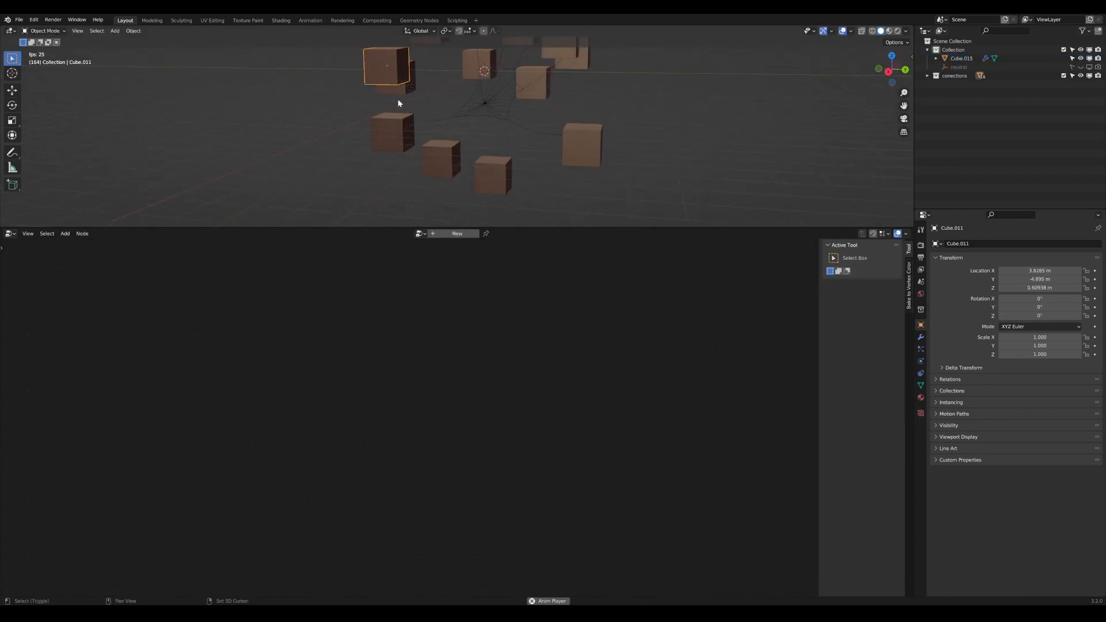
# Step: Move Cube.011 to about X -2.6 m, Y -0.9 m, Z -1.5 m
pyautogui.moveTo(397, 102); pyautogui.dragTo(585, 146, button='middle')
pyautogui.press('g')
pyautogui.click(464, 190)
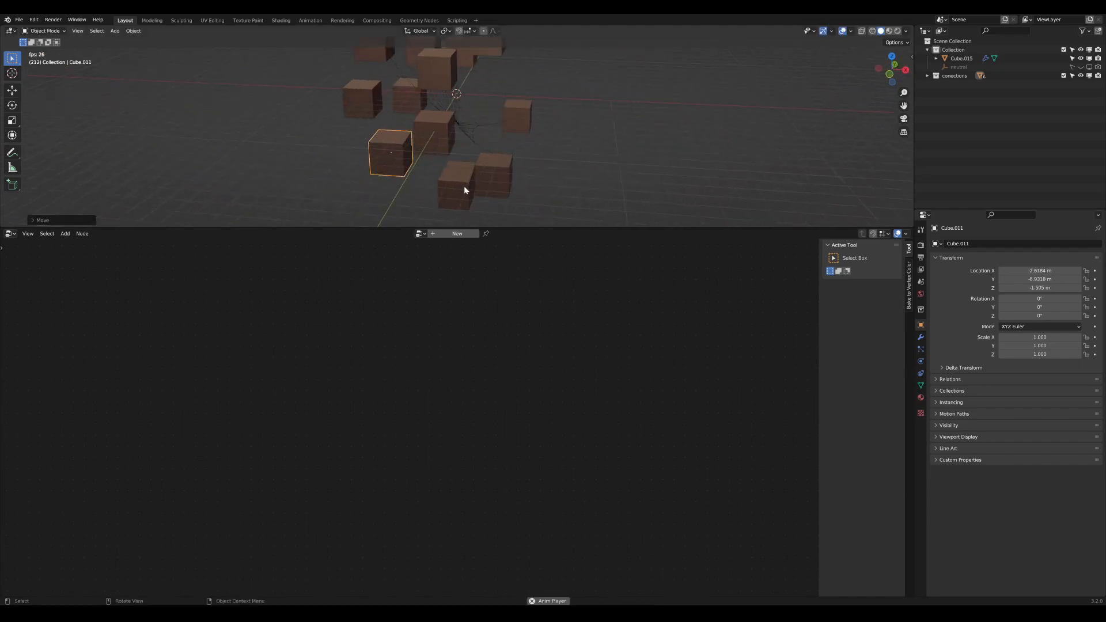
# Step: Move further surrounding cubes to new positions to change the web's anchor points
pyautogui.moveTo(464, 189); pyautogui.dragTo(505, 199, button='middle')
pyautogui.press('g')
pyautogui.click(428, 170)
pyautogui.press('g')
pyautogui.click(355, 128)
pyautogui.click(505, 200)
# Step: Inspect the web stretched between the moved cubes and clear the web object's location, rotation and scale
pyautogui.scroll(-3, 484, 265)
pyautogui.moveTo(471, 142); pyautogui.dragTo(589, 146, button='middle')
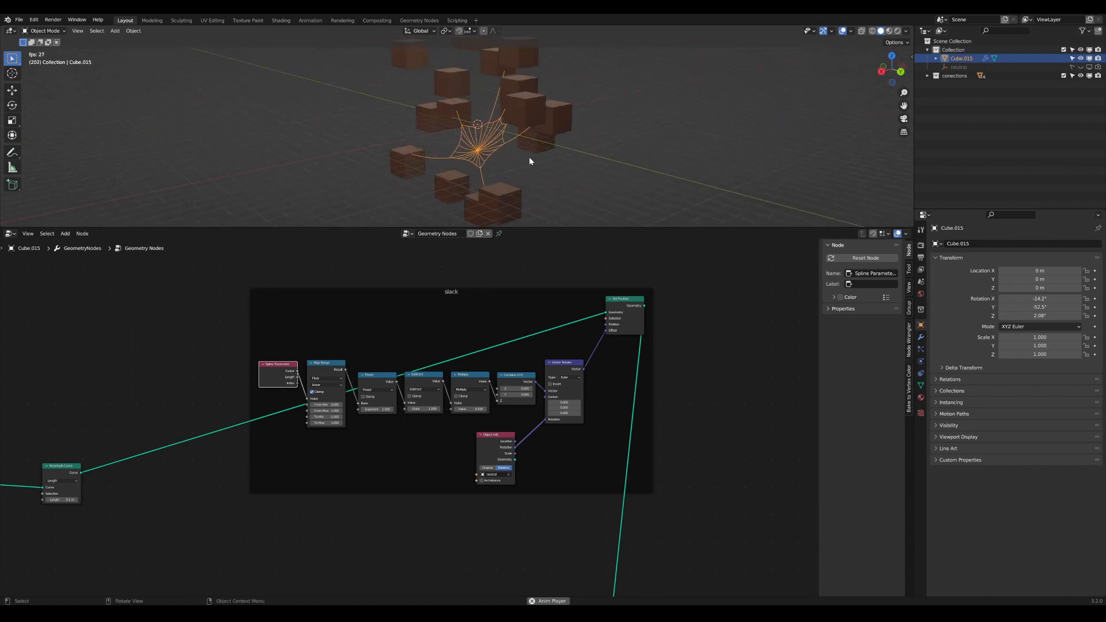
pyautogui.scroll(3, 527, 161)
pyautogui.moveTo(528, 161); pyautogui.dragTo(558, 178, button='middle')
pyautogui.scroll(-5, 472, 162)
pyautogui.moveTo(472, 161); pyautogui.dragTo(503, 162, button='middle')
pyautogui.scroll(5, 524, 160)
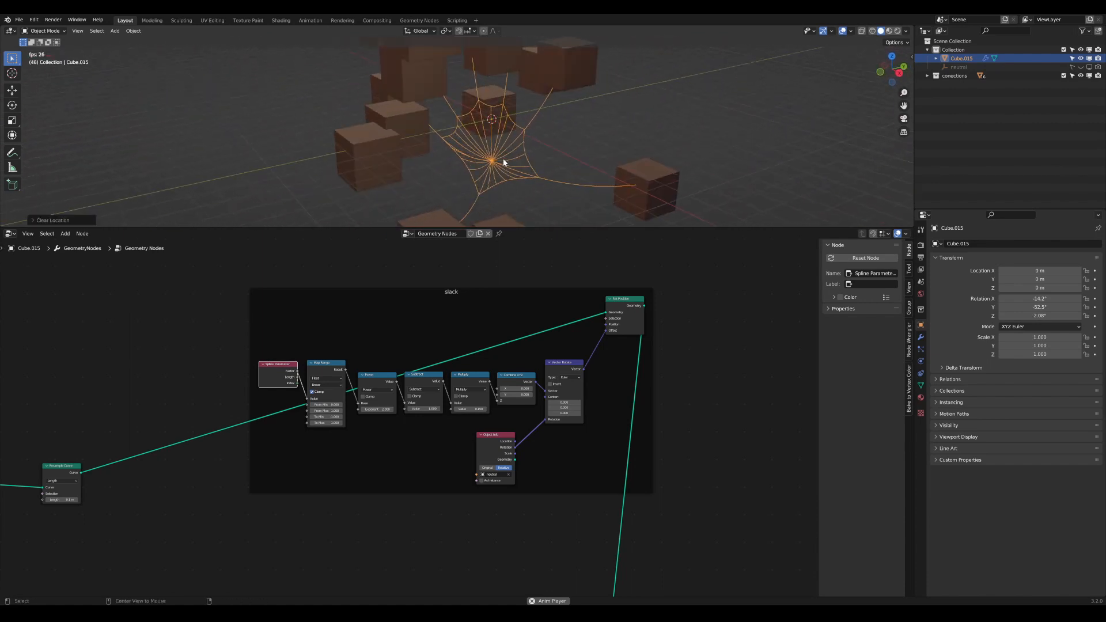
pyautogui.hotkey('alt', 'r')
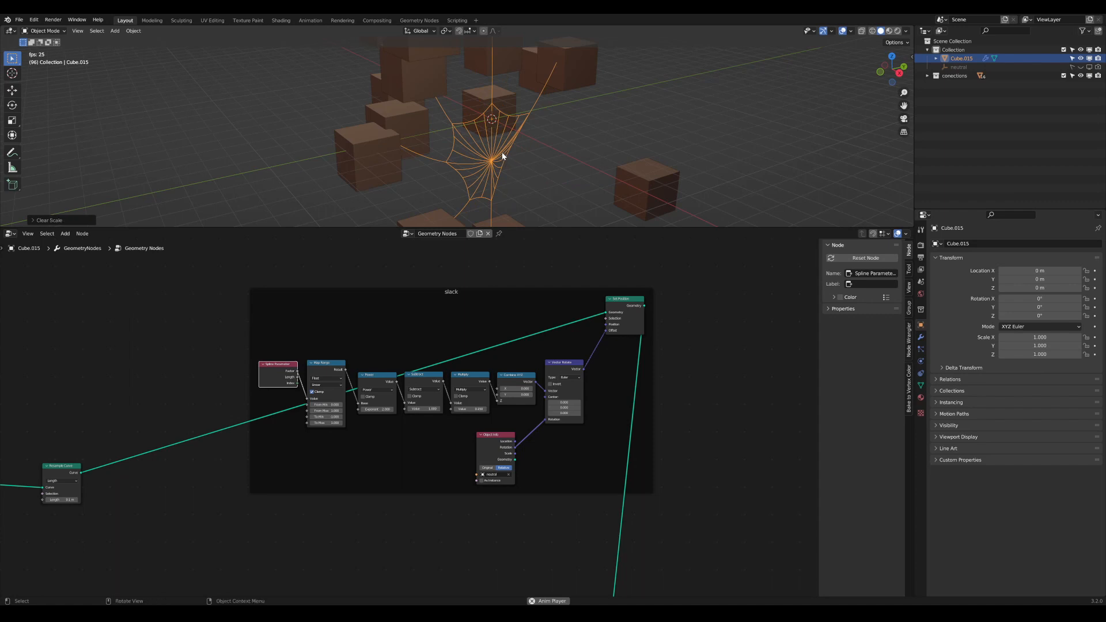
# Step: Move Cube.005 to about X 0.2 m, Y 7.0 m, Z -3.4 m beside the web
pyautogui.moveTo(502, 157); pyautogui.dragTo(634, 192, button='middle')
pyautogui.click(634, 191)
pyautogui.moveTo(550, 194); pyautogui.dragTo(558, 166, button='middle')
pyautogui.press('g')
pyautogui.click(559, 133)
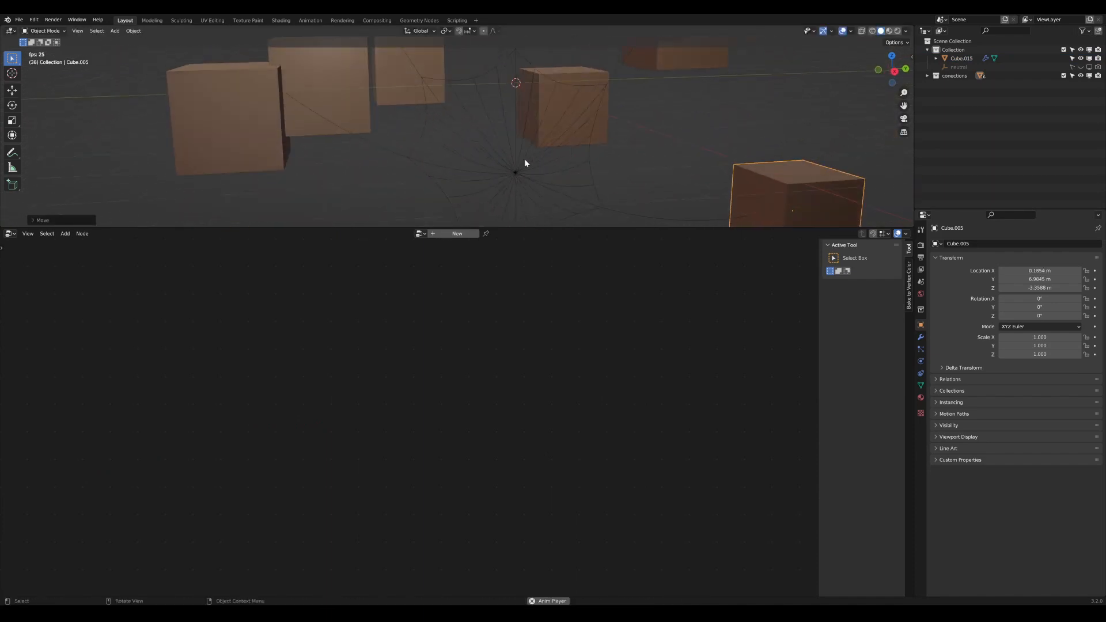
pyautogui.scroll(-8, 524, 179)
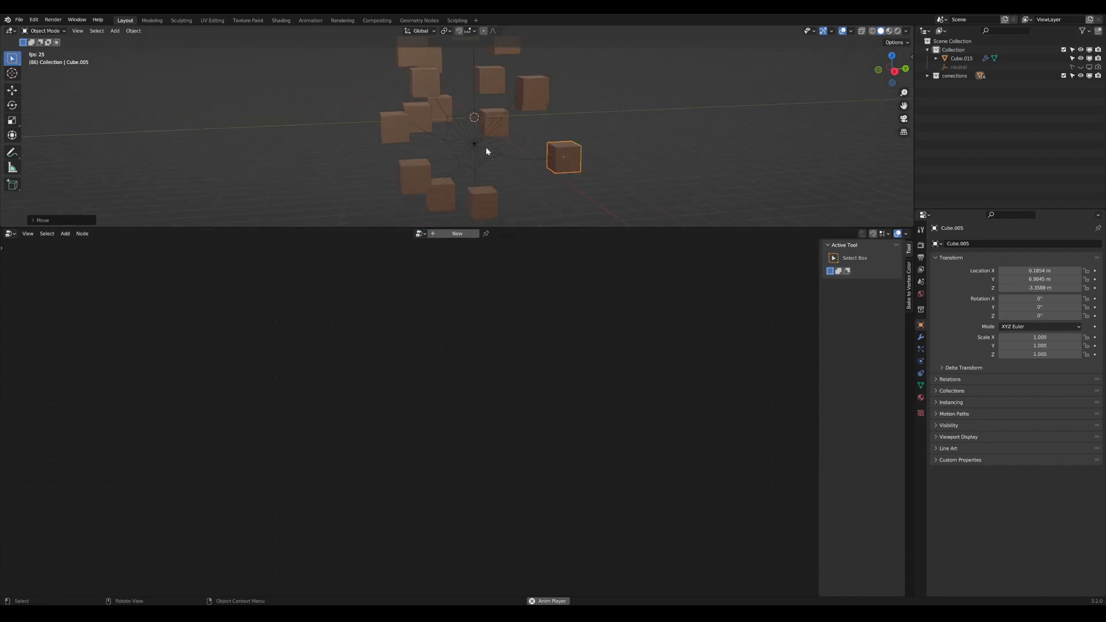
# Step: Select the web object and shift Join Geometry, Group Output and the lower link's reroute point further past the slack frame
pyautogui.click(486, 151)
pyautogui.scroll(-2, 625, 443)
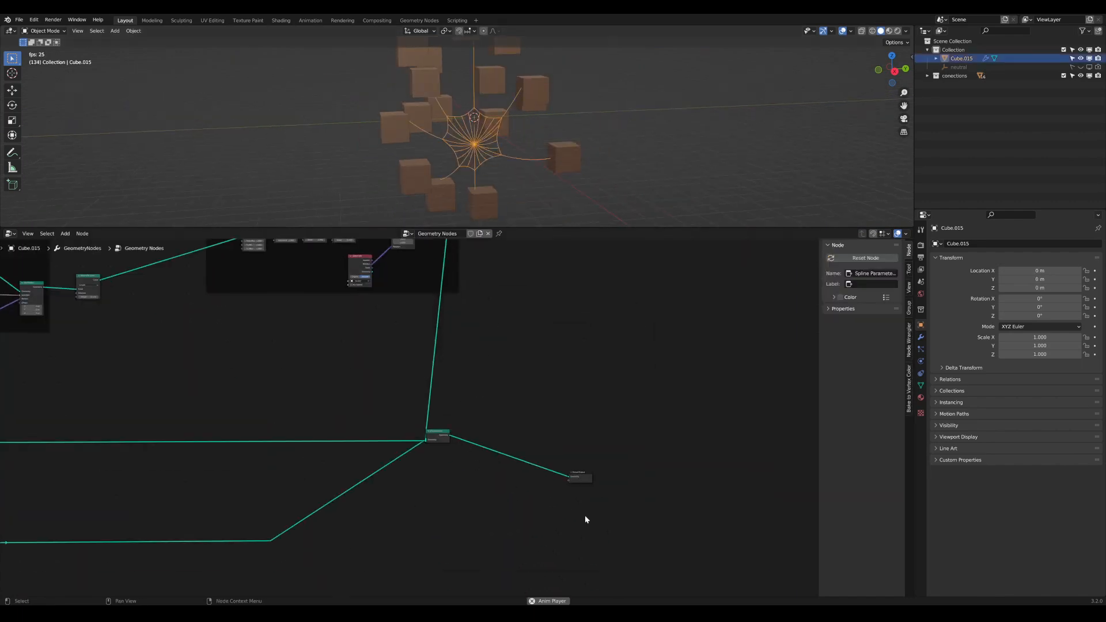
pyautogui.moveTo(585, 518); pyautogui.dragTo(660, 429)
pyautogui.scroll(-1, 421, 512)
pyautogui.moveTo(383, 554); pyautogui.dragTo(242, 509)
pyautogui.press('g')
pyautogui.click(484, 516)
pyautogui.moveTo(397, 371); pyautogui.dragTo(463, 432, button='middle')
# Step: Enlarge the 3D viewport and examine the sagging web between the cubes
pyautogui.scroll(6, 453, 148)
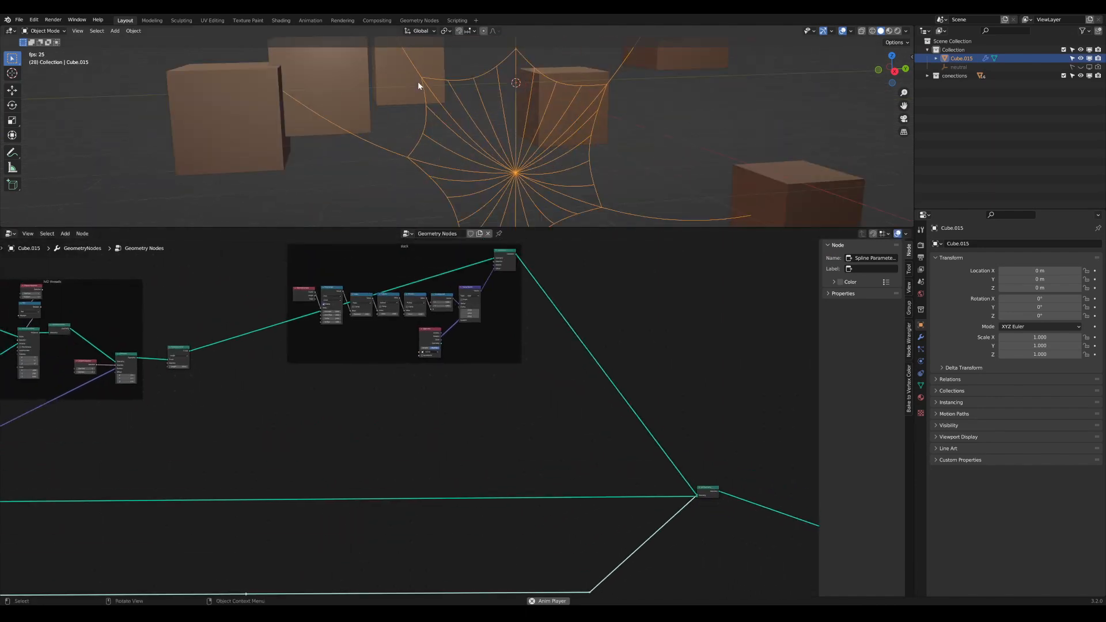
pyautogui.moveTo(592, 212); pyautogui.dragTo(544, 202, button='middle')
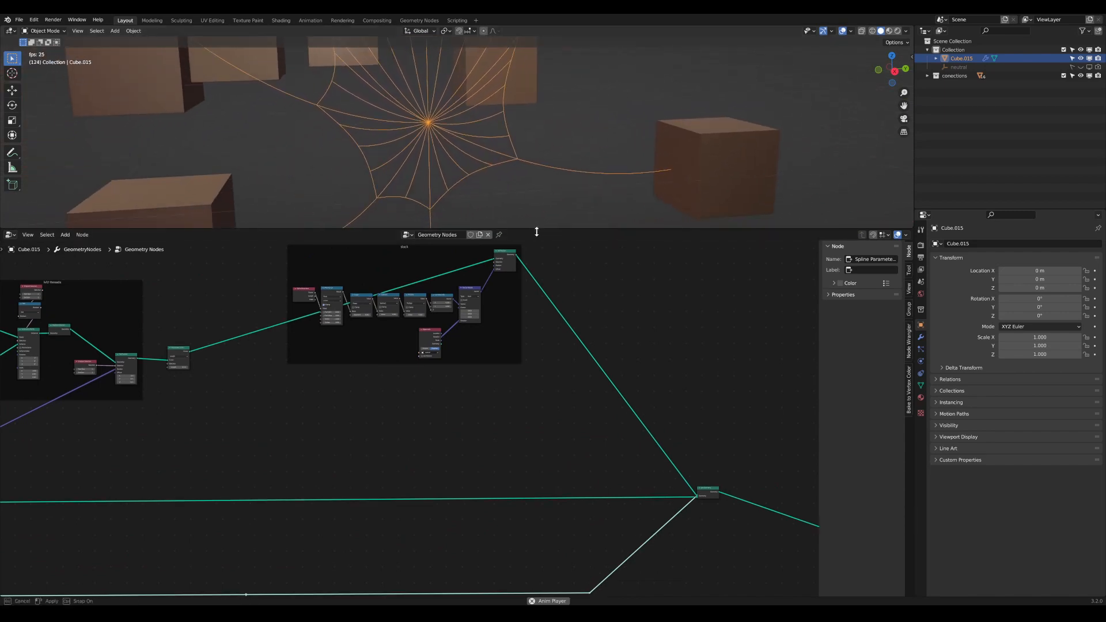
pyautogui.moveTo(535, 230); pyautogui.dragTo(533, 361)
pyautogui.moveTo(430, 249); pyautogui.dragTo(481, 268, button='middle')
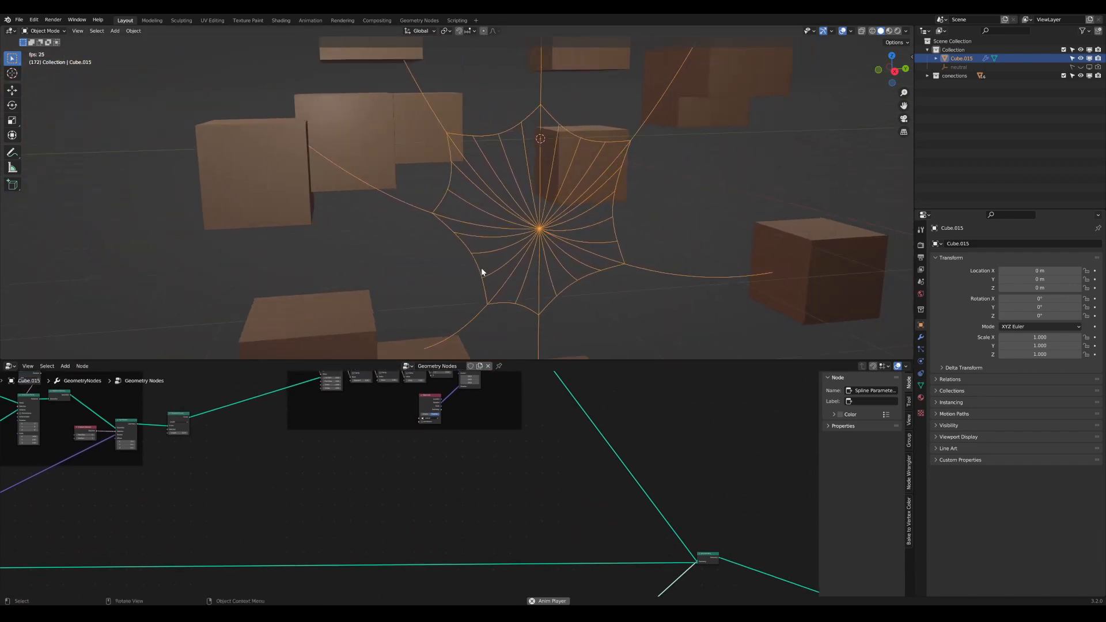
pyautogui.scroll(-4, 481, 269)
pyautogui.scroll(-4, 461, 399)
# Step: Select the copied slack frame and review its place in the node tree in the maximized editor
pyautogui.moveTo(460, 402); pyautogui.dragTo(452, 484, button='middle')
pyautogui.scroll(1, 449, 494)
pyautogui.scroll(1, 449, 496)
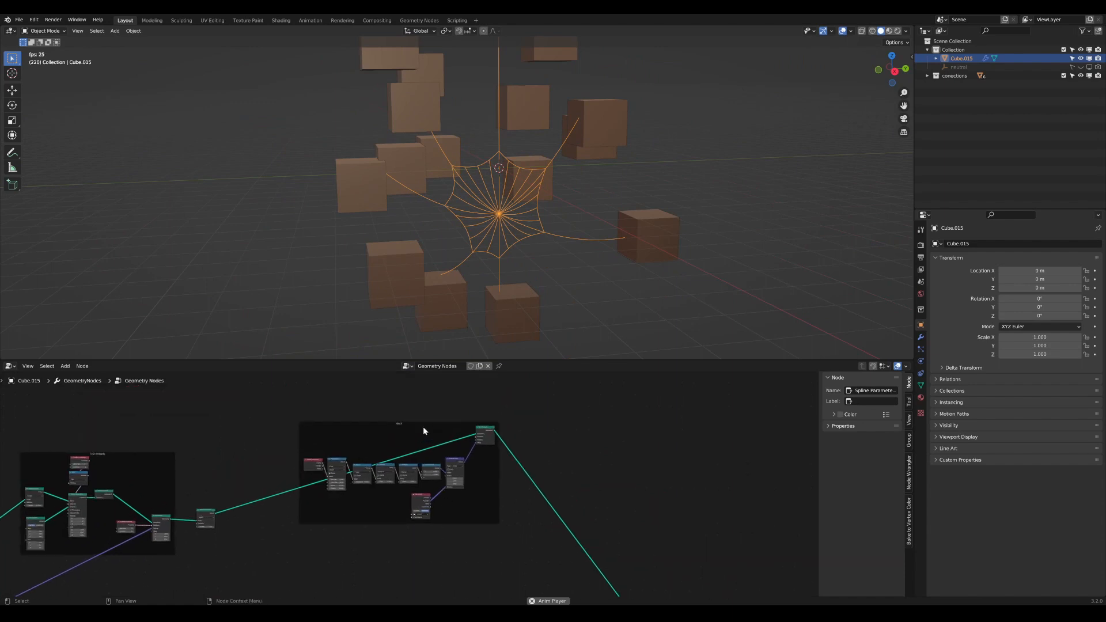
pyautogui.click(424, 427)
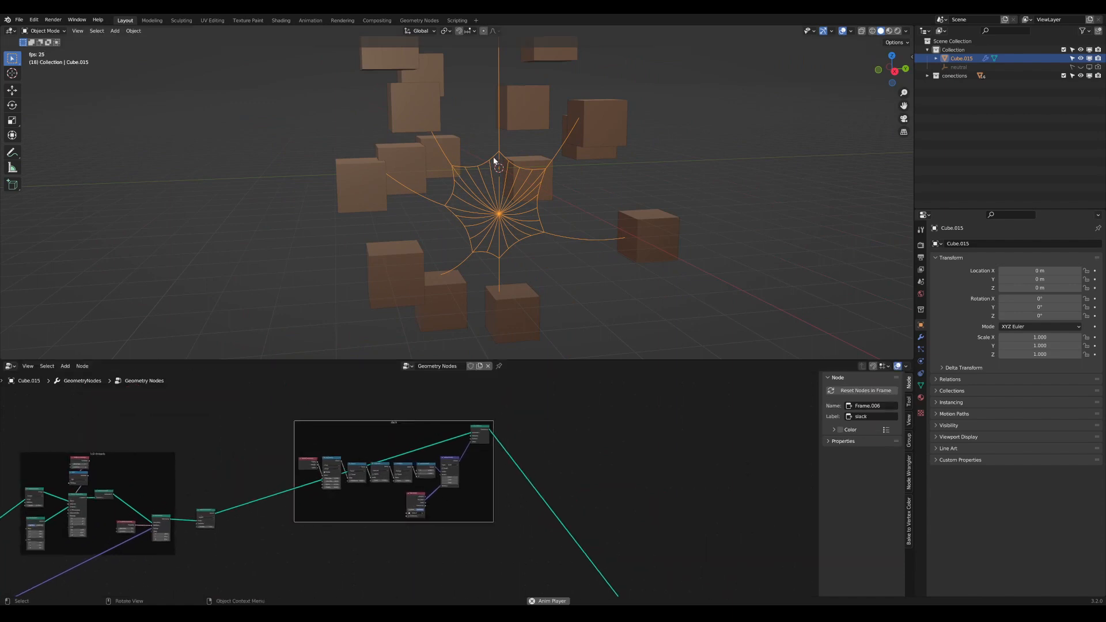
pyautogui.scroll(-2, 433, 475)
pyautogui.hotkey('ctrl', 'space')
pyautogui.scroll(-2, 386, 454)
pyautogui.moveTo(386, 454); pyautogui.dragTo(448, 445, button='middle')
pyautogui.scroll(7, 558, 389)
pyautogui.moveTo(558, 389); pyautogui.dragTo(392, 426, button='middle')
pyautogui.hotkey('ctrl', 'space')
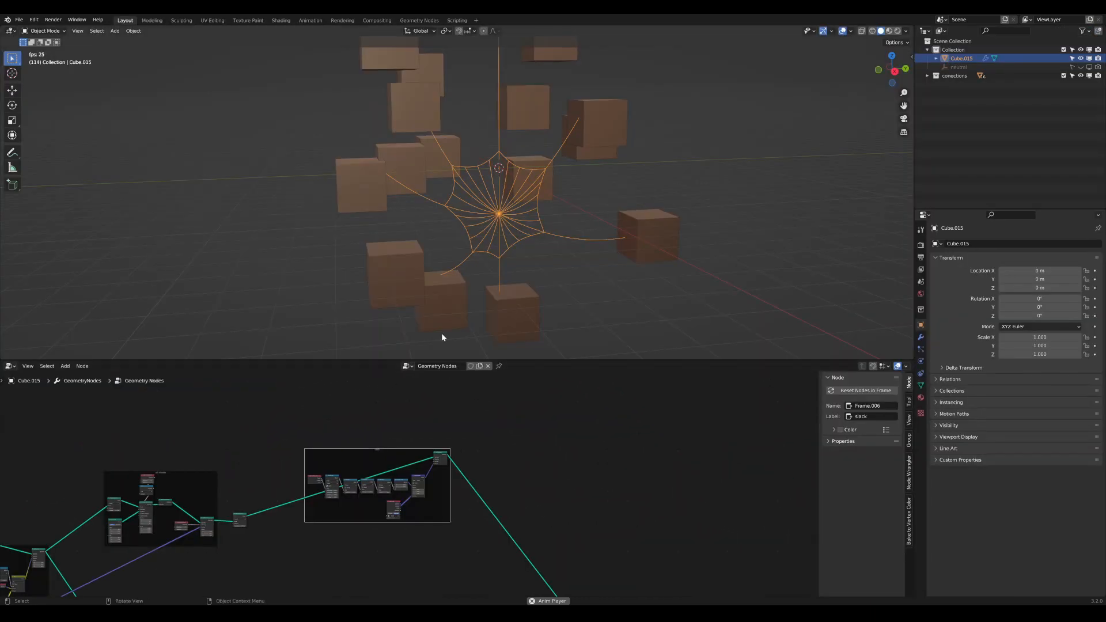
# Step: Examine the curvature of the web's radial and outer threads from several angles and distances
pyautogui.scroll(6, 479, 212)
pyautogui.scroll(-2, 479, 212)
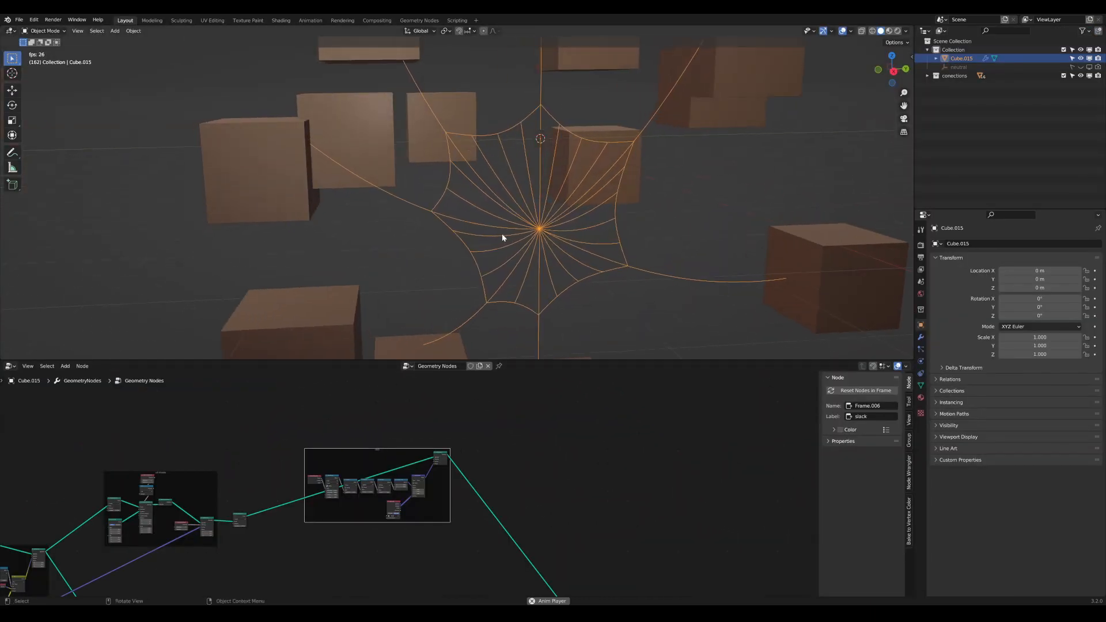
pyautogui.scroll(-4, 502, 235)
pyautogui.scroll(3, 530, 264)
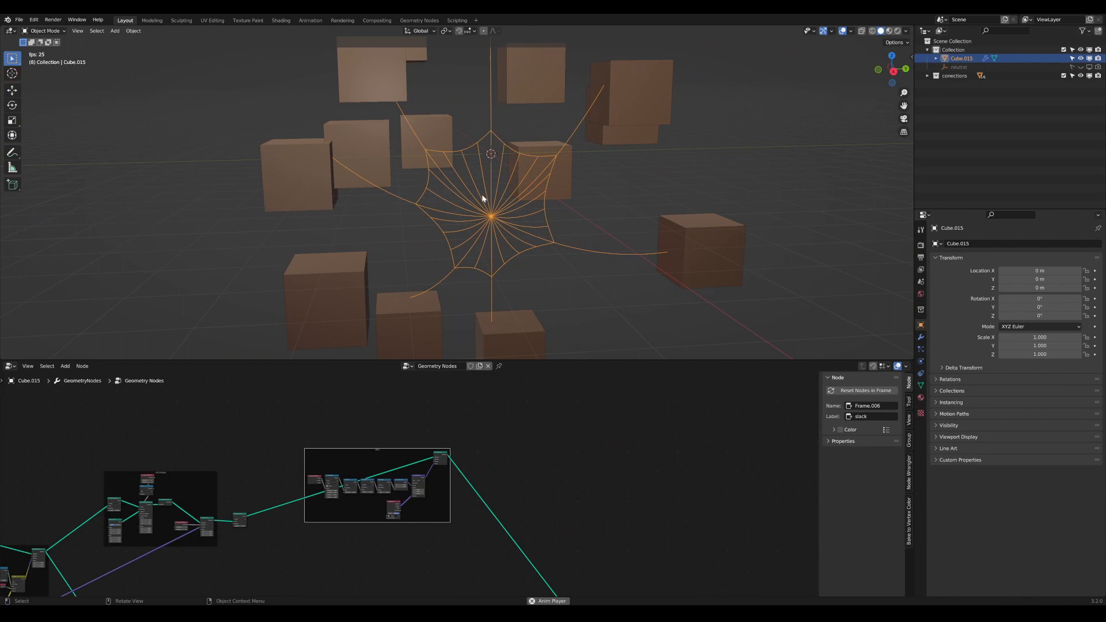
pyautogui.scroll(-3, 496, 222)
pyautogui.scroll(5, 510, 222)
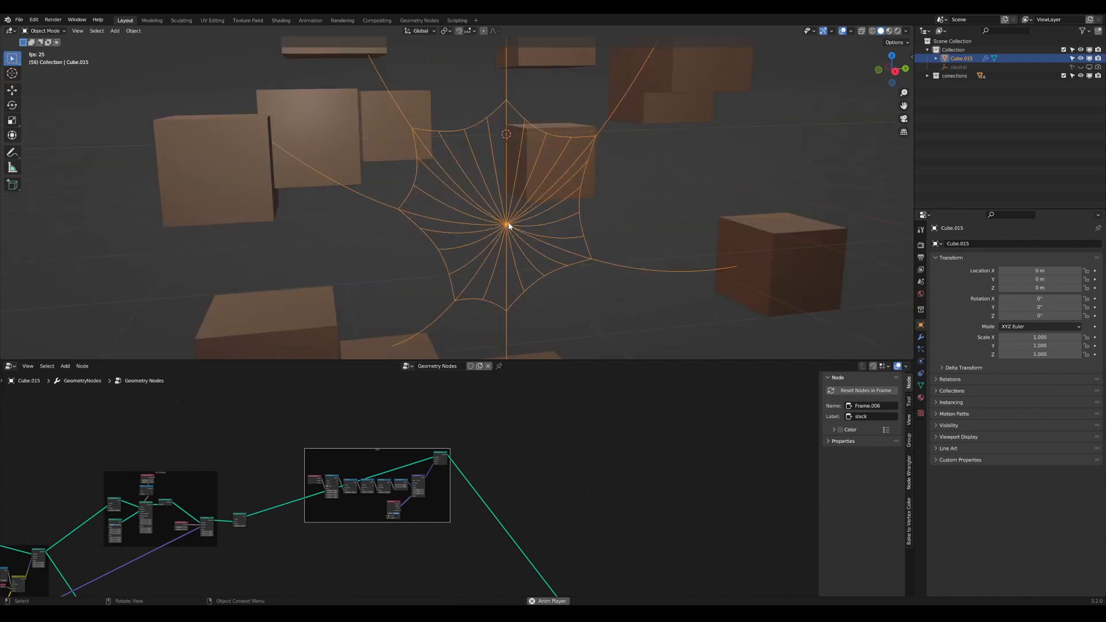
pyautogui.moveTo(507, 228); pyautogui.dragTo(495, 236, button='middle')
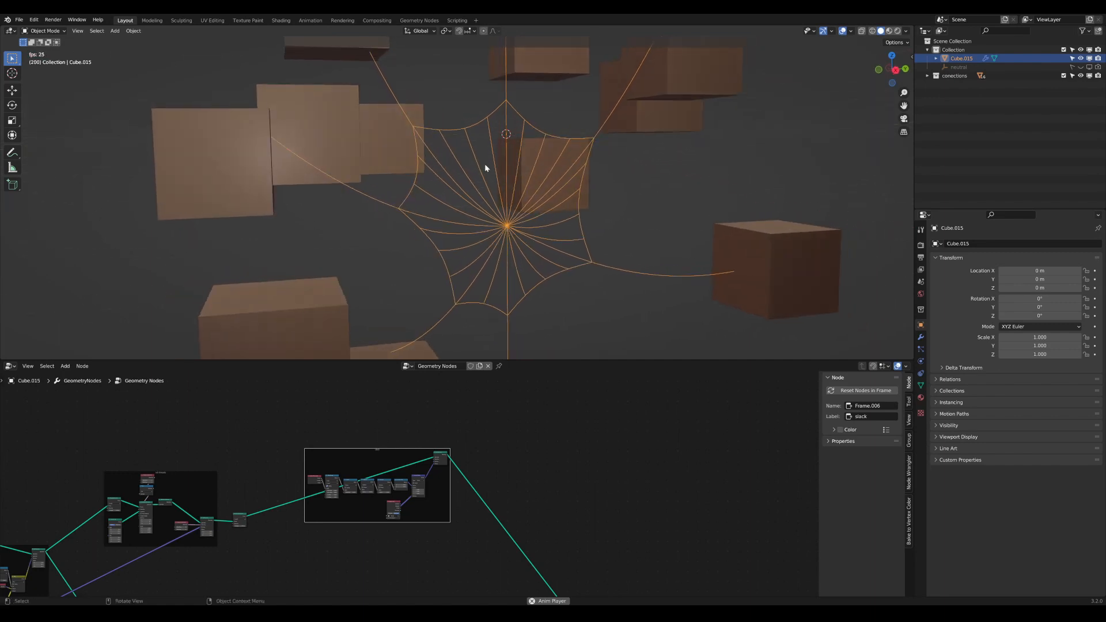
pyautogui.scroll(-5, 492, 187)
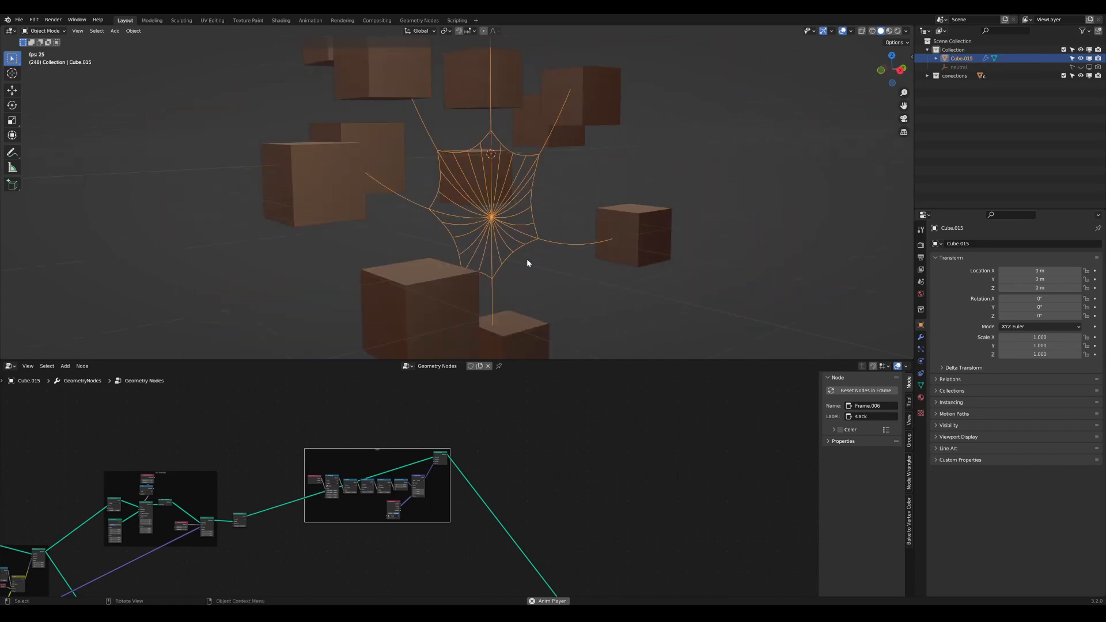
# Step: Select the Join Geometry and Group Output nodes and enlarge the node editor area
pyautogui.scroll(-1, 569, 458)
pyautogui.moveTo(569, 459); pyautogui.dragTo(519, 375, button='middle')
pyautogui.moveTo(623, 559); pyautogui.dragTo(518, 499)
pyautogui.scroll(2, 654, 409)
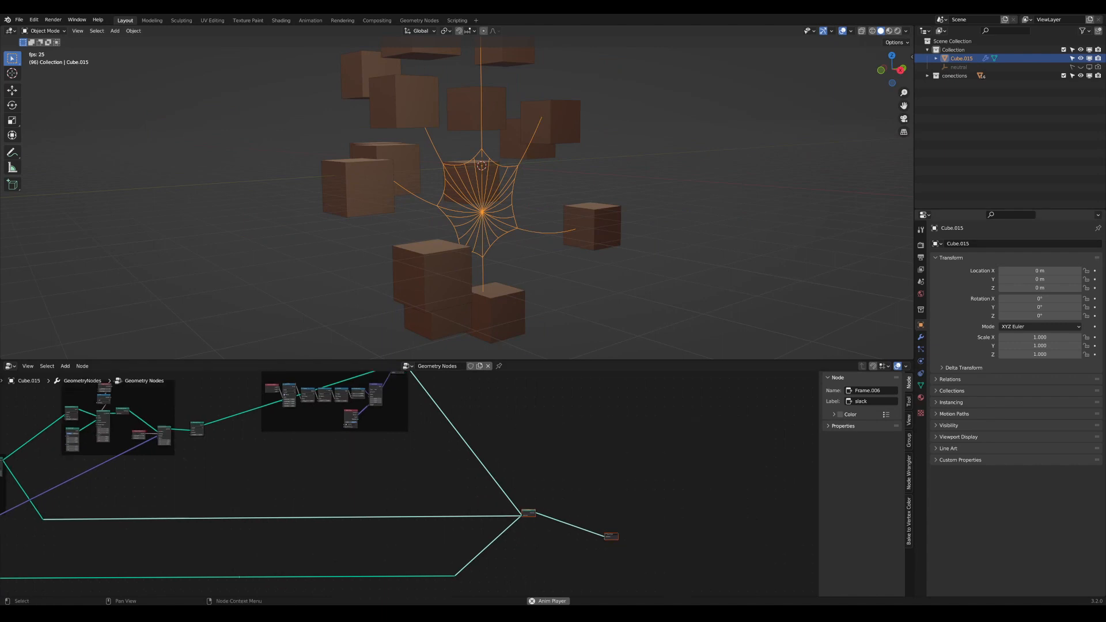
pyautogui.moveTo(654, 409); pyautogui.dragTo(474, 420, button='middle')
pyautogui.scroll(2, 590, 433)
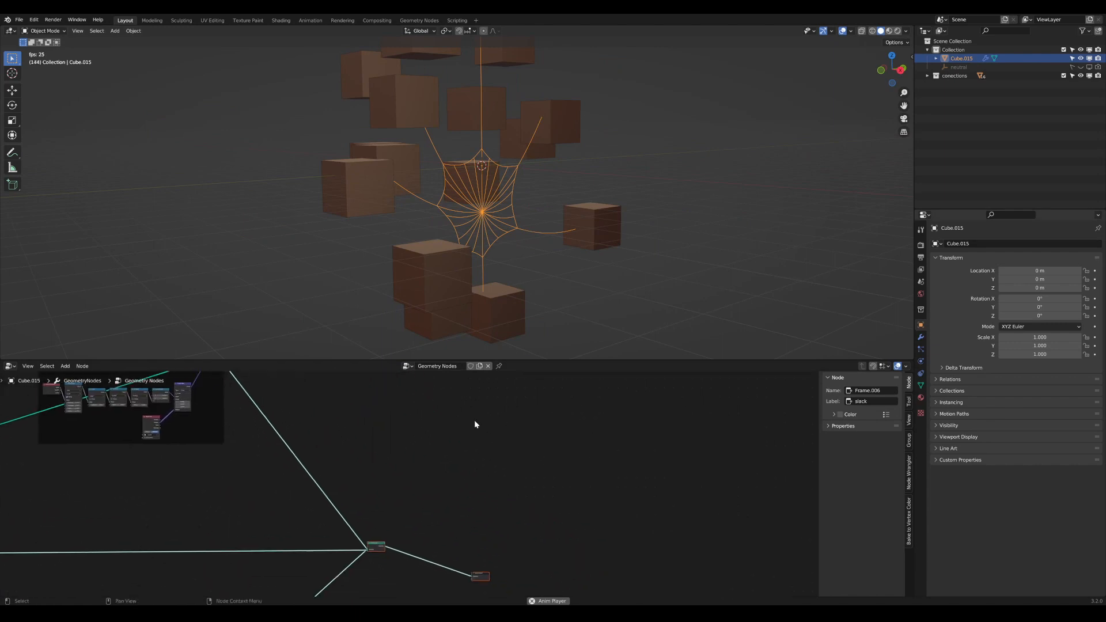
pyautogui.scroll(1, 476, 421)
pyautogui.moveTo(539, 360); pyautogui.dragTo(538, 206)
# Step: Add a Curve Spiral node above Join Geometry and connect it to Group Output to preview it alone
pyautogui.scroll(4, 527, 377)
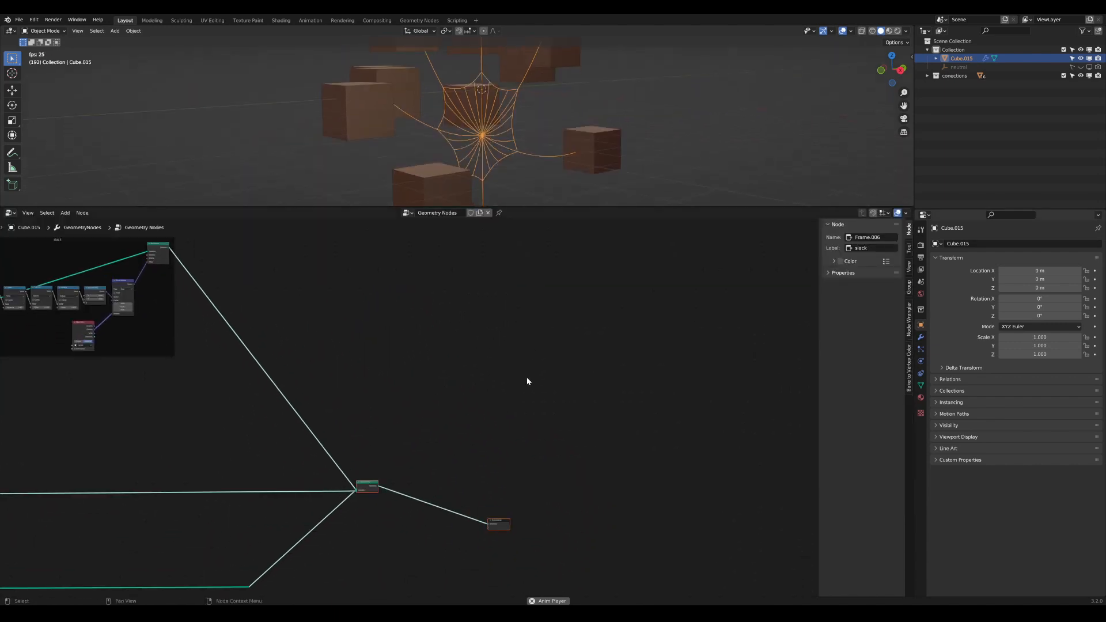
pyautogui.moveTo(526, 378); pyautogui.dragTo(555, 375, button='middle')
pyautogui.press('Tab')
pyautogui.write('spir')
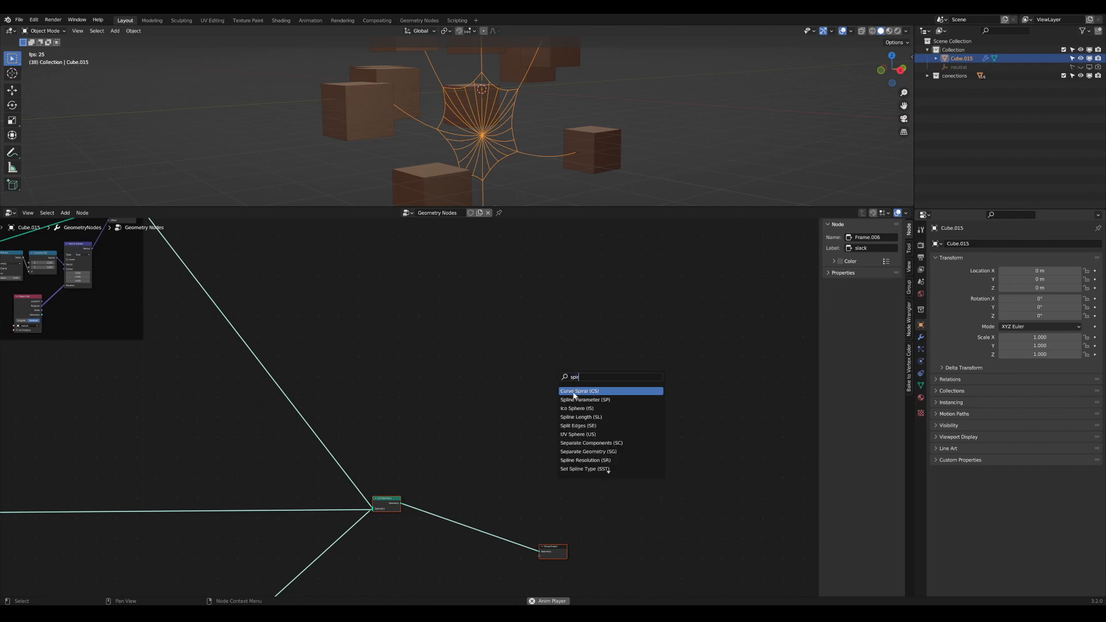
pyautogui.click(575, 392)
pyautogui.click(476, 383)
pyautogui.keyDown('ctrl'); pyautogui.keyDown('shift'); pyautogui.click(476, 382); pyautogui.keyUp('shift'); pyautogui.keyUp('ctrl')
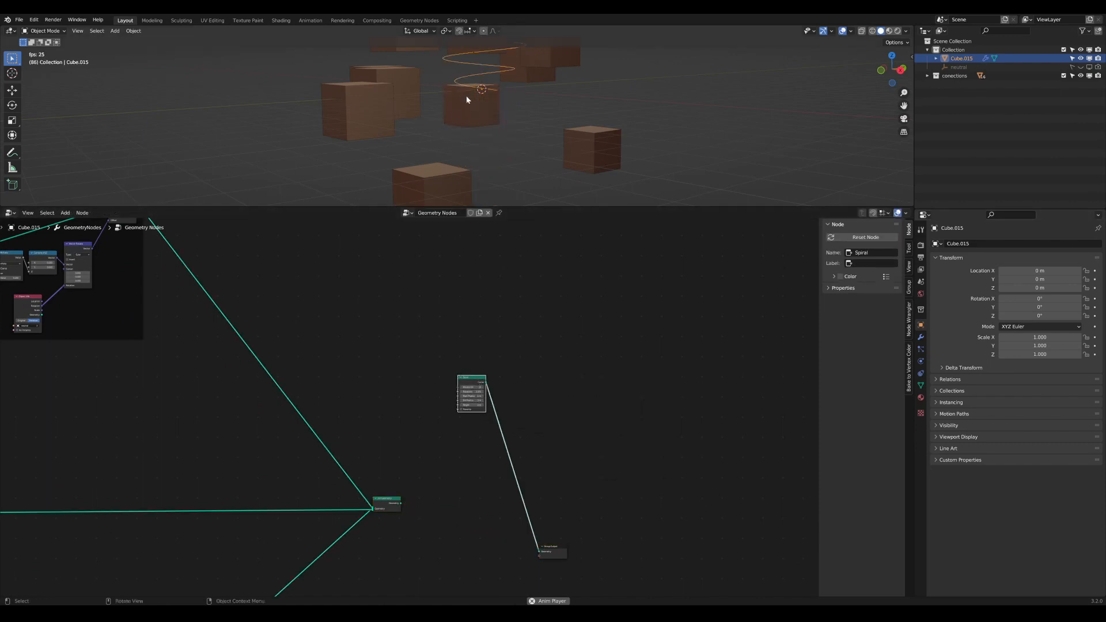
# Step: Flatten the spiral by setting its Height to 0 m
pyautogui.scroll(-4, 472, 98)
pyautogui.moveTo(479, 100); pyautogui.dragTo(472, 171, button='middle')
pyautogui.scroll(5, 464, 127)
pyautogui.scroll(5, 469, 439)
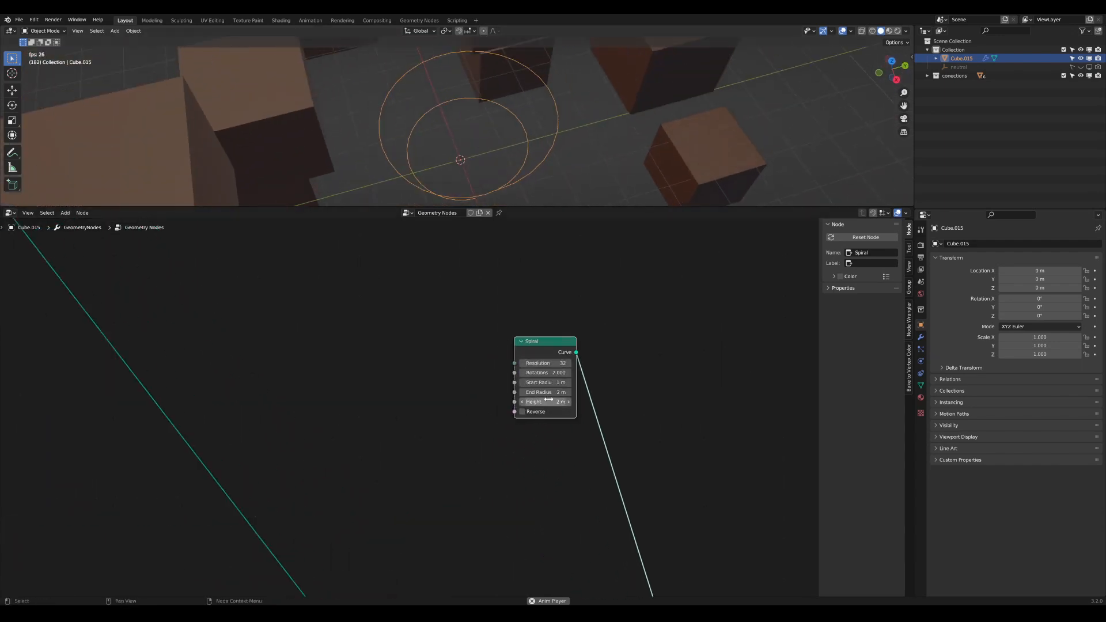
pyautogui.press('Return')
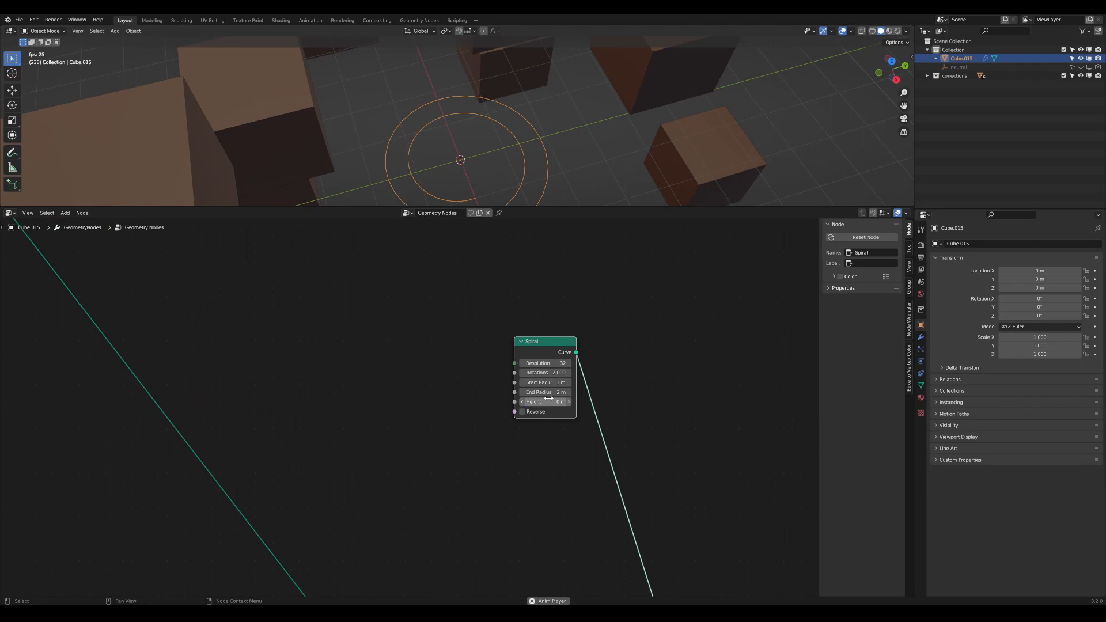
# Step: Set the spiral's Start Radius to 0 m
pyautogui.scroll(-2, 507, 173)
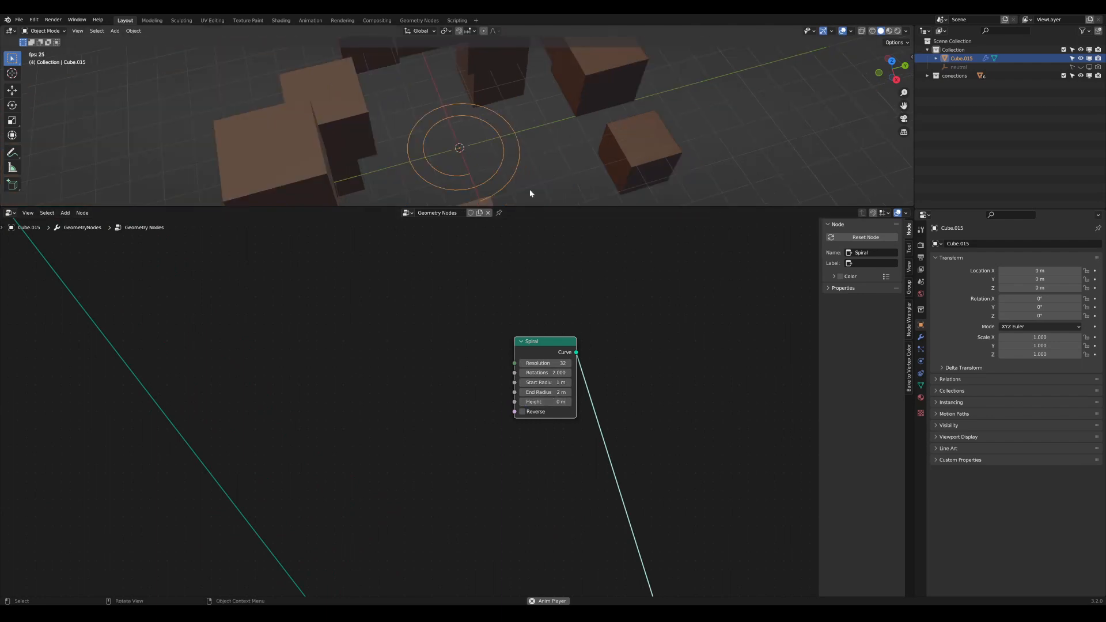
pyautogui.click(550, 381)
pyautogui.write('0')
pyautogui.press('Return')
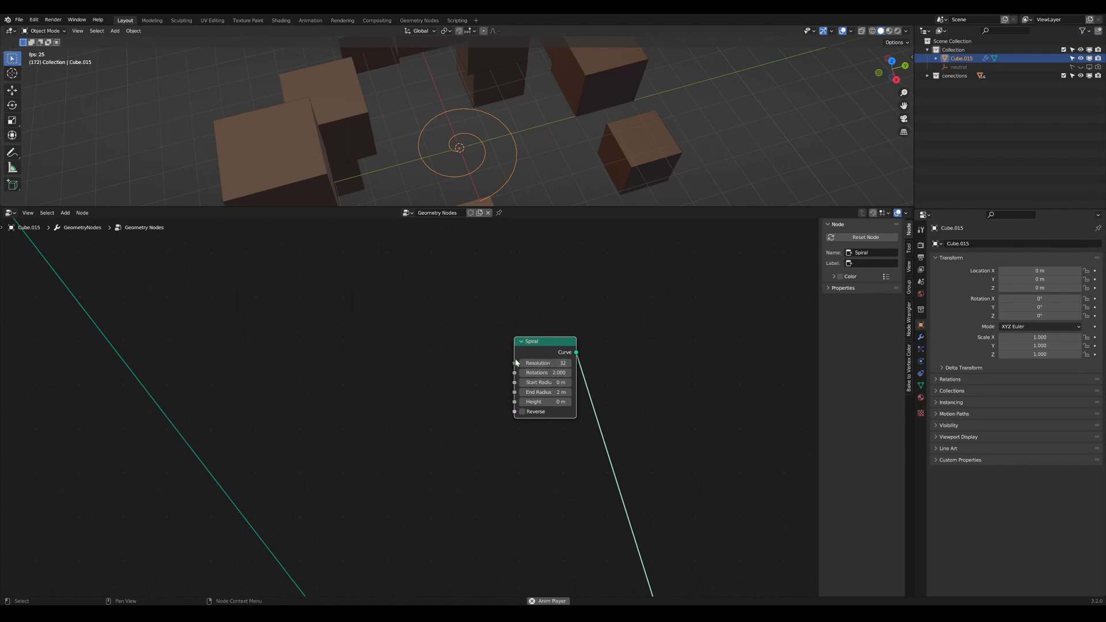
# Step: Set the Spiral node's Rotations to 17.1
pyautogui.scroll(1, 459, 367)
pyautogui.moveTo(459, 367); pyautogui.dragTo(379, 343, button='middle')
pyautogui.scroll(2, 472, 326)
pyautogui.moveTo(473, 328); pyautogui.dragTo(421, 386, button='middle')
pyautogui.moveTo(420, 375)
pyautogui.mouseDown()
pyautogui.moveTo(385, 373)
pyautogui.moveTo(408, 373)
pyautogui.mouseUp()
pyautogui.moveTo(408, 373); pyautogui.dragTo(475, 335, button='middle')
pyautogui.scroll(-1, 479, 341)
pyautogui.moveTo(477, 376)
pyautogui.mouseDown()
pyautogui.moveTo(565, 376)
pyautogui.moveTo(474, 375)
pyautogui.mouseUp()
pyautogui.scroll(-4, 447, 178)
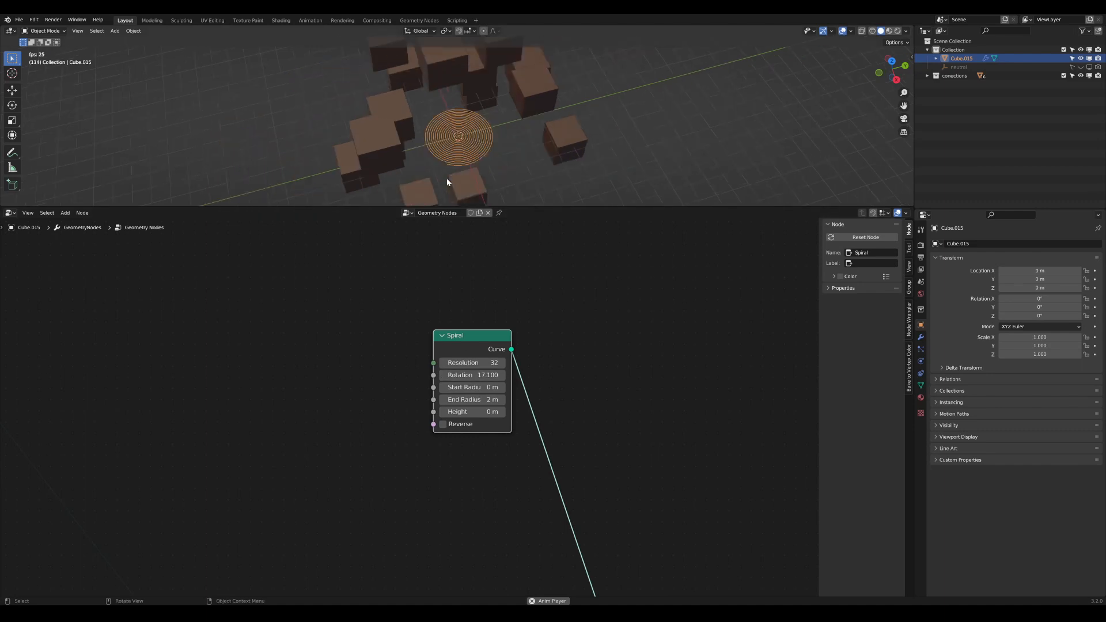
pyautogui.scroll(-2, 484, 328)
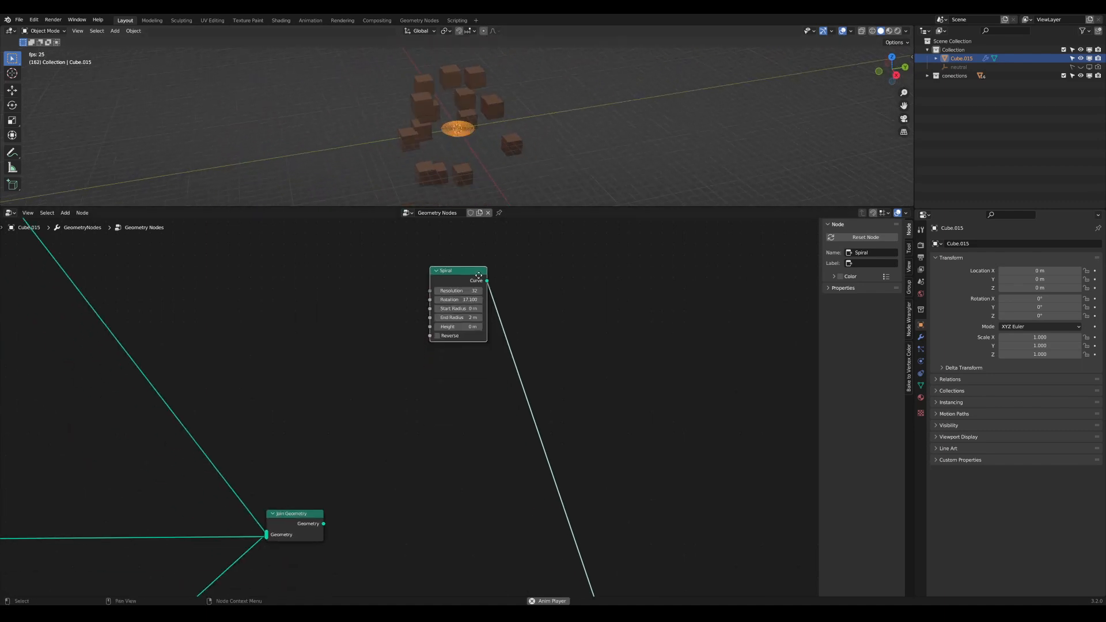
# Step: Enlarge the 3D viewport, move the Spiral node below Join Geometry, and shift Group Output farther from them
pyautogui.scroll(5, 494, 201)
pyautogui.moveTo(498, 205); pyautogui.dragTo(499, 252)
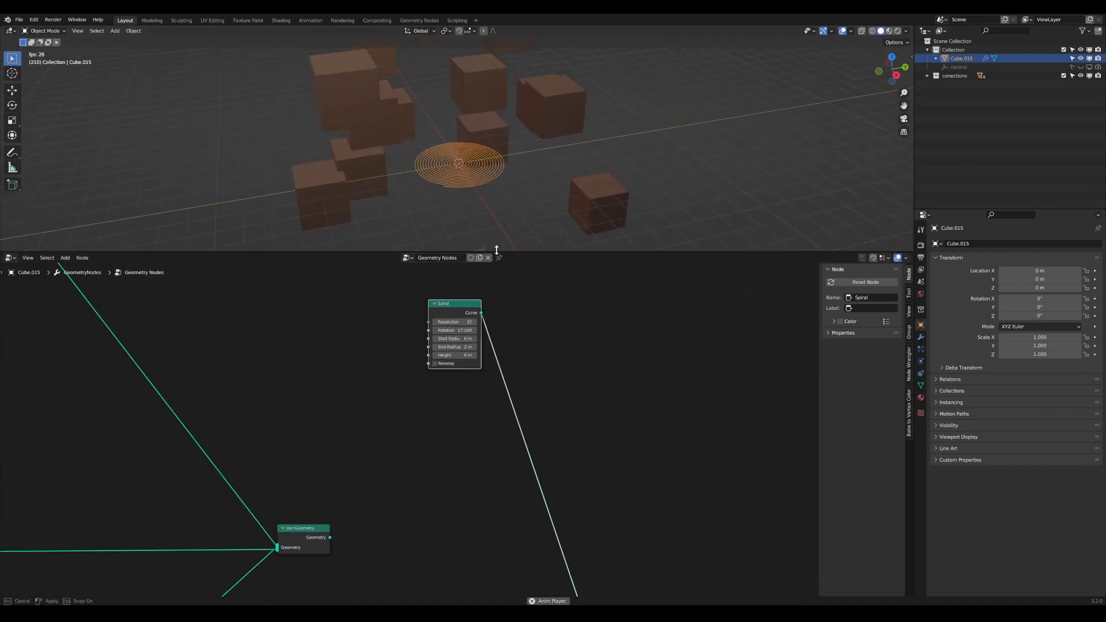
pyautogui.moveTo(457, 303); pyautogui.dragTo(396, 509)
pyautogui.moveTo(396, 508); pyautogui.dragTo(474, 368, button='middle')
pyautogui.scroll(-3, 474, 372)
pyautogui.moveTo(459, 388); pyautogui.dragTo(397, 522)
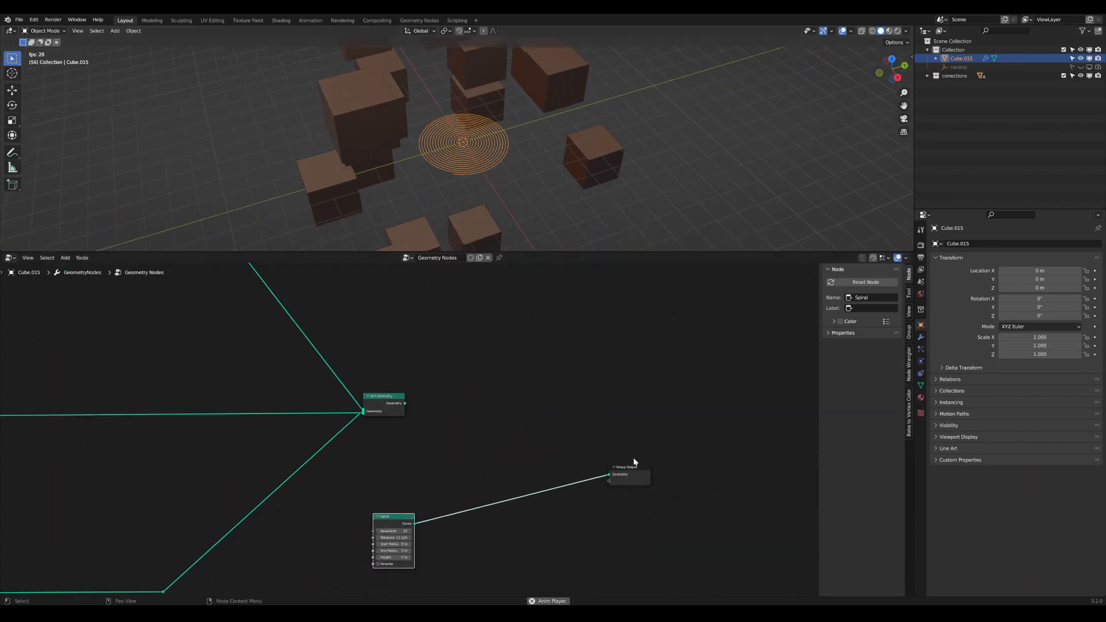
pyautogui.moveTo(643, 469); pyautogui.dragTo(737, 447)
pyautogui.moveTo(513, 449); pyautogui.dragTo(604, 449, button='middle')
pyautogui.scroll(-3, 461, 424)
pyautogui.scroll(-1, 460, 426)
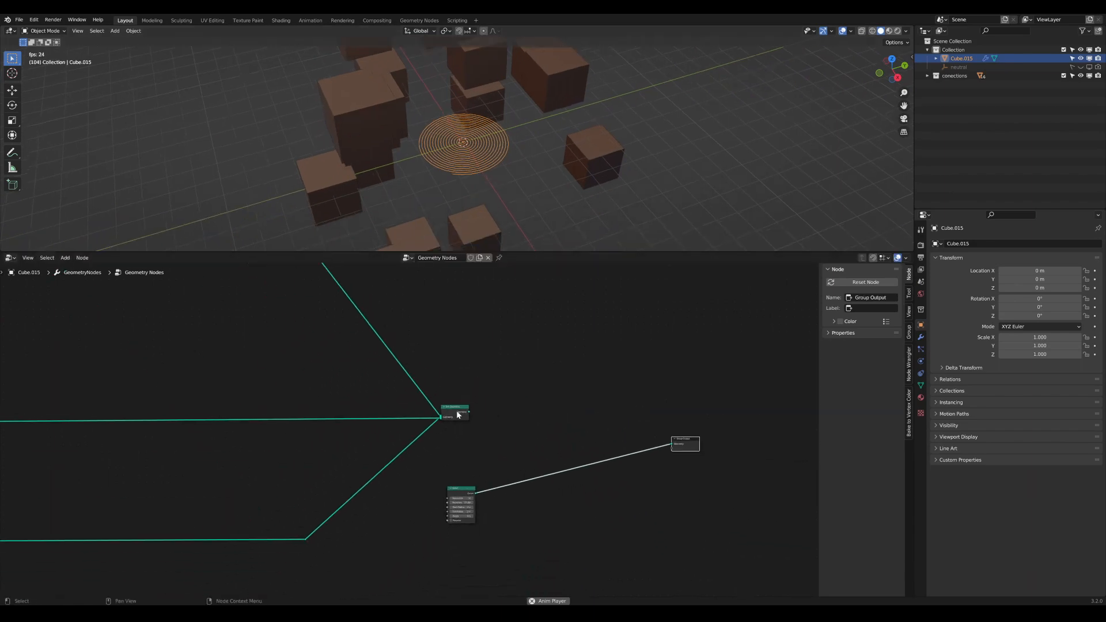
# Step: Preview the joined web threads, switch the preview back to the Spiral node, and place that node closer to Join Geometry
pyautogui.keyDown('ctrl'); pyautogui.keyDown('shift'); pyautogui.click(459, 410); pyautogui.keyUp('shift'); pyautogui.keyUp('ctrl')
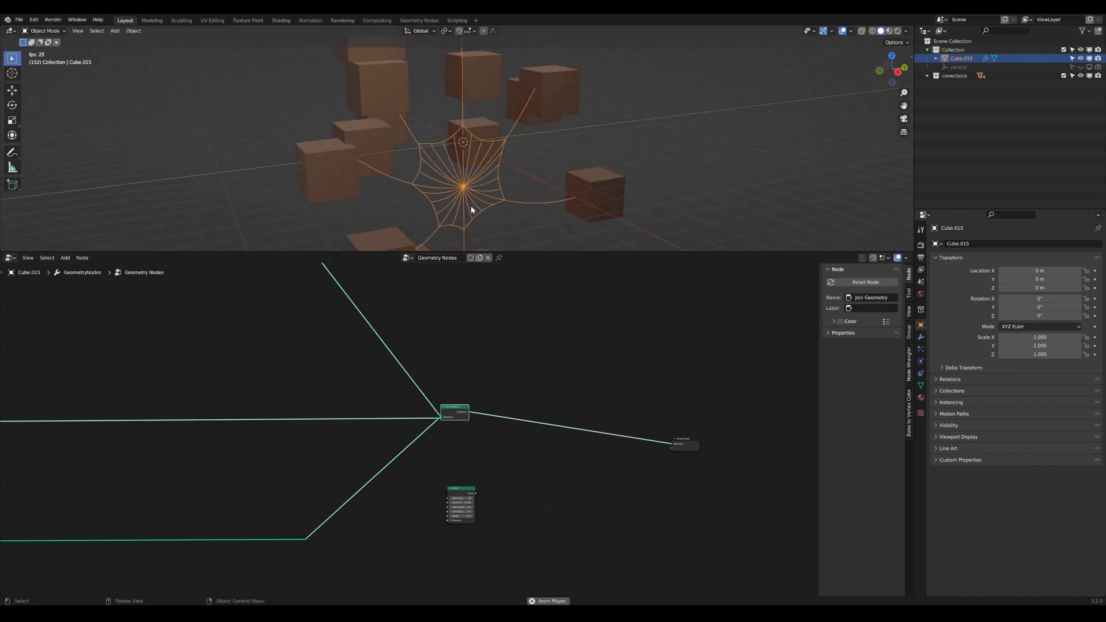
pyautogui.keyDown('ctrl'); pyautogui.keyDown('shift'); pyautogui.click(460, 493); pyautogui.keyUp('shift'); pyautogui.keyUp('ctrl')
pyautogui.moveTo(461, 494); pyautogui.dragTo(441, 455, button='middle')
pyautogui.scroll(5, 444, 455)
pyautogui.moveTo(450, 457); pyautogui.dragTo(448, 410)
pyautogui.scroll(2, 448, 410)
# Step: Insert a Transform node on the link between Spiral and Group Output, and move Spiral closer to it
pyautogui.press('Tab')
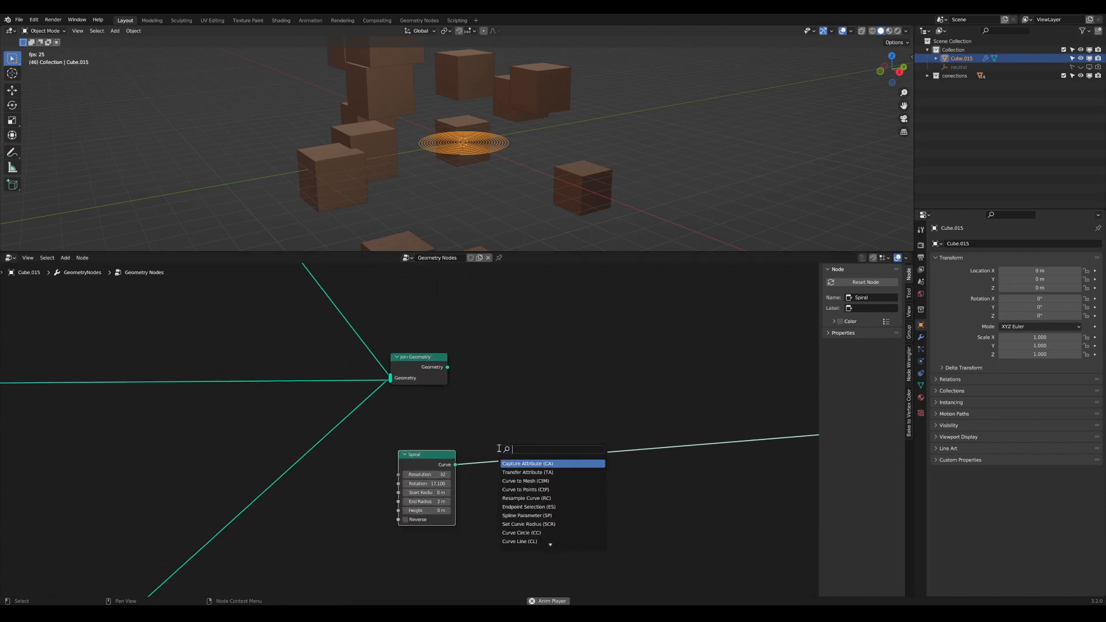
pyautogui.write('tr')
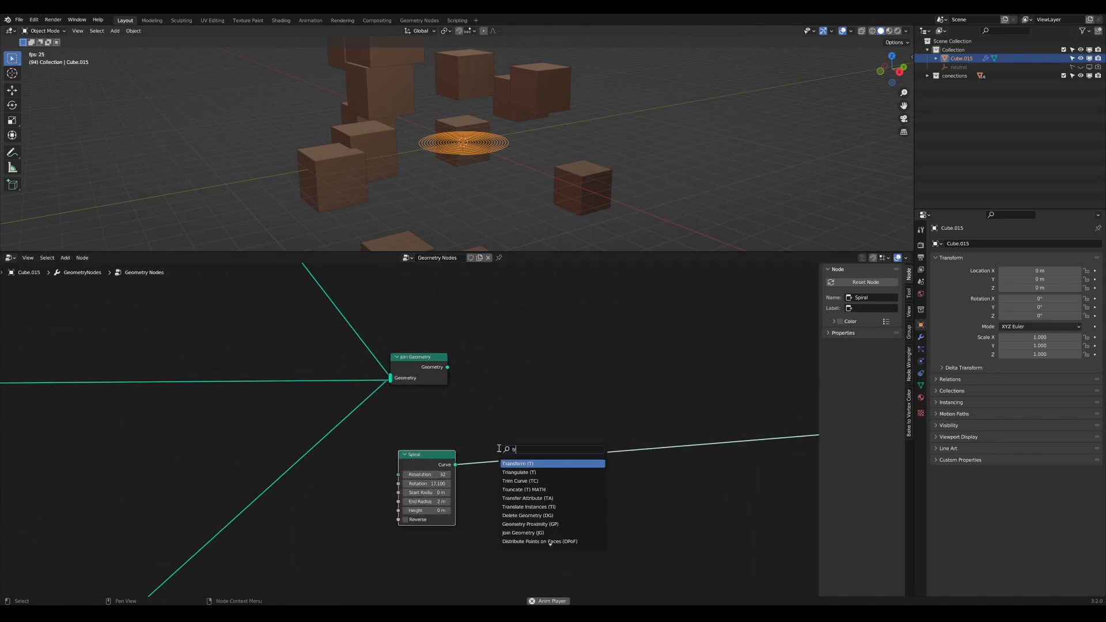
pyautogui.press('Return')
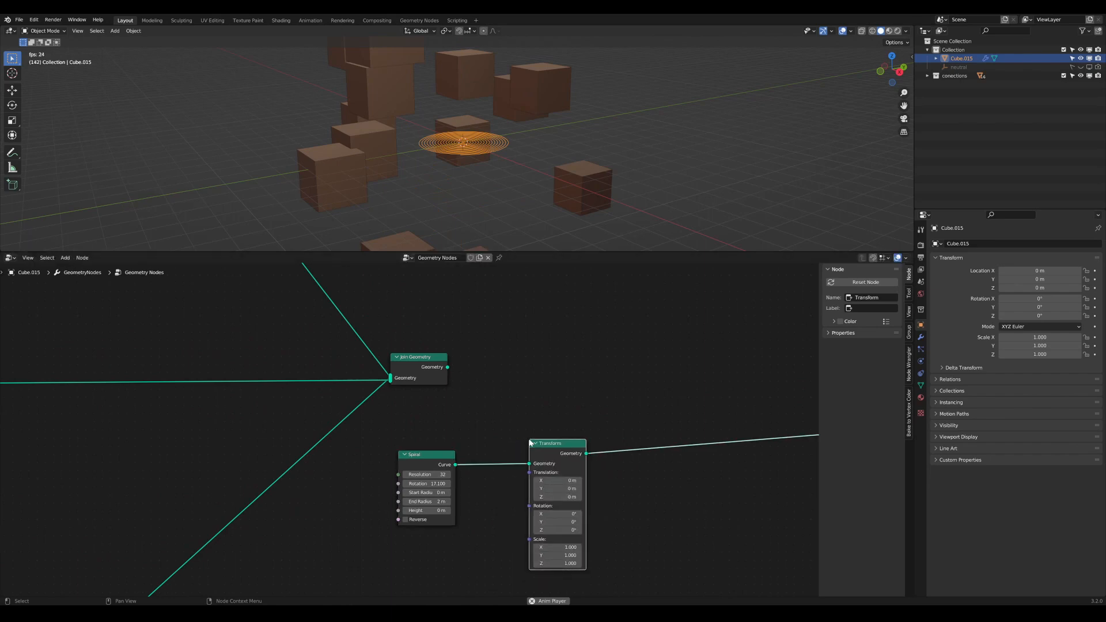
pyautogui.click(513, 458)
pyautogui.scroll(2, 477, 460)
pyautogui.moveTo(459, 468); pyautogui.dragTo(483, 465)
# Step: Set the Transform node's Y rotation to 90° so the spiral stands upright
pyautogui.moveTo(532, 480); pyautogui.dragTo(489, 412, button='middle')
pyautogui.moveTo(563, 488)
pyautogui.mouseDown()
pyautogui.moveTo(577, 487)
pyautogui.moveTo(558, 488)
pyautogui.mouseUp()
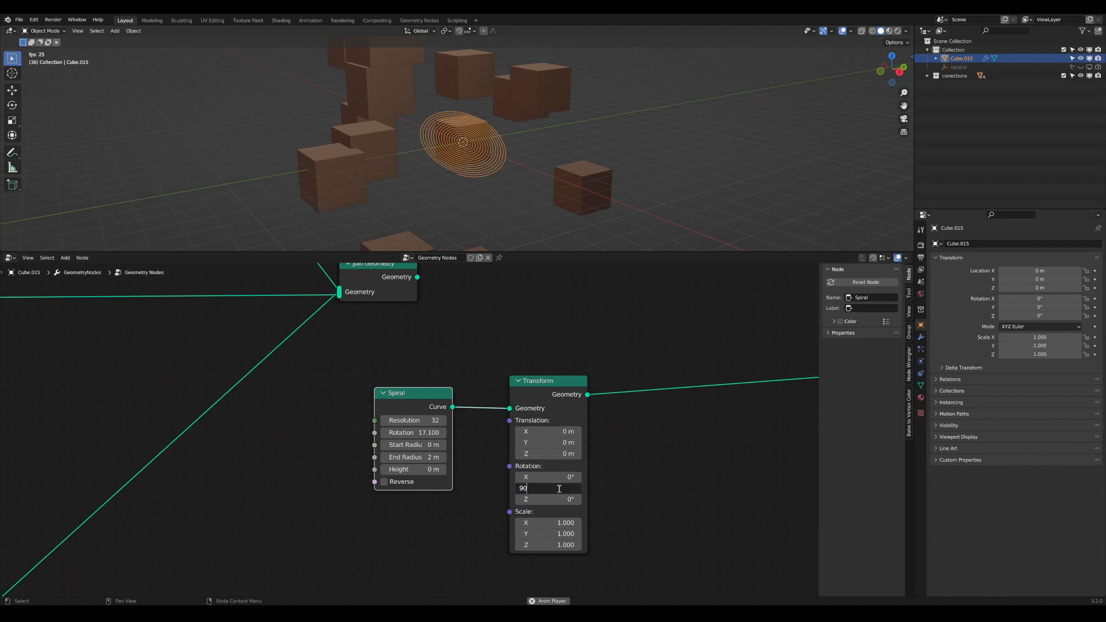
pyautogui.press('Return')
# Step: Duplicate the Join Geometry node and use it to combine the web threads with the transformed spiral before Group Output
pyautogui.scroll(-13, 480, 515)
pyautogui.moveTo(547, 417); pyautogui.dragTo(461, 477, button='middle')
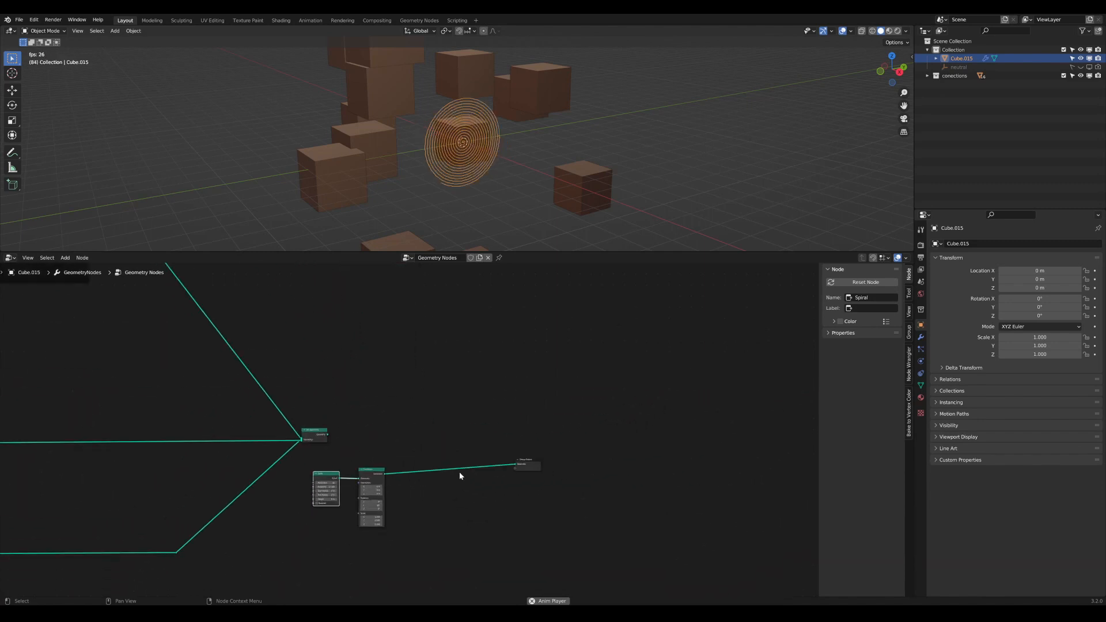
pyautogui.scroll(-3, 462, 476)
pyautogui.scroll(1, 373, 455)
pyautogui.moveTo(388, 438); pyautogui.dragTo(481, 423, button='middle')
pyautogui.moveTo(423, 414)
pyautogui.mouseDown()
pyautogui.moveTo(559, 394)
pyautogui.moveTo(463, 382)
pyautogui.moveTo(436, 397)
pyautogui.mouseUp()
pyautogui.hotkey('shift', 'd')
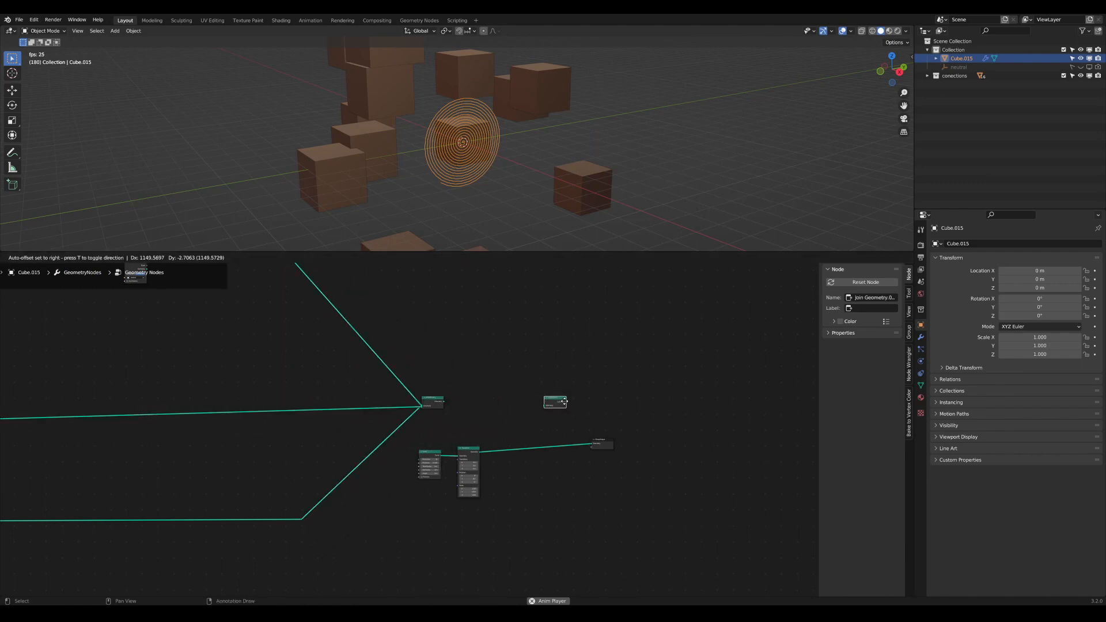
pyautogui.click(576, 401)
pyautogui.keyDown('alt'); pyautogui.moveTo(557, 404); pyautogui.dragTo(574, 407, button='right'); pyautogui.keyUp('alt')
pyautogui.moveTo(395, 169); pyautogui.dragTo(478, 149, button='middle')
pyautogui.scroll(4, 481, 152)
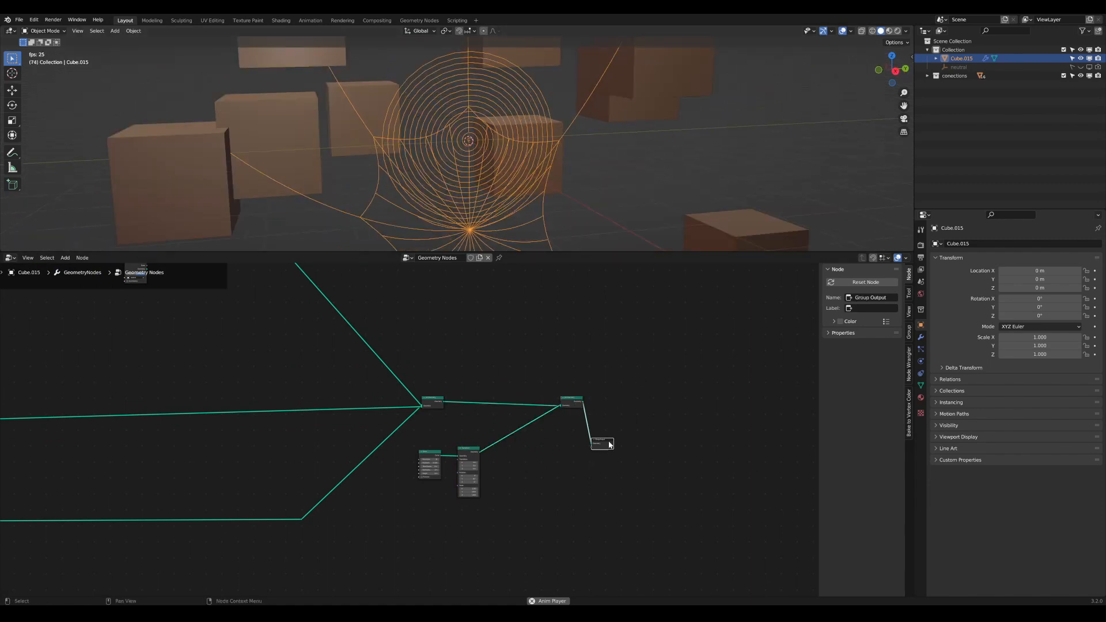
# Step: Tidy the node layout by spacing out Group Output and moving the second Join Geometry and Spiral nodes closer to their inputs
pyautogui.moveTo(609, 444); pyautogui.dragTo(713, 429)
pyautogui.moveTo(563, 402); pyautogui.dragTo(543, 416)
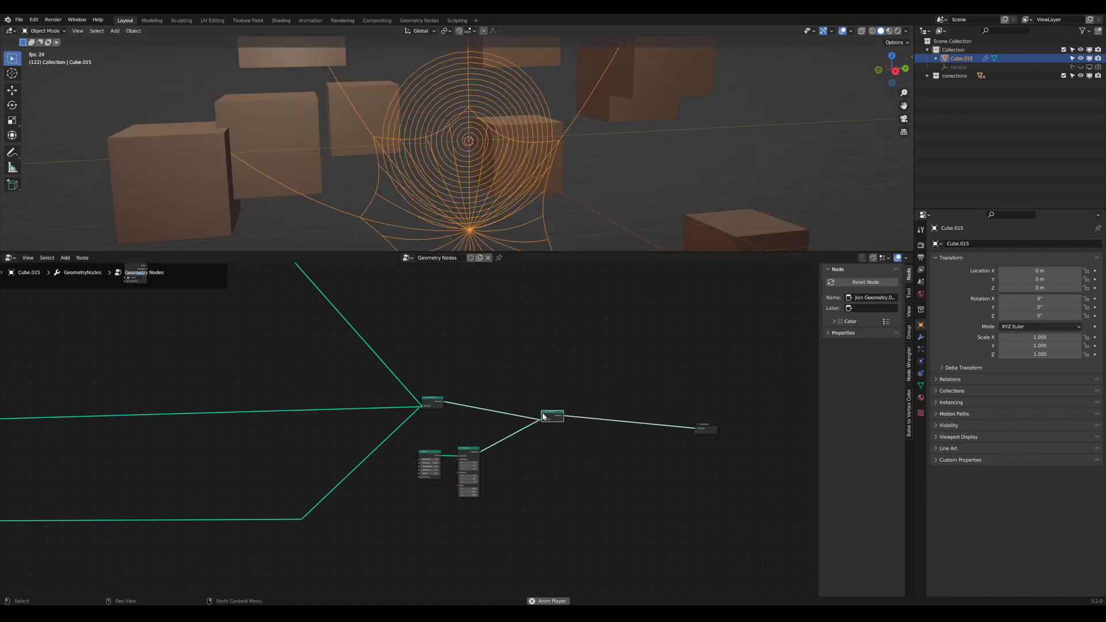
pyautogui.moveTo(429, 464); pyautogui.dragTo(439, 460)
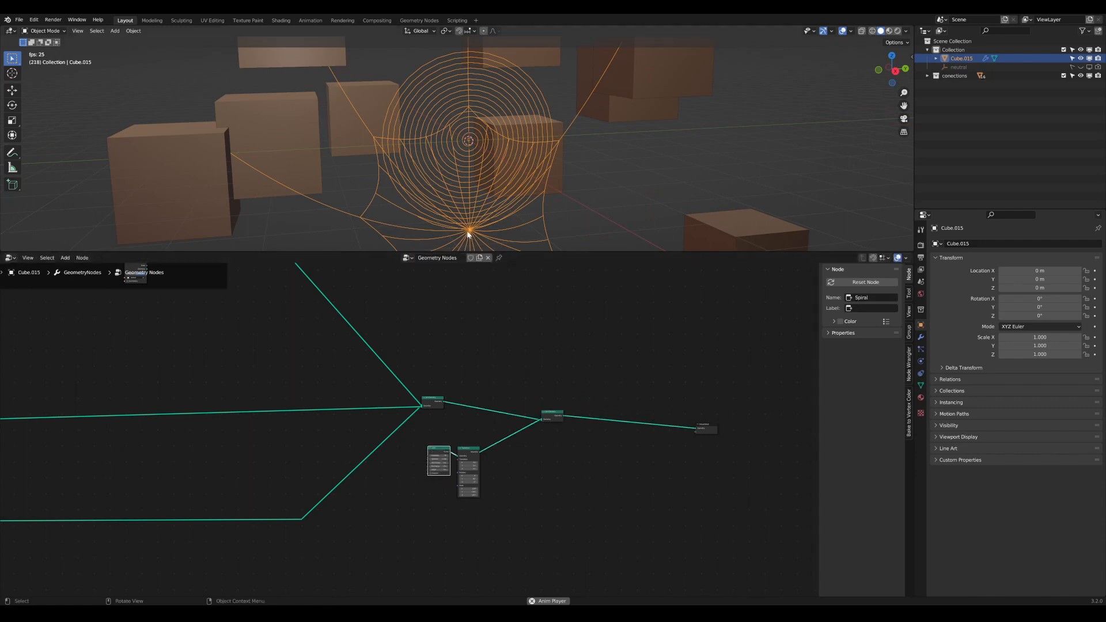
pyautogui.scroll(1, 407, 422)
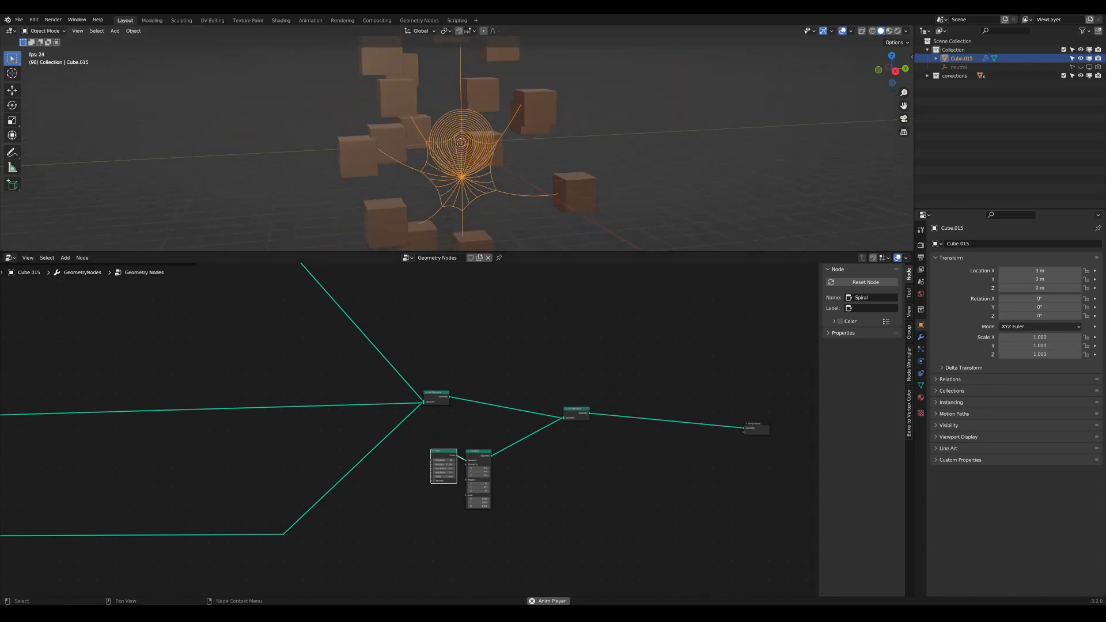
# Step: Connect the Transfer Attribute node's output to the Transform node's Translation to move the spiral to the web's centre
pyautogui.scroll(-1, 415, 472)
pyautogui.moveTo(415, 472); pyautogui.dragTo(865, 423, button='middle')
pyautogui.scroll(-3, 143, 422)
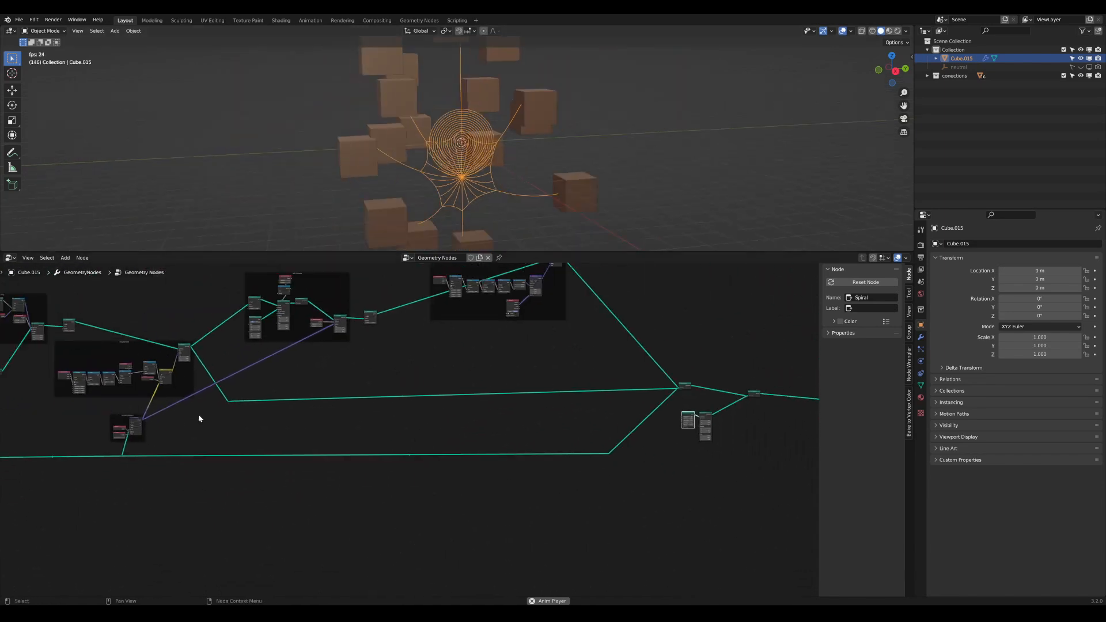
pyautogui.scroll(2, 198, 417)
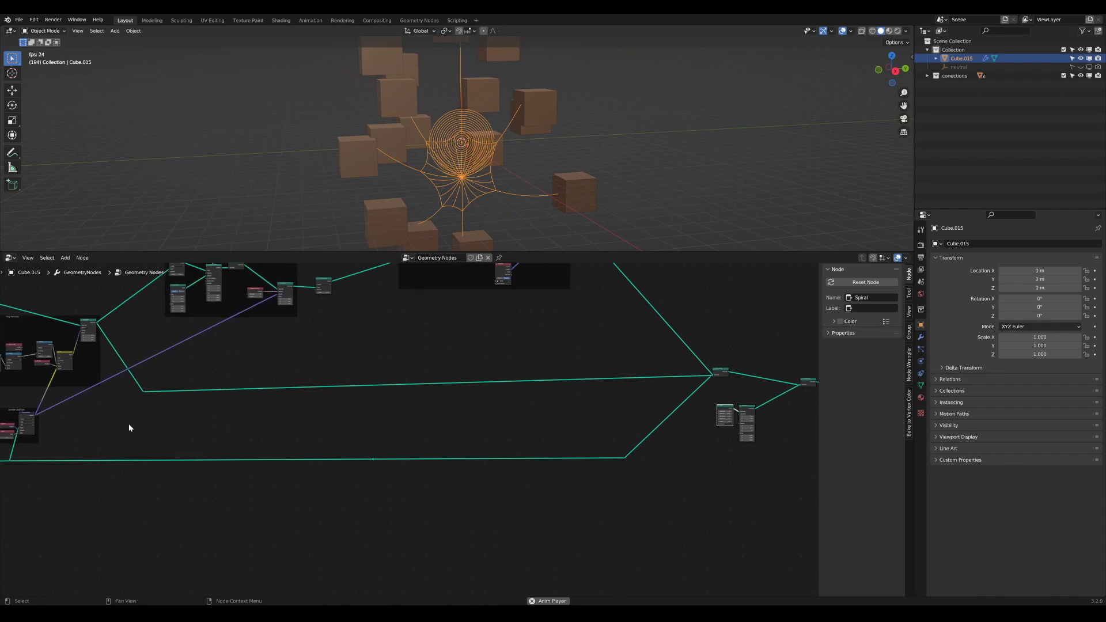
pyautogui.hotkey('ctrl', 'space')
pyautogui.scroll(2, 184, 417)
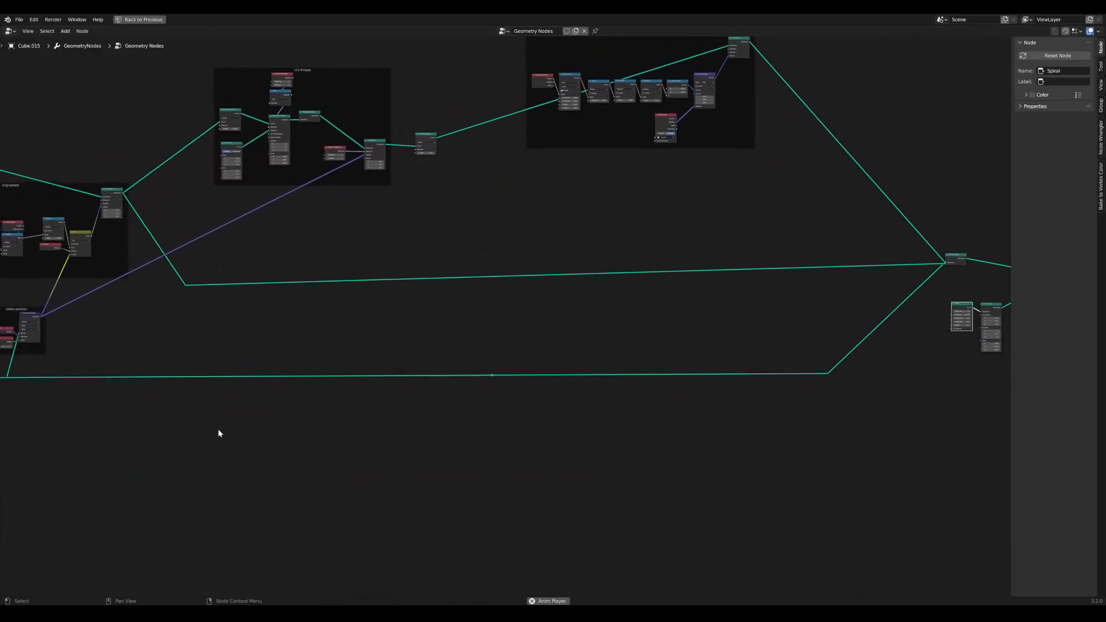
pyautogui.moveTo(40, 316); pyautogui.dragTo(981, 317)
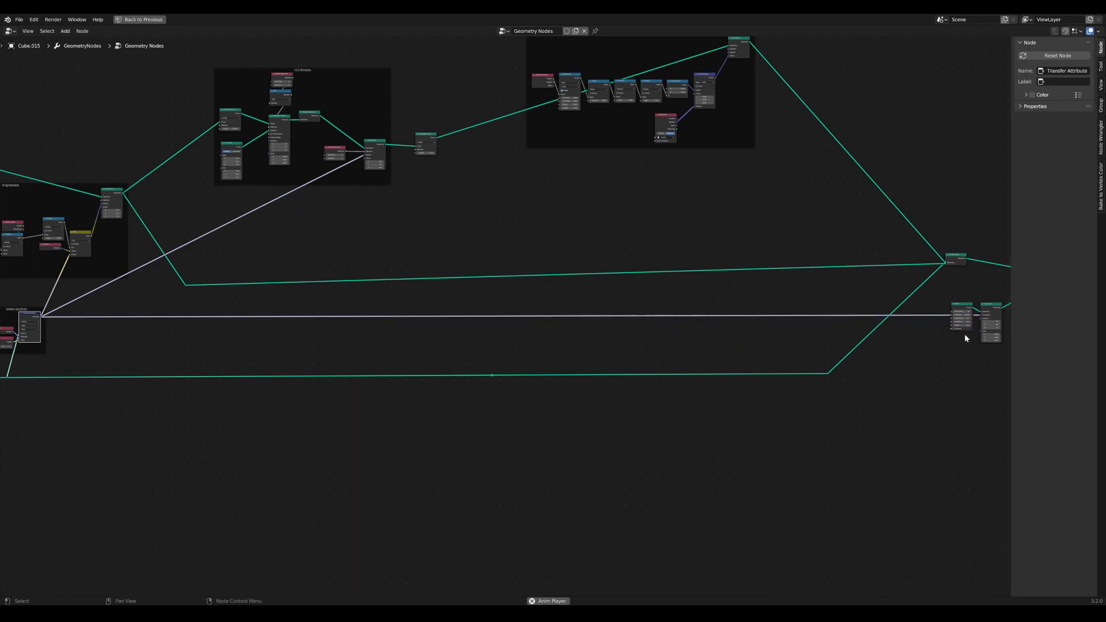
pyautogui.moveTo(964, 333); pyautogui.dragTo(901, 363, button='middle')
pyautogui.hotkey('ctrl', 'space')
pyautogui.scroll(10, 662, 423)
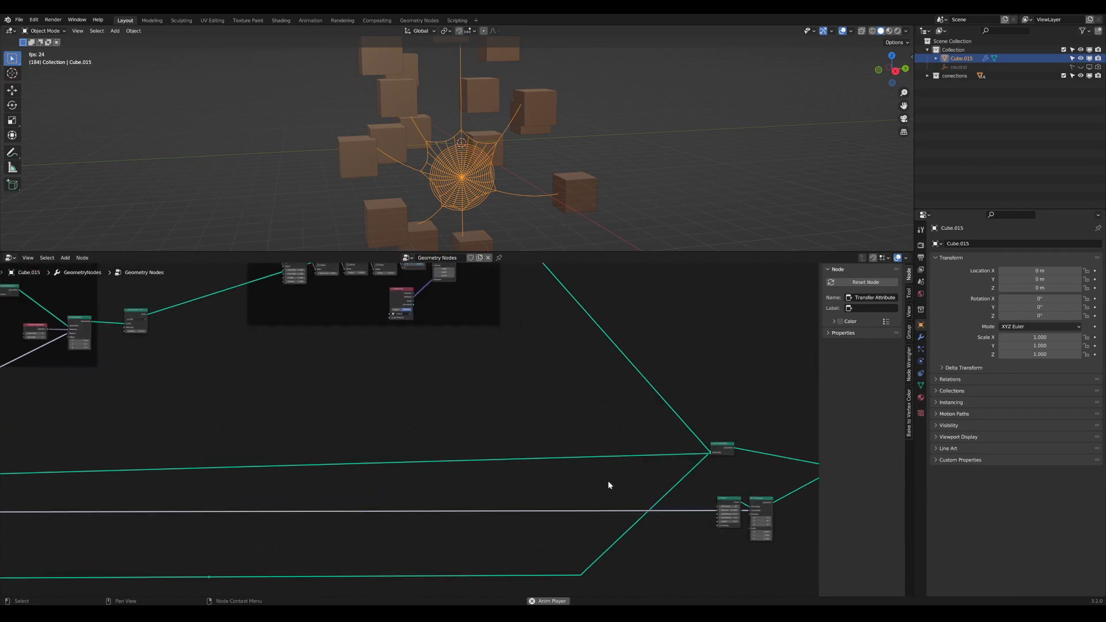
# Step: Reduce the Spiral node's End Radius to 1.38 m and check the spiral's fit inside the web
pyautogui.moveTo(723, 534); pyautogui.dragTo(358, 422, button='middle')
pyautogui.scroll(3, 562, 473)
pyautogui.scroll(-3, 565, 474)
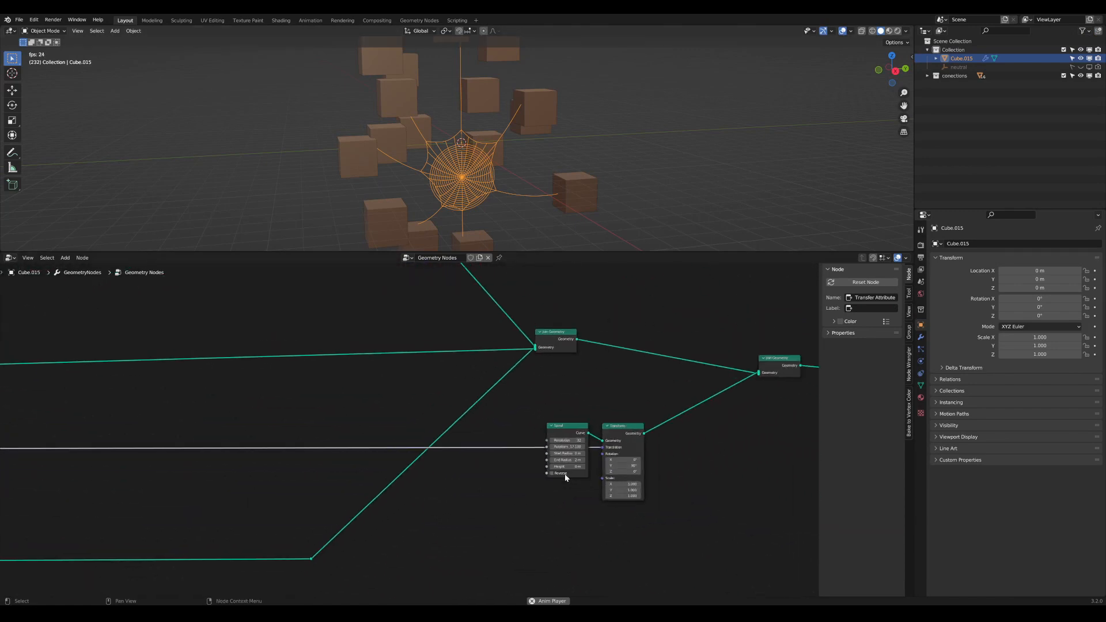
pyautogui.moveTo(550, 425); pyautogui.dragTo(595, 431)
pyautogui.scroll(9, 570, 474)
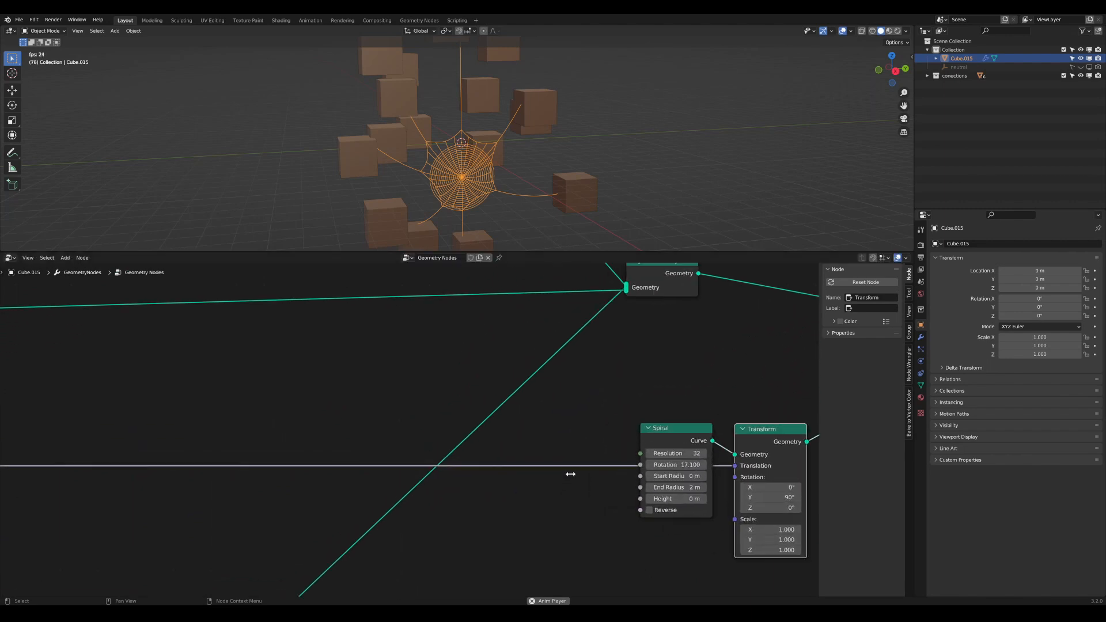
pyautogui.moveTo(571, 474); pyautogui.dragTo(445, 493, button='middle')
pyautogui.scroll(2, 445, 493)
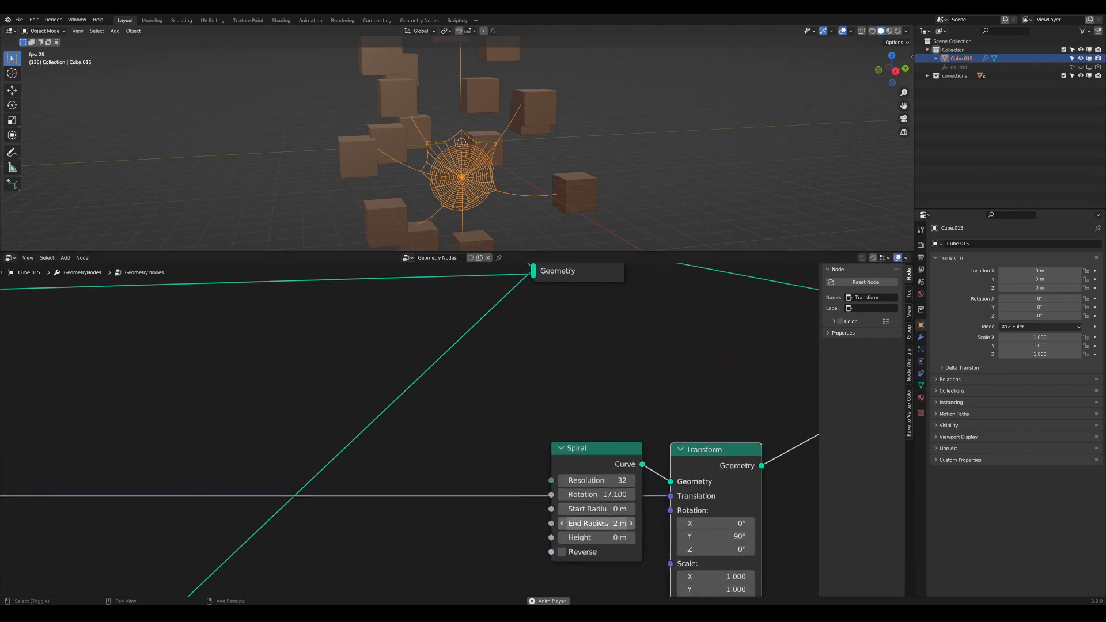
pyautogui.keyDown('shift'); pyautogui.moveTo(599, 523); pyautogui.dragTo(517, 523); pyautogui.keyUp('shift')
pyautogui.scroll(6, 490, 195)
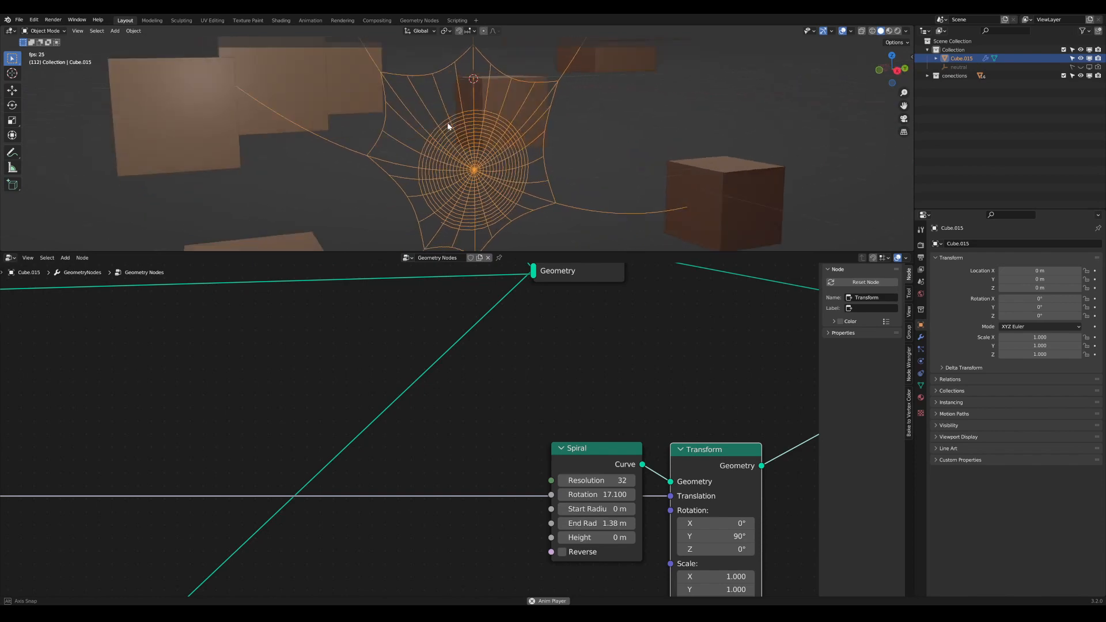
pyautogui.moveTo(425, 147); pyautogui.dragTo(442, 161, button='middle')
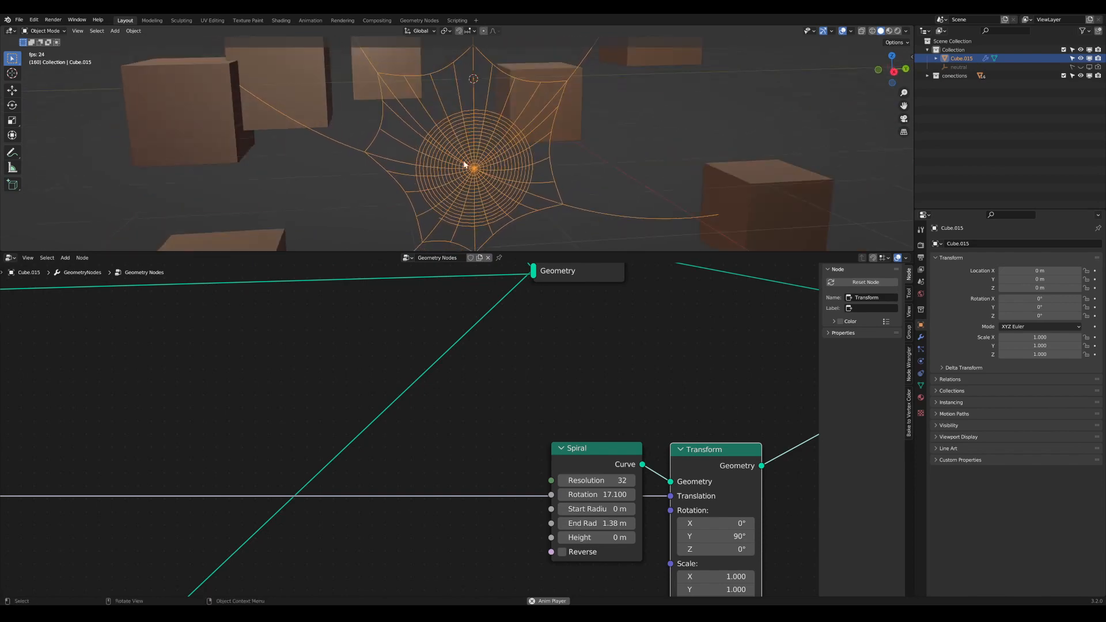
pyautogui.moveTo(533, 122)
pyautogui.mouseDown(button='middle')
pyautogui.moveTo(593, 98)
pyautogui.moveTo(538, 121)
pyautogui.moveTo(527, 141)
pyautogui.mouseUp(button='middle')
pyautogui.keyDown('shift'); pyautogui.moveTo(520, 189); pyautogui.dragTo(523, 157, button='middle'); pyautogui.keyUp('shift')
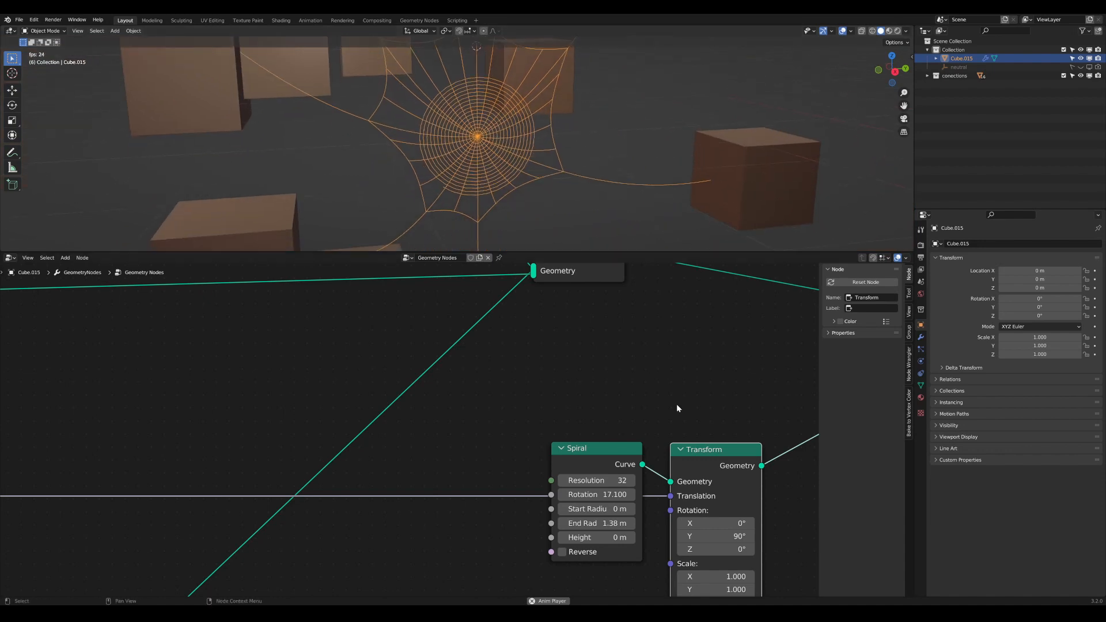
# Step: Make room between the nodes by moving the second Join Geometry outward and the Spiral and Transform nodes lower
pyautogui.scroll(-5, 661, 427)
pyautogui.moveTo(659, 426); pyautogui.dragTo(500, 457, button='middle')
pyautogui.scroll(-3, 500, 457)
pyautogui.moveTo(637, 387); pyautogui.dragTo(665, 383)
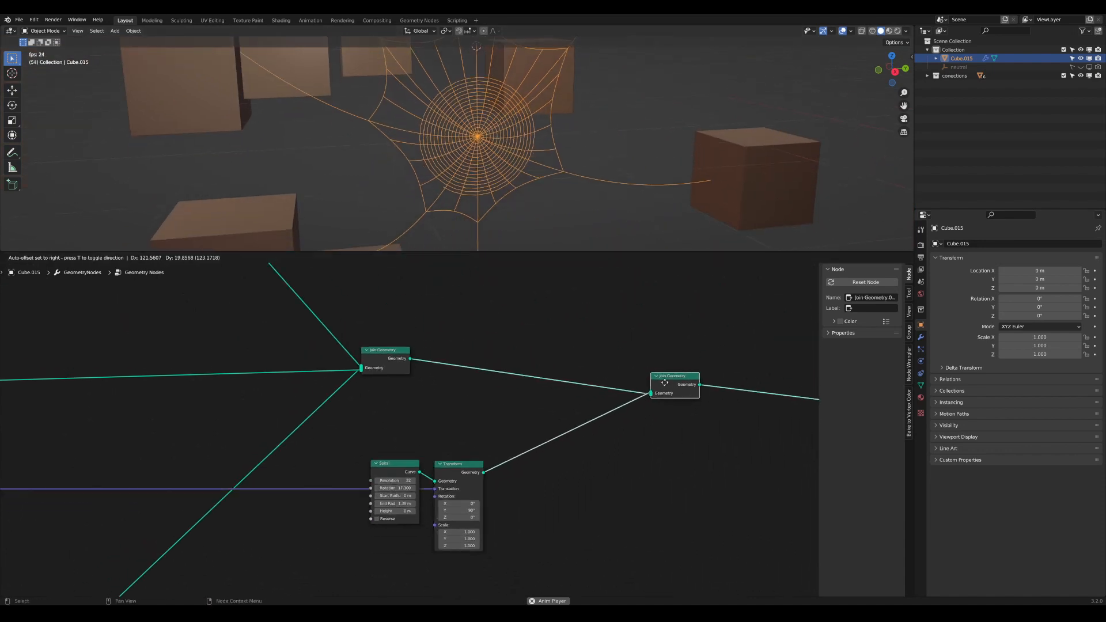
pyautogui.moveTo(518, 571); pyautogui.dragTo(394, 472)
pyautogui.moveTo(390, 465); pyautogui.dragTo(369, 557)
pyautogui.moveTo(409, 521); pyautogui.dragTo(421, 487, button='middle')
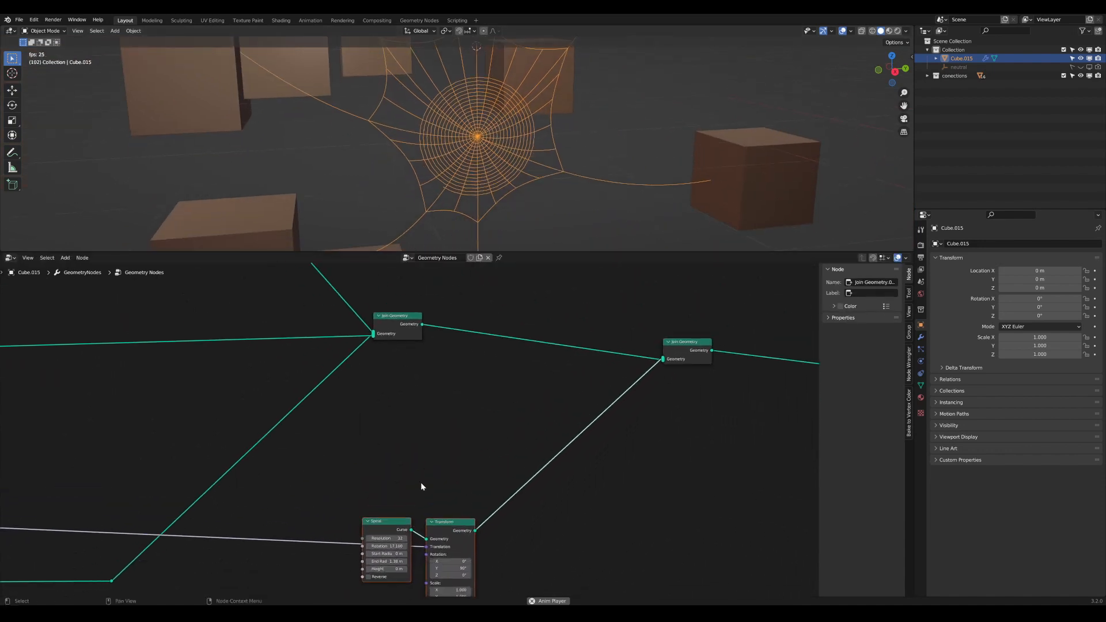
# Step: Add a Geometry Proximity node in the space between the first Join Geometry and the Spiral and Transform nodes
pyautogui.press('Tab')
pyautogui.write('pr')
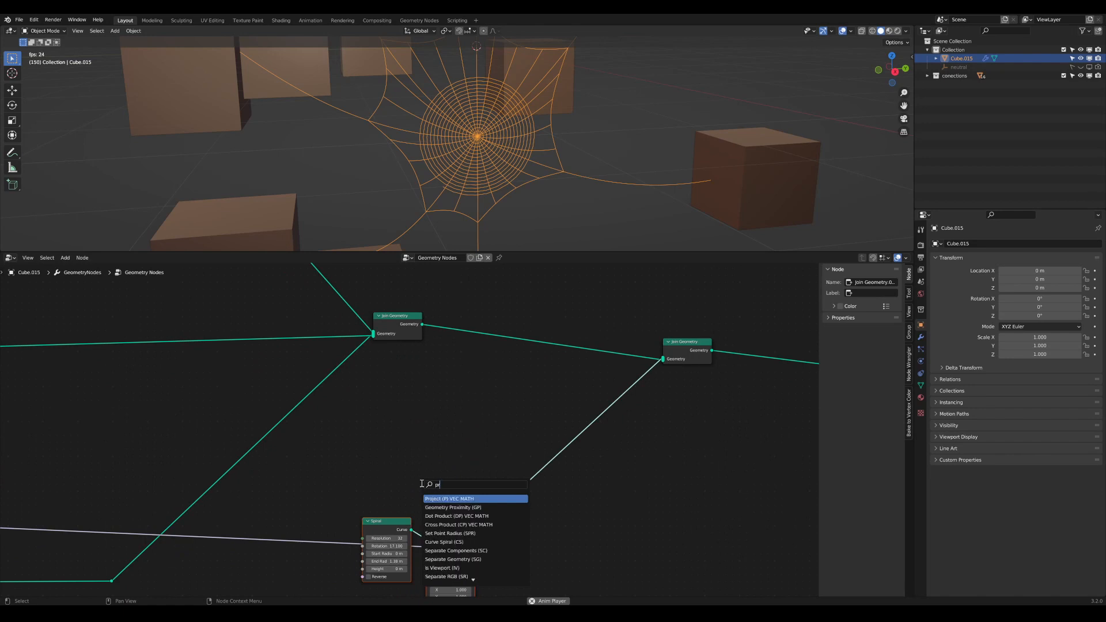
pyautogui.press('Down')
pyautogui.press('Return')
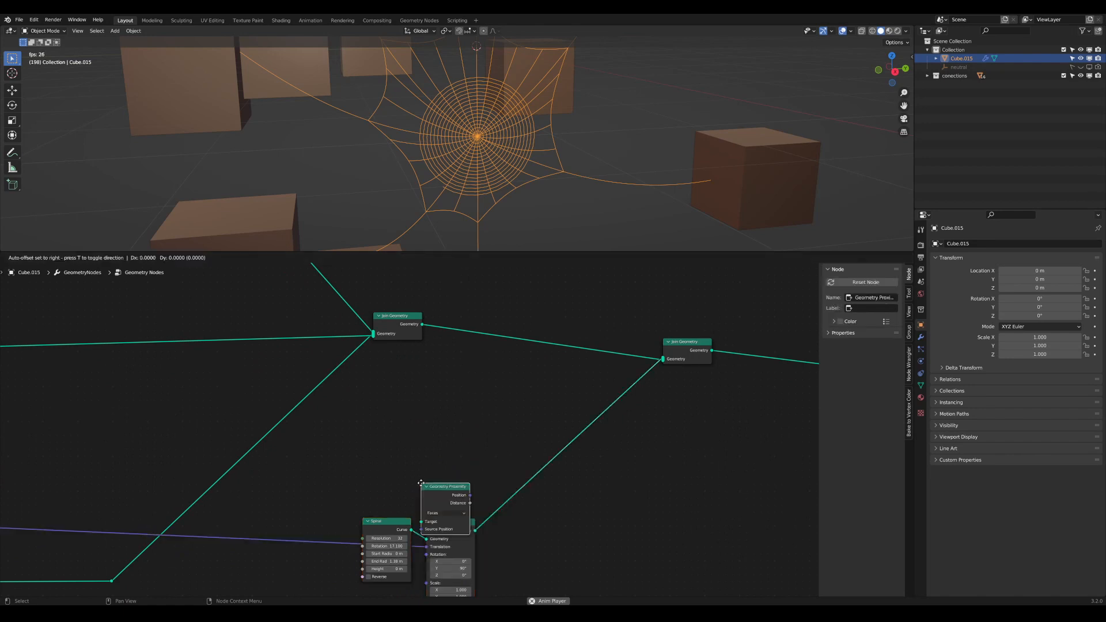
pyautogui.click(434, 397)
pyautogui.scroll(1, 434, 397)
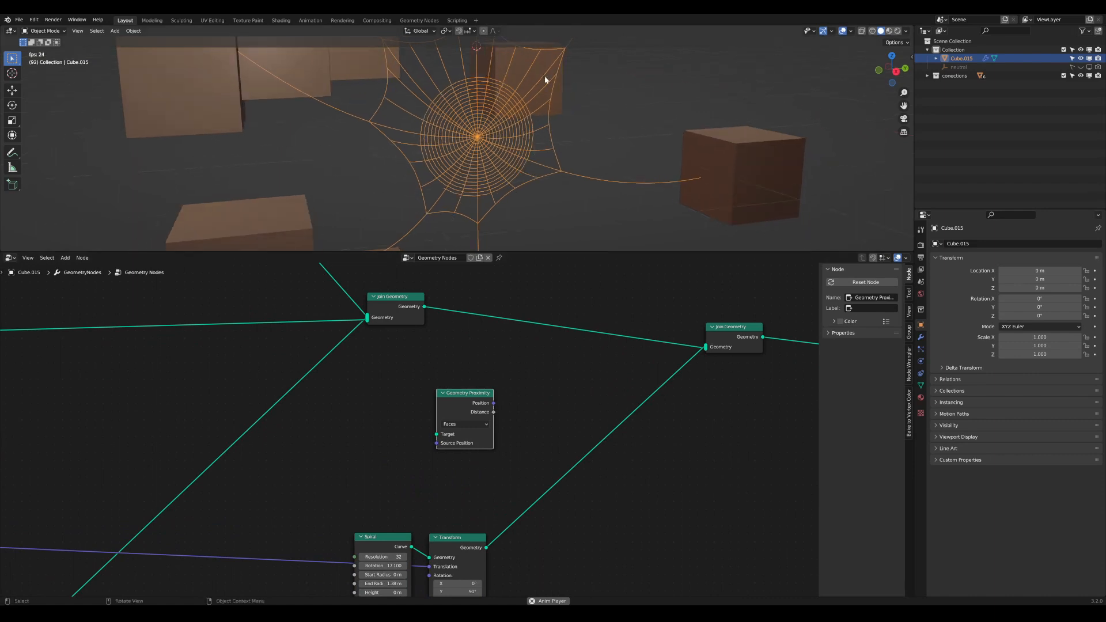
pyautogui.scroll(2, 457, 362)
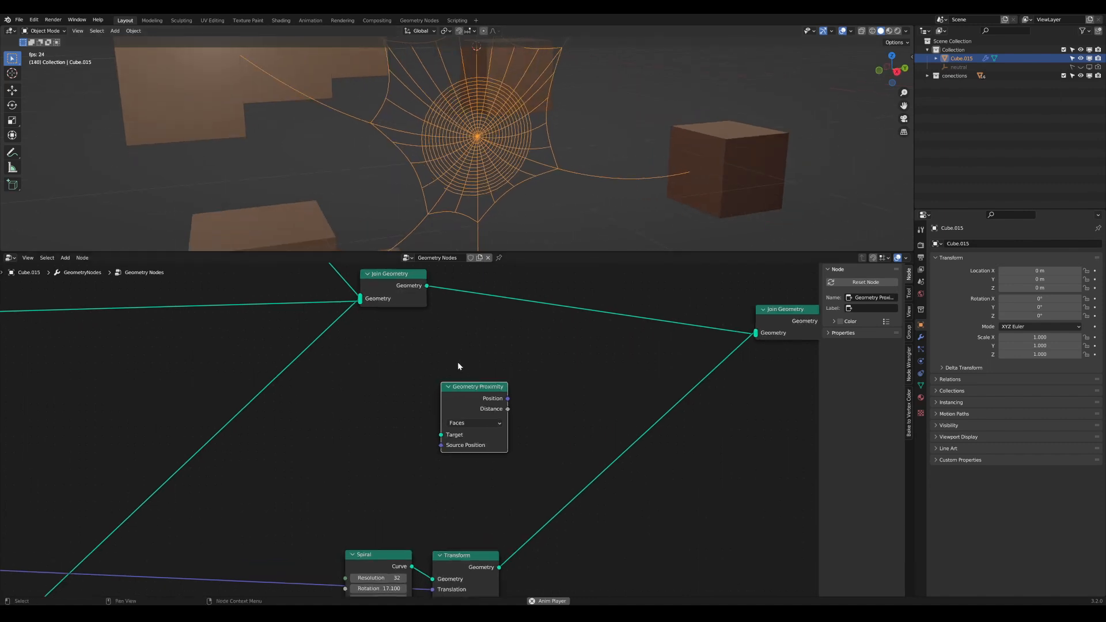
# Step: Preview the first Join Geometry, connect its output to Geometry Proximity's Target, and set the proximity mode to Points
pyautogui.moveTo(401, 324); pyautogui.dragTo(401, 309)
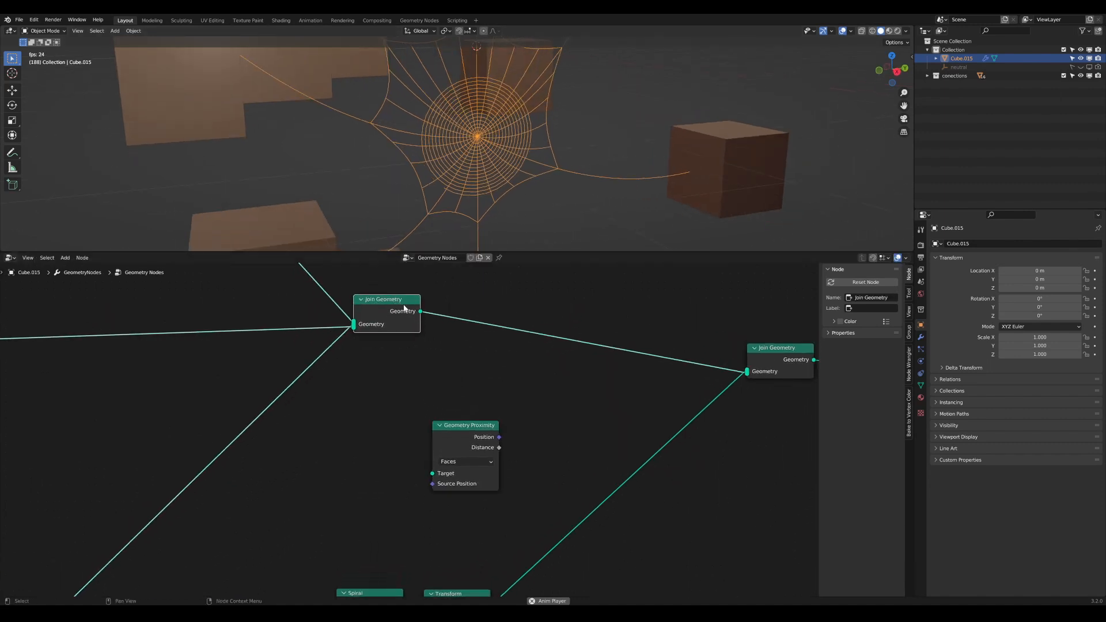
pyautogui.keyDown('ctrl'); pyautogui.keyDown('shift'); pyautogui.click(407, 311); pyautogui.keyUp('shift'); pyautogui.keyUp('ctrl')
pyautogui.moveTo(421, 312); pyautogui.dragTo(421, 456)
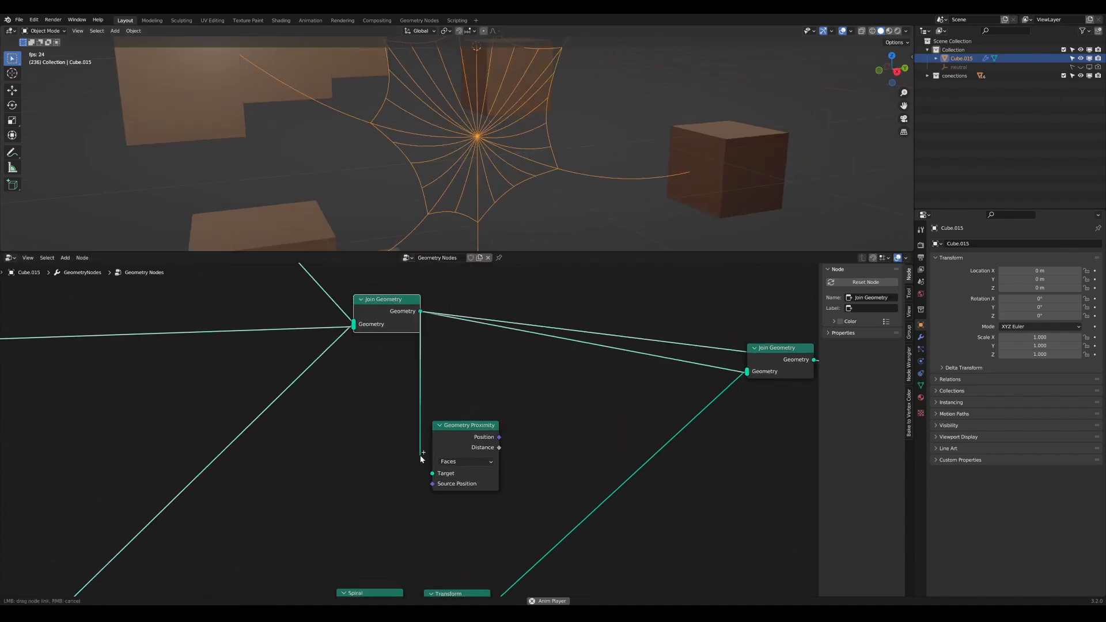
pyautogui.click(458, 463)
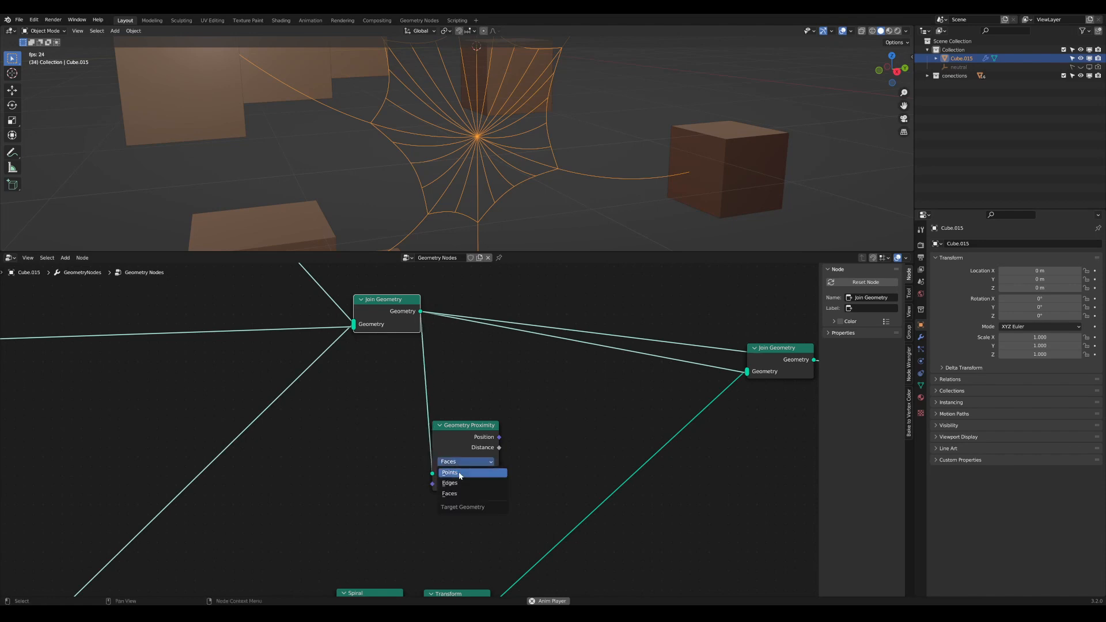
pyautogui.click(458, 472)
# Step: Move the second Join Geometry node lower and preview its combined output of web threads and spiral
pyautogui.scroll(-1, 523, 430)
pyautogui.scroll(-2, 523, 430)
pyautogui.moveTo(542, 410); pyautogui.dragTo(417, 345, button='middle')
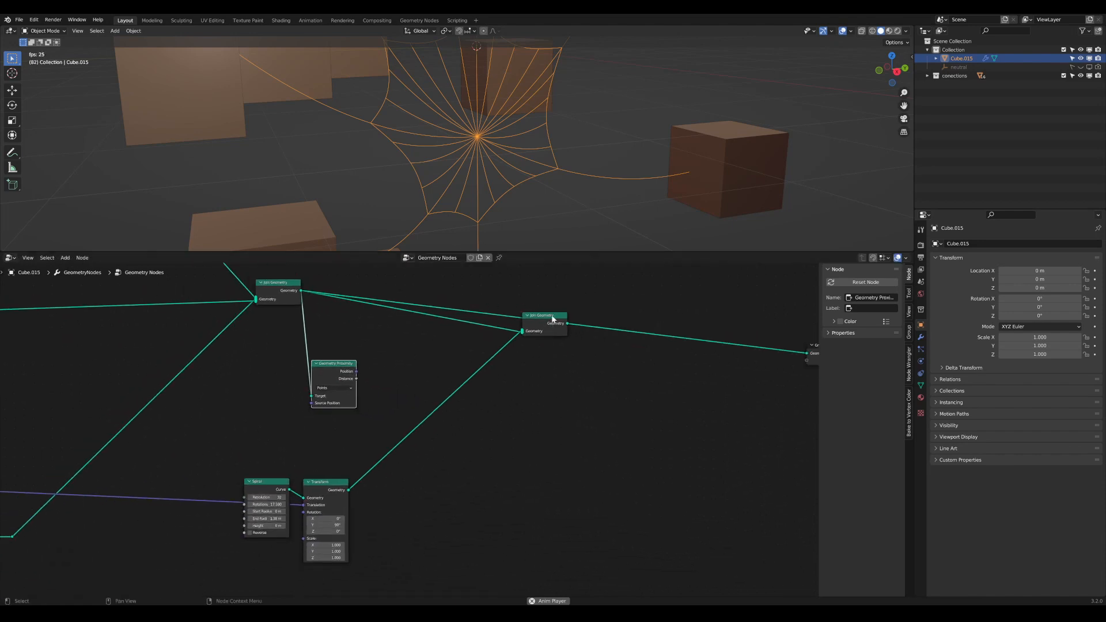
pyautogui.moveTo(552, 318); pyautogui.dragTo(567, 362)
pyautogui.keyDown('ctrl'); pyautogui.keyDown('shift'); pyautogui.click(567, 363); pyautogui.keyUp('shift'); pyautogui.keyUp('ctrl')
# Step: Shift the Spiral and Transform nodes slightly and insert a Set Position node between Transform and the second Join Geometry
pyautogui.moveTo(387, 434); pyautogui.dragTo(519, 414, button='middle')
pyautogui.scroll(1, 518, 414)
pyautogui.moveTo(392, 465); pyautogui.dragTo(381, 451)
pyautogui.moveTo(456, 468); pyautogui.dragTo(438, 454)
pyautogui.moveTo(469, 459); pyautogui.dragTo(373, 476, button='middle')
pyautogui.press('Tab')
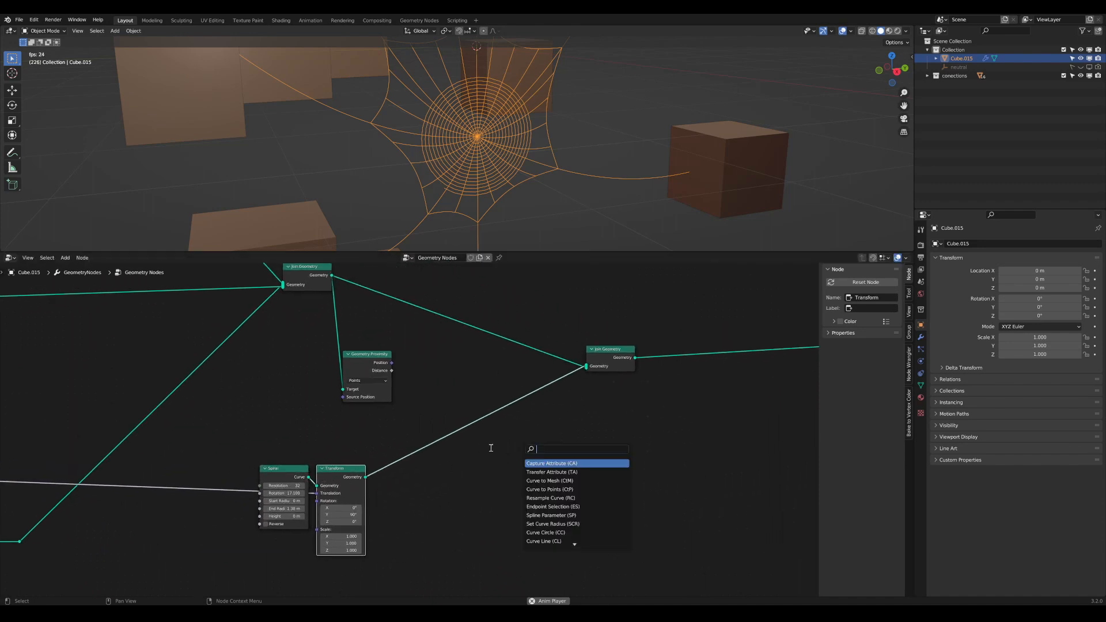
pyautogui.write('set')
pyautogui.click(537, 472)
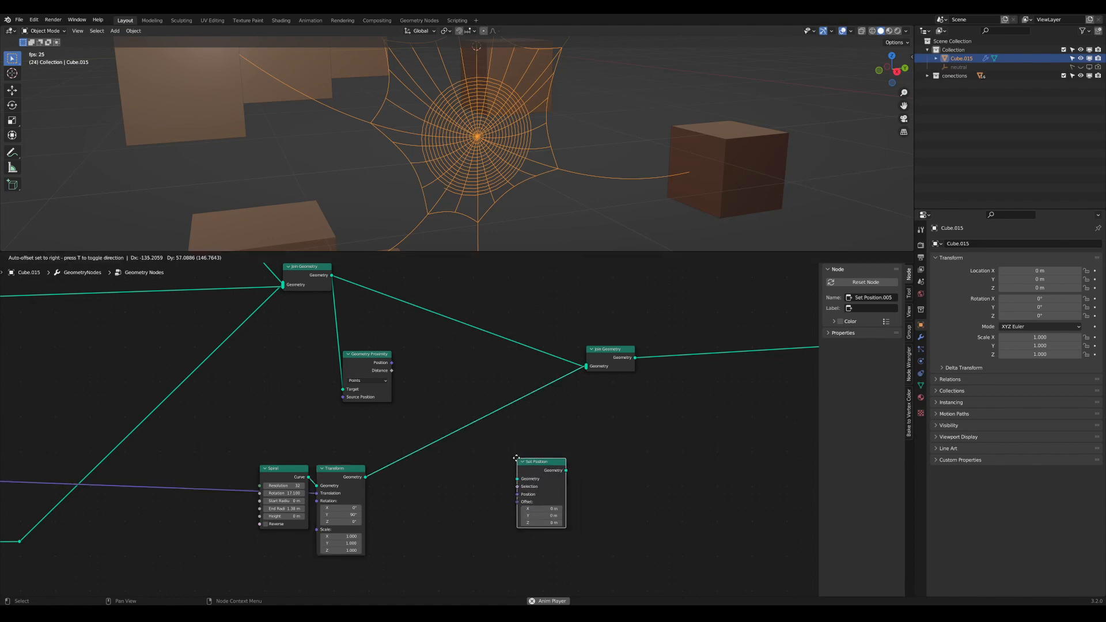
pyautogui.moveTo(496, 450); pyautogui.dragTo(496, 451)
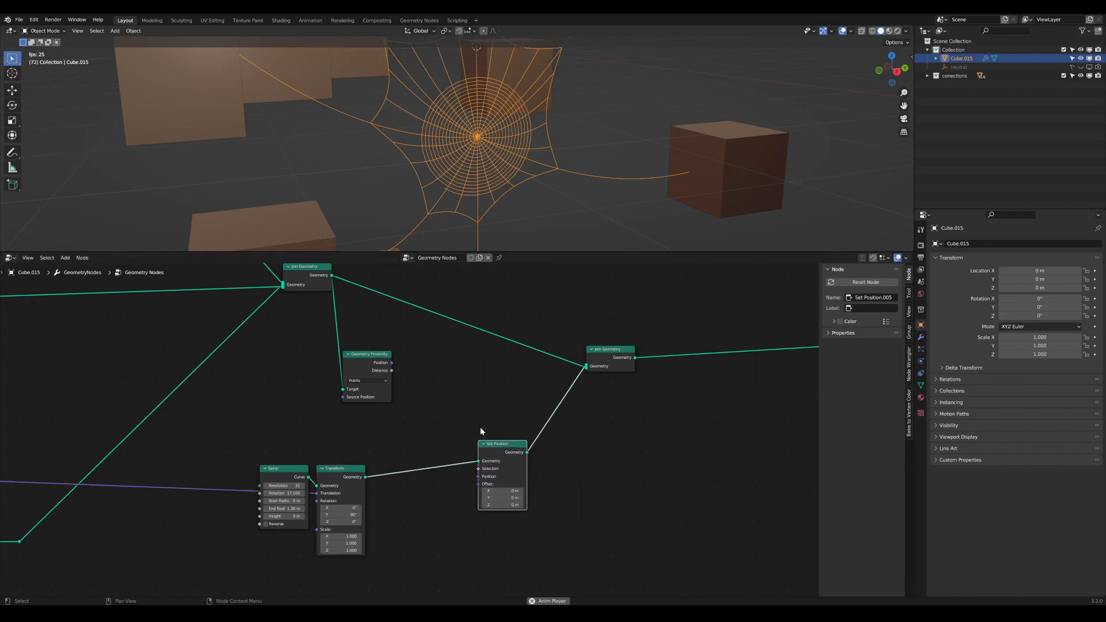
# Step: Connect Geometry Proximity's Position output to the Position input of the Set Position node
pyautogui.scroll(1, 477, 421)
pyautogui.moveTo(477, 421); pyautogui.dragTo(515, 423, button='middle')
pyautogui.scroll(2, 573, 392)
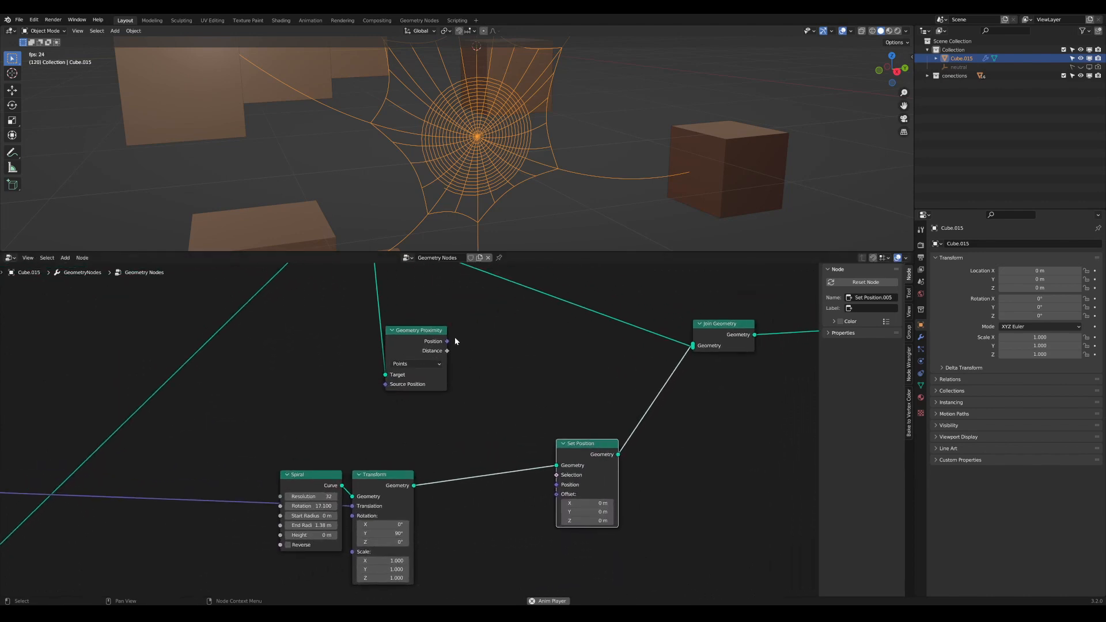
pyautogui.moveTo(444, 345); pyautogui.dragTo(437, 364)
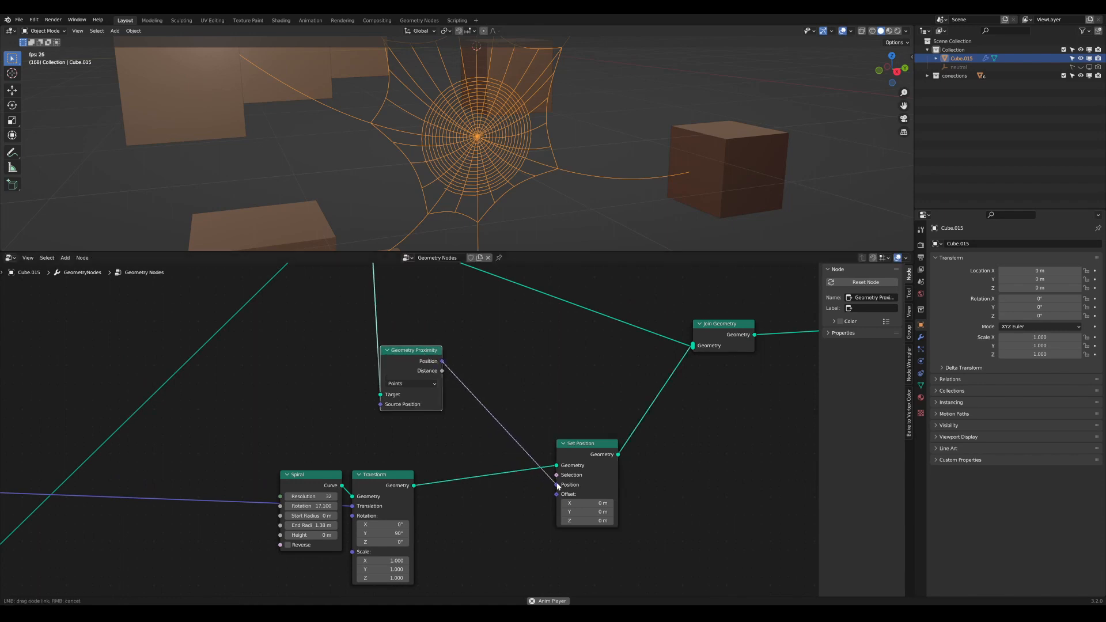
pyautogui.moveTo(558, 486); pyautogui.dragTo(558, 486)
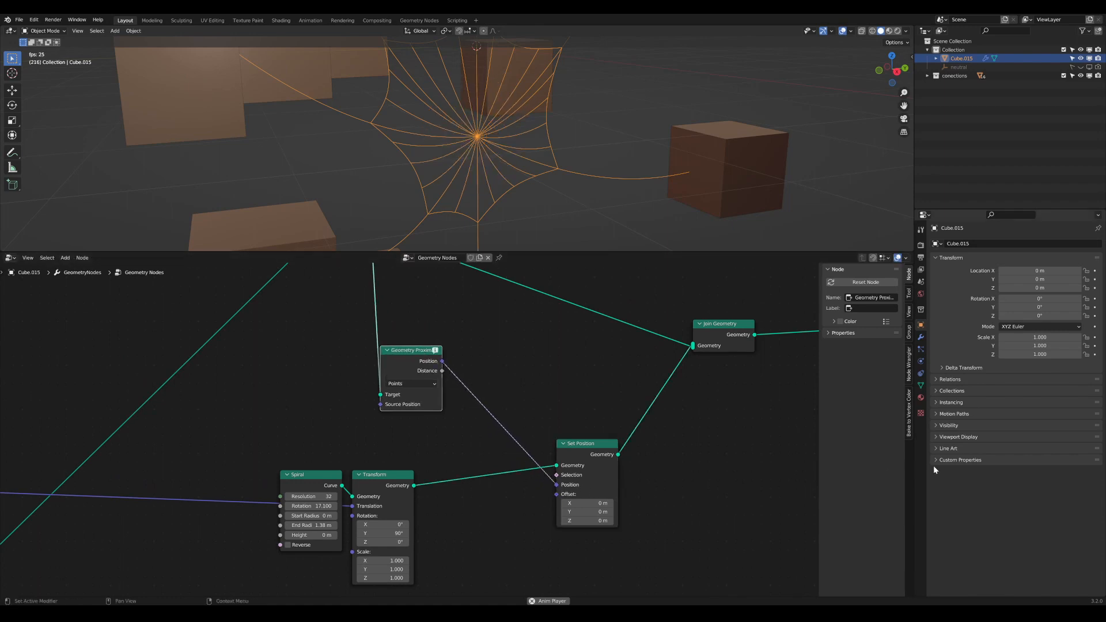
# Step: Space out the first Join Geometry and Geometry Proximity nodes so the link between them is clear
pyautogui.moveTo(457, 368); pyautogui.dragTo(466, 376, button='middle')
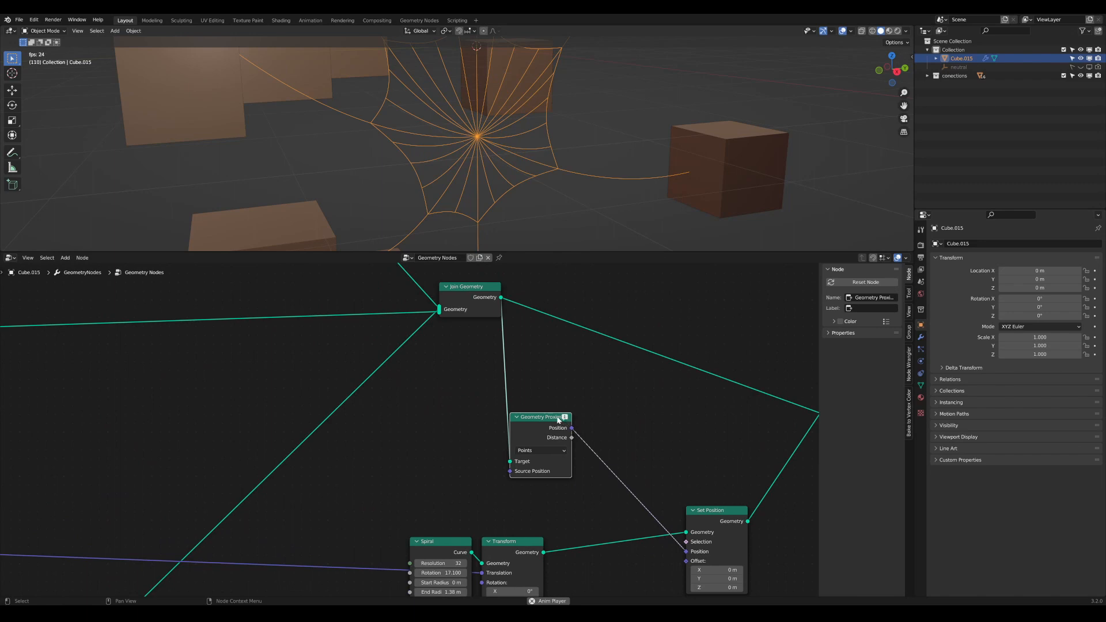
pyautogui.moveTo(558, 420); pyautogui.dragTo(495, 425)
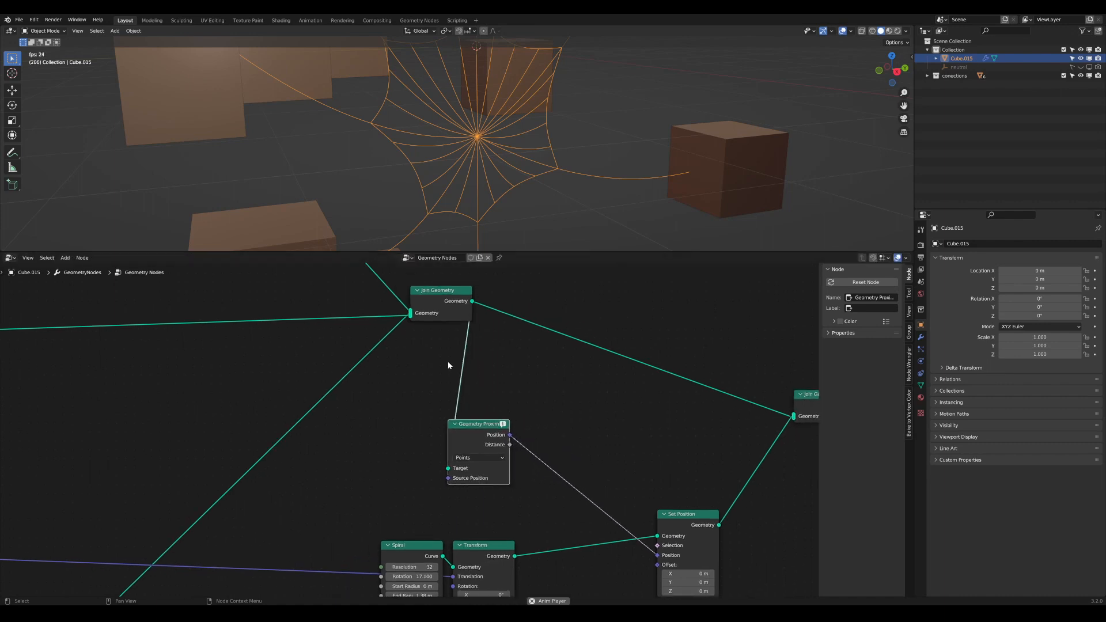
pyautogui.moveTo(457, 295); pyautogui.dragTo(478, 282)
pyautogui.moveTo(487, 330); pyautogui.dragTo(497, 376, button='middle')
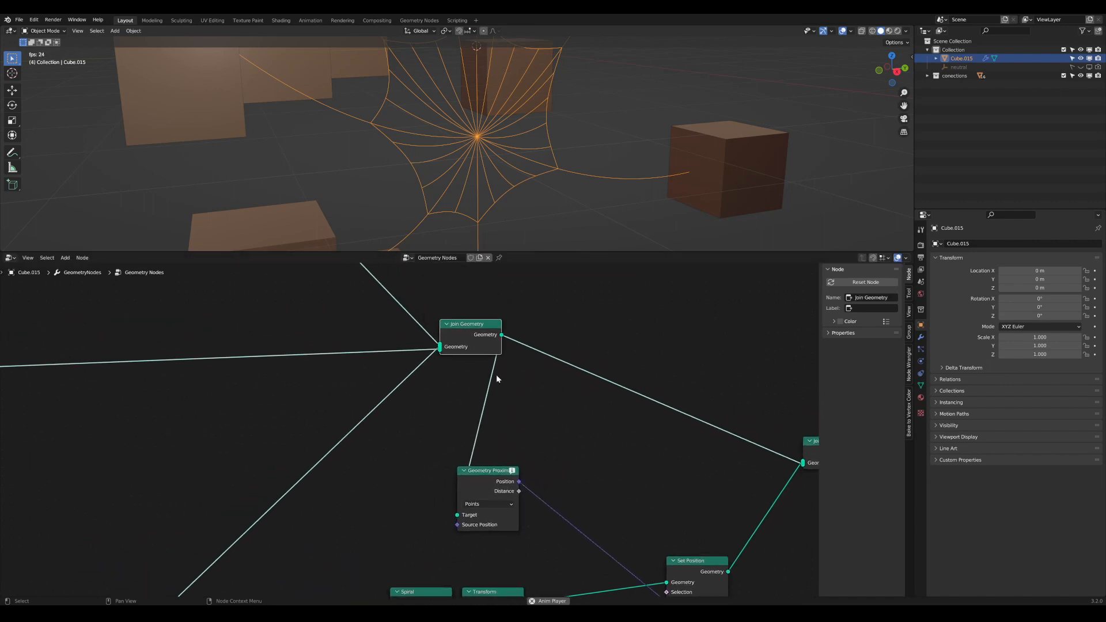
pyautogui.moveTo(481, 490); pyautogui.dragTo(477, 505)
pyautogui.moveTo(491, 442); pyautogui.dragTo(488, 469, button='middle')
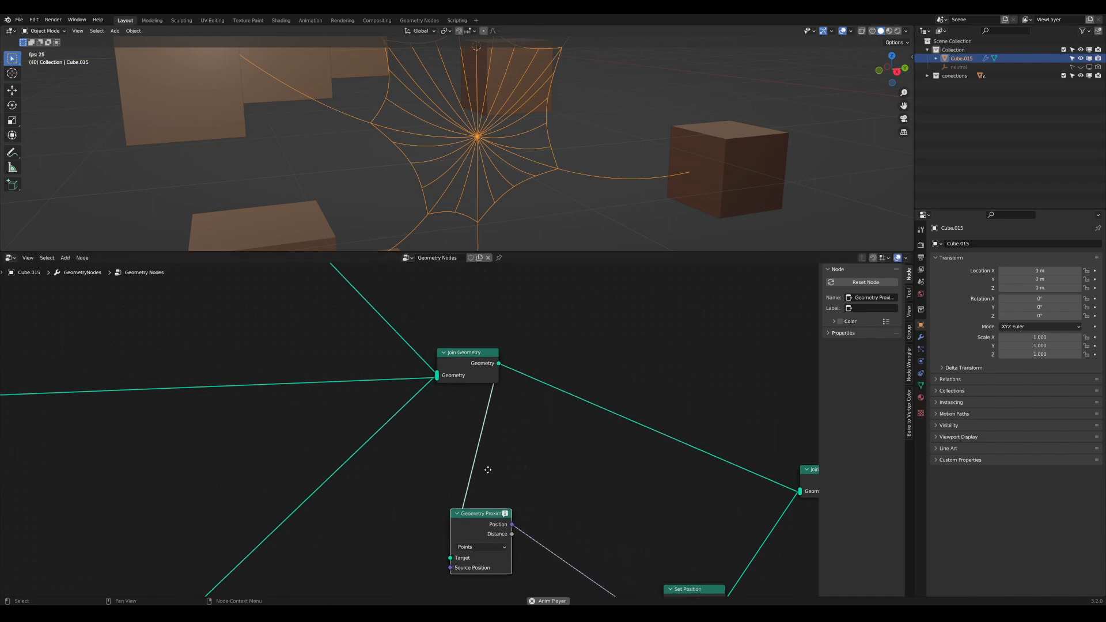
# Step: Compare the first Join Geometry's output with the second Join Geometry's output by previewing each in turn
pyautogui.keyDown('ctrl'); pyautogui.keyDown('shift'); pyautogui.click(475, 356); pyautogui.keyUp('shift'); pyautogui.keyUp('ctrl')
pyautogui.moveTo(493, 535); pyautogui.dragTo(488, 494, button='middle')
pyautogui.scroll(-1, 488, 493)
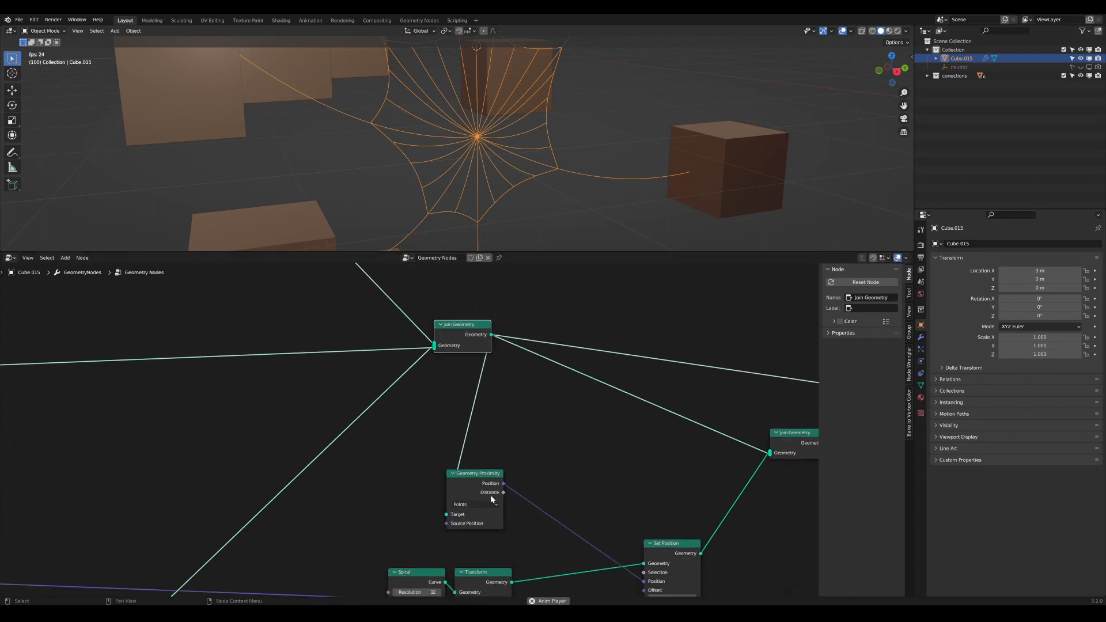
pyautogui.click(487, 476)
pyautogui.keyDown('ctrl'); pyautogui.keyDown('shift'); pyautogui.click(792, 447); pyautogui.keyUp('shift'); pyautogui.keyUp('ctrl')
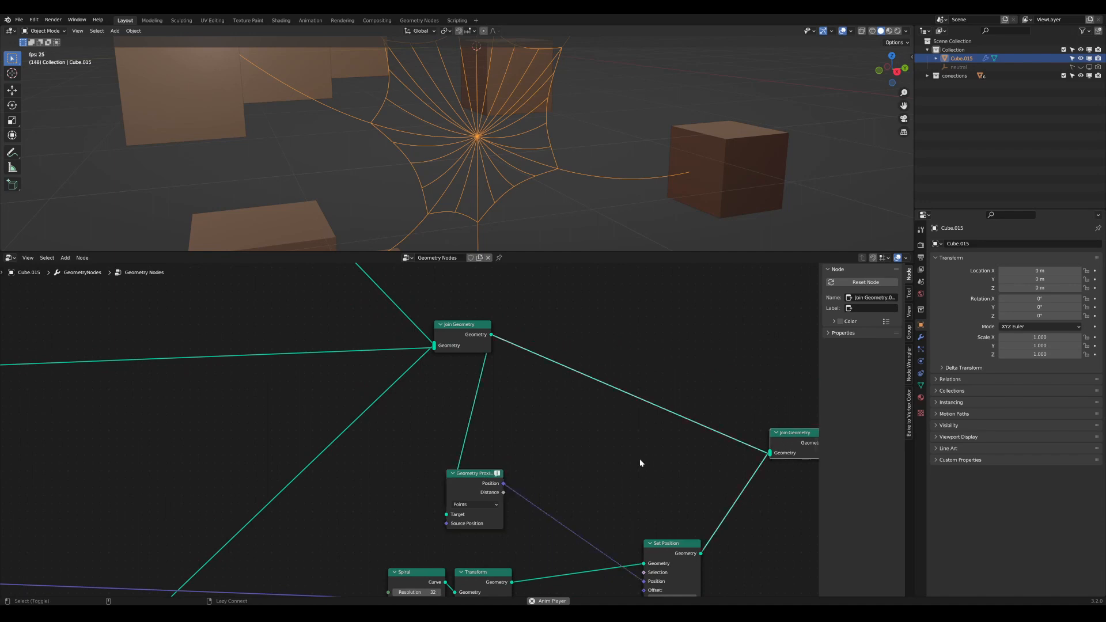
# Step: Insert a Curve to Mesh node between the first Join Geometry and Geometry Proximity's Target
pyautogui.scroll(1, 536, 426)
pyautogui.moveTo(501, 410); pyautogui.dragTo(491, 430, button='middle')
pyautogui.hotkey('shift', 'a')
pyautogui.write('s')
pyautogui.write('ctm')
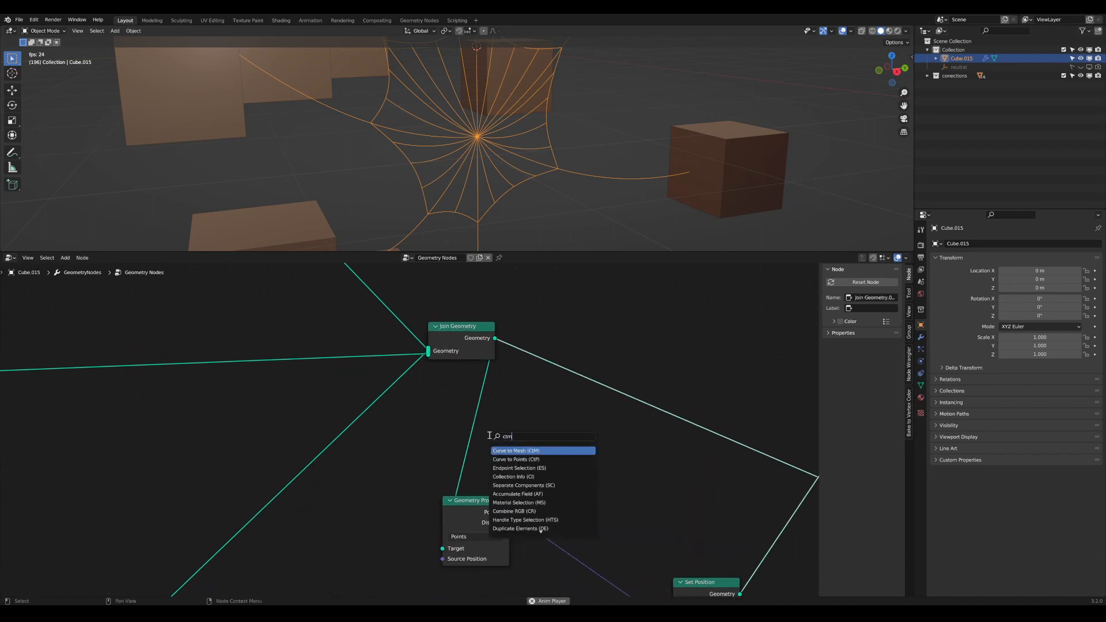
pyautogui.press('Return')
pyautogui.click(538, 417)
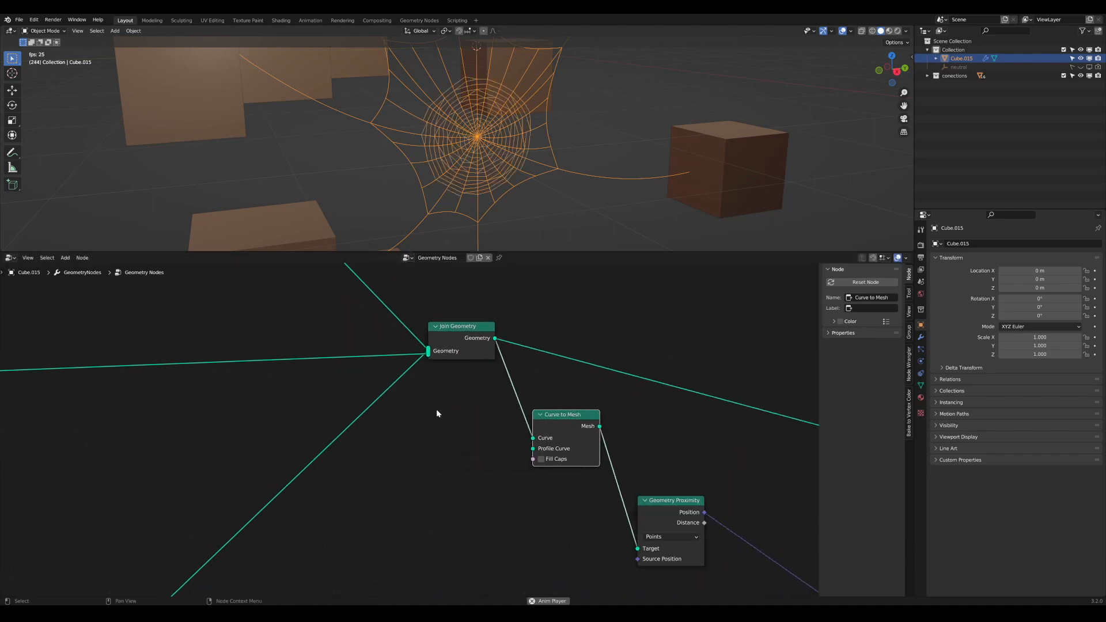
pyautogui.moveTo(581, 416); pyautogui.dragTo(482, 399)
# Step: Stack Curve to Mesh and Geometry Proximity under the first Join Geometry and bring Set Position and the second Join Geometry closer
pyautogui.scroll(-1, 482, 399)
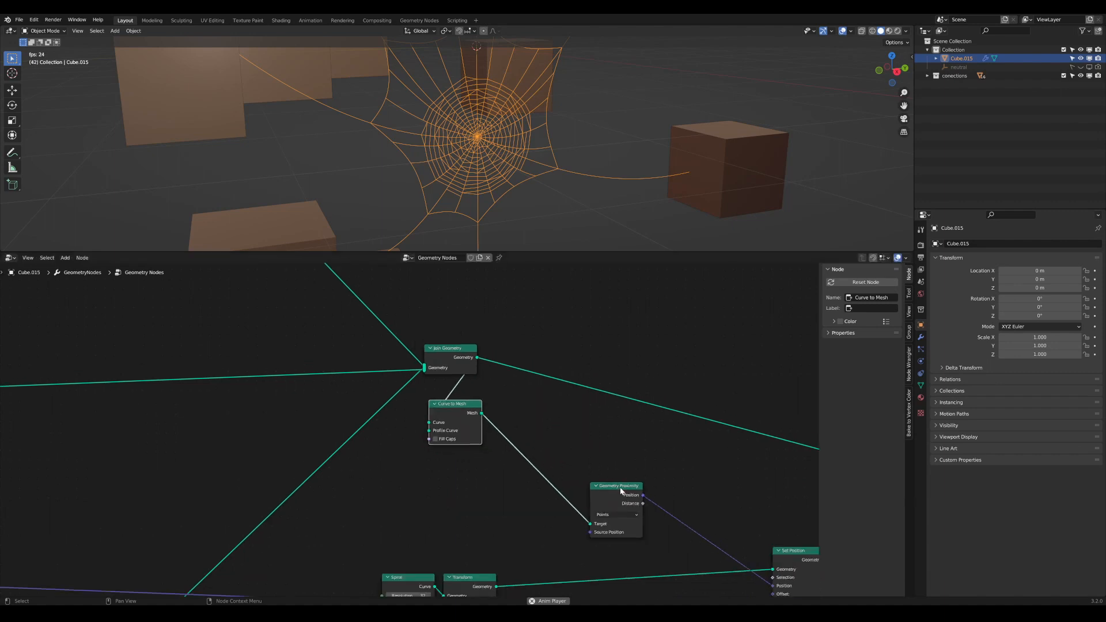
pyautogui.moveTo(620, 485); pyautogui.dragTo(459, 463)
pyautogui.moveTo(485, 519); pyautogui.dragTo(444, 407)
pyautogui.moveTo(446, 406); pyautogui.dragTo(449, 394)
pyautogui.scroll(-4, 443, 406)
pyautogui.moveTo(501, 449); pyautogui.dragTo(478, 399, button='middle')
pyautogui.scroll(1, 457, 544)
pyautogui.moveTo(478, 569); pyautogui.dragTo(424, 506)
pyautogui.moveTo(695, 465); pyautogui.dragTo(616, 454)
pyautogui.moveTo(537, 416); pyautogui.dragTo(614, 517, button='middle')
pyautogui.scroll(3, 611, 512)
# Step: Preview the first Join Geometry's output without the spiral and examine the threads and surrounding node connections
pyautogui.keyDown('ctrl'); pyautogui.keyDown('shift'); pyautogui.click(521, 398); pyautogui.keyUp('shift'); pyautogui.keyUp('ctrl')
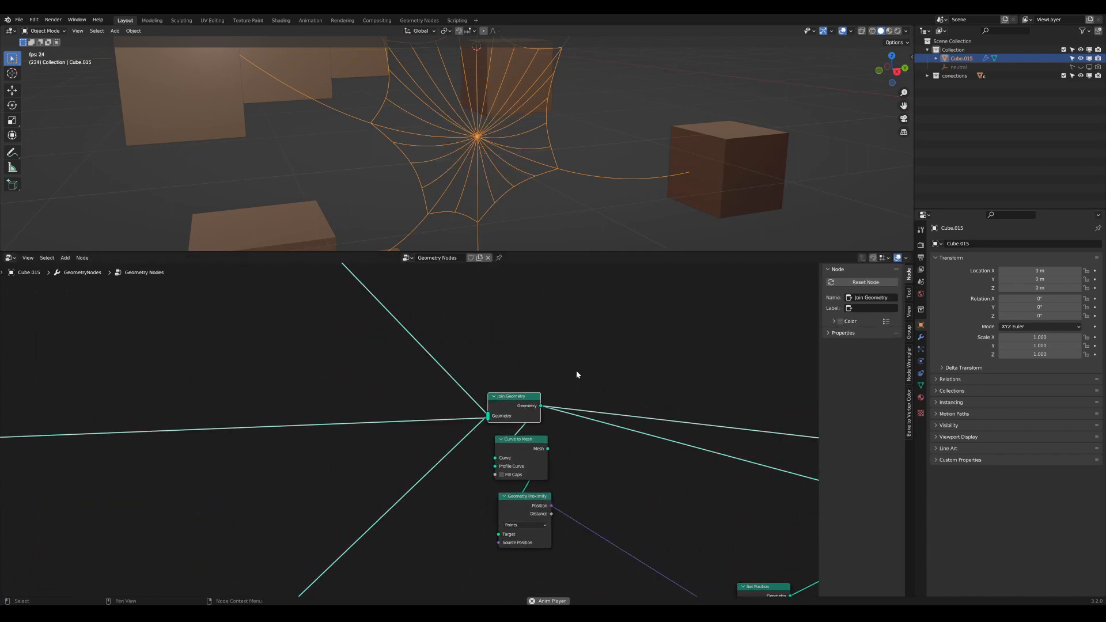
pyautogui.moveTo(590, 409); pyautogui.dragTo(339, 424, button='middle')
pyautogui.moveTo(727, 489); pyautogui.dragTo(794, 525, button='middle')
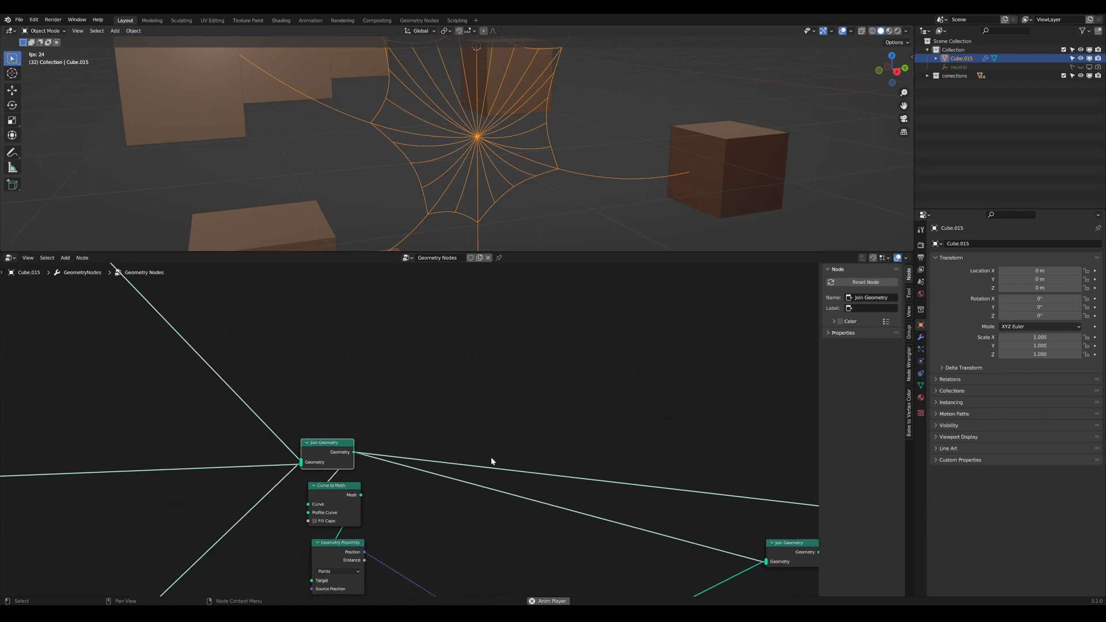
pyautogui.scroll(3, 489, 458)
pyautogui.moveTo(440, 467); pyautogui.dragTo(549, 462, button='middle')
pyautogui.scroll(6, 550, 465)
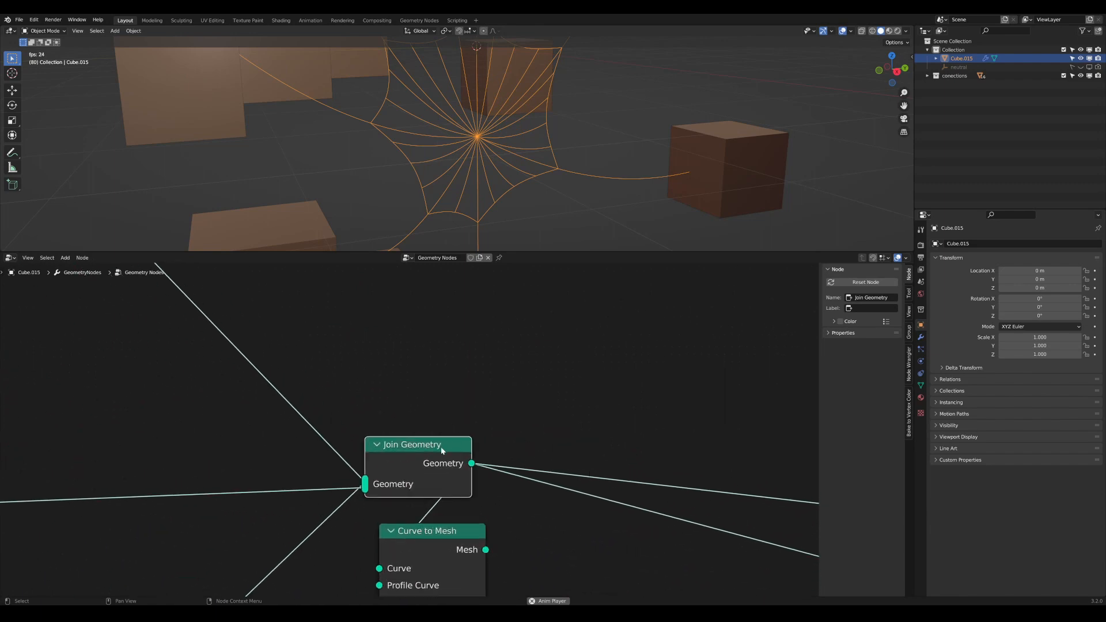
pyautogui.scroll(-5, 441, 447)
pyautogui.moveTo(417, 559); pyautogui.dragTo(438, 482, button='middle')
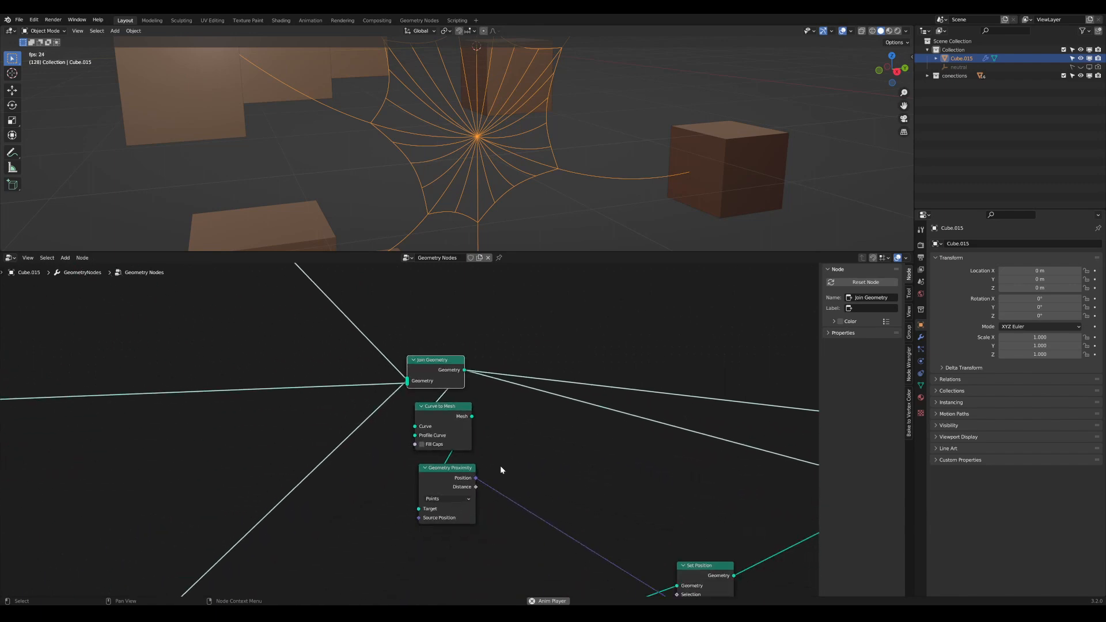
pyautogui.moveTo(516, 460); pyautogui.dragTo(572, 481, button='middle')
pyautogui.scroll(-6, 346, 439)
pyautogui.keyDown('alt'); pyautogui.keyDown('shift'); pyautogui.click(367, 452); pyautogui.keyUp('shift'); pyautogui.keyUp('alt')
pyautogui.keyDown('alt'); pyautogui.keyDown('shift'); pyautogui.click(294, 424); pyautogui.keyUp('shift'); pyautogui.keyUp('alt')
pyautogui.scroll(5, 415, 423)
# Step: Insert an Instance on Points node between the first Join Geometry and the Group Output, placed above the other nodes
pyautogui.press('Tab')
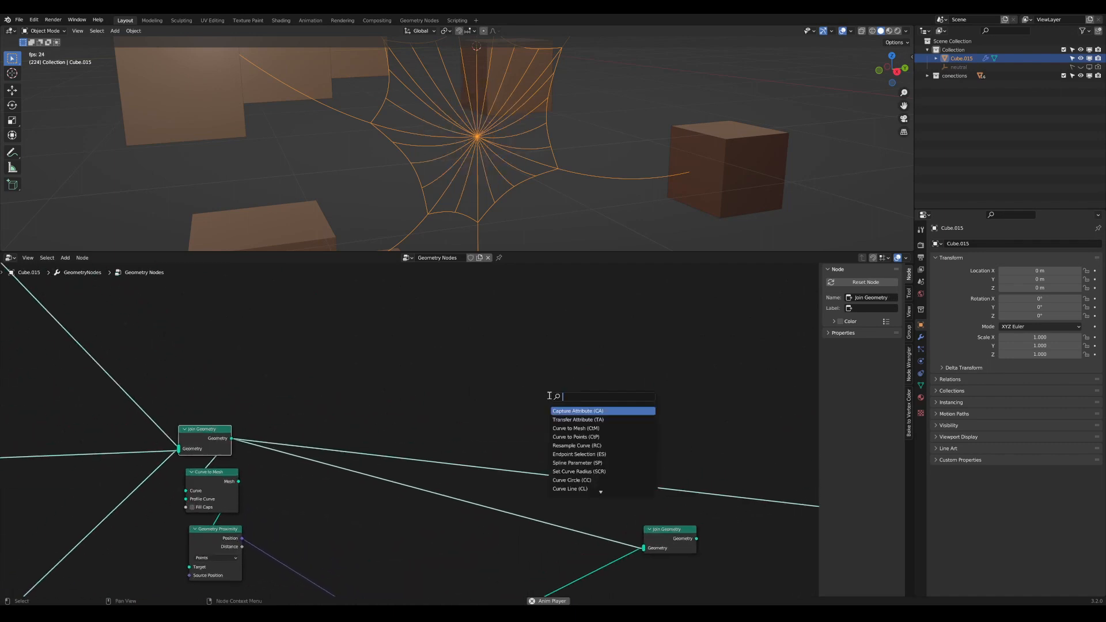
pyautogui.write('iop')
pyautogui.press('Return')
pyautogui.click(554, 405)
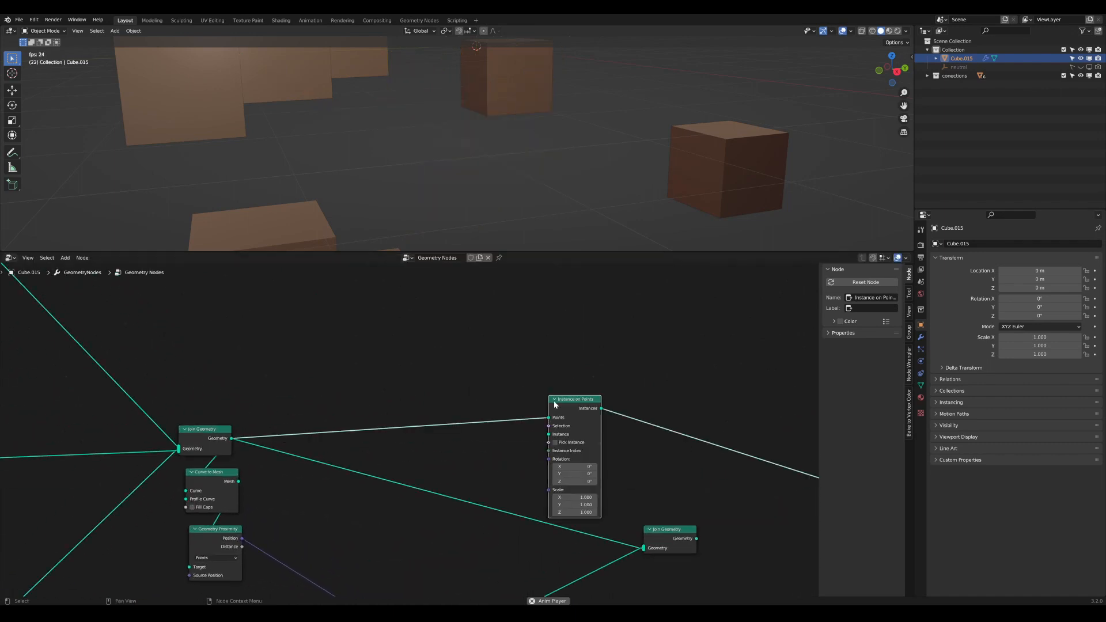
pyautogui.moveTo(556, 405); pyautogui.dragTo(528, 345)
# Step: Add a Cube node, connect its Mesh to the Instance input, and set the instance Scale to 0.03 on all axes
pyautogui.press('Tab')
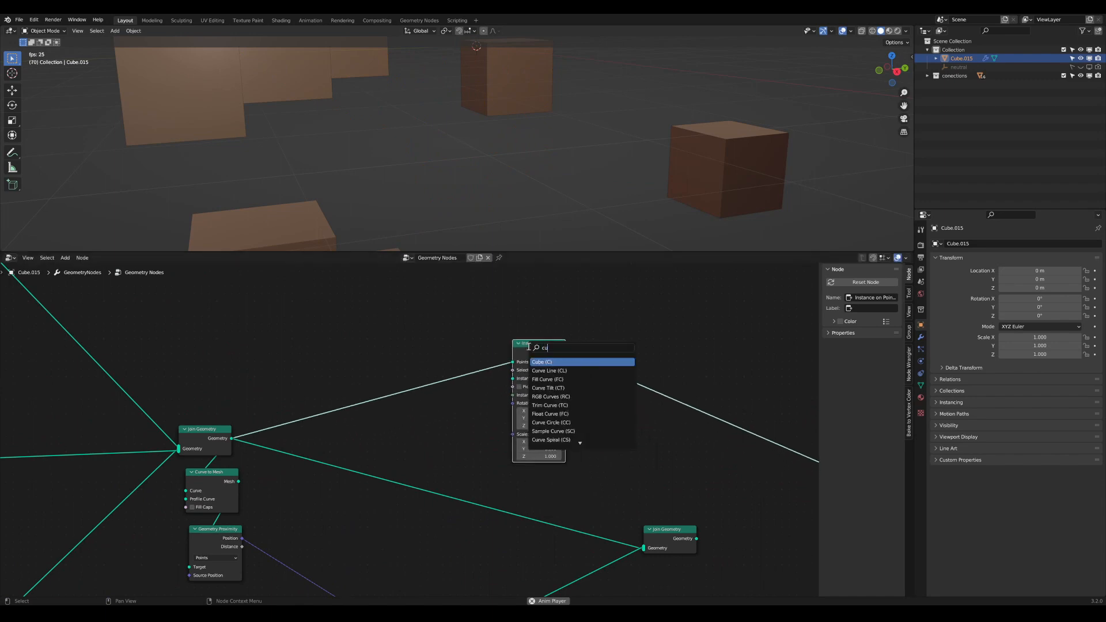
pyautogui.write('cube')
pyautogui.press('Return')
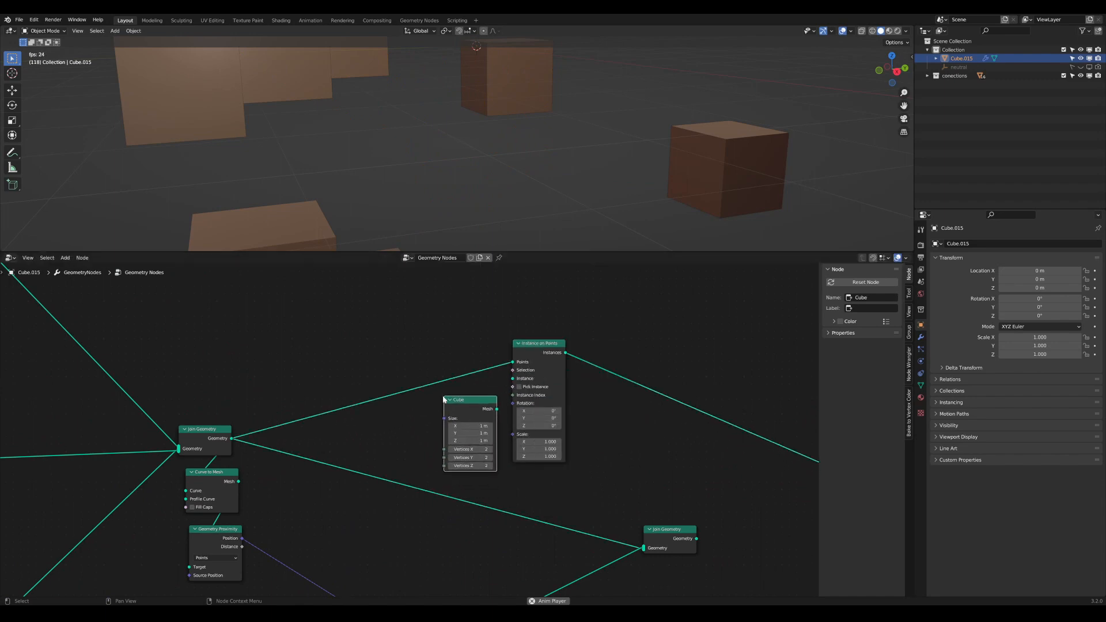
pyautogui.moveTo(512, 383); pyautogui.dragTo(512, 379)
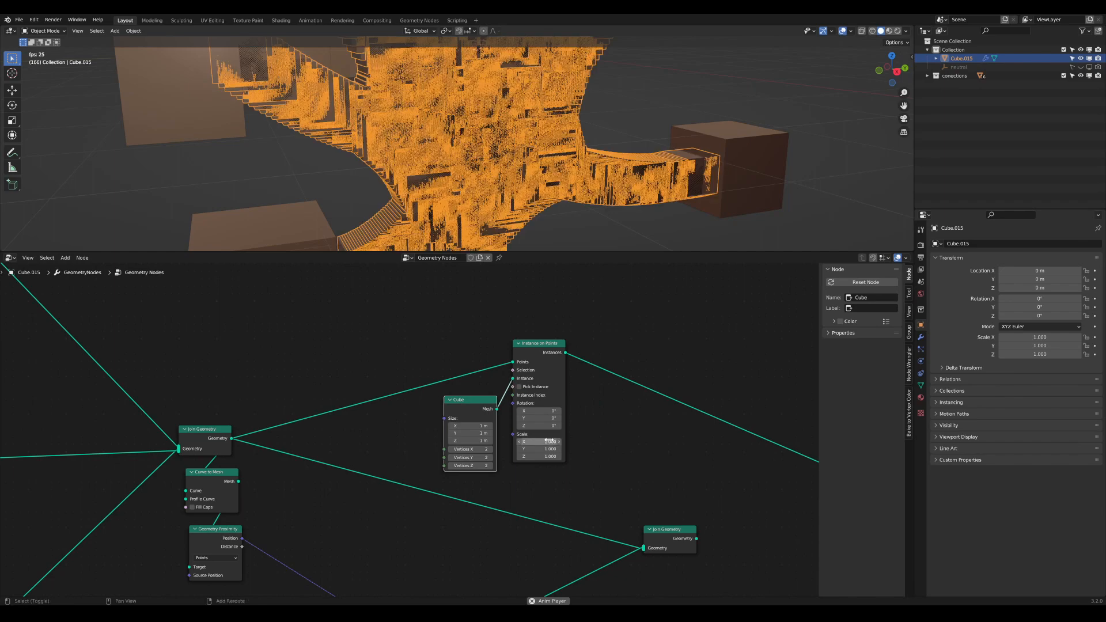
pyautogui.moveTo(539, 455); pyautogui.dragTo(484, 455)
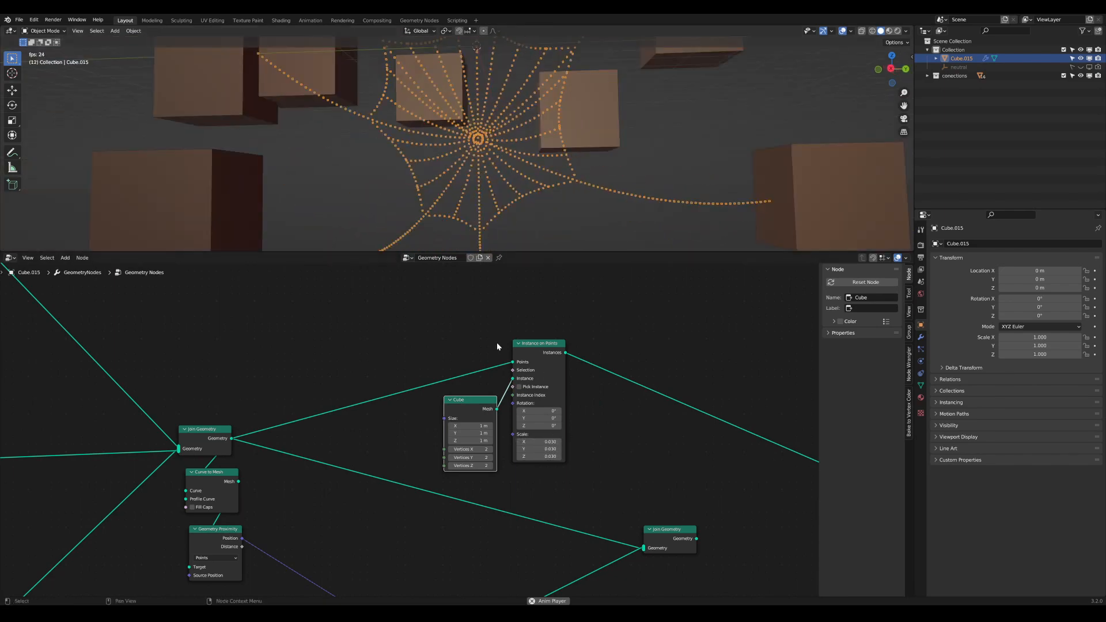
# Step: Connect Instance on Points' output to the second Join Geometry and preview that node's combined result
pyautogui.scroll(-2, 518, 392)
pyautogui.keyDown('alt'); pyautogui.moveTo(523, 373); pyautogui.dragTo(521, 327); pyautogui.keyUp('alt')
pyautogui.hotkey('ctrl', 'z')
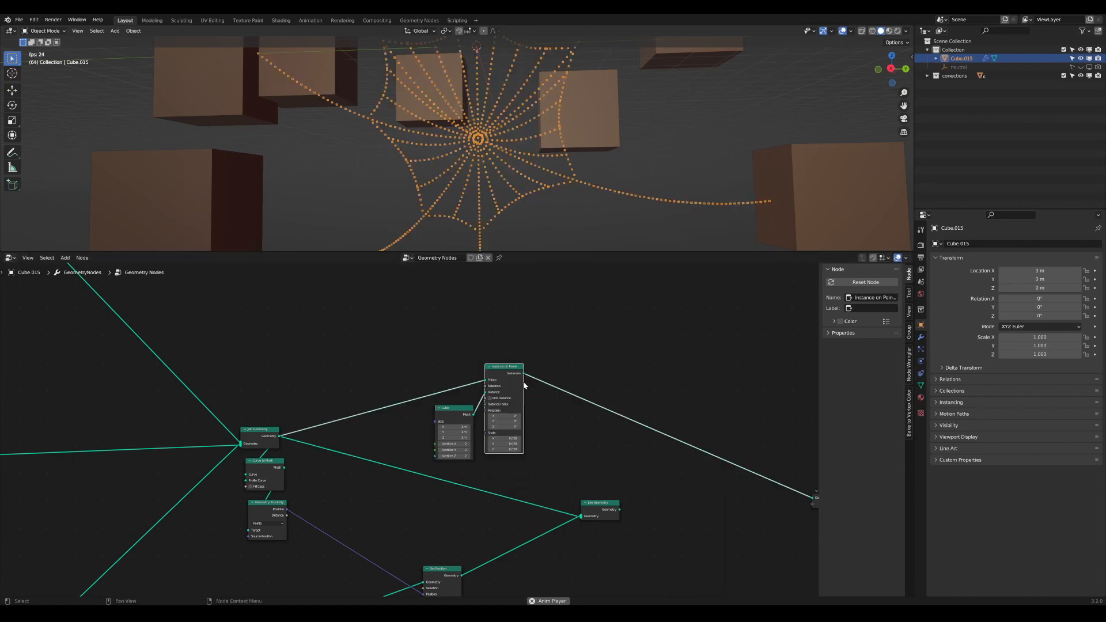
pyautogui.keyDown('alt'); pyautogui.moveTo(539, 423); pyautogui.dragTo(592, 504, button='right'); pyautogui.keyUp('alt')
pyautogui.keyDown('ctrl'); pyautogui.keyDown('shift'); pyautogui.click(608, 507); pyautogui.keyUp('shift'); pyautogui.keyUp('ctrl')
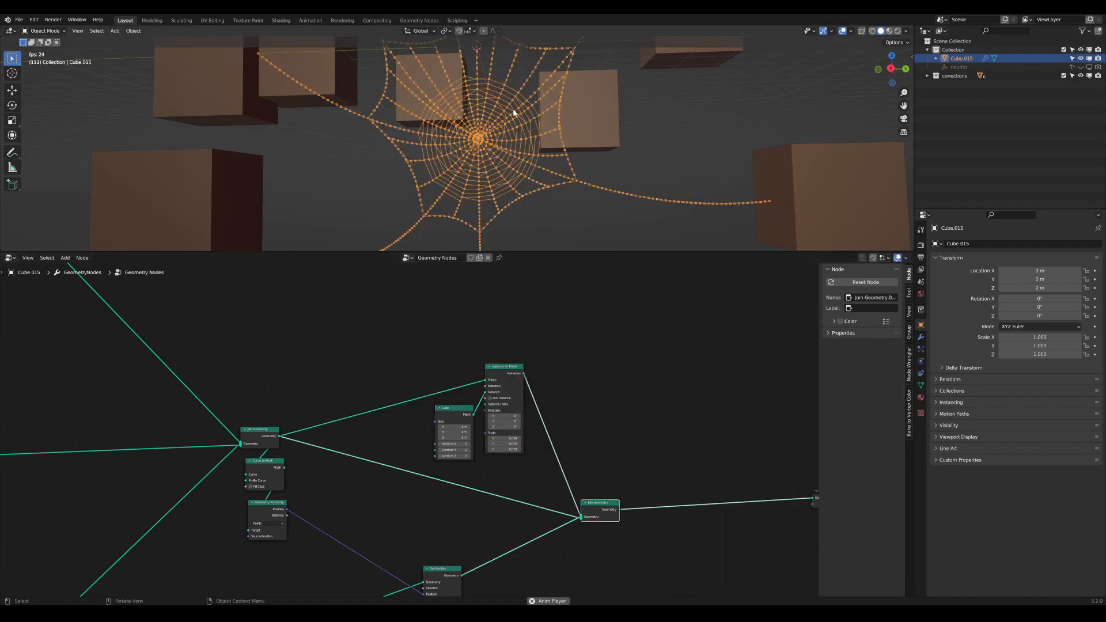
# Step: Disconnect Set Position from the second Join Geometry and move Curve to Mesh lower, away from the first Join Geometry
pyautogui.scroll(-2, 521, 506)
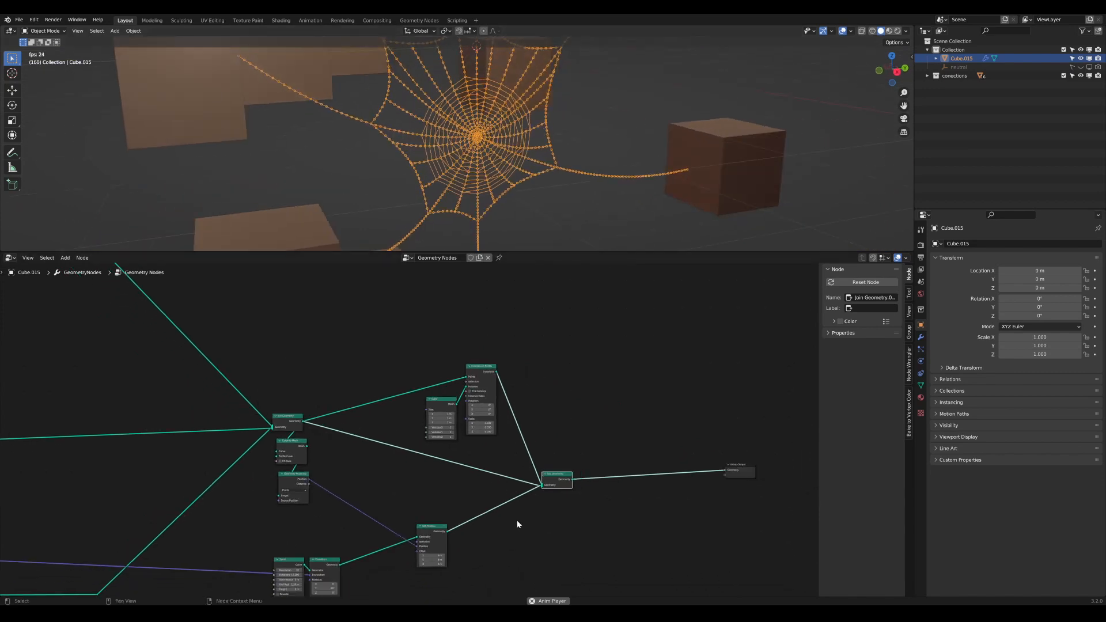
pyautogui.scroll(2, 433, 565)
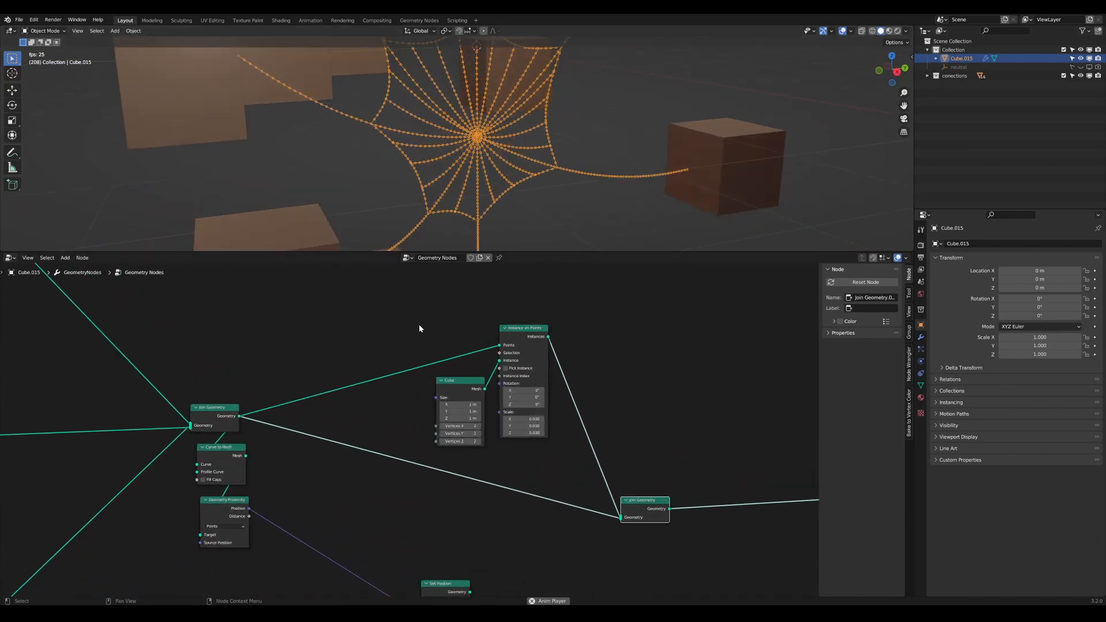
pyautogui.moveTo(422, 531); pyautogui.dragTo(603, 440, button='middle')
pyautogui.click(618, 488)
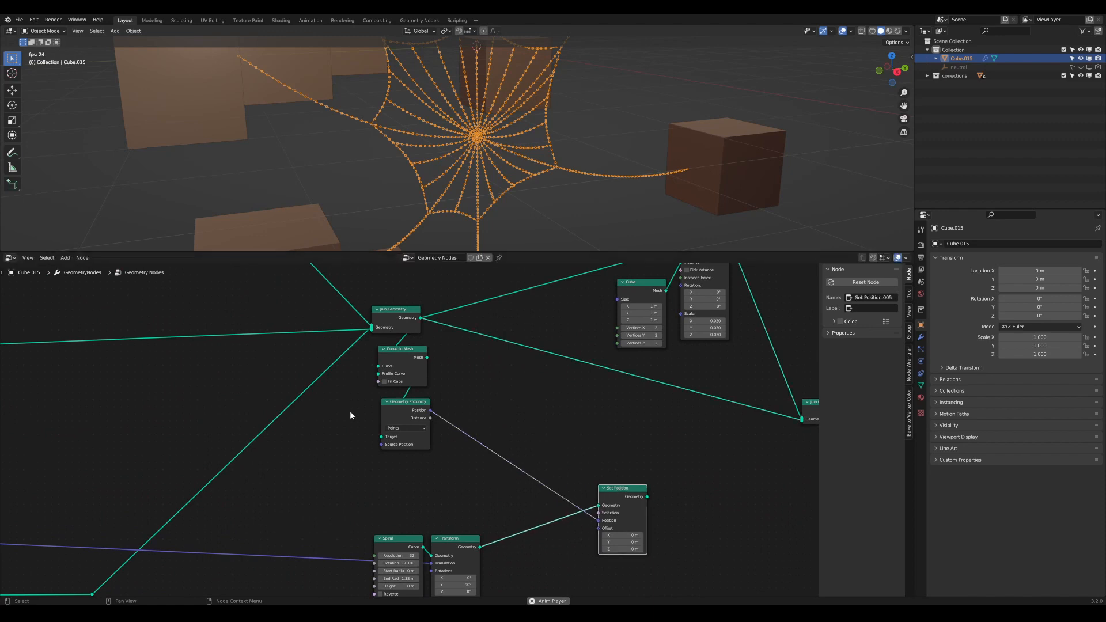
pyautogui.moveTo(403, 349); pyautogui.dragTo(410, 379)
pyautogui.scroll(-2, 563, 452)
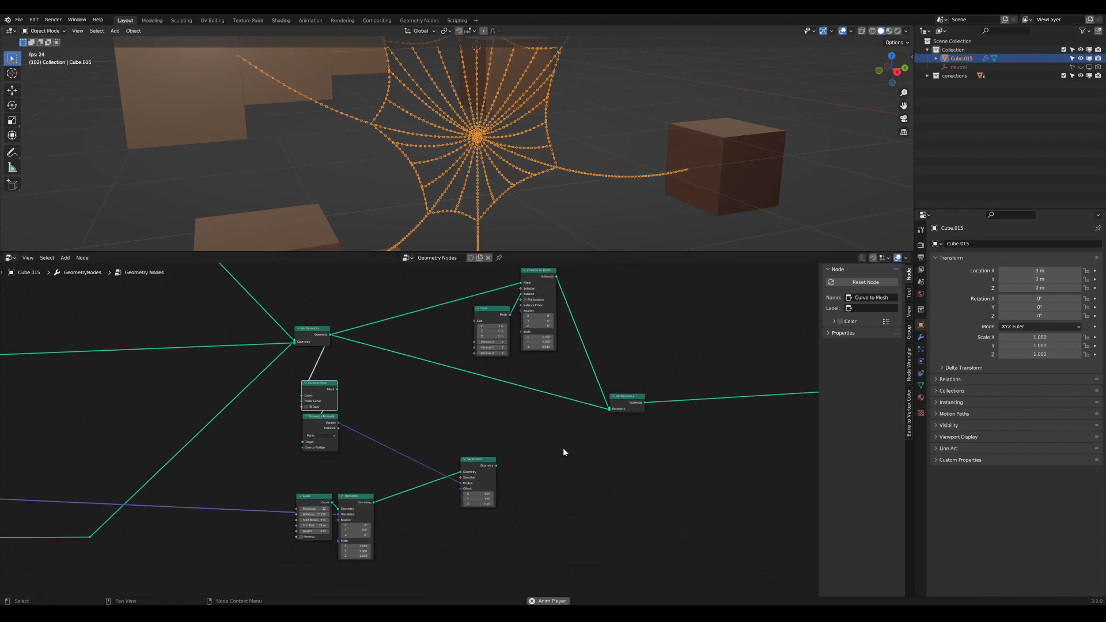
# Step: Connect Set Position's output to the second Join Geometry and reposition Curve to Mesh and Geometry Proximity together below the first Join Geometry
pyautogui.moveTo(496, 467); pyautogui.dragTo(609, 411)
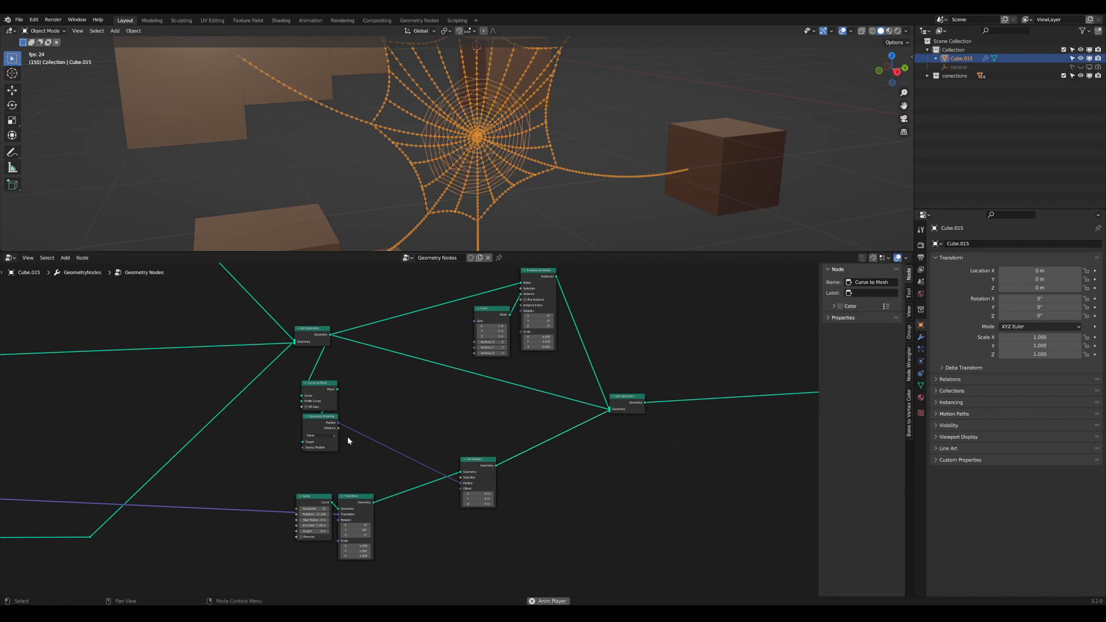
pyautogui.moveTo(347, 437); pyautogui.dragTo(512, 465, button='middle')
pyautogui.scroll(5, 512, 465)
pyautogui.moveTo(573, 508); pyautogui.dragTo(513, 404)
pyautogui.press('g')
pyautogui.click(511, 445)
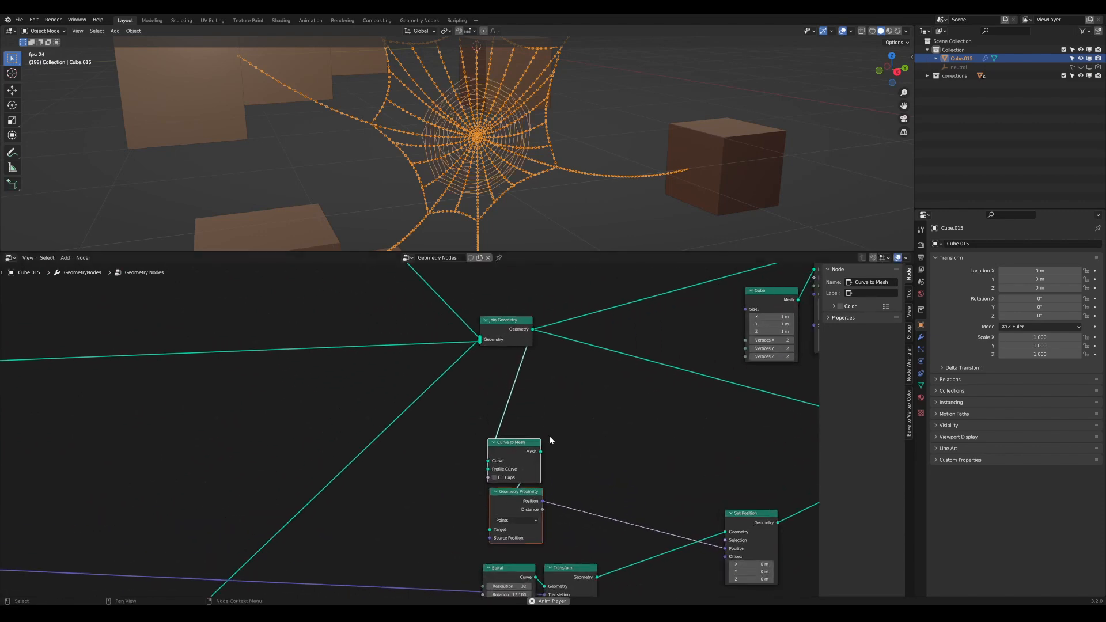
# Step: Delete the Instance on Points node together with its Cube node
pyautogui.scroll(-3, 550, 436)
pyautogui.moveTo(772, 369); pyautogui.dragTo(566, 371, button='middle')
pyautogui.moveTo(631, 385); pyautogui.dragTo(485, 276)
pyautogui.press('x')
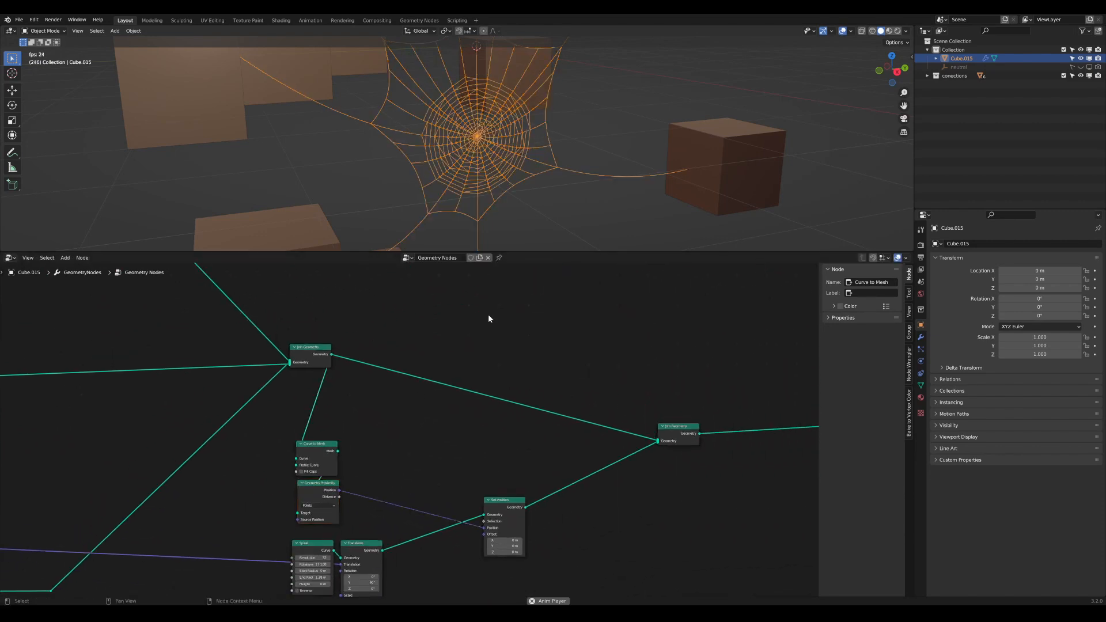
# Step: Insert a Resample Curve node between the first Join Geometry and Curve to Mesh, and switch its mode to Length
pyautogui.moveTo(363, 398); pyautogui.dragTo(519, 400, button='middle')
pyautogui.scroll(4, 520, 400)
pyautogui.moveTo(464, 345); pyautogui.dragTo(466, 321)
pyautogui.moveTo(468, 433); pyautogui.dragTo(474, 466, button='middle')
pyautogui.scroll(1, 474, 466)
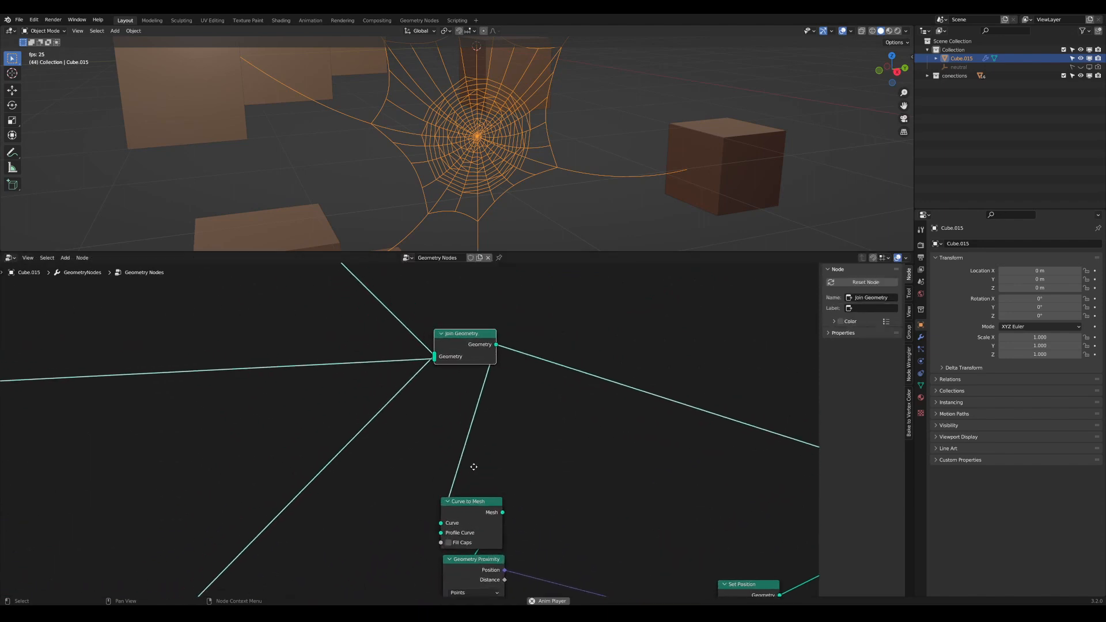
pyautogui.scroll(-1, 474, 467)
pyautogui.press('Tab')
pyautogui.write('resa')
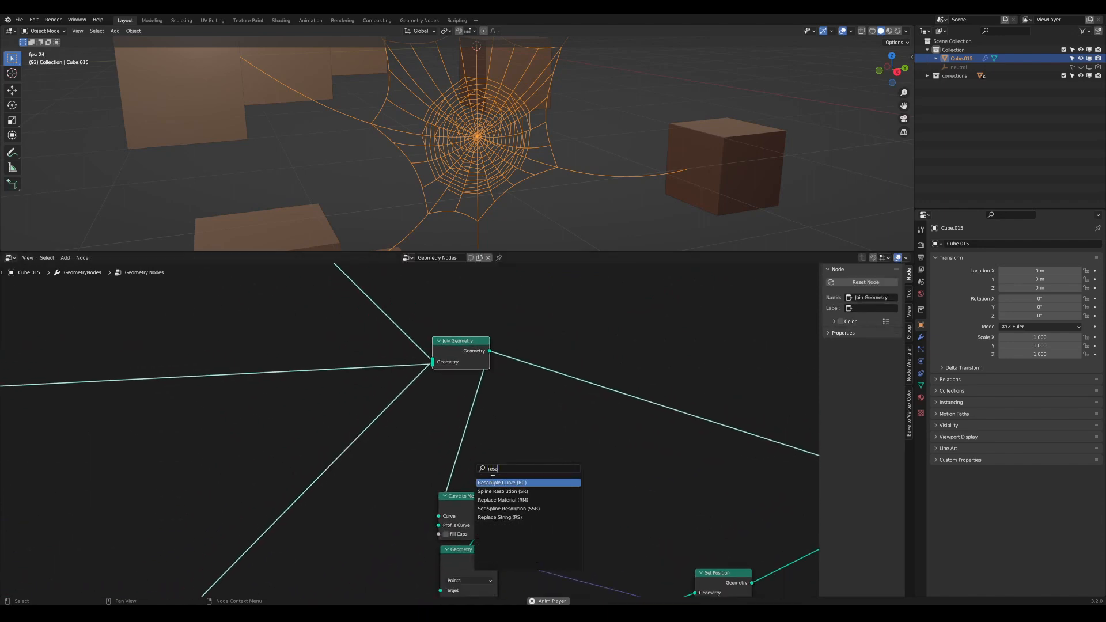
pyautogui.press('Return')
pyautogui.click(546, 427)
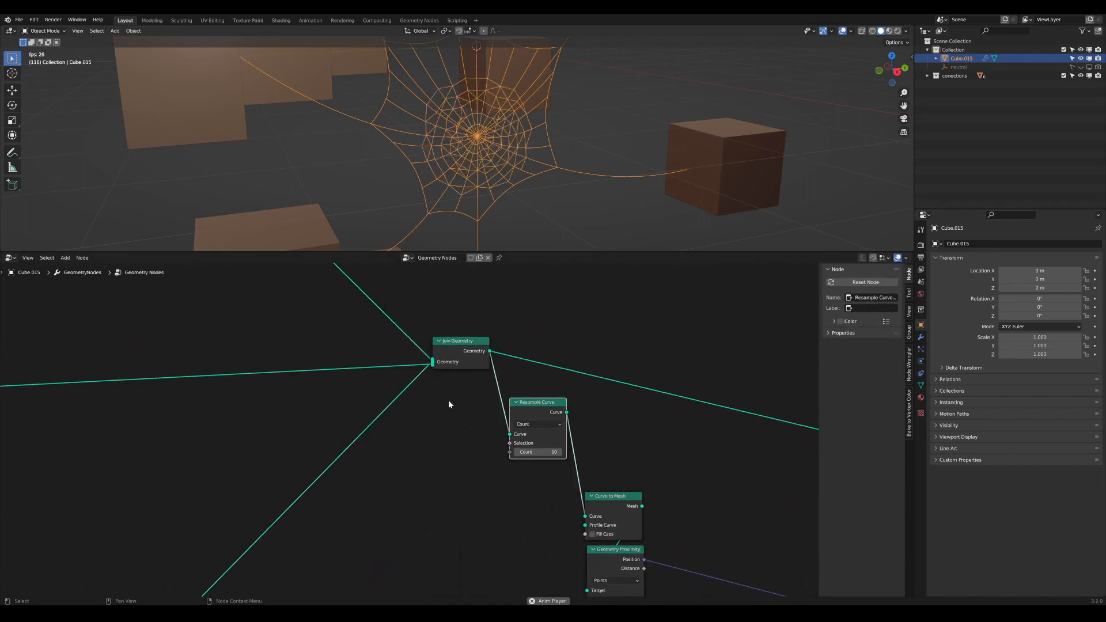
pyautogui.click(550, 424)
pyautogui.click(550, 452)
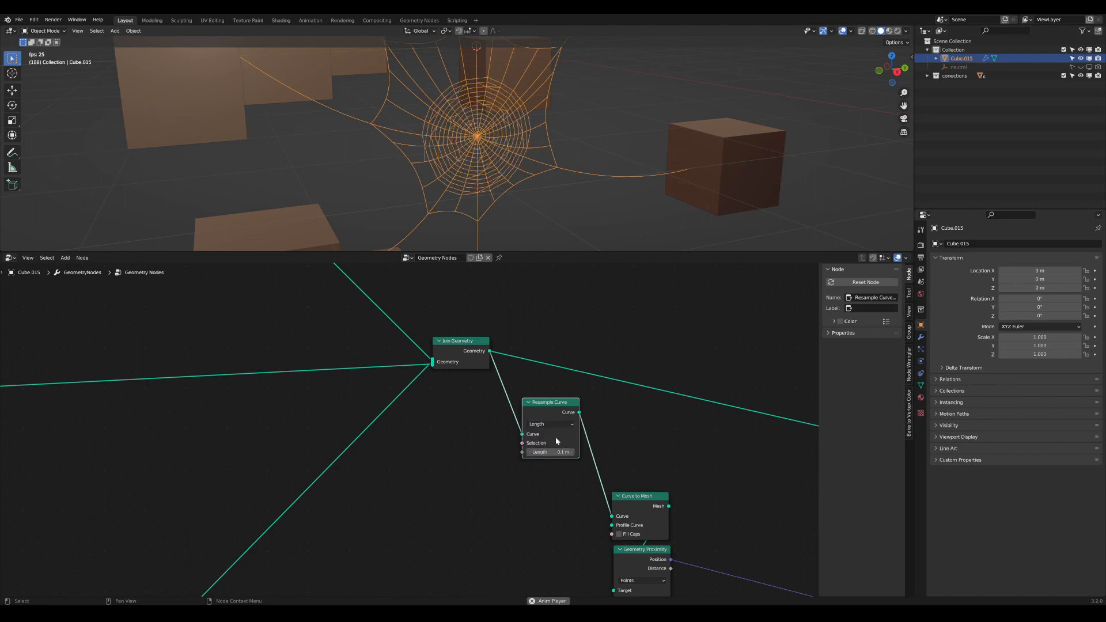
# Step: Move the Resample Curve node directly above Curve to Mesh, aligned with it
pyautogui.moveTo(555, 436); pyautogui.dragTo(430, 377, button='middle')
pyautogui.scroll(-4, 433, 393)
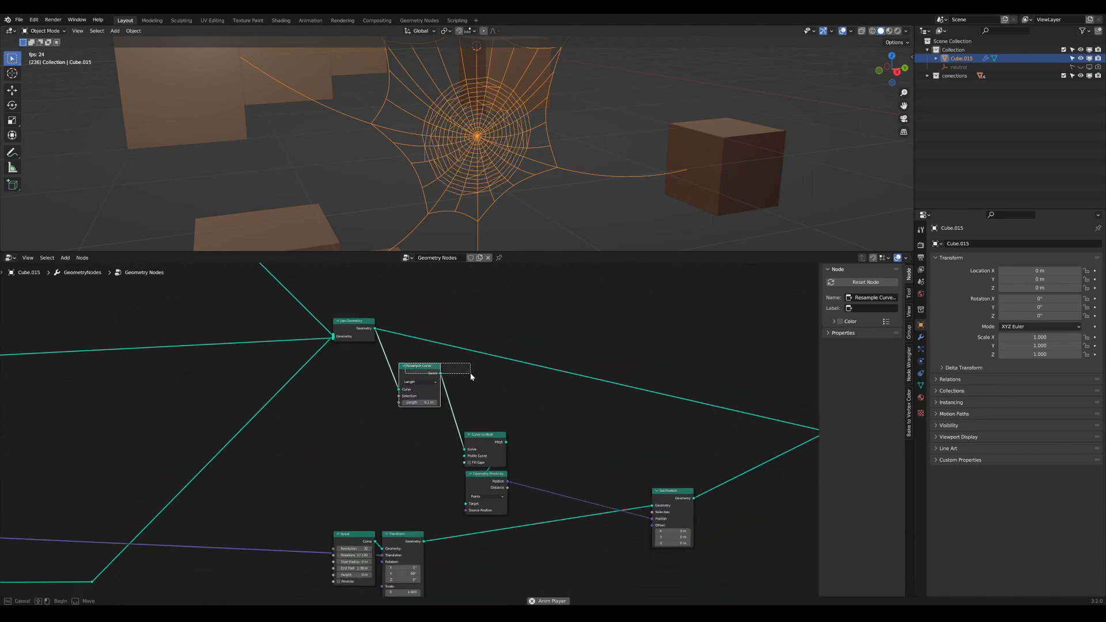
pyautogui.moveTo(470, 374); pyautogui.dragTo(471, 374)
pyautogui.press('g')
pyautogui.click(545, 395)
pyautogui.moveTo(546, 396); pyautogui.dragTo(520, 404, button='middle')
pyautogui.scroll(2, 520, 404)
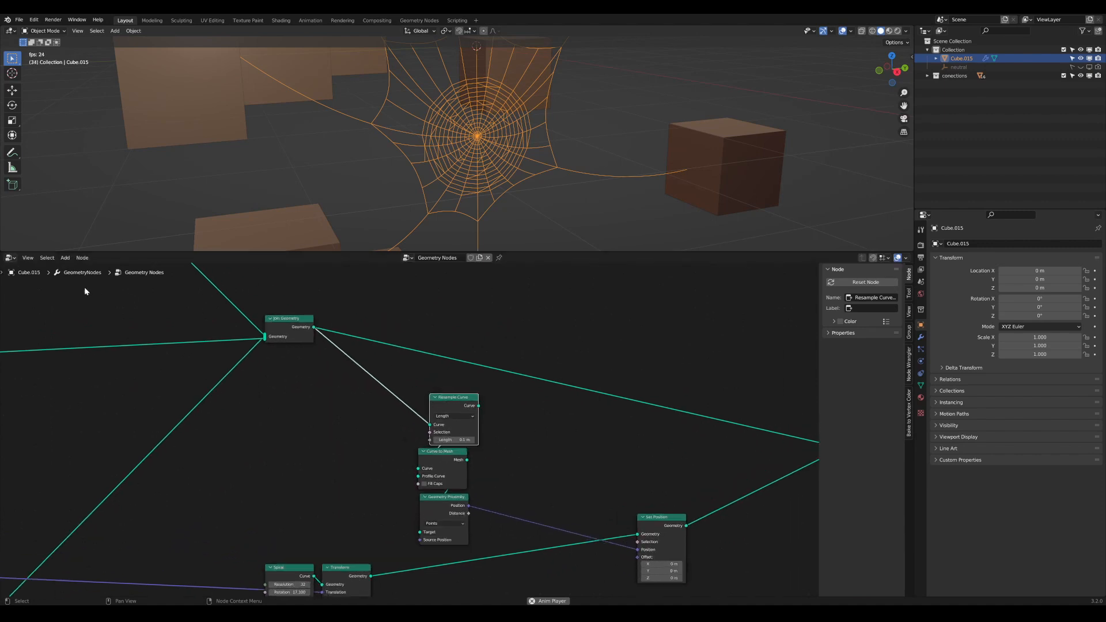
pyautogui.click(26, 257)
pyautogui.moveTo(422, 438); pyautogui.dragTo(520, 432, button='middle')
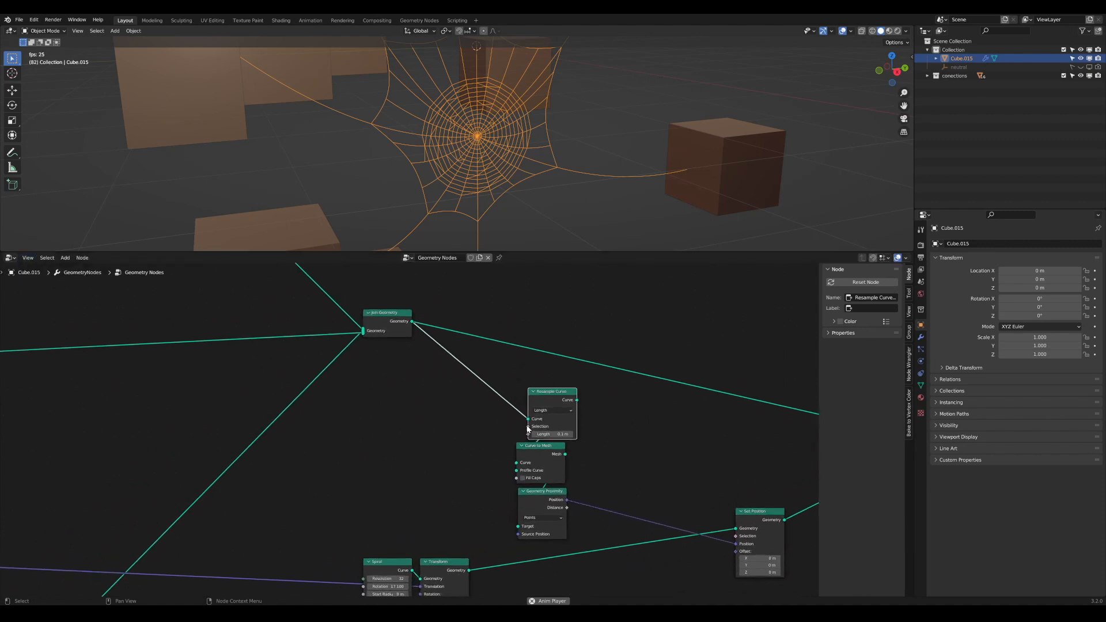
pyautogui.press('g')
pyautogui.click(514, 429)
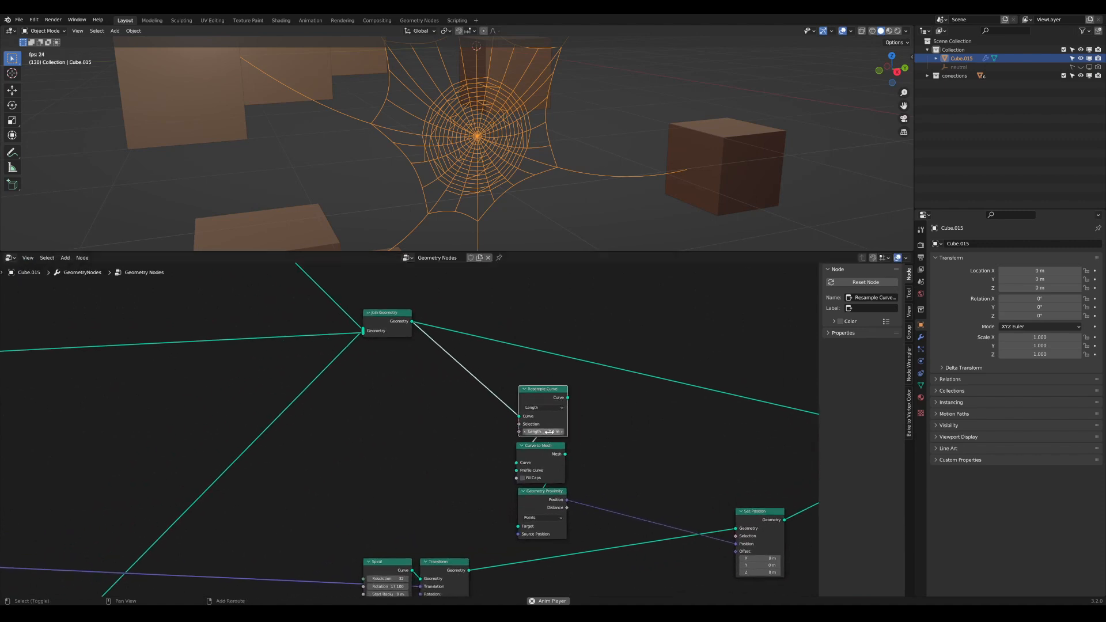
# Step: Set Resample Curve's Length to 0.01 m and move it with Curve to Mesh and Geometry Proximity beneath the first Join Geometry
pyautogui.moveTo(543, 431); pyautogui.dragTo(530, 432)
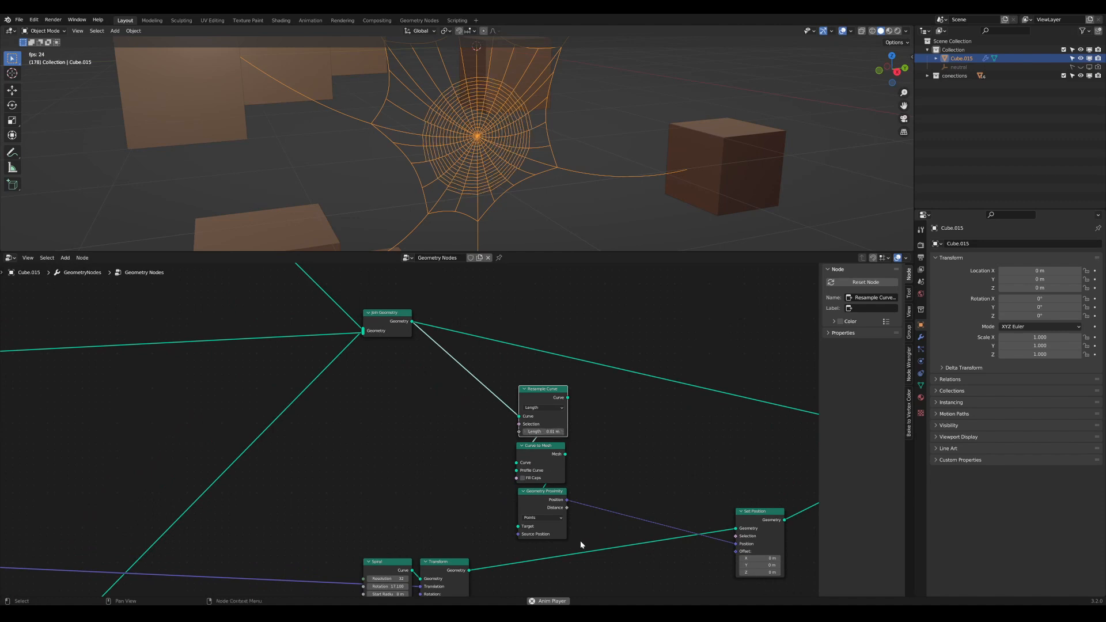
pyautogui.moveTo(579, 540); pyautogui.dragTo(379, 359)
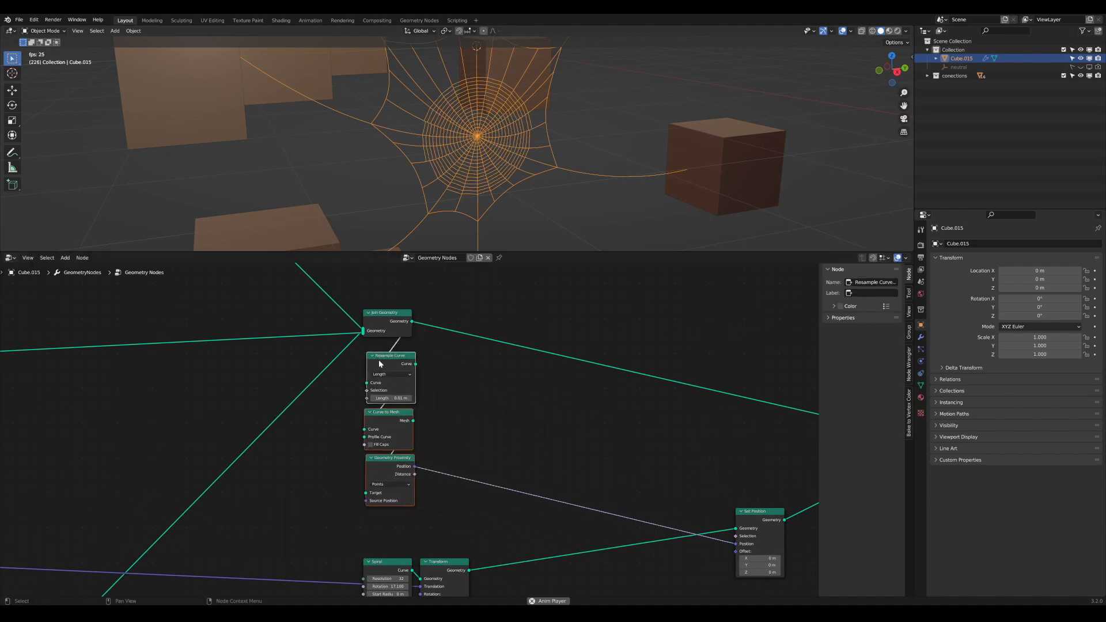
pyautogui.moveTo(483, 142); pyautogui.dragTo(506, 172, button='middle')
pyautogui.scroll(13, 460, 132)
pyautogui.scroll(-6, 460, 132)
pyautogui.scroll(-4, 510, 151)
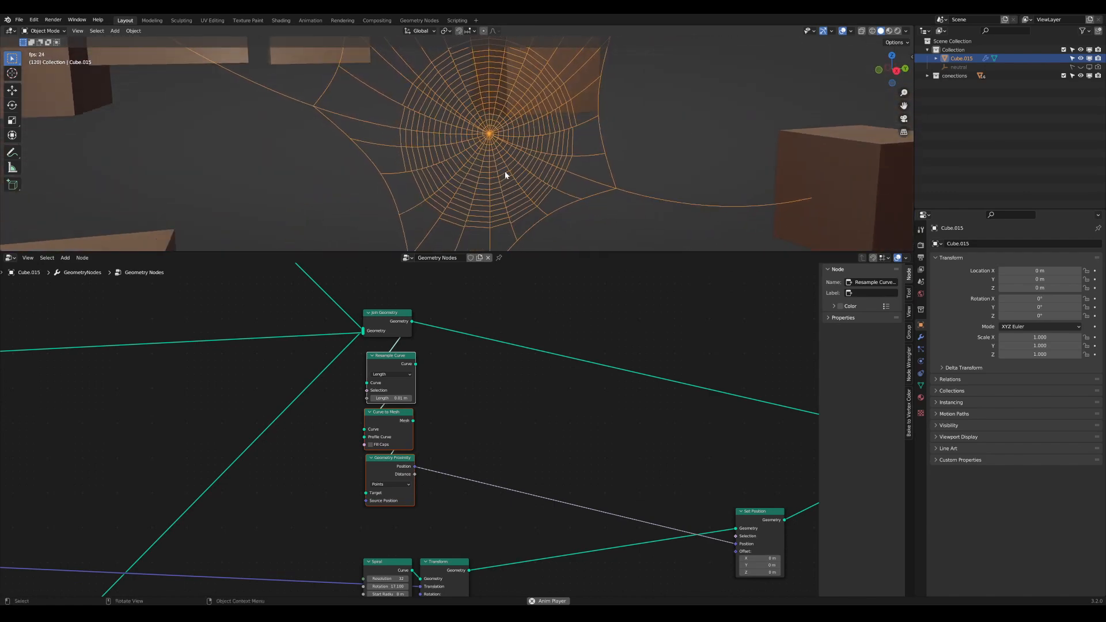
# Step: Move Set Position closer to Geometry Proximity and check the spiral's snapping to the web threads
pyautogui.moveTo(677, 478); pyautogui.dragTo(561, 441, button='middle')
pyautogui.moveTo(635, 478); pyautogui.dragTo(509, 492)
pyautogui.moveTo(369, 469); pyautogui.dragTo(592, 481, button='middle')
pyautogui.scroll(-3, 569, 194)
pyautogui.moveTo(569, 194); pyautogui.dragTo(548, 183, button='middle')
pyautogui.scroll(6, 529, 173)
pyautogui.scroll(-4, 529, 174)
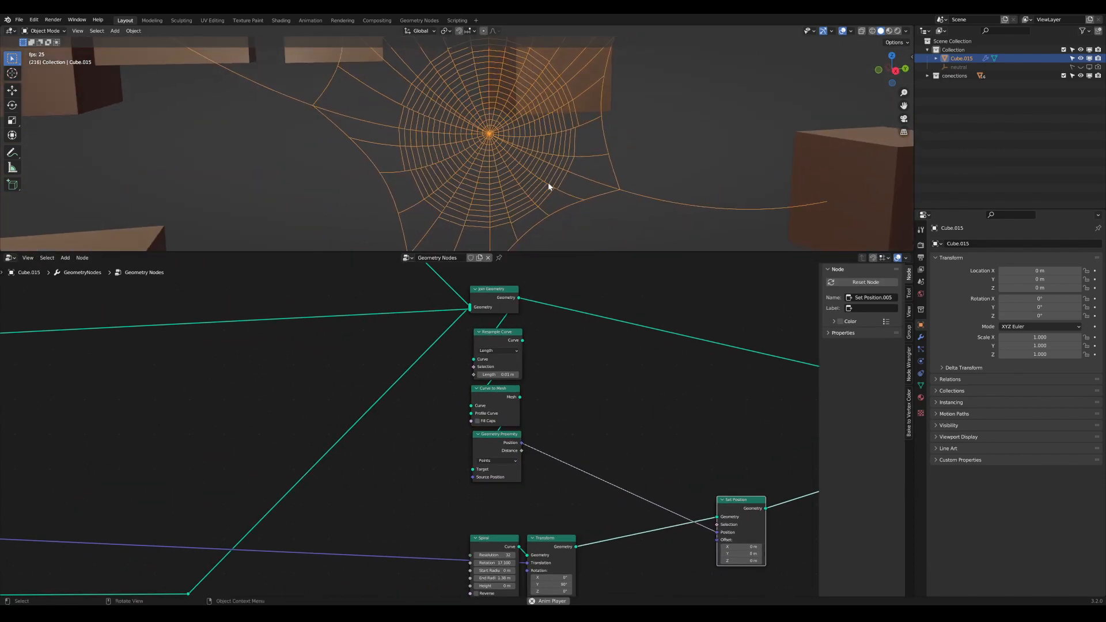
pyautogui.scroll(4, 548, 184)
# Step: Set Resample Curve's Length to 0.07 m and inspect the whole web among the cubes
pyautogui.moveTo(501, 438); pyautogui.dragTo(493, 469, button='middle')
pyautogui.scroll(3, 491, 451)
pyautogui.moveTo(535, 350); pyautogui.dragTo(488, 408, button='middle')
pyautogui.scroll(4, 464, 469)
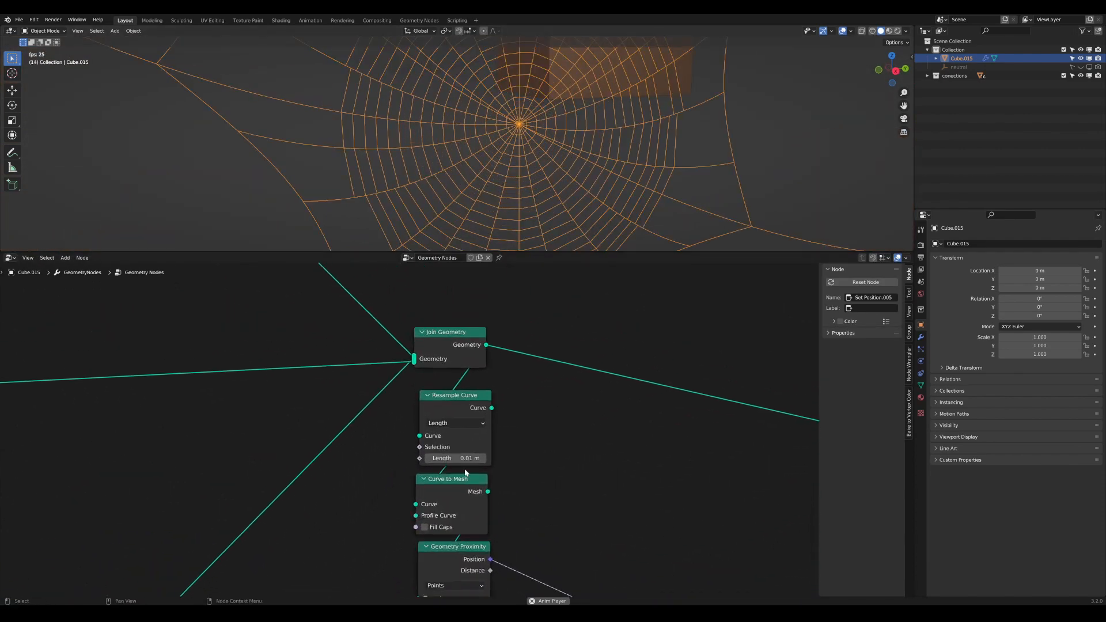
pyautogui.moveTo(465, 463)
pyautogui.mouseDown()
pyautogui.moveTo(489, 463)
pyautogui.moveTo(479, 463)
pyautogui.mouseUp()
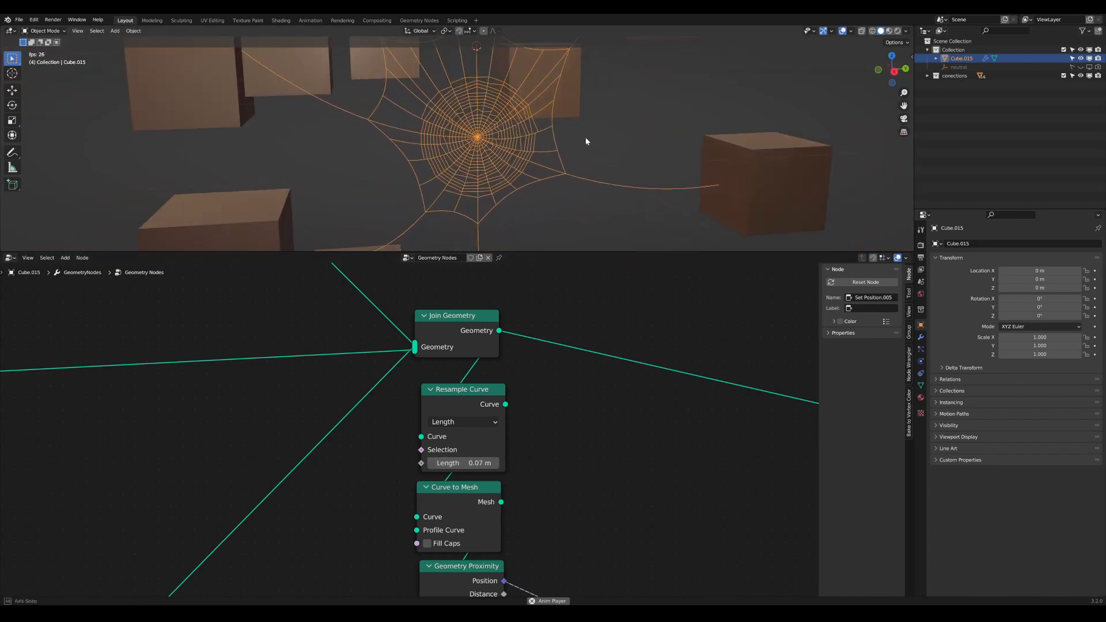
pyautogui.moveTo(595, 153)
pyautogui.mouseDown(button='middle')
pyautogui.moveTo(555, 141)
pyautogui.moveTo(610, 145)
pyautogui.moveTo(578, 144)
pyautogui.mouseUp(button='middle')
pyautogui.scroll(-9, 578, 150)
pyautogui.scroll(-3, 578, 144)
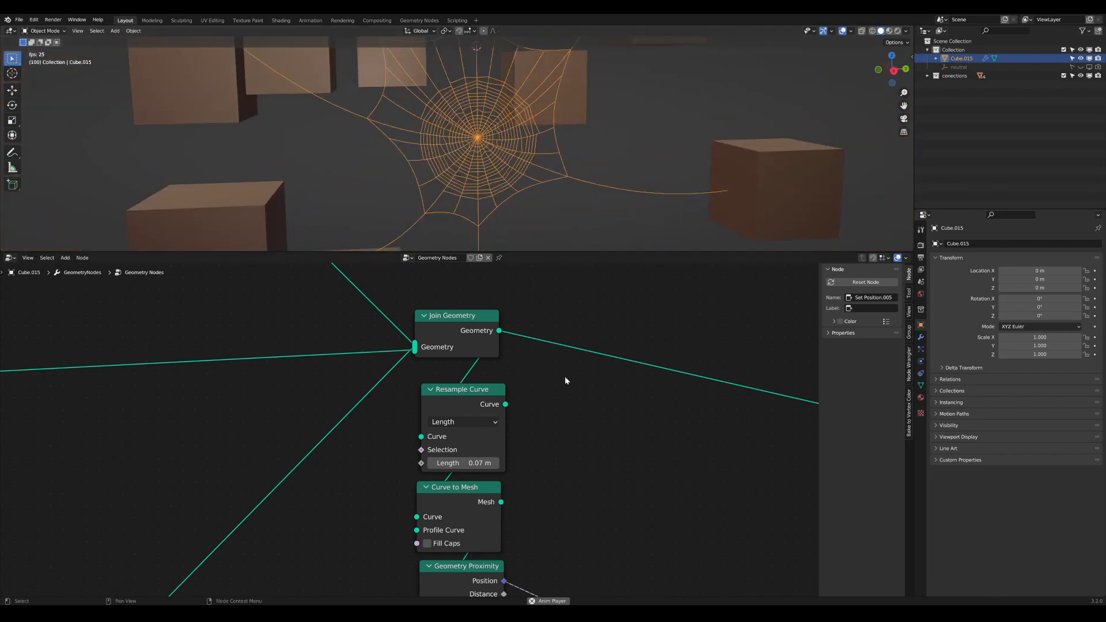
# Step: Stack Resample Curve, Curve to Mesh and Geometry Proximity tightly beneath the first Join Geometry
pyautogui.scroll(-3, 507, 409)
pyautogui.scroll(-1, 473, 430)
pyautogui.moveTo(473, 431); pyautogui.dragTo(451, 400, button='middle')
pyautogui.moveTo(441, 373); pyautogui.dragTo(438, 366)
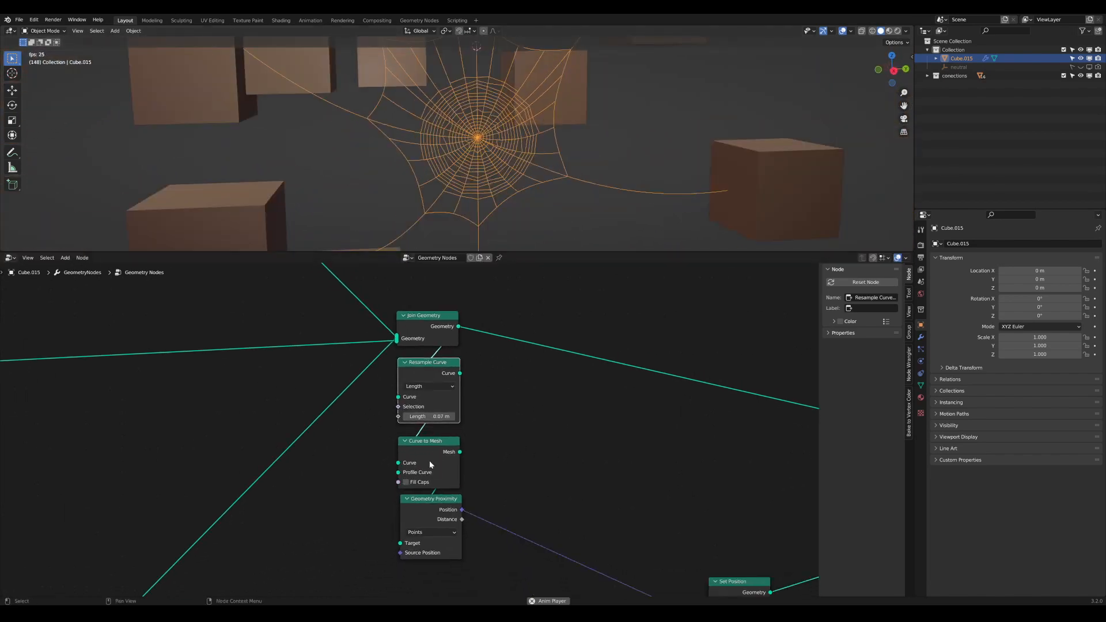
pyautogui.moveTo(429, 450); pyautogui.dragTo(431, 440)
pyautogui.moveTo(432, 498); pyautogui.dragTo(432, 491)
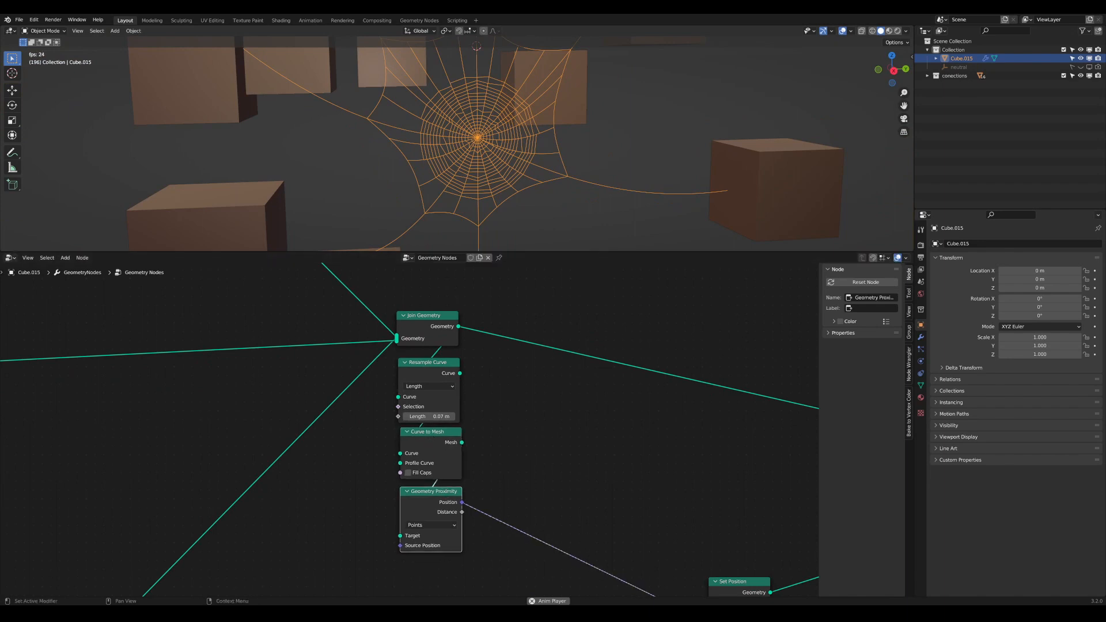
pyautogui.scroll(-2, 411, 430)
pyautogui.moveTo(568, 175); pyautogui.dragTo(568, 207, button='middle')
pyautogui.scroll(3, 552, 190)
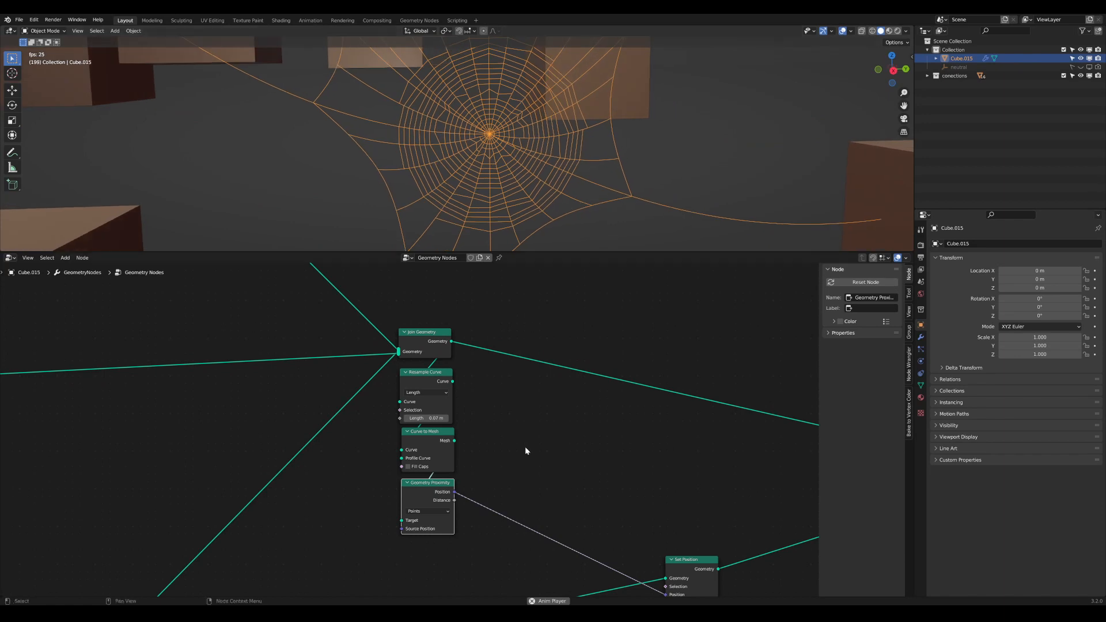
# Step: Rearrange the Spiral, Transform and Set Position nodes into a compact group below Geometry Proximity
pyautogui.moveTo(513, 461); pyautogui.dragTo(479, 367, button='middle')
pyautogui.scroll(-1, 479, 367)
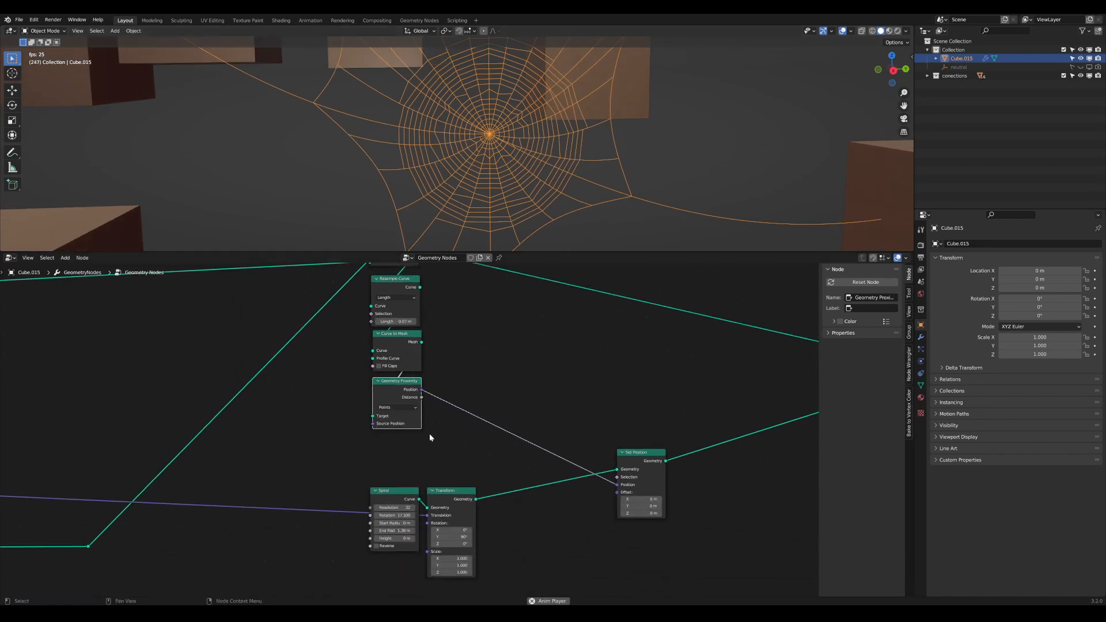
pyautogui.moveTo(386, 500); pyautogui.dragTo(346, 484)
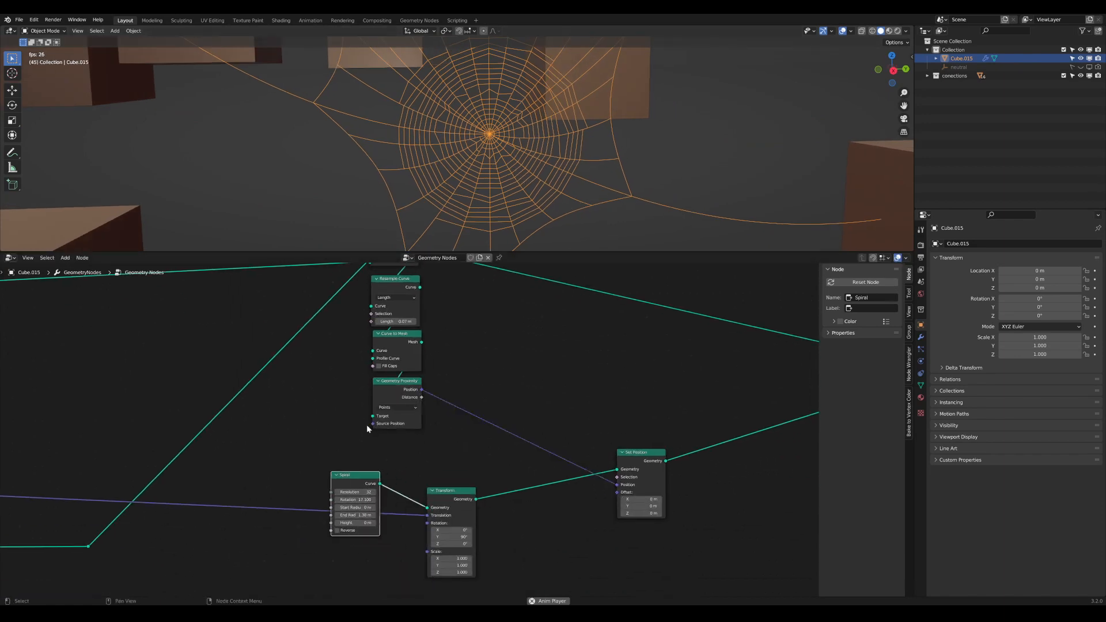
pyautogui.moveTo(447, 506); pyautogui.dragTo(406, 540)
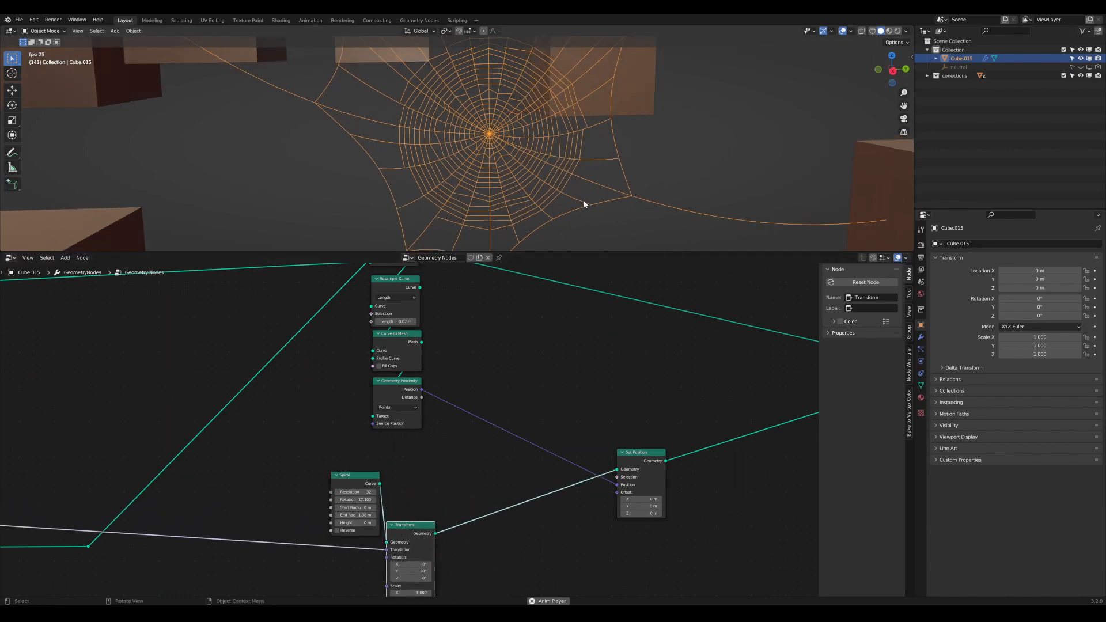
pyautogui.moveTo(583, 201); pyautogui.dragTo(662, 220, button='middle')
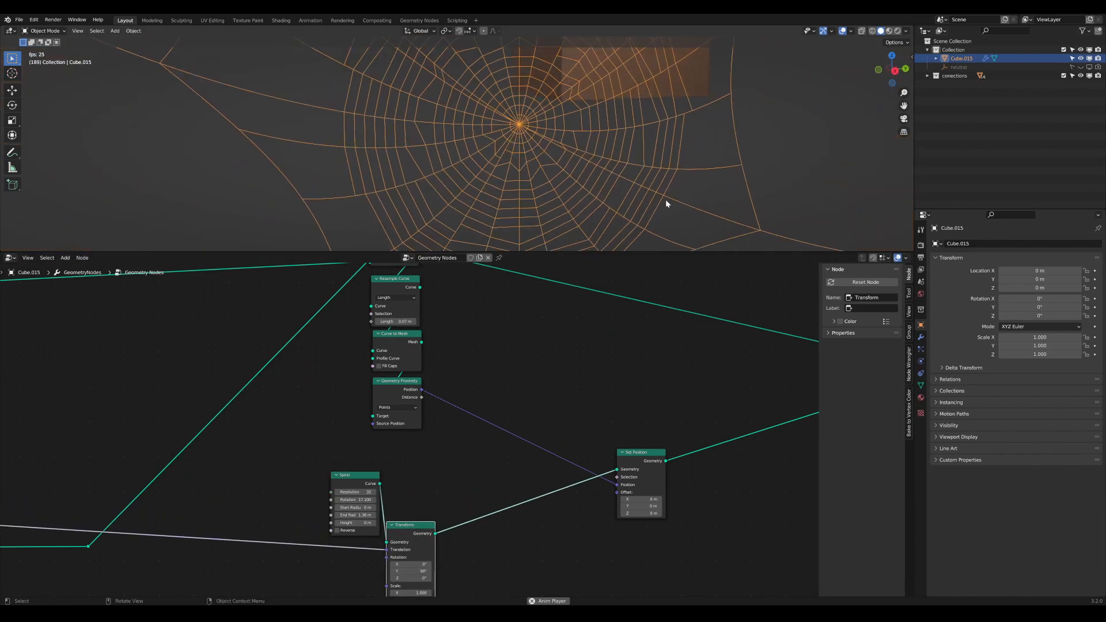
pyautogui.moveTo(581, 429); pyautogui.dragTo(570, 381, button='middle')
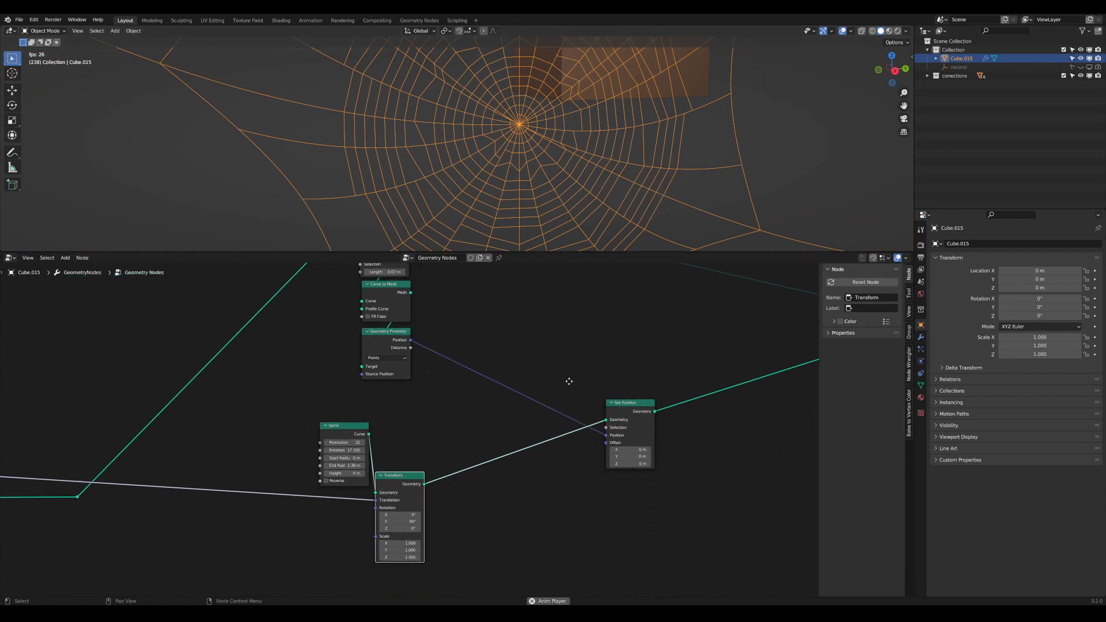
pyautogui.moveTo(622, 412); pyautogui.dragTo(502, 418)
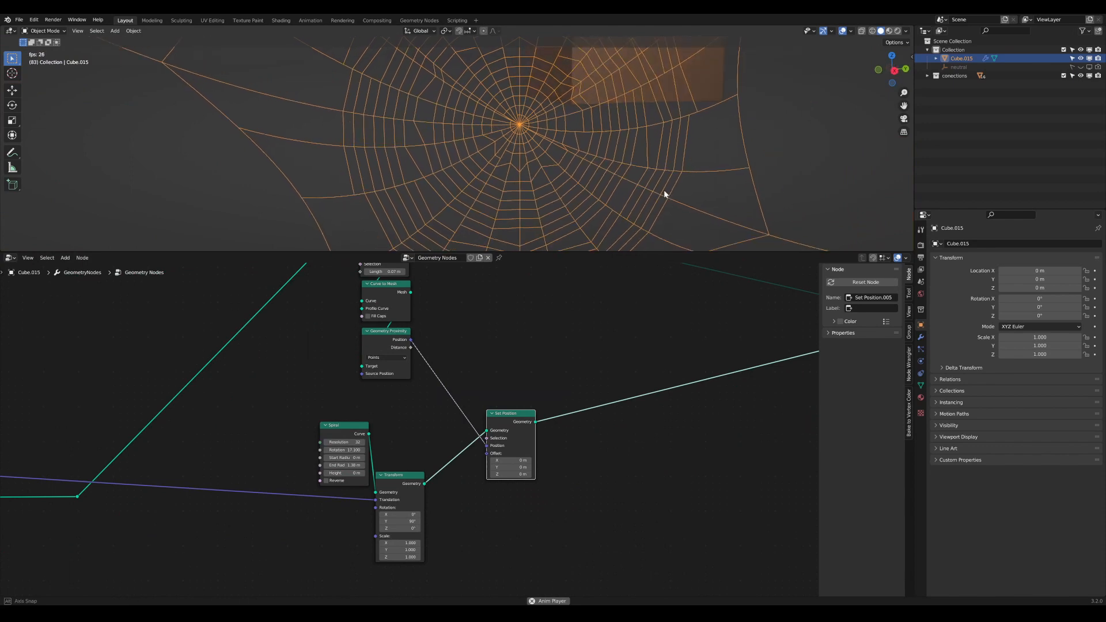
pyautogui.moveTo(611, 360); pyautogui.dragTo(429, 391, button='middle')
pyautogui.scroll(-1, 561, 353)
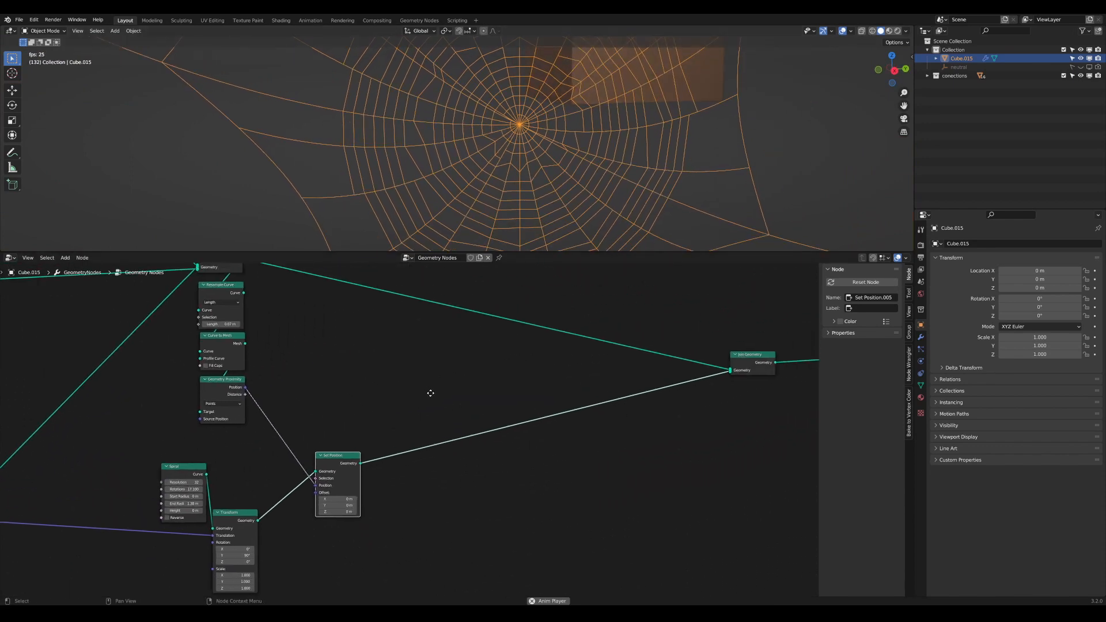
pyautogui.scroll(-1, 437, 403)
pyautogui.moveTo(313, 495); pyautogui.dragTo(424, 441, button='middle')
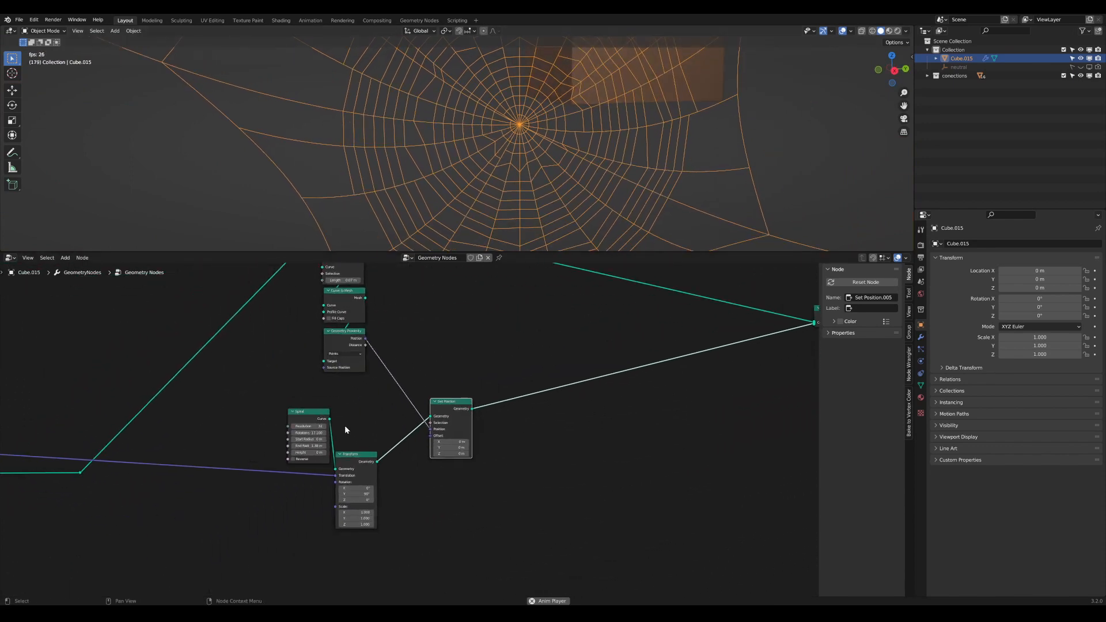
pyautogui.moveTo(310, 416); pyautogui.dragTo(289, 411)
# Step: Preview the Spiral's output, the Set Position output and the second Join Geometry's combined result in turn
pyautogui.keyDown('ctrl'); pyautogui.keyDown('shift'); pyautogui.click(289, 412); pyautogui.keyUp('shift'); pyautogui.keyUp('ctrl')
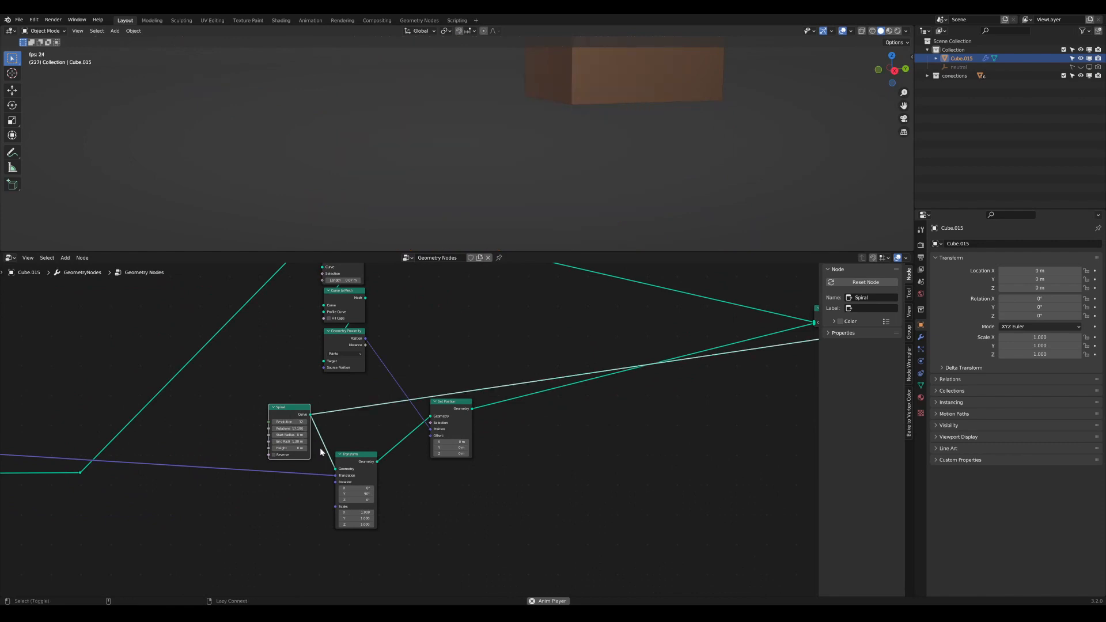
pyautogui.keyDown('ctrl'); pyautogui.keyDown('shift'); pyautogui.click(458, 410); pyautogui.keyUp('shift'); pyautogui.keyUp('ctrl')
pyautogui.moveTo(554, 123); pyautogui.dragTo(561, 129, button='middle')
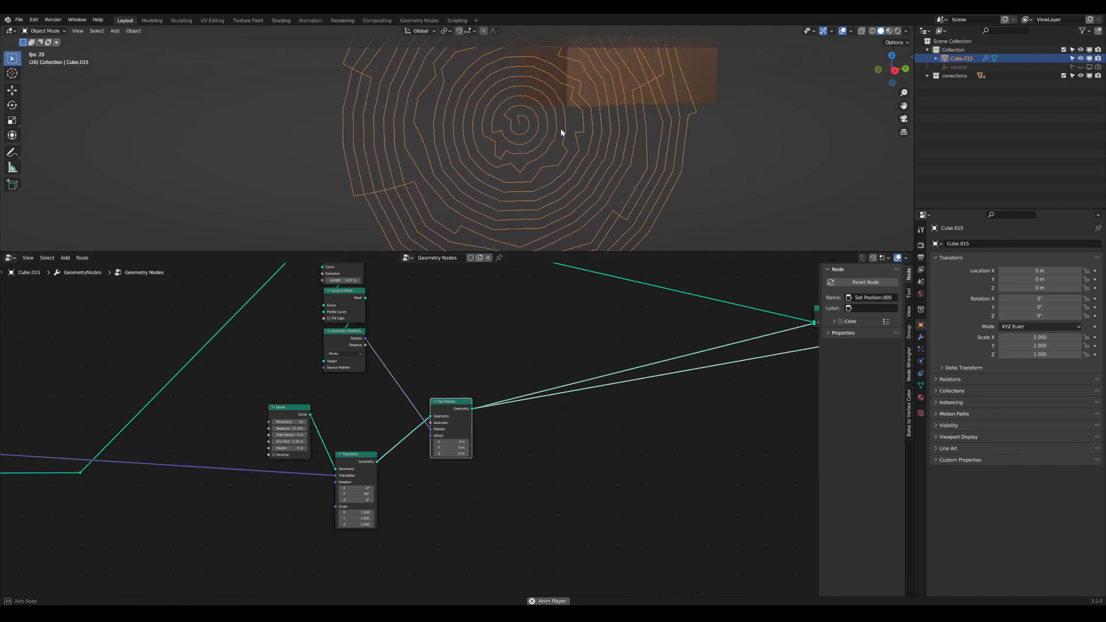
pyautogui.scroll(-3, 561, 129)
pyautogui.moveTo(762, 306); pyautogui.dragTo(533, 331, button='middle')
pyautogui.keyDown('ctrl'); pyautogui.keyDown('shift'); pyautogui.click(605, 338); pyautogui.keyUp('shift'); pyautogui.keyUp('ctrl')
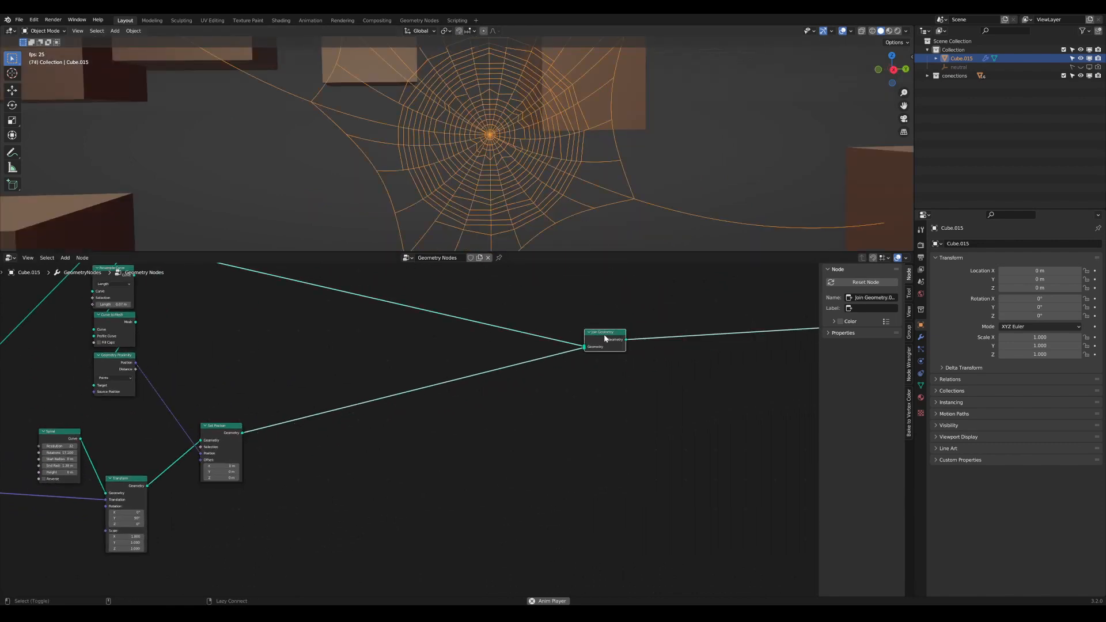
# Step: Insert a Curve to Mesh node right after the spiral's Set Position and preview its output
pyautogui.scroll(4, 514, 494)
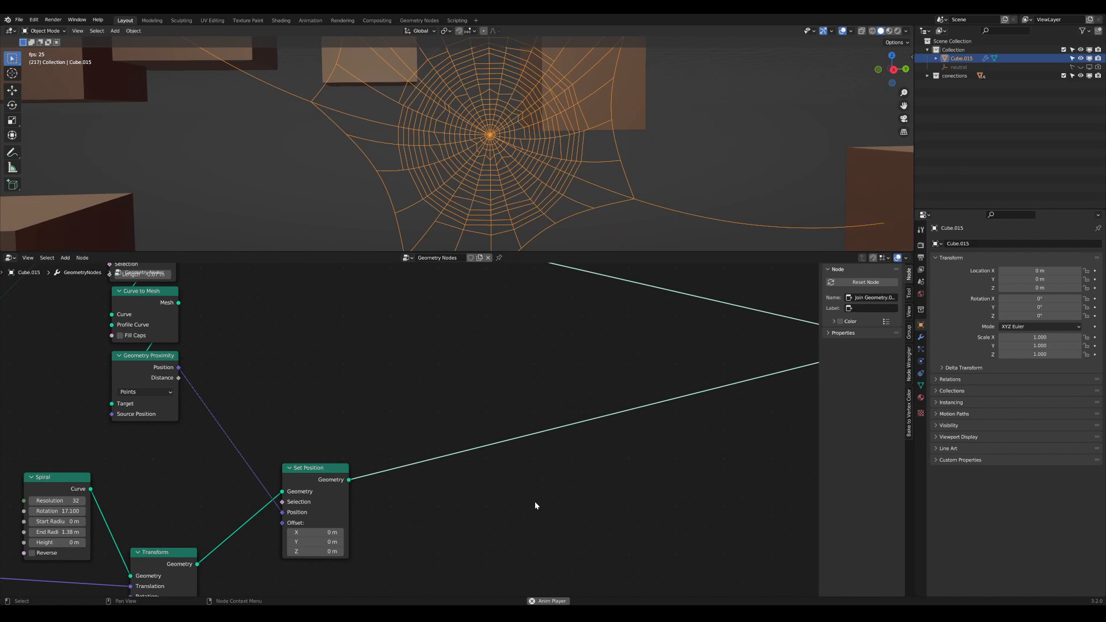
pyautogui.hotkey('shift', 'a')
pyautogui.write('s')
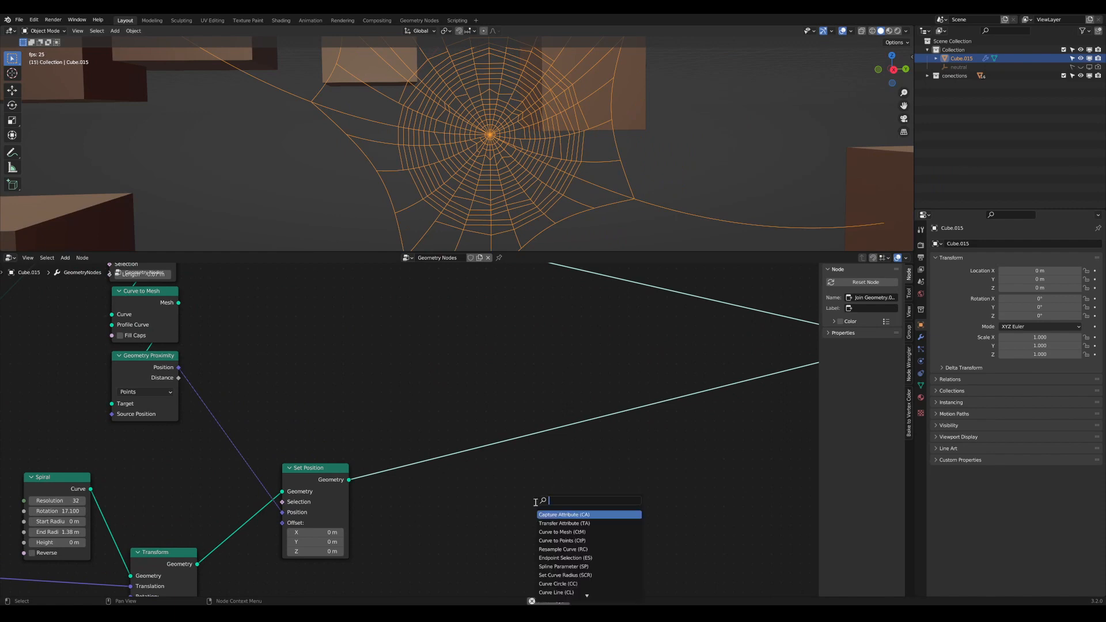
pyautogui.write('c')
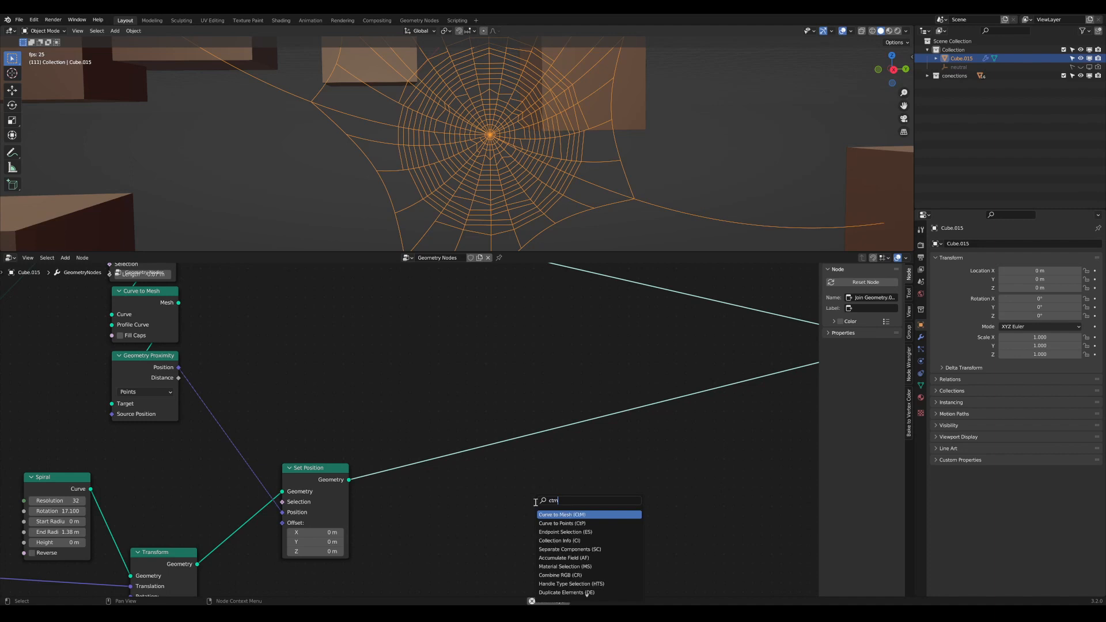
pyautogui.write('tm')
pyautogui.press('Return')
pyautogui.click(411, 444)
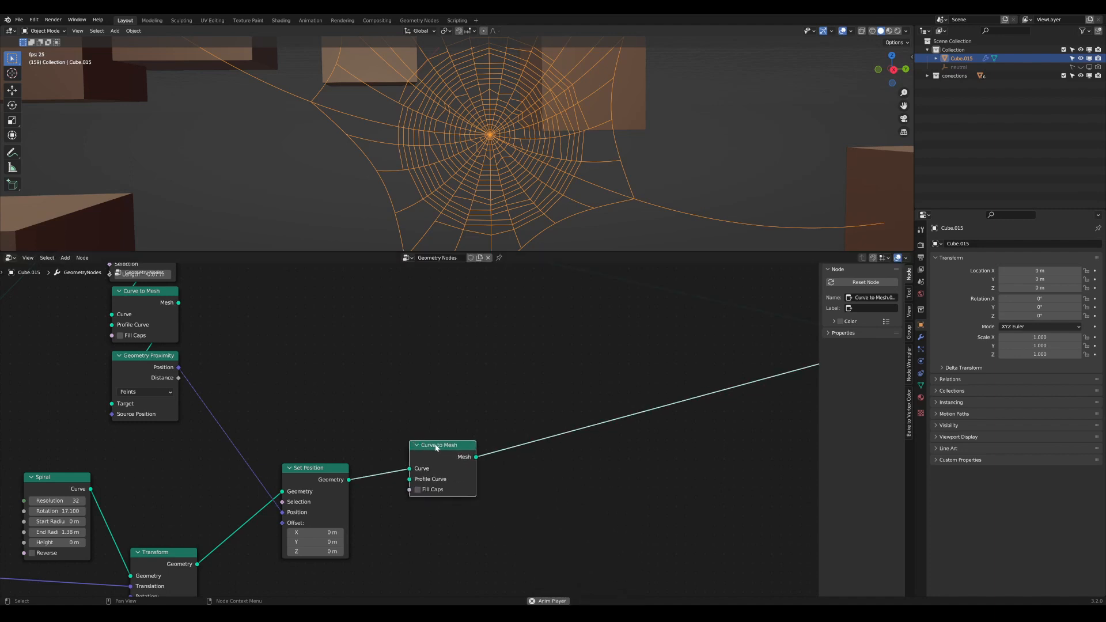
pyautogui.moveTo(436, 445); pyautogui.dragTo(426, 452)
pyautogui.keyDown('ctrl'); pyautogui.keyDown('shift'); pyautogui.click(431, 452); pyautogui.keyUp('shift'); pyautogui.keyUp('ctrl')
# Step: Insert a Merge by Distance node between the spiral's Curve to Mesh and the previewed output
pyautogui.moveTo(546, 478); pyautogui.dragTo(434, 461, button='middle')
pyautogui.scroll(-3, 488, 469)
pyautogui.scroll(-1, 415, 463)
pyautogui.scroll(2, 392, 463)
pyautogui.hotkey('shift', 'a')
pyautogui.write('sme')
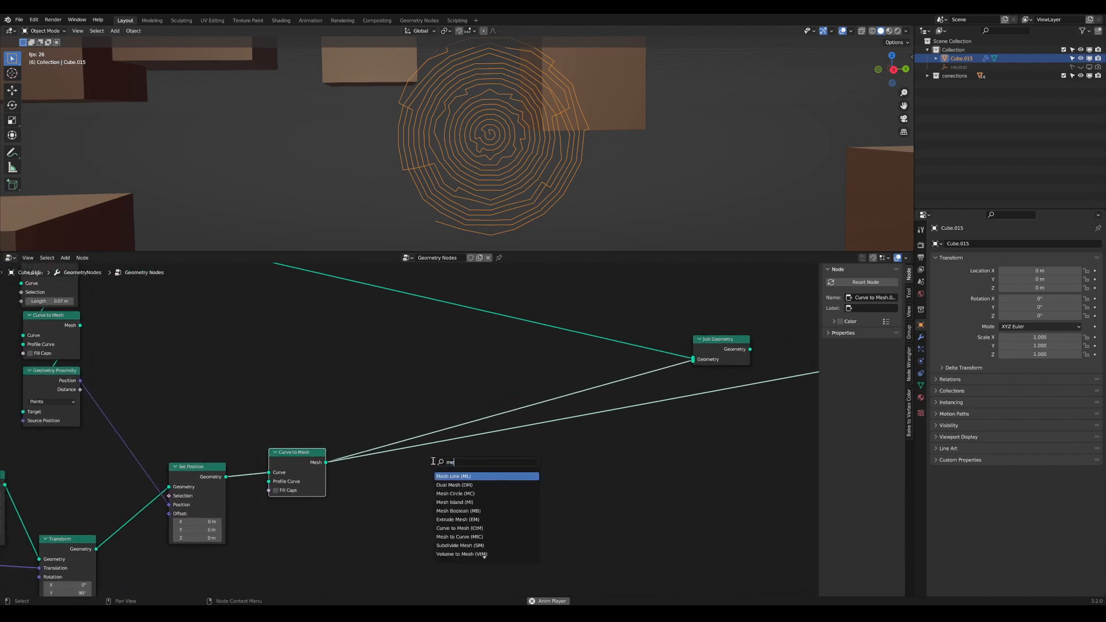
pyautogui.write('rge')
pyautogui.press('Return')
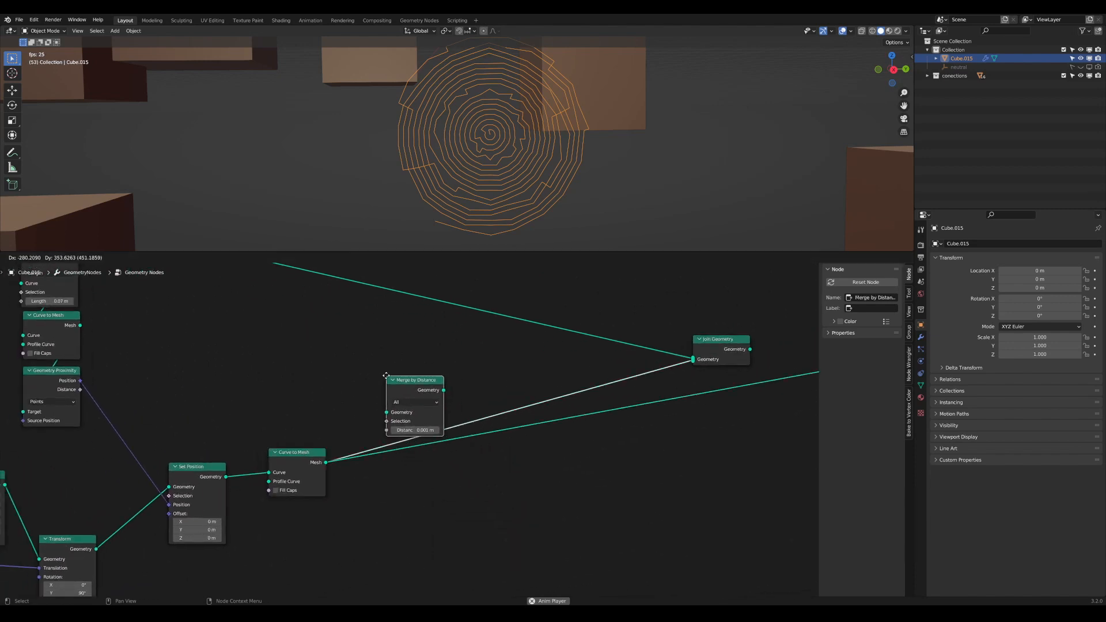
pyautogui.click(368, 473)
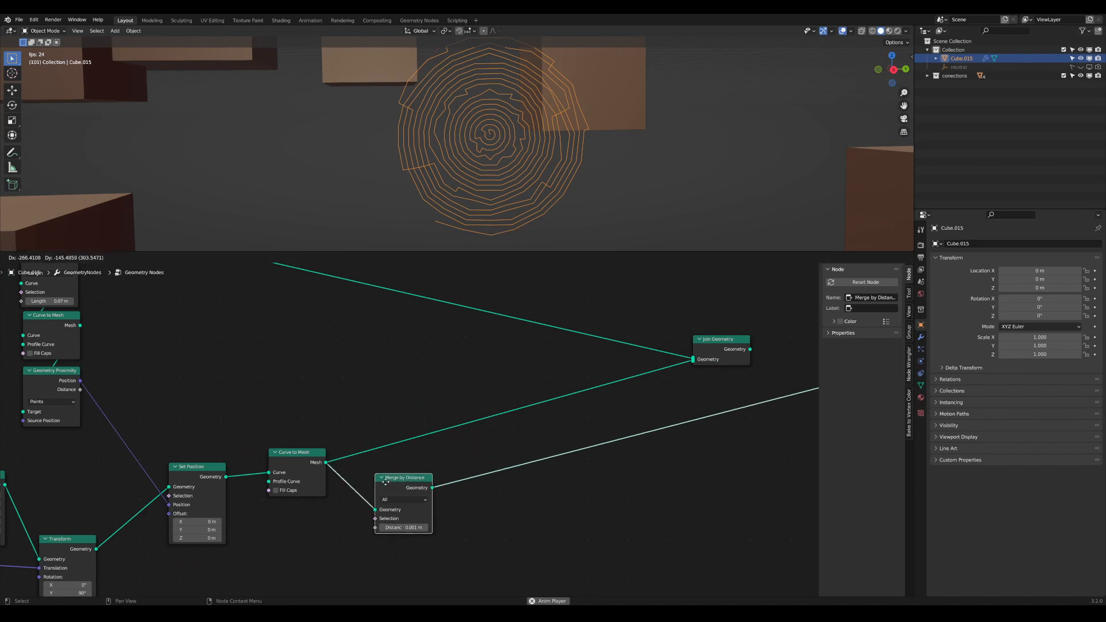
# Step: Insert a Mesh to Curve node after Merge by Distance and place the two nodes close together
pyautogui.scroll(2, 385, 495)
pyautogui.moveTo(401, 444); pyautogui.dragTo(370, 451, button='middle')
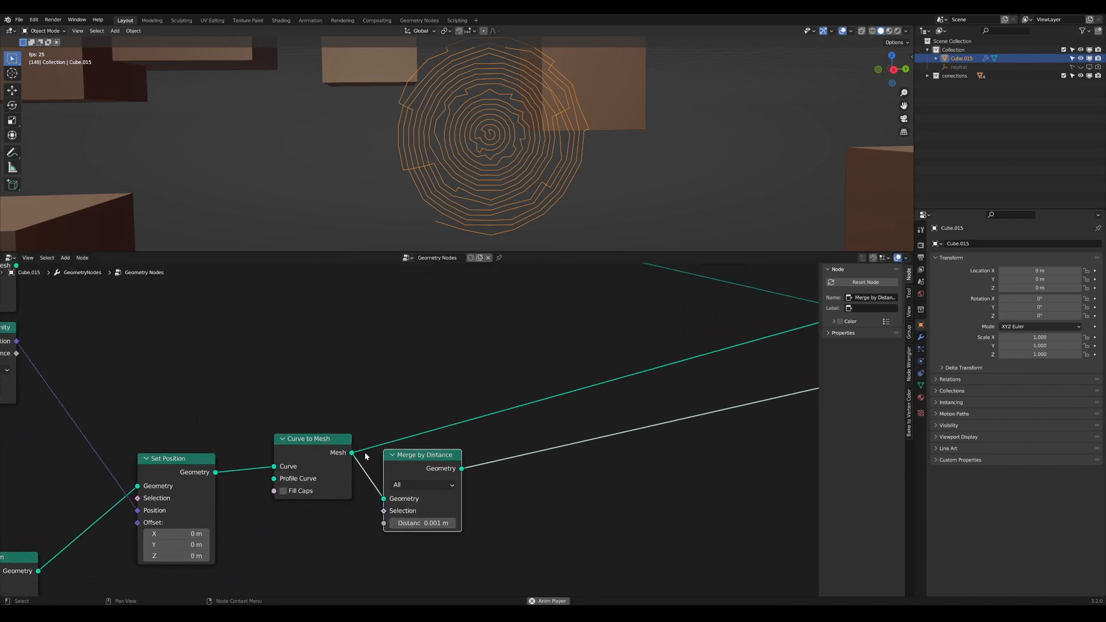
pyautogui.hotkey('shift', 'a')
pyautogui.write('s')
pyautogui.write('mtc')
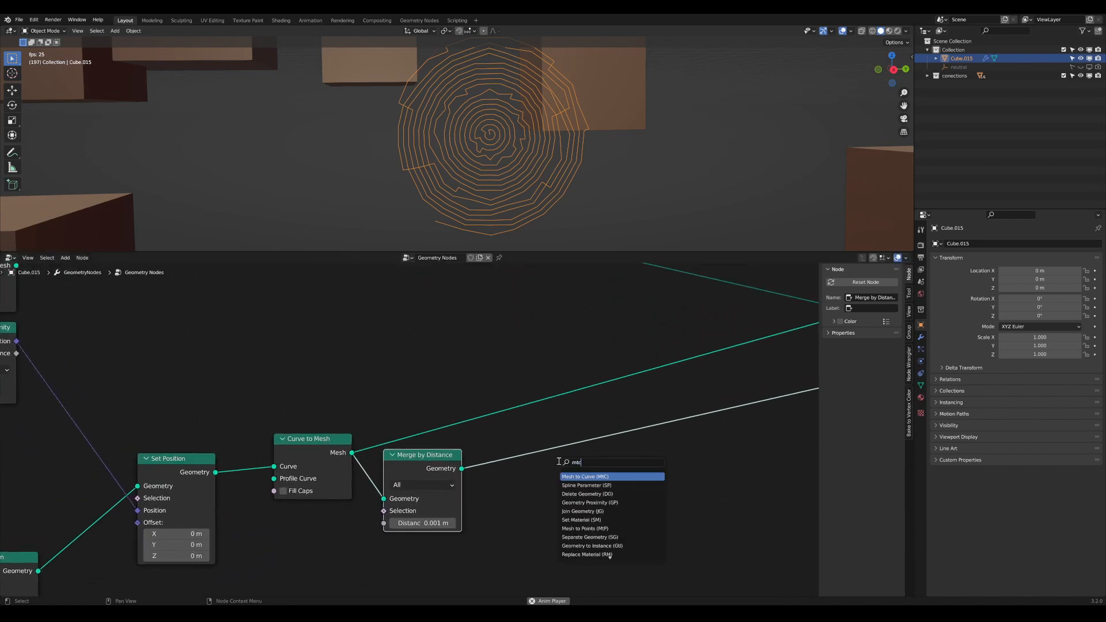
pyautogui.press('Return')
pyautogui.click(485, 447)
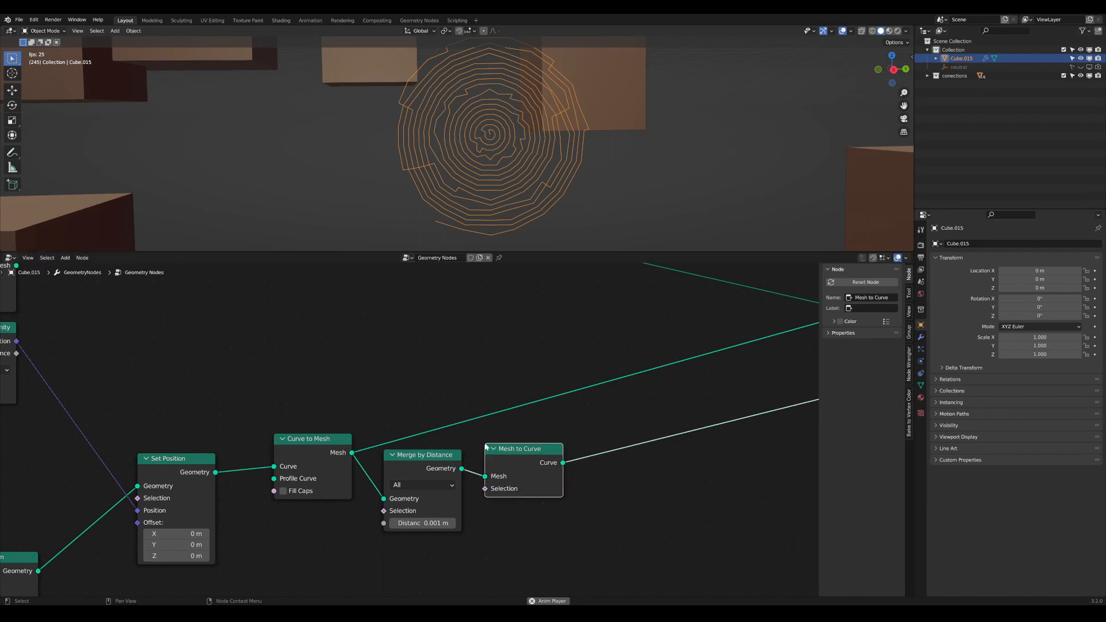
pyautogui.moveTo(446, 452); pyautogui.dragTo(434, 451)
pyautogui.moveTo(544, 447); pyautogui.dragTo(525, 452)
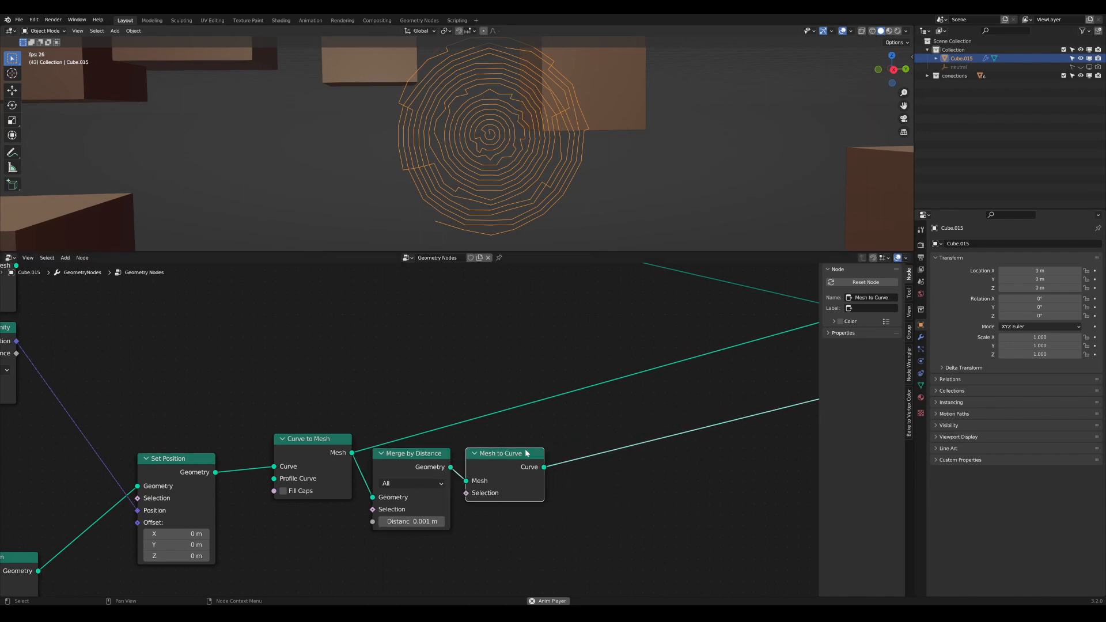
# Step: Feed Mesh to Curve into the second Join Geometry instead of the direct Curve to Mesh link, and preview the combined web
pyautogui.moveTo(520, 459); pyautogui.dragTo(338, 487, button='middle')
pyautogui.scroll(-3, 339, 488)
pyautogui.moveTo(436, 454); pyautogui.dragTo(605, 371)
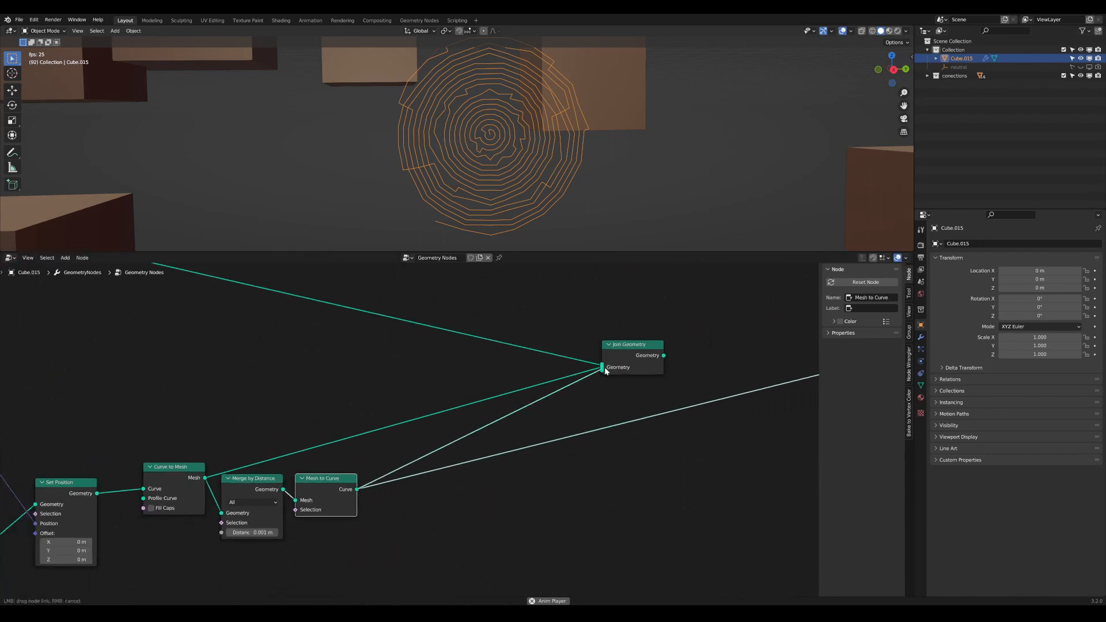
pyautogui.keyDown('shift'); pyautogui.moveTo(371, 456); pyautogui.dragTo(376, 416, button='right'); pyautogui.keyUp('shift')
pyautogui.press('x')
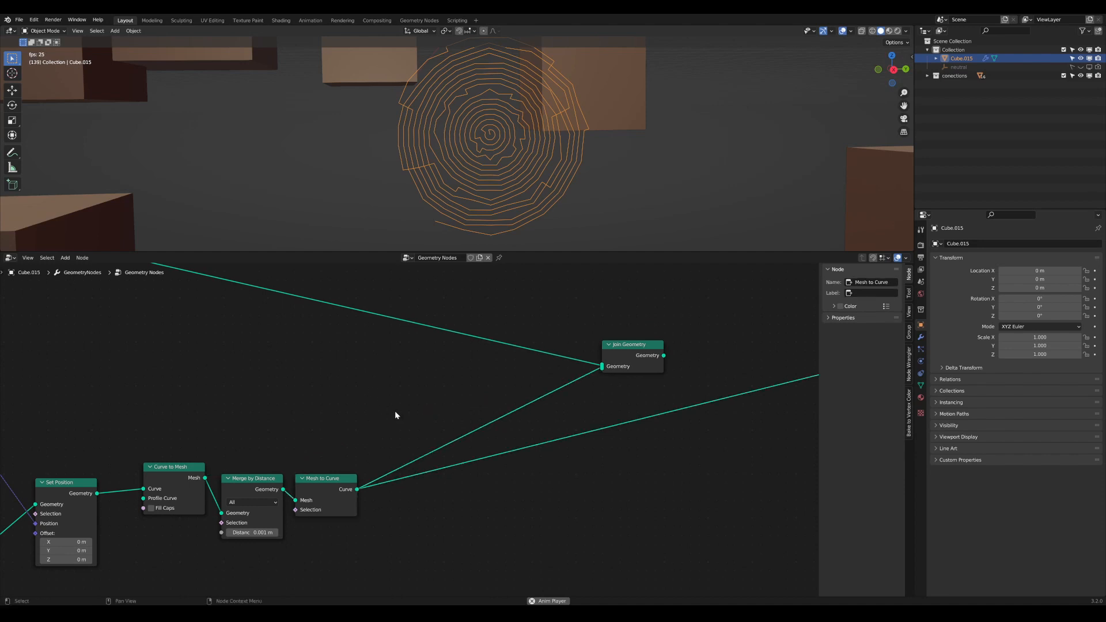
pyautogui.keyDown('ctrl'); pyautogui.keyDown('shift'); pyautogui.click(653, 347); pyautogui.keyUp('shift'); pyautogui.keyUp('ctrl')
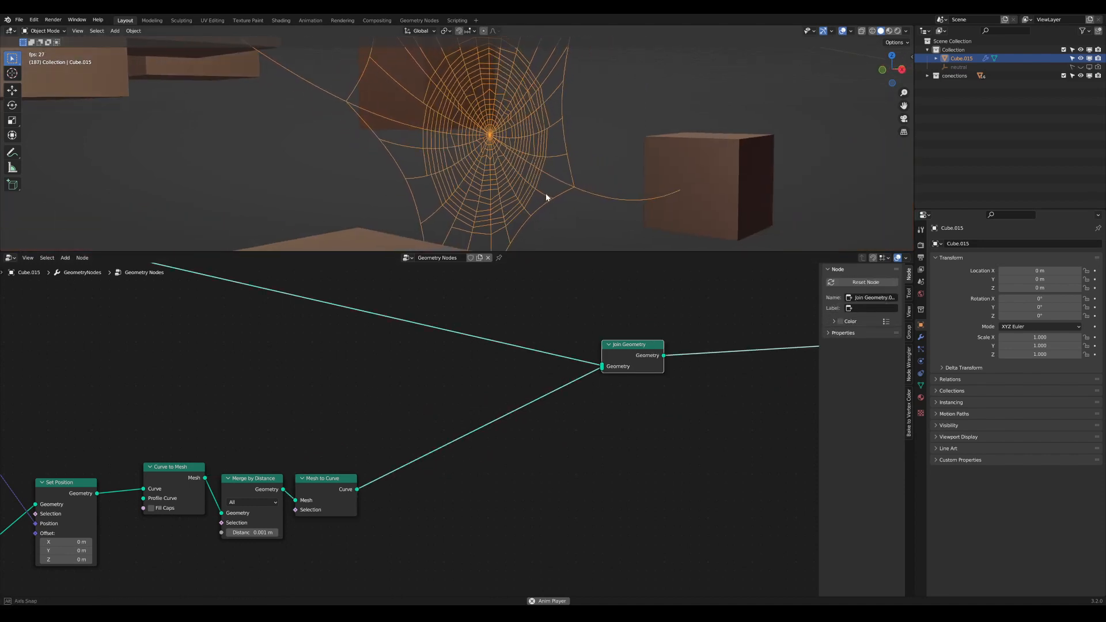
pyautogui.moveTo(486, 185); pyautogui.dragTo(516, 191, button='middle')
pyautogui.scroll(-6, 517, 193)
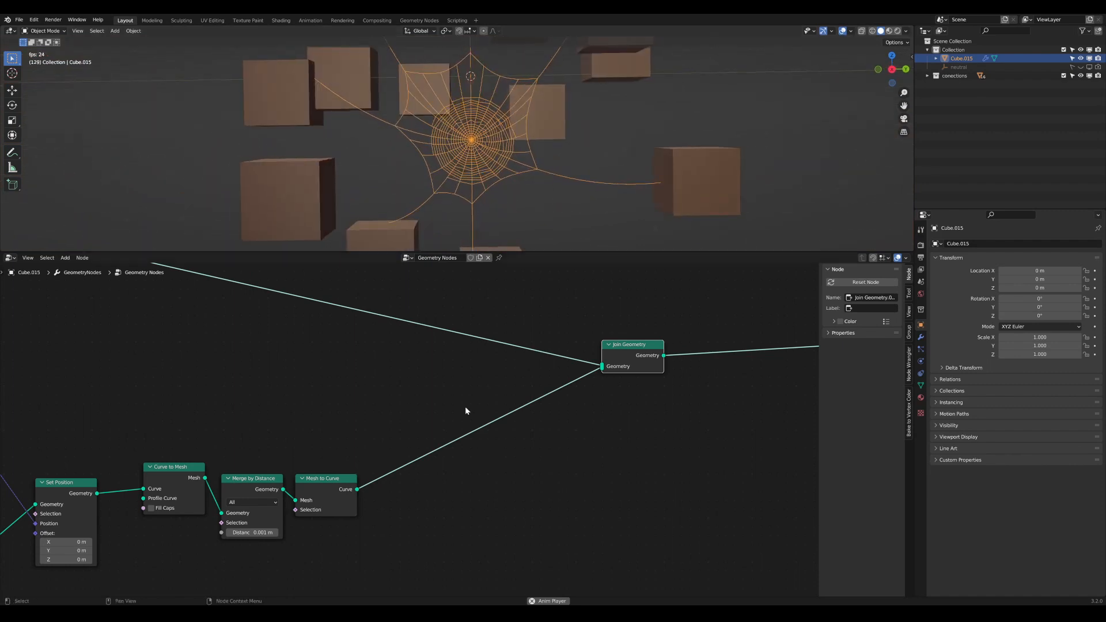
# Step: Line up Curve to Mesh, Merge by Distance and Mesh to Curve in a tight row beside Set Position
pyautogui.moveTo(315, 465); pyautogui.dragTo(501, 440, button='middle')
pyautogui.scroll(-1, 418, 455)
pyautogui.moveTo(380, 456); pyautogui.dragTo(344, 467)
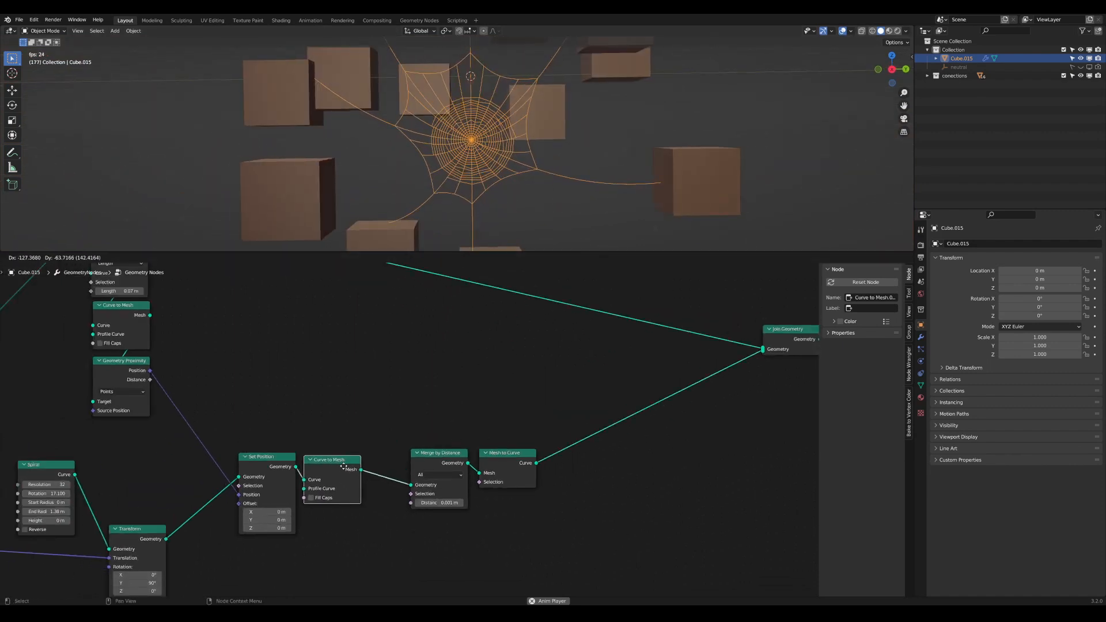
pyautogui.moveTo(541, 522); pyautogui.dragTo(407, 461)
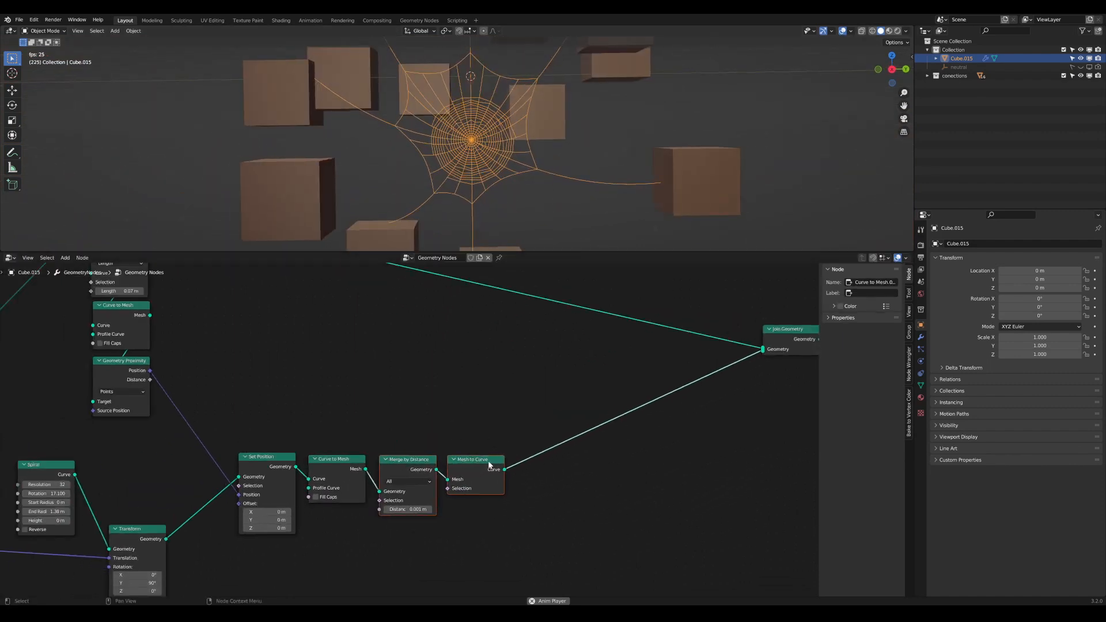
pyautogui.moveTo(491, 461); pyautogui.dragTo(494, 461)
pyautogui.click(506, 491)
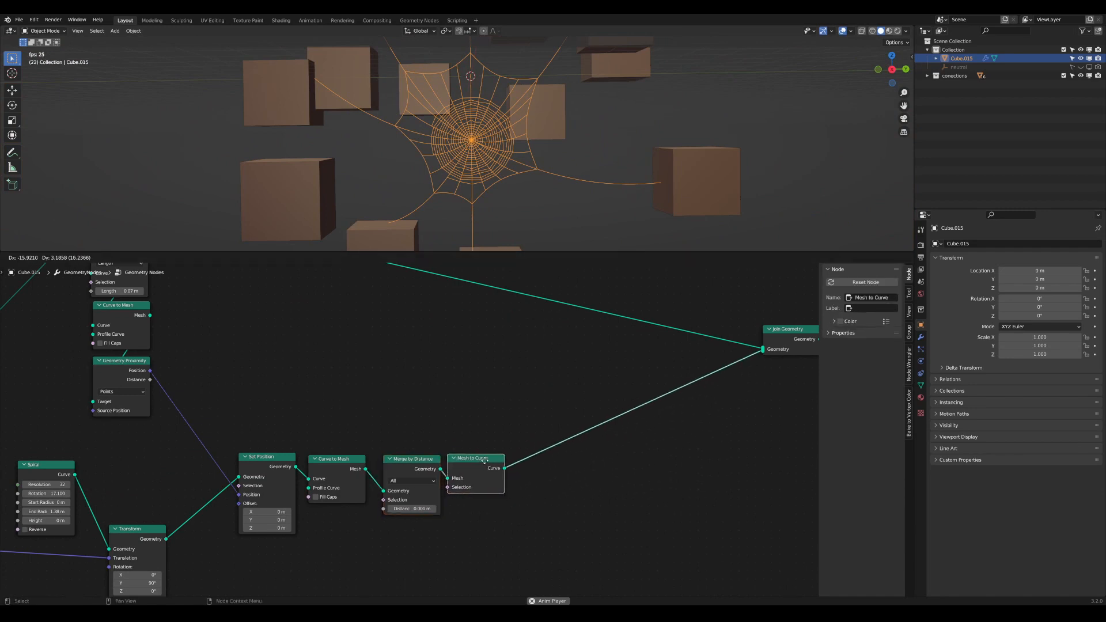
# Step: Group all the spiral nodes in a frame labelled "spiral" with its custom colour disabled
pyautogui.moveTo(502, 464); pyautogui.dragTo(673, 450, button='middle')
pyautogui.hotkey('ctrl', 'space')
pyautogui.scroll(-2, 506, 421)
pyautogui.moveTo(506, 422); pyautogui.dragTo(524, 445, button='middle')
pyautogui.scroll(-2, 603, 442)
pyautogui.moveTo(743, 531); pyautogui.dragTo(491, 366)
pyautogui.moveTo(478, 513); pyautogui.dragTo(479, 493, button='middle')
pyautogui.hotkey('ctrl', 'j')
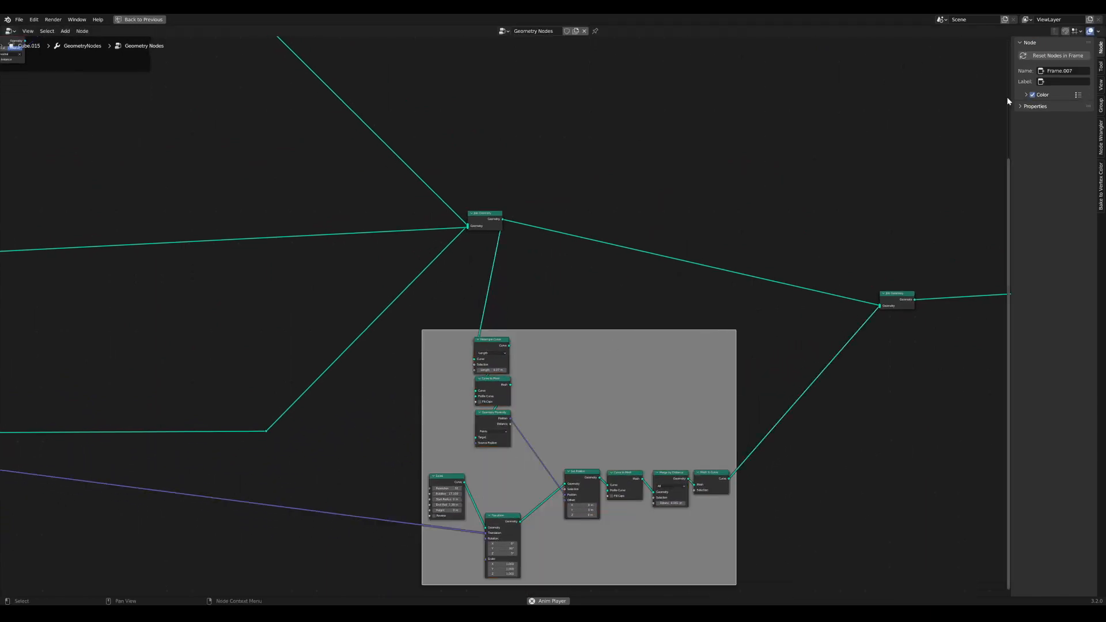
pyautogui.click(1033, 95)
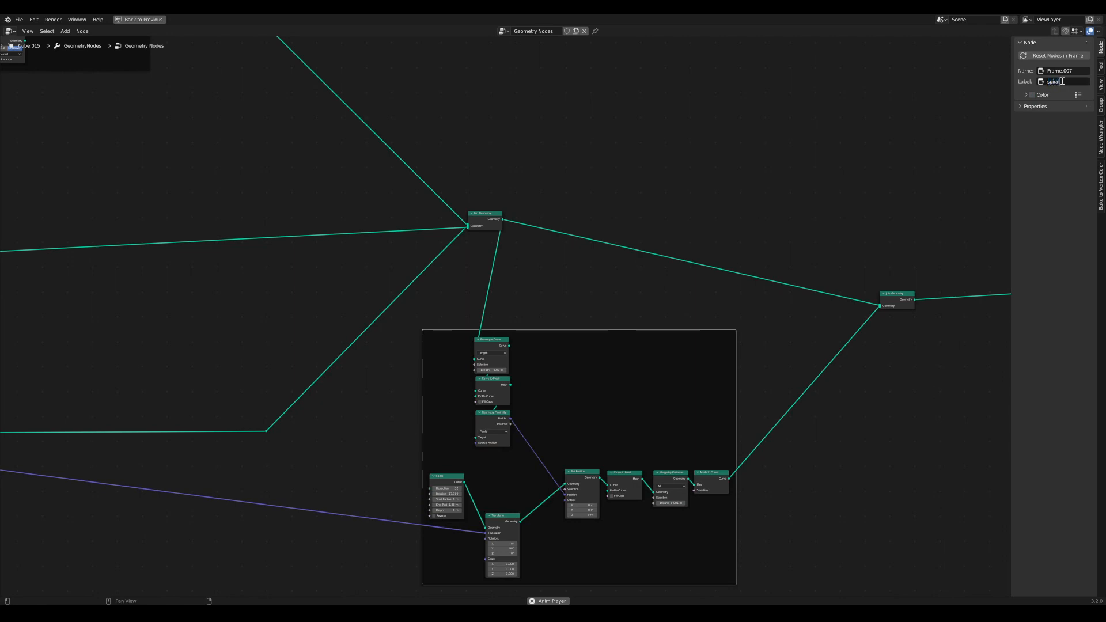
pyautogui.moveTo(679, 336); pyautogui.dragTo(736, 311)
# Step: Add a reroute to the long link feeding the spiral Transform's Translation and move it below the other links
pyautogui.moveTo(729, 334); pyautogui.dragTo(631, 328, button='middle')
pyautogui.scroll(-6, 631, 328)
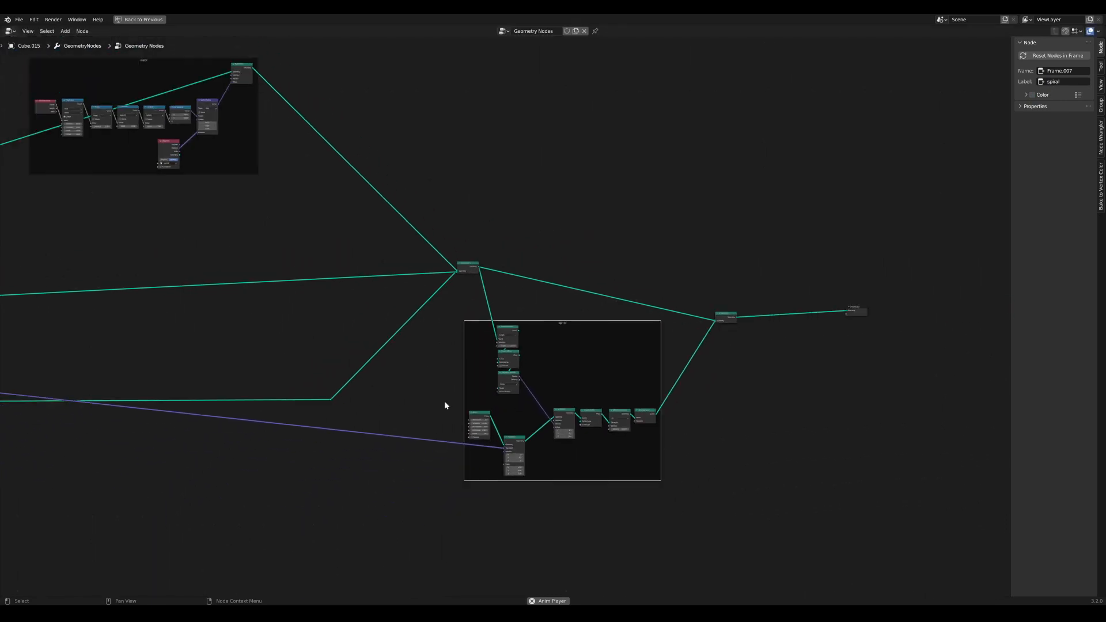
pyautogui.moveTo(444, 401); pyautogui.dragTo(882, 331, button='middle')
pyautogui.keyDown('shift'); pyautogui.moveTo(790, 354); pyautogui.dragTo(787, 373, button='right'); pyautogui.keyUp('shift')
pyautogui.scroll(-1, 810, 383)
pyautogui.moveTo(818, 392); pyautogui.dragTo(901, 402, button='middle')
pyautogui.press('g')
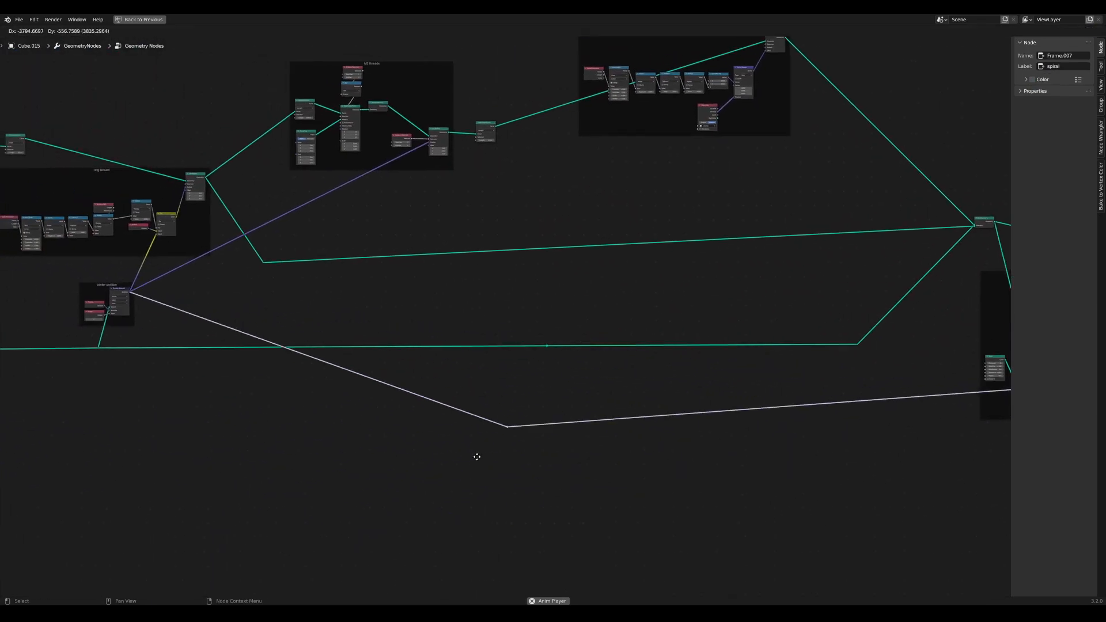
pyautogui.click(266, 430)
# Step: Move the Group Output node right beside the second Join Geometry
pyautogui.scroll(-4, 417, 410)
pyautogui.scroll(-2, 417, 410)
pyautogui.moveTo(508, 386); pyautogui.dragTo(255, 393, button='middle')
pyautogui.scroll(7, 664, 353)
pyautogui.moveTo(671, 332); pyautogui.dragTo(563, 392, button='middle')
pyautogui.scroll(5, 772, 362)
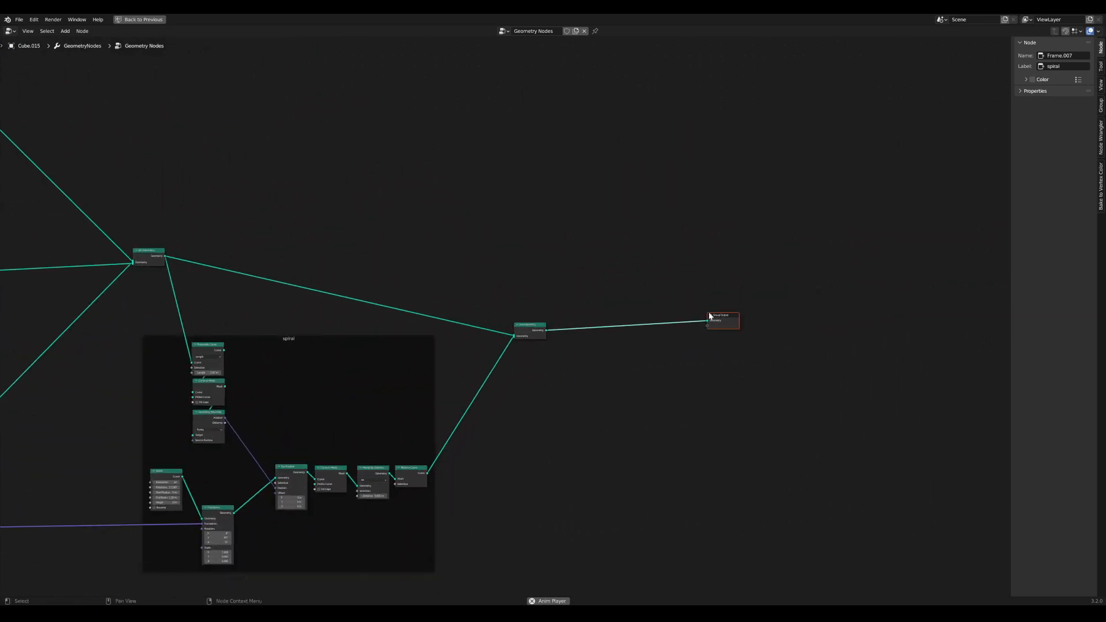
pyautogui.click(593, 329)
# Step: Enlarge the 3D viewport, tilt the web object to about 7.6°, -41.1°, 8.9° and move it among the cubes
pyautogui.hotkey('ctrl', 'space')
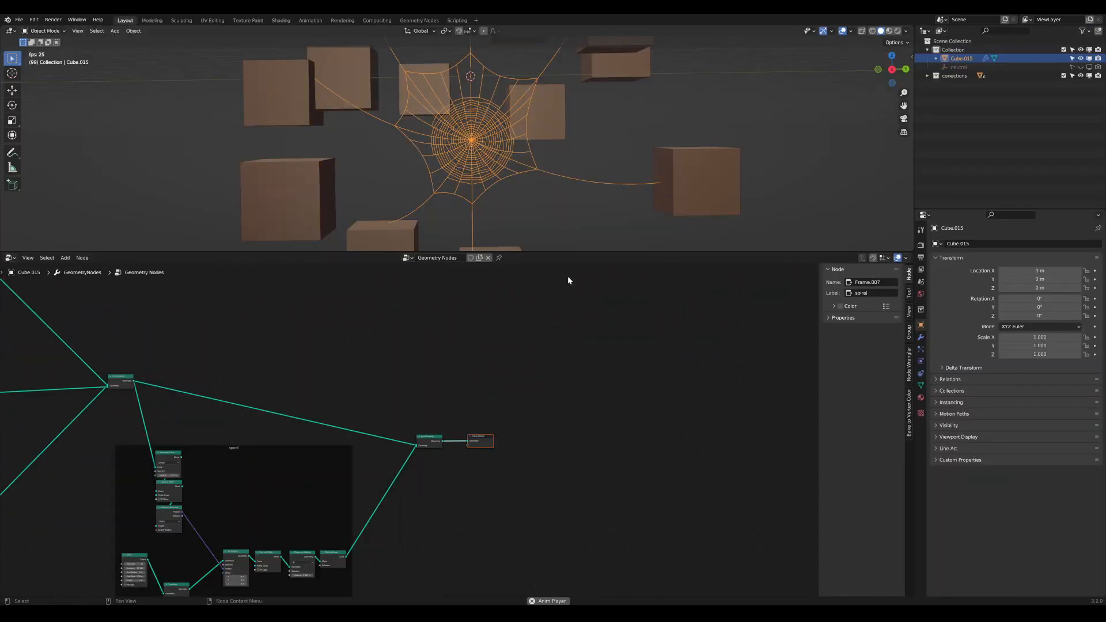
pyautogui.moveTo(581, 252); pyautogui.dragTo(583, 324)
pyautogui.moveTo(571, 288); pyautogui.dragTo(559, 225, button='middle')
pyautogui.press('r')
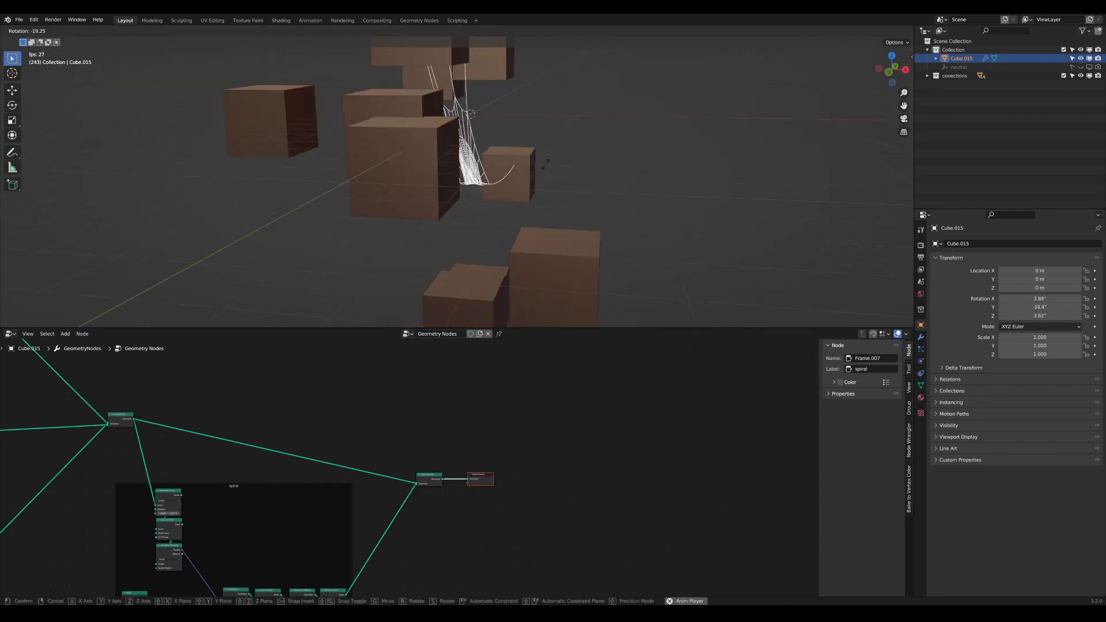
pyautogui.click(554, 127)
pyautogui.moveTo(554, 128); pyautogui.dragTo(511, 247, button='middle')
pyautogui.press('g')
pyautogui.click(386, 206)
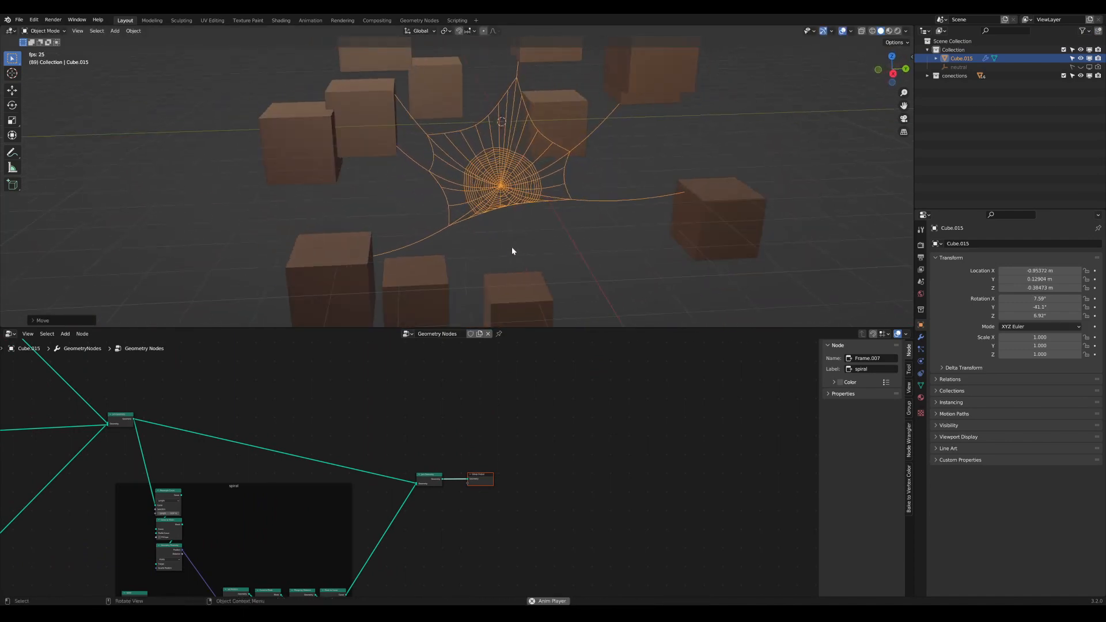
# Step: Move Cube.016, the cube below the web, upward and along positive X and Y
pyautogui.click(538, 298)
pyautogui.moveTo(538, 298); pyautogui.dragTo(565, 303, button='middle')
pyautogui.press('g')
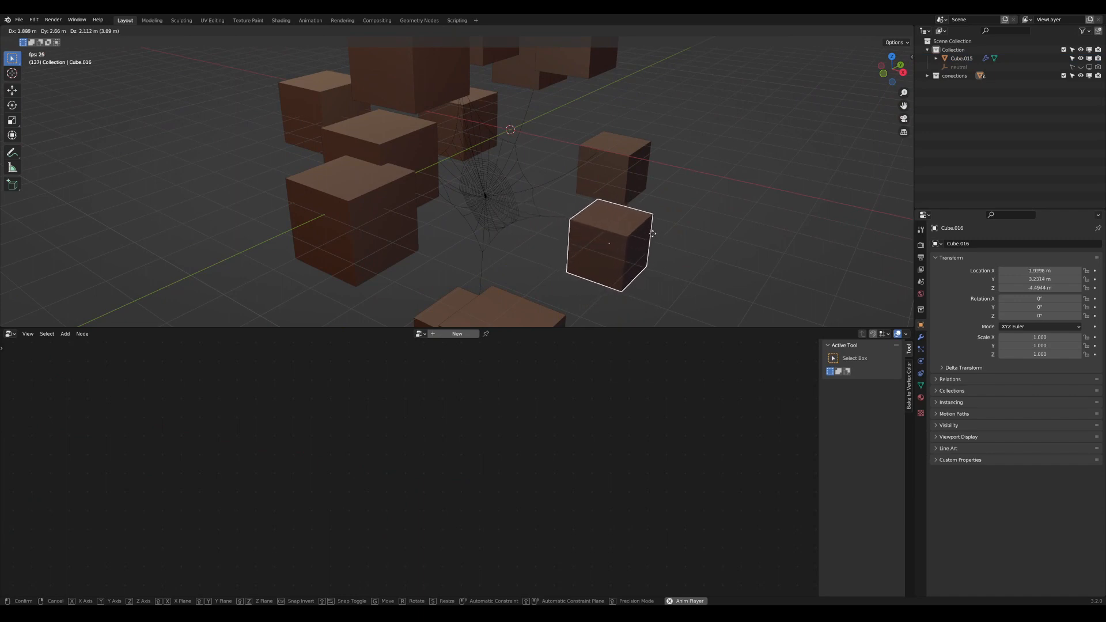
pyautogui.click(652, 251)
# Step: Move Cube.011 to about -1.9, -3.4, 1.9 m, beside the other cubes above the web
pyautogui.moveTo(652, 251); pyautogui.dragTo(519, 259, button='middle')
pyautogui.click(427, 222)
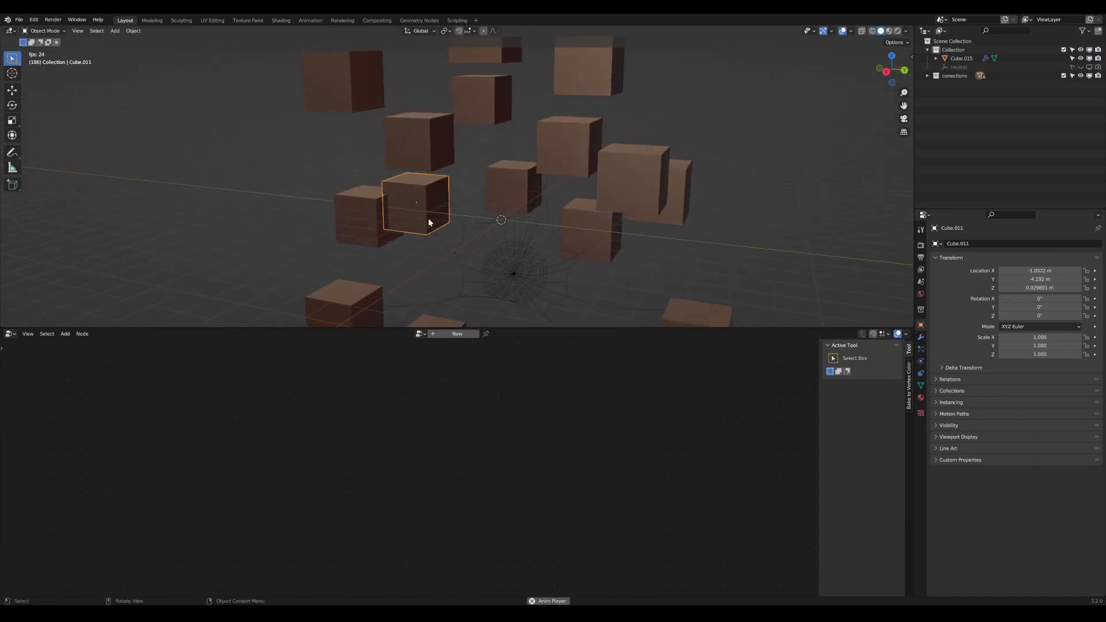
pyautogui.moveTo(427, 222); pyautogui.dragTo(520, 190, button='middle')
pyautogui.press('g')
pyautogui.click(481, 186)
pyautogui.press('g')
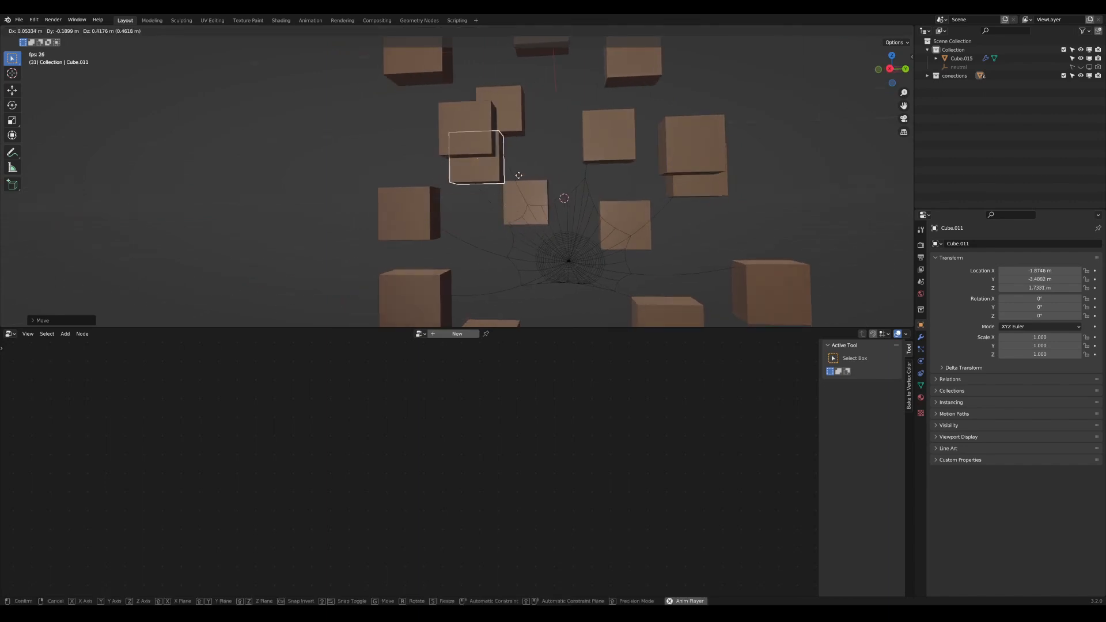
pyautogui.click(623, 265)
pyautogui.click(623, 269)
# Step: Try out a rotated duplicate of the web above the original, and delete the copy
pyautogui.moveTo(591, 263); pyautogui.dragTo(520, 225, button='middle')
pyautogui.hotkey('shift', 'd')
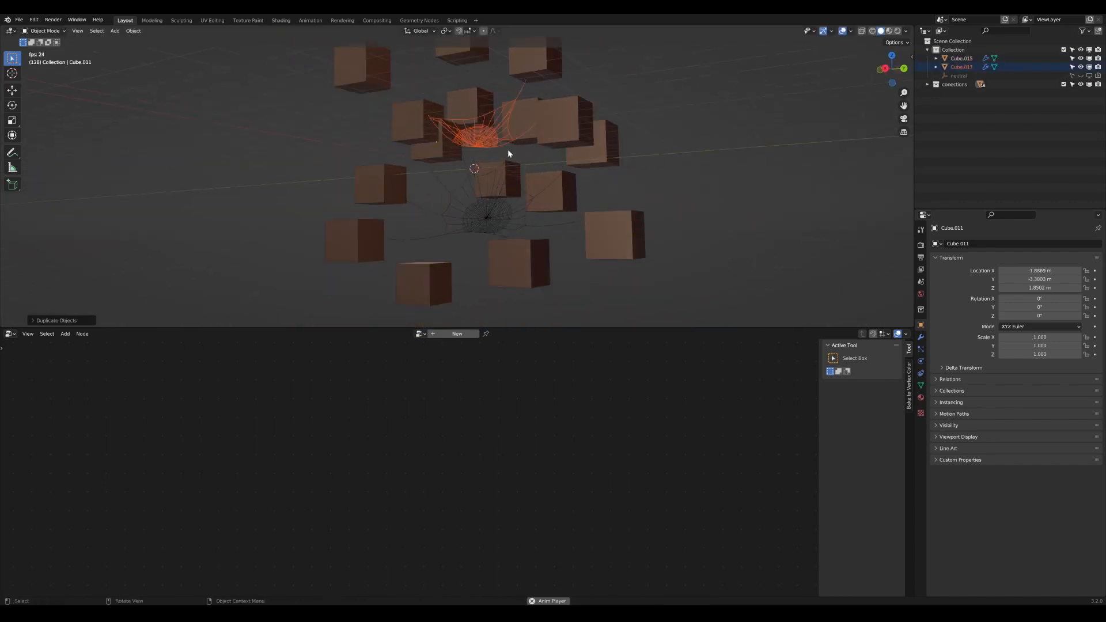
pyautogui.moveTo(599, 183); pyautogui.dragTo(518, 255, button='middle')
pyautogui.press('r')
pyautogui.click(567, 232)
pyautogui.scroll(5, 562, 212)
pyautogui.scroll(-4, 561, 219)
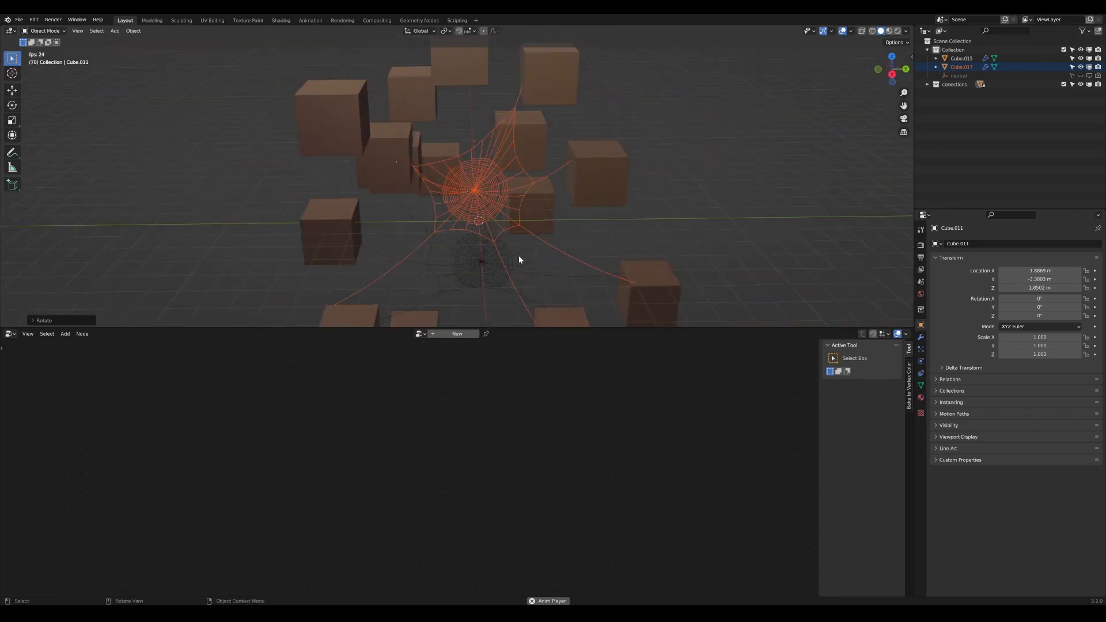
pyautogui.click(491, 228)
# Step: Select the original web and set the Spiral node's Rotation to 18
pyautogui.click(481, 290)
pyautogui.keyDown('shift'); pyautogui.moveTo(482, 292); pyautogui.dragTo(488, 227, button='middle'); pyautogui.keyUp('shift')
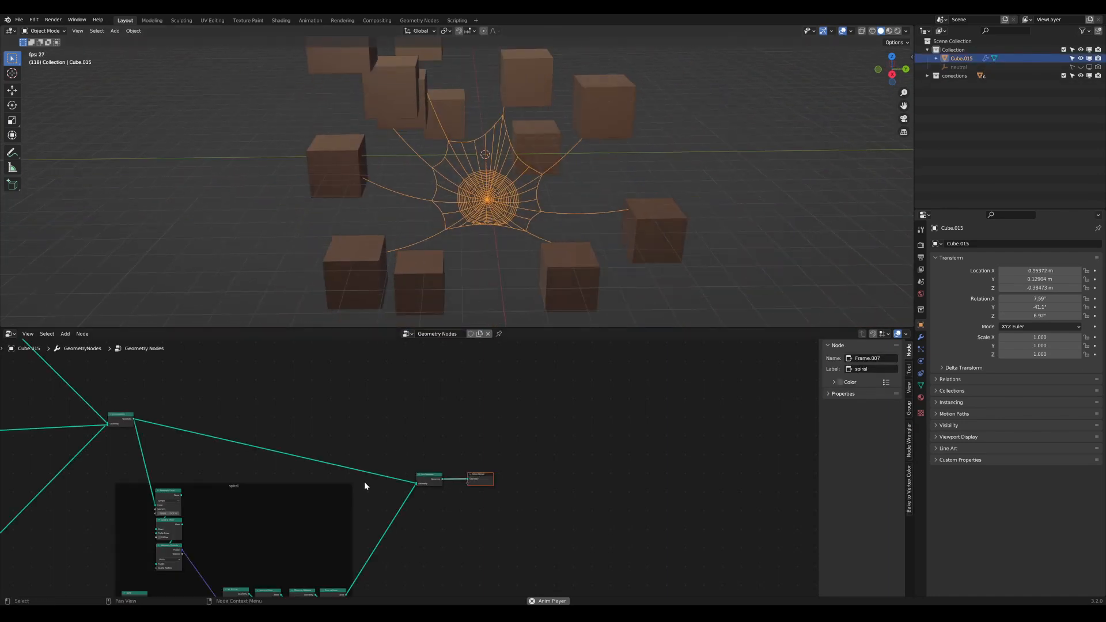
pyautogui.moveTo(340, 496); pyautogui.dragTo(660, 402, button='middle')
pyautogui.scroll(2, 562, 463)
pyautogui.scroll(4, 555, 456)
pyautogui.scroll(-1, 553, 454)
pyautogui.moveTo(429, 541); pyautogui.dragTo(436, 474, button='middle')
pyautogui.scroll(9, 436, 474)
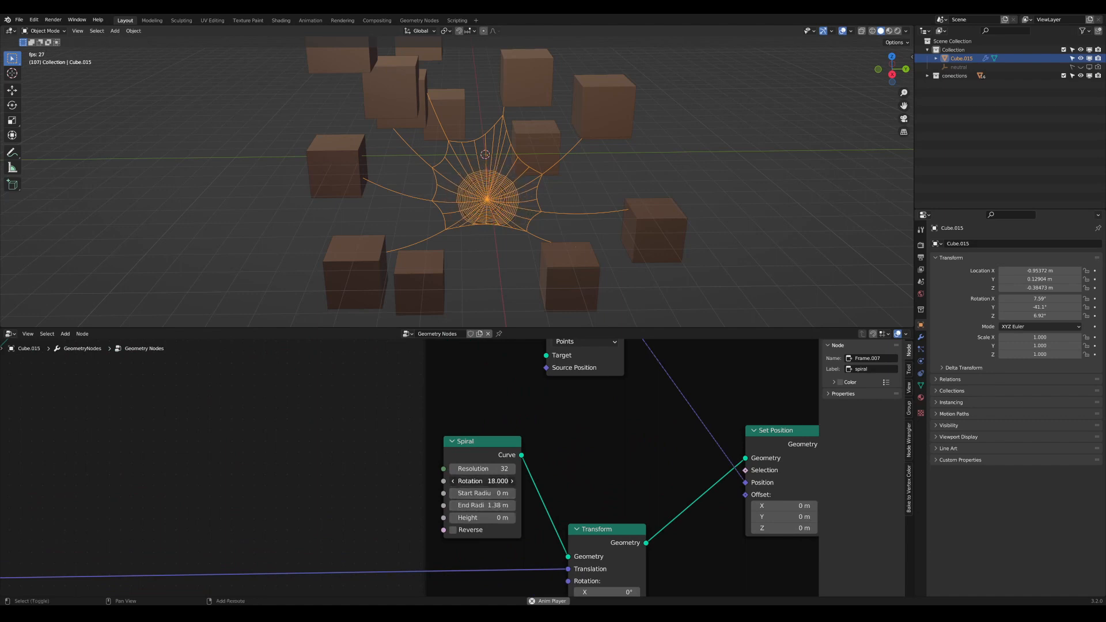
# Step: Set the Integer node in the first frame of the node tree to 15 for more web threads
pyautogui.scroll(-6, 389, 471)
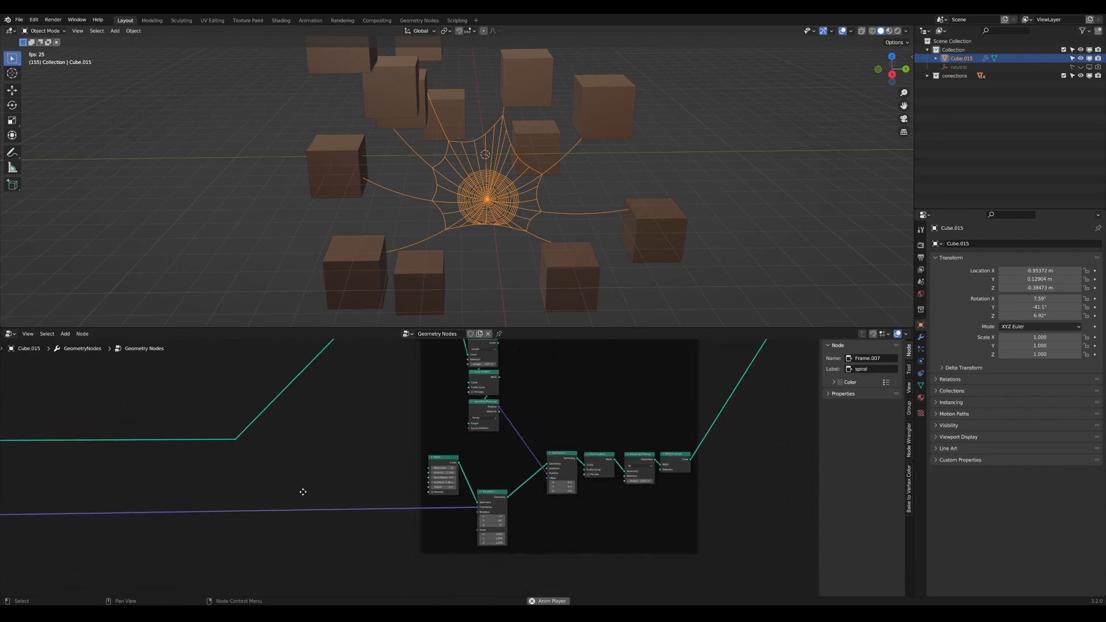
pyautogui.hotkey('ctrl', 'space')
pyautogui.scroll(-3, 403, 421)
pyautogui.scroll(-12, 374, 396)
pyautogui.moveTo(348, 381); pyautogui.dragTo(690, 454, button='middle')
pyautogui.scroll(11, 686, 406)
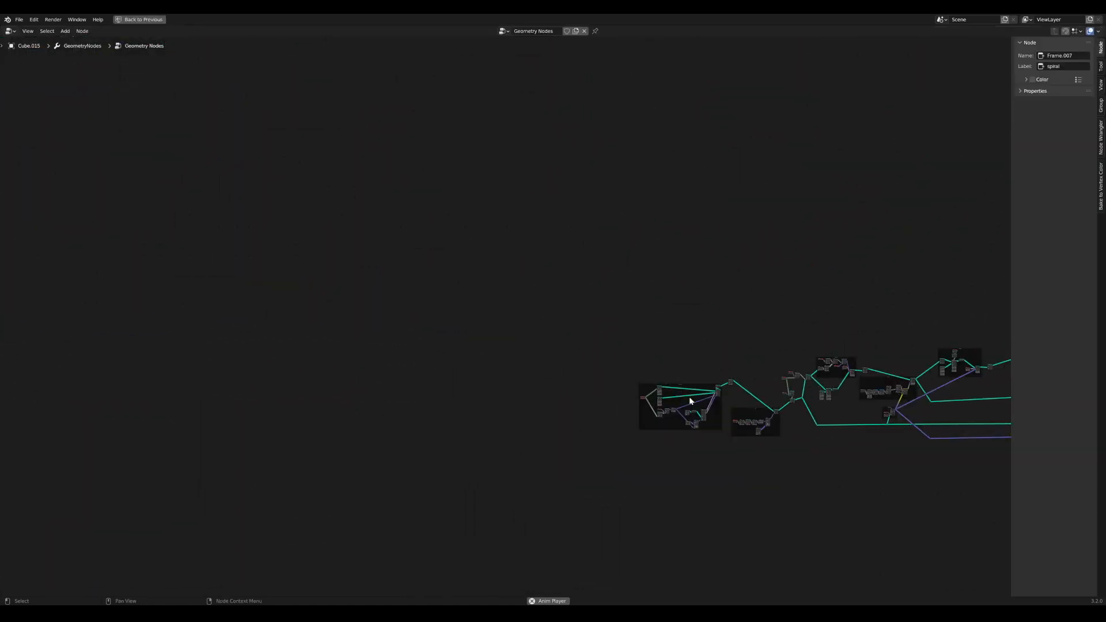
pyautogui.moveTo(699, 374); pyautogui.dragTo(448, 298, button='middle')
pyautogui.scroll(8, 412, 397)
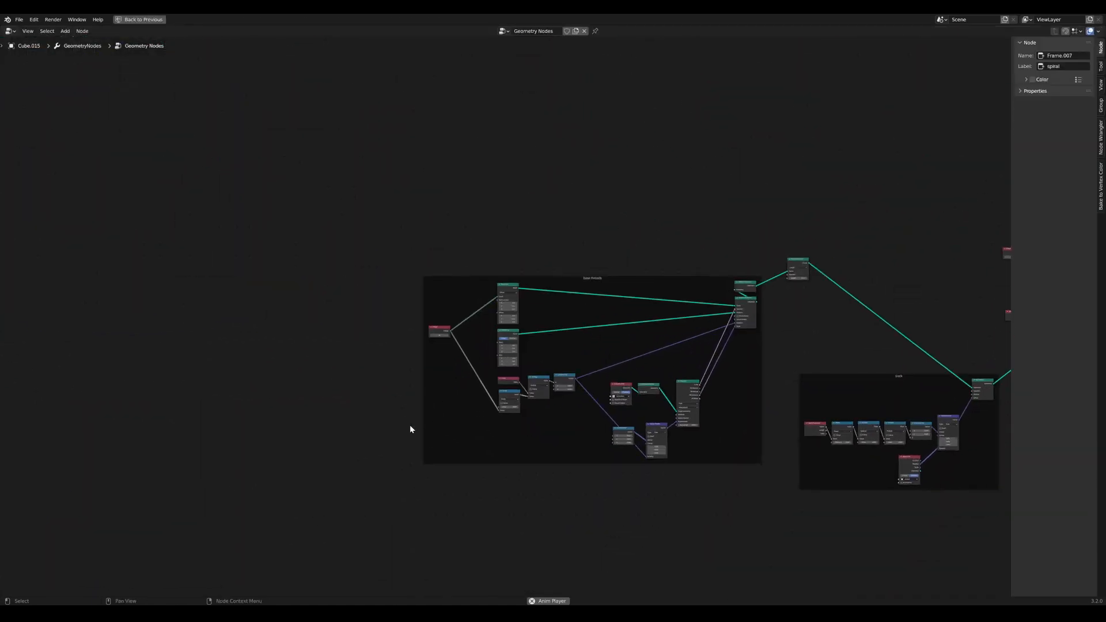
pyautogui.hotkey('ctrl', 'space')
pyautogui.scroll(5, 424, 531)
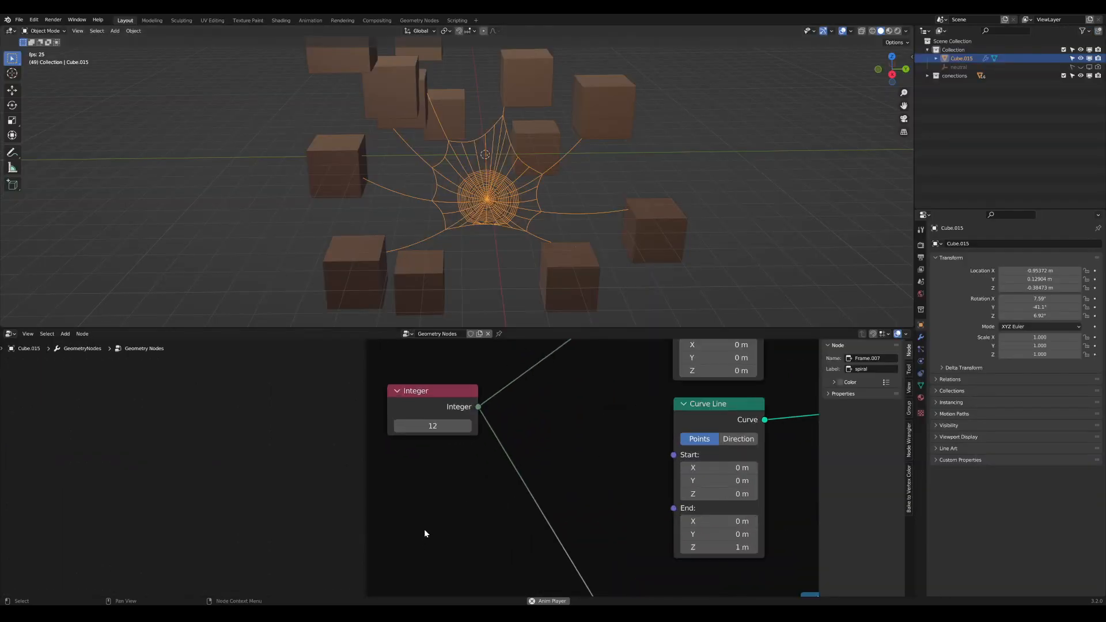
pyautogui.moveTo(431, 469)
pyautogui.mouseDown()
pyautogui.moveTo(487, 469)
pyautogui.moveTo(415, 469)
pyautogui.moveTo(436, 469)
pyautogui.mouseUp()
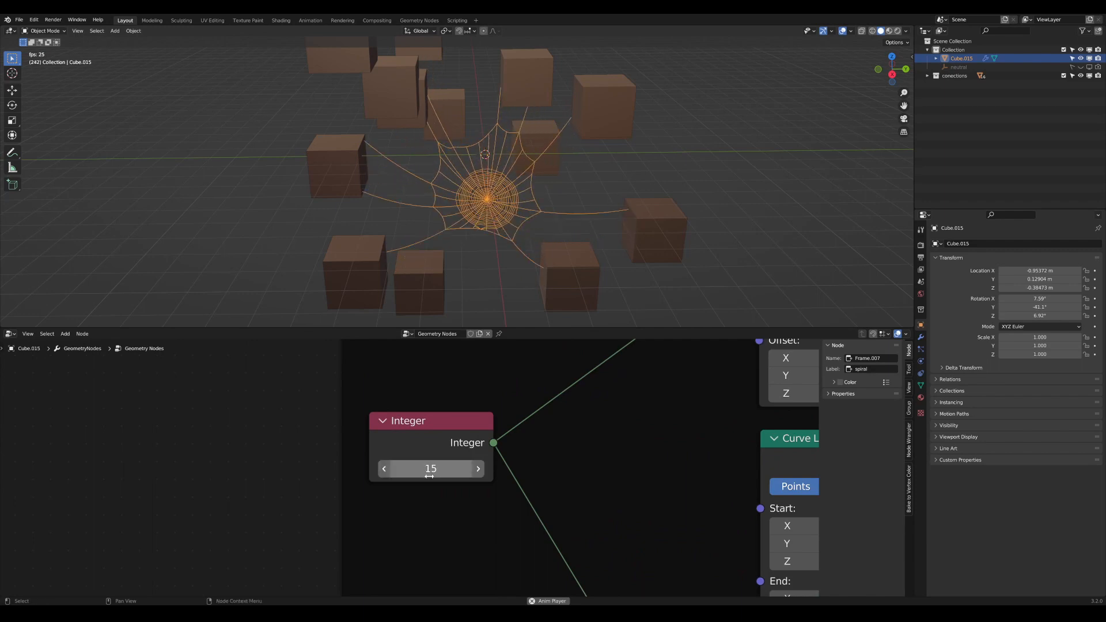
# Step: Examine the web's radial threads and central spiral up close and from several angles
pyautogui.scroll(-6, 466, 486)
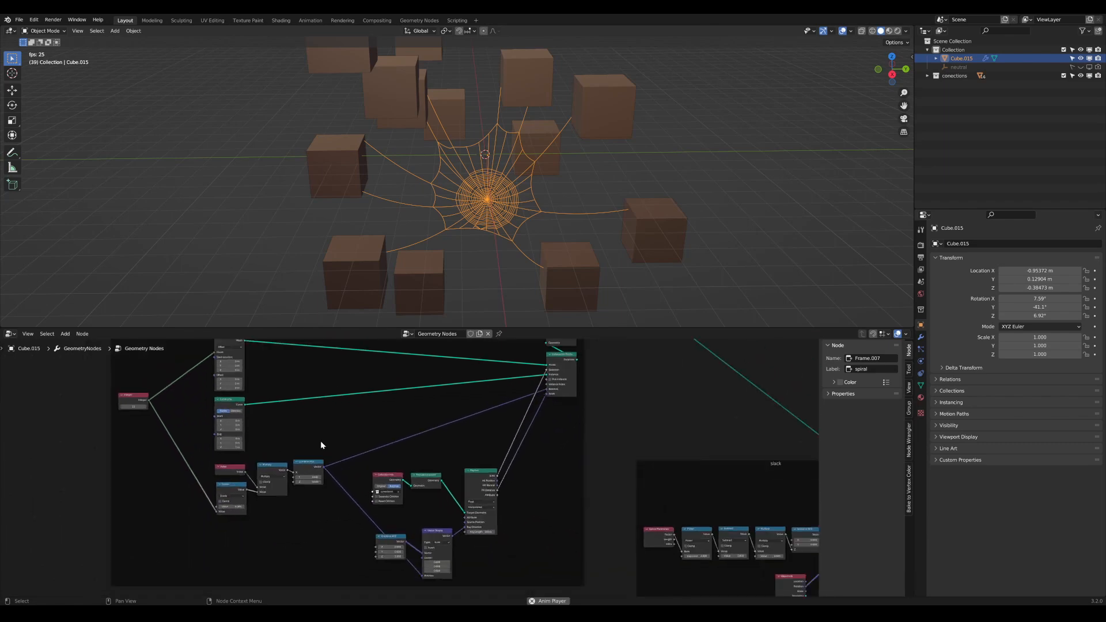
pyautogui.scroll(-1, 391, 444)
pyautogui.moveTo(517, 431); pyautogui.dragTo(301, 423, button='middle')
pyautogui.moveTo(765, 464); pyautogui.dragTo(469, 427, button='middle')
pyautogui.scroll(2, 504, 186)
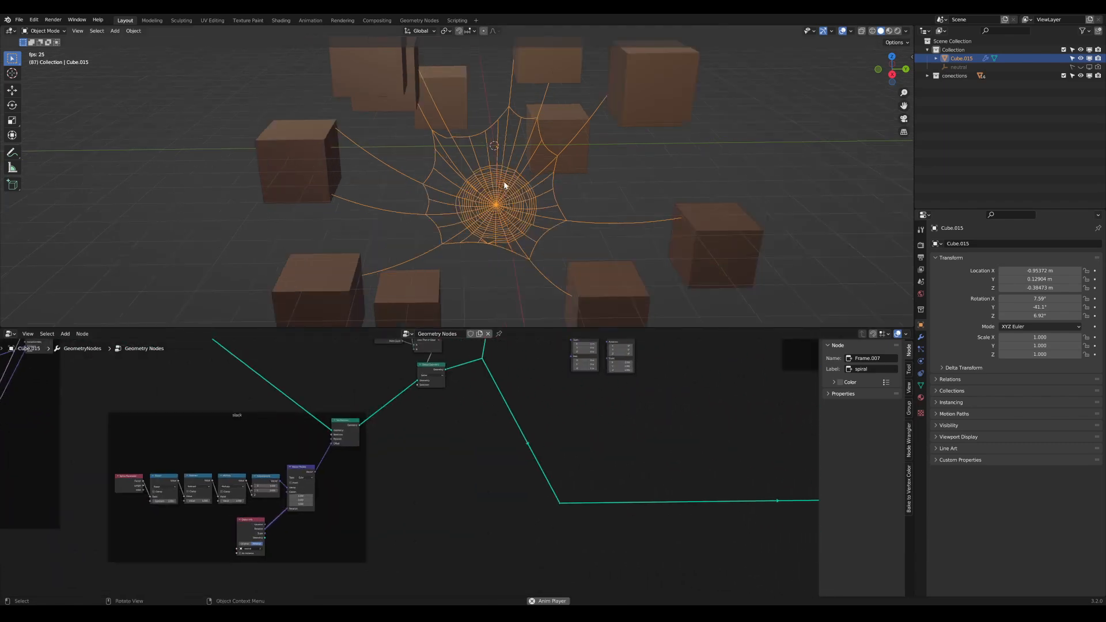
pyautogui.scroll(4, 504, 185)
pyautogui.scroll(-3, 579, 245)
pyautogui.keyDown('shift'); pyautogui.moveTo(583, 247); pyautogui.dragTo(524, 204, button='middle'); pyautogui.keyUp('shift')
pyautogui.scroll(-1, 567, 369)
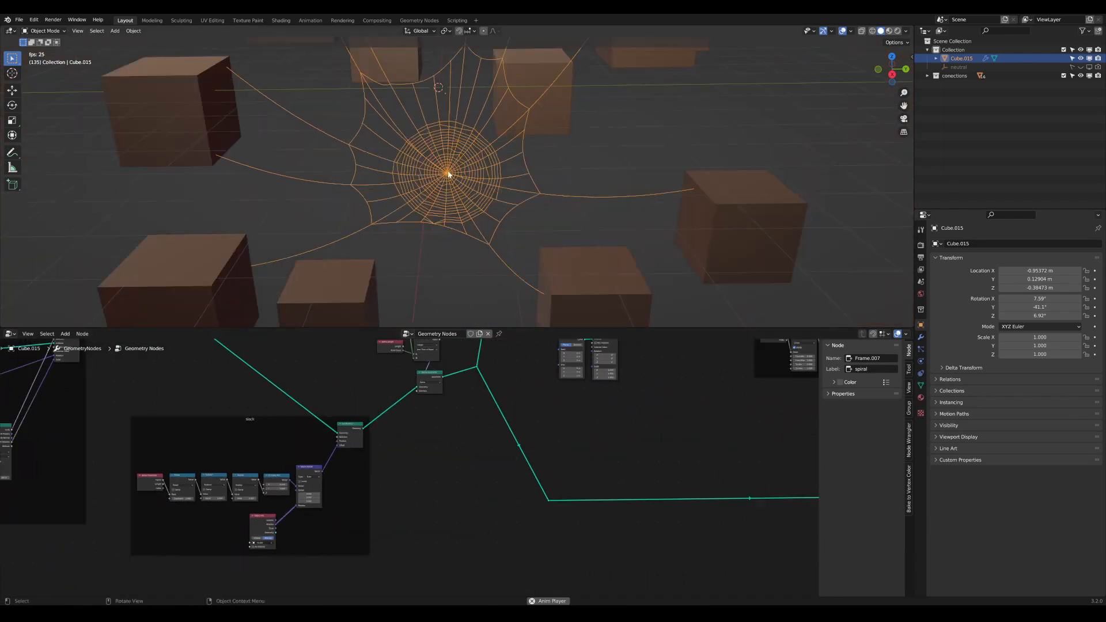
pyautogui.scroll(3, 449, 177)
pyautogui.scroll(-1, 452, 180)
pyautogui.scroll(4, 458, 185)
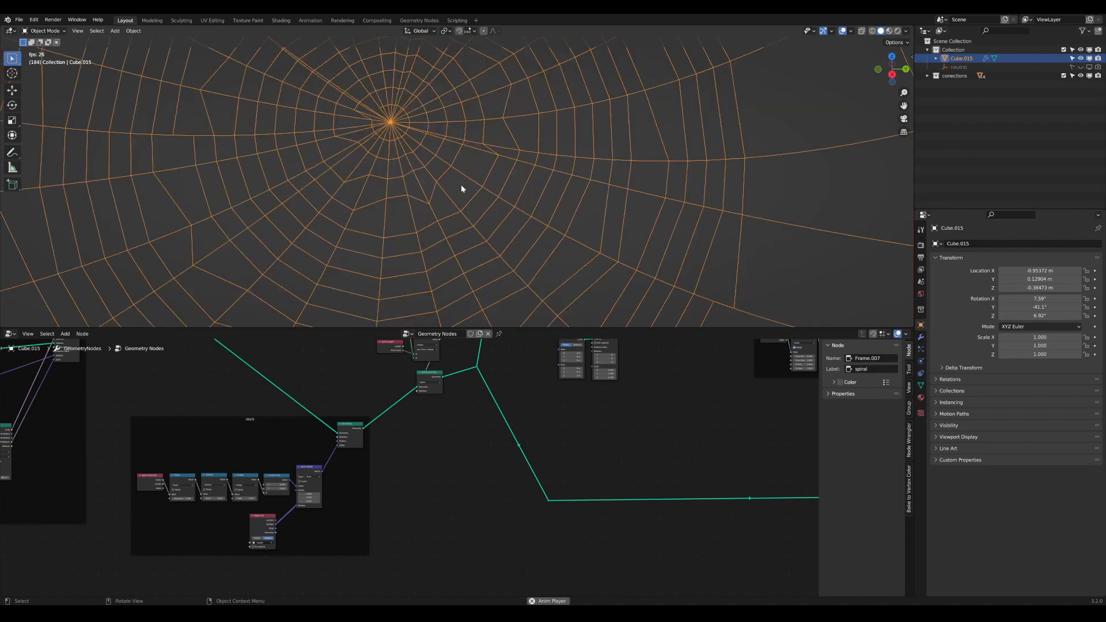
pyautogui.scroll(-6, 461, 188)
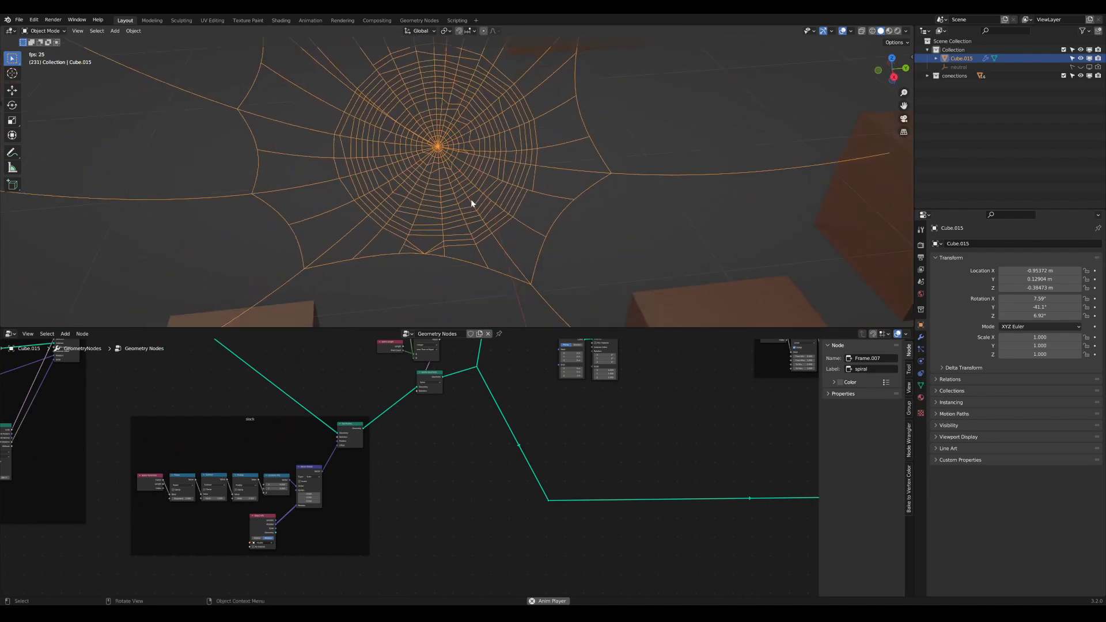
pyautogui.scroll(3, 460, 201)
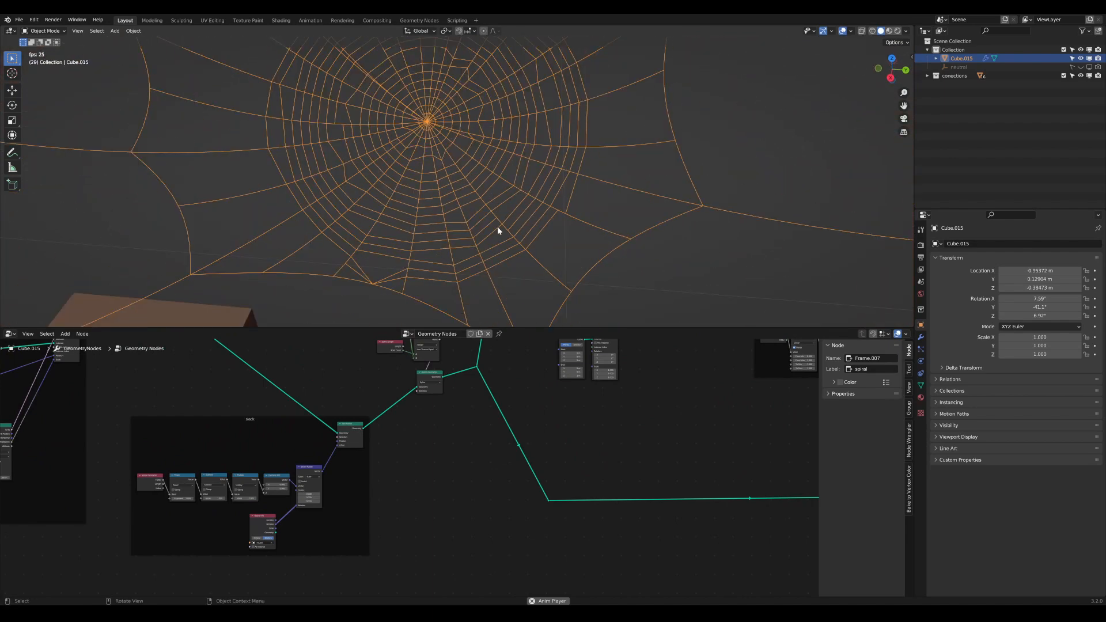
pyautogui.scroll(-3, 497, 228)
pyautogui.scroll(-3, 505, 301)
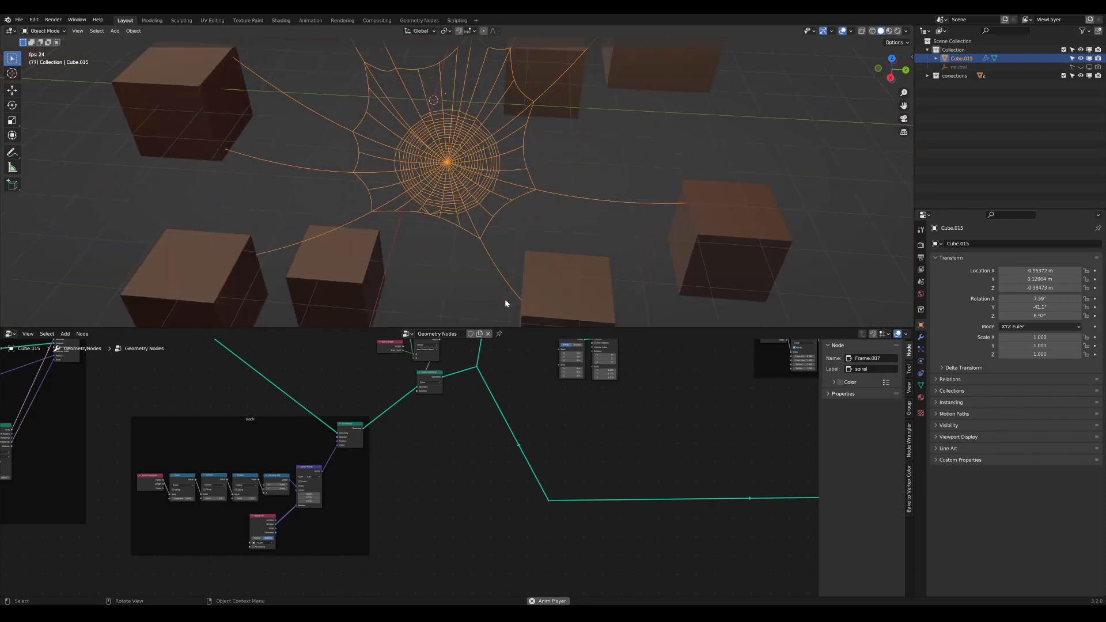
pyautogui.scroll(3, 481, 228)
pyautogui.scroll(-2, 478, 215)
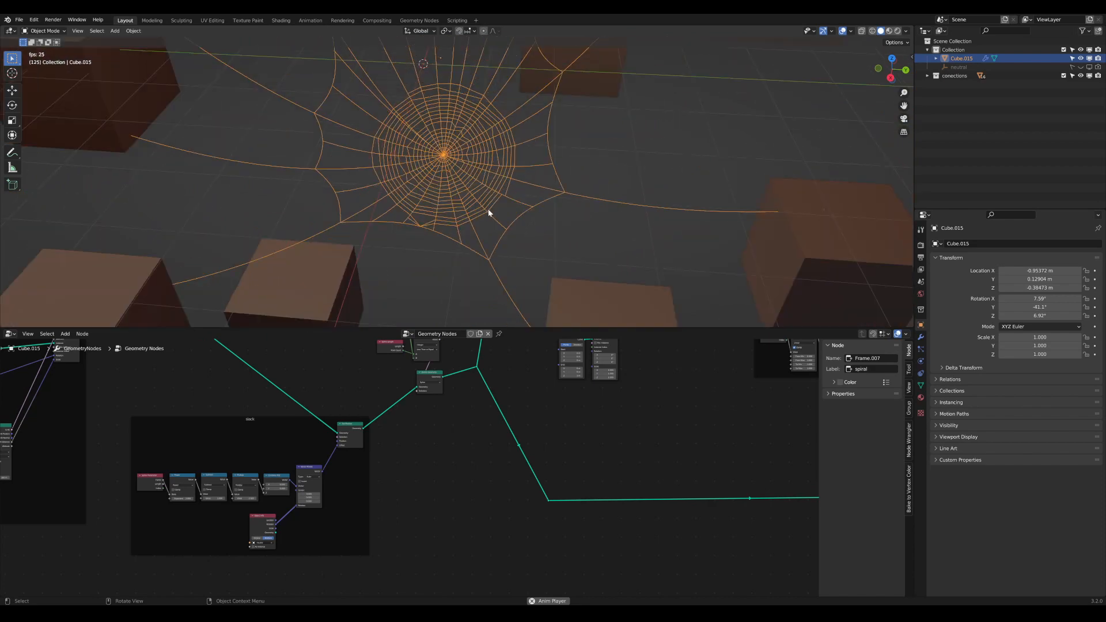
pyautogui.moveTo(638, 427); pyautogui.dragTo(240, 370, button='middle')
pyautogui.moveTo(592, 471); pyautogui.dragTo(308, 424, button='middle')
pyautogui.moveTo(640, 451); pyautogui.dragTo(243, 477, button='middle')
pyautogui.scroll(-1, 244, 477)
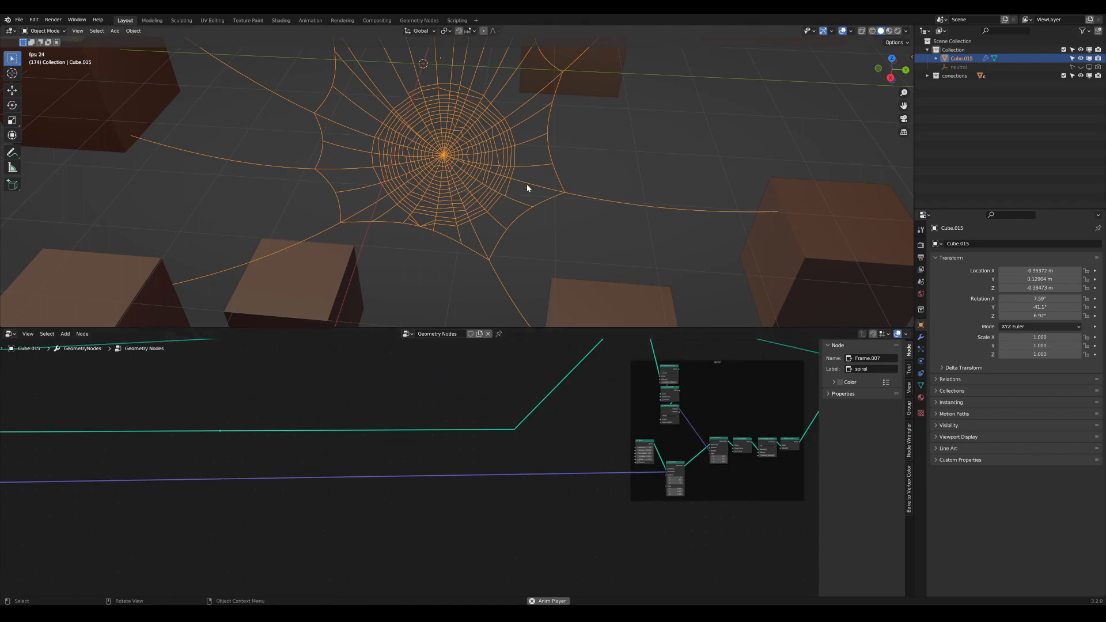
pyautogui.moveTo(442, 194); pyautogui.dragTo(514, 162, button='middle')
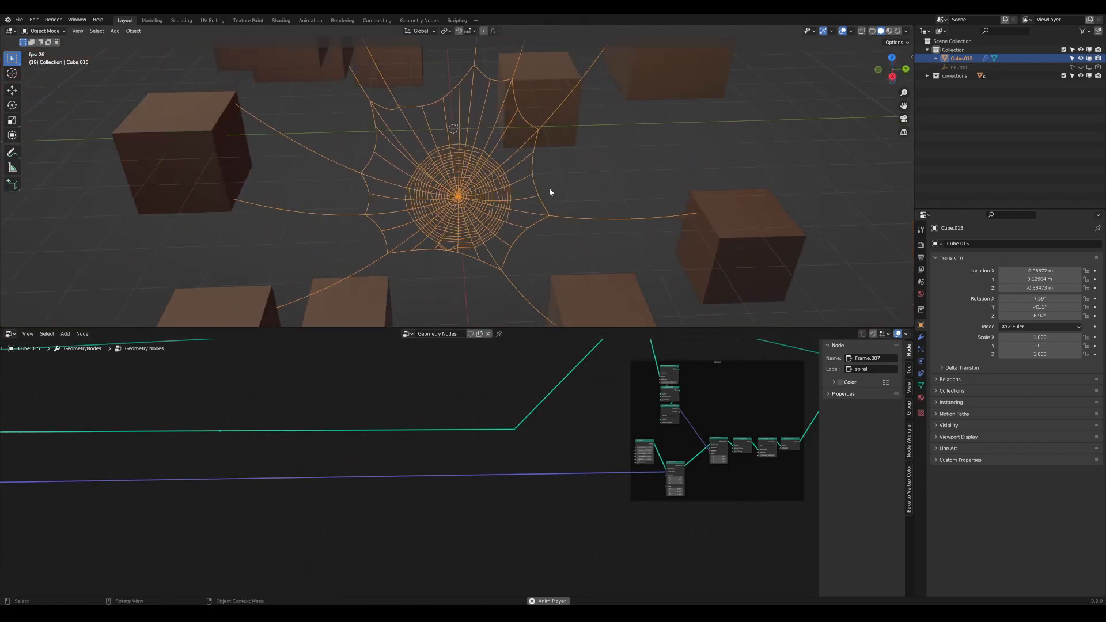
# Step: Set the Spiral node's Rotation to about 17.1 in the spiral frame
pyautogui.moveTo(643, 446); pyautogui.dragTo(302, 479, button='middle')
pyautogui.scroll(3, 547, 441)
pyautogui.moveTo(547, 441); pyautogui.dragTo(483, 433, button='middle')
pyautogui.keyDown('shift'); pyautogui.click(441, 425); pyautogui.keyUp('shift')
pyautogui.press('g')
pyautogui.click(617, 375)
pyautogui.scroll(3, 486, 456)
pyautogui.scroll(2, 616, 472)
pyautogui.scroll(-1, 453, 477)
pyautogui.scroll(1, 452, 477)
pyautogui.scroll(4, 390, 500)
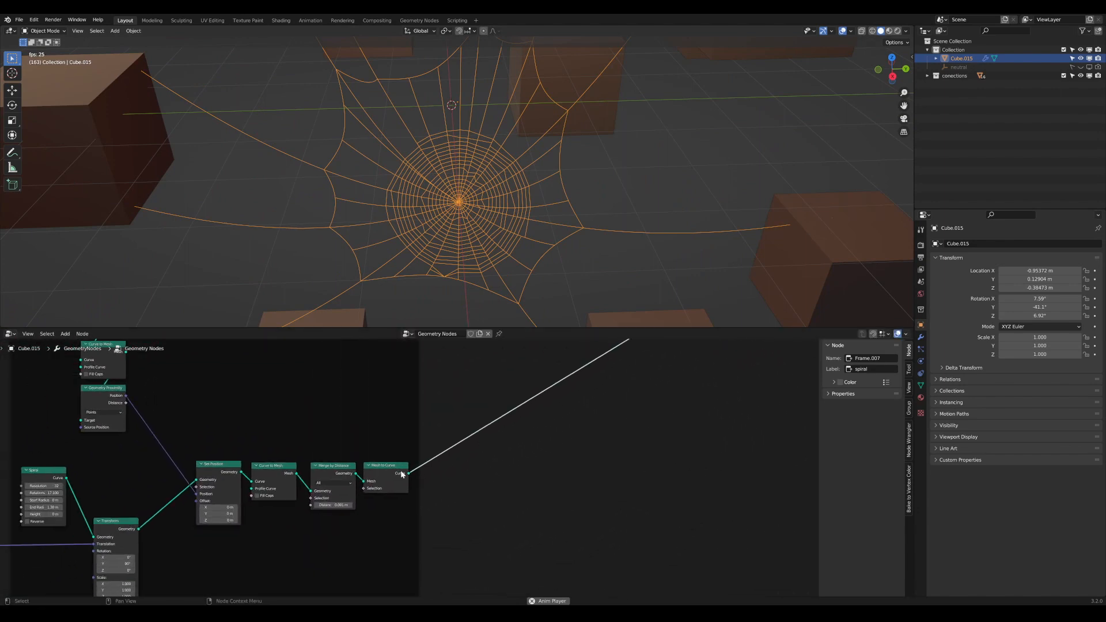
# Step: Preview the spiral on its own from the Mesh to Curve node's output and inspect its path
pyautogui.moveTo(392, 470); pyautogui.dragTo(394, 470)
pyautogui.moveTo(393, 470); pyautogui.dragTo(347, 496, button='middle')
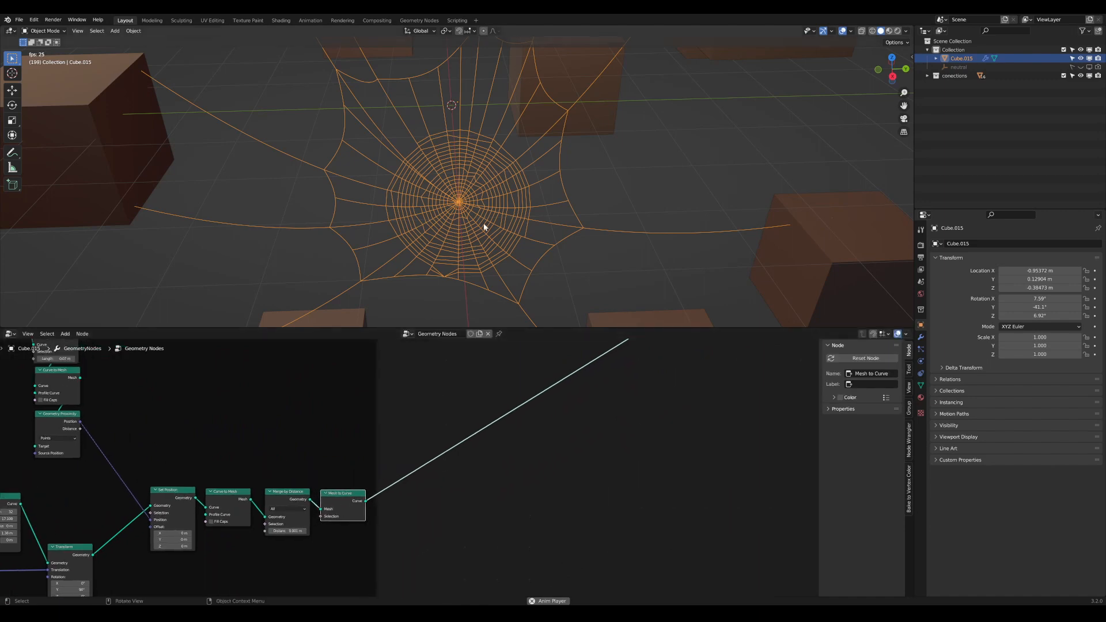
pyautogui.keyDown('ctrl'); pyautogui.keyDown('shift'); pyautogui.click(354, 501); pyautogui.keyUp('shift'); pyautogui.keyUp('ctrl')
pyautogui.scroll(4, 481, 200)
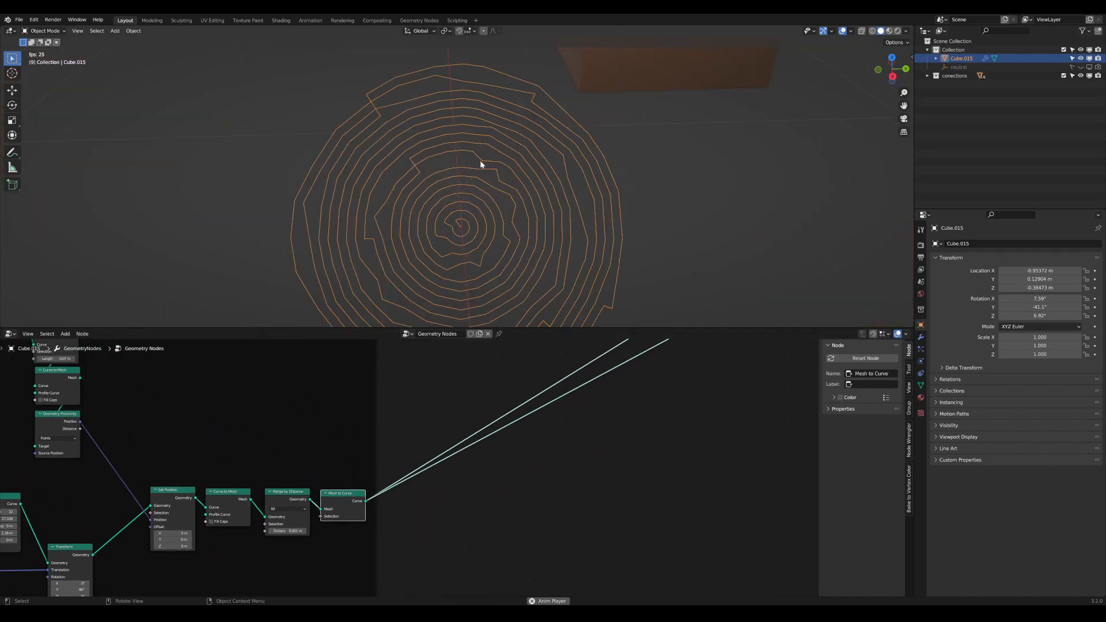
pyautogui.scroll(2, 520, 398)
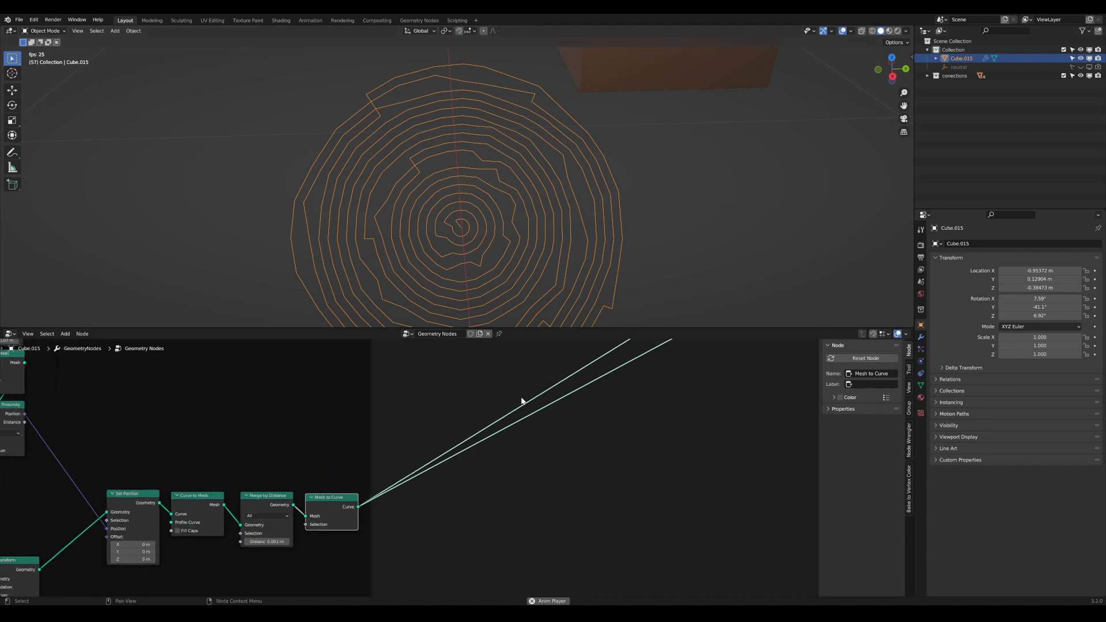
pyautogui.scroll(-1, 576, 412)
pyautogui.moveTo(653, 428); pyautogui.dragTo(452, 481, button='middle')
pyautogui.scroll(-8, 561, 456)
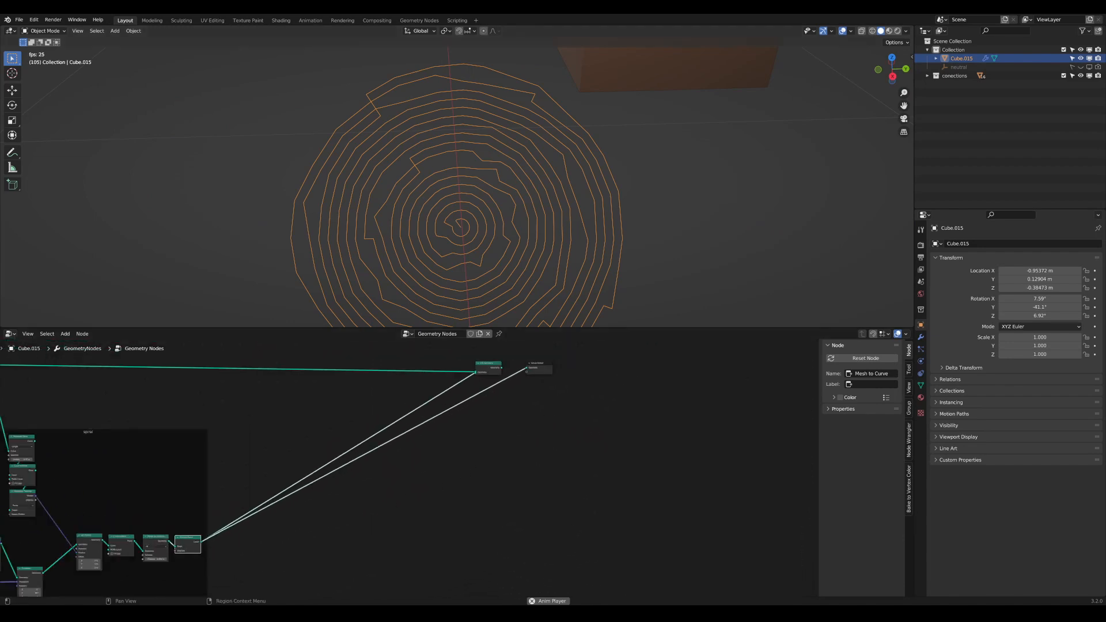
pyautogui.scroll(8, 256, 487)
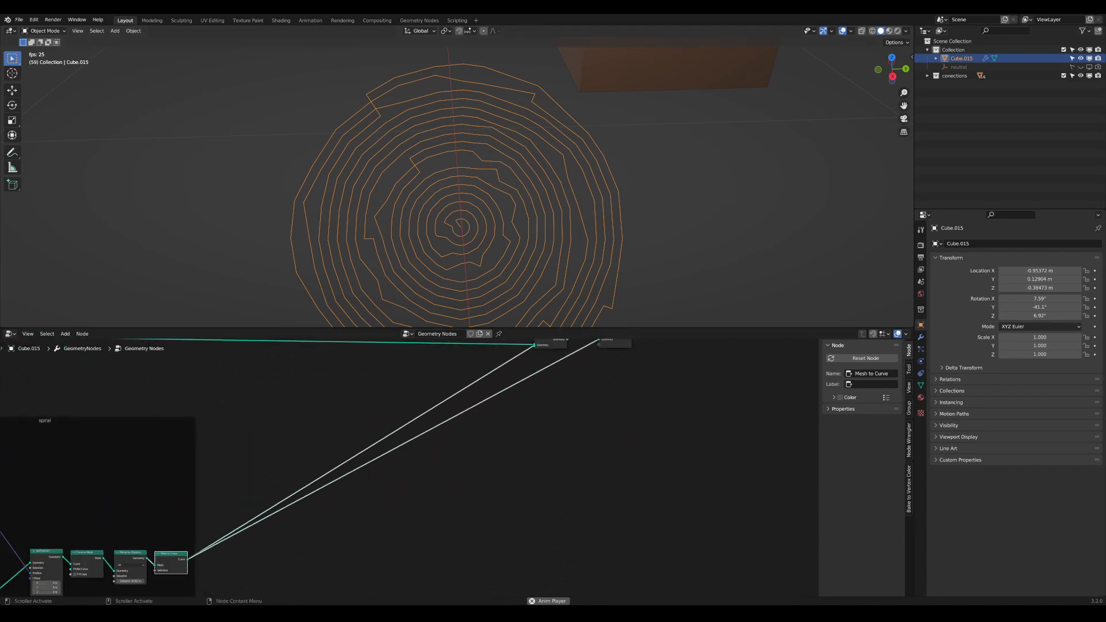
# Step: Try a Delete Geometry node between Mesh to Curve and Join Geometry, with the joined web as the output again
pyautogui.moveTo(364, 520); pyautogui.dragTo(523, 528, button='middle')
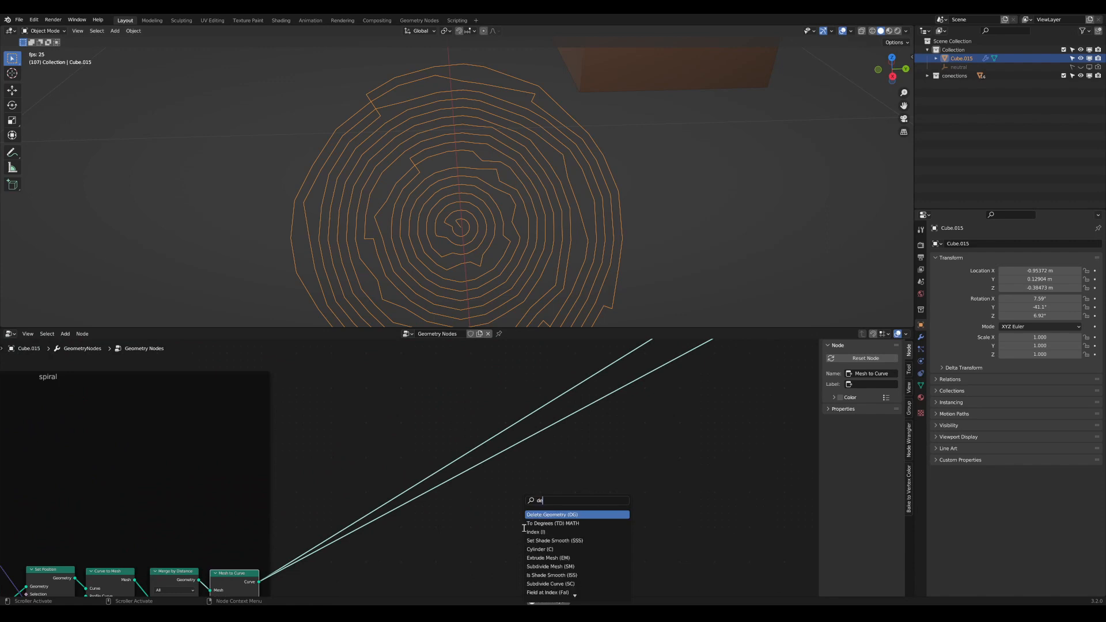
pyautogui.press('Return')
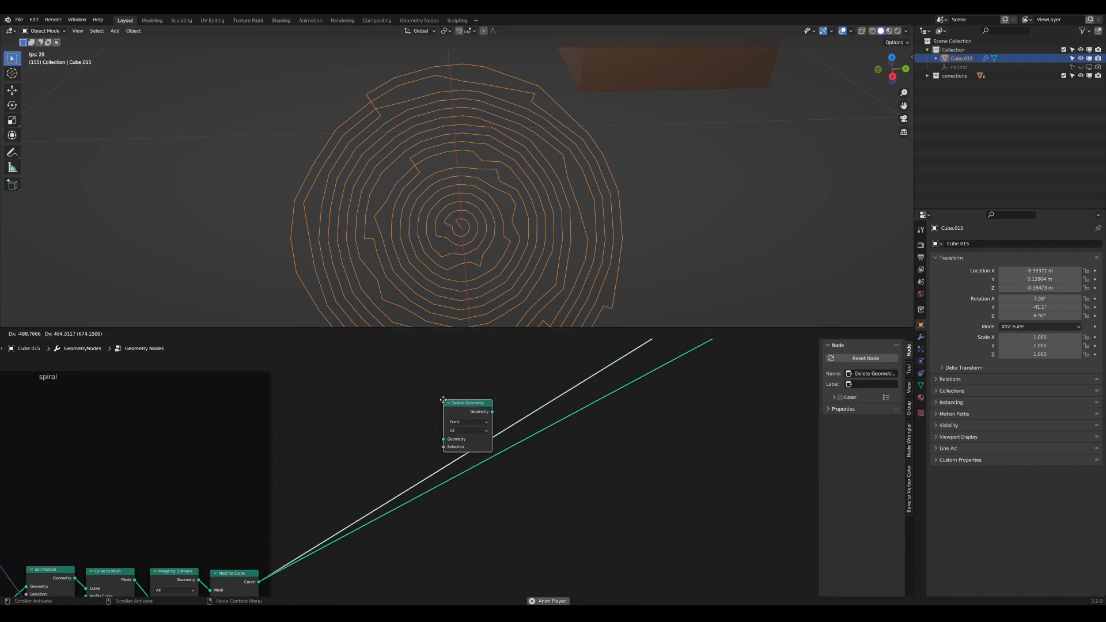
pyautogui.click(443, 400)
pyautogui.moveTo(471, 403); pyautogui.dragTo(474, 397)
pyautogui.scroll(-2, 533, 386)
pyautogui.moveTo(533, 385); pyautogui.dragTo(543, 470, button='middle')
pyautogui.keyDown('alt'); pyautogui.keyDown('shift'); pyautogui.click(620, 377); pyautogui.keyUp('shift'); pyautogui.keyUp('alt')
pyautogui.scroll(-3, 543, 470)
pyautogui.moveTo(464, 466); pyautogui.dragTo(522, 536)
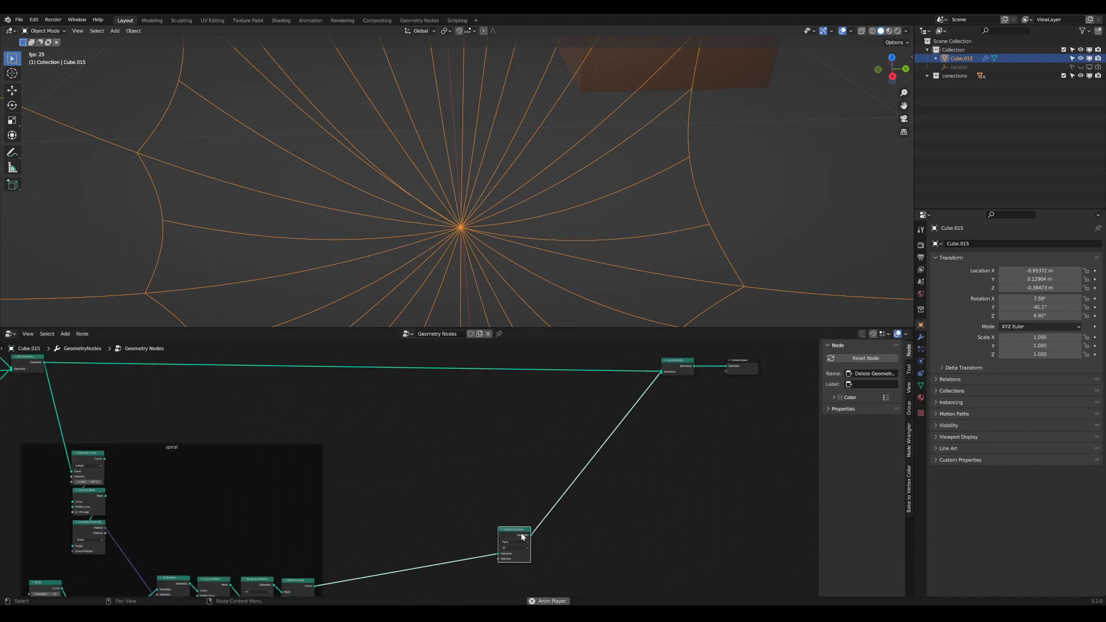
# Step: Set the Delete Geometry node's domain to Spline
pyautogui.moveTo(522, 535); pyautogui.dragTo(492, 477, button='middle')
pyautogui.scroll(3, 491, 476)
pyautogui.click(489, 452)
pyautogui.click(491, 457)
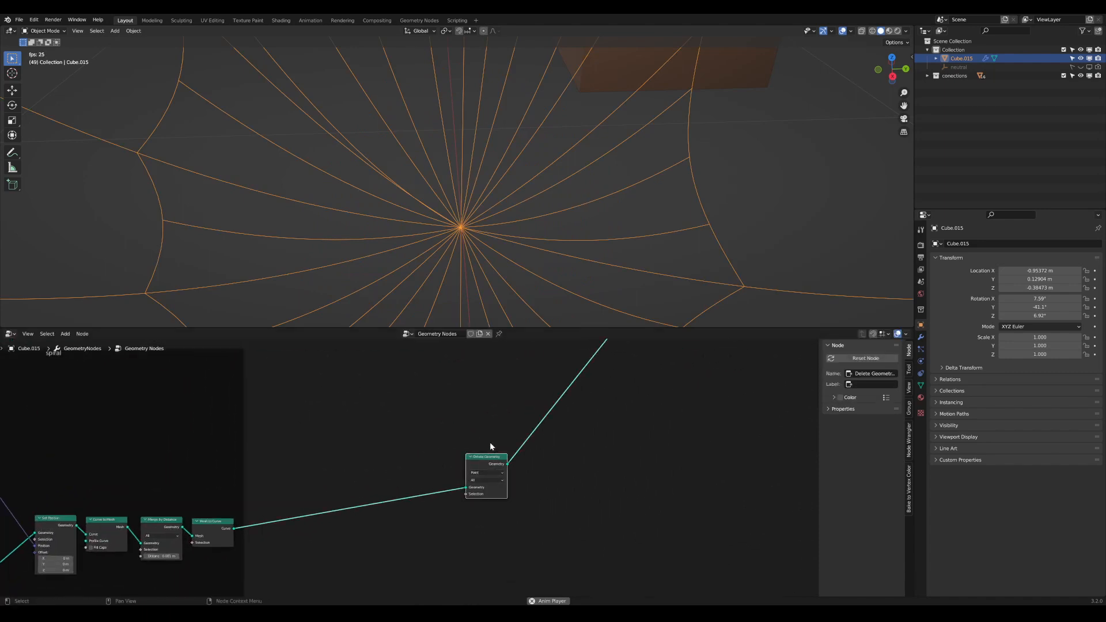
pyautogui.scroll(1, 494, 461)
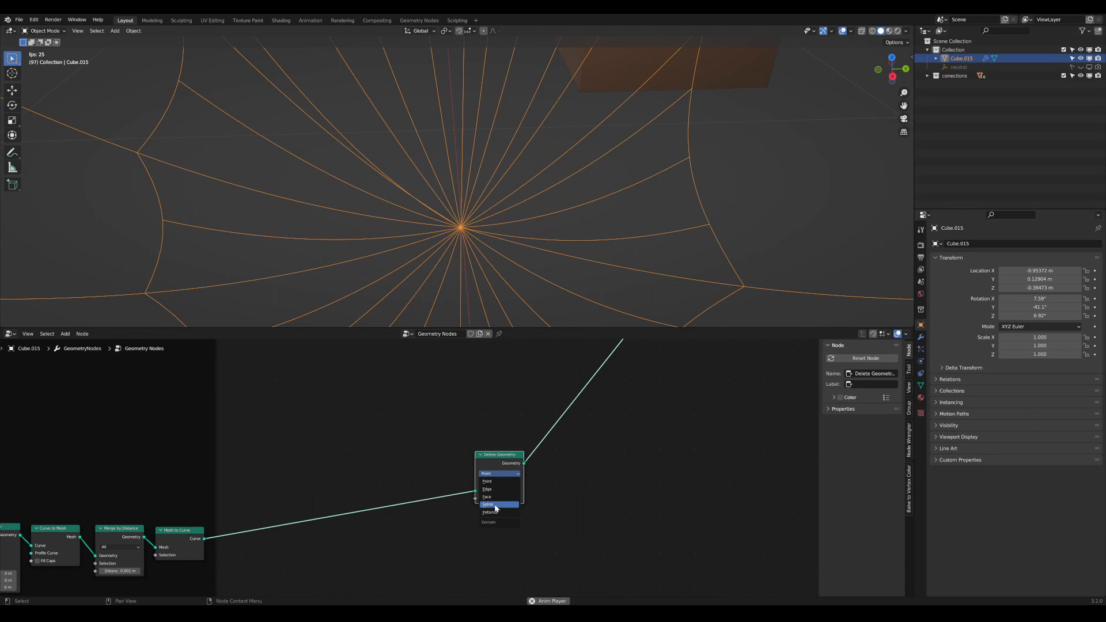
pyautogui.moveTo(497, 457); pyautogui.dragTo(494, 501)
pyautogui.scroll(-4, 494, 501)
pyautogui.scroll(5, 494, 502)
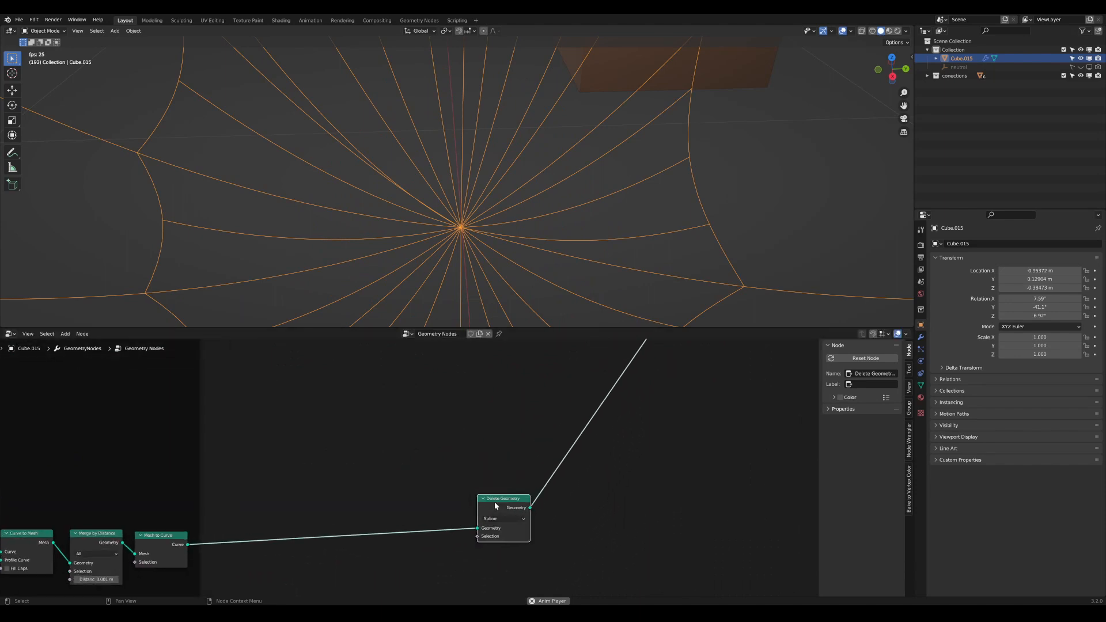
# Step: Remove the Delete Geometry node after Mesh to Curve while keeping the link through it
pyautogui.moveTo(494, 503); pyautogui.dragTo(605, 452, button='middle')
pyautogui.scroll(-2, 461, 515)
pyautogui.scroll(-2, 458, 538)
pyautogui.hotkey('ctrl', 'x')
pyautogui.scroll(-1, 553, 459)
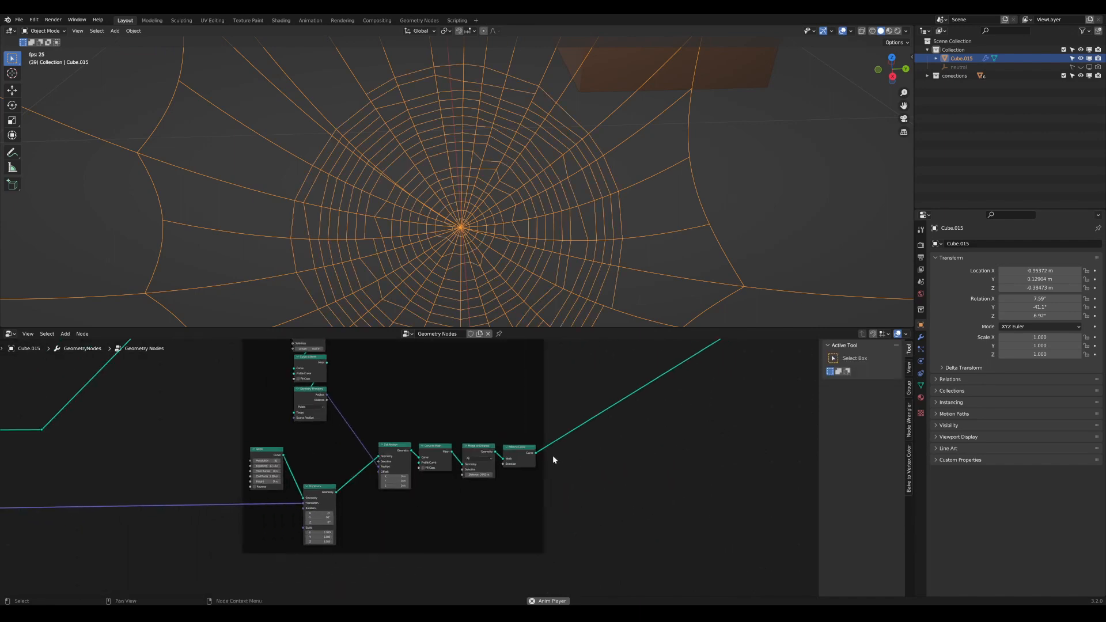
# Step: Move Mesh to Curve away from Merge by Distance to make room, and preview the Merge by Distance output
pyautogui.moveTo(523, 457); pyautogui.dragTo(607, 454)
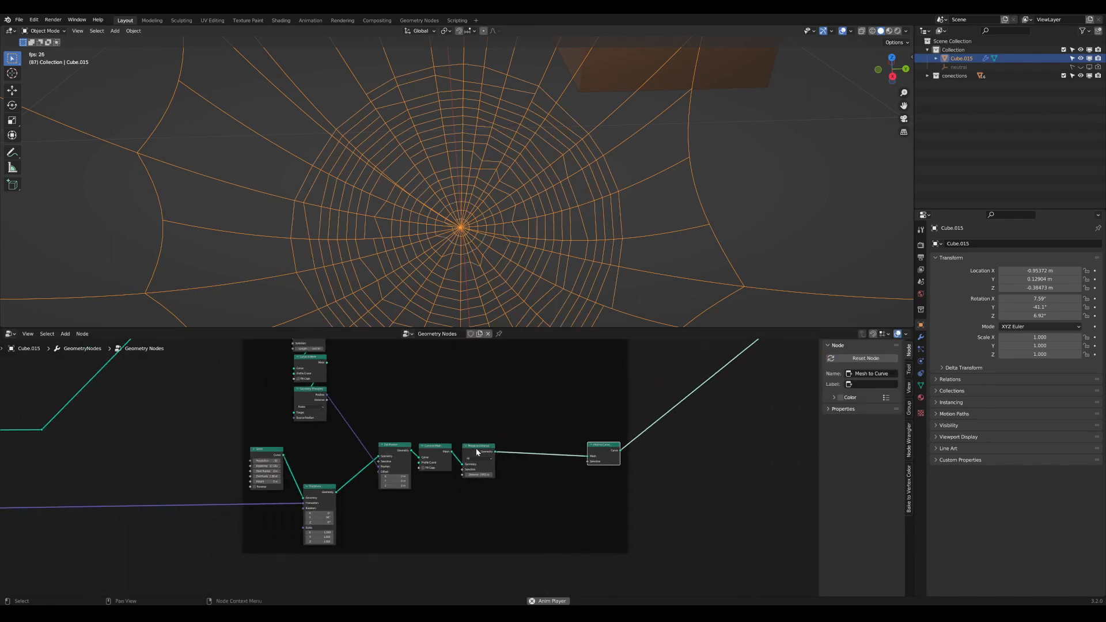
pyautogui.keyDown('ctrl'); pyautogui.keyDown('shift'); pyautogui.click(480, 452); pyautogui.keyUp('shift'); pyautogui.keyUp('ctrl')
pyautogui.scroll(4, 422, 526)
pyautogui.moveTo(531, 458); pyautogui.dragTo(434, 516, button='middle')
pyautogui.moveTo(536, 513); pyautogui.dragTo(583, 505)
# Step: Insert a Delete Geometry node between Merge by Distance and Mesh to Curve, with its domain set to Edge
pyautogui.press('Tab')
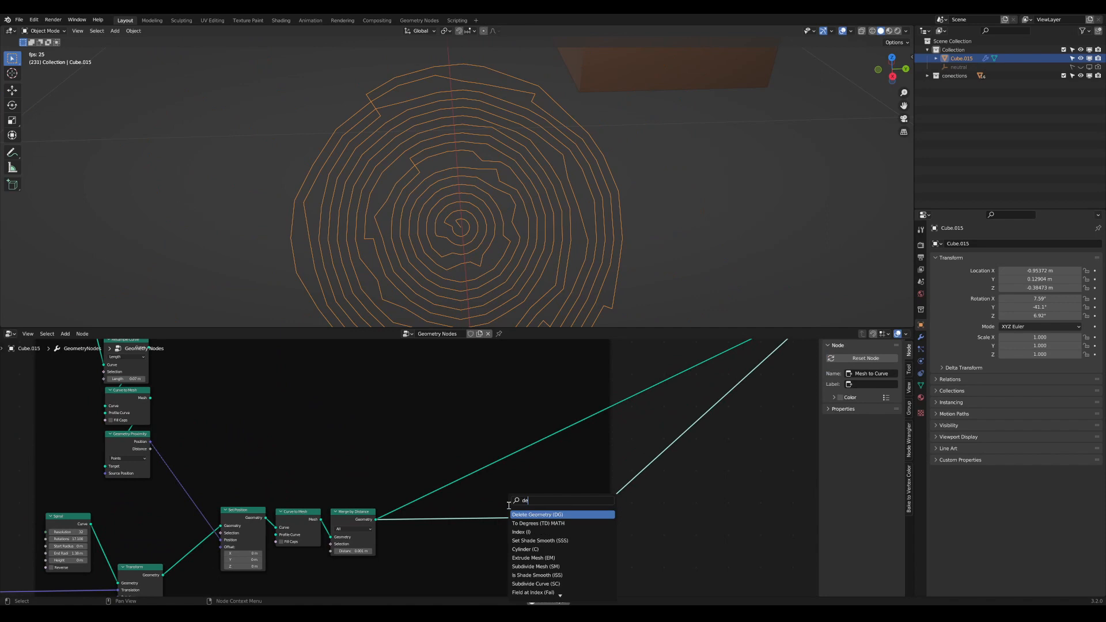
pyautogui.press('Return')
pyautogui.click(522, 512)
pyautogui.scroll(3, 492, 512)
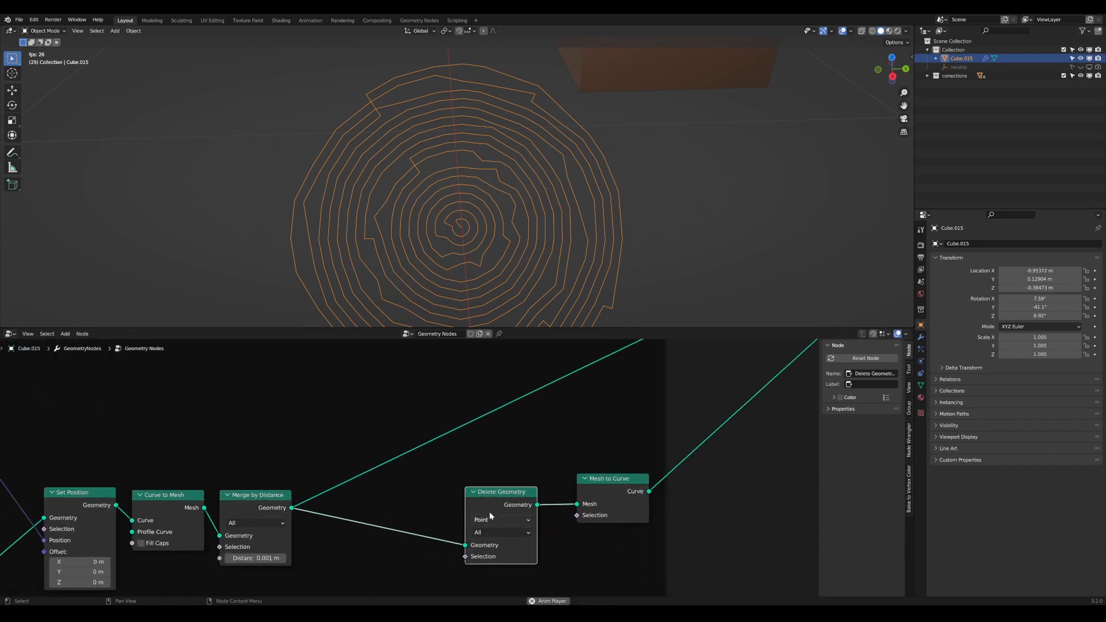
pyautogui.click(498, 520)
# Step: Add a Random Value node below the Delete Geometry node and set its data type to Boolean
pyautogui.moveTo(449, 571); pyautogui.dragTo(454, 448, button='middle')
pyautogui.press('Tab')
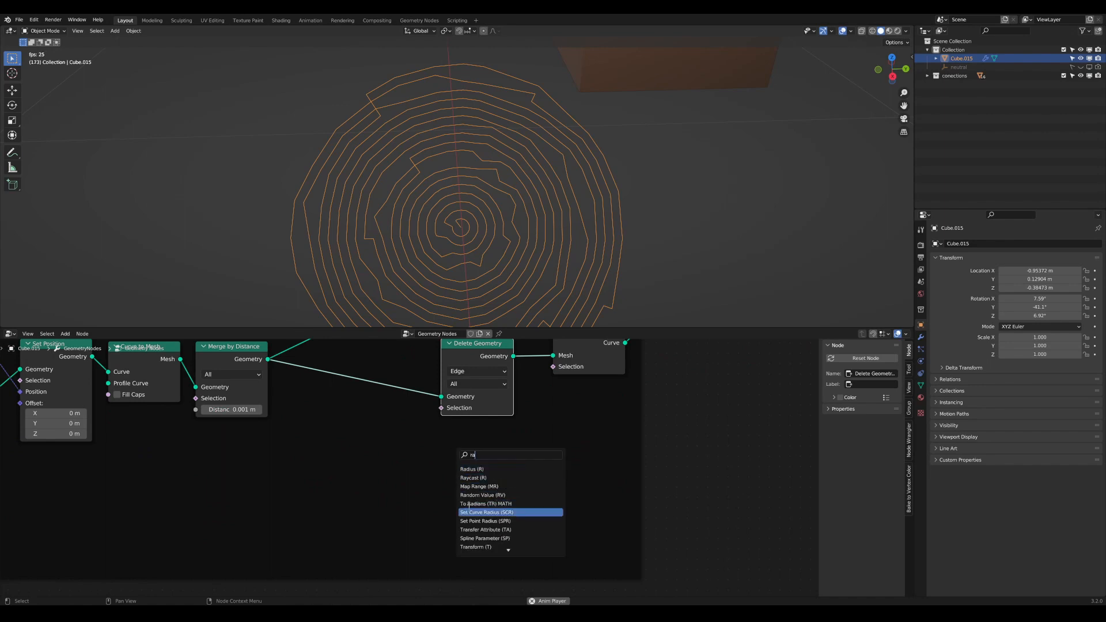
pyautogui.click(472, 497)
pyautogui.click(469, 490)
pyautogui.scroll(2, 472, 487)
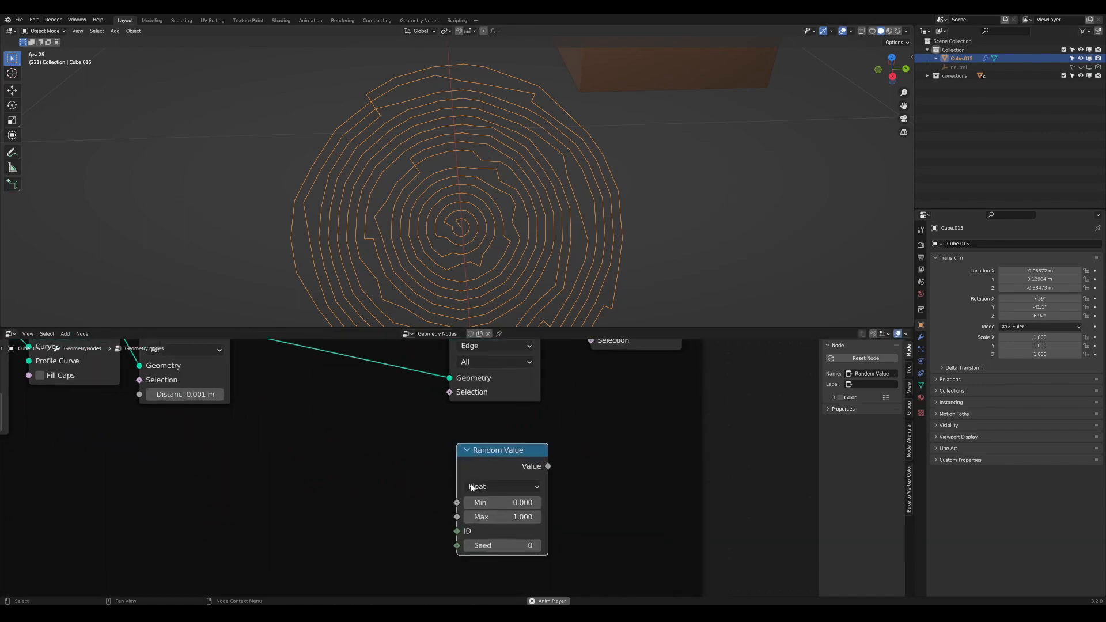
pyautogui.click(513, 482)
pyautogui.click(506, 531)
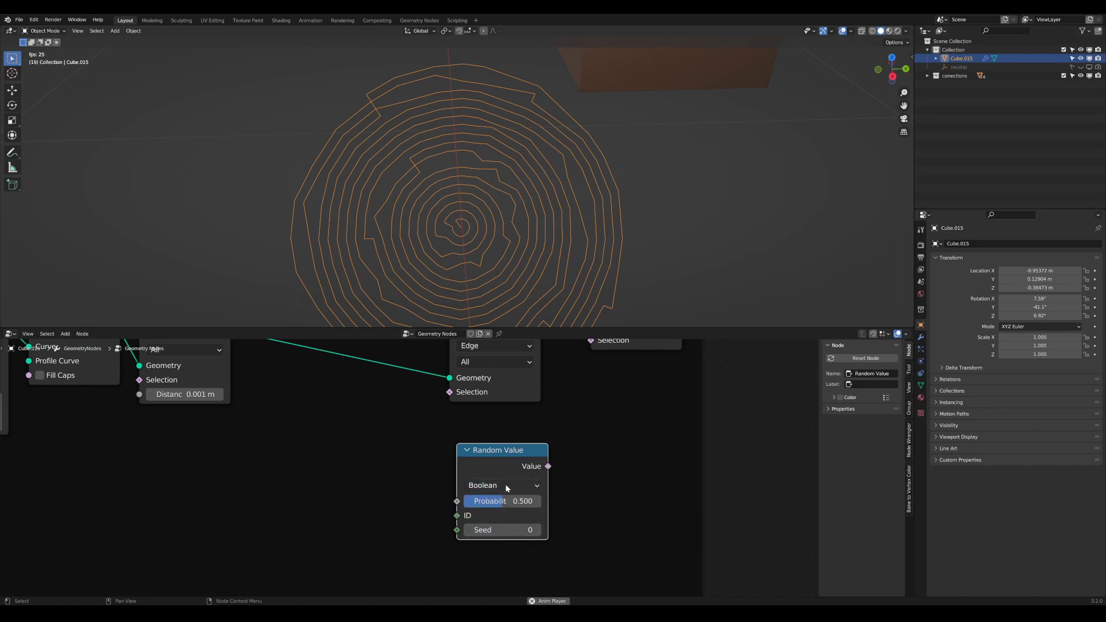
# Step: Link the Random Value output to the Delete Geometry node's Selection and place the node just beneath it
pyautogui.moveTo(497, 450); pyautogui.dragTo(487, 445)
pyautogui.click(539, 461)
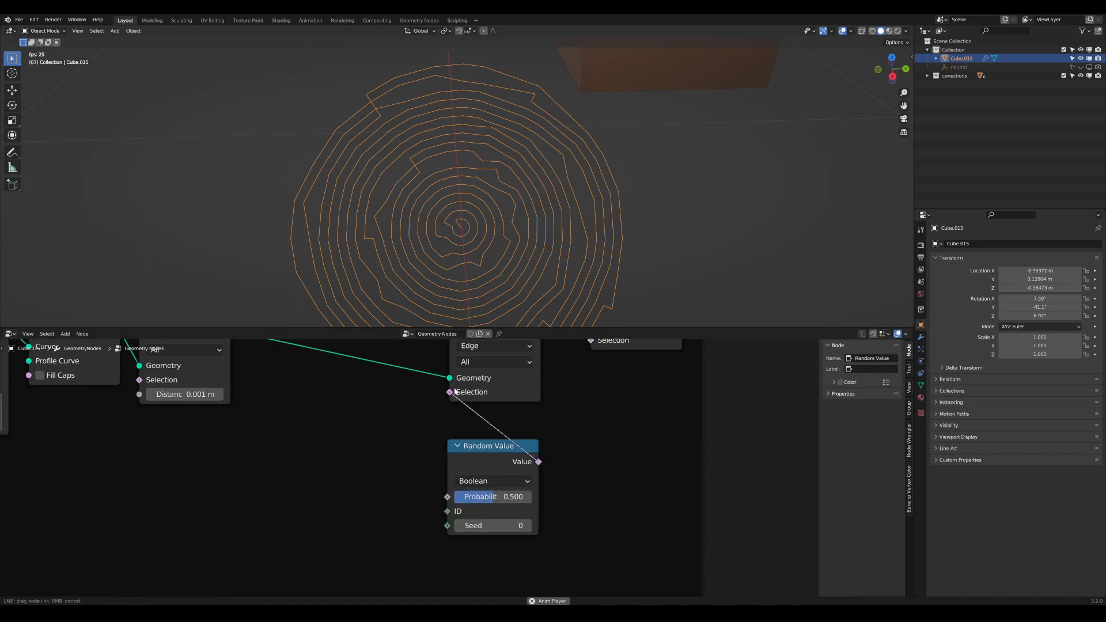
pyautogui.click(493, 451)
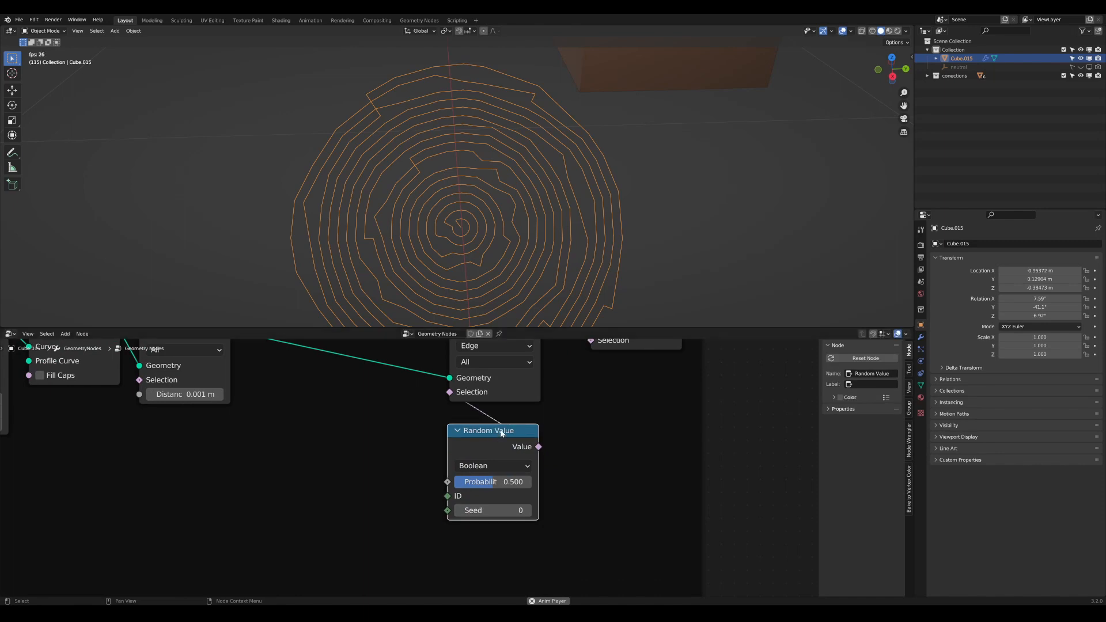
pyautogui.scroll(-2, 478, 501)
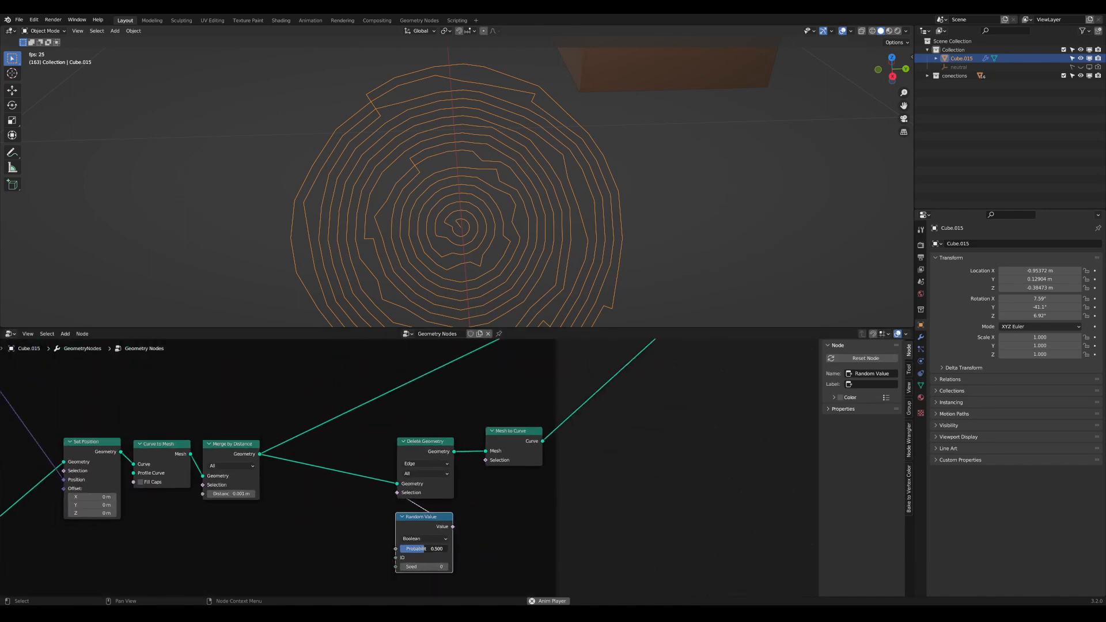
# Step: Preview the Mesh to Curve output on its own in the viewport
pyautogui.moveTo(566, 422); pyautogui.dragTo(230, 522, button='middle')
pyautogui.scroll(-4, 253, 520)
pyautogui.scroll(-4, 403, 458)
pyautogui.moveTo(404, 453); pyautogui.dragTo(411, 518, button='middle')
pyautogui.keyDown('alt'); pyautogui.keyDown('shift'); pyautogui.click(269, 582); pyautogui.keyUp('shift'); pyautogui.keyUp('alt')
pyautogui.moveTo(268, 582); pyautogui.dragTo(538, 425, button='middle')
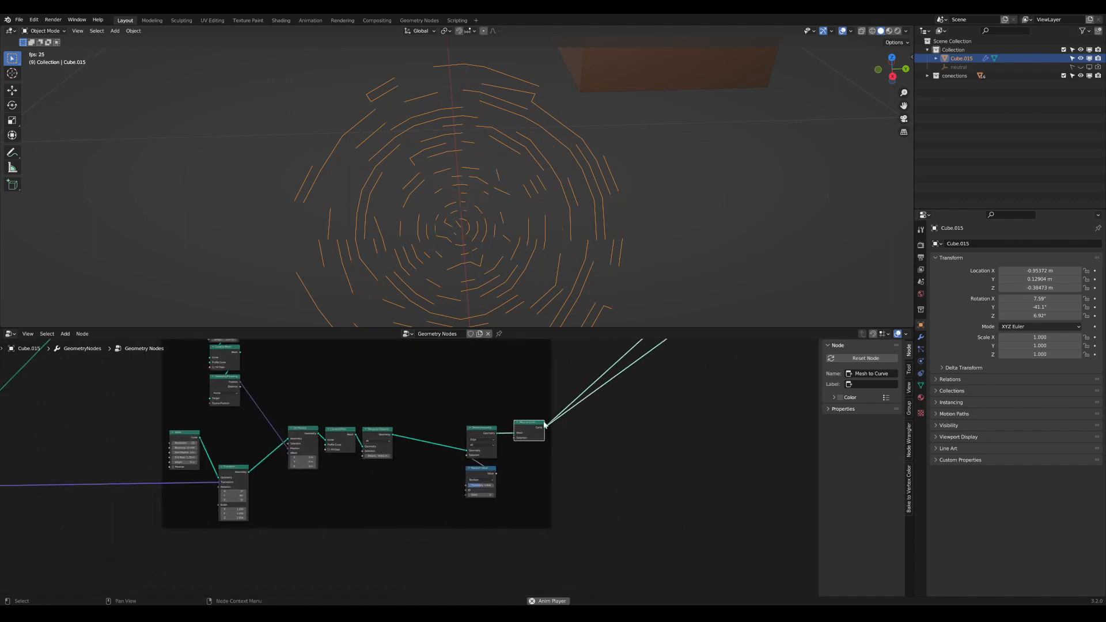
# Step: Lower the Random Value node's probability so only a few spiral edges are deleted
pyautogui.scroll(8, 520, 482)
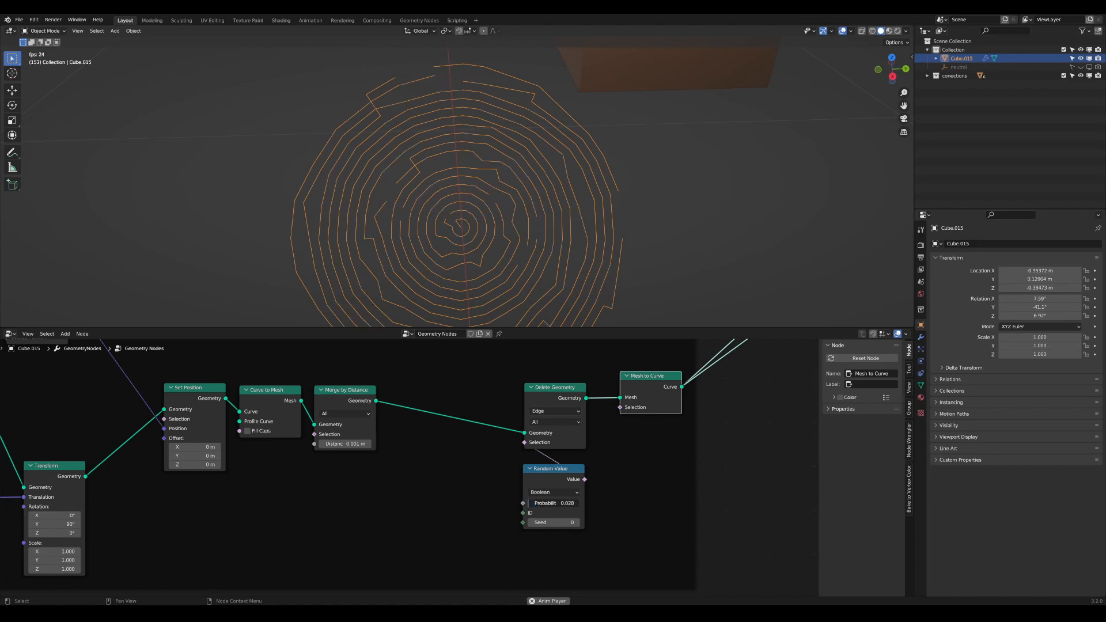
pyautogui.moveTo(563, 503); pyautogui.dragTo(530, 503)
pyautogui.scroll(-5, 570, 484)
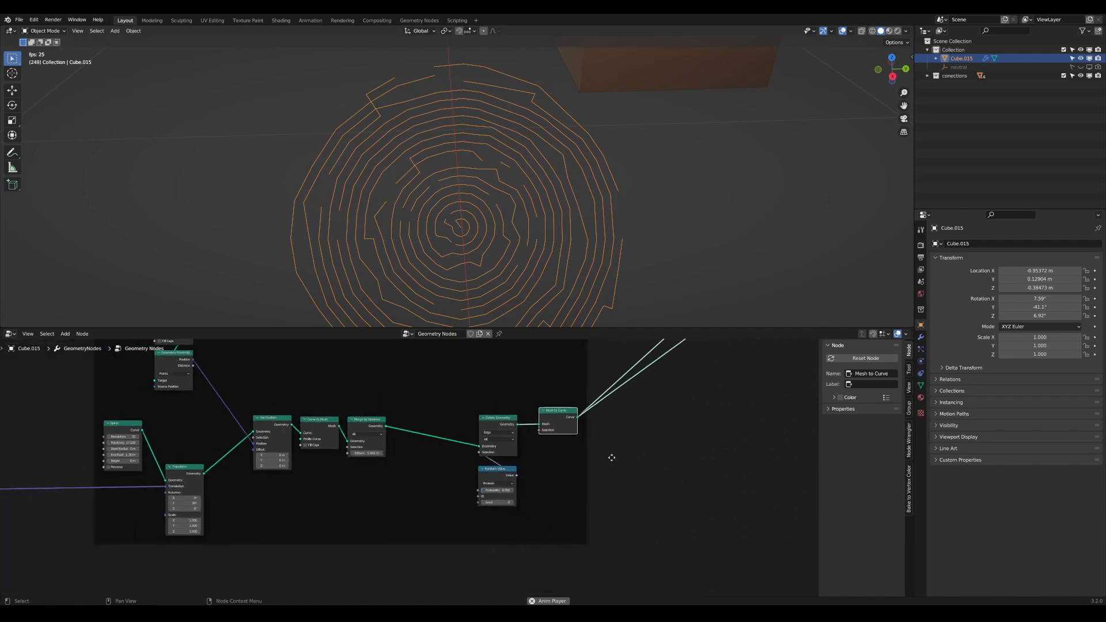
# Step: Preview the final Join Geometry output to show the full web, and move that node farther from Group Output
pyautogui.moveTo(612, 456); pyautogui.dragTo(288, 591, button='middle')
pyautogui.keyDown('ctrl'); pyautogui.keyDown('shift'); pyautogui.click(555, 385); pyautogui.keyUp('shift'); pyautogui.keyUp('ctrl')
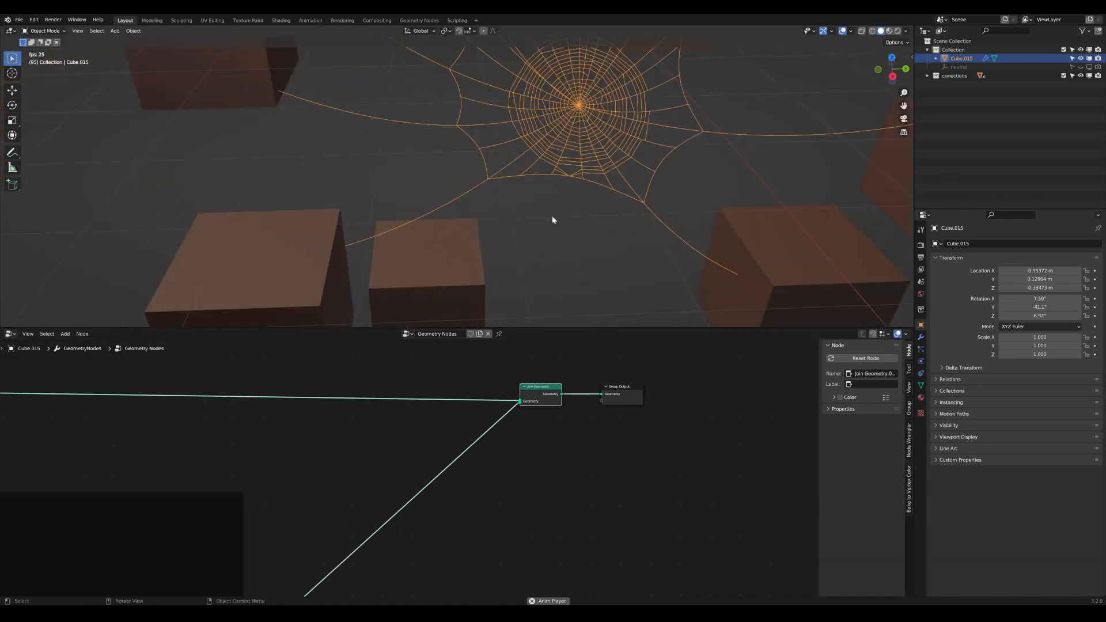
pyautogui.scroll(-1, 488, 360)
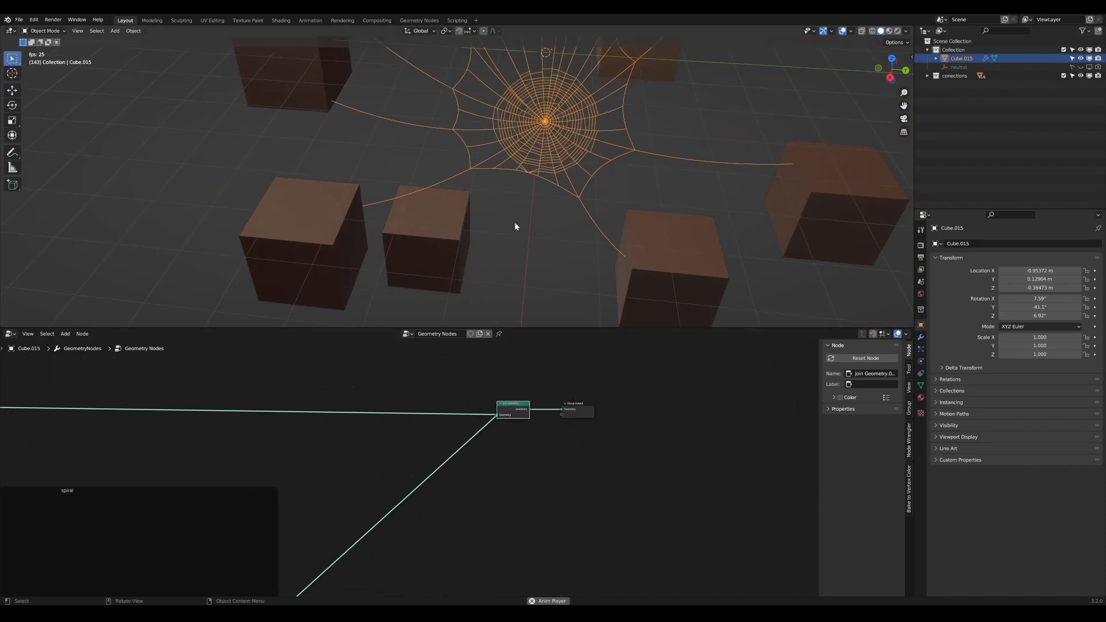
pyautogui.scroll(-3, 513, 222)
pyautogui.moveTo(561, 165); pyautogui.dragTo(581, 236, button='middle')
pyautogui.moveTo(483, 404); pyautogui.dragTo(480, 405)
# Step: Move the spiral frame closer to the final Join Geometry node to tidy the node tree
pyautogui.hotkey('ctrl', 'space')
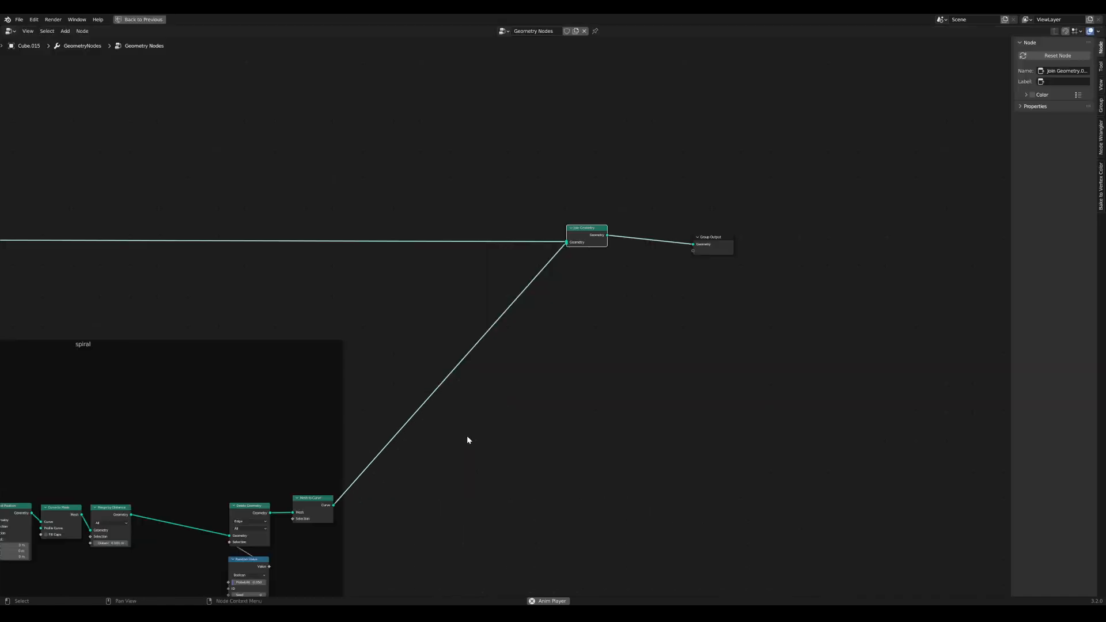
pyautogui.scroll(-12, 458, 426)
pyautogui.moveTo(413, 354); pyautogui.dragTo(973, 341, button='middle')
pyautogui.scroll(-7, 754, 349)
pyautogui.scroll(-1, 754, 348)
pyautogui.moveTo(587, 355); pyautogui.dragTo(518, 345, button='middle')
pyautogui.scroll(4, 645, 328)
pyautogui.moveTo(762, 303); pyautogui.dragTo(578, 348, button='middle')
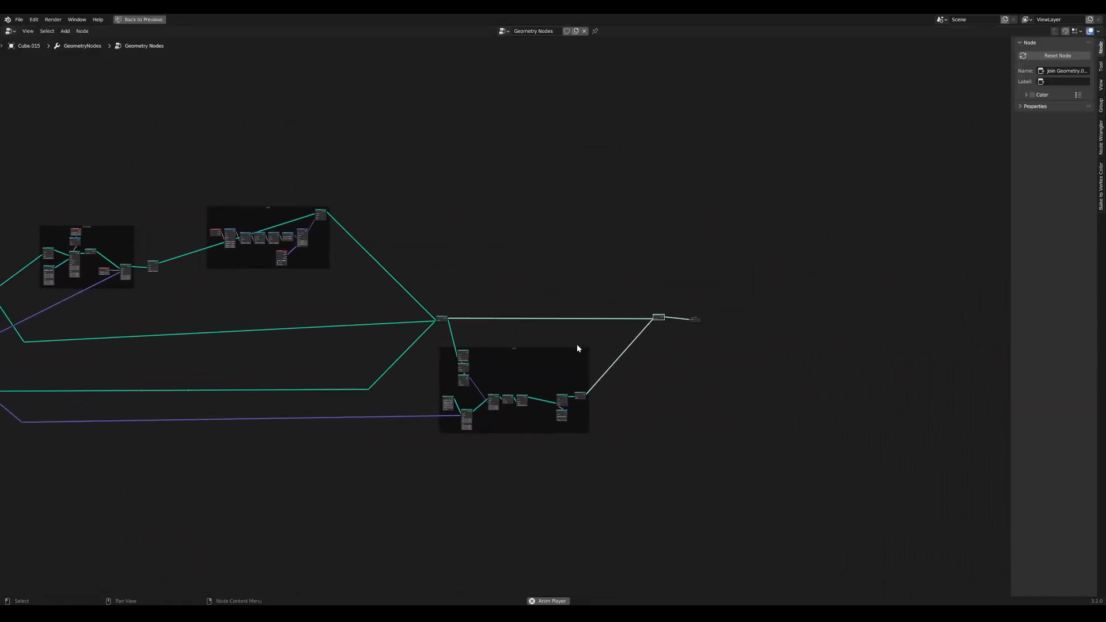
pyautogui.moveTo(559, 352); pyautogui.dragTo(587, 339)
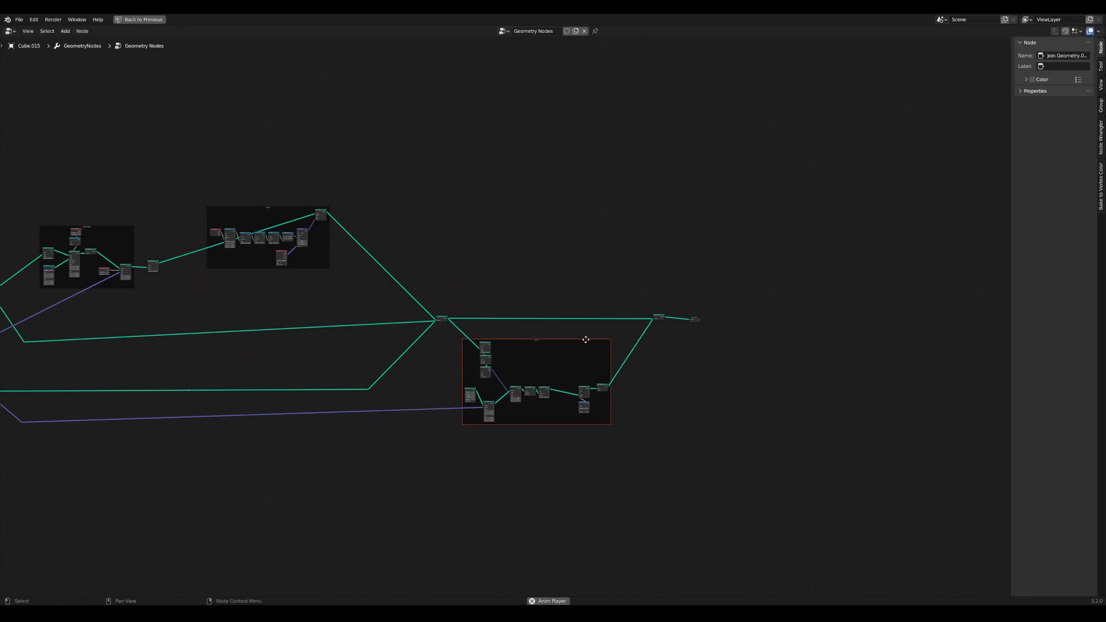
pyautogui.moveTo(615, 316); pyautogui.dragTo(577, 339, button='middle')
pyautogui.hotkey('ctrl', 'space')
pyautogui.scroll(2, 573, 347)
pyautogui.scroll(-1, 475, 459)
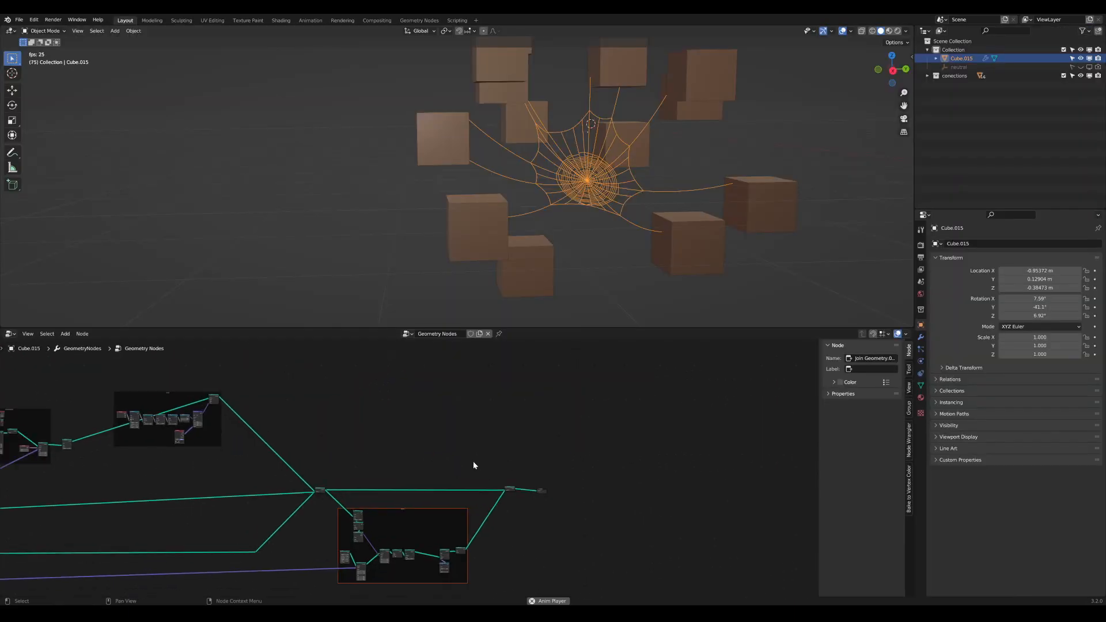
# Step: Move one of the cubes below the web, and shift Cube.005 and its neighbouring cube together farther down
pyautogui.moveTo(473, 462); pyautogui.dragTo(570, 411, button='middle')
pyautogui.scroll(-1, 586, 362)
pyautogui.moveTo(590, 234); pyautogui.dragTo(679, 219, button='middle')
pyautogui.click(635, 266)
pyautogui.press('g')
pyautogui.click(546, 265)
pyautogui.keyDown('shift'); pyautogui.click(678, 219); pyautogui.keyUp('shift')
pyautogui.scroll(-4, 612, 226)
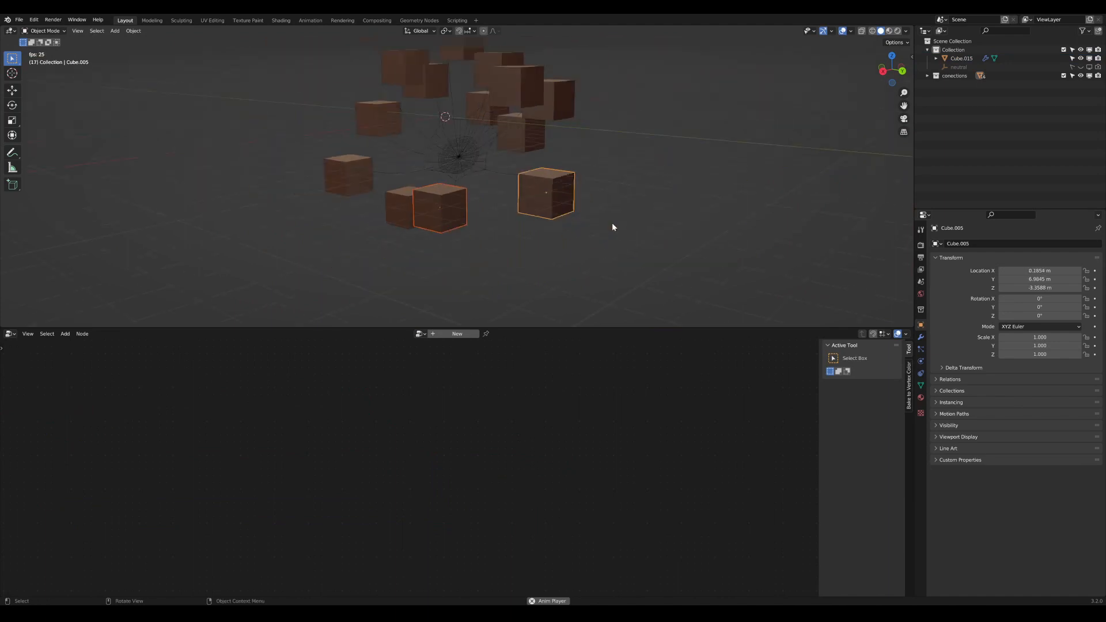
pyautogui.moveTo(612, 225); pyautogui.dragTo(624, 226, button='middle')
pyautogui.press('g')
pyautogui.click(610, 288)
# Step: Move Cube.006 down below the web, and Cube.007 to about X -1.28, Y 1.31, Z -5.35 m
pyautogui.click(493, 88)
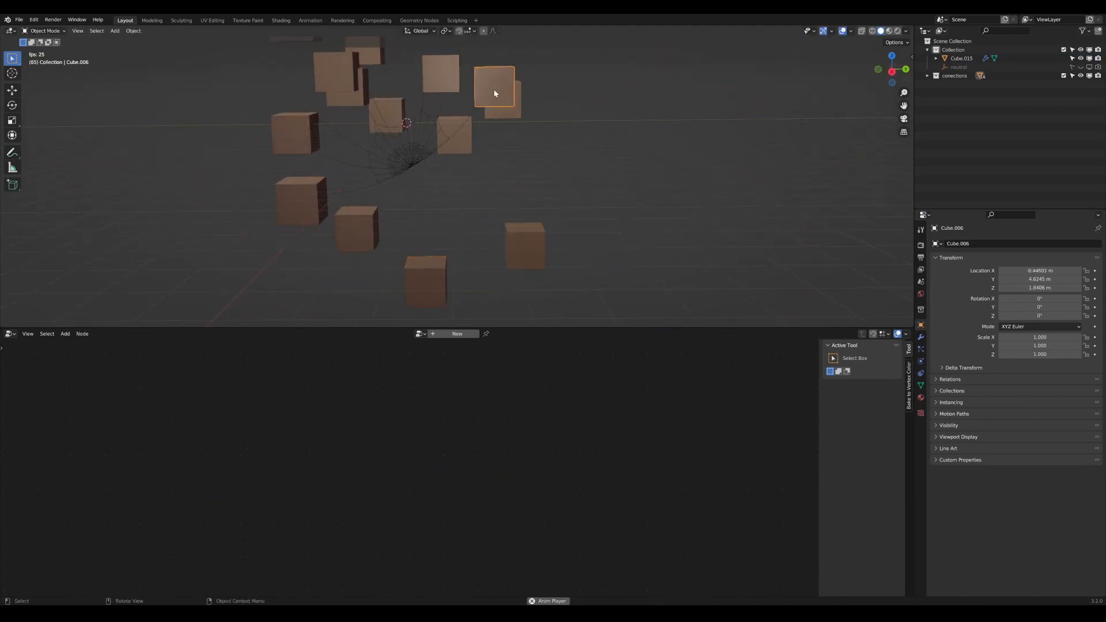
pyautogui.press('g')
pyautogui.click(510, 297)
pyautogui.moveTo(510, 297); pyautogui.dragTo(492, 223, button='middle')
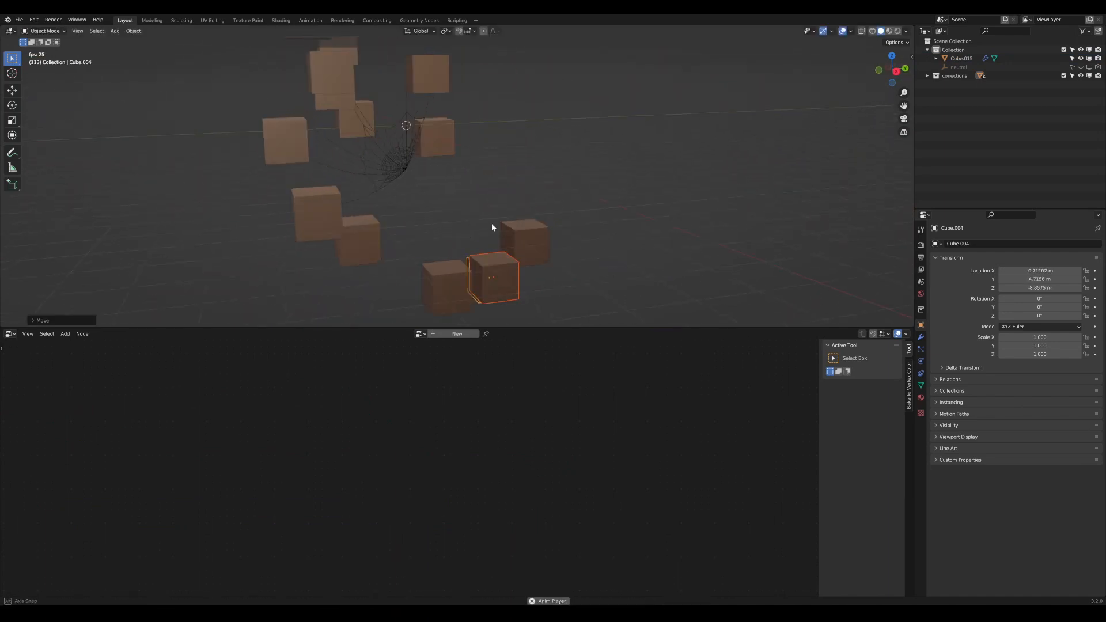
pyautogui.click(430, 73)
pyautogui.press('g')
pyautogui.click(426, 206)
# Step: Move Cube.007 up and outward beside the web to about Y 4.62, Z -2.52 m
pyautogui.moveTo(427, 206); pyautogui.dragTo(531, 190, button='middle')
pyautogui.scroll(2, 369, 189)
pyautogui.scroll(2, 486, 193)
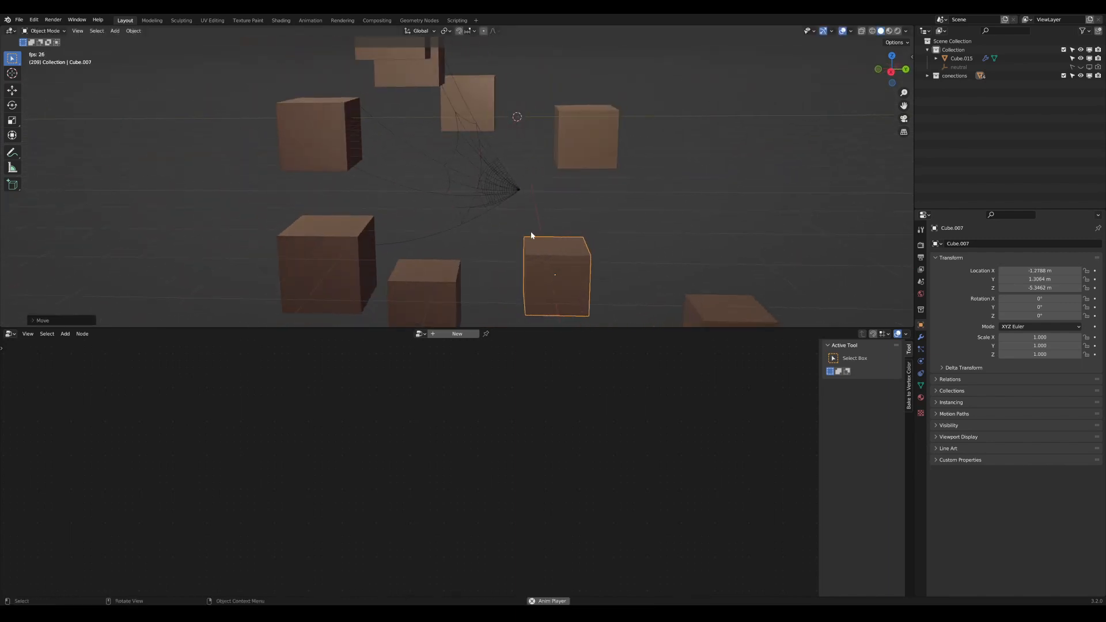
pyautogui.scroll(-1, 530, 236)
pyautogui.moveTo(530, 236); pyautogui.dragTo(531, 249, button='middle')
pyautogui.scroll(-1, 531, 249)
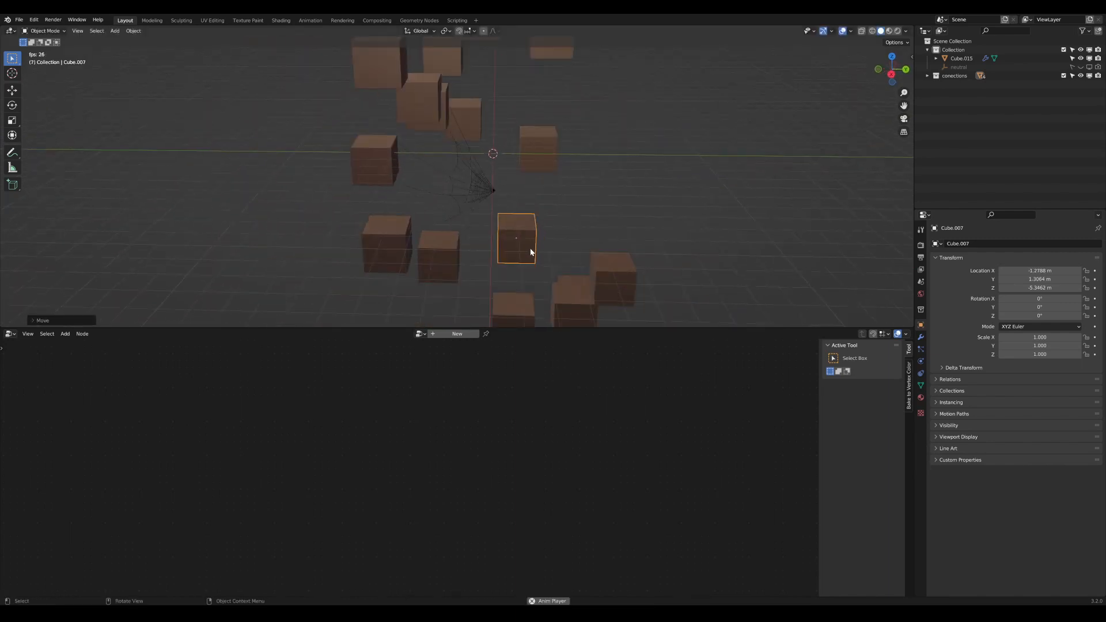
pyautogui.scroll(1, 517, 236)
pyautogui.moveTo(517, 236); pyautogui.dragTo(500, 227, button='middle')
pyautogui.scroll(3, 510, 211)
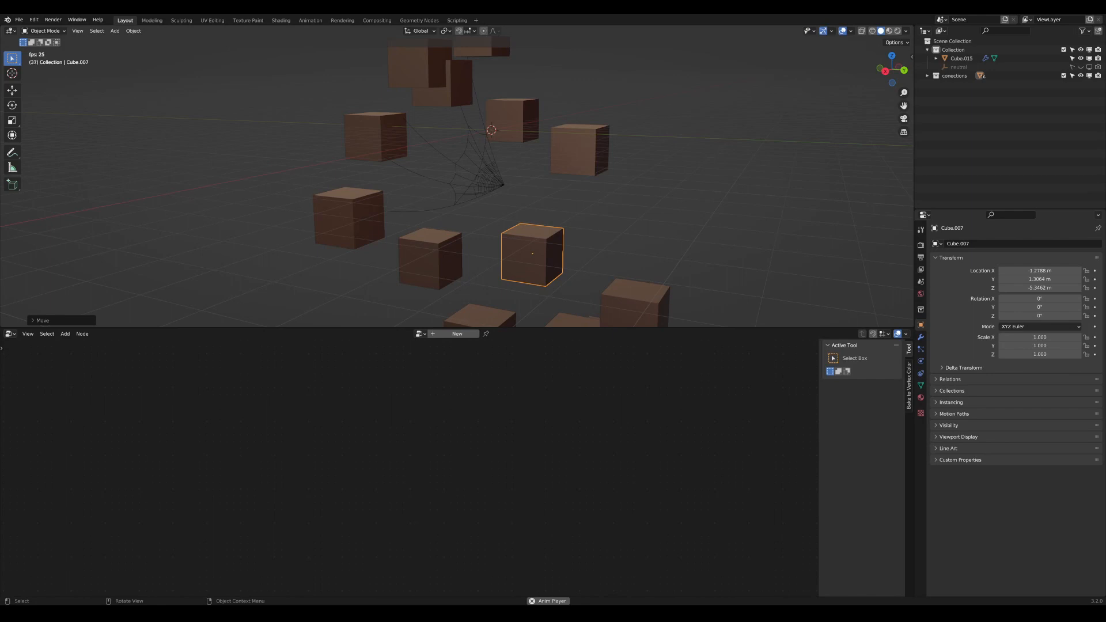
pyautogui.moveTo(595, 252); pyautogui.dragTo(620, 254, button='middle')
pyautogui.press('g')
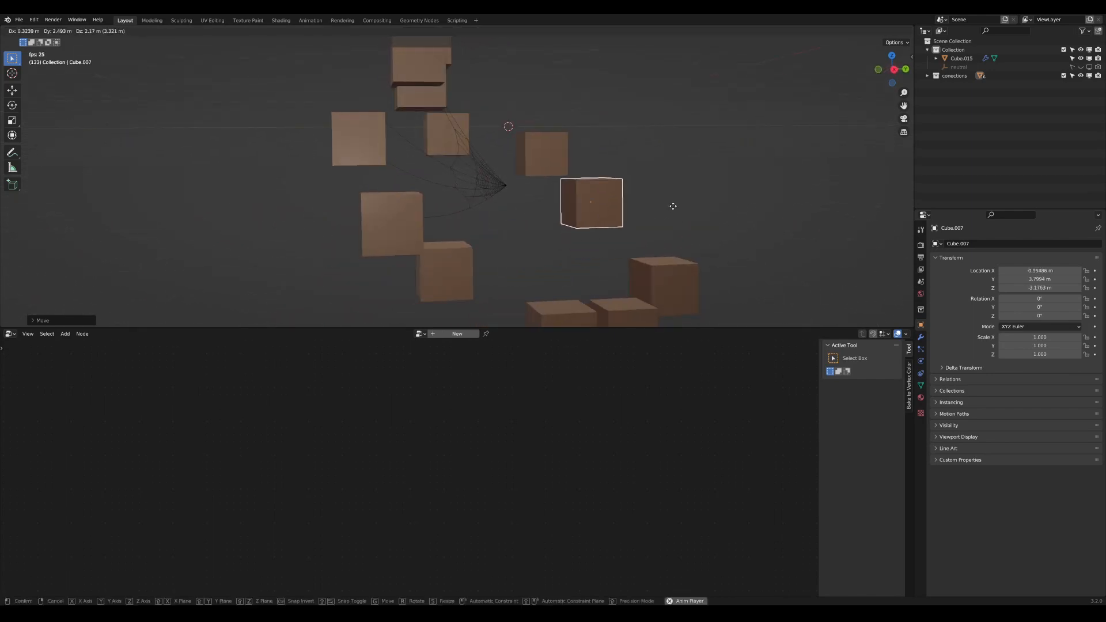
pyautogui.click(661, 189)
# Step: Raise Cube.010 above the web to about Y 2.93, Z 1.43 m
pyautogui.moveTo(662, 189); pyautogui.dragTo(592, 231, button='middle')
pyautogui.click(604, 146)
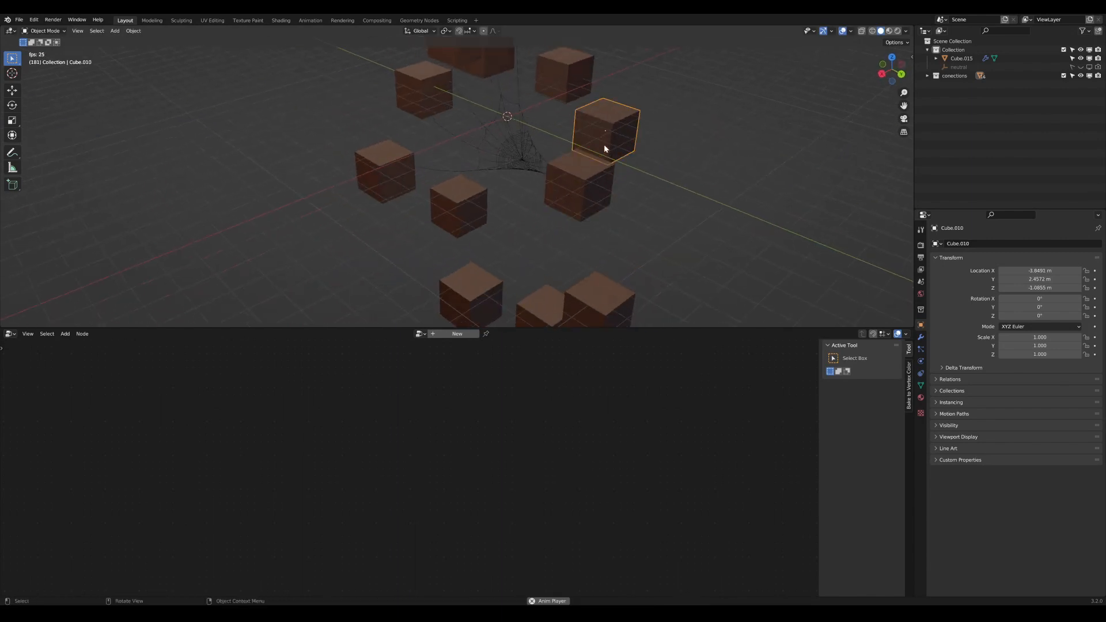
pyautogui.moveTo(604, 148); pyautogui.dragTo(662, 116, button='middle')
pyautogui.press('g')
pyautogui.click(669, 63)
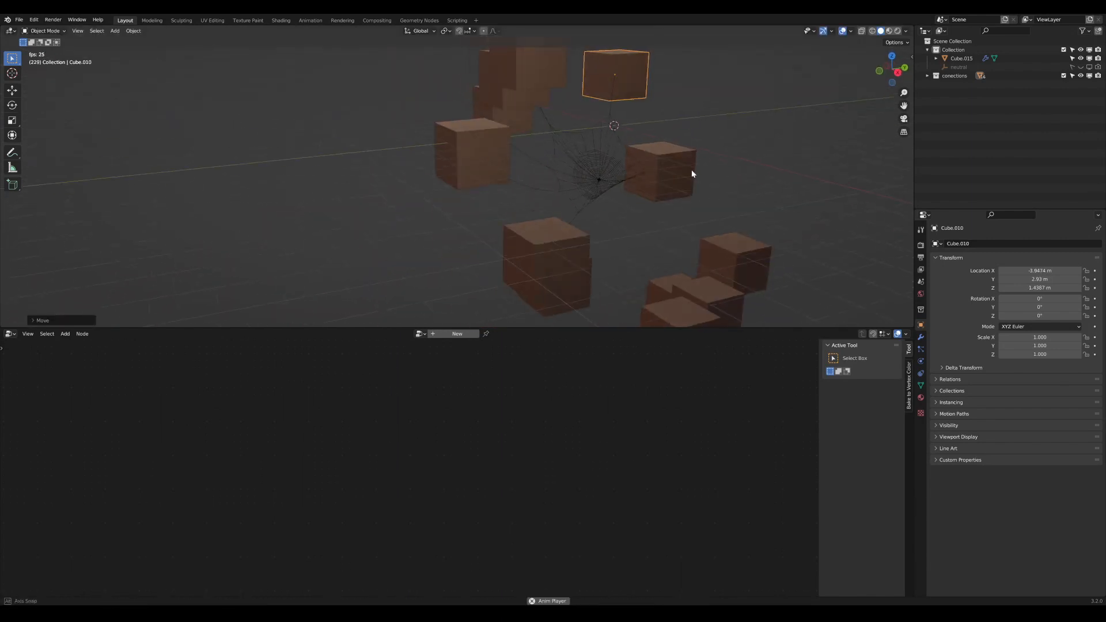
# Step: Raise Cube.016 by about 2.1 m toward the underside of the web
pyautogui.click(698, 313)
pyautogui.moveTo(698, 313); pyautogui.dragTo(700, 284, button='middle')
pyautogui.press('g')
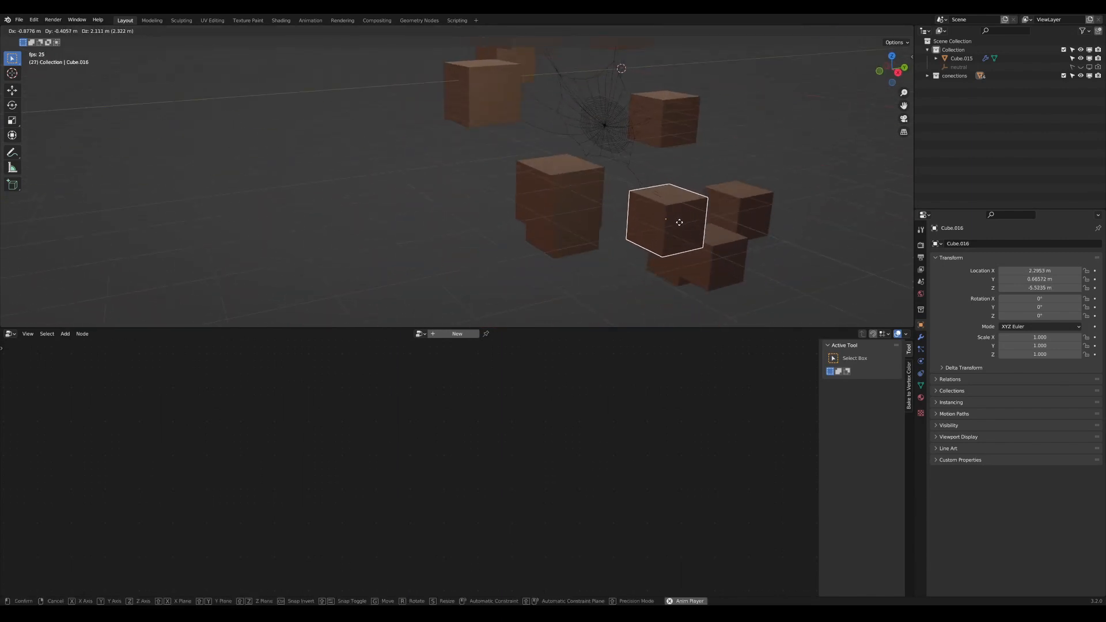
pyautogui.click(679, 223)
# Step: Move the cube located below Cube.007 up and inward, closer to the web
pyautogui.click(748, 213)
pyautogui.press('g')
pyautogui.click(704, 140)
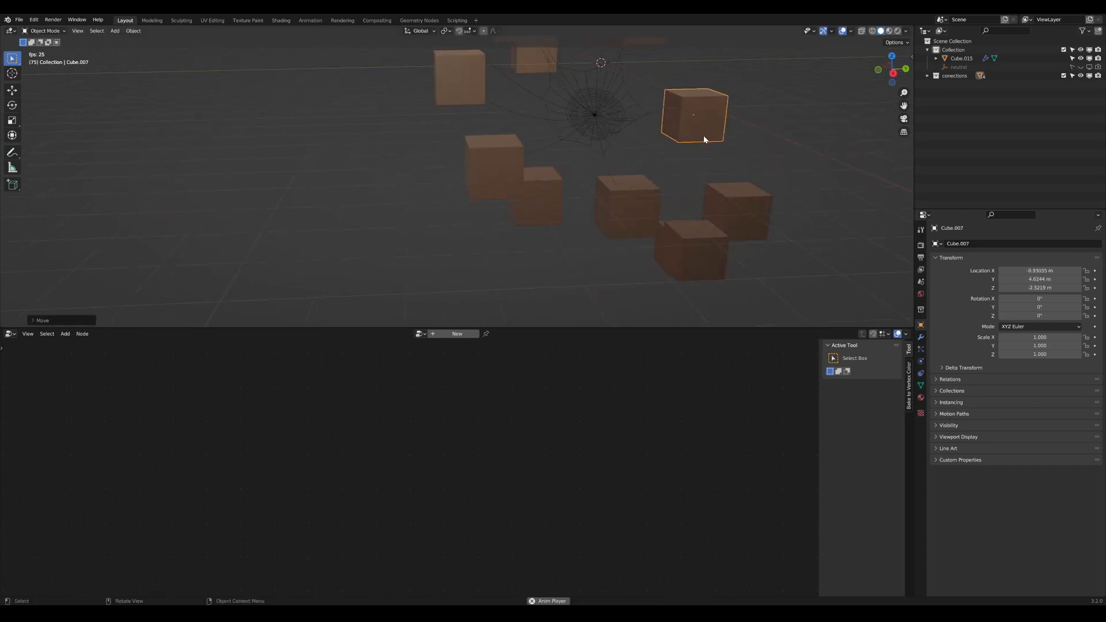
pyautogui.click(752, 215)
pyautogui.moveTo(752, 216); pyautogui.dragTo(719, 209, button='middle')
pyautogui.press('g')
pyautogui.click(678, 175)
pyautogui.moveTo(605, 156); pyautogui.dragTo(641, 167, button='middle')
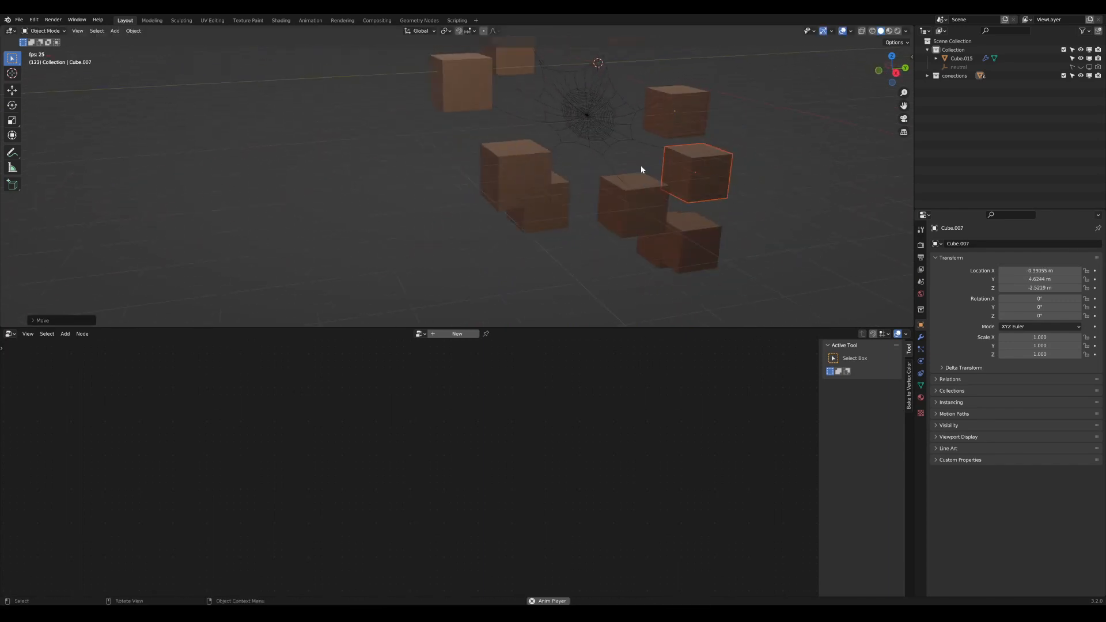
# Step: Select the web object and locate the Integer node in the base threads frame that feeds the Mesh Line count
pyautogui.click(590, 128)
pyautogui.scroll(-4, 471, 481)
pyautogui.moveTo(472, 481); pyautogui.dragTo(609, 510, button='middle')
pyautogui.scroll(4, 471, 511)
pyautogui.moveTo(471, 510); pyautogui.dragTo(696, 503, button='middle')
pyautogui.scroll(-4, 696, 503)
pyautogui.moveTo(313, 490); pyautogui.dragTo(466, 467, button='middle')
pyautogui.scroll(2, 560, 494)
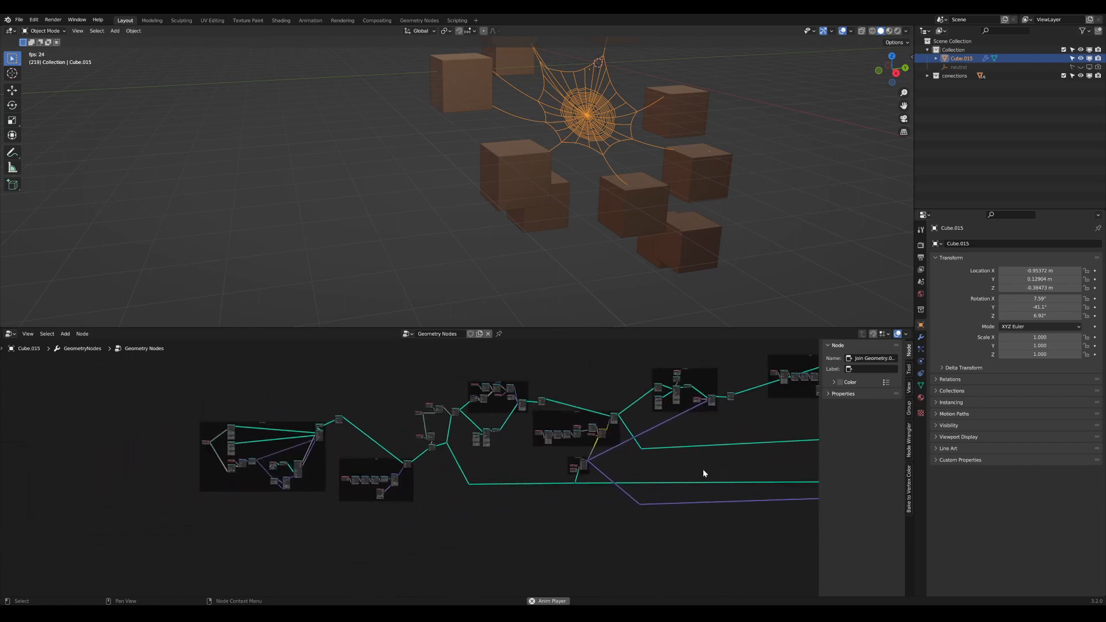
pyautogui.moveTo(243, 481); pyautogui.dragTo(433, 547, button='middle')
pyautogui.scroll(4, 452, 481)
pyautogui.scroll(7, 434, 518)
pyautogui.moveTo(412, 499); pyautogui.dragTo(388, 446)
pyautogui.scroll(2, 423, 453)
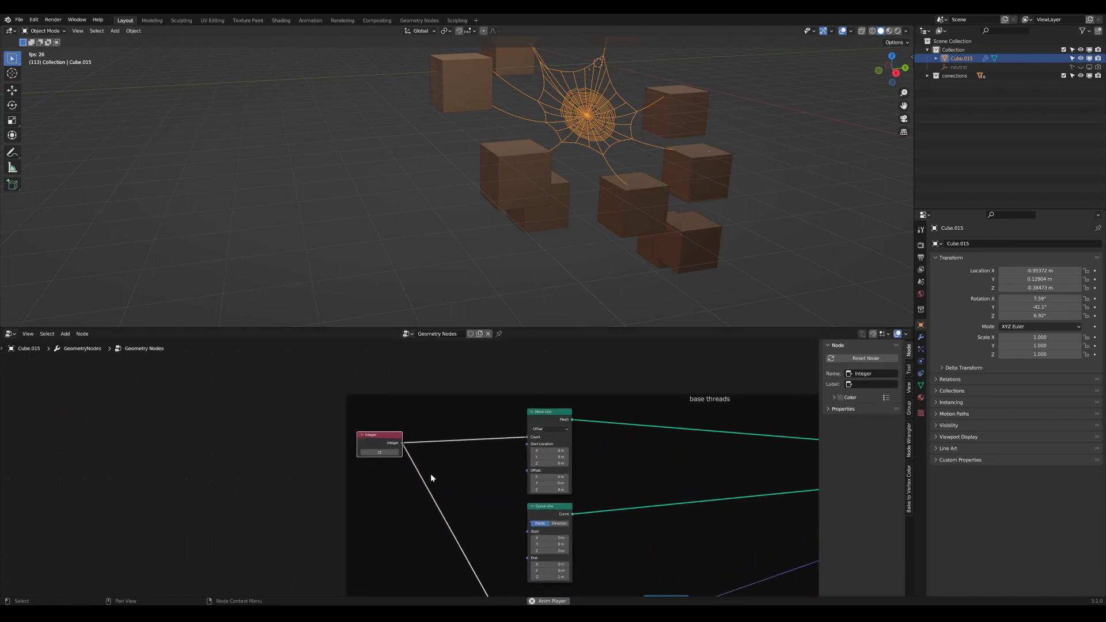
pyautogui.scroll(1, 430, 473)
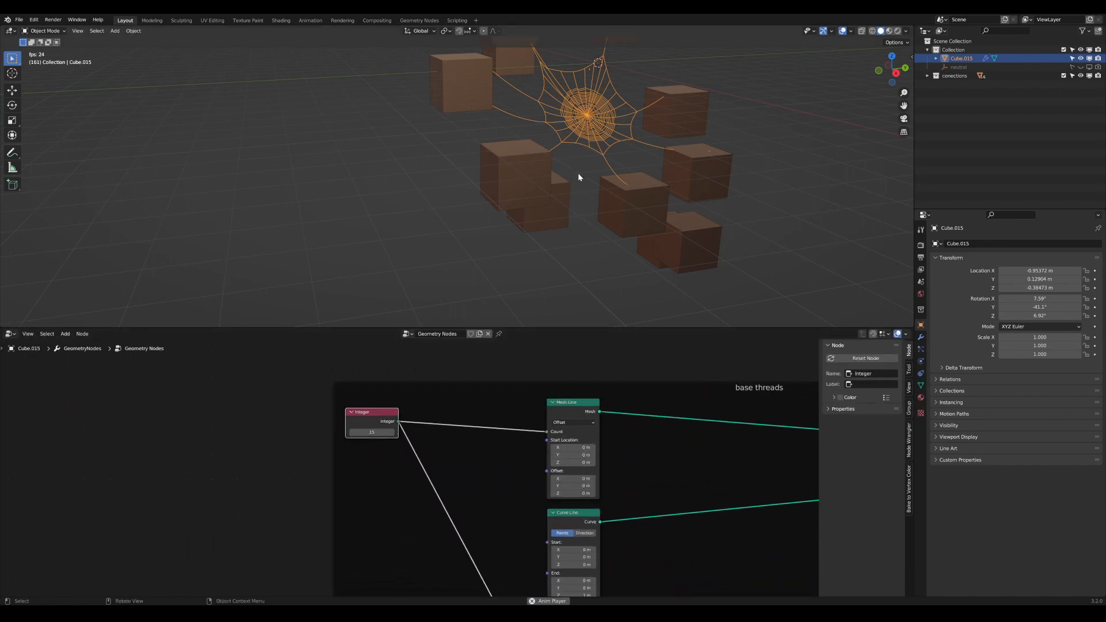
# Step: Duplicate the web object, place the copy at about Y -1.23, Z 0.58 m, and rotate it among the cubes
pyautogui.moveTo(643, 121); pyautogui.dragTo(592, 173, button='middle')
pyautogui.hotkey('shift', 'd')
pyautogui.click(545, 198)
pyautogui.press('r')
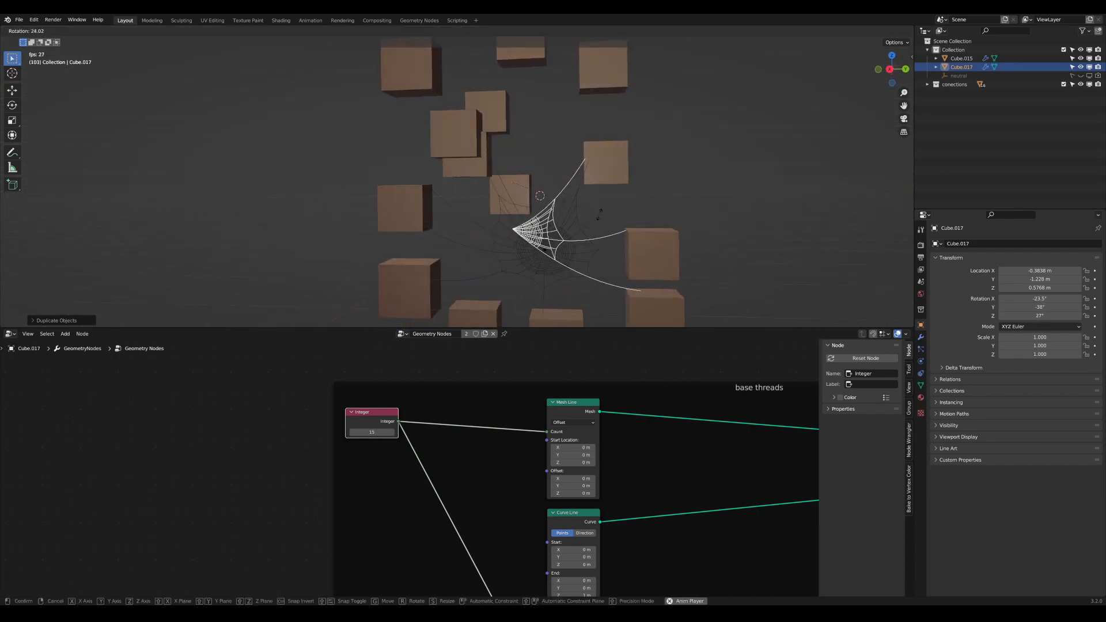
pyautogui.click(602, 228)
pyautogui.moveTo(604, 230); pyautogui.dragTo(564, 247, button='middle')
# Step: Duplicate the rotated web and place the new copy higher up at about X -1.37, Y -0.87, Z 3.05 m
pyautogui.hotkey('shift', 'd')
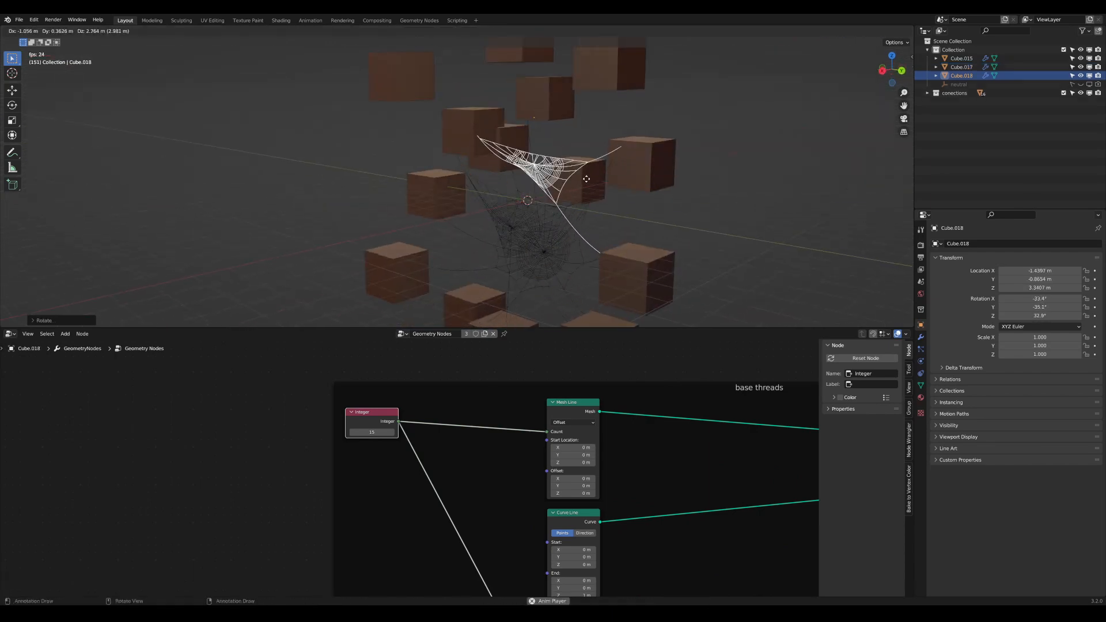
pyautogui.click(585, 185)
pyautogui.moveTo(585, 185); pyautogui.dragTo(625, 151, button='middle')
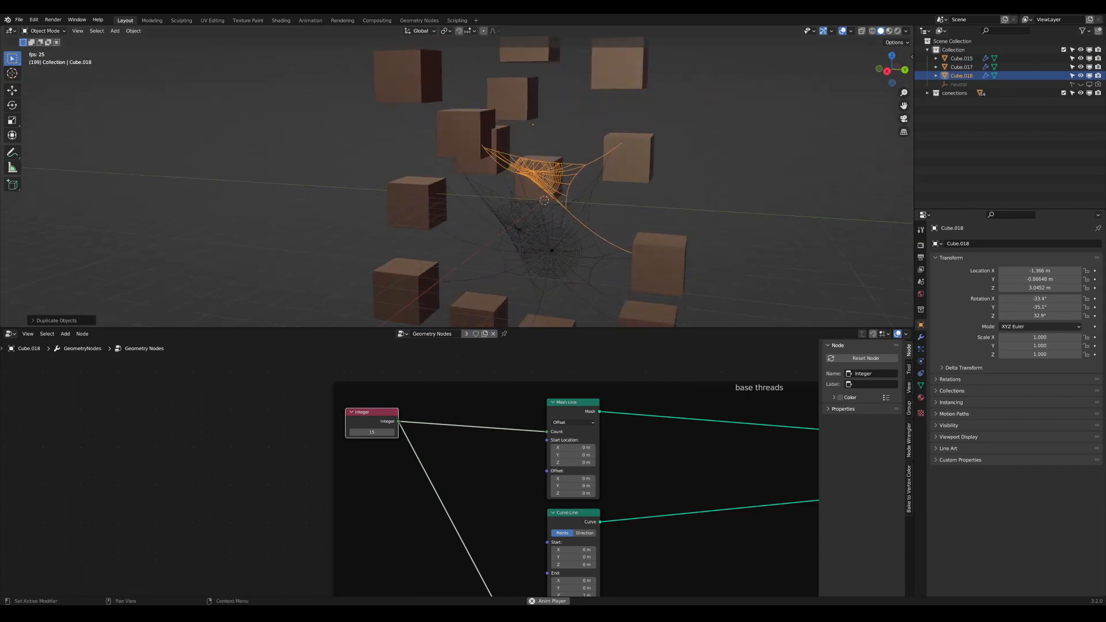